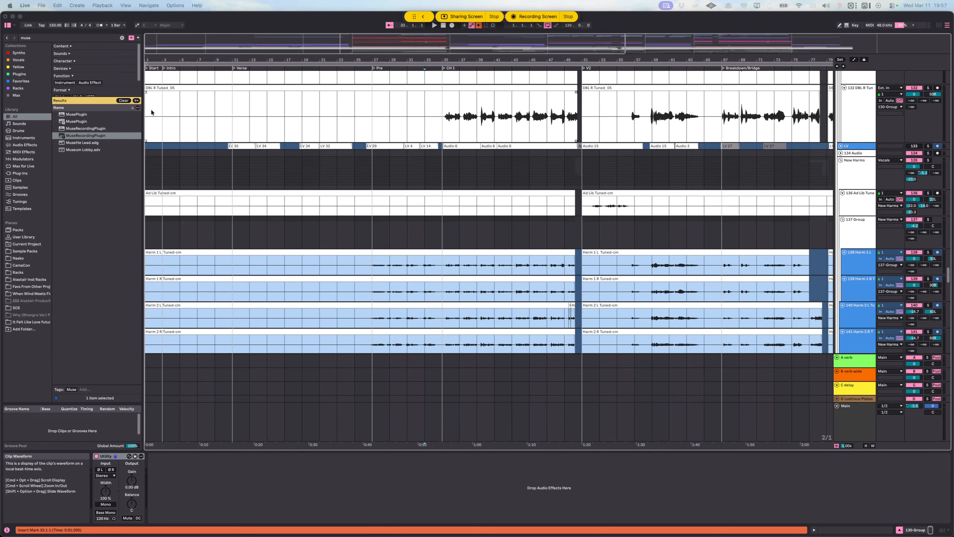
# Step: Look over the double, ad-lib and harmony vocal tracks from the start of the song to the Pre section
pyautogui.scroll(2, 157, 135)
pyautogui.scroll(2, 157, 134)
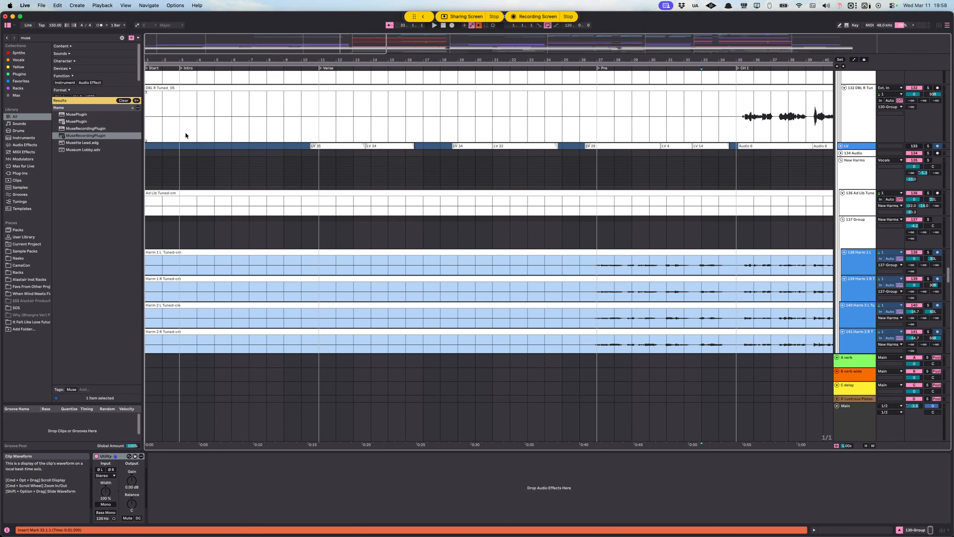
pyautogui.click(150, 121)
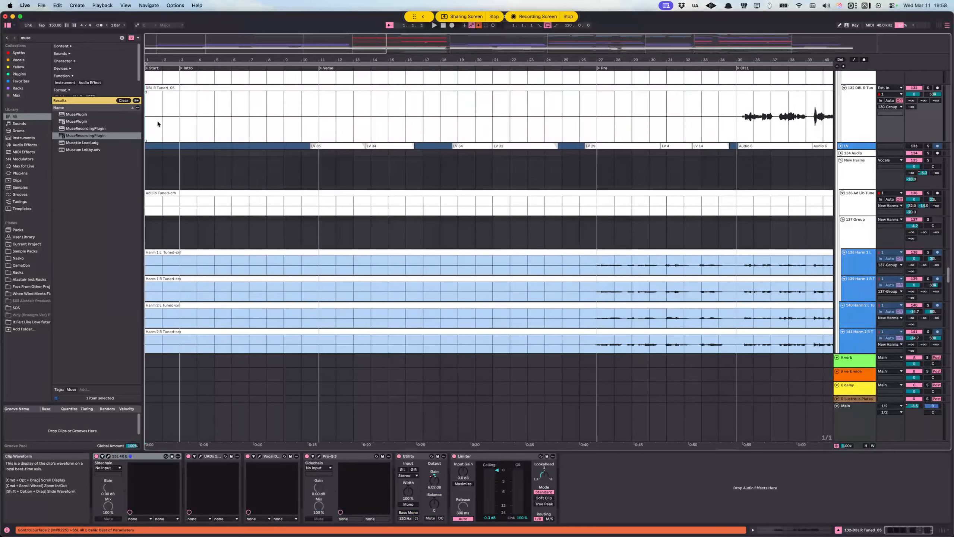
pyautogui.scroll(-10, 165, 237)
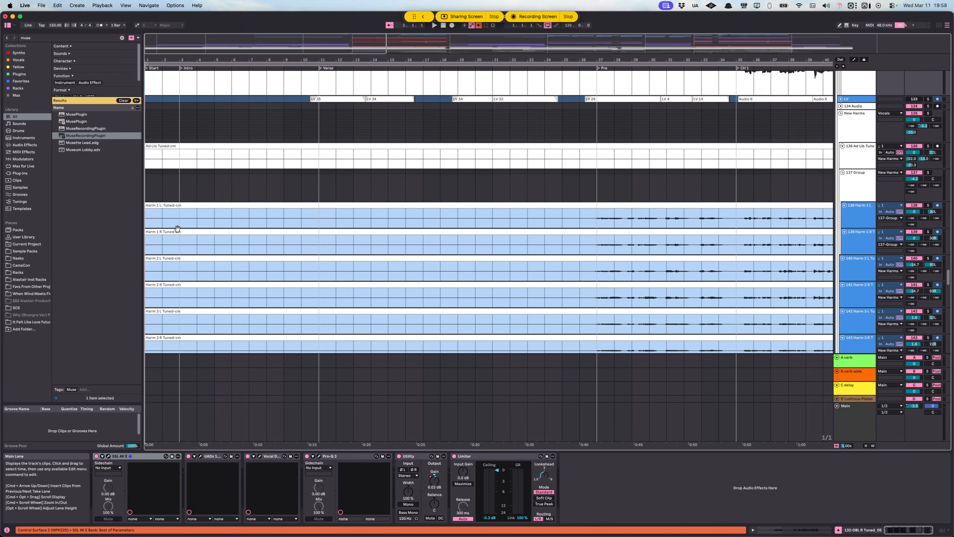
pyautogui.scroll(2, 165, 236)
pyautogui.scroll(4, 169, 220)
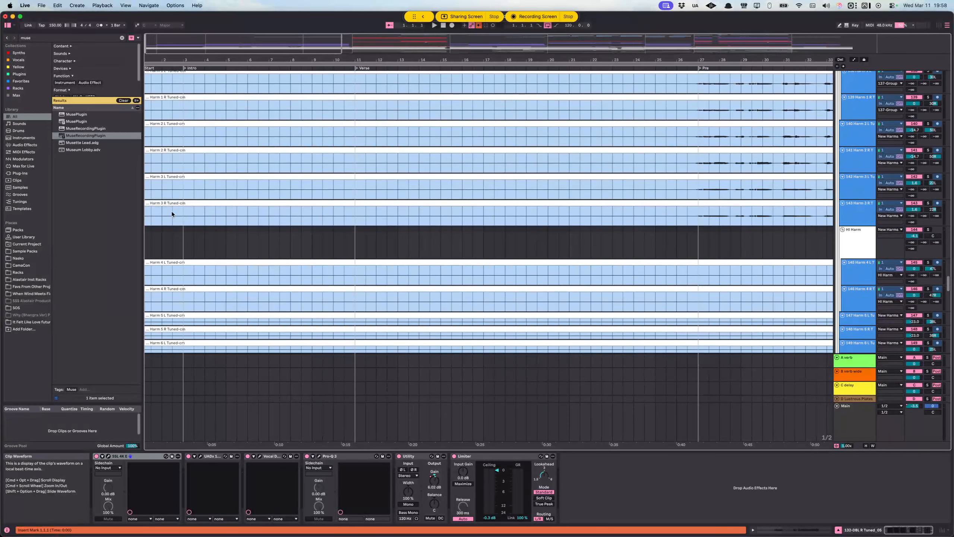
pyautogui.hscroll(-2, 183, 218)
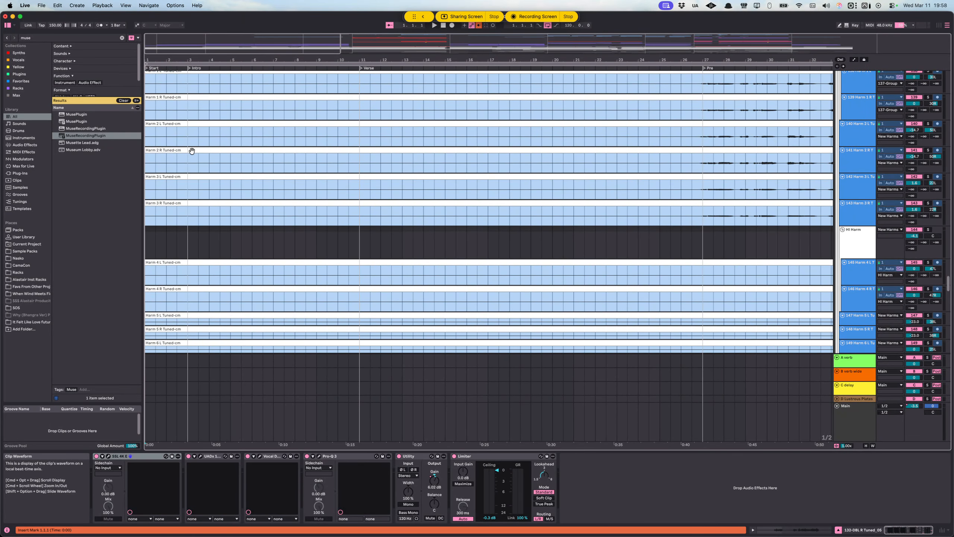
pyautogui.click(188, 139)
pyautogui.scroll(-5, 195, 211)
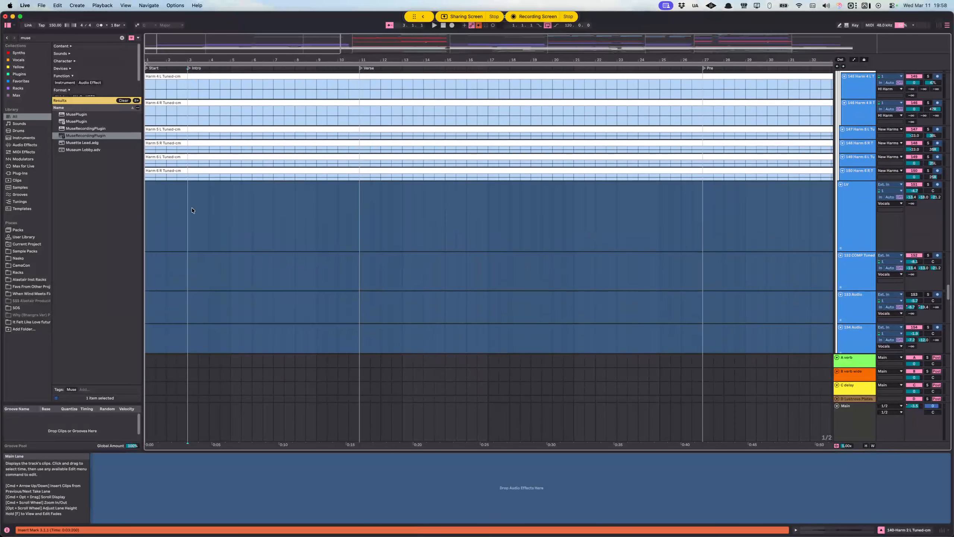
pyautogui.click(157, 163)
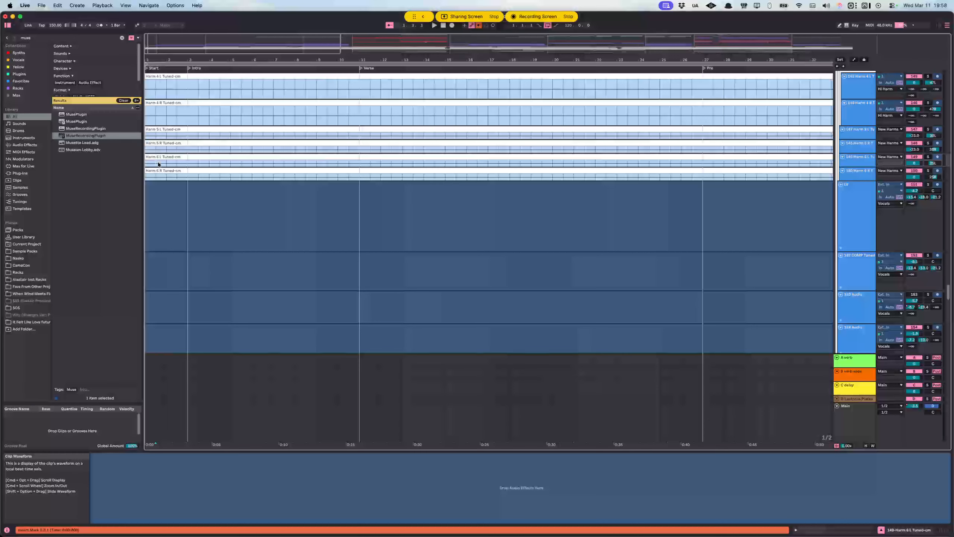
pyautogui.scroll(5, 167, 191)
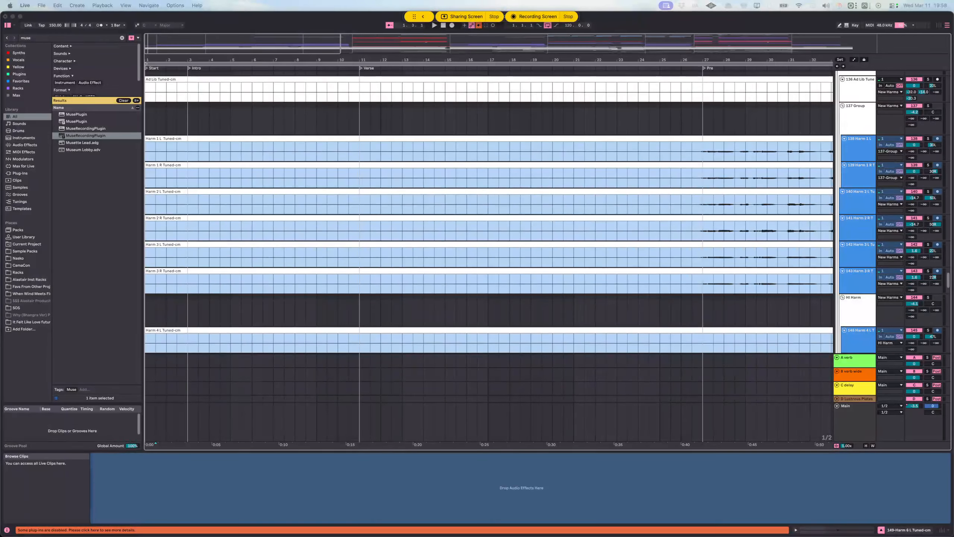
# Step: Switch to Pro Tools, close its floating Limiter plug-in window, and return to the start of the Ableton Live arrangement
pyautogui.press('super+Tab')
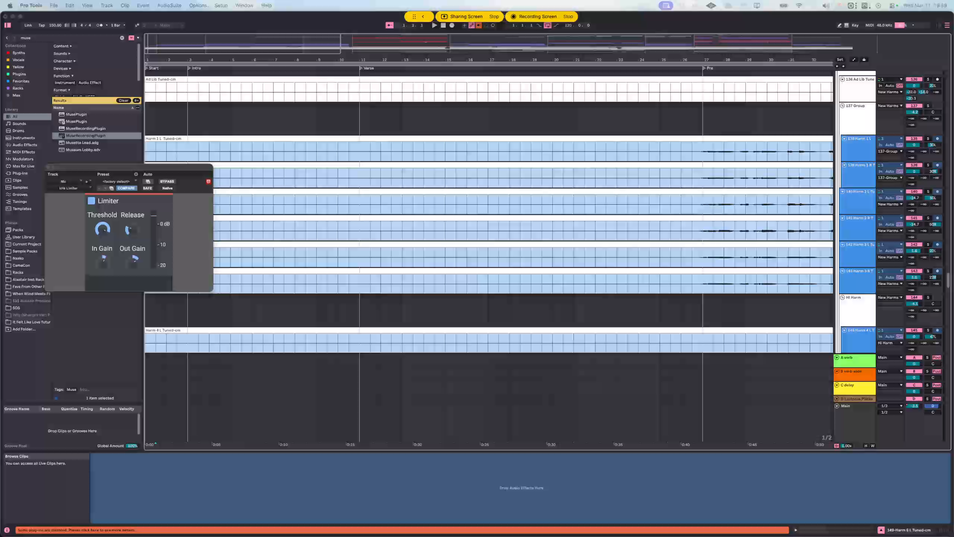
pyautogui.click(49, 168)
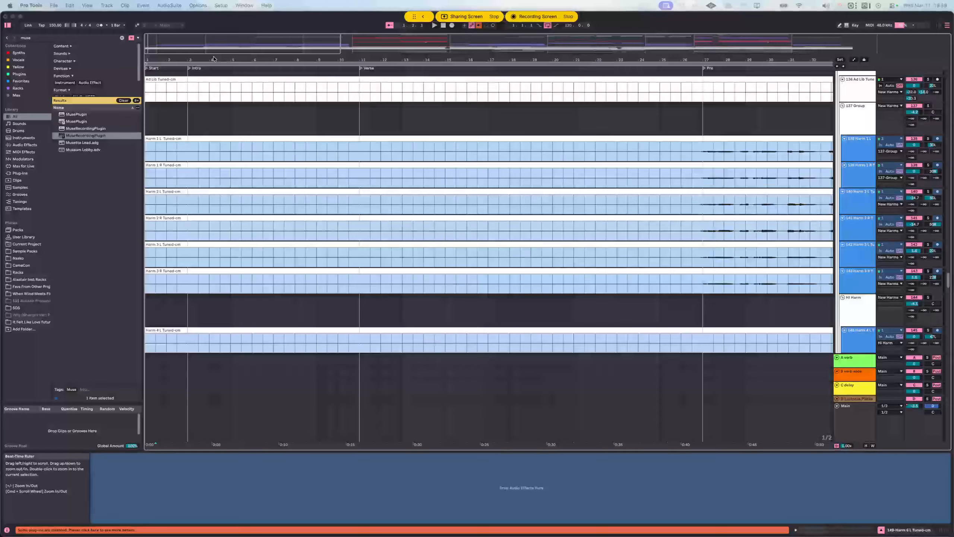
pyautogui.click(149, 128)
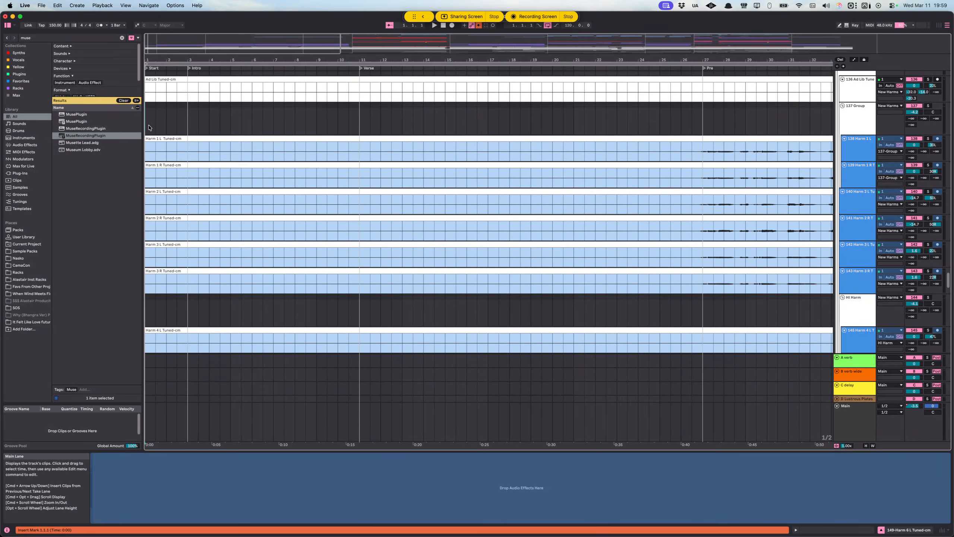
# Step: Browse the vocal and FX tracks, find the Intro/Break synth tracks and briefly play the opening
pyautogui.click(166, 115)
pyautogui.scroll(2, 151, 160)
pyautogui.click(151, 160)
pyautogui.scroll(-15, 177, 158)
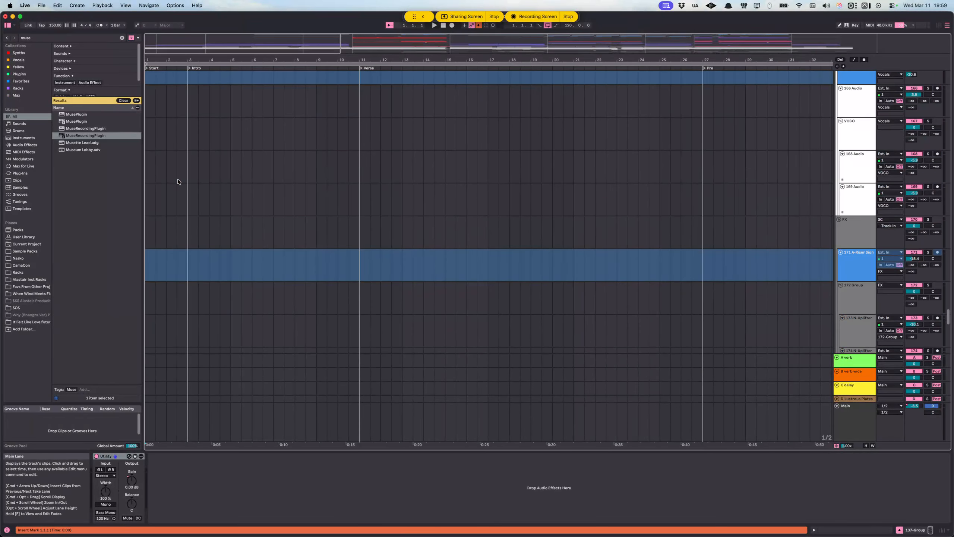
pyautogui.scroll(15, 178, 182)
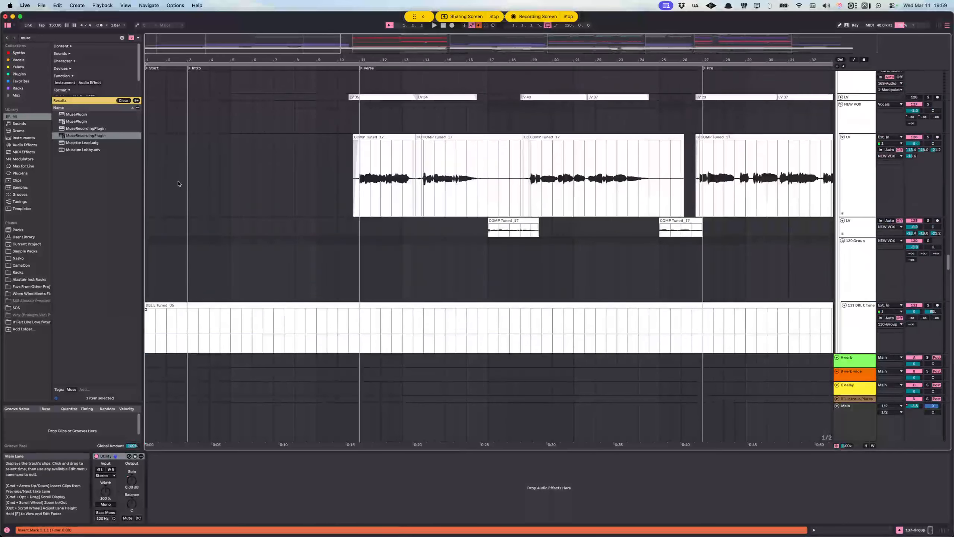
pyautogui.scroll(1, 178, 184)
pyautogui.click(178, 180)
pyautogui.scroll(6, 192, 199)
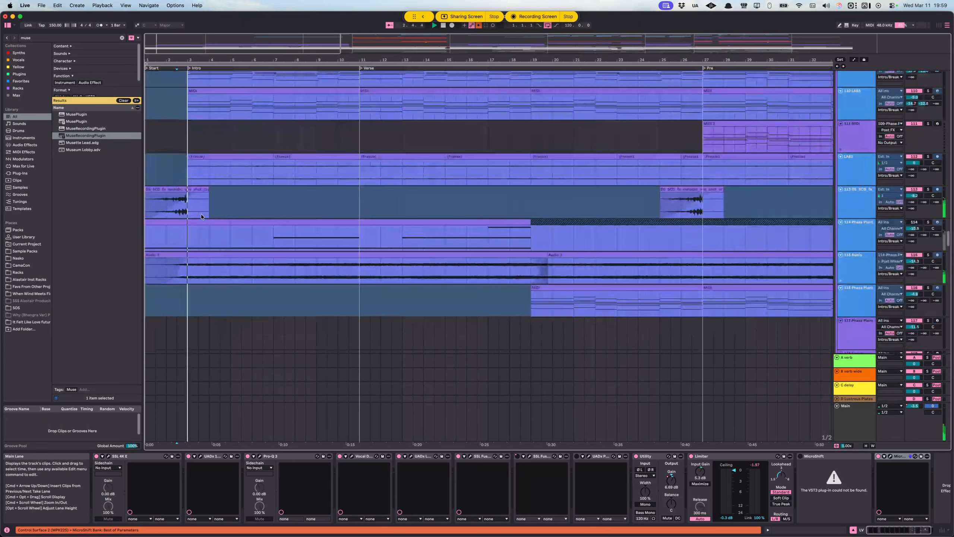
pyautogui.press('space')
pyautogui.click(158, 169)
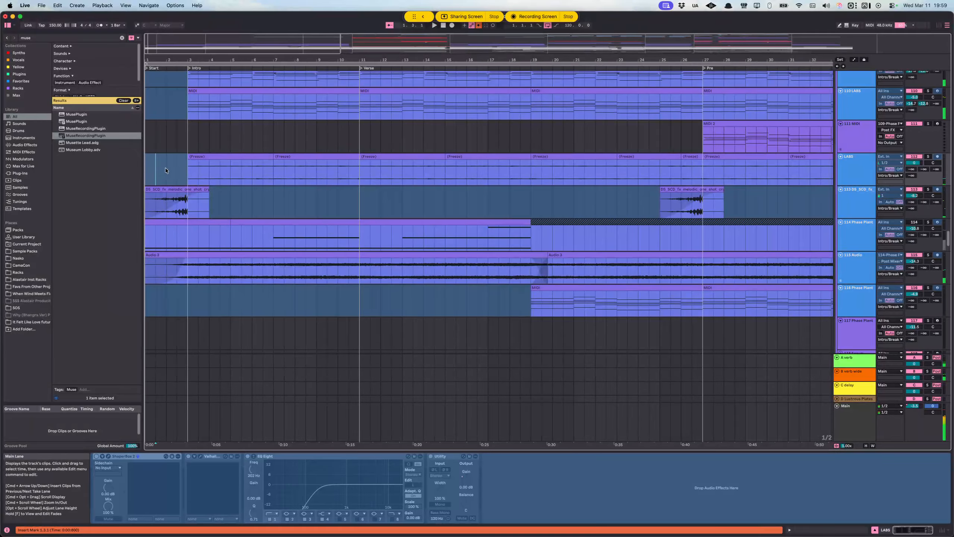
pyautogui.click(147, 170)
pyautogui.scroll(2, 163, 205)
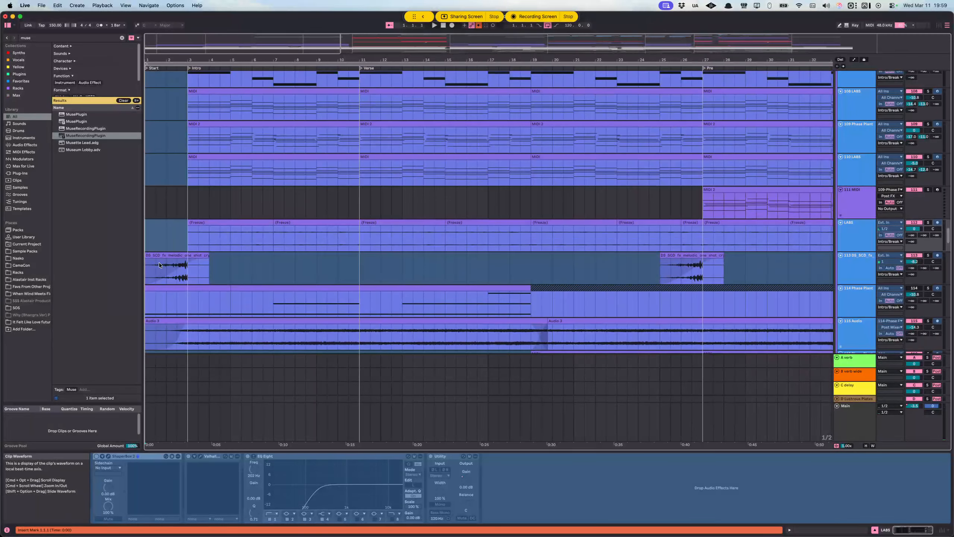
# Step: Highlight the intro range on the melodic one-shot FX track 113 and examine its opening clip
pyautogui.moveTo(189, 270); pyautogui.dragTo(327, 270)
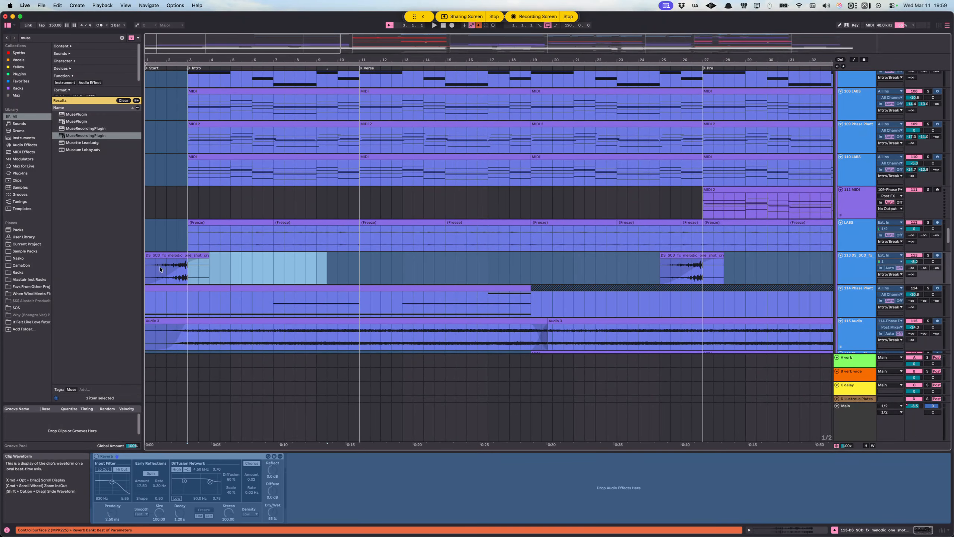
pyautogui.click(147, 266)
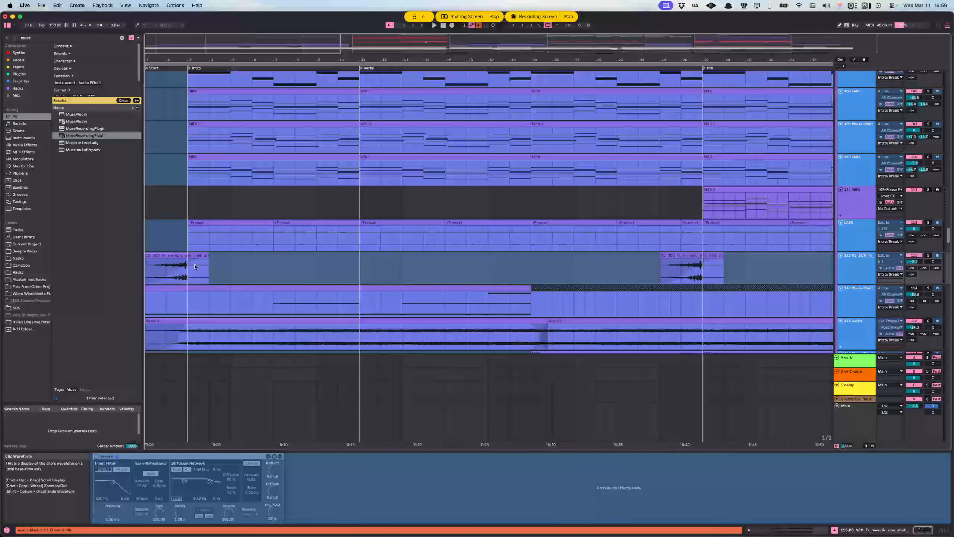
pyautogui.click(166, 267)
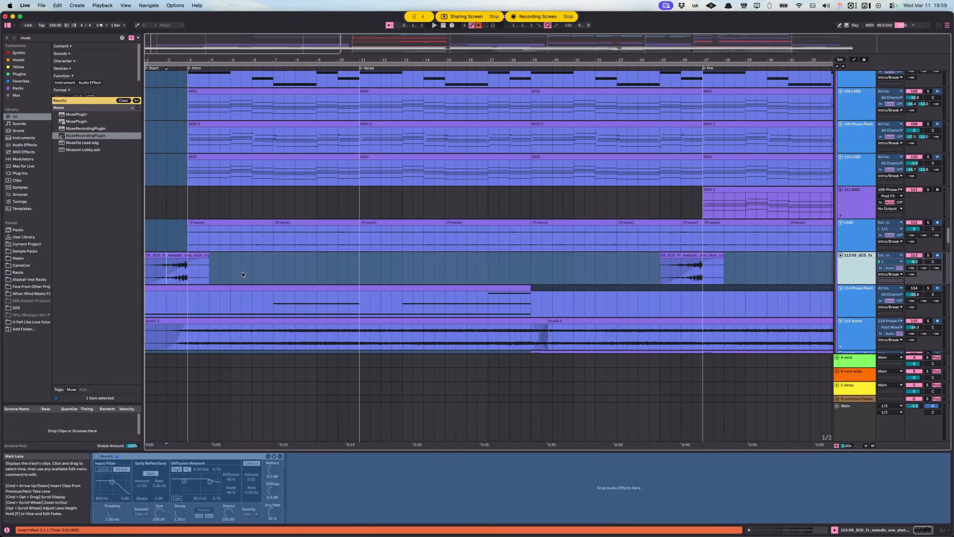
pyautogui.moveTo(147, 270); pyautogui.dragTo(368, 266)
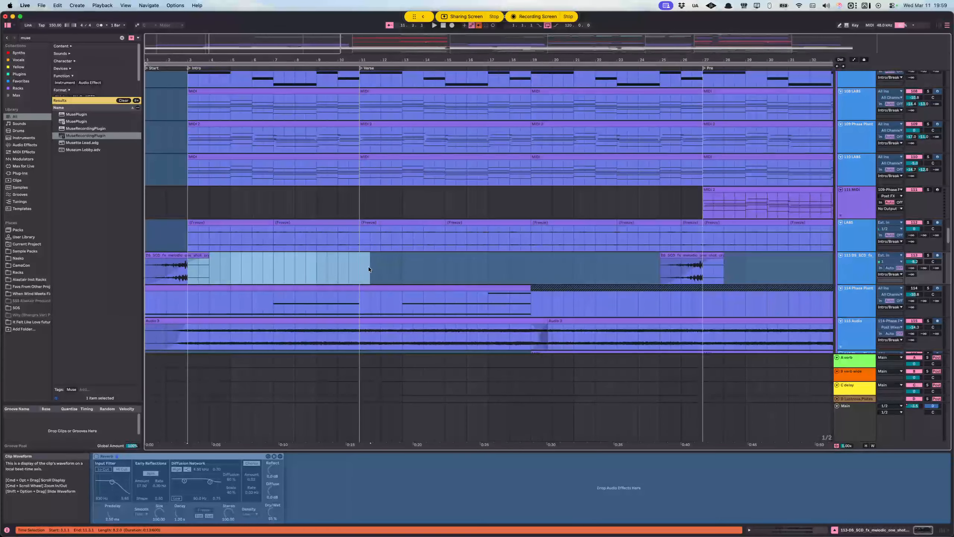
pyautogui.click(168, 274)
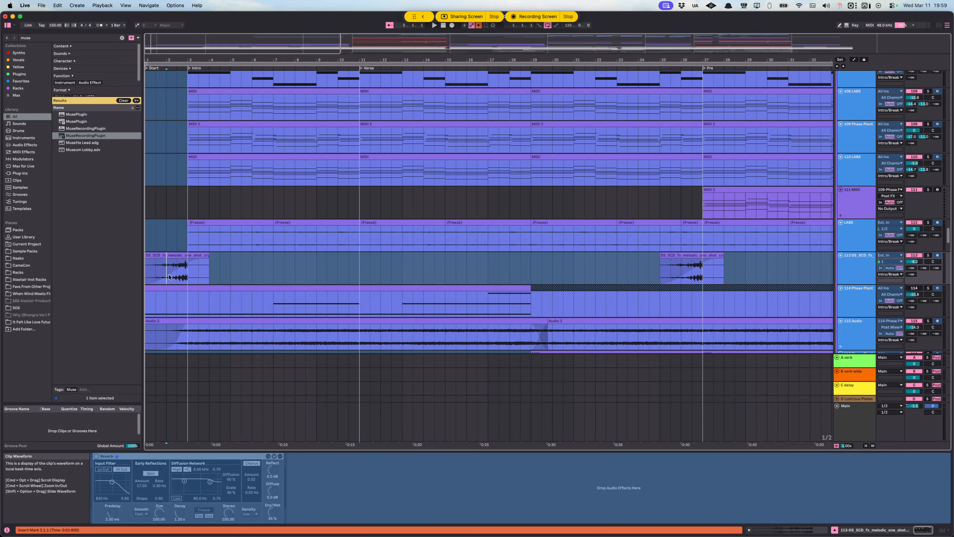
# Step: Play the song from bar 1 into the verse, highlighting the empty intro range on MIDI track 105
pyautogui.click(148, 274)
pyautogui.press('space')
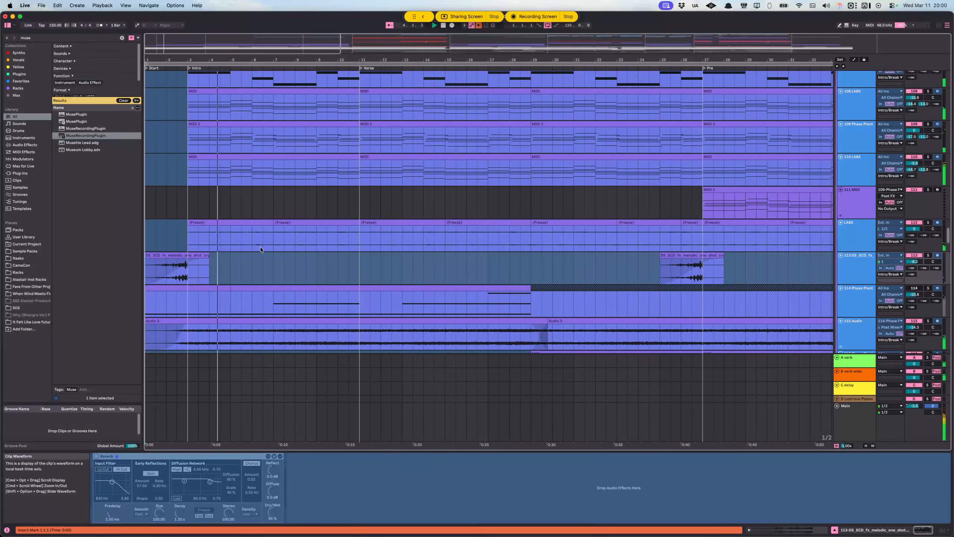
pyautogui.scroll(5, 273, 283)
pyautogui.scroll(-4, 277, 273)
pyautogui.scroll(4, 297, 263)
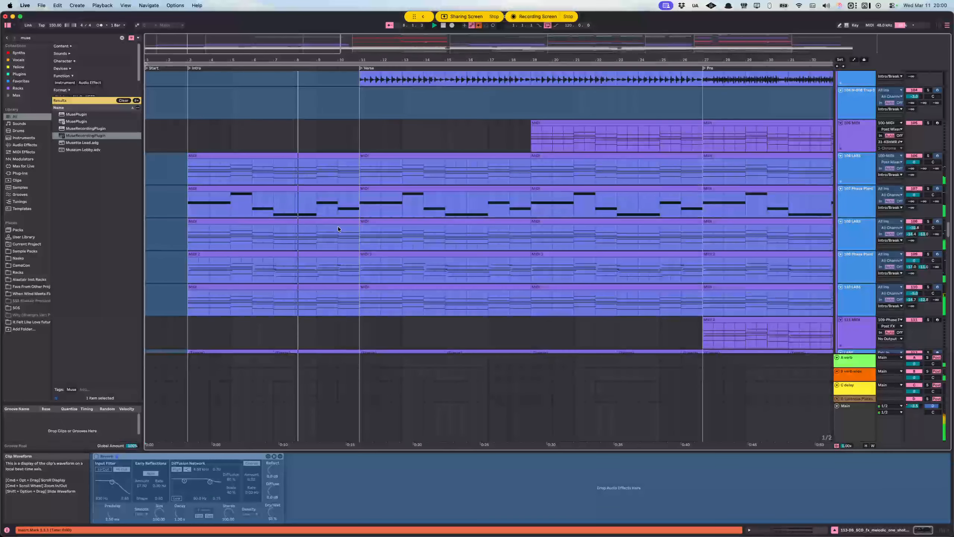
pyautogui.moveTo(188, 139); pyautogui.dragTo(336, 140)
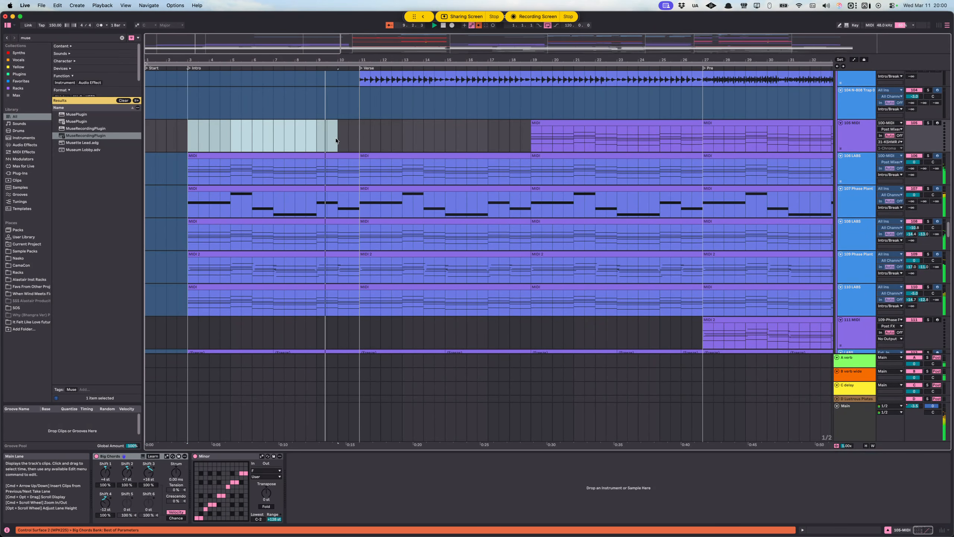
pyautogui.moveTo(188, 140); pyautogui.dragTo(381, 145)
pyautogui.click(411, 130)
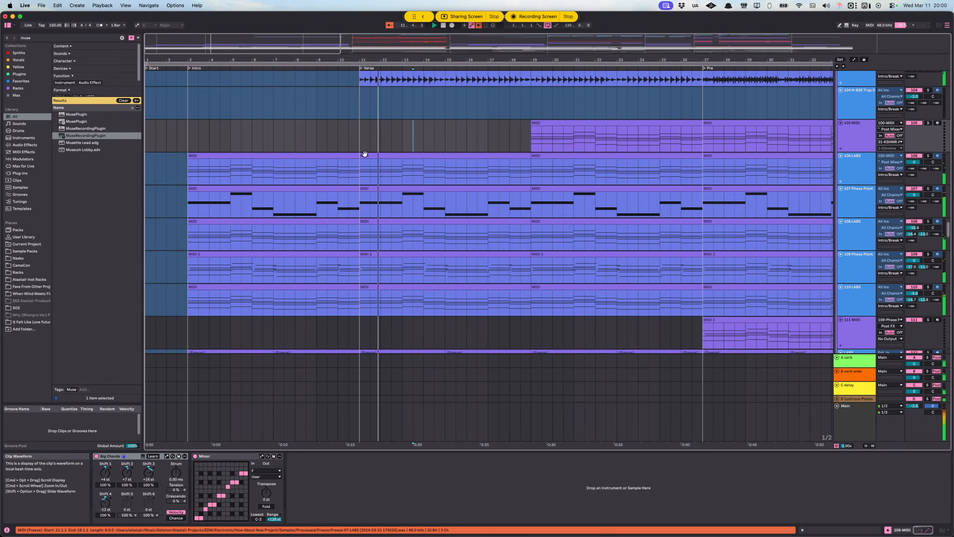
pyautogui.press('space')
# Step: Inspect the device chains of the frozen intro tracks 106 LABS, 110 LABS, 108 LABS and 107 Phase Plant
pyautogui.scroll(-2, 266, 255)
pyautogui.scroll(3, 266, 255)
pyautogui.click(189, 168)
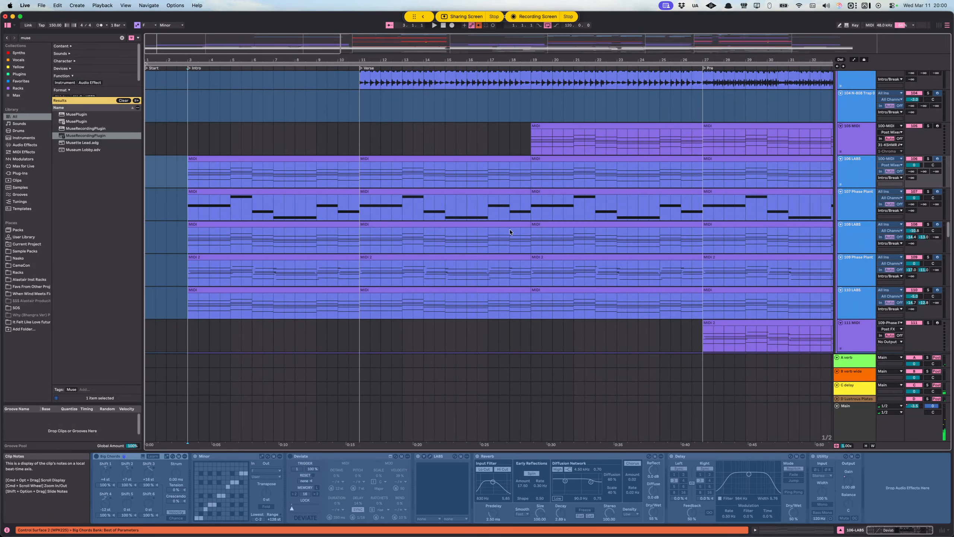
pyautogui.scroll(-5, 513, 224)
pyautogui.click(853, 206)
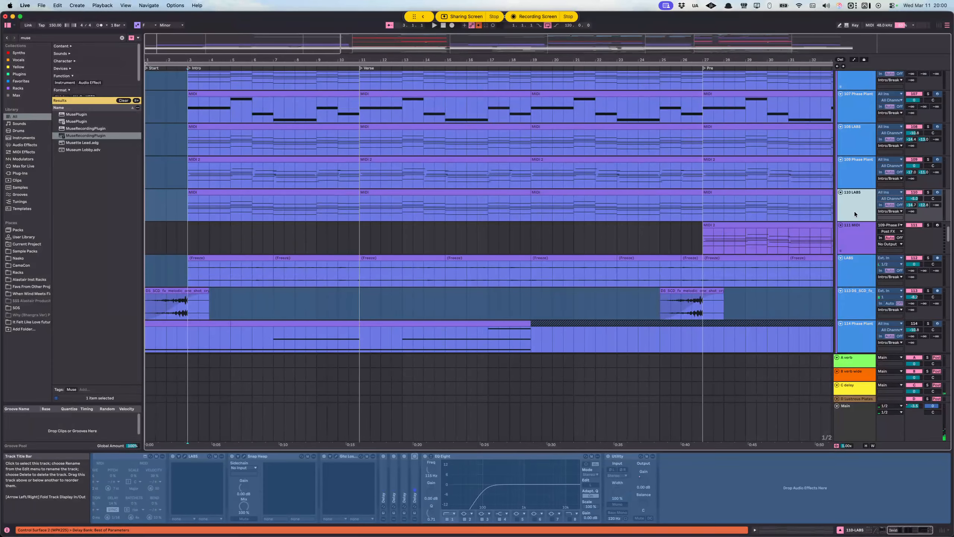
pyautogui.scroll(2, 308, 274)
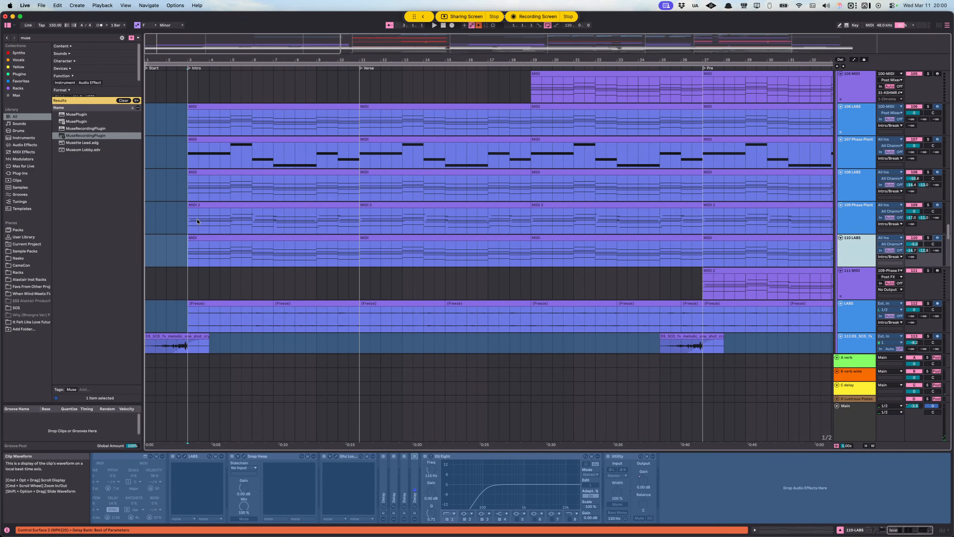
pyautogui.click(193, 190)
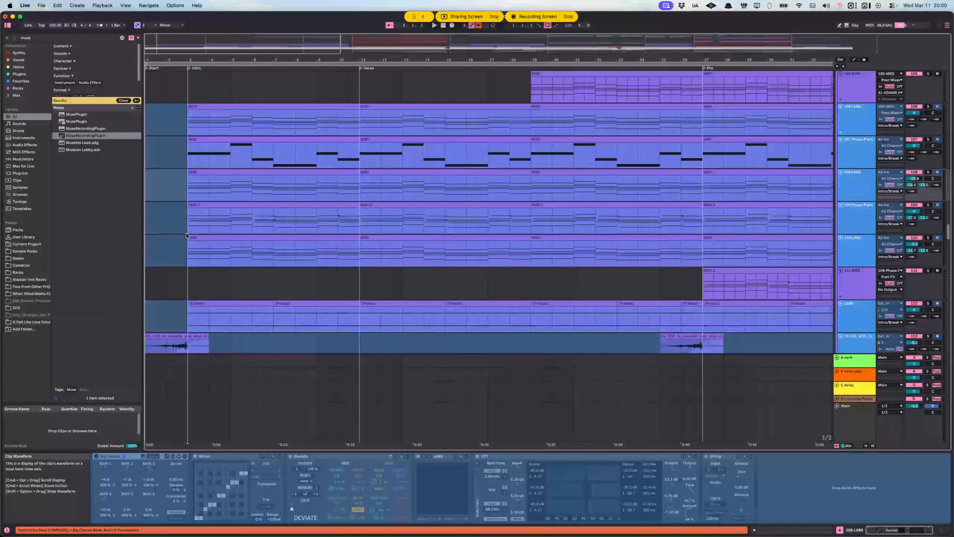
pyautogui.click(191, 153)
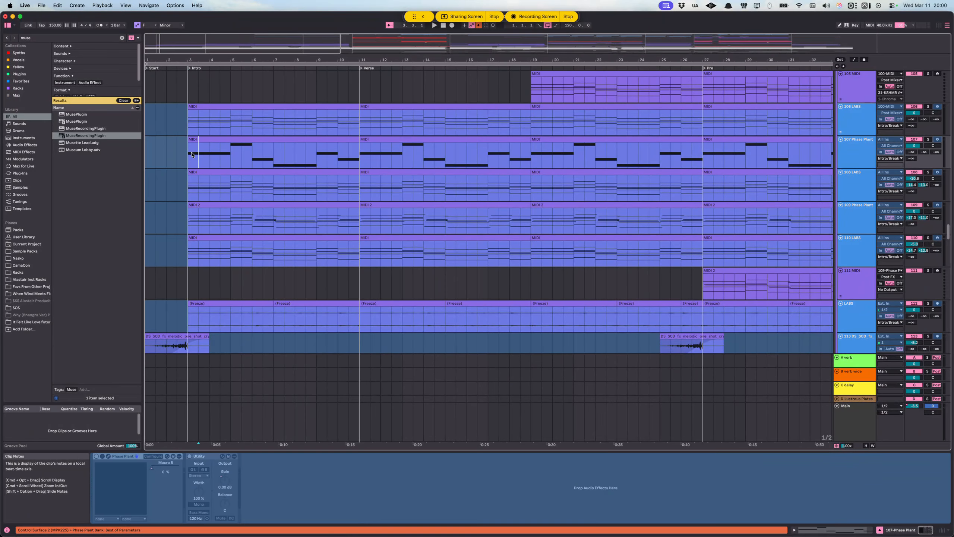
pyautogui.click(191, 153)
pyautogui.scroll(2, 441, 231)
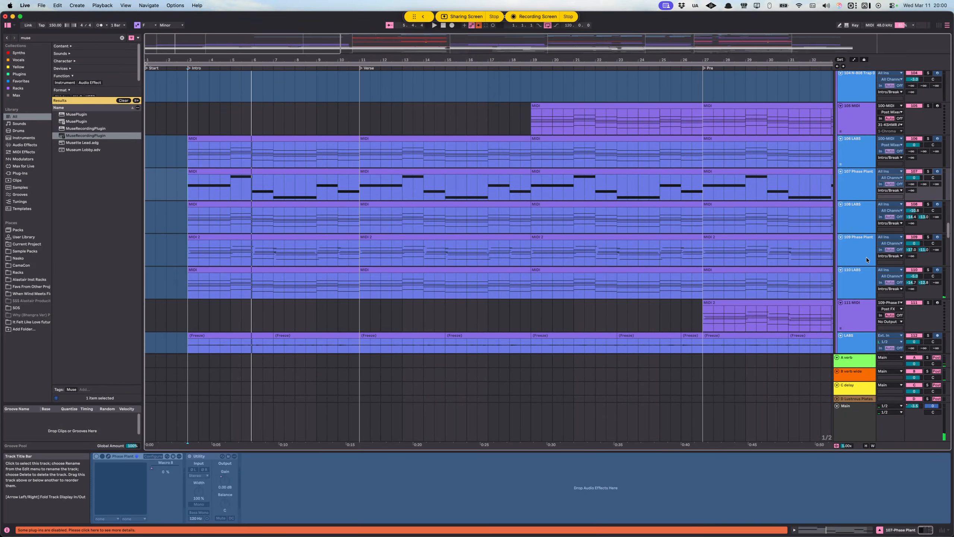
# Step: Unfreeze the 110 LABS track and play it soloed from the Intro marker at bar 3
pyautogui.click(865, 275)
pyautogui.rightClick(862, 278)
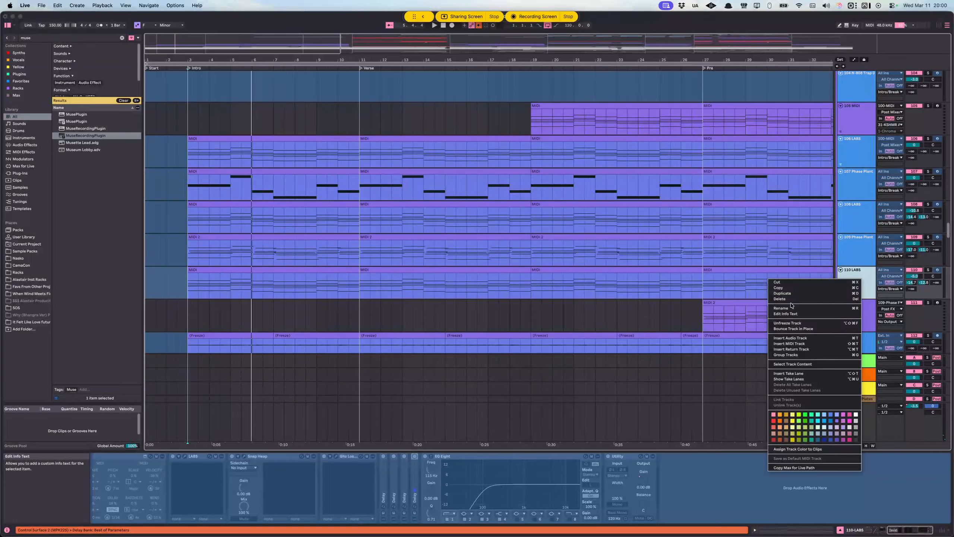
pyautogui.click(793, 324)
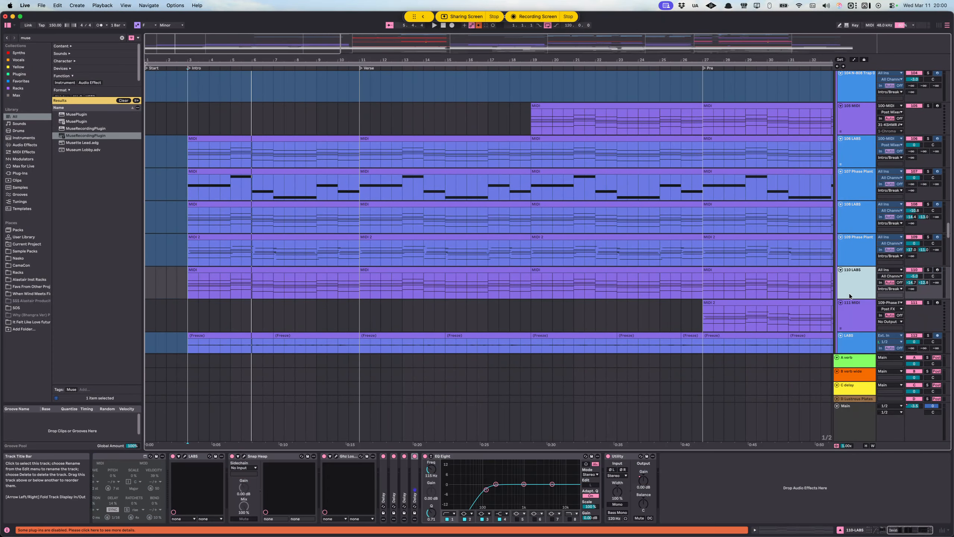
pyautogui.click(187, 286)
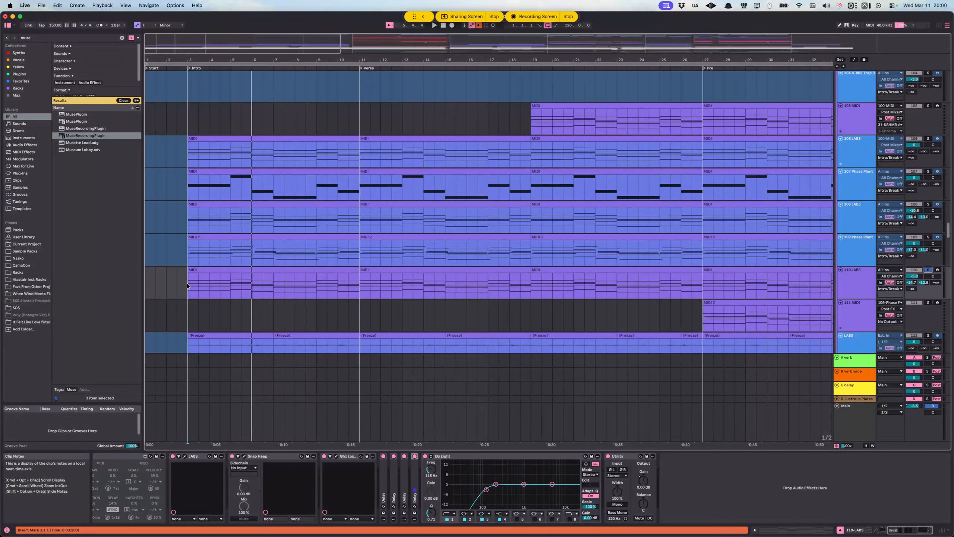
pyautogui.press('space')
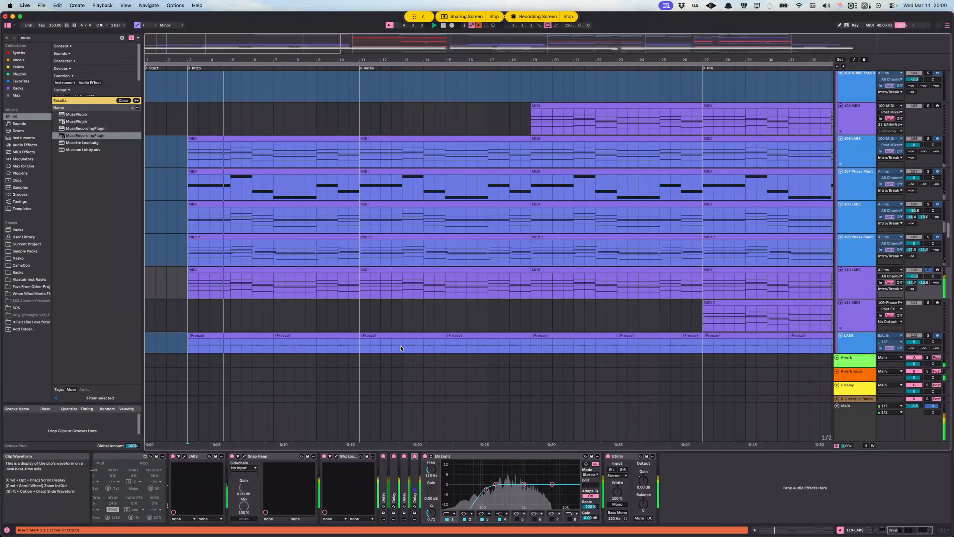
# Step: Single out the Ghz Lossy, Snap Heap and Delay effects on the 110 LABS track during soloed playback
pyautogui.click(346, 456)
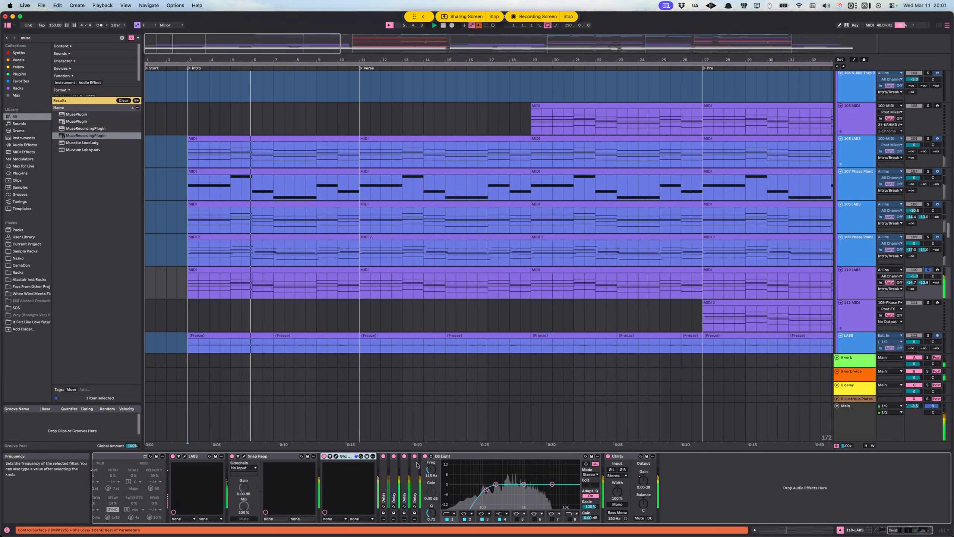
pyautogui.click(256, 456)
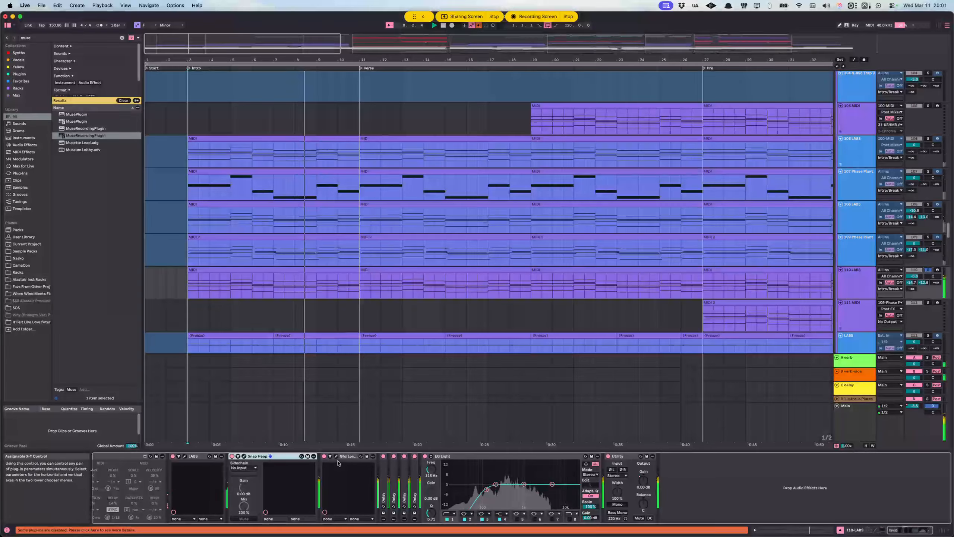
pyautogui.keyDown('shift'); pyautogui.click(415, 456); pyautogui.keyUp('shift')
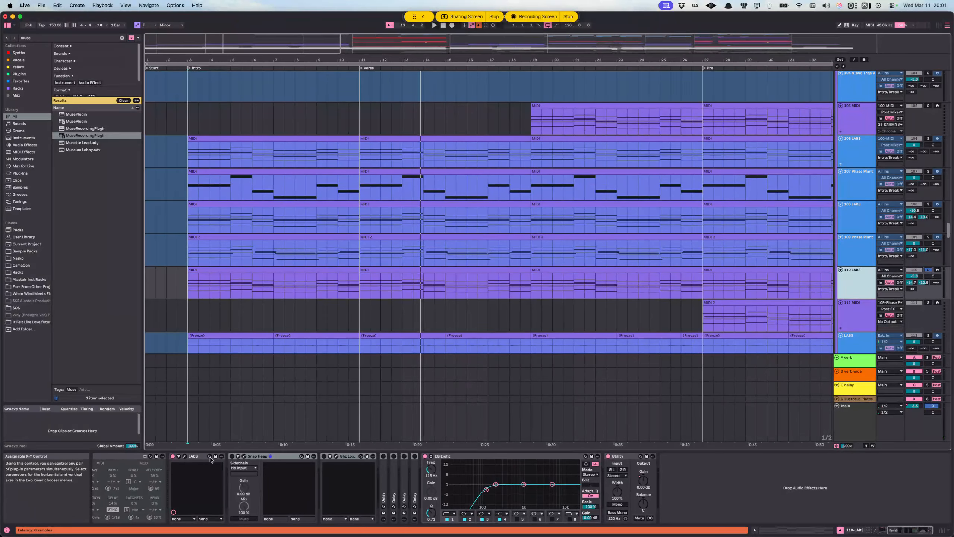
# Step: Examine the LABS instrument's preset on track 110 and compare the device chains of tracks 106, 108 and 110
pyautogui.click(187, 457)
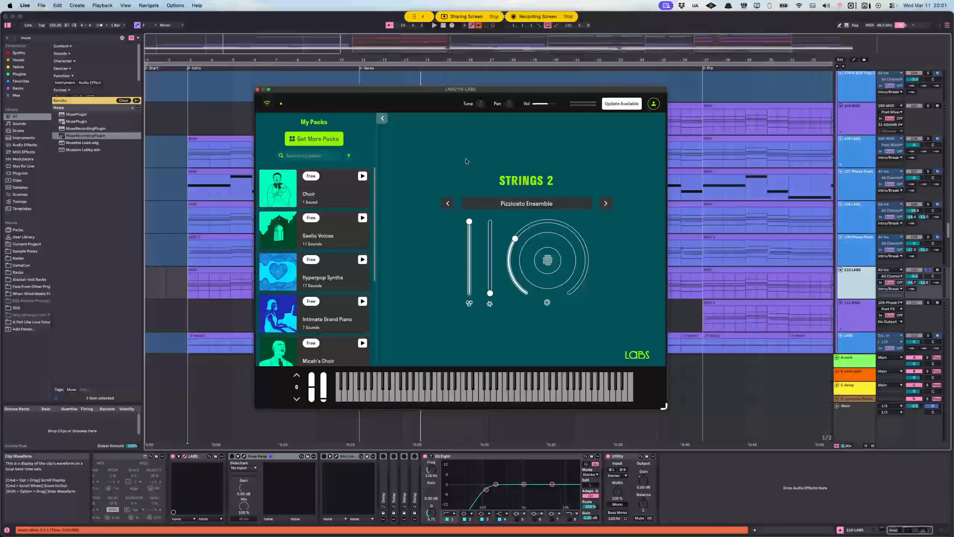
pyautogui.click(258, 90)
pyautogui.click(850, 220)
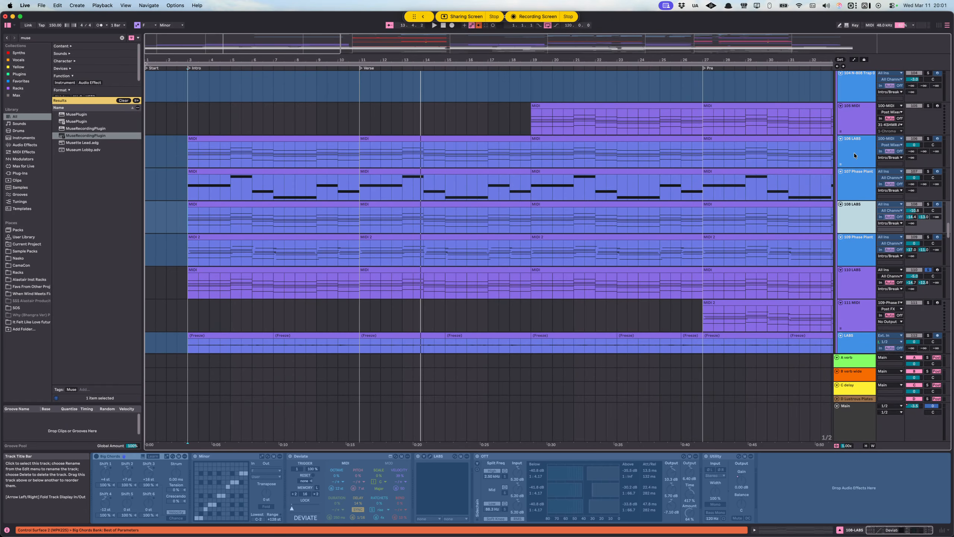
pyautogui.click(860, 216)
pyautogui.click(859, 278)
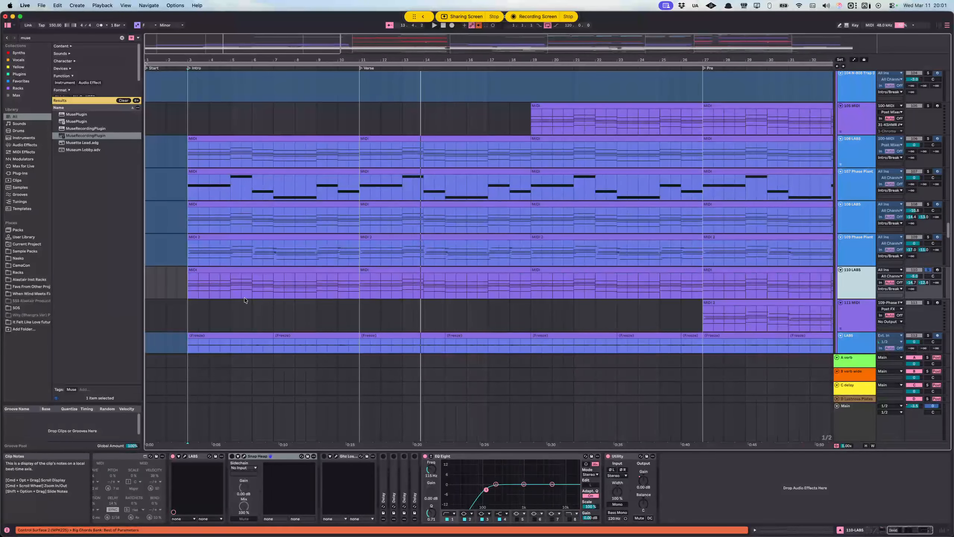
# Step: Play the 110 LABS track from bar 3 while examining its Snap Heap effect
pyautogui.click(186, 289)
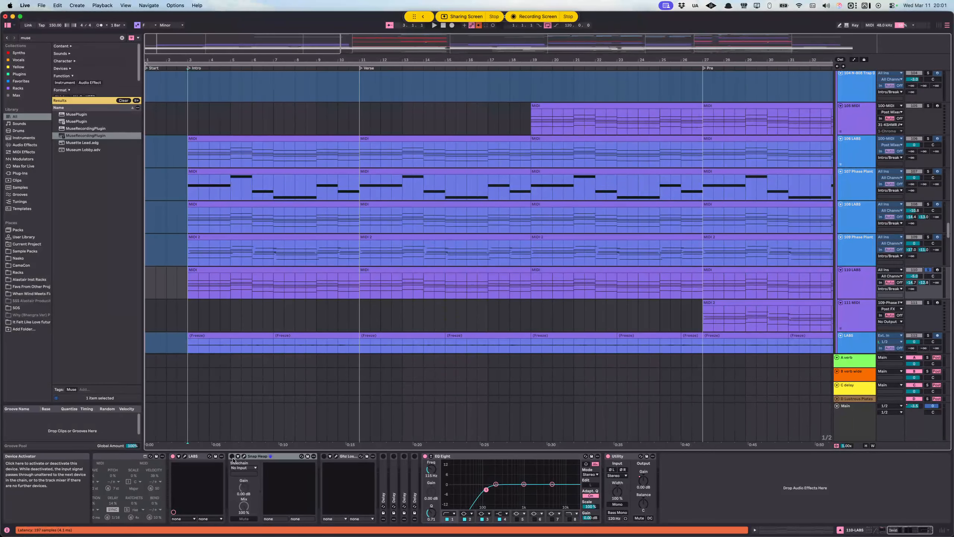
pyautogui.click(243, 456)
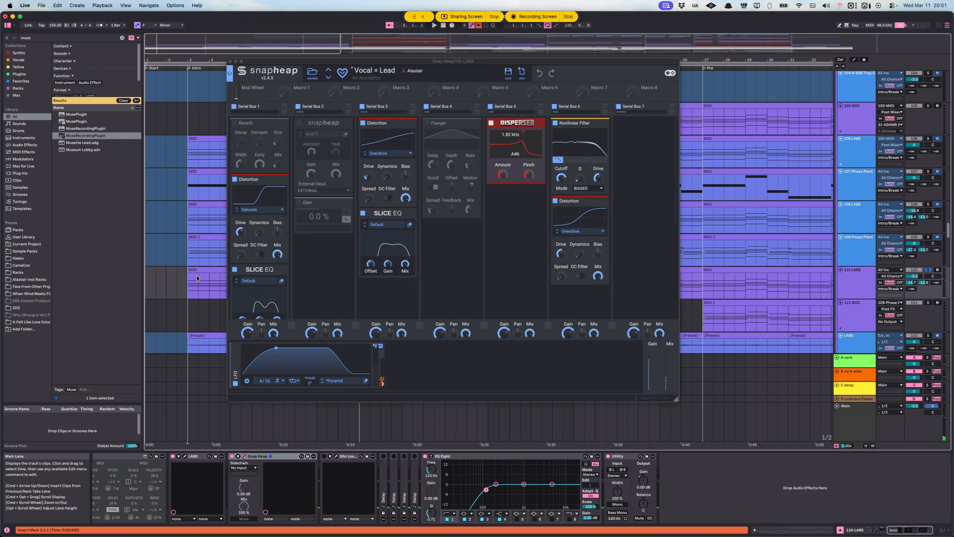
pyautogui.press('space')
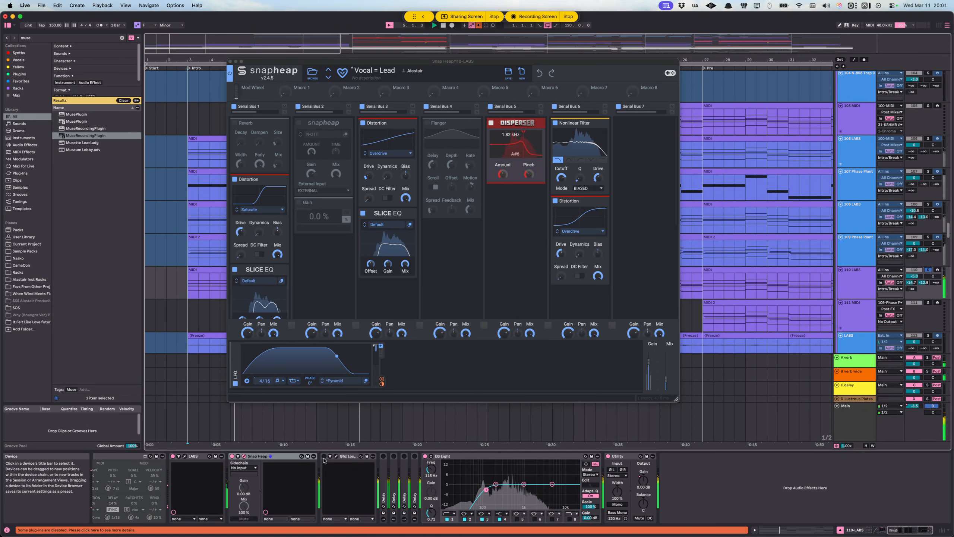
pyautogui.click(231, 61)
# Step: Examine the Ghz Lossy effect on the 110 LABS track, including its available loss modes
pyautogui.click(336, 456)
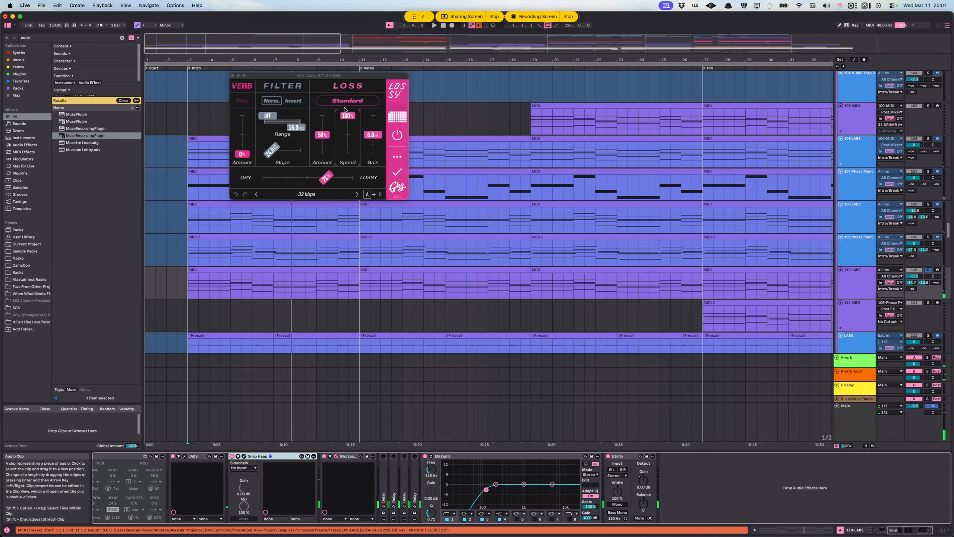
pyautogui.moveTo(311, 78); pyautogui.dragTo(312, 89)
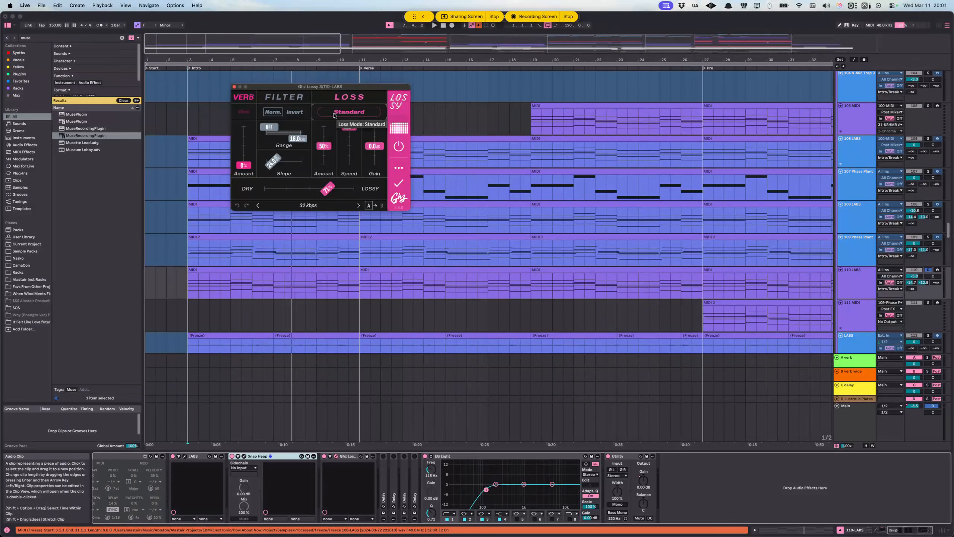
pyautogui.click(335, 115)
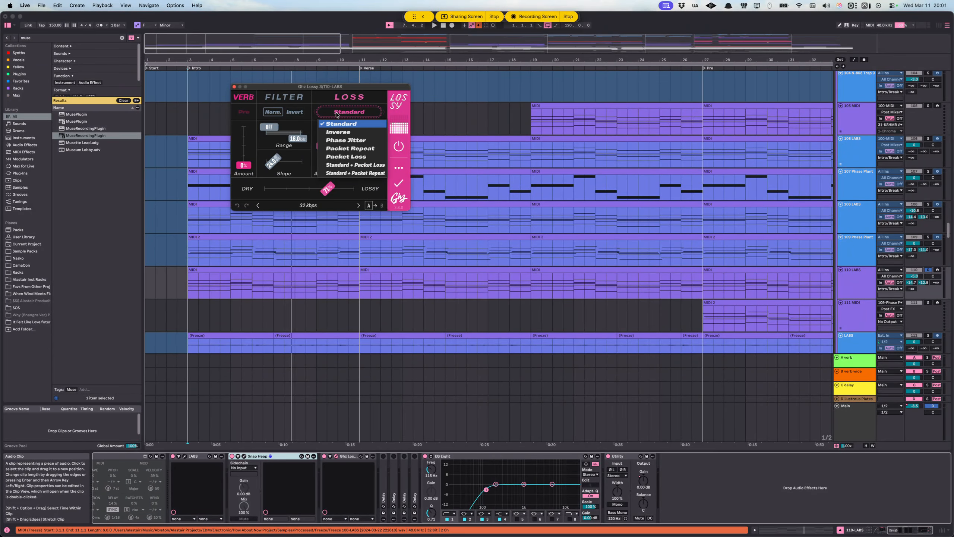
pyautogui.click(343, 113)
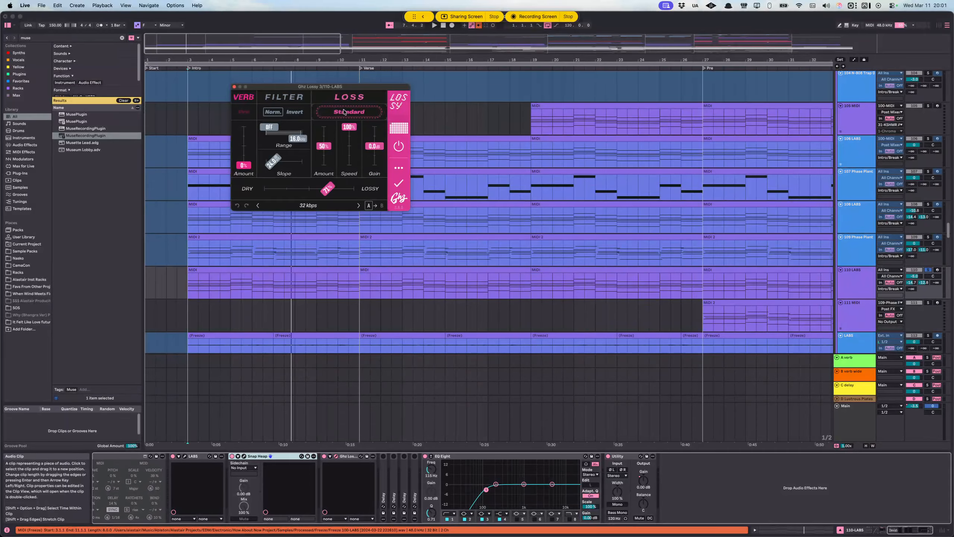
pyautogui.click(235, 88)
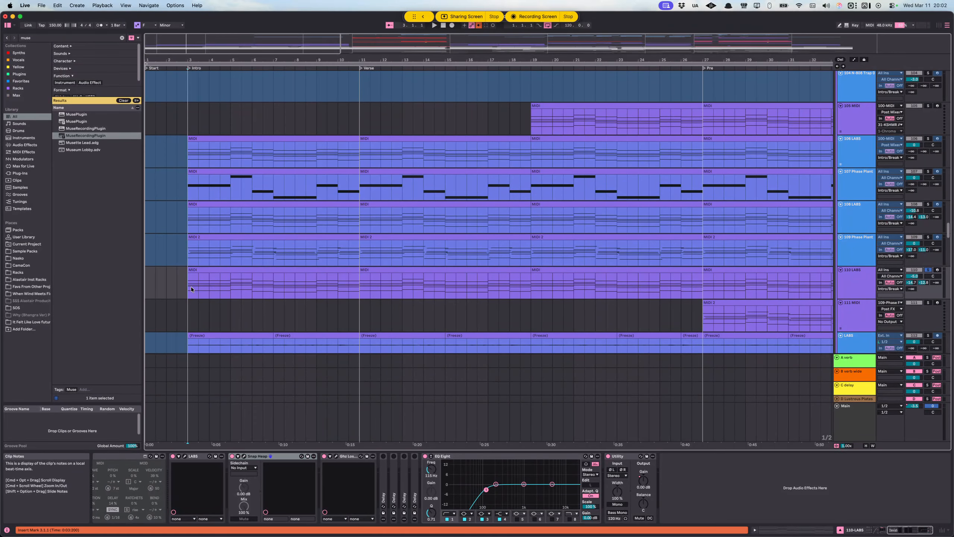
# Step: Play the soloed 110 LABS track from bar 3 into the verse with its Delay devices engaged
pyautogui.click(191, 278)
pyautogui.press('space')
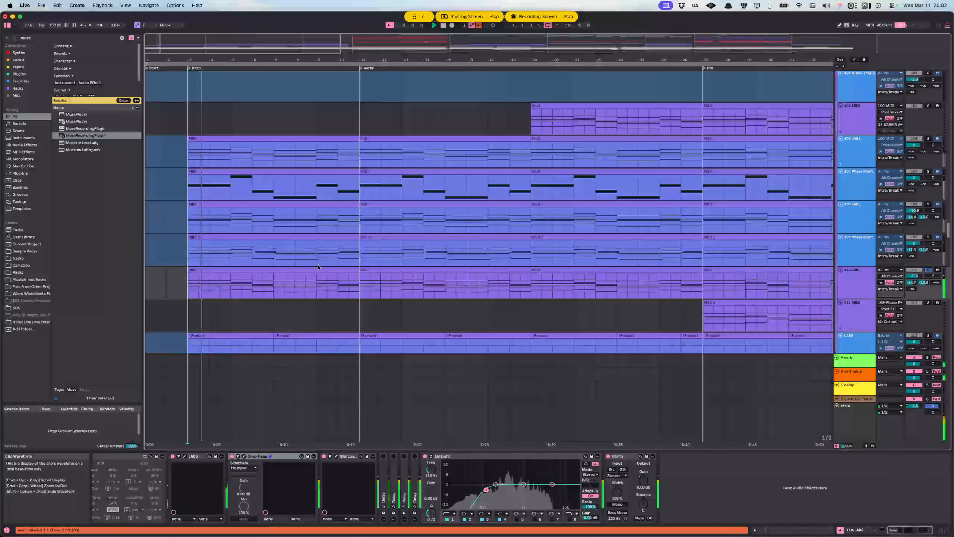
pyautogui.click(388, 470)
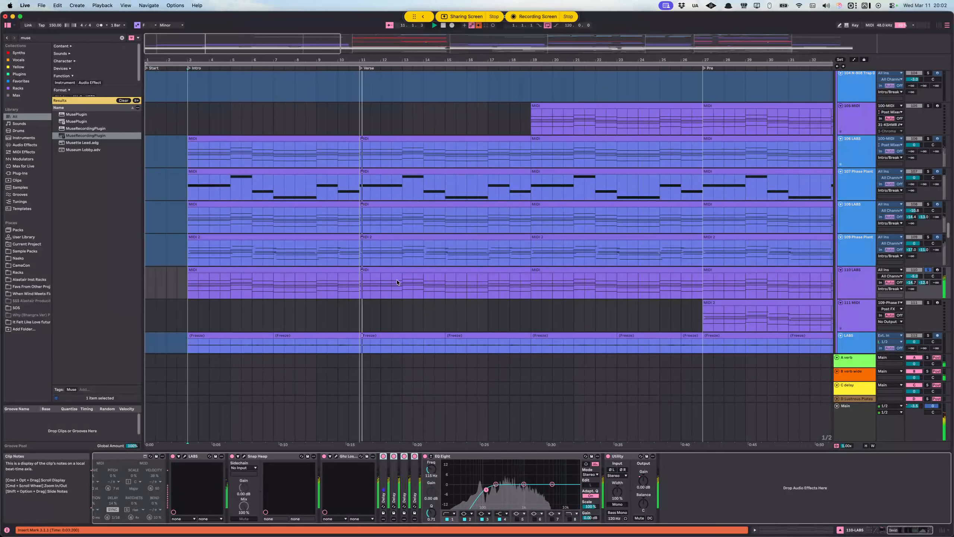
pyautogui.press('space')
# Step: Play the intro with the 109 Phase Plant track soloed, switching the solo to 108 LABS during playback
pyautogui.click(855, 253)
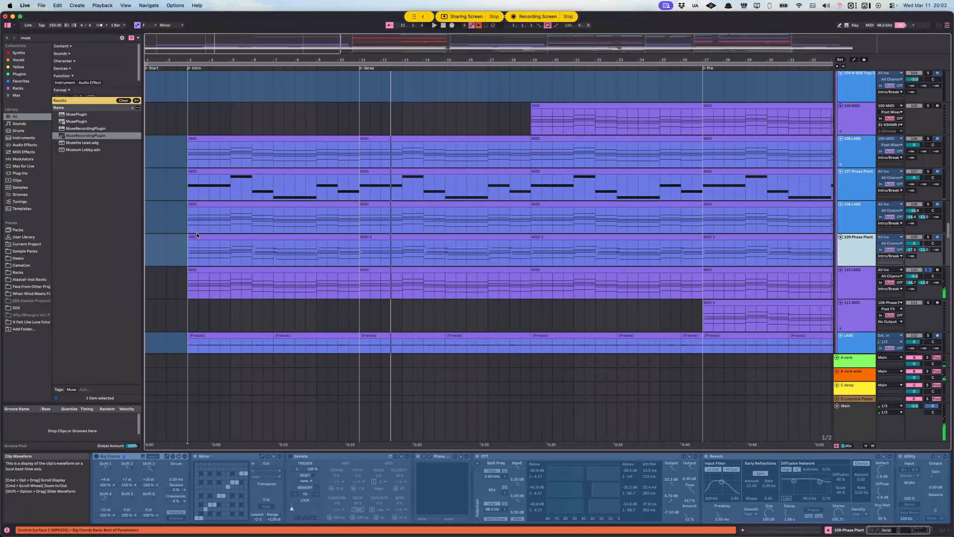
pyautogui.press('space')
pyautogui.click(927, 237)
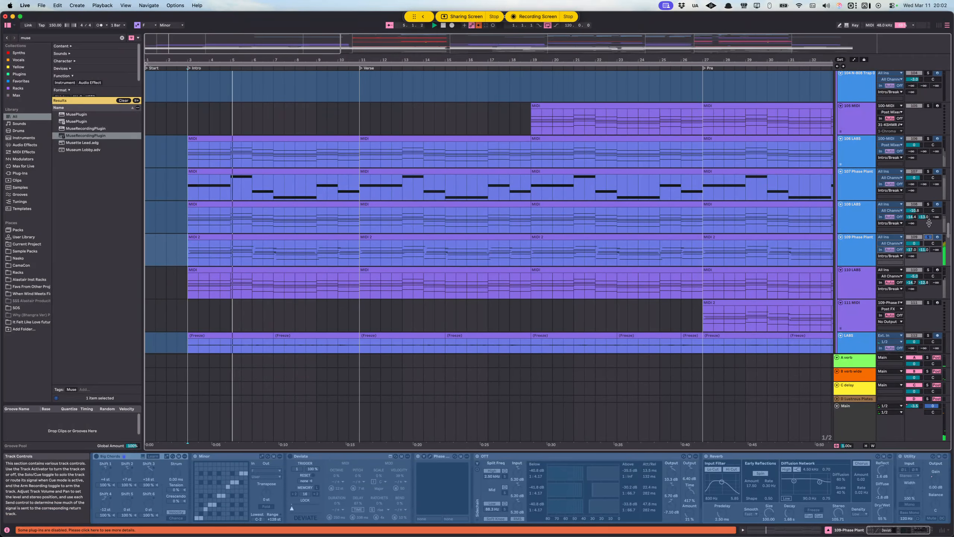
pyautogui.click(928, 205)
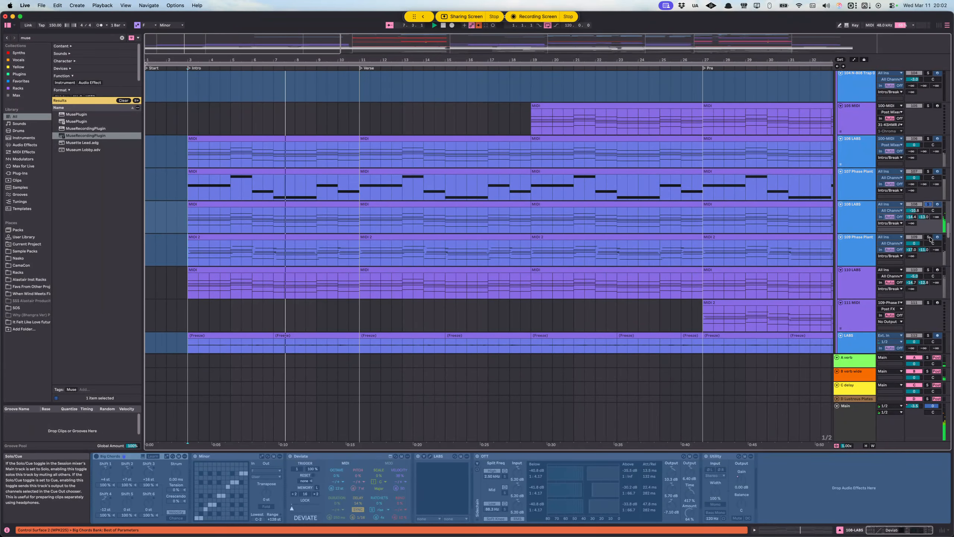
# Step: Layer tracks 109 Phase Plant, 107 Phase Plant, 106 LABS and 110 LABS into the solo to hear them together
pyautogui.keyDown('super'); pyautogui.click(928, 237); pyautogui.keyUp('super')
pyautogui.keyDown('super'); pyautogui.click(928, 171); pyautogui.keyUp('super')
pyautogui.keyDown('super'); pyautogui.click(928, 139); pyautogui.keyUp('super')
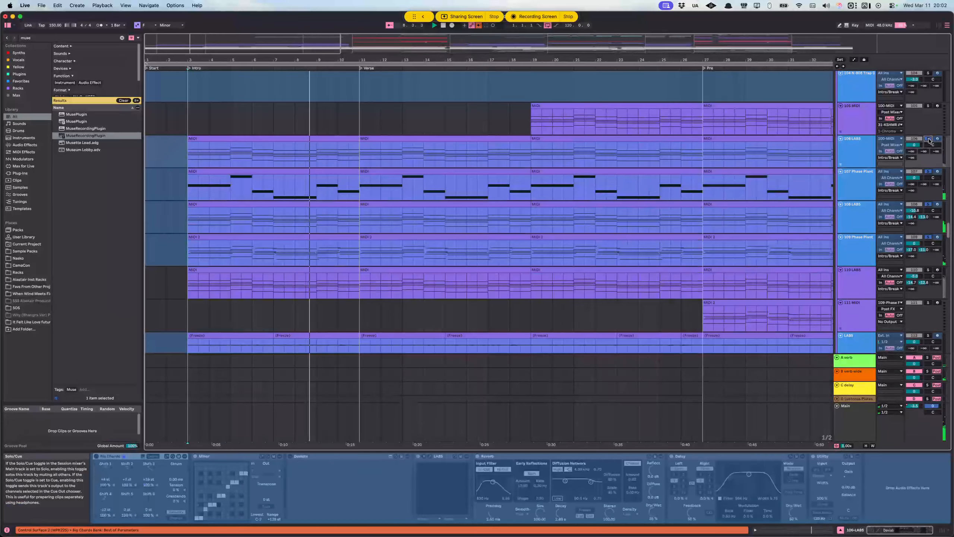
pyautogui.keyDown('super'); pyautogui.click(928, 269); pyautogui.keyUp('super')
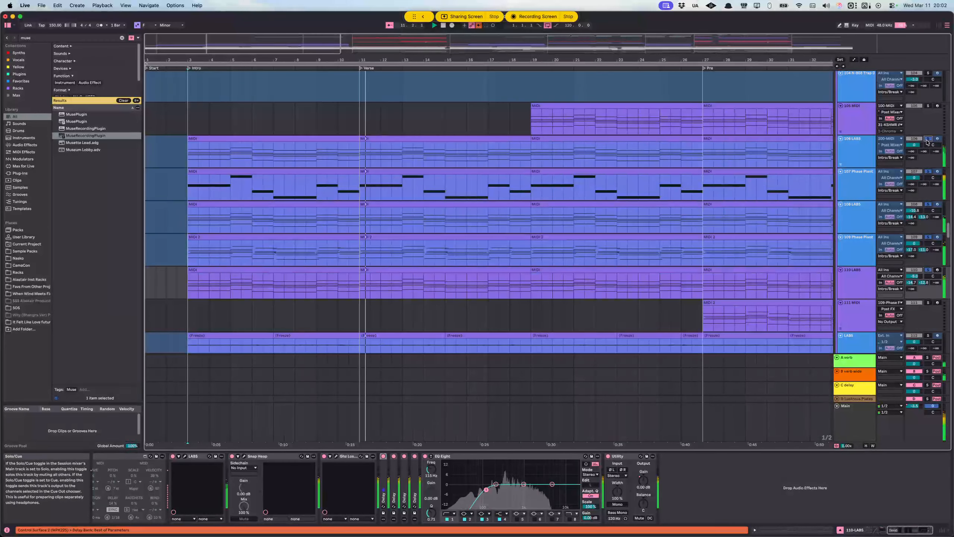
# Step: Stop playback and place the insert marker at the Verse start, bar 11, on the 103 Audio track
pyautogui.scroll(10, 415, 279)
pyautogui.scroll(-8, 413, 264)
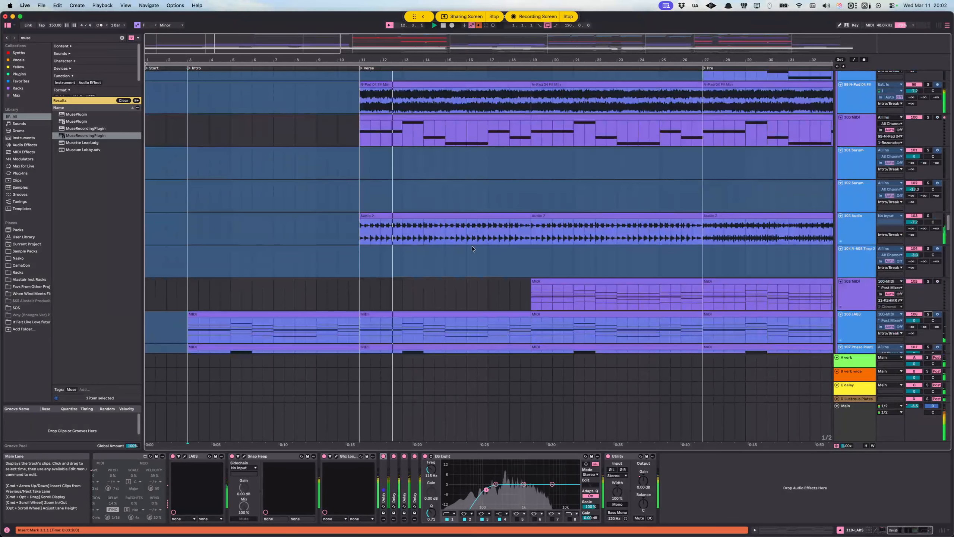
pyautogui.scroll(2, 492, 230)
pyautogui.press('space')
pyautogui.click(341, 167)
pyautogui.scroll(7, 387, 236)
pyautogui.hscroll(2, 387, 236)
pyautogui.scroll(-3, 338, 240)
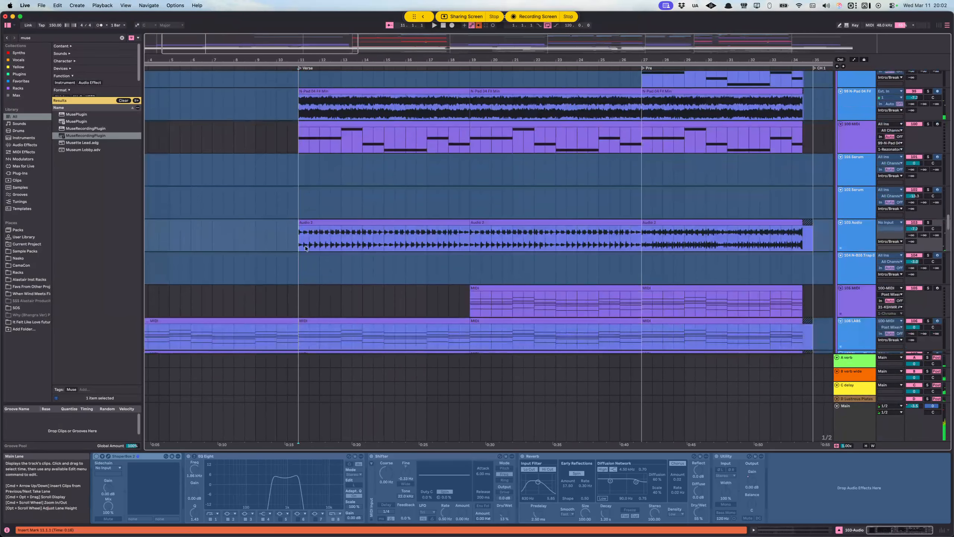
# Step: Examine which synth tracks span the intro and verse, marking the verse entry on MIDI track 100
pyautogui.scroll(-2, 304, 240)
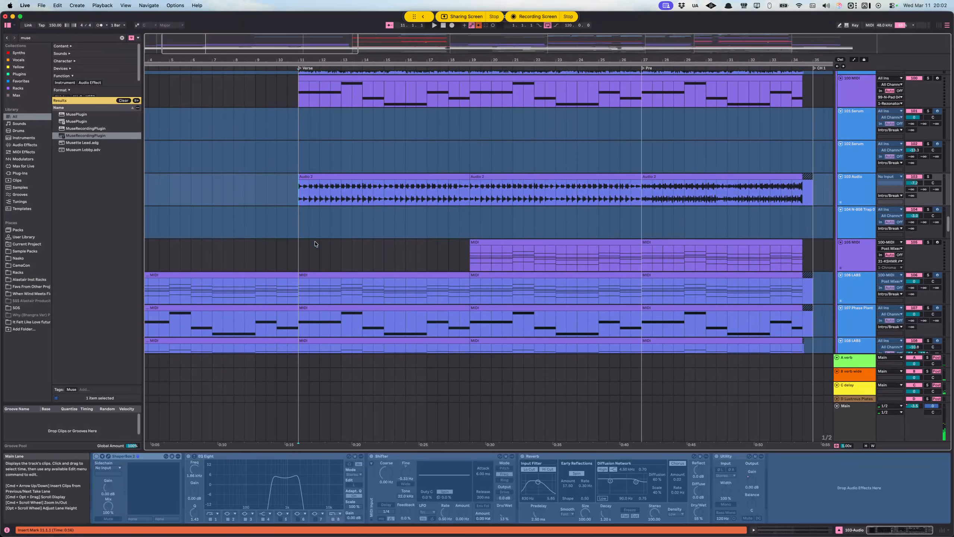
pyautogui.scroll(3, 320, 239)
pyautogui.hscroll(-2, 322, 237)
pyautogui.scroll(-1, 324, 235)
pyautogui.scroll(2, 300, 225)
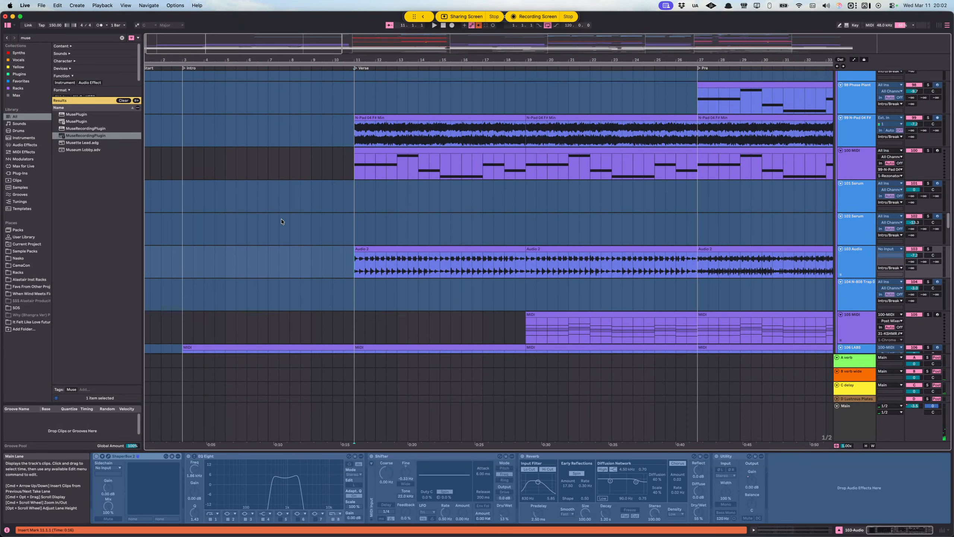
pyautogui.moveTo(195, 194); pyautogui.dragTo(184, 194)
pyautogui.click(354, 200)
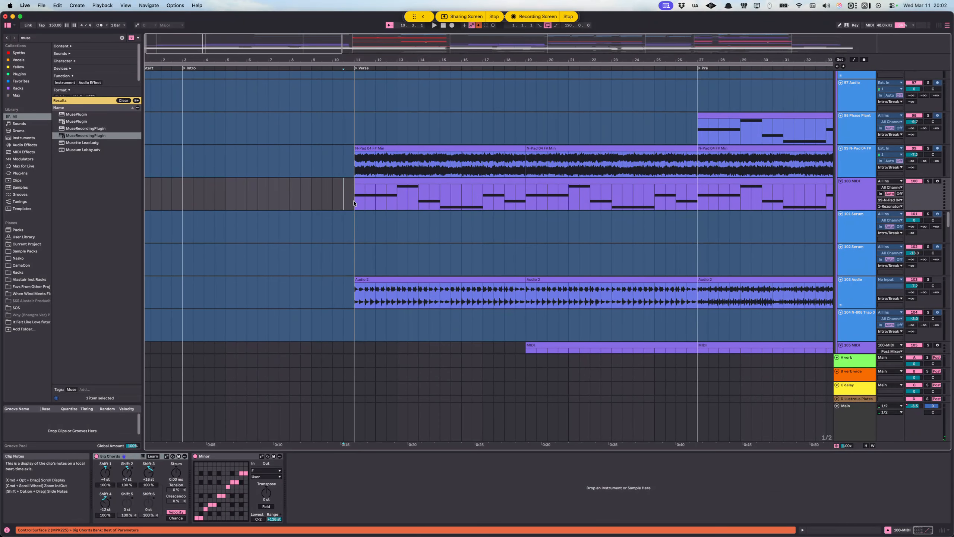
pyautogui.scroll(-10, 450, 214)
pyautogui.scroll(-5, 436, 220)
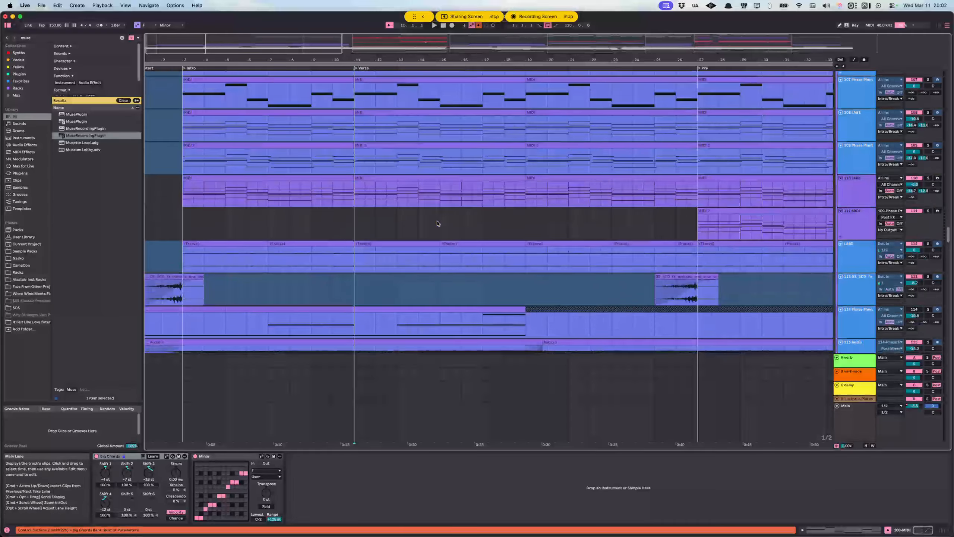
pyautogui.scroll(12, 465, 228)
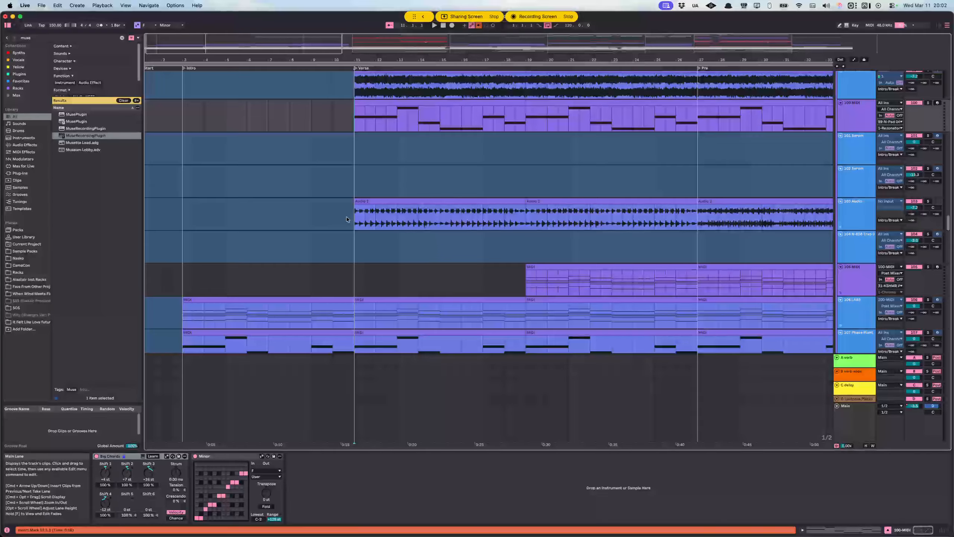
# Step: Play the 103 Audio track soloed from the Verse marker at bar 11
pyautogui.click(347, 219)
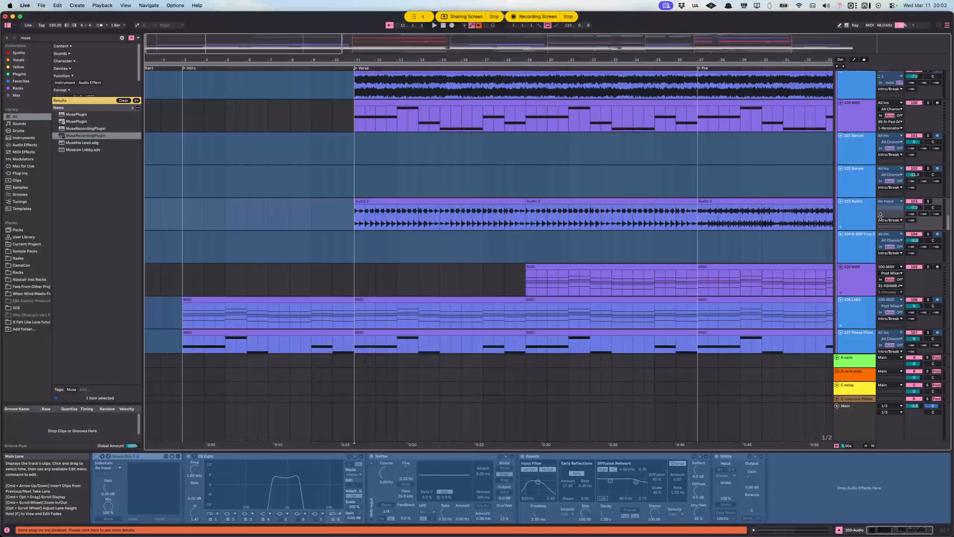
pyautogui.press('space')
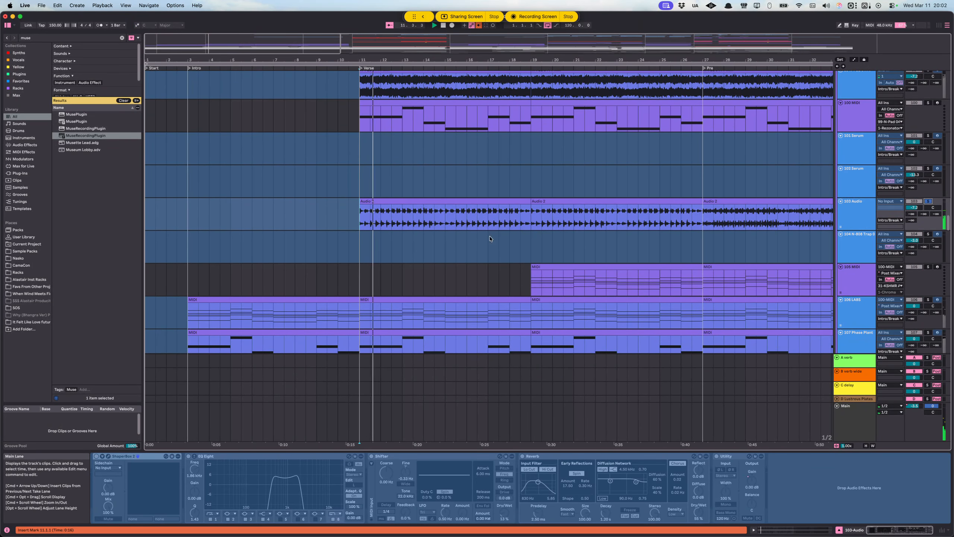
pyautogui.hscroll(2, 478, 234)
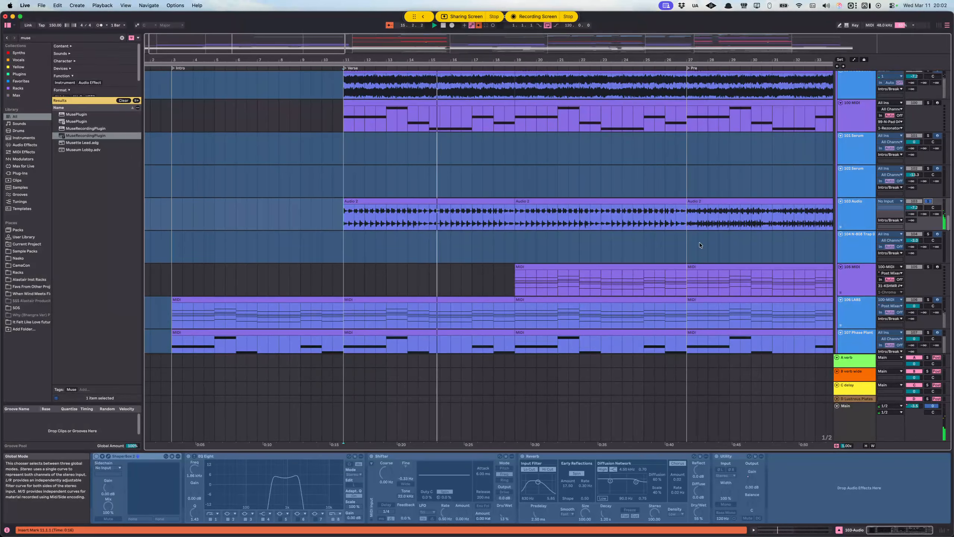
pyautogui.press('space')
# Step: Mute the Vocals group and play the full instrumental arrangement from the Verse marker at bar 11
pyautogui.scroll(3, 485, 270)
pyautogui.scroll(-1, 485, 270)
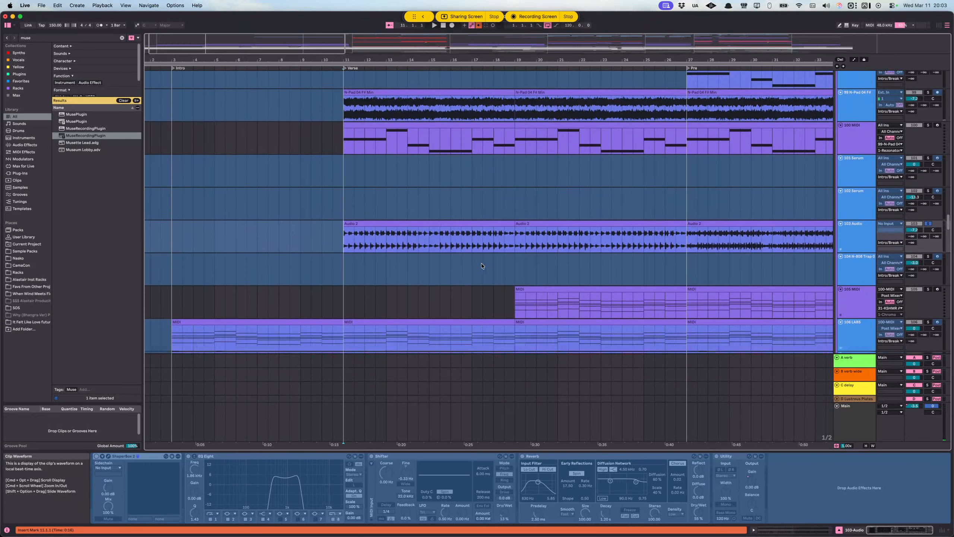
pyautogui.scroll(-15, 481, 263)
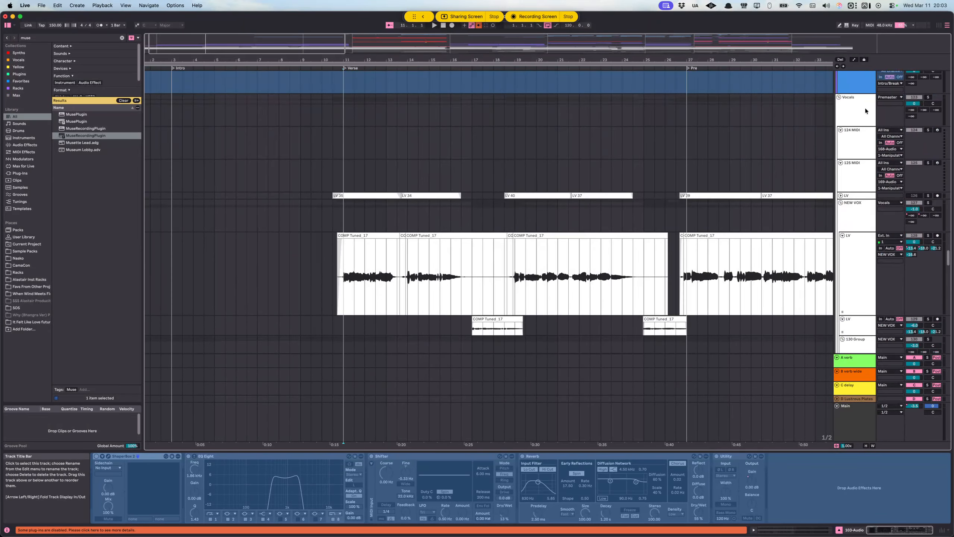
pyautogui.click(866, 112)
pyautogui.click(929, 98)
pyautogui.click(929, 98)
pyautogui.click(915, 97)
pyautogui.press('space')
pyautogui.scroll(2, 401, 269)
pyautogui.scroll(10, 401, 270)
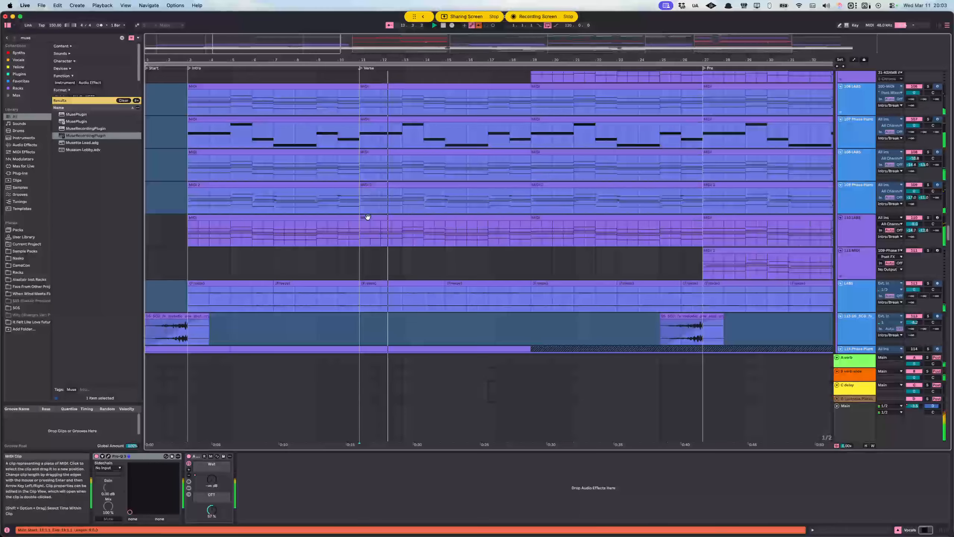
# Step: Stop the full arrangement and audition the 103 Audio track soloed from the Verse marker at bar 11
pyautogui.scroll(6, 367, 217)
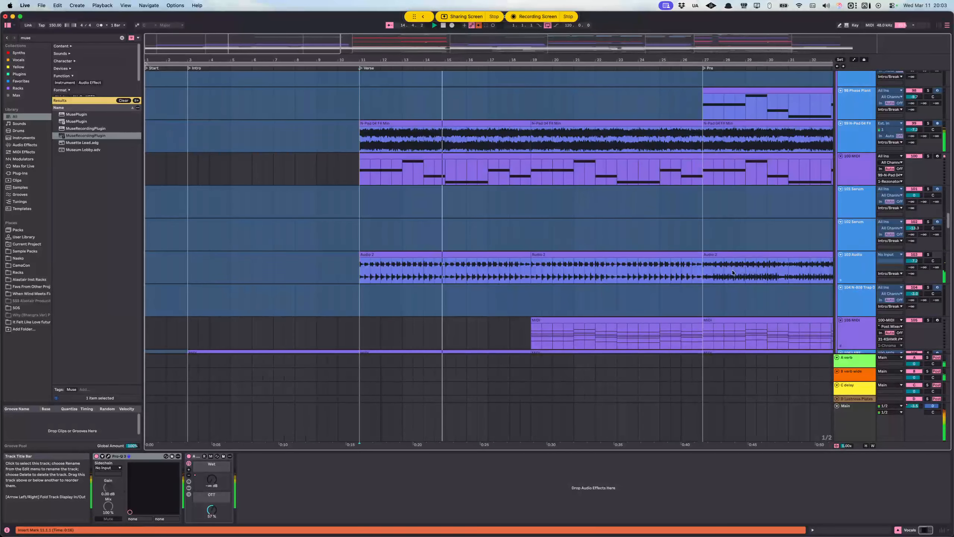
pyautogui.hscroll(4, 513, 263)
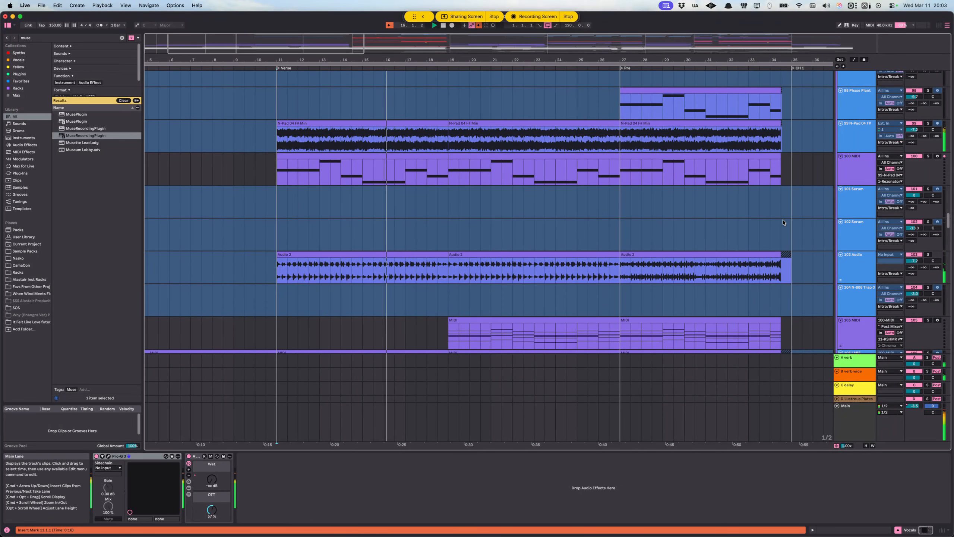
pyautogui.click(274, 139)
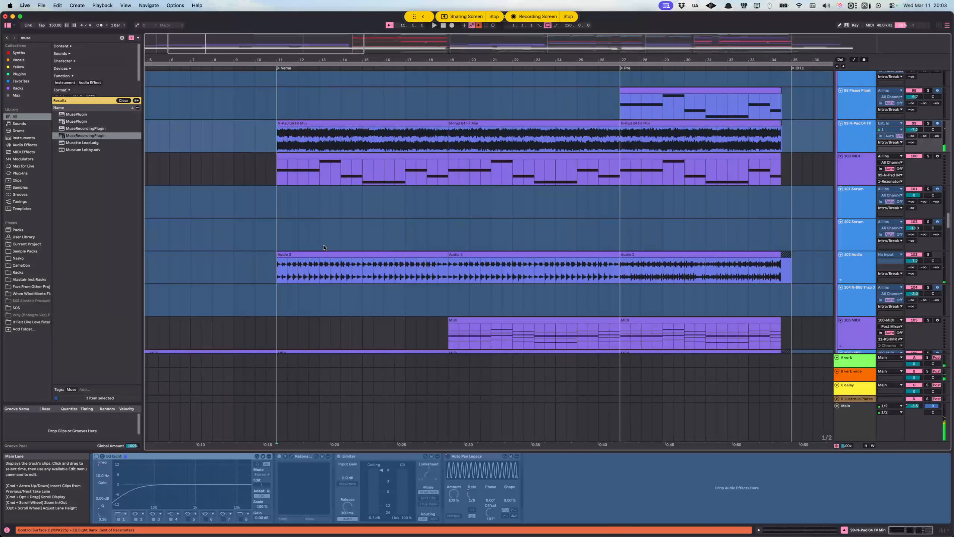
pyautogui.hscroll(-3, 310, 158)
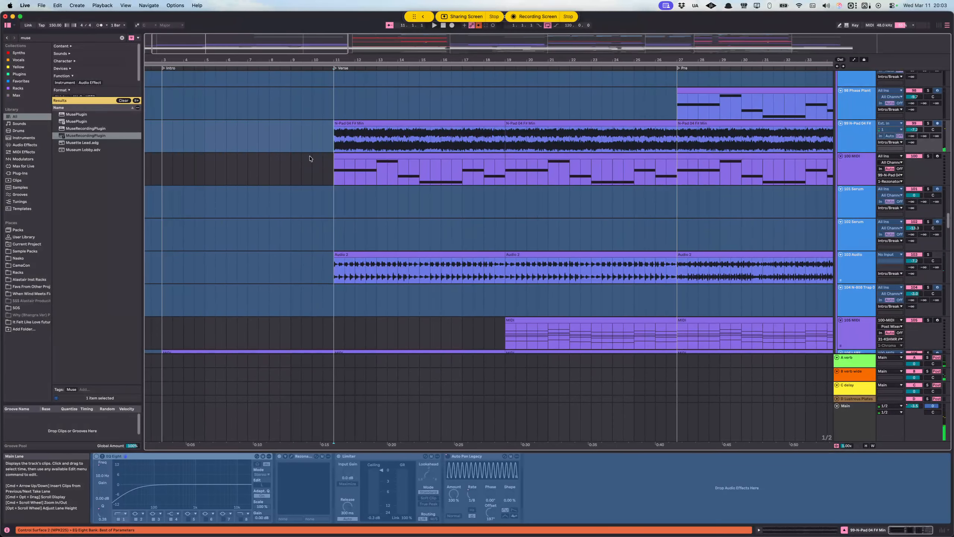
pyautogui.click(320, 137)
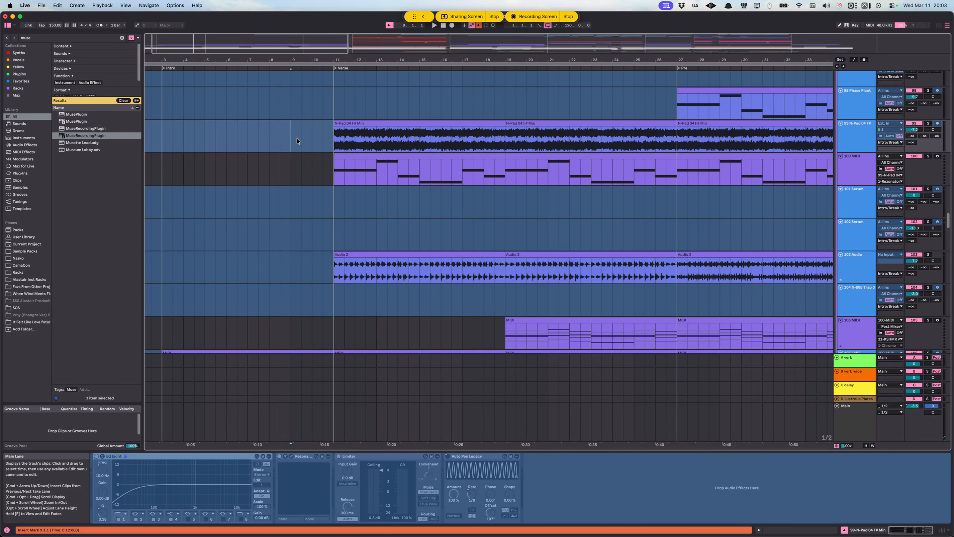
pyautogui.click(336, 266)
pyautogui.press('space')
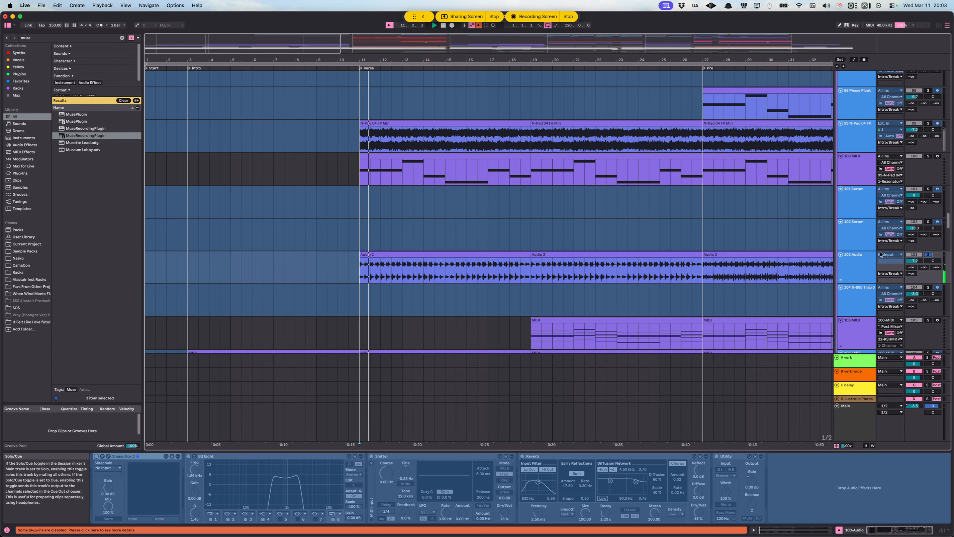
# Step: Solo the 99-N-Pad 04 FX track, play it from the Verse marker and stop playback
pyautogui.click(362, 138)
pyautogui.click(929, 124)
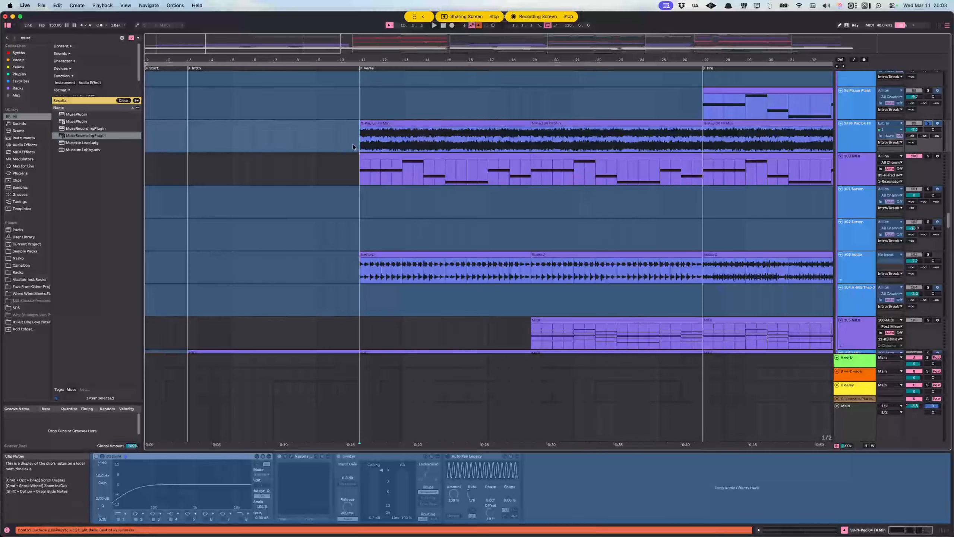
pyautogui.click(335, 133)
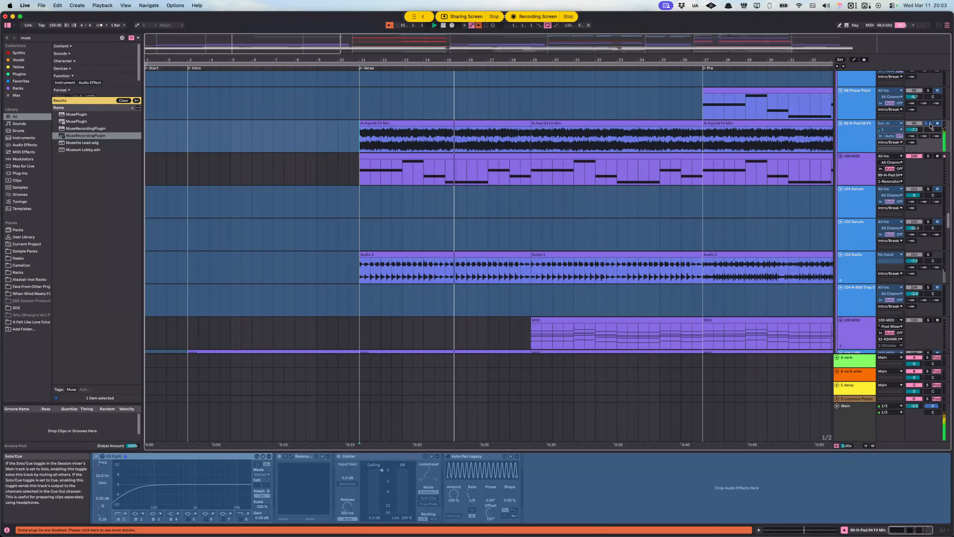
pyautogui.press('space')
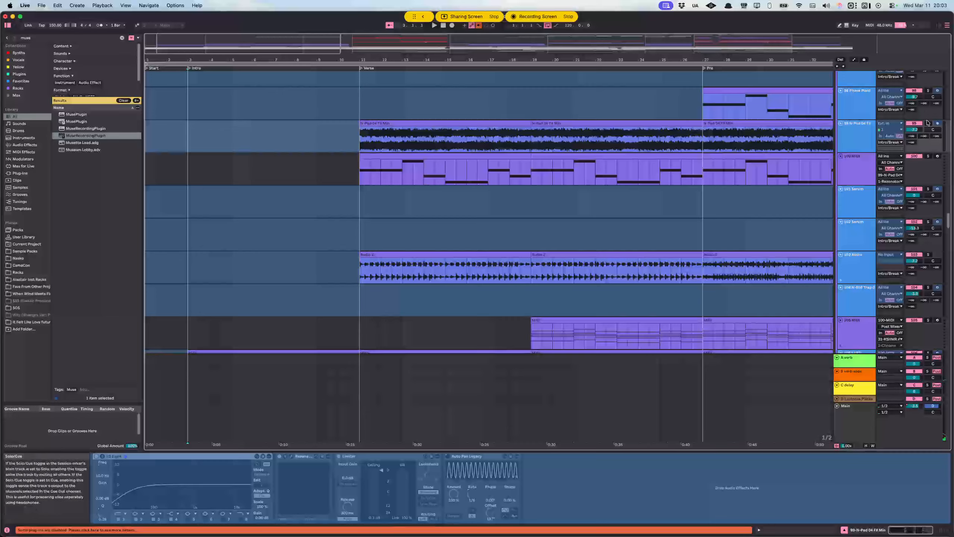
# Step: Play the full arrangement from bar 7 into the verse while examining the synth tracks down to 119 Phase Plant
pyautogui.click(272, 137)
pyautogui.press('space')
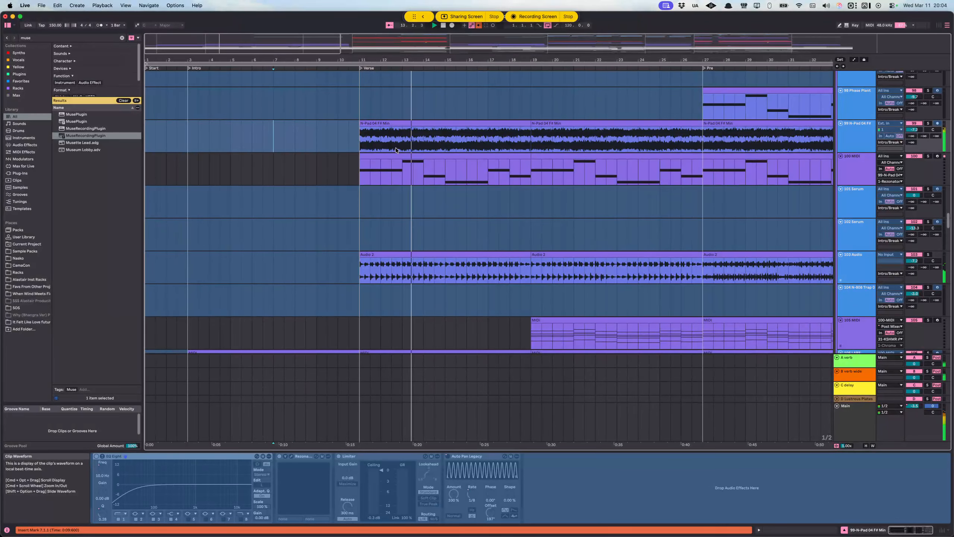
pyautogui.hscroll(4, 516, 215)
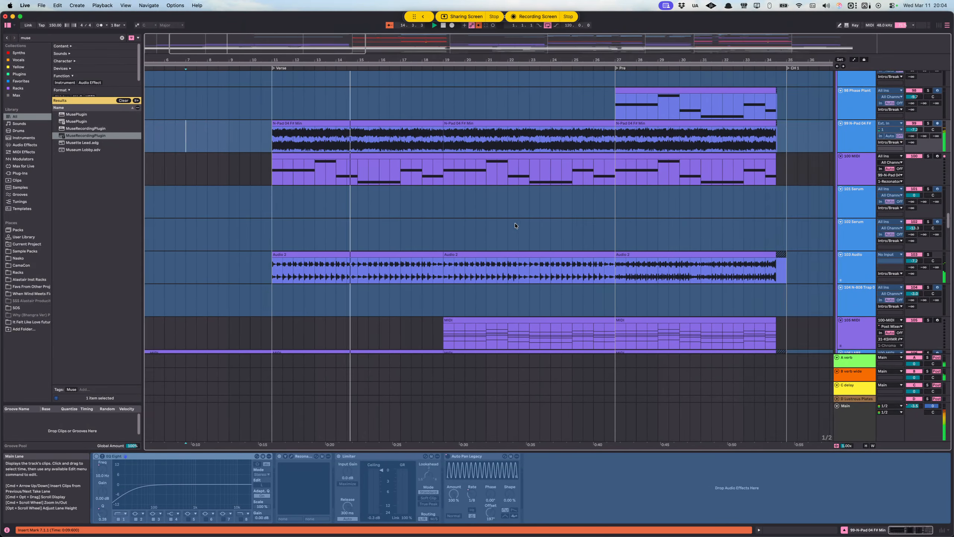
pyautogui.scroll(-10, 516, 215)
pyautogui.scroll(-10, 665, 203)
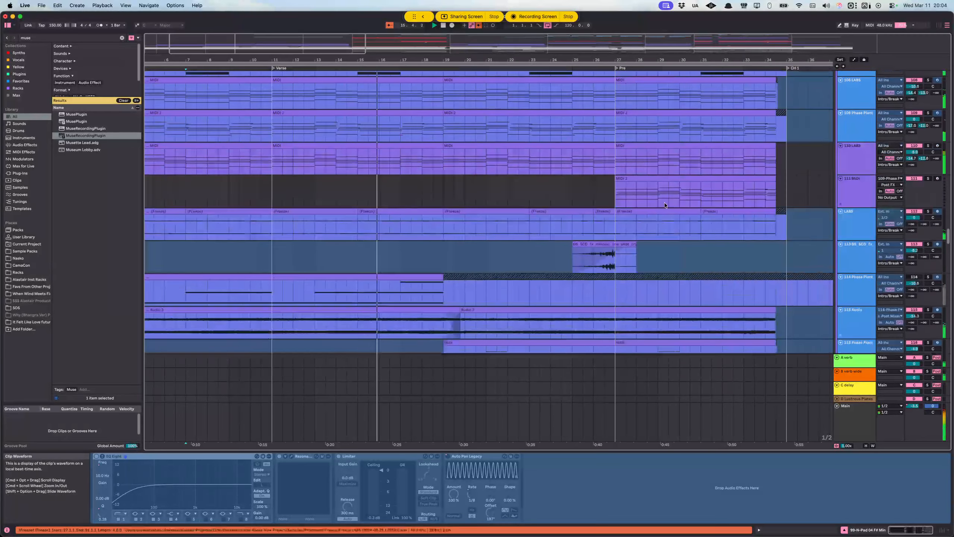
pyautogui.click(432, 159)
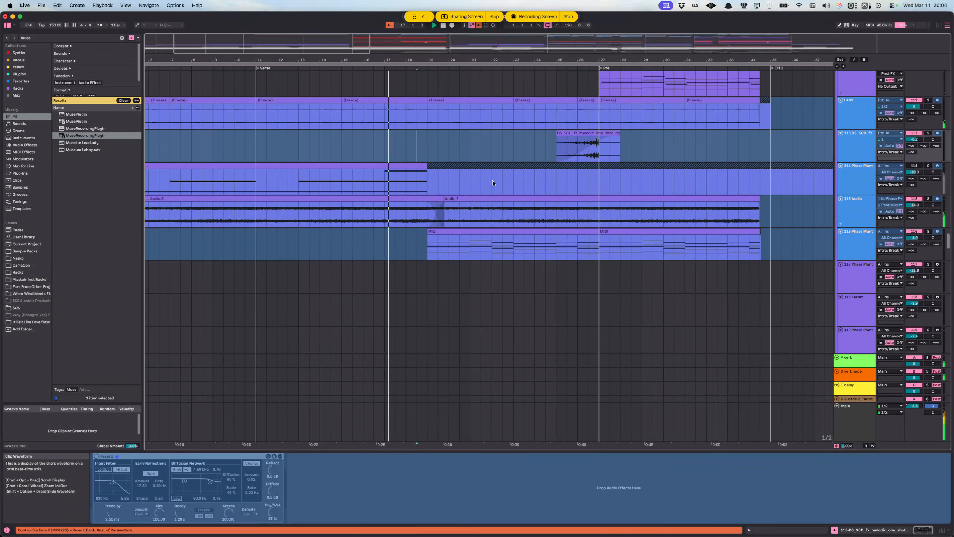
pyautogui.scroll(3, 491, 181)
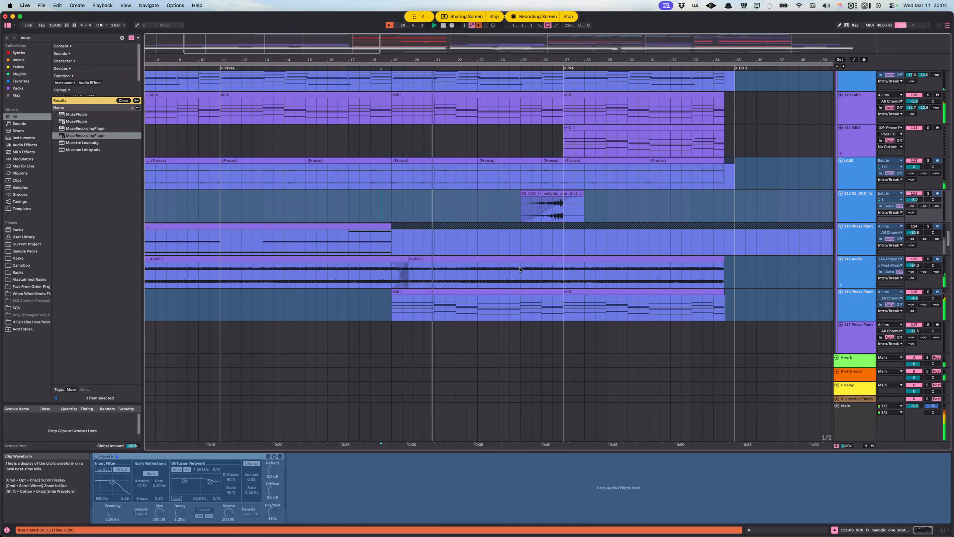
# Step: Solo the frozen LABS track briefly and play the full arrangement again from the Verse marker at bar 11
pyautogui.click(928, 161)
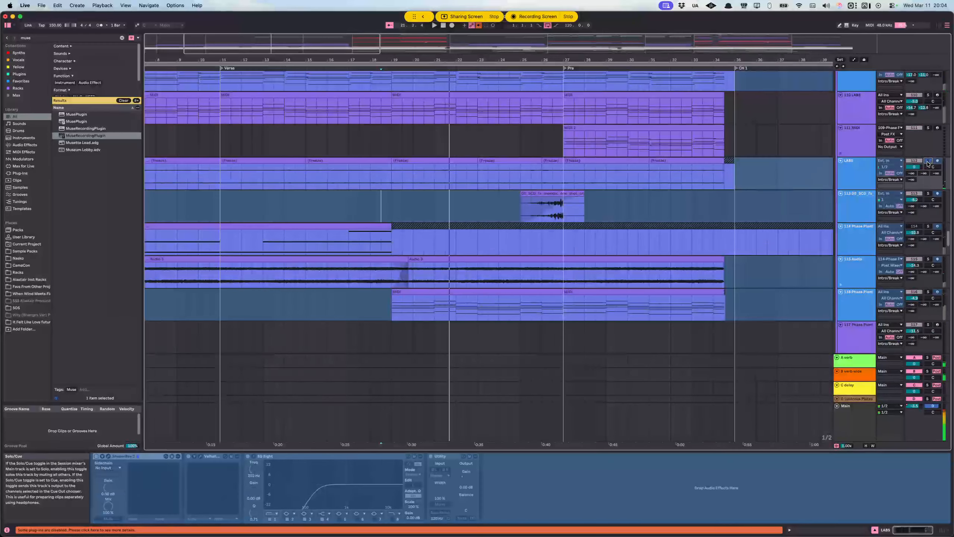
pyautogui.click(287, 170)
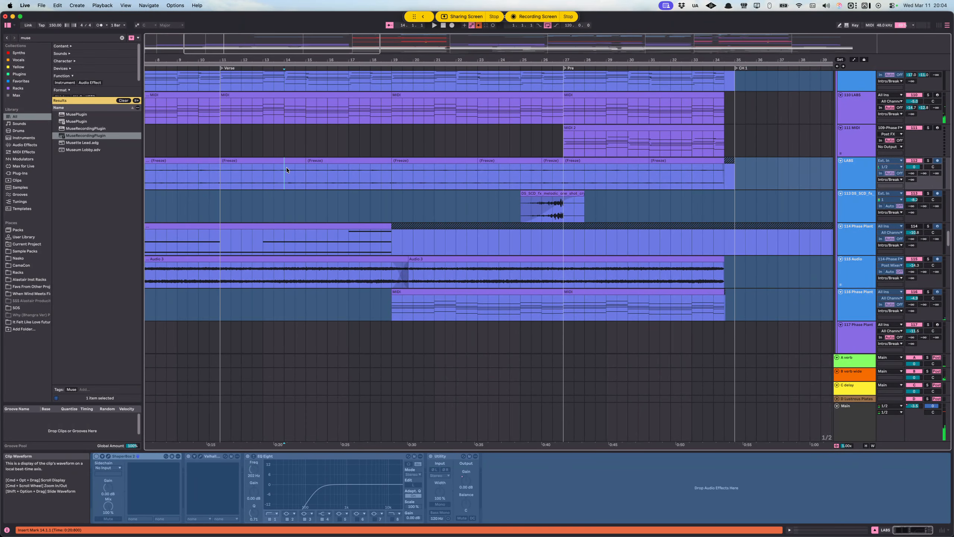
pyautogui.click(328, 172)
pyautogui.click(313, 172)
pyautogui.press('space')
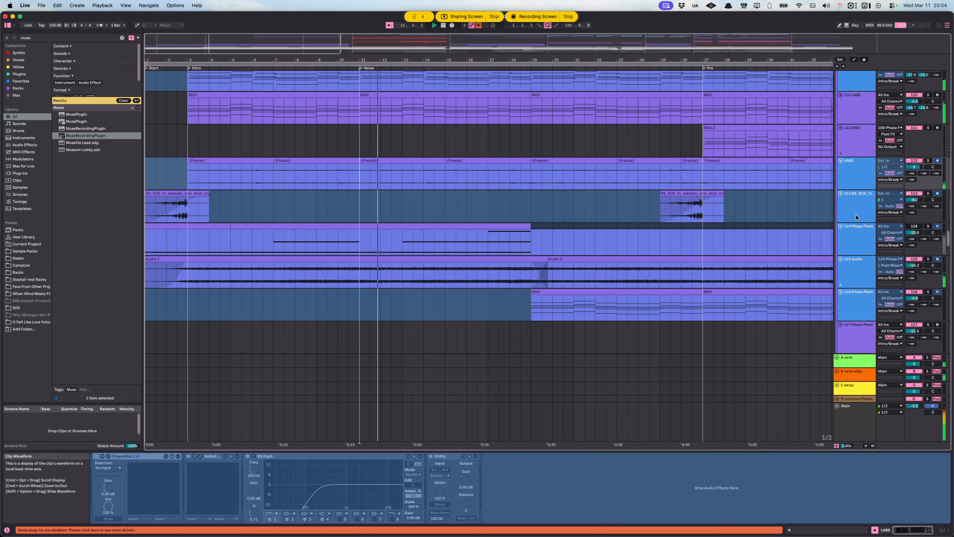
# Step: Examine the verse vocal tracks during playback and show the device chain of the second LV track
pyautogui.scroll(-10, 856, 215)
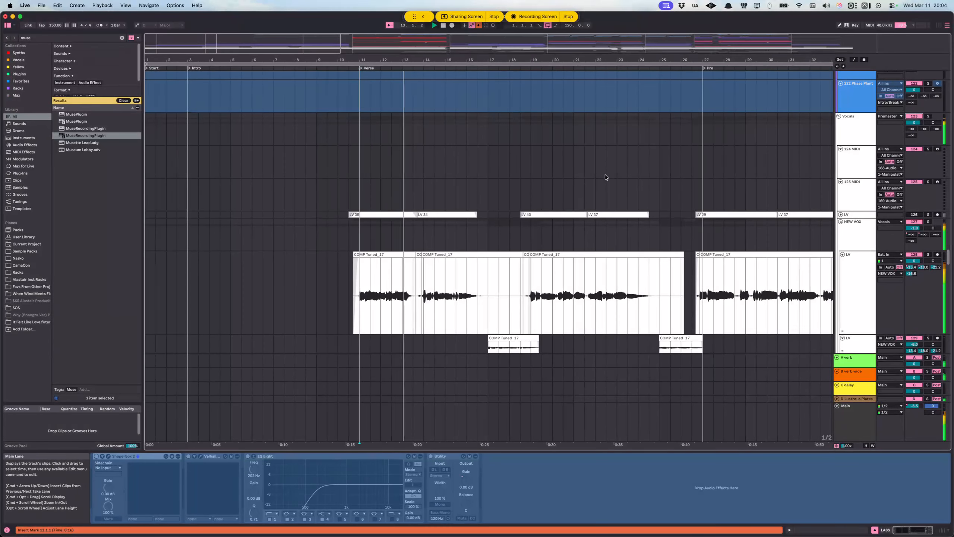
pyautogui.hscroll(4, 479, 178)
pyautogui.hscroll(1, 478, 179)
pyautogui.scroll(3, 475, 179)
pyautogui.scroll(-3, 384, 171)
pyautogui.hscroll(1, 383, 171)
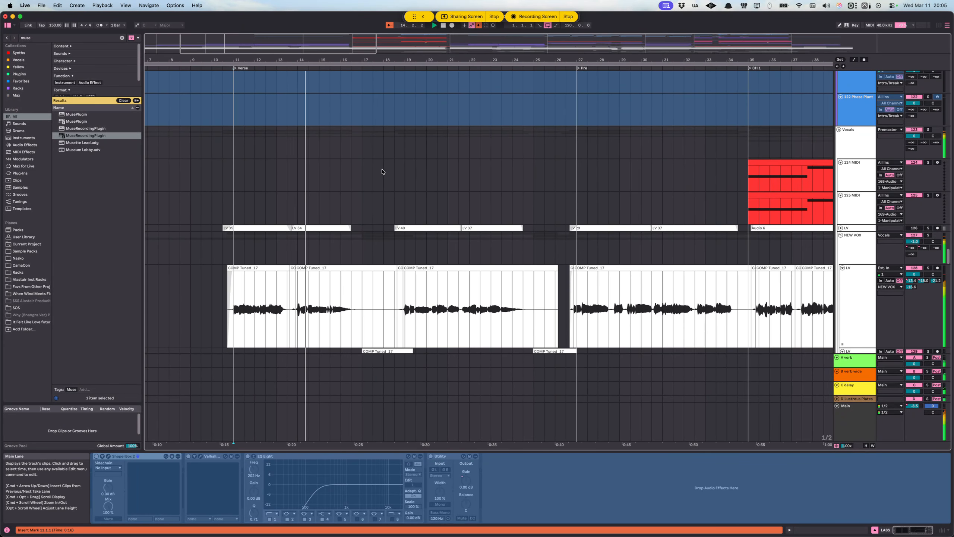
pyautogui.scroll(-3, 391, 171)
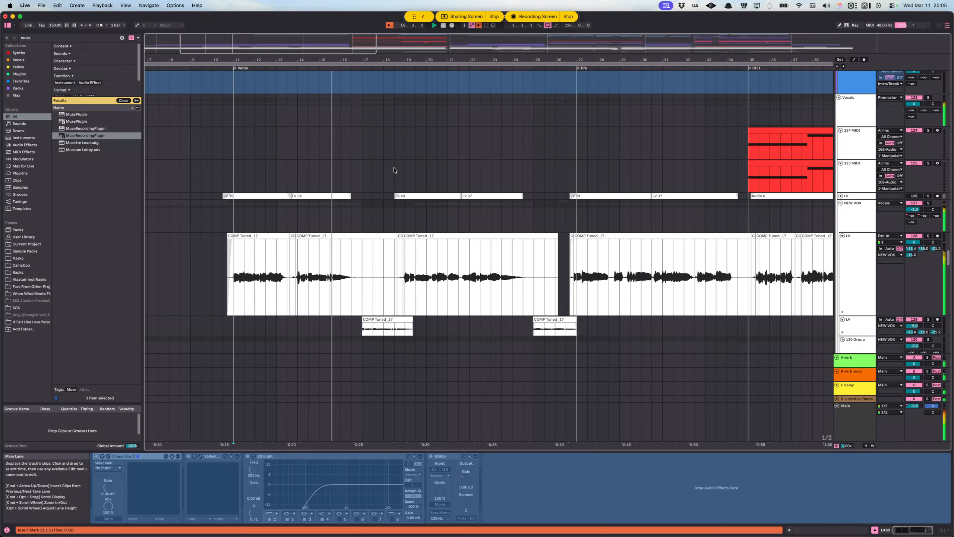
pyautogui.scroll(-8, 399, 184)
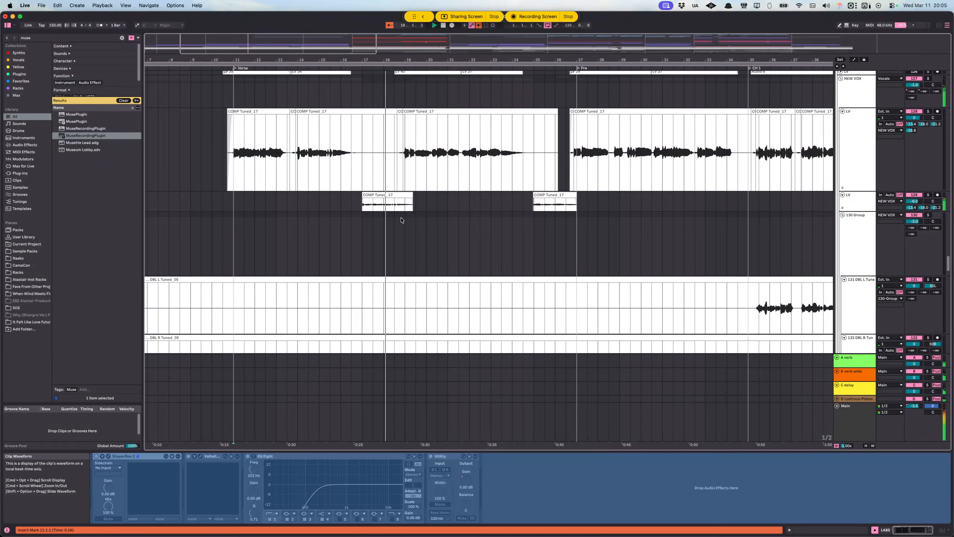
pyautogui.click(847, 199)
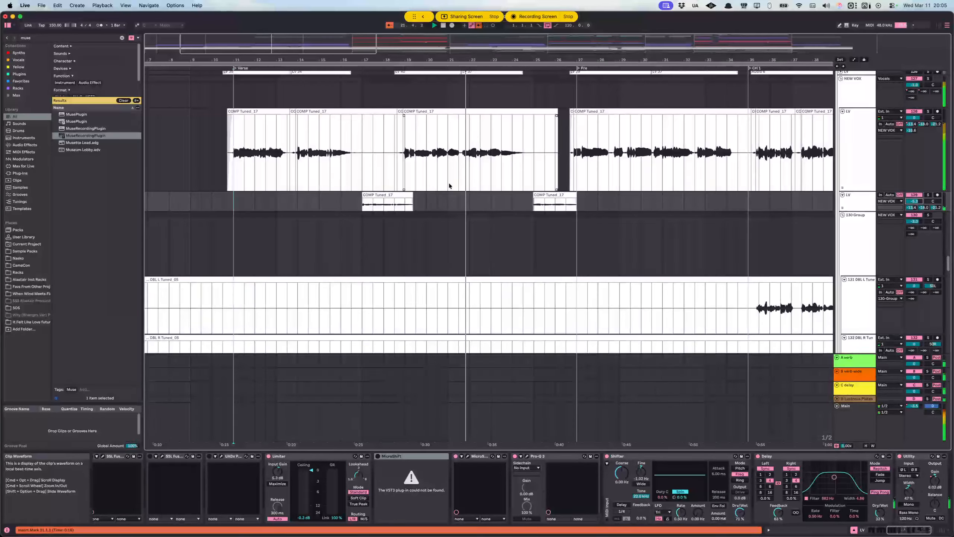
# Step: Review the synth and audio tracks leading from the verse into the Pre section, and stop playback
pyautogui.scroll(15, 480, 202)
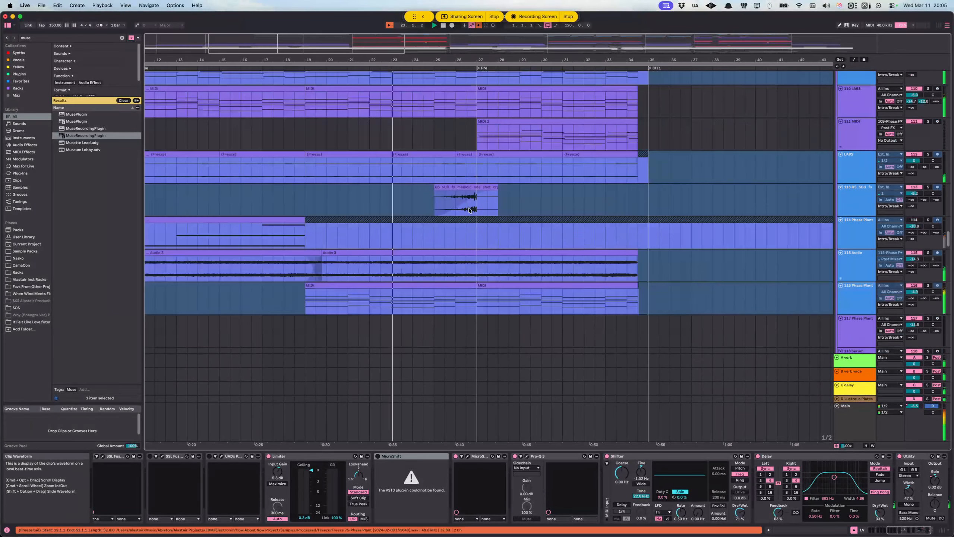
pyautogui.scroll(-10, 470, 203)
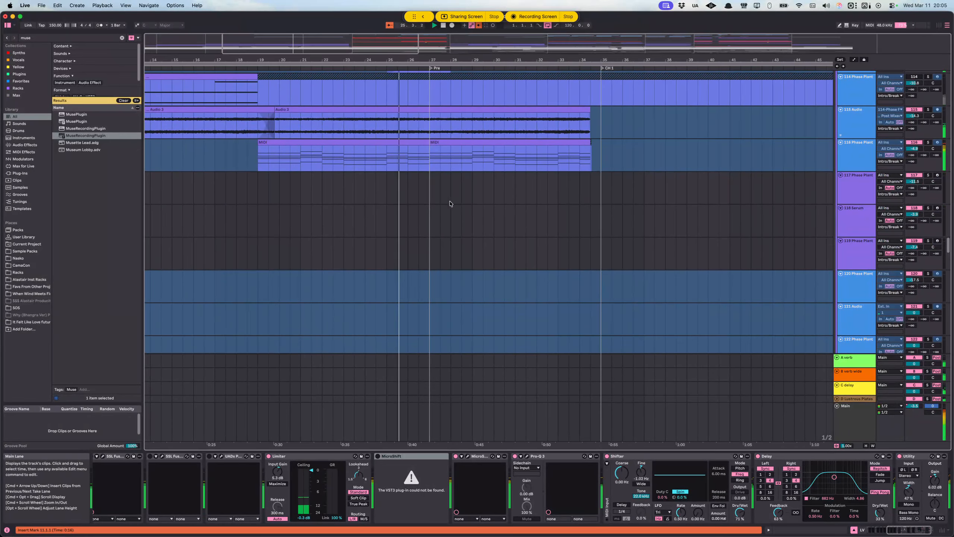
pyautogui.scroll(-8, 453, 203)
pyautogui.scroll(15, 447, 202)
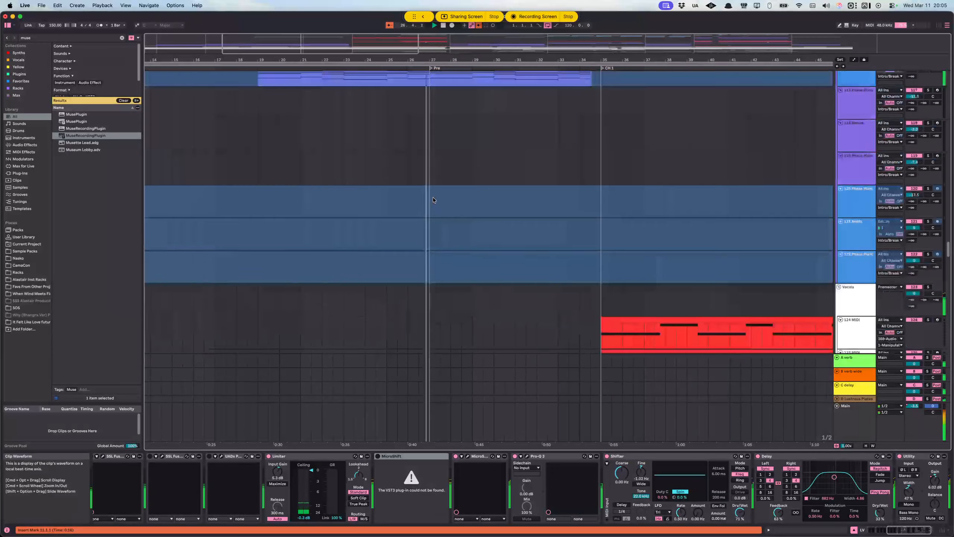
pyautogui.scroll(6, 526, 178)
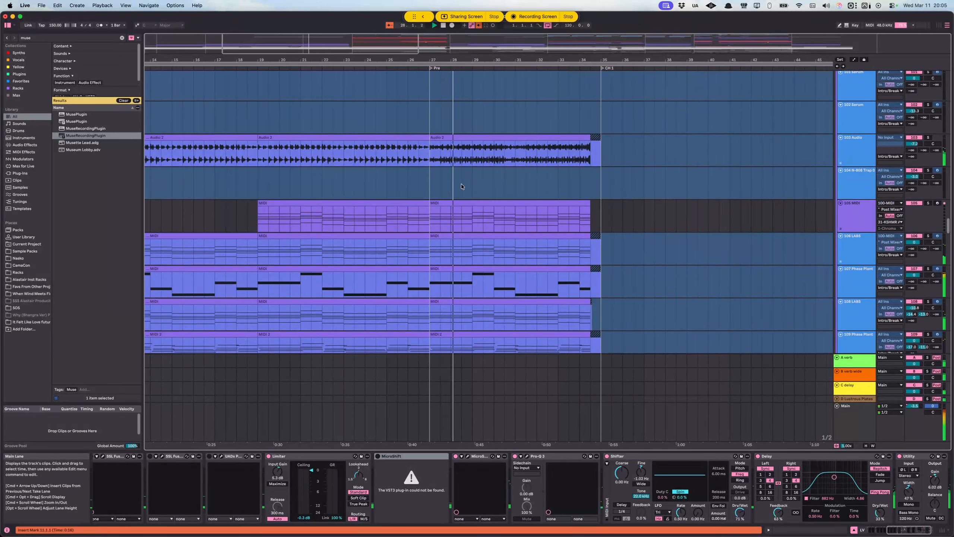
pyautogui.hscroll(-1, 489, 181)
pyautogui.press('space')
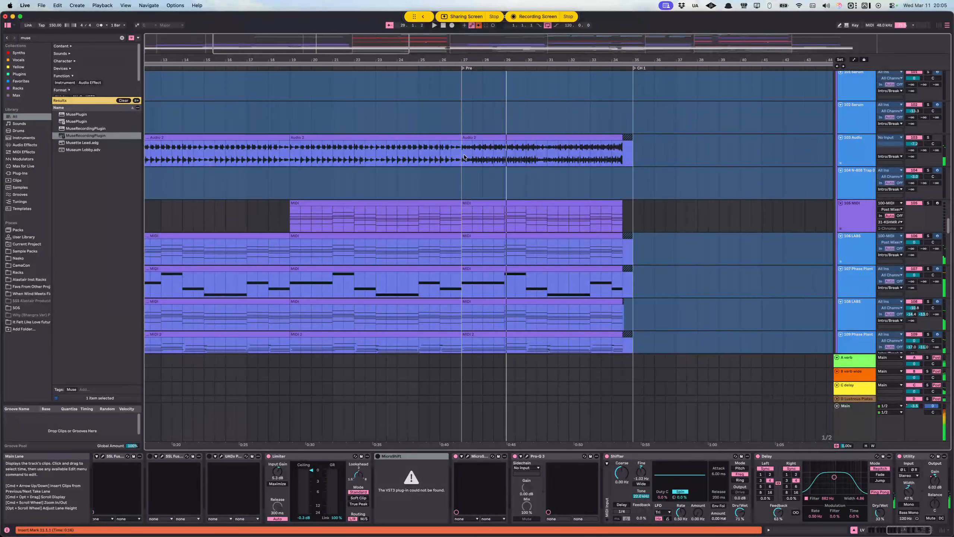
# Step: Locate the Cymatics top loop and KSHMR foley loop in the 29-Group that enter during the verse
pyautogui.click(464, 156)
pyautogui.hscroll(-5, 376, 177)
pyautogui.scroll(20, 430, 188)
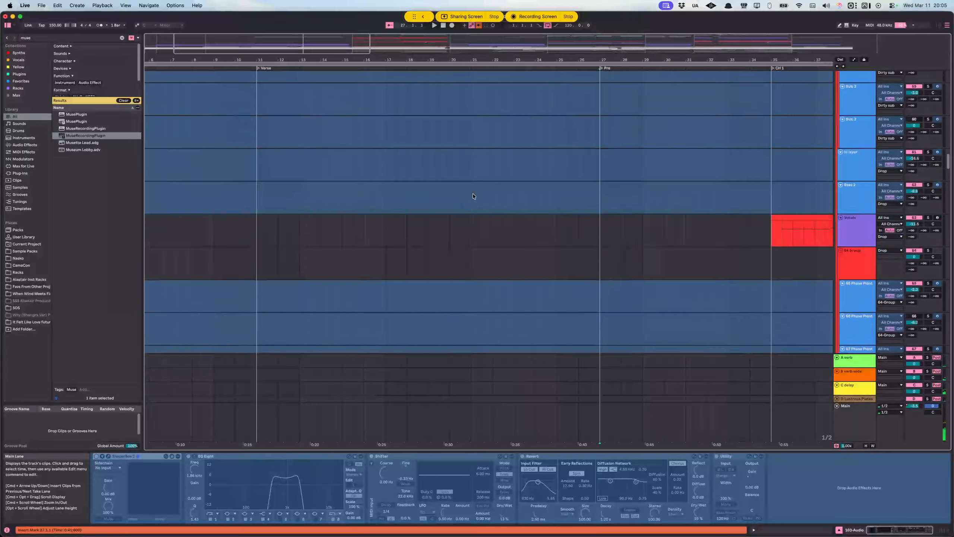
pyautogui.scroll(7, 473, 194)
pyautogui.click(419, 178)
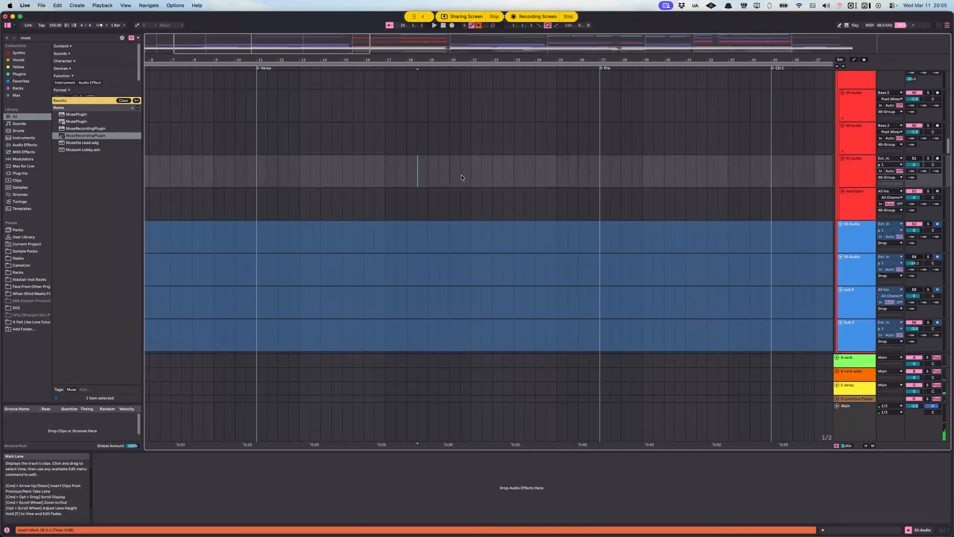
pyautogui.scroll(15, 463, 178)
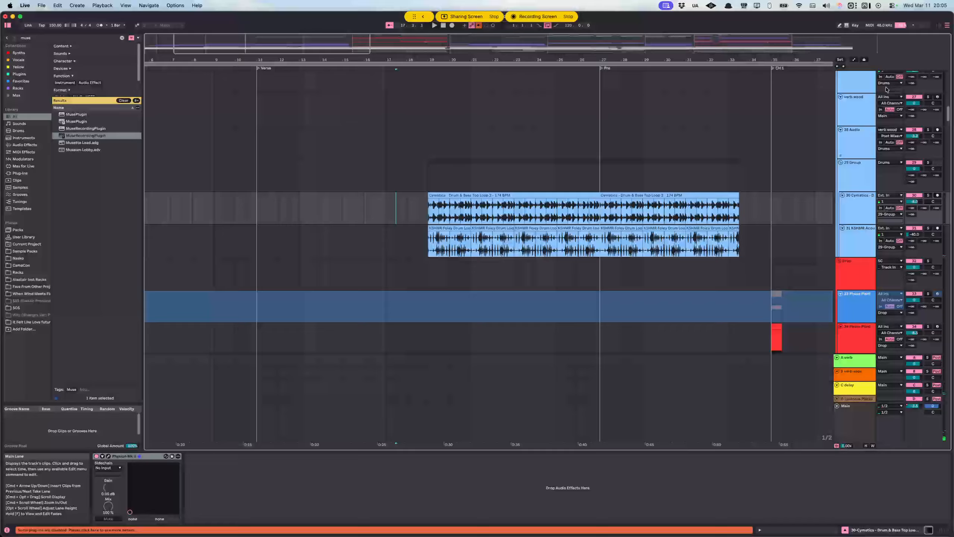
pyautogui.scroll(4, 432, 202)
pyautogui.scroll(-5, 493, 208)
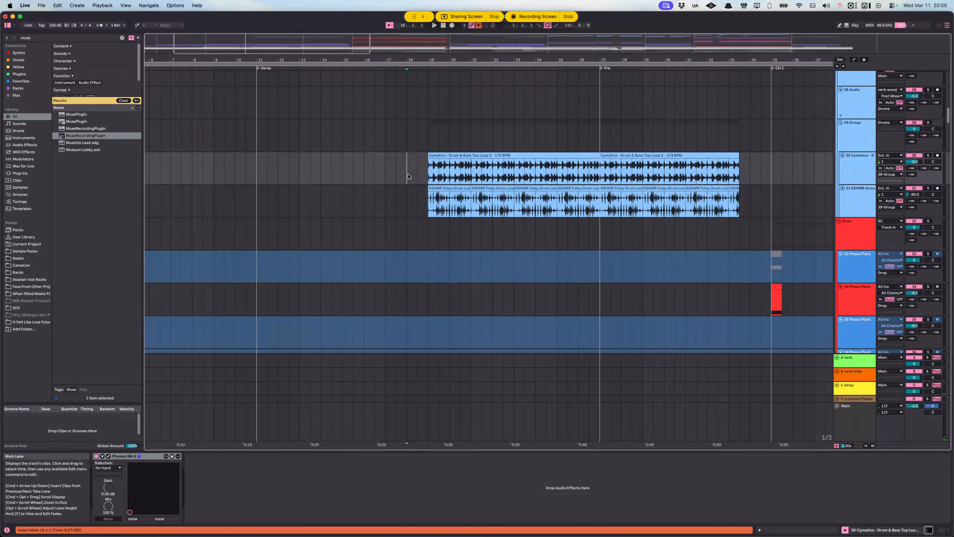
# Step: Solo the Drums group and play it from bar 17, just before the verse drum parts enter
pyautogui.scroll(1, 492, 208)
pyautogui.click(381, 186)
pyautogui.scroll(10, 428, 187)
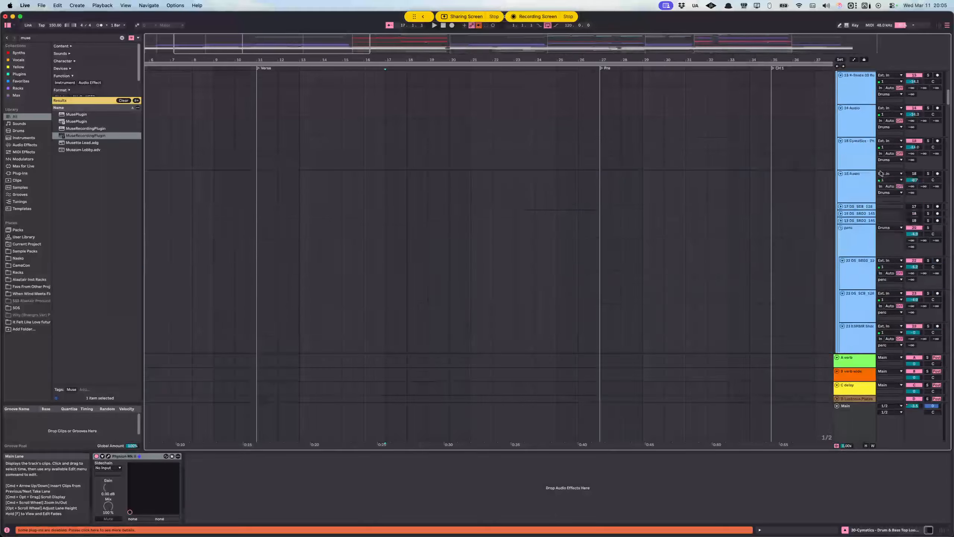
pyautogui.click(858, 151)
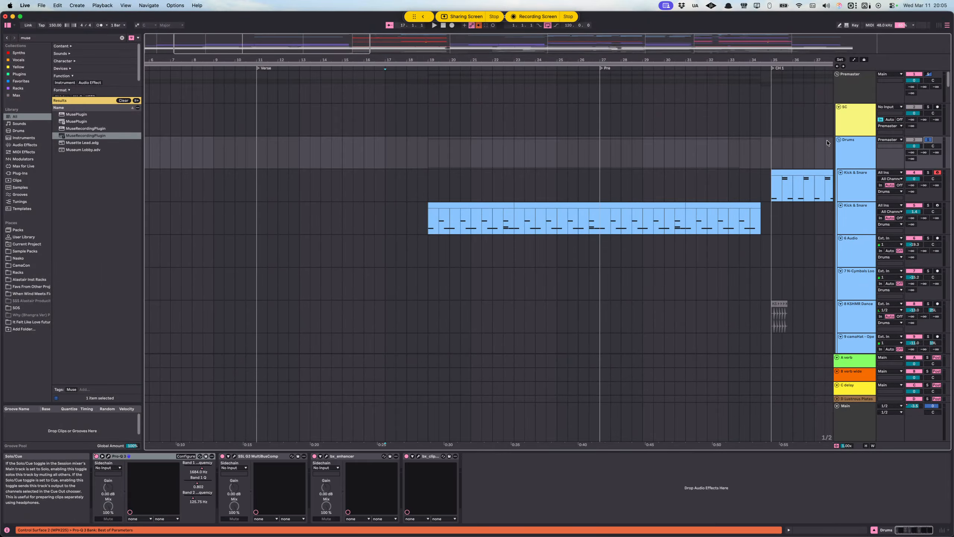
pyautogui.press('space')
# Step: Turn off Follow and examine the Cymatics and KSHMR foley loops while the soloed drums play
pyautogui.scroll(-10, 537, 262)
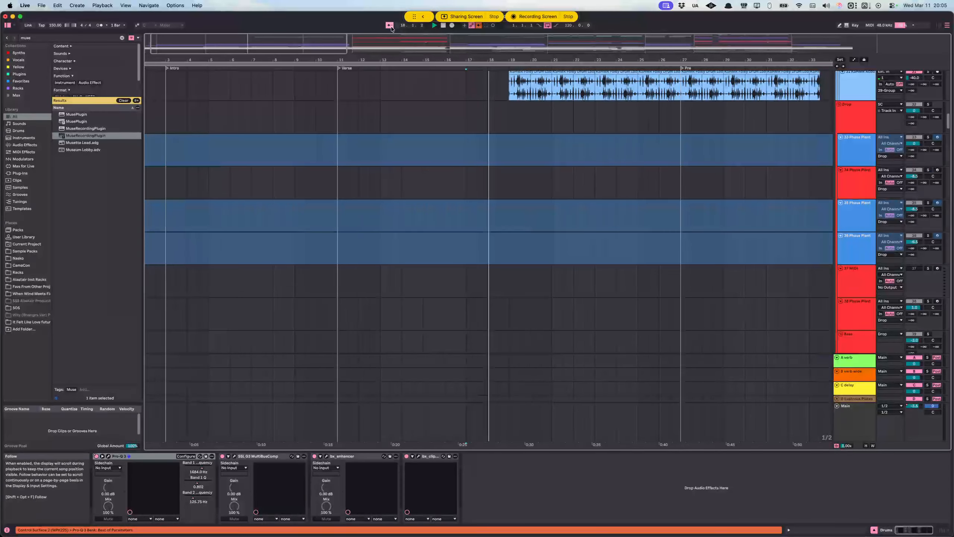
pyautogui.scroll(10, 485, 191)
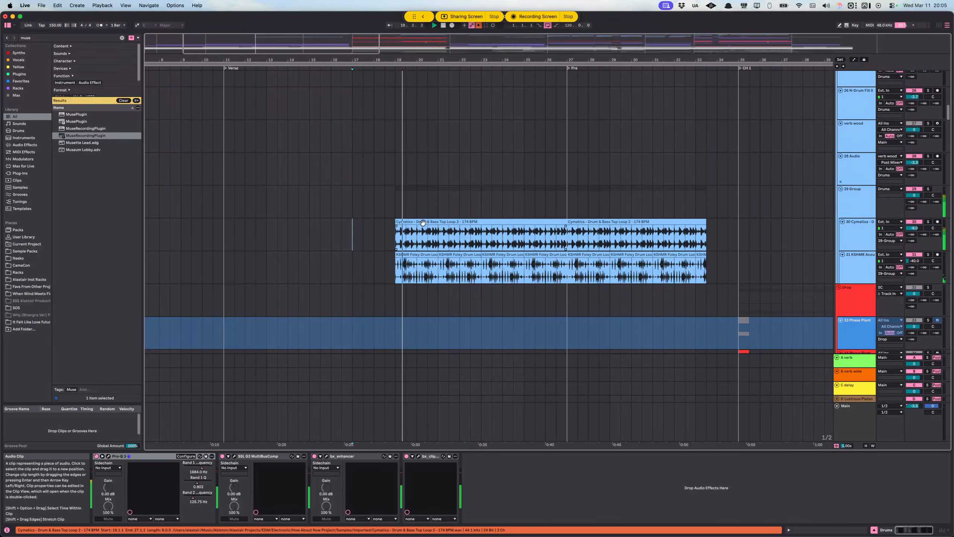
pyautogui.scroll(1, 428, 217)
pyautogui.scroll(-3, 436, 220)
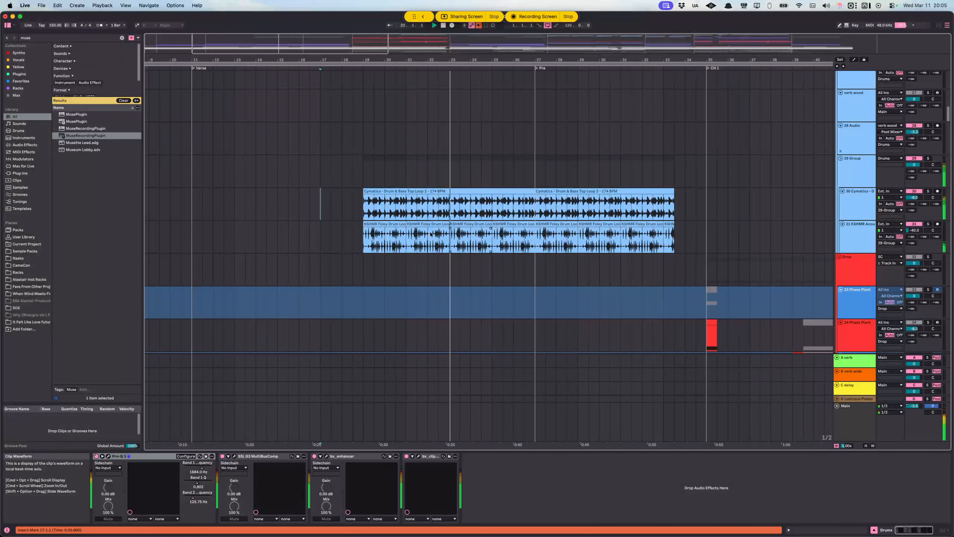
# Step: Place the insert marker near bar 24 on the Cymatics loop track and follow the soloed drums playing into the Pre section
pyautogui.hscroll(5, 502, 223)
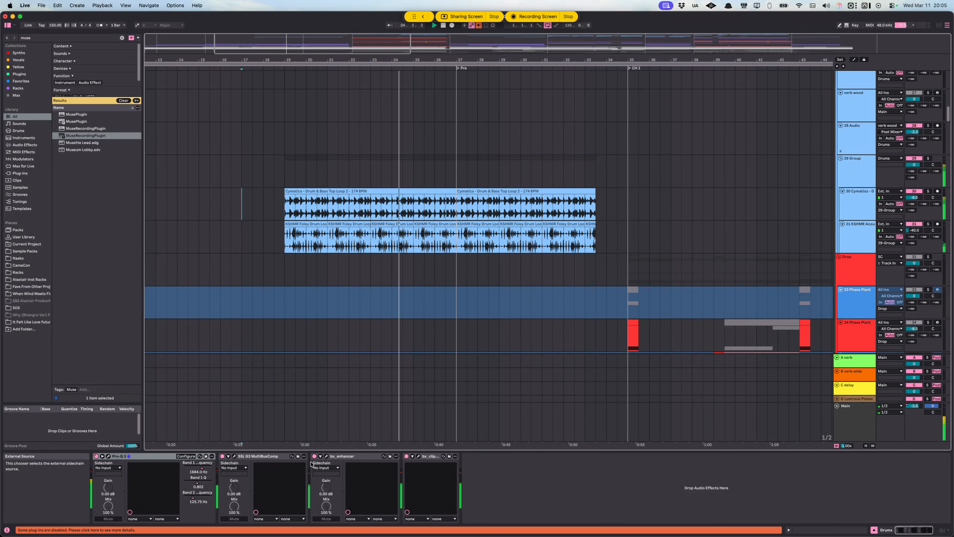
pyautogui.click(403, 200)
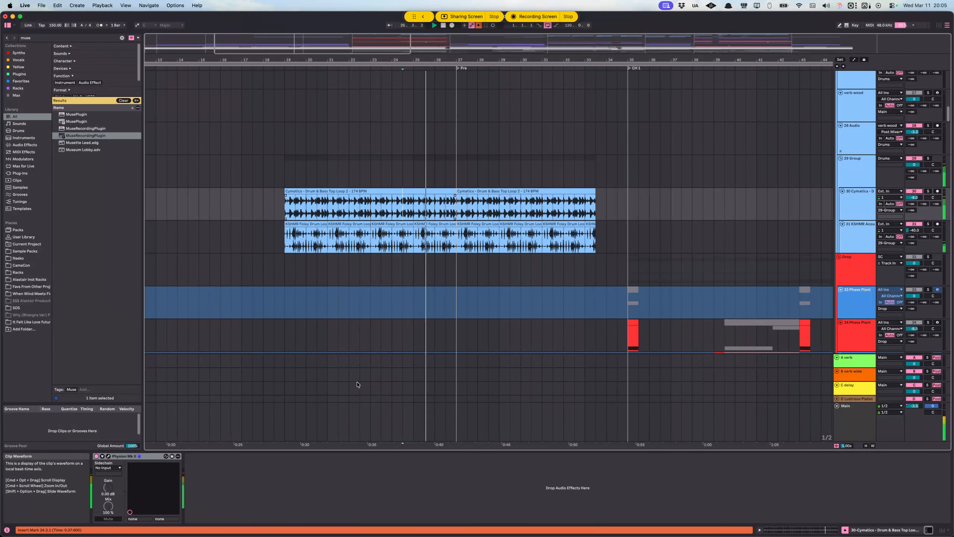
pyautogui.hscroll(3, 496, 222)
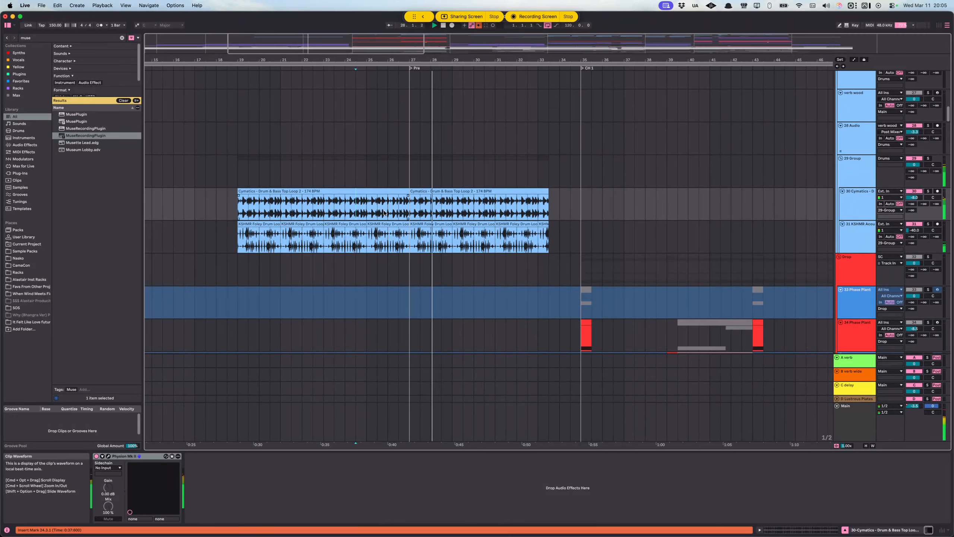
# Step: Show the automation lanes and check which devices are automated on the Cymatics and KSHMR loop tracks
pyautogui.press('a')
pyautogui.click(846, 197)
pyautogui.click(848, 199)
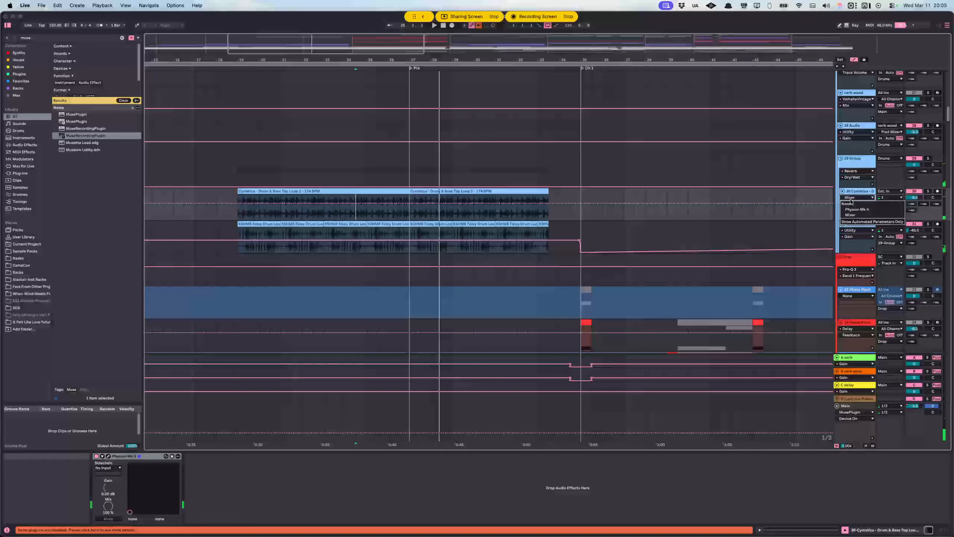
pyautogui.click(852, 231)
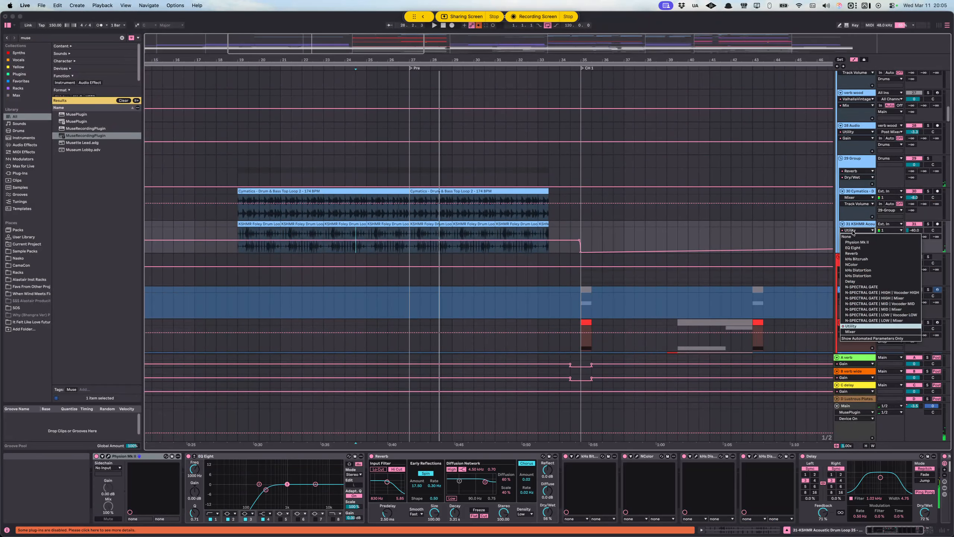
pyautogui.click(850, 205)
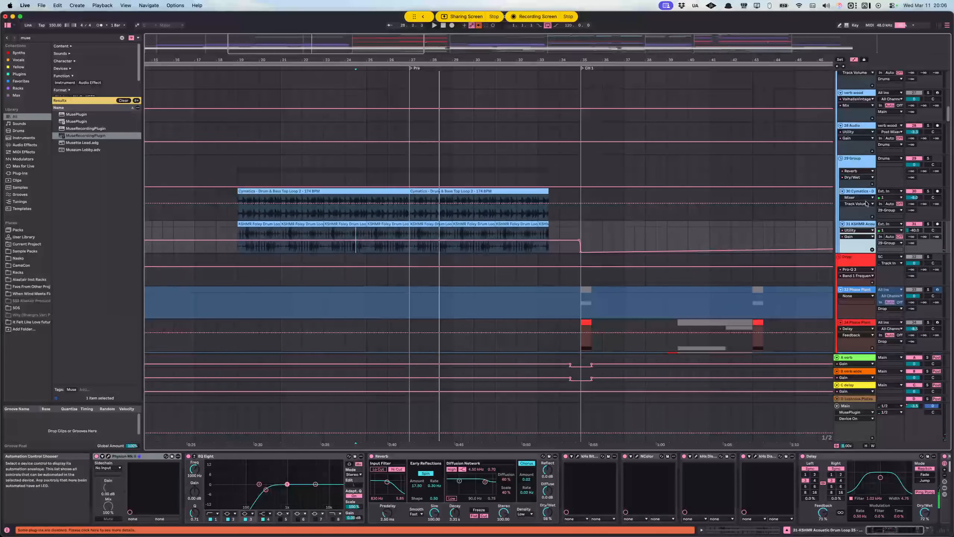
pyautogui.click(860, 200)
pyautogui.click(856, 200)
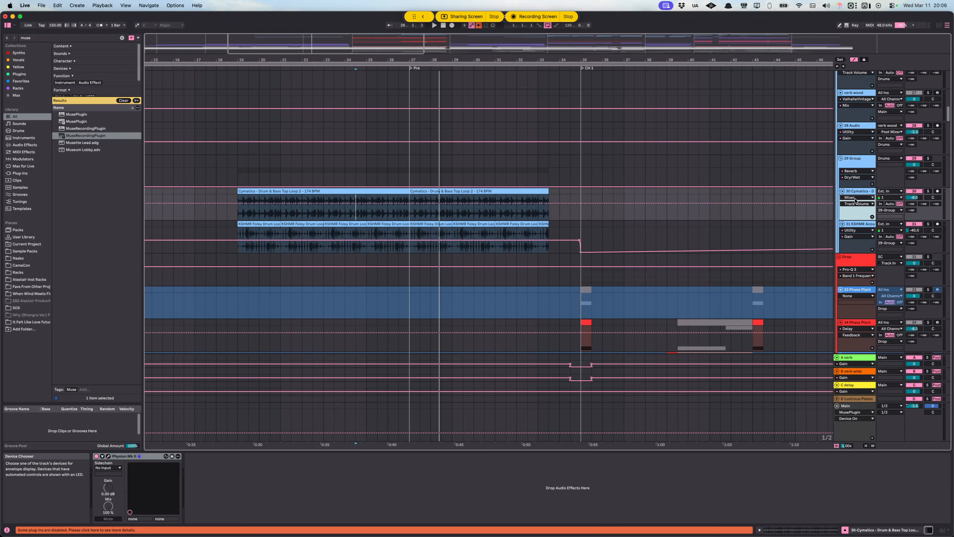
# Step: Display the EQ Eight automation on the 29-Group and check its list of parameters
pyautogui.scroll(1, 847, 203)
pyautogui.click(857, 188)
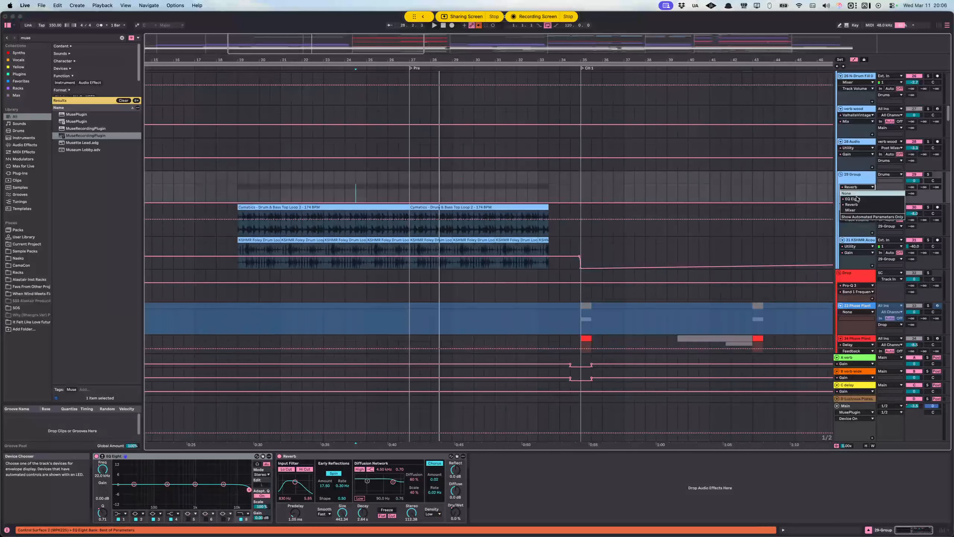
pyautogui.click(859, 203)
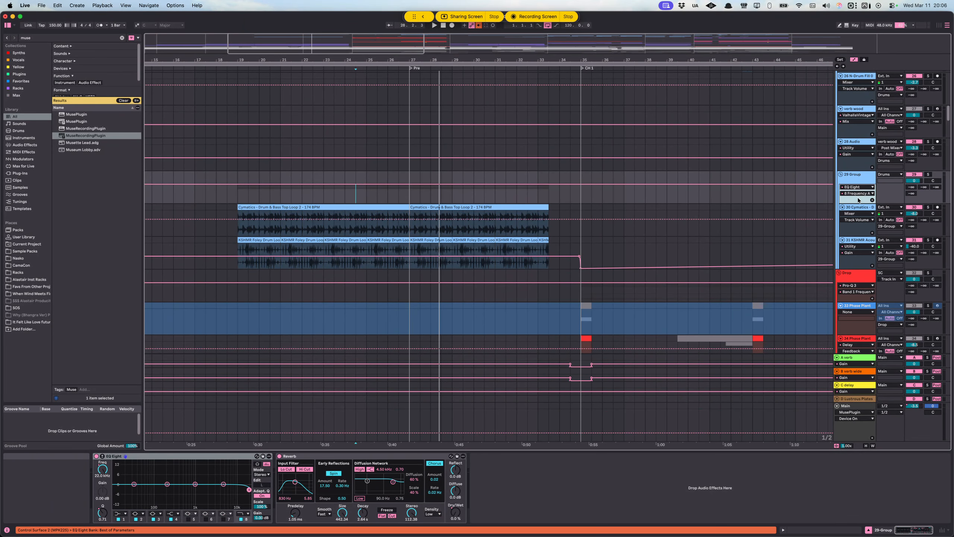
pyautogui.click(856, 188)
pyautogui.click(858, 194)
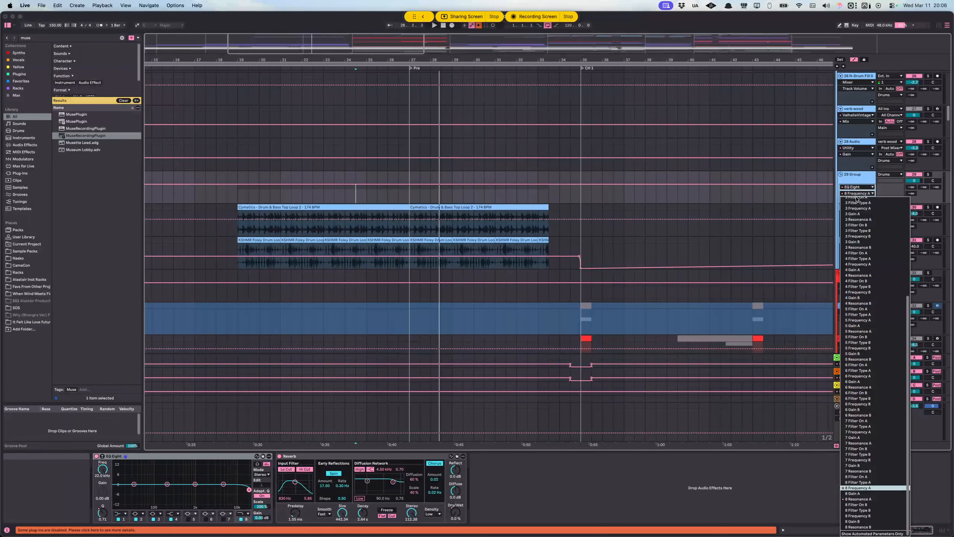
pyautogui.click(353, 234)
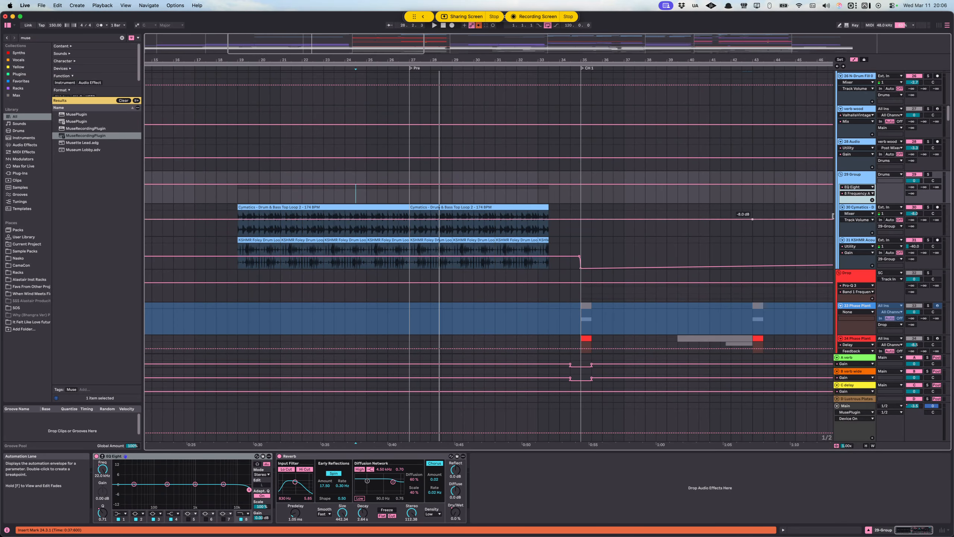
# Step: Compare the 29-Group's EQ Eight envelopes for 8 Frequency A and 8 Resonance A
pyautogui.click(852, 194)
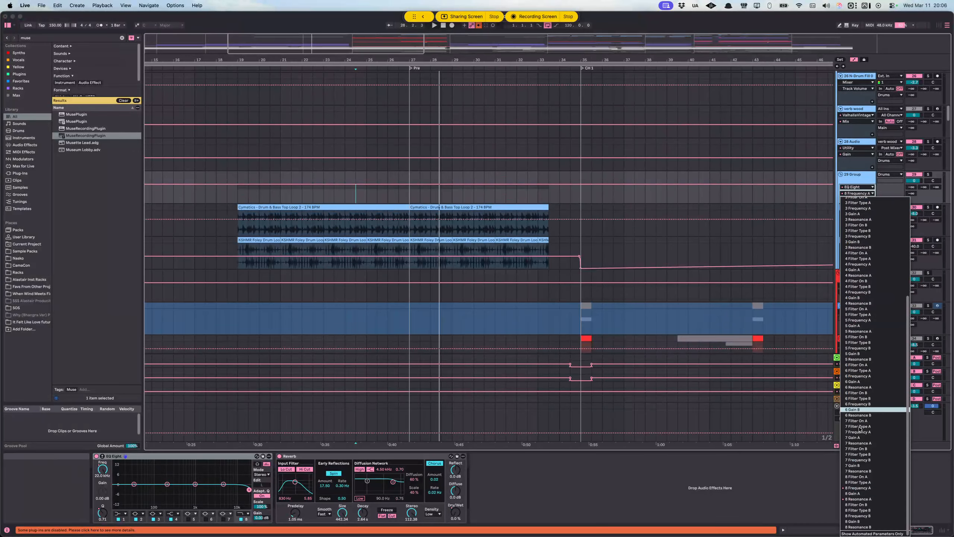
pyautogui.click(863, 488)
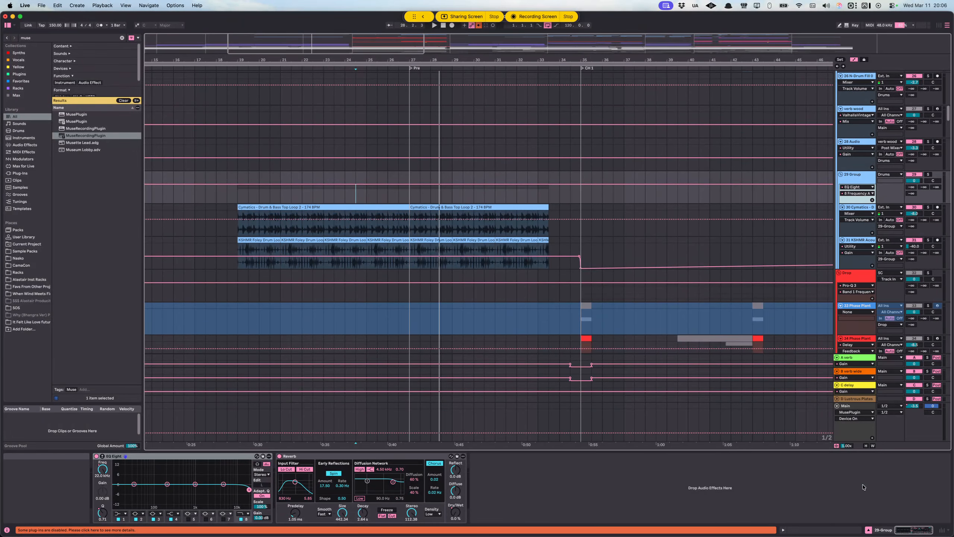
pyautogui.click(851, 194)
pyautogui.click(875, 499)
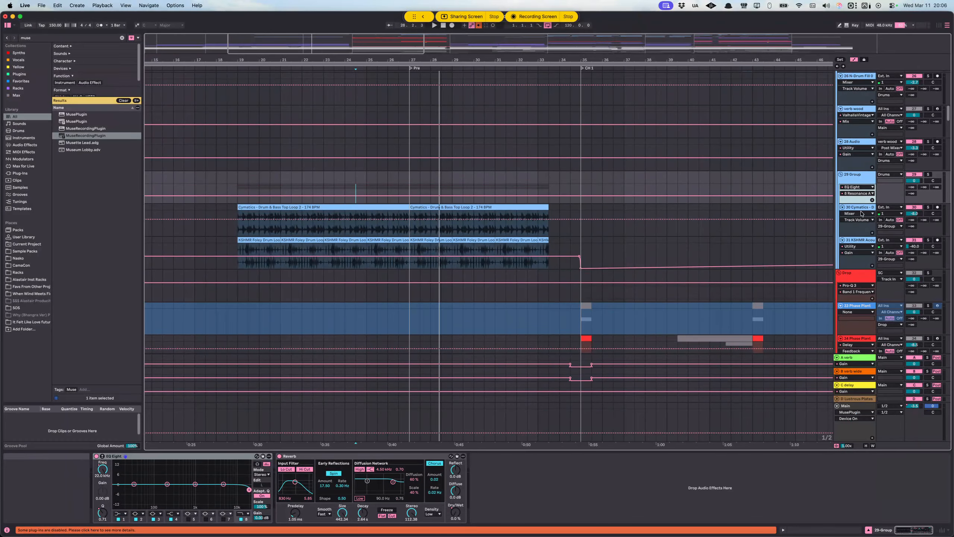
pyautogui.click(859, 194)
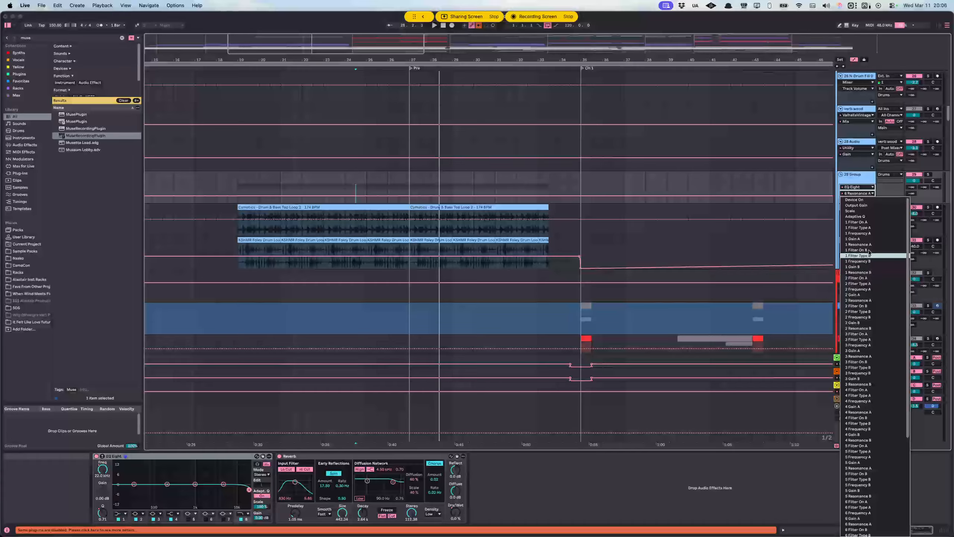
pyautogui.click(861, 194)
# Step: Play the drum loops from bar 24 and return the 29-Group's lane to EQ Eight 8 Frequency A
pyautogui.press('space')
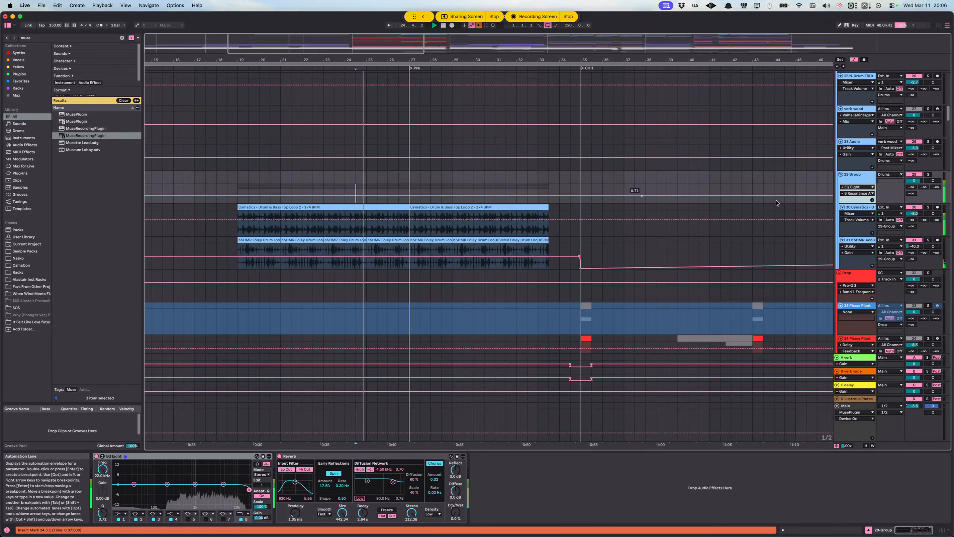
pyautogui.click(857, 193)
pyautogui.click(872, 487)
# Step: Find the Drums group's Pro-Q 3 Band 1 Frequency automation and mark bar 26, where its ramp into the Pre begins
pyautogui.scroll(15, 512, 182)
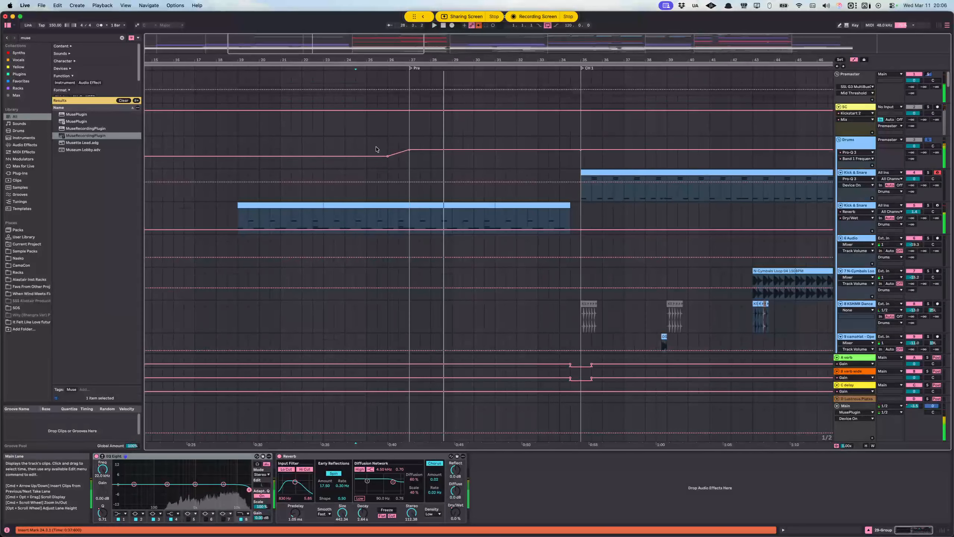
pyautogui.click(377, 149)
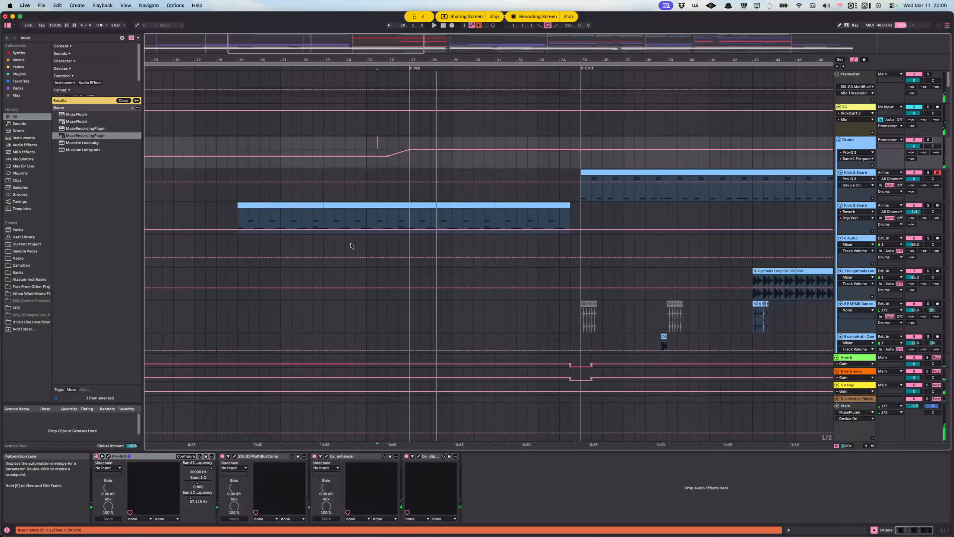
pyautogui.click(389, 167)
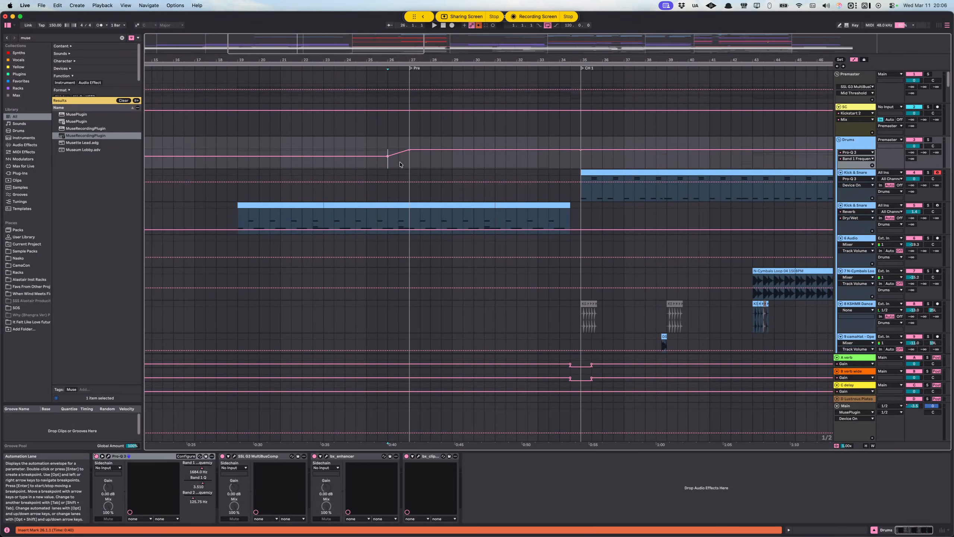
# Step: Hide the automation lanes and locate the melodic one-shot FX clips on track 113 across the whole arrangement
pyautogui.scroll(-20, 421, 250)
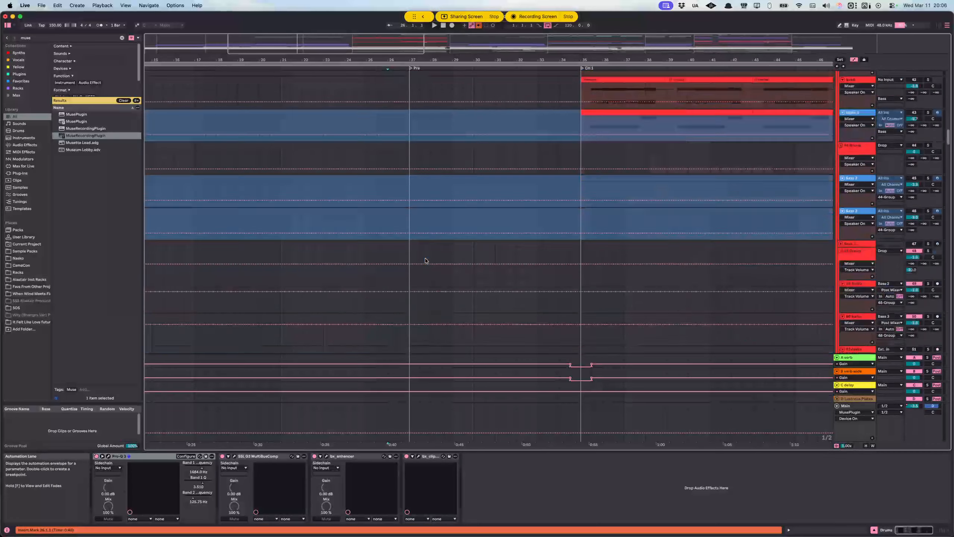
pyautogui.scroll(-20, 423, 260)
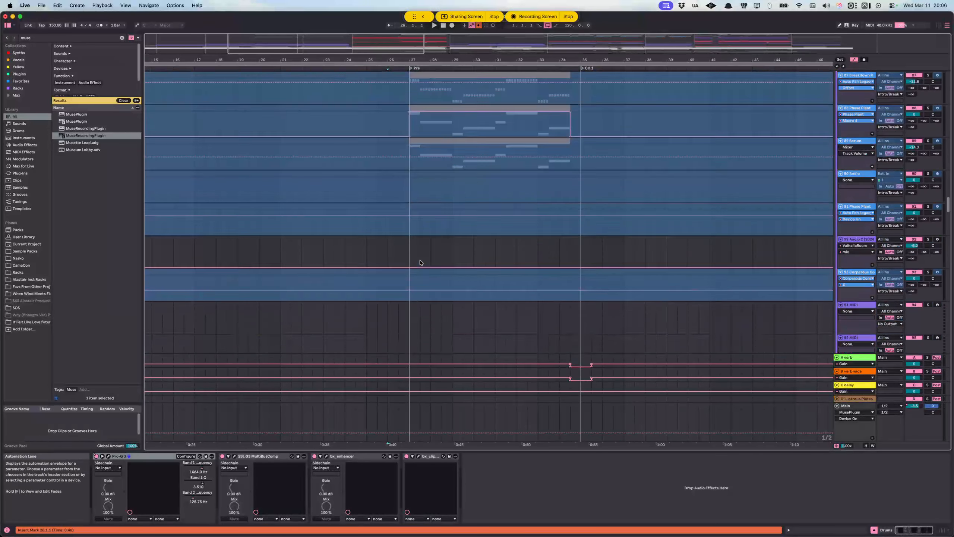
pyautogui.scroll(-12, 420, 260)
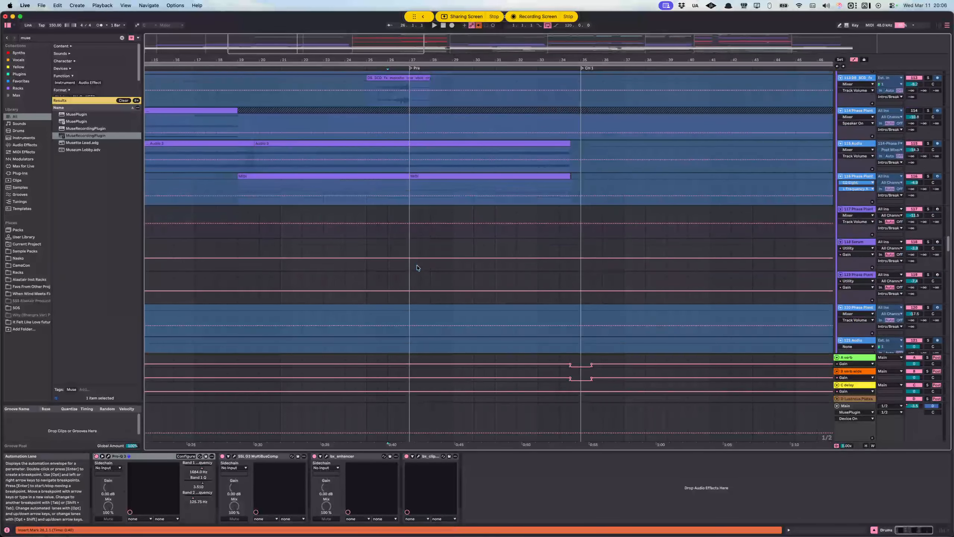
pyautogui.press('a')
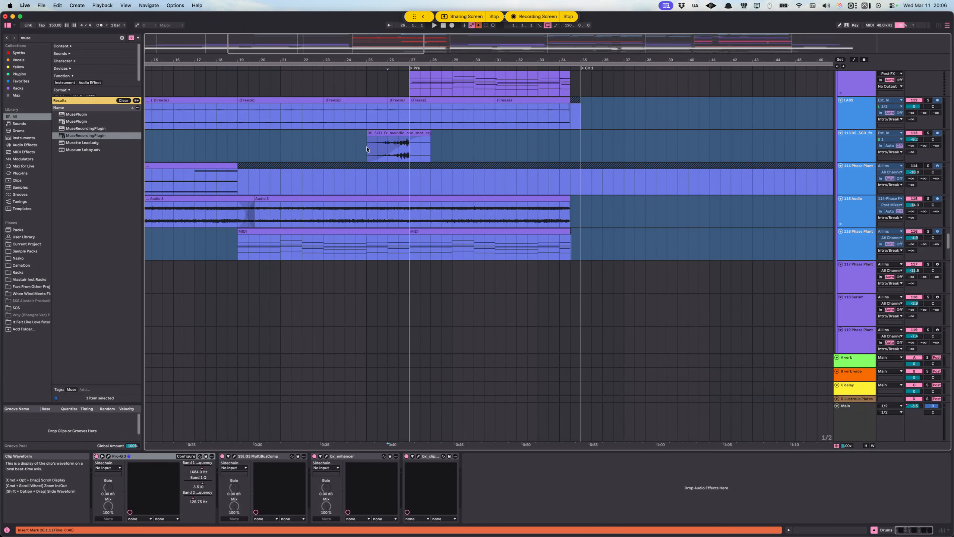
pyautogui.scroll(-5, 409, 148)
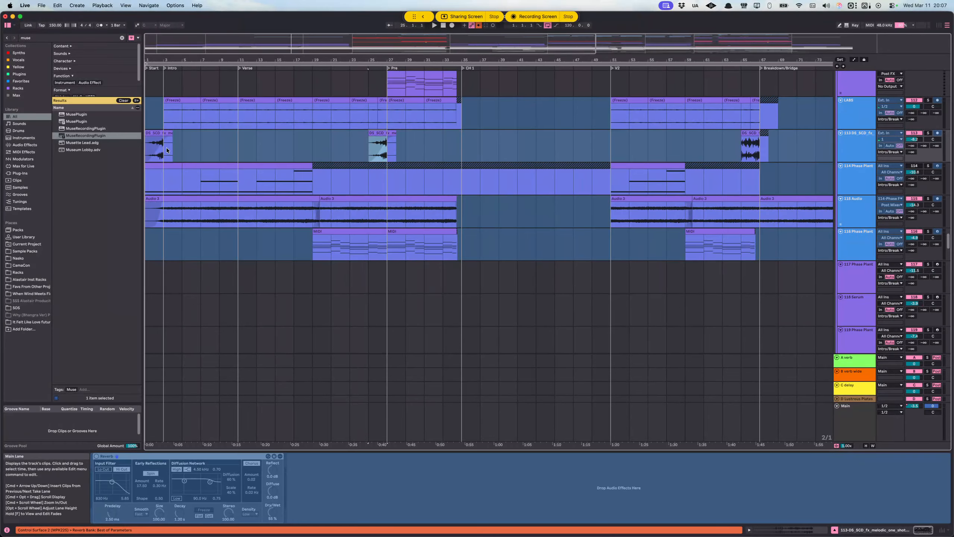
# Step: Audition the melodic one-shot FX at the song's start and again from bar 25 leading into the Pre section
pyautogui.click(150, 152)
pyautogui.press('space')
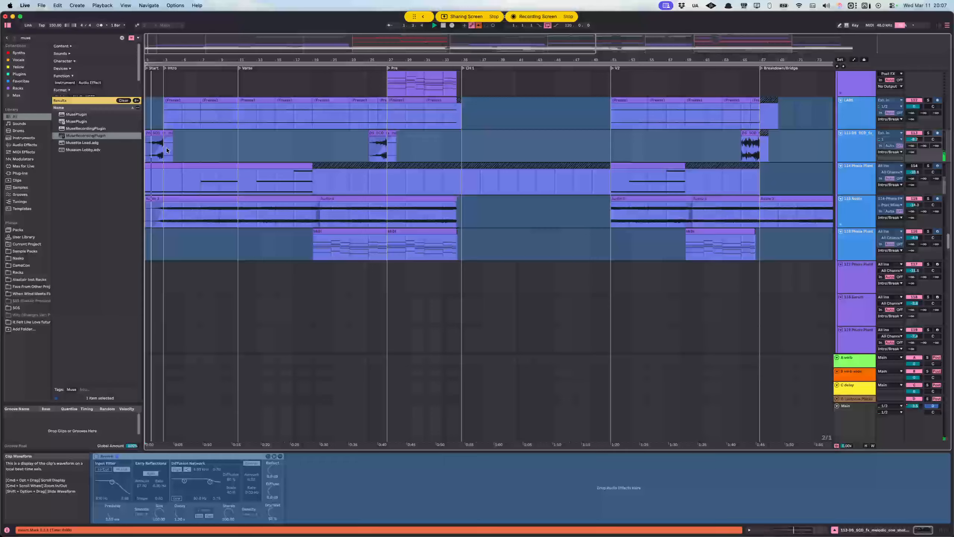
pyautogui.click(373, 151)
pyautogui.press('space')
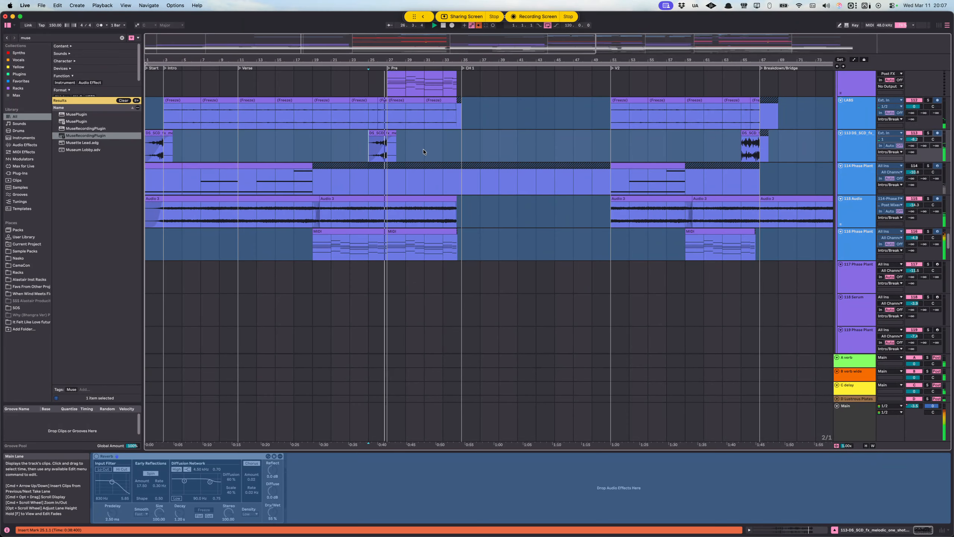
# Step: Examine the synth, pad and MIDI layers of the Intro/Break group while the Pre section plays towards CH 1
pyautogui.scroll(3, 418, 174)
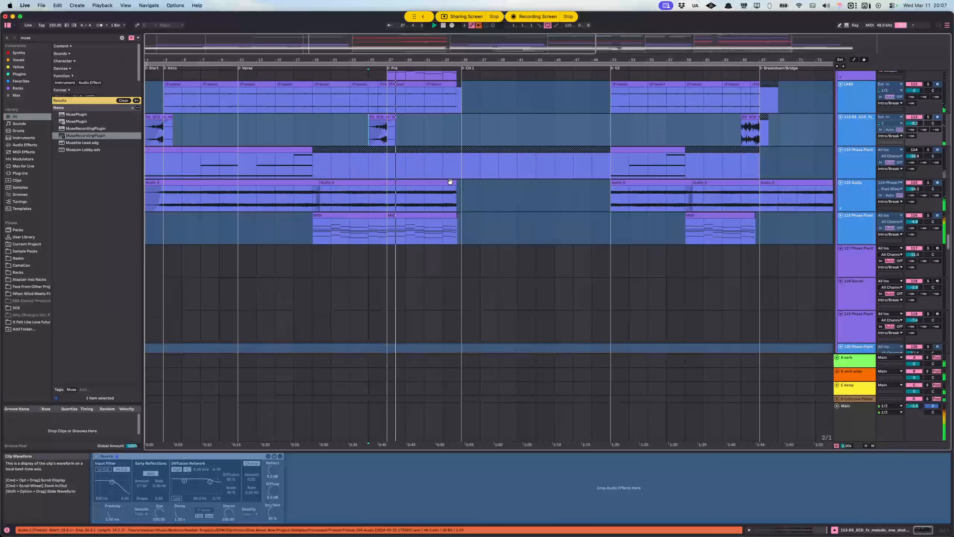
pyautogui.scroll(1, 468, 273)
pyautogui.scroll(-1, 431, 274)
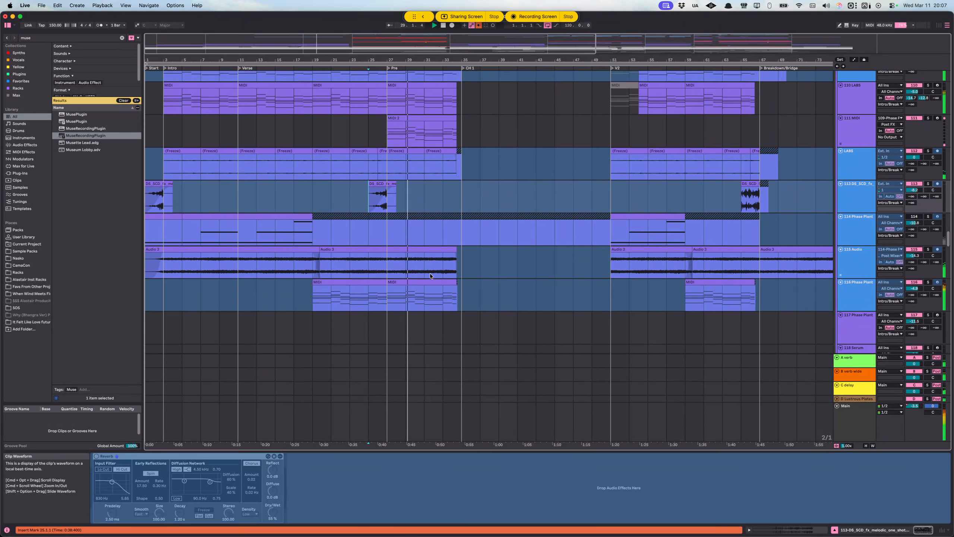
pyautogui.hscroll(1, 408, 274)
pyautogui.scroll(20, 407, 271)
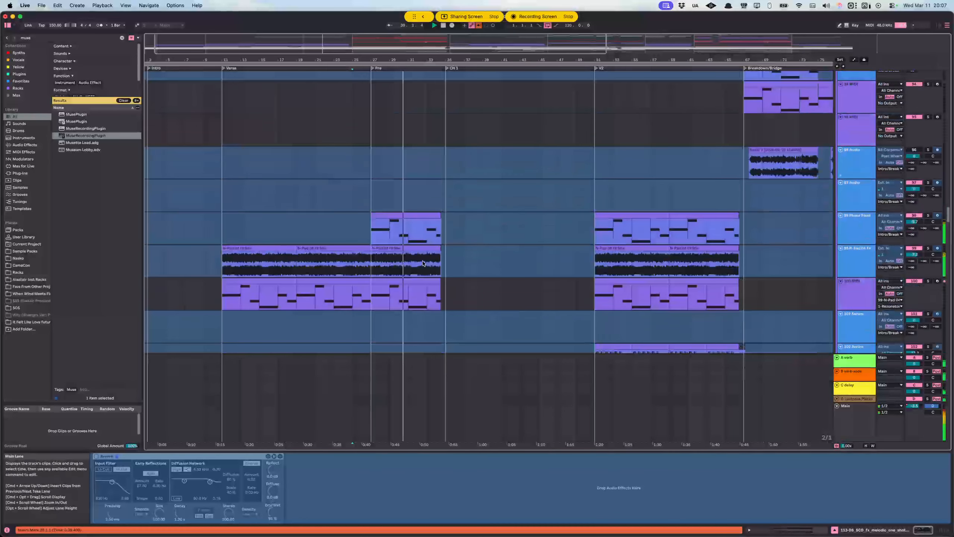
pyautogui.scroll(-3, 426, 259)
pyautogui.hscroll(6, 423, 235)
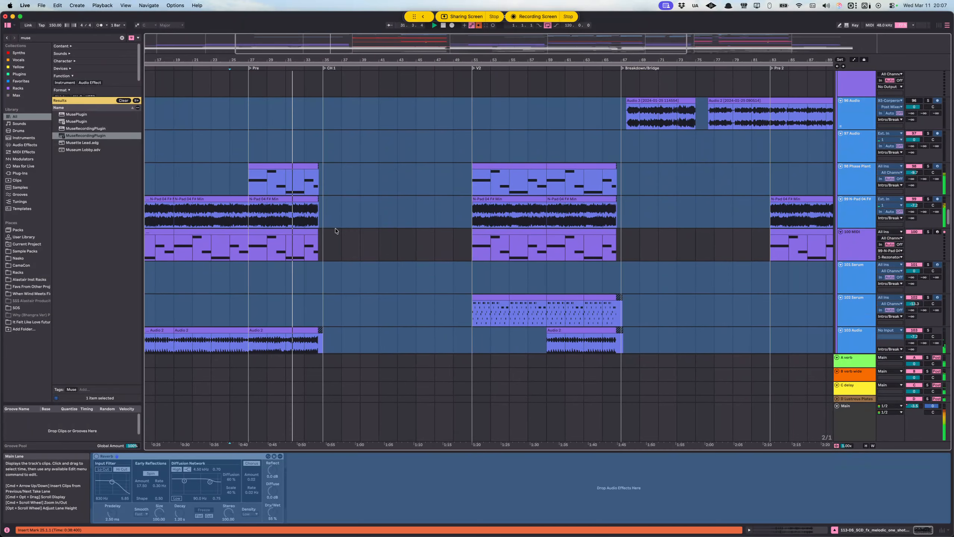
pyautogui.scroll(4, 337, 231)
pyautogui.hscroll(-3, 337, 232)
pyautogui.scroll(-3, 353, 235)
pyautogui.hscroll(2, 361, 236)
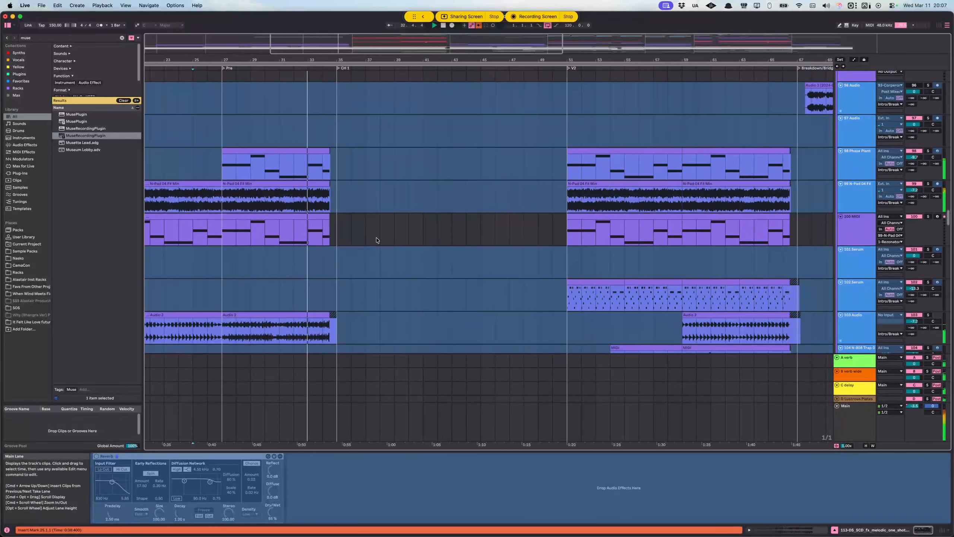
pyautogui.scroll(-4, 369, 236)
pyautogui.scroll(-1, 370, 233)
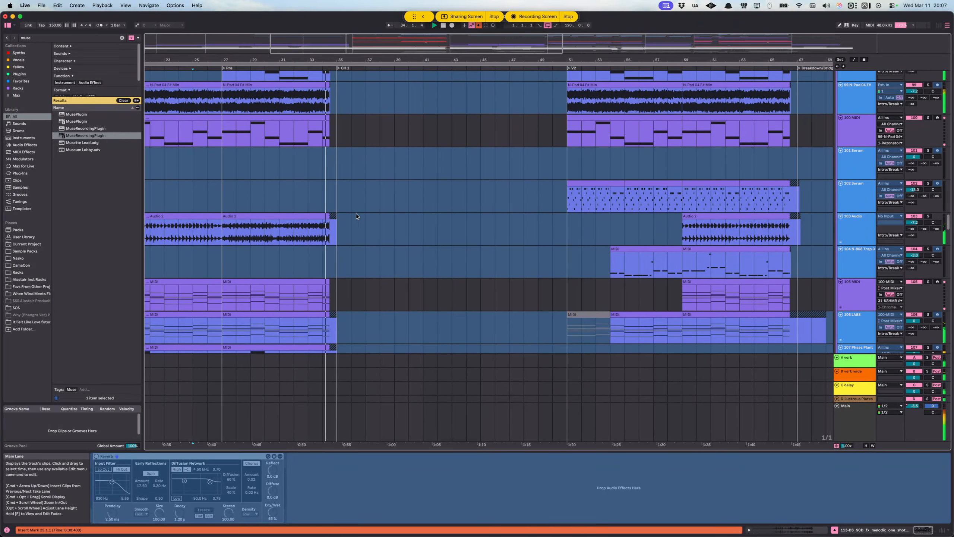
# Step: Locate the Vocals group and its lead vocal clips as playback enters CH 1
pyautogui.scroll(3, 360, 211)
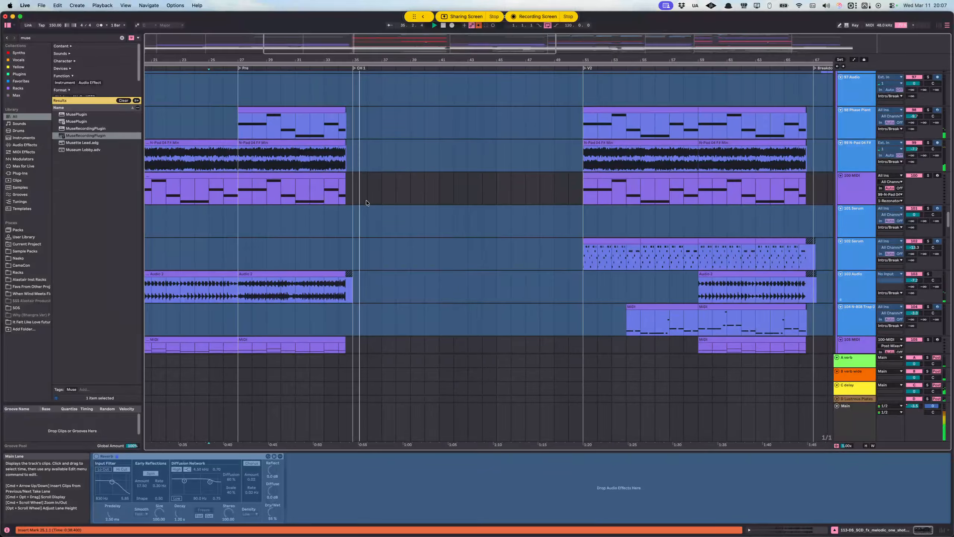
pyautogui.scroll(-20, 363, 217)
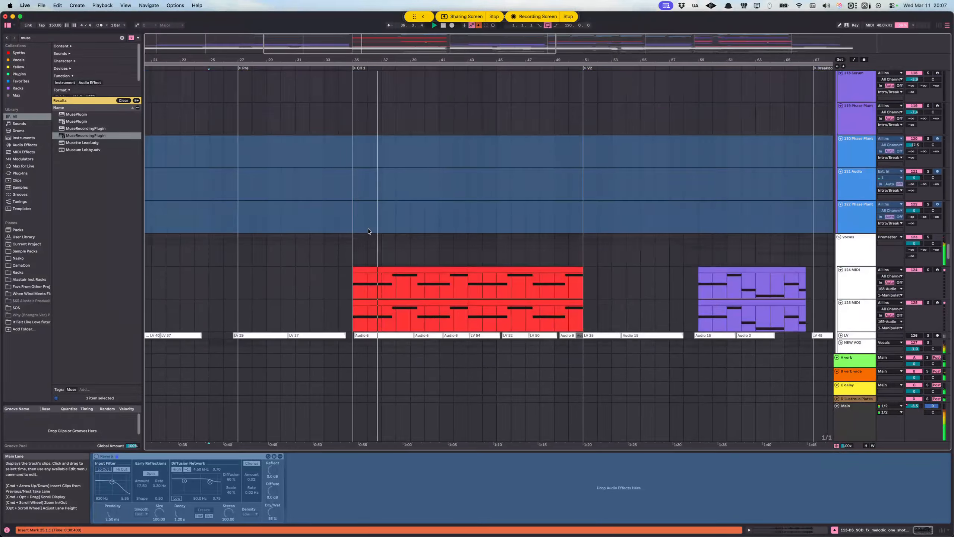
pyautogui.scroll(-10, 368, 225)
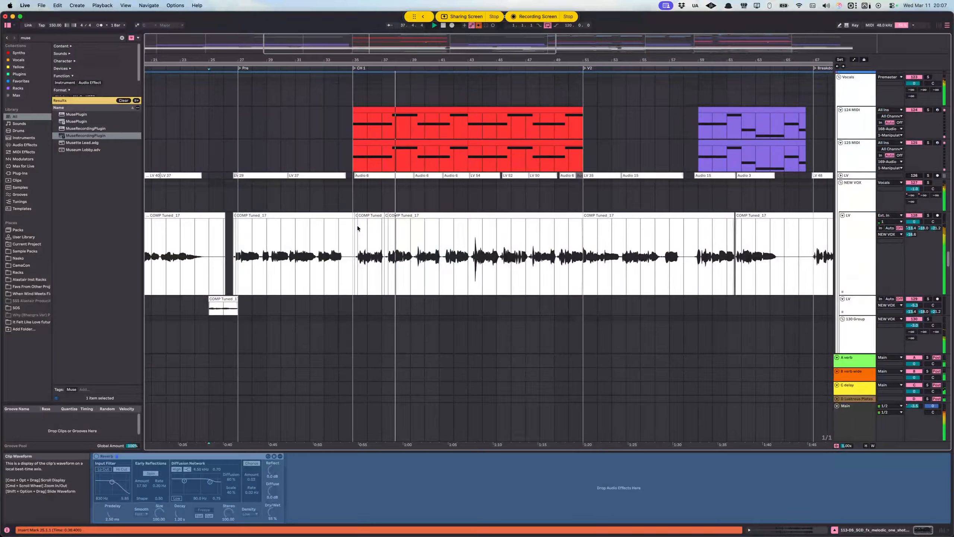
# Step: Compare the lead and doubled vocals with the CH 1 MIDI clips, then stop playback and mark a point before CH 1 on track 124
pyautogui.scroll(-3, 357, 225)
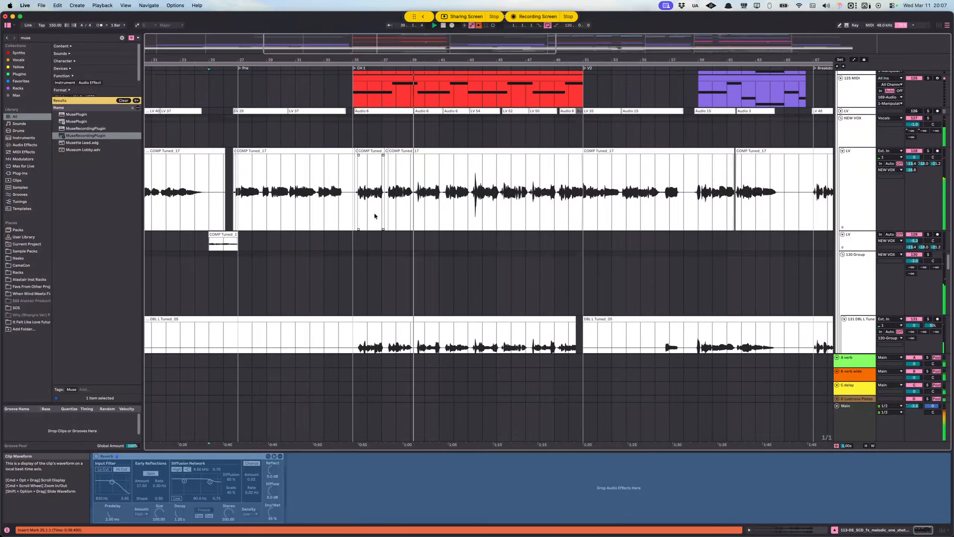
pyautogui.scroll(12, 361, 225)
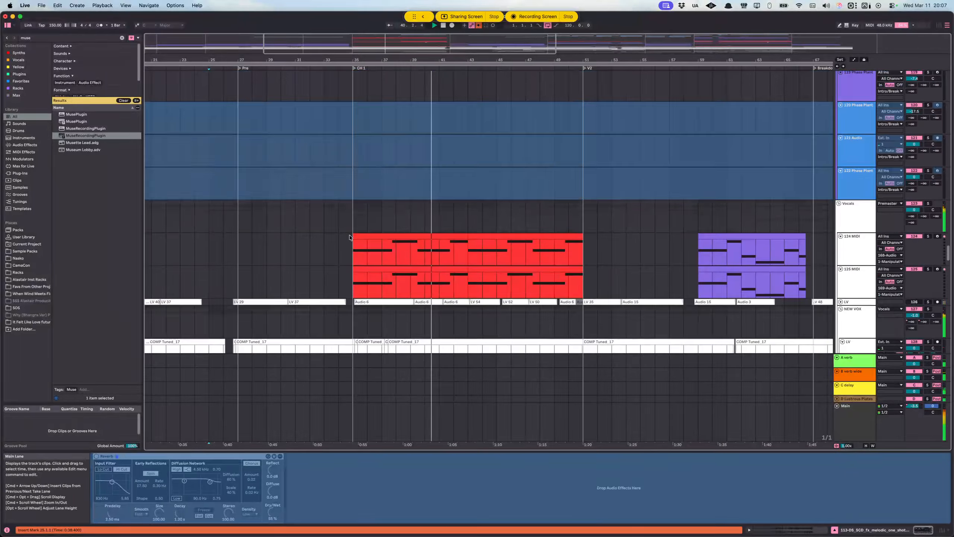
pyautogui.click(343, 253)
pyautogui.scroll(-5, 338, 225)
pyautogui.press('Down')
pyautogui.press('space')
pyautogui.click(329, 166)
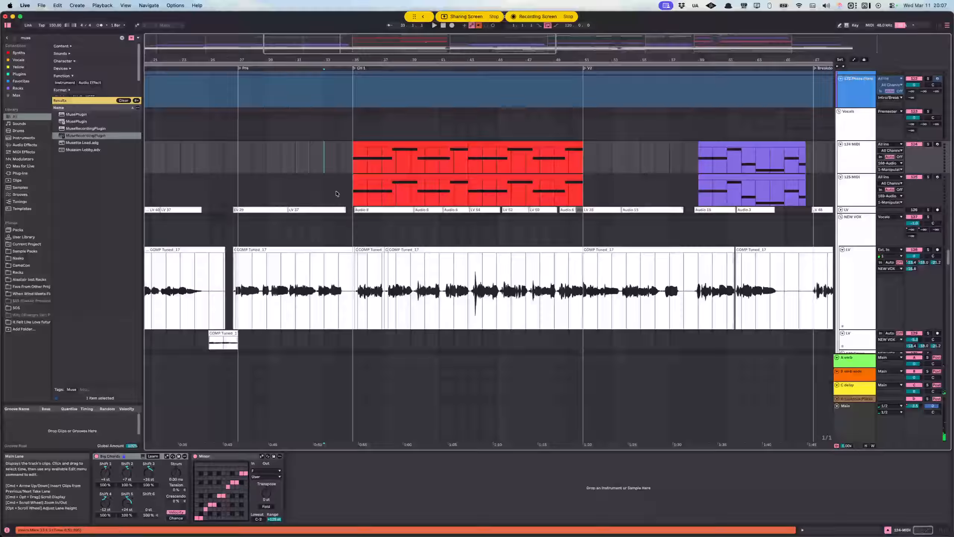
# Step: Examine the vocal layers, doubles and transition FX clips around the change from Pre to CH 1
pyautogui.scroll(5, 337, 161)
pyautogui.hscroll(-2, 346, 162)
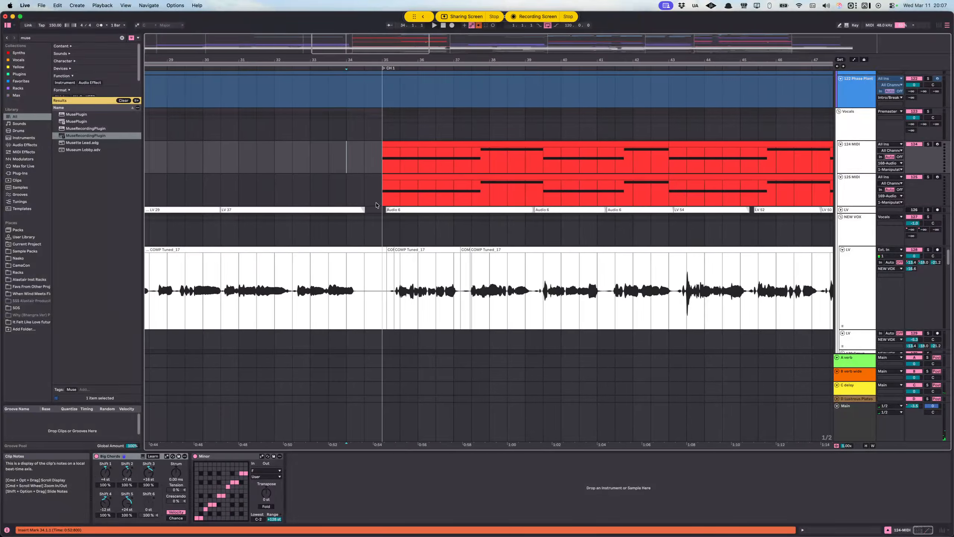
pyautogui.scroll(-2, 392, 210)
pyautogui.scroll(-3, 388, 207)
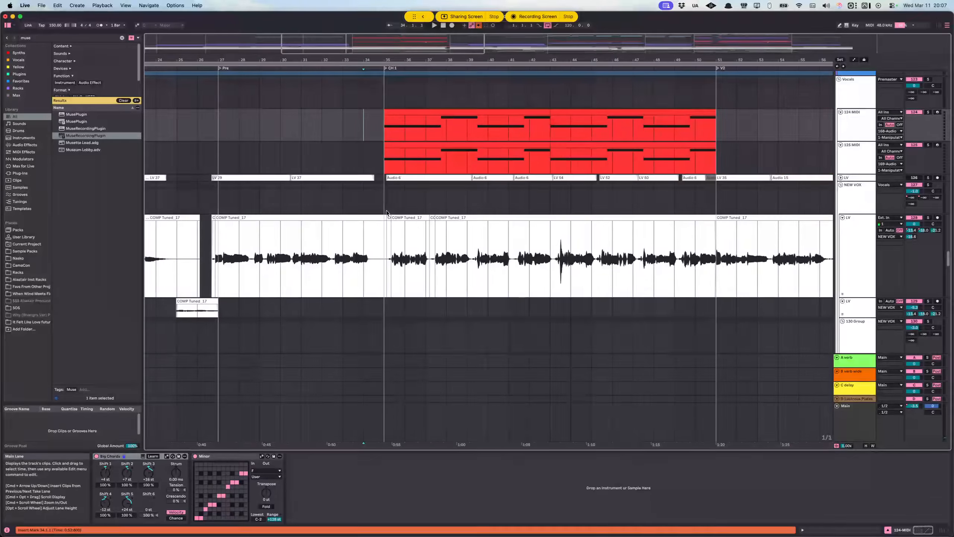
pyautogui.scroll(-2, 380, 210)
pyautogui.scroll(3, 372, 215)
pyautogui.scroll(1, 371, 215)
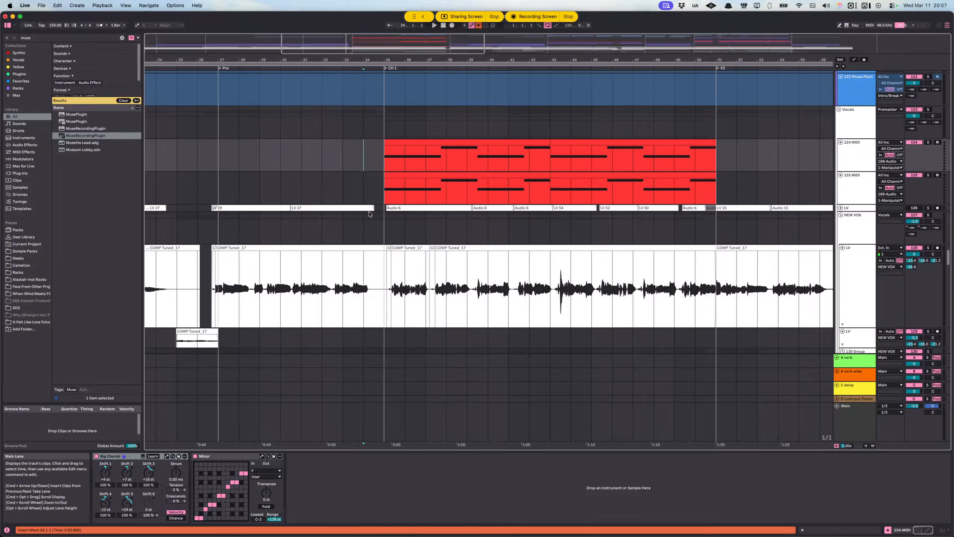
pyautogui.scroll(1, 379, 202)
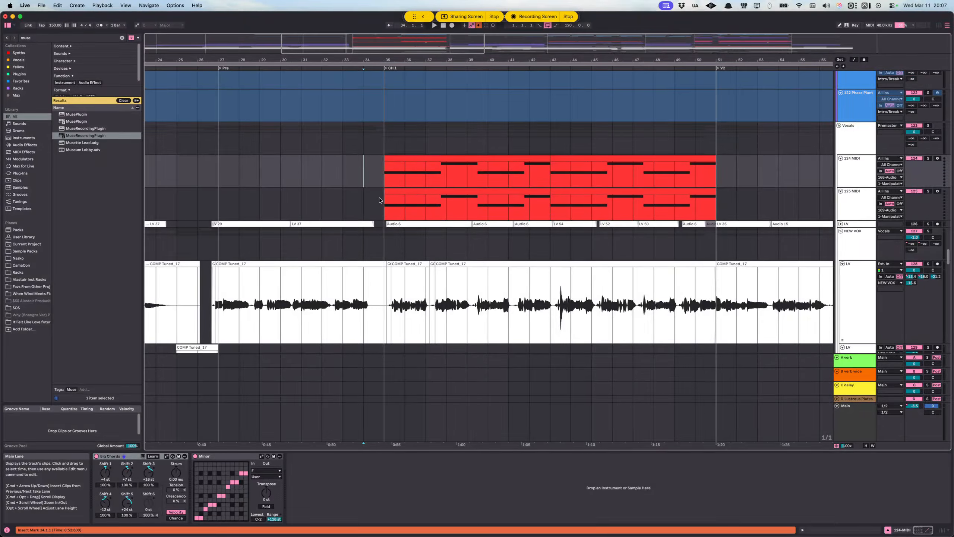
pyautogui.scroll(-20, 354, 190)
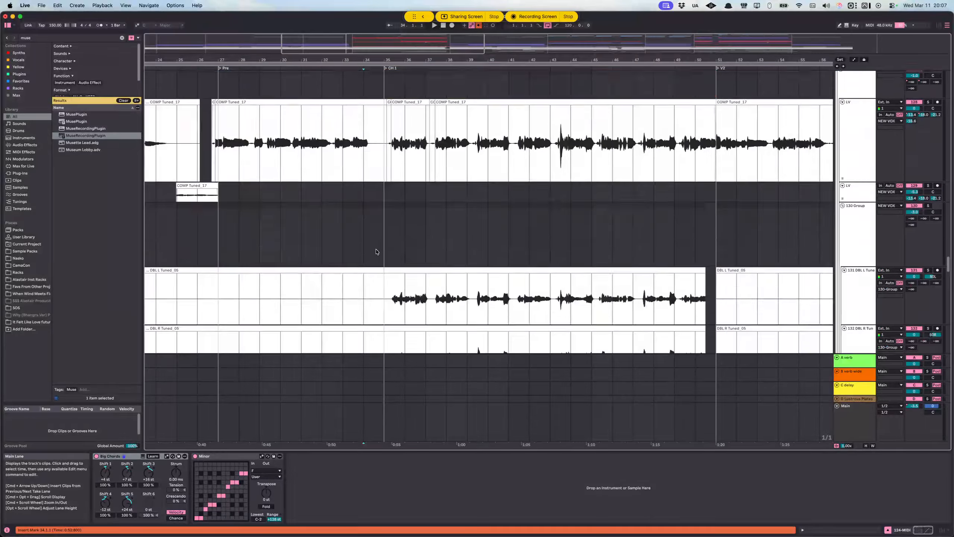
pyautogui.scroll(20, 369, 247)
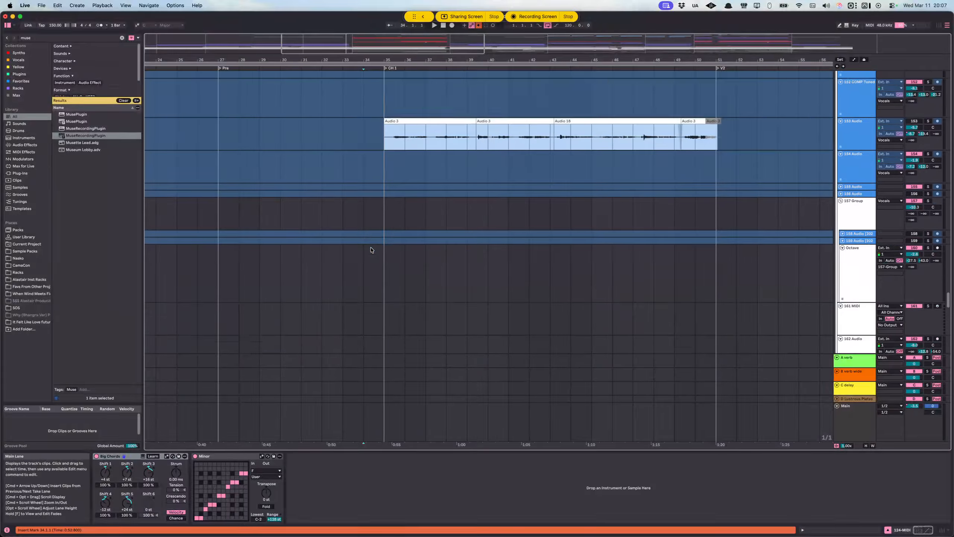
pyautogui.scroll(-20, 388, 207)
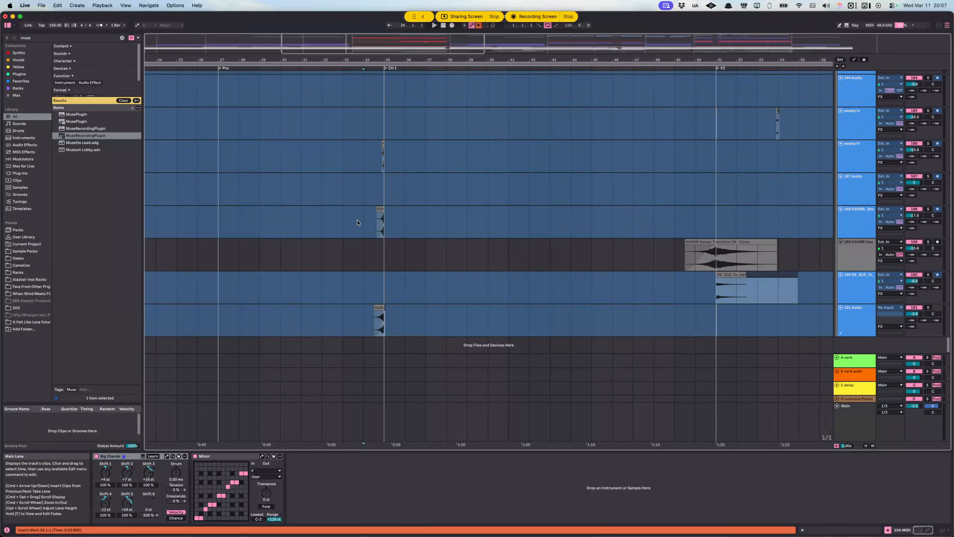
# Step: Select the short sweep and FX clips before CH 1, solo the BFX group, and play from bar 34
pyautogui.moveTo(365, 156); pyautogui.dragTo(381, 257)
pyautogui.click(850, 167)
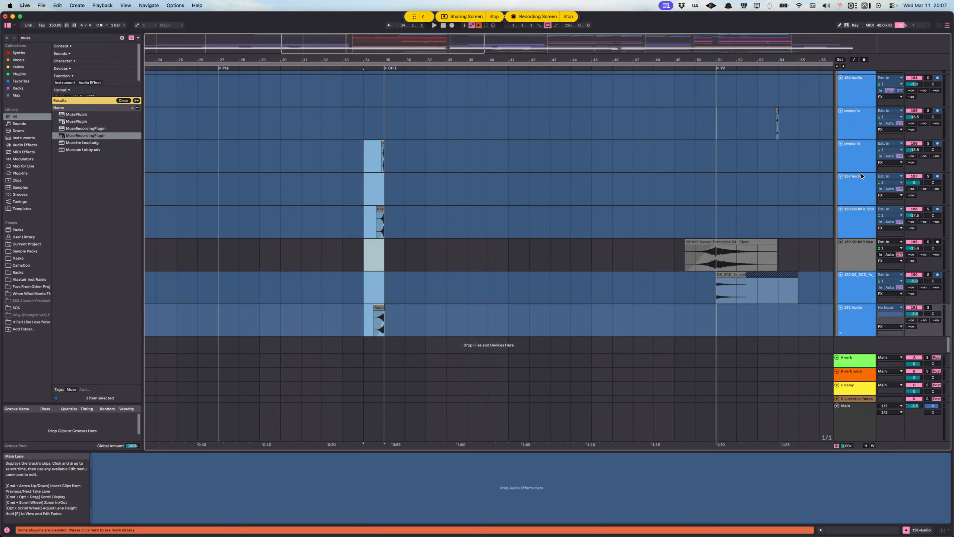
pyautogui.scroll(8, 870, 166)
pyautogui.click(925, 242)
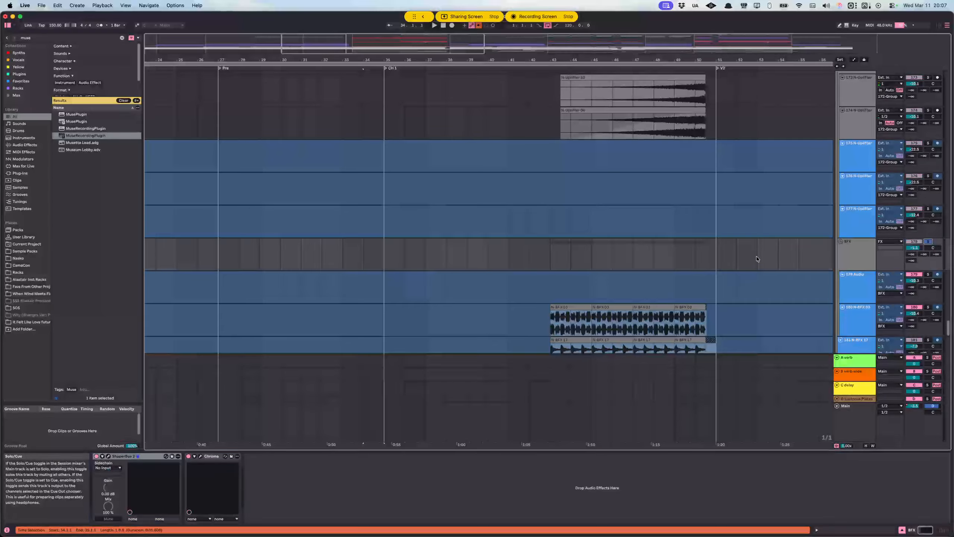
pyautogui.scroll(-3, 377, 167)
pyautogui.click(370, 149)
pyautogui.press('space')
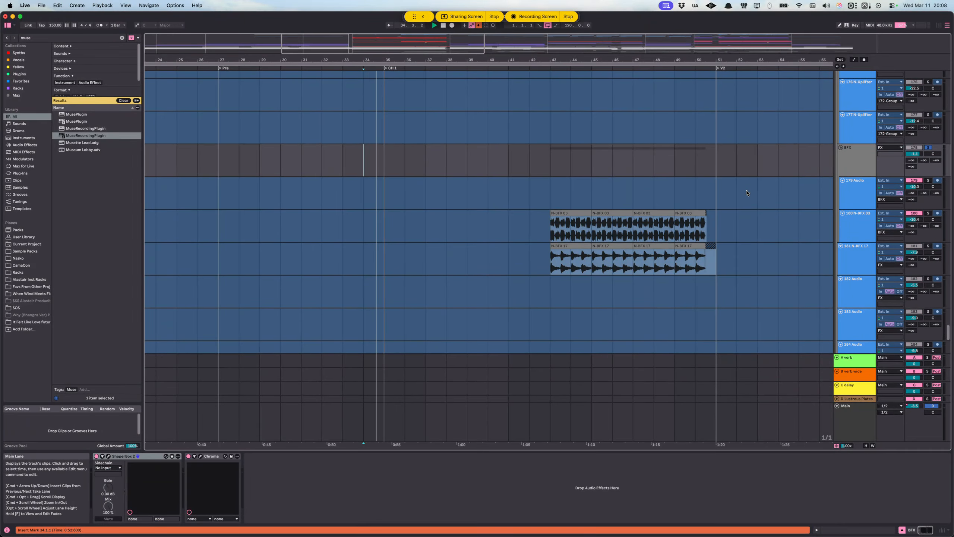
# Step: Solo the FX group and audition its transition sounds from bar 34 into CH 1
pyautogui.scroll(9, 937, 243)
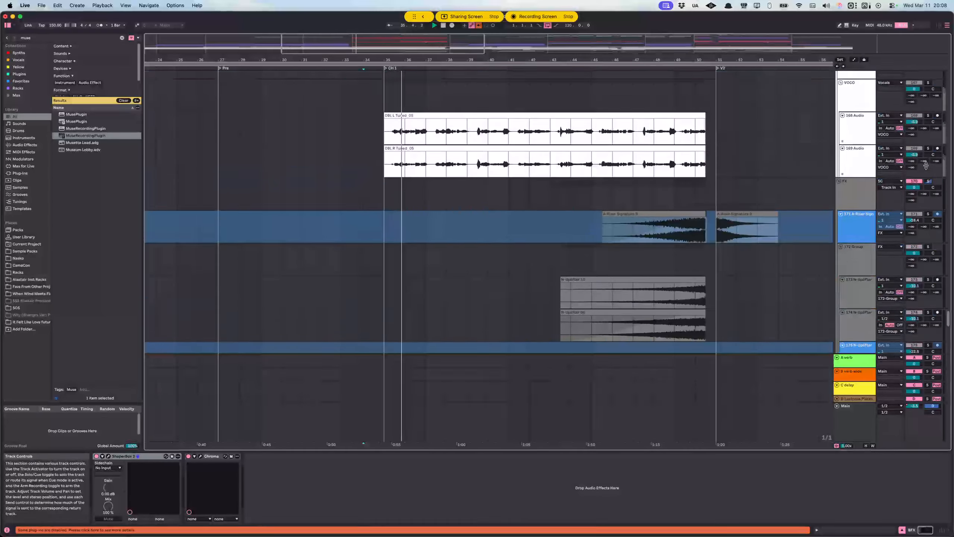
pyautogui.click(929, 281)
pyautogui.press('space')
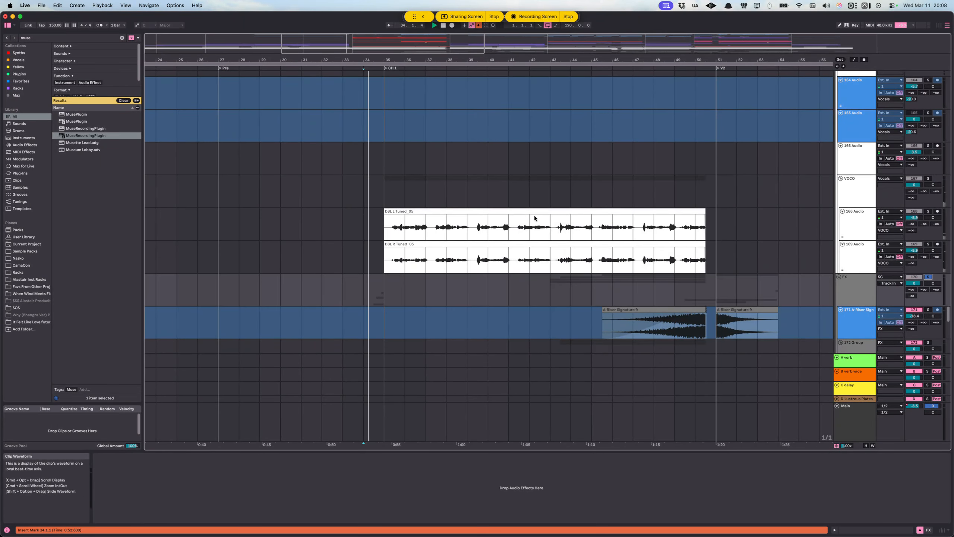
pyautogui.scroll(-10, 505, 193)
pyautogui.scroll(-5, 509, 190)
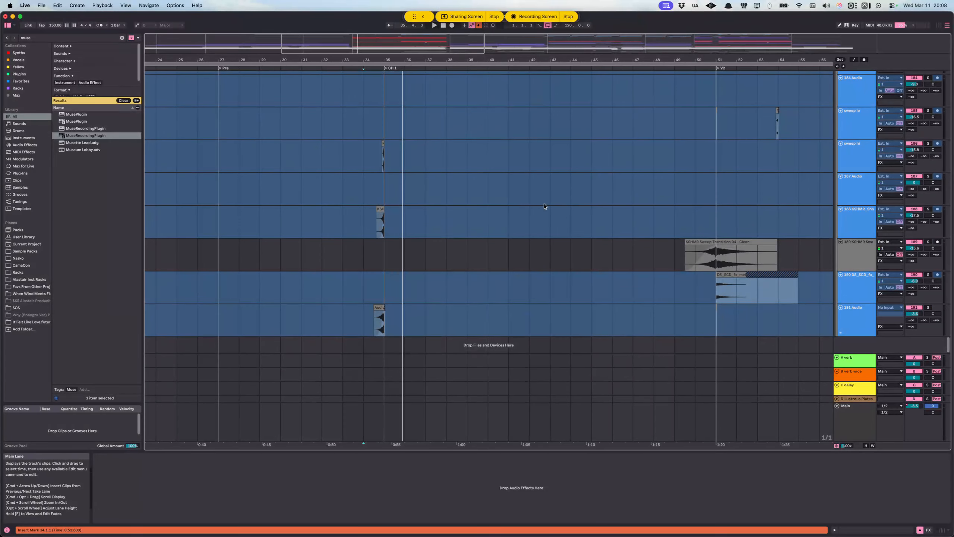
# Step: Locate the Intro/Break synth and audio clips that end just before CH 1
pyautogui.scroll(7, 574, 216)
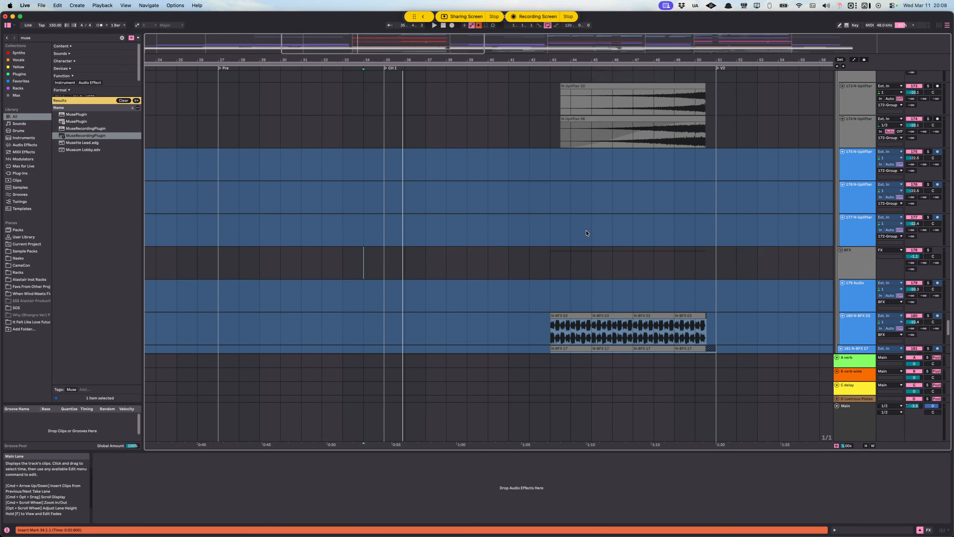
pyautogui.scroll(10, 586, 233)
pyautogui.press('space')
pyautogui.scroll(15, 432, 188)
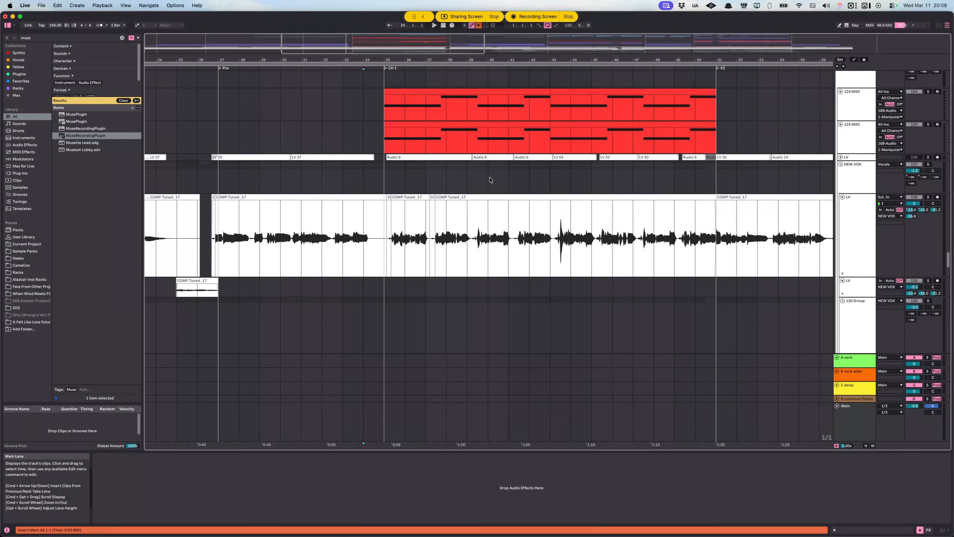
pyautogui.scroll(10, 489, 180)
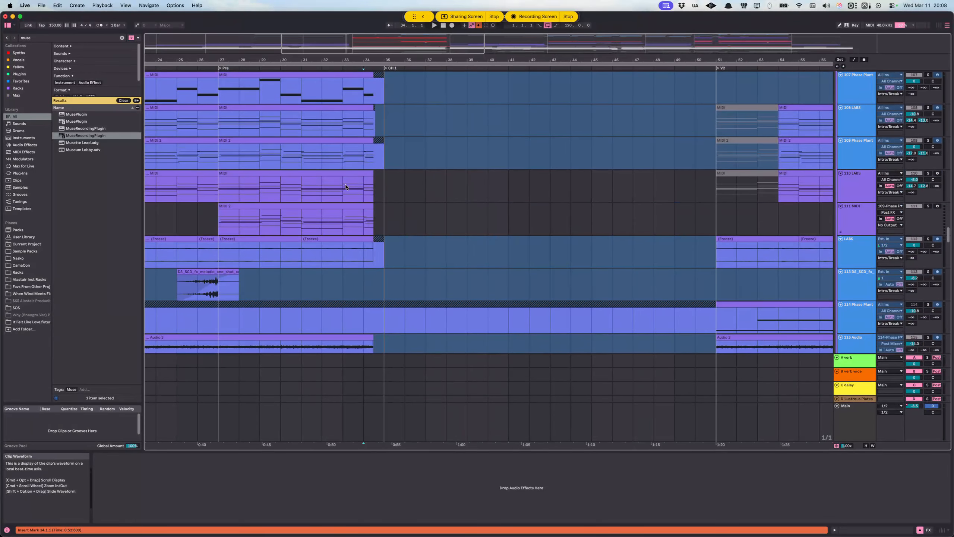
pyautogui.click(323, 124)
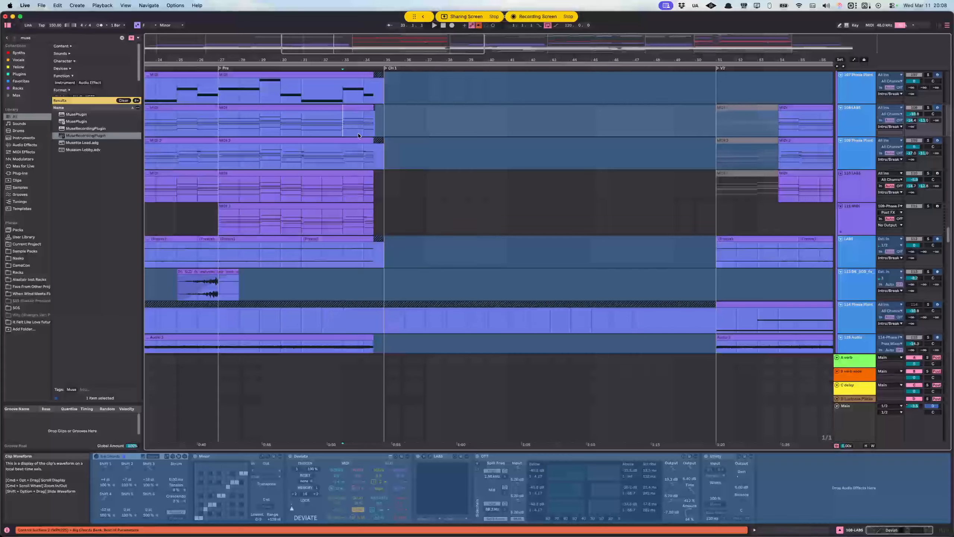
pyautogui.scroll(2, 339, 134)
pyautogui.scroll(5, 317, 146)
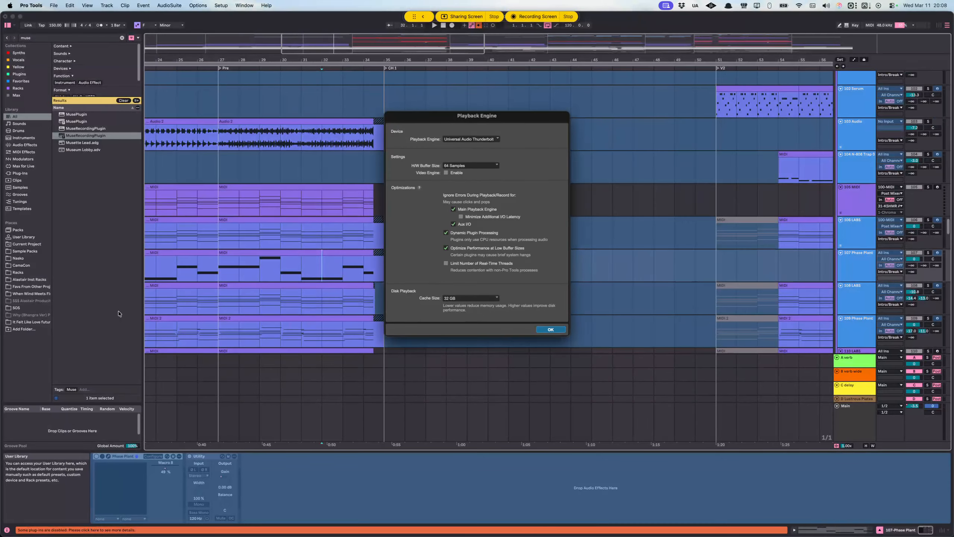
# Step: Set the H/W buffer size in the Pro Tools Playback Engine settings to 128 samples
pyautogui.click(477, 166)
pyautogui.click(476, 174)
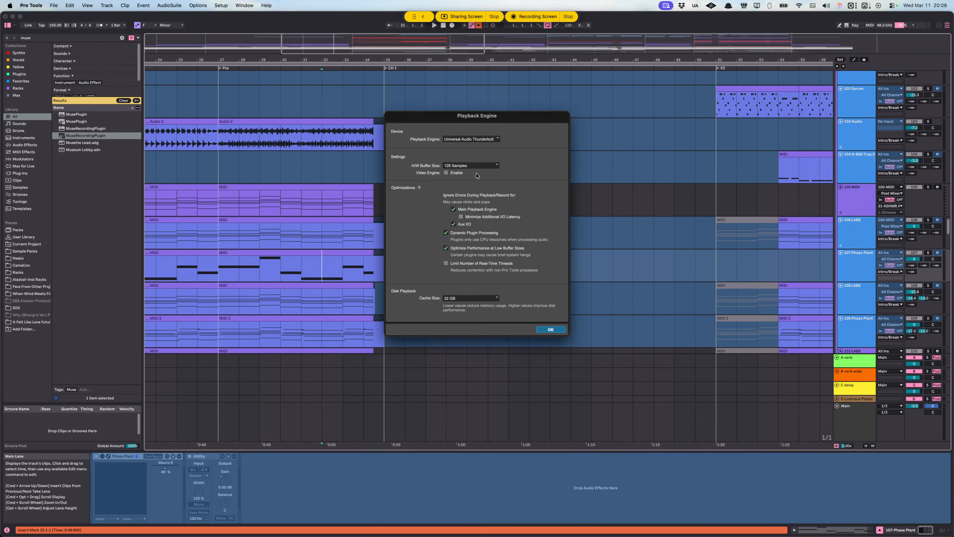
pyautogui.click(551, 330)
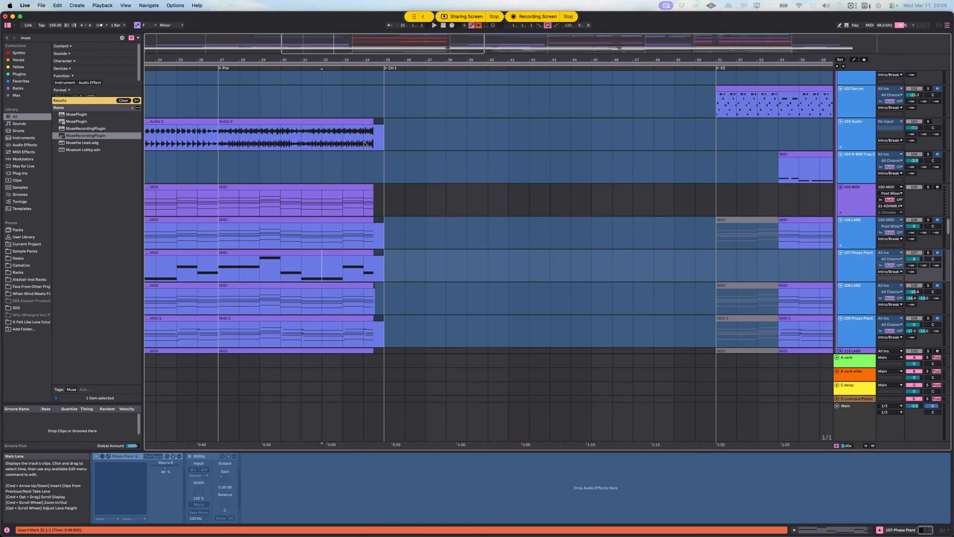
# Step: Play the end of the Pre section, then select the gap from 34.3.1 to 35.1.1 across the Intro/Break tracks
pyautogui.click(342, 132)
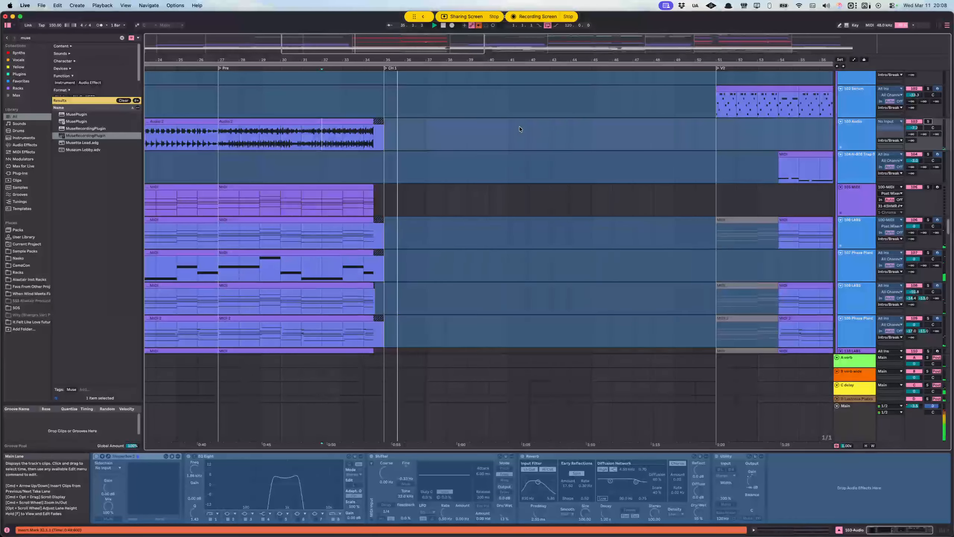
pyautogui.click(377, 134)
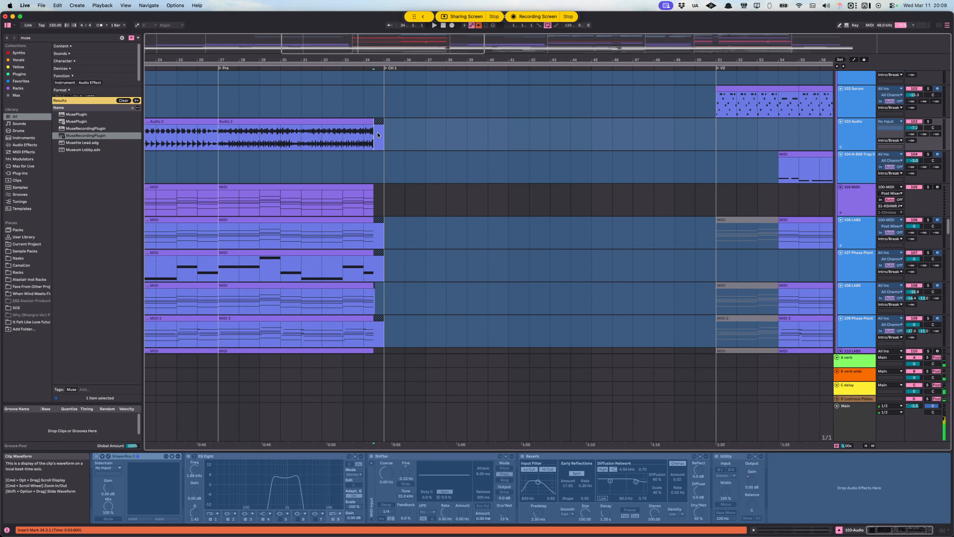
pyautogui.scroll(5, 369, 179)
pyautogui.moveTo(390, 126); pyautogui.dragTo(421, 306)
pyautogui.scroll(-10, 422, 326)
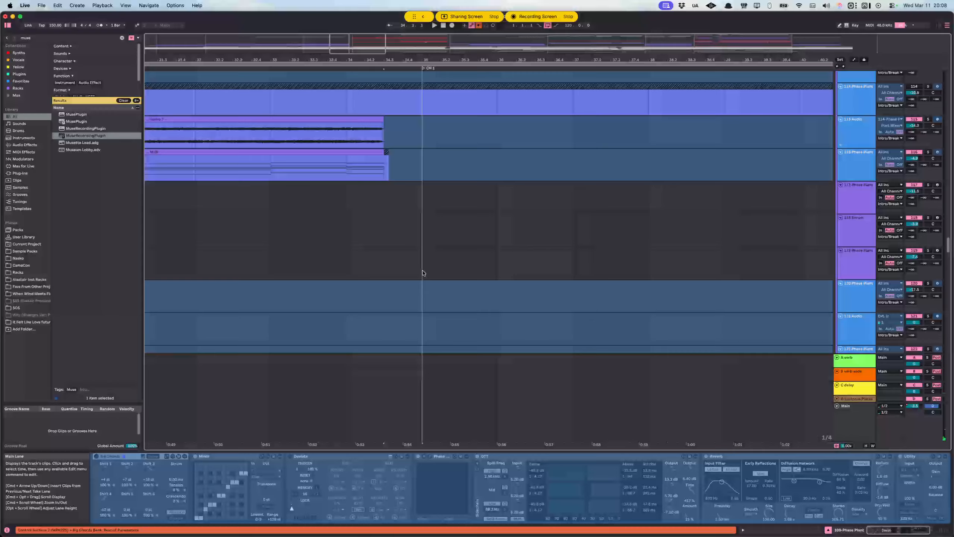
pyautogui.keyDown('shift'); pyautogui.click(423, 164); pyautogui.keyUp('shift')
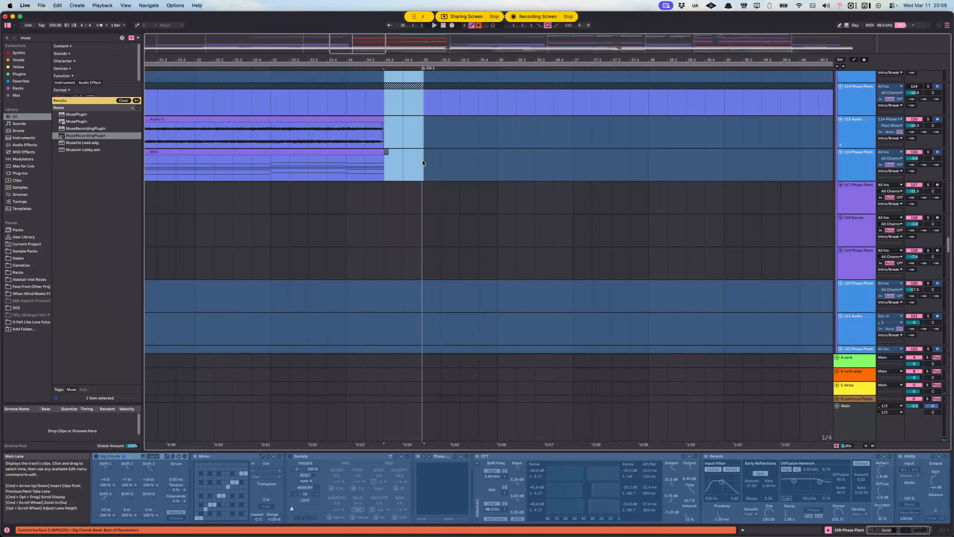
pyautogui.scroll(-8, 420, 166)
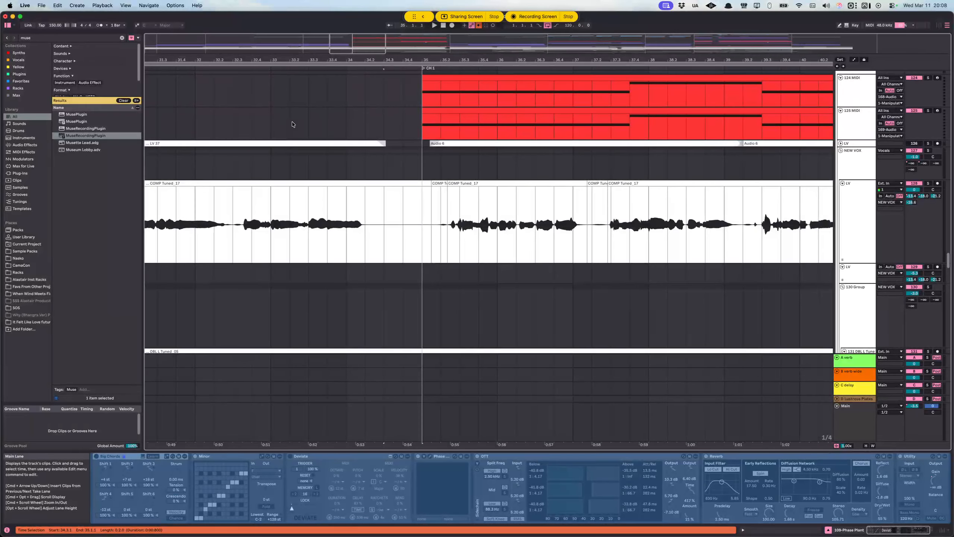
# Step: Mark the gap before CH 1 on MIDI tracks 124 and 125, then audition the transition from bar 33 into the chorus
pyautogui.click(292, 124)
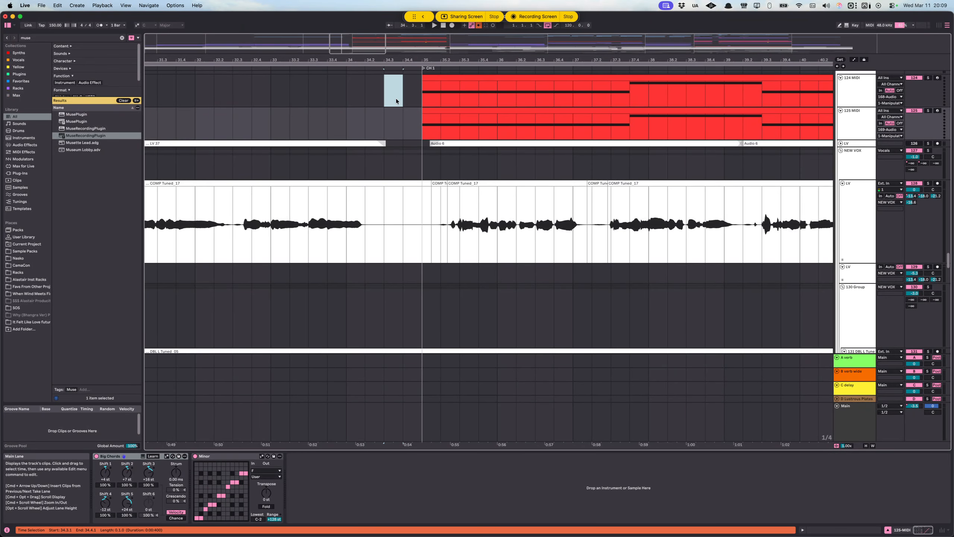
pyautogui.click(418, 105)
pyautogui.click(390, 136)
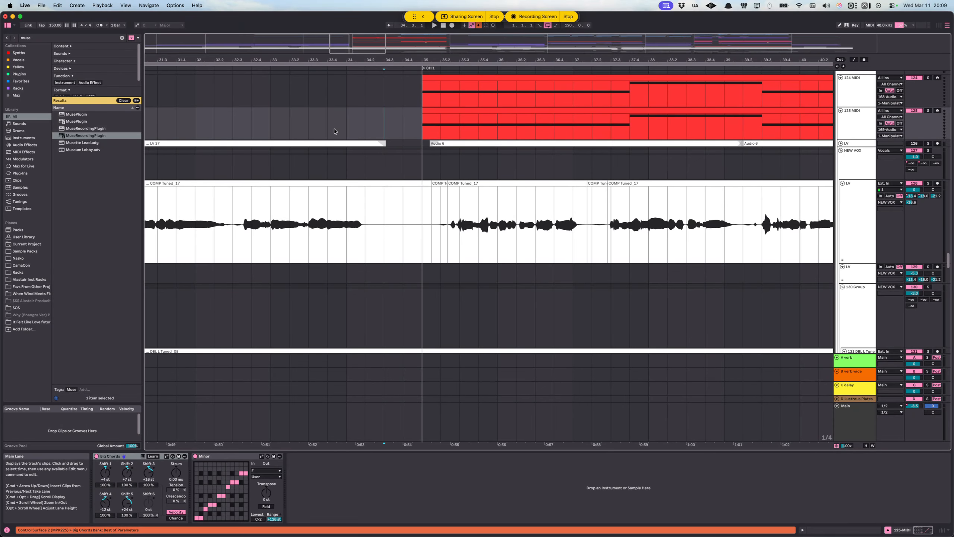
pyautogui.click(271, 121)
pyautogui.press('space')
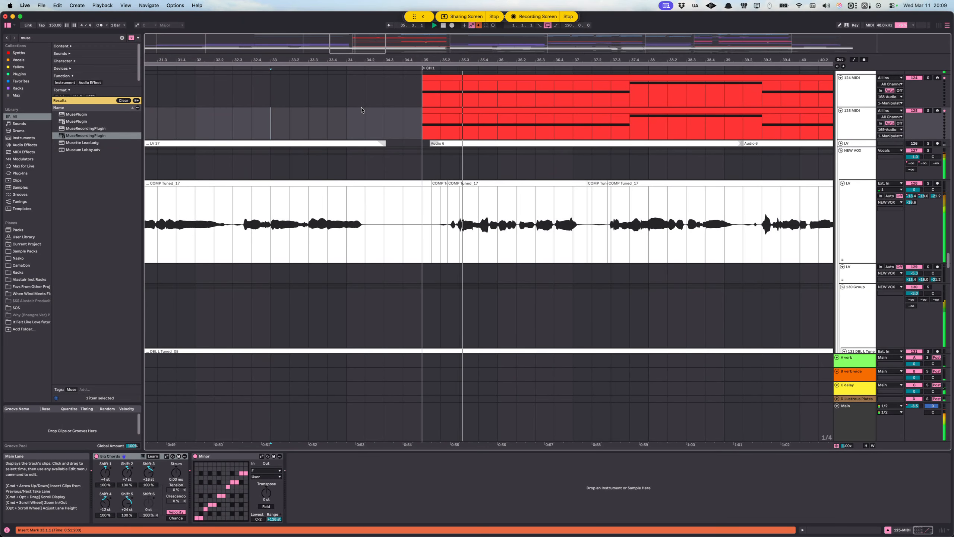
pyautogui.scroll(-2, 412, 183)
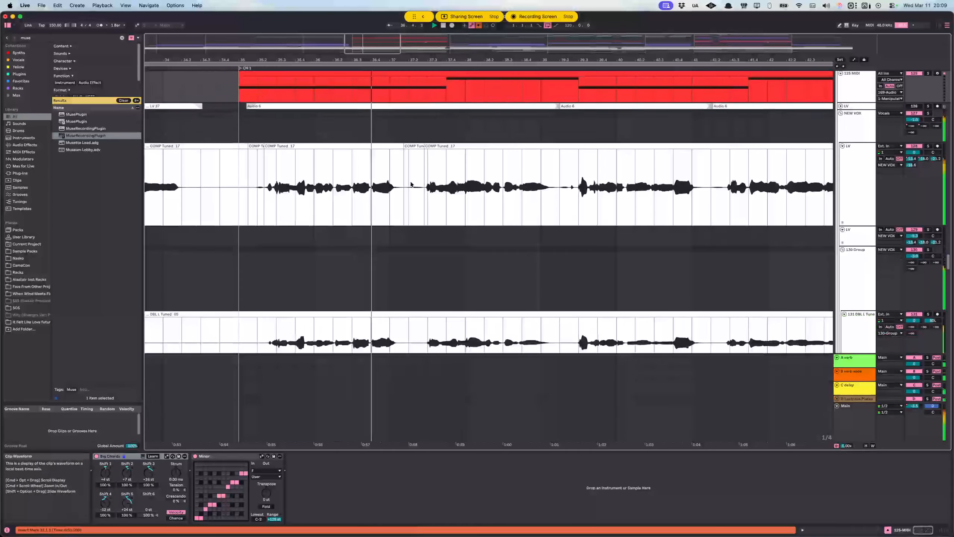
pyautogui.scroll(8, 393, 184)
pyautogui.press('space')
# Step: Play the first chorus from 35.3.1 on the chorus MIDI track
pyautogui.hscroll(-2, 347, 215)
pyautogui.scroll(-5, 355, 214)
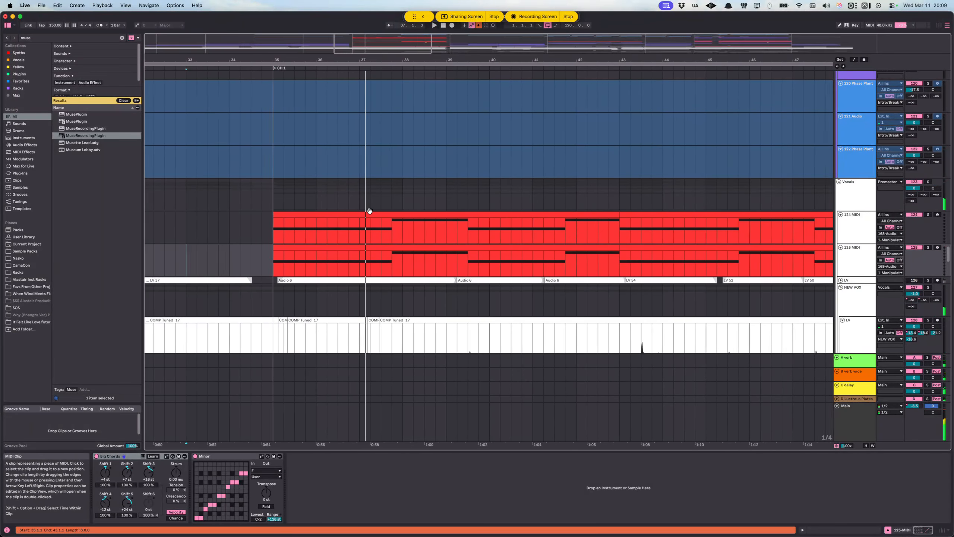
pyautogui.hscroll(2, 369, 211)
pyautogui.scroll(15, 420, 209)
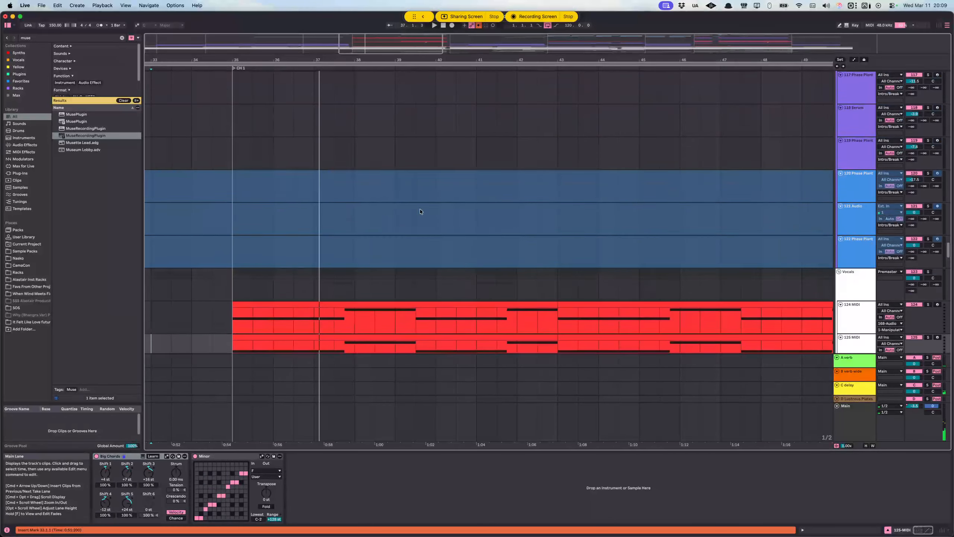
pyautogui.scroll(11, 290, 198)
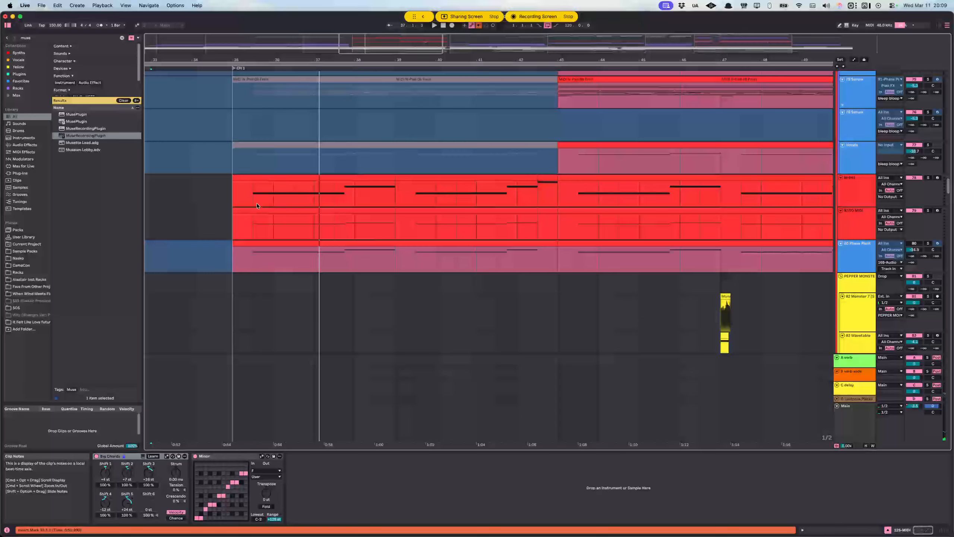
pyautogui.click(233, 200)
pyautogui.scroll(1, 240, 204)
pyautogui.press('space')
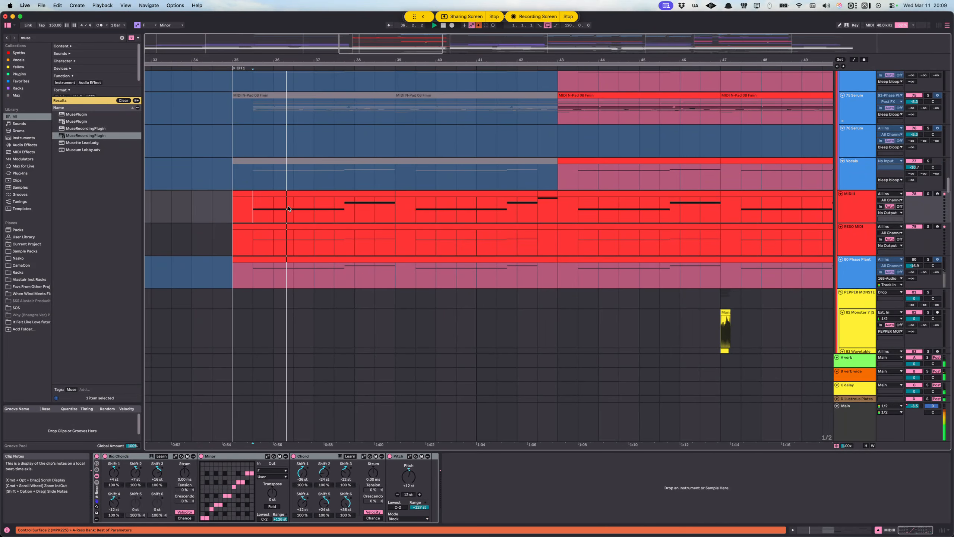
# Step: Examine the Drop, Bass and Drums tracks across CH 1 during playback
pyautogui.scroll(15, 316, 210)
pyautogui.scroll(7, 383, 199)
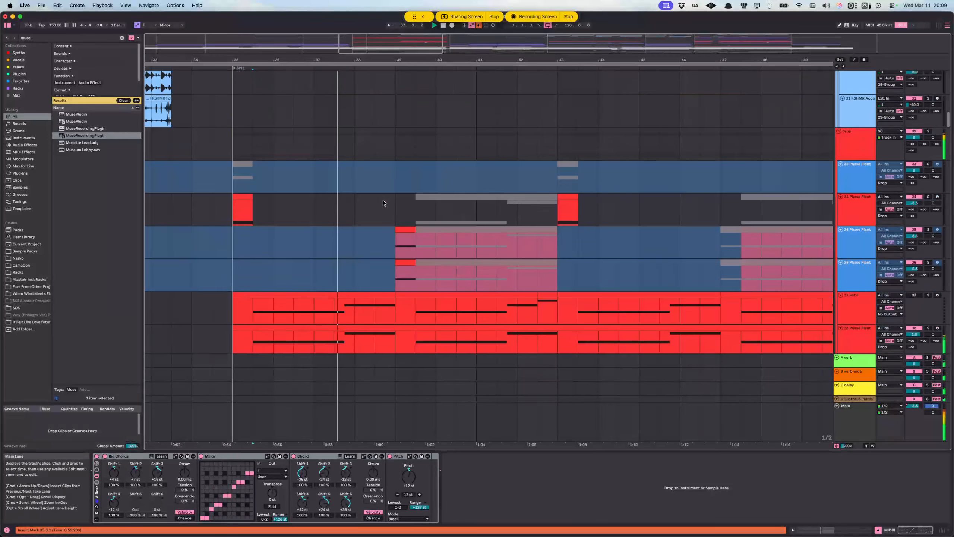
pyautogui.scroll(-4, 388, 201)
pyautogui.hscroll(-2, 417, 196)
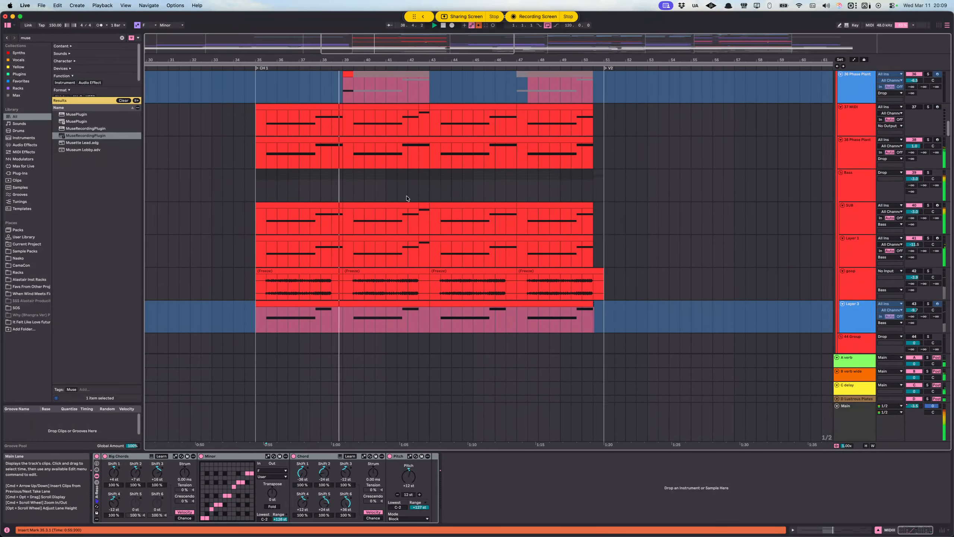
pyautogui.scroll(-1, 414, 196)
pyautogui.scroll(18, 412, 197)
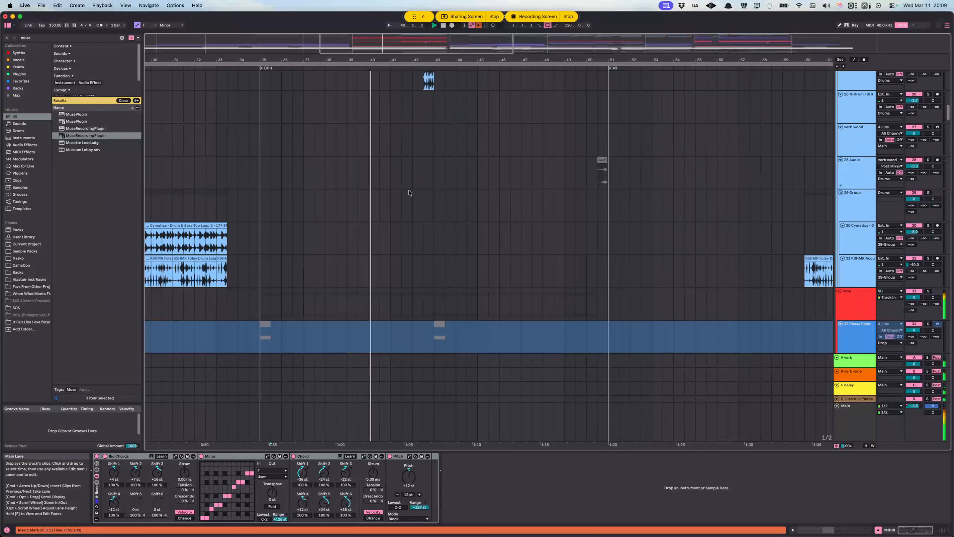
pyautogui.scroll(-2, 492, 197)
pyautogui.hscroll(3, 488, 197)
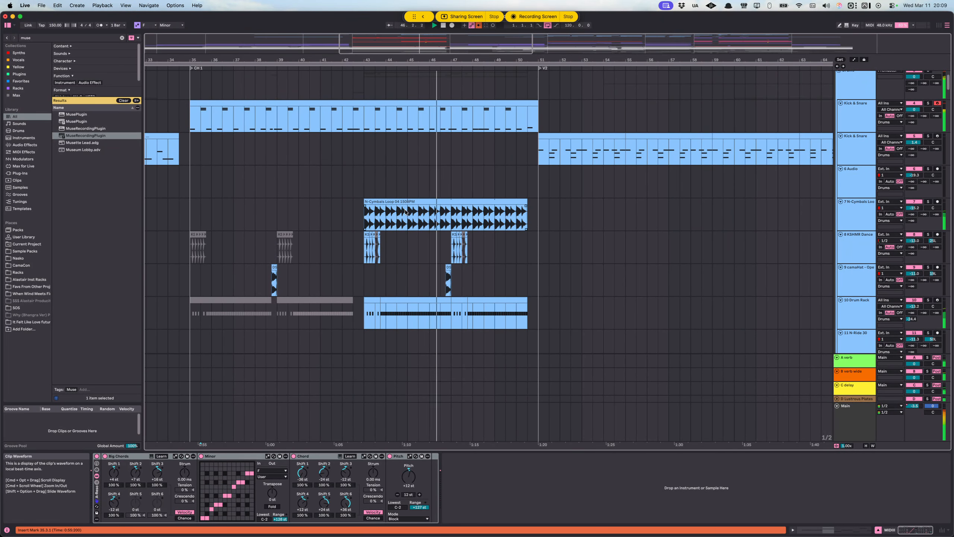
pyautogui.hscroll(-2, 400, 215)
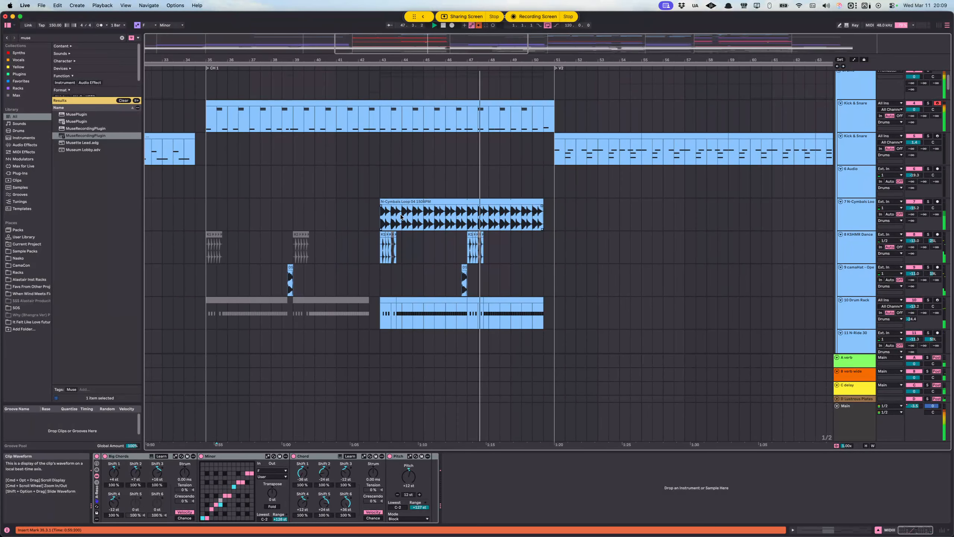
# Step: Stop playback, solo the Drums group and place the insert marker at 35.3.1 on its lane
pyautogui.click(363, 217)
pyautogui.scroll(4, 320, 195)
pyautogui.moveTo(256, 160); pyautogui.dragTo(250, 162)
pyautogui.press('space')
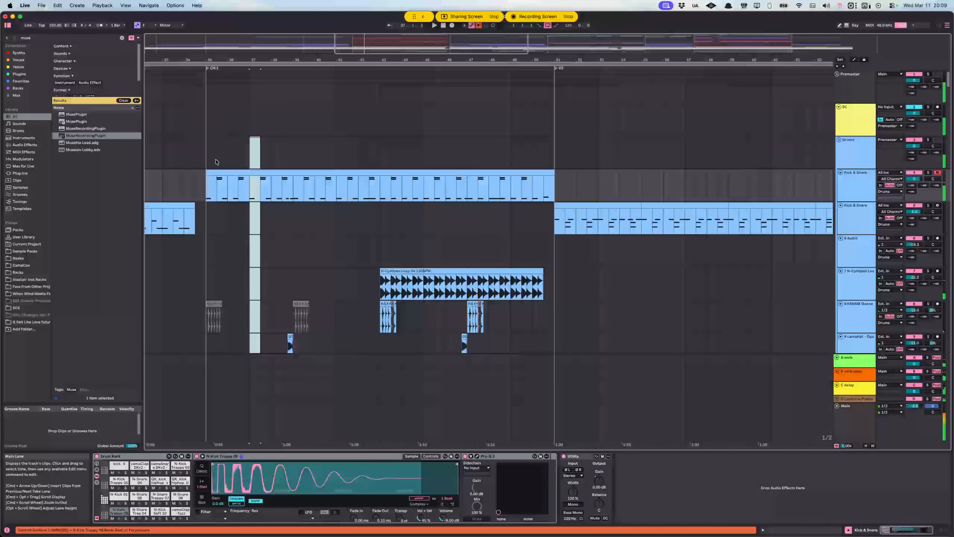
pyautogui.click(216, 162)
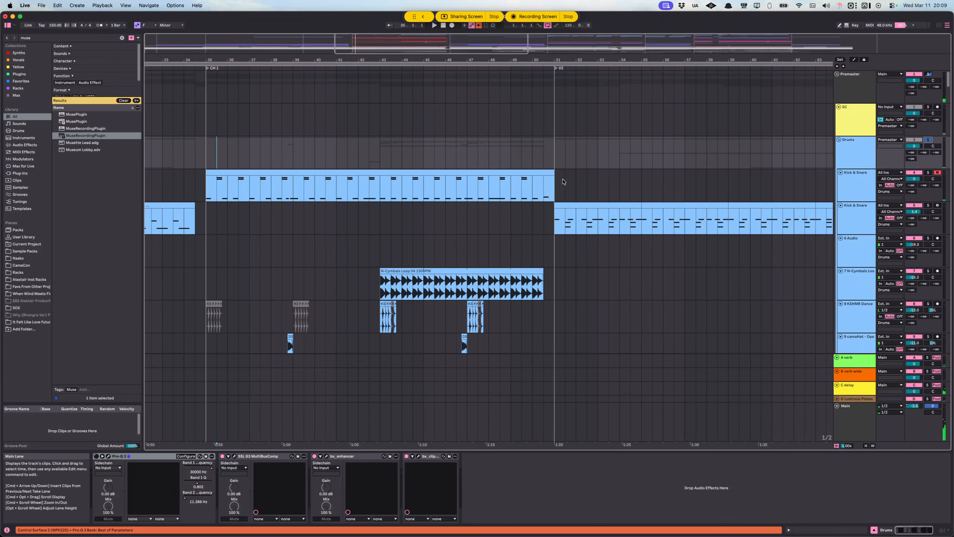
# Step: Look through the drum, bass and Phase Plant tracks to compare which layers have clips between CH 1 and V2
pyautogui.scroll(-3, 386, 198)
pyautogui.scroll(-20, 368, 200)
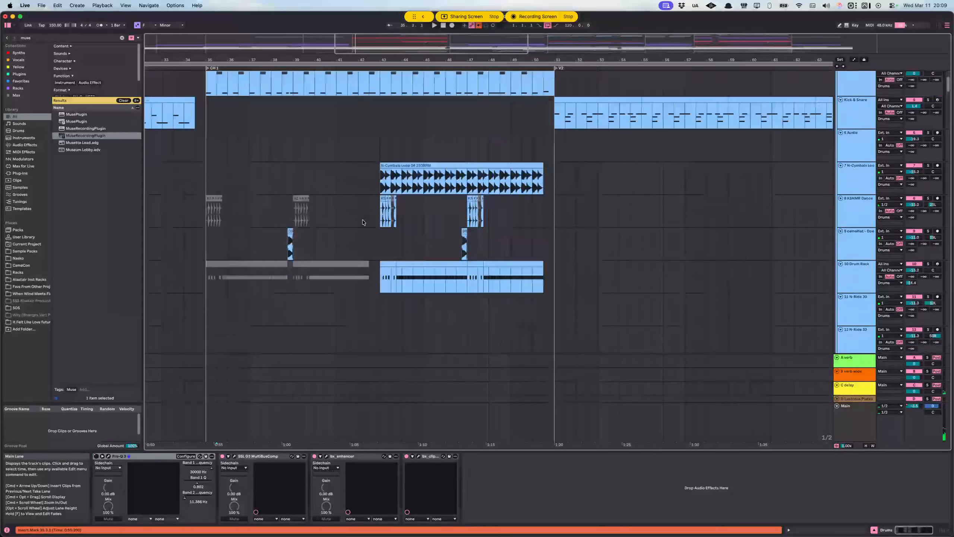
pyautogui.scroll(-15, 336, 226)
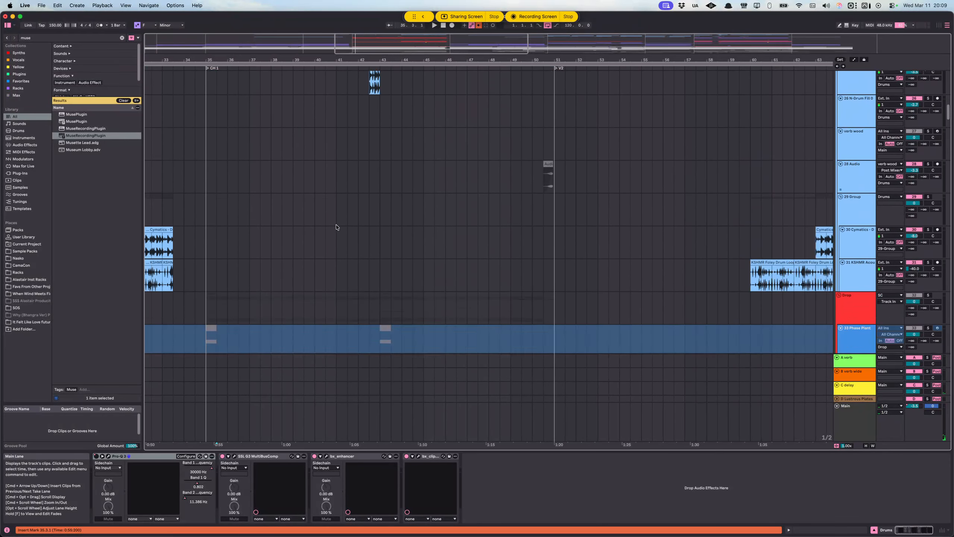
pyautogui.scroll(-15, 668, 184)
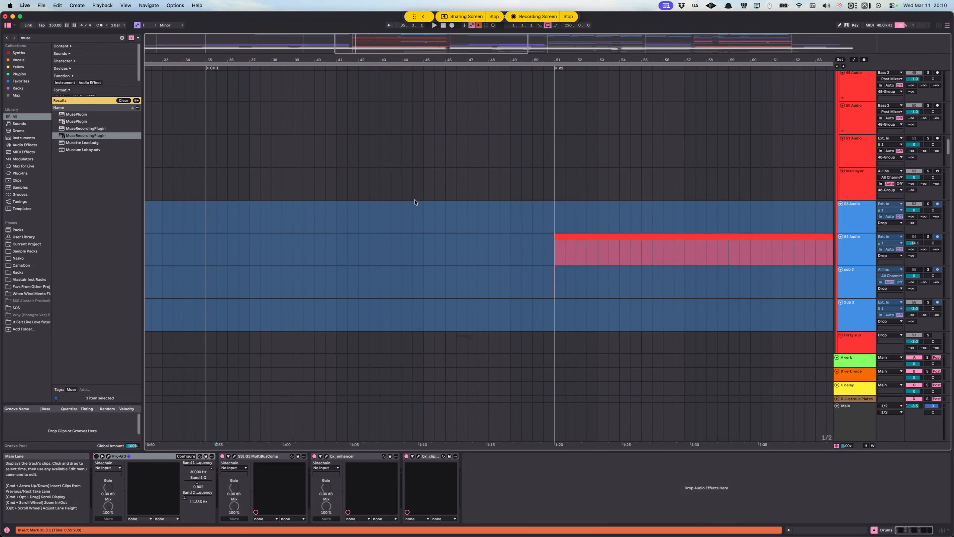
pyautogui.scroll(-15, 415, 202)
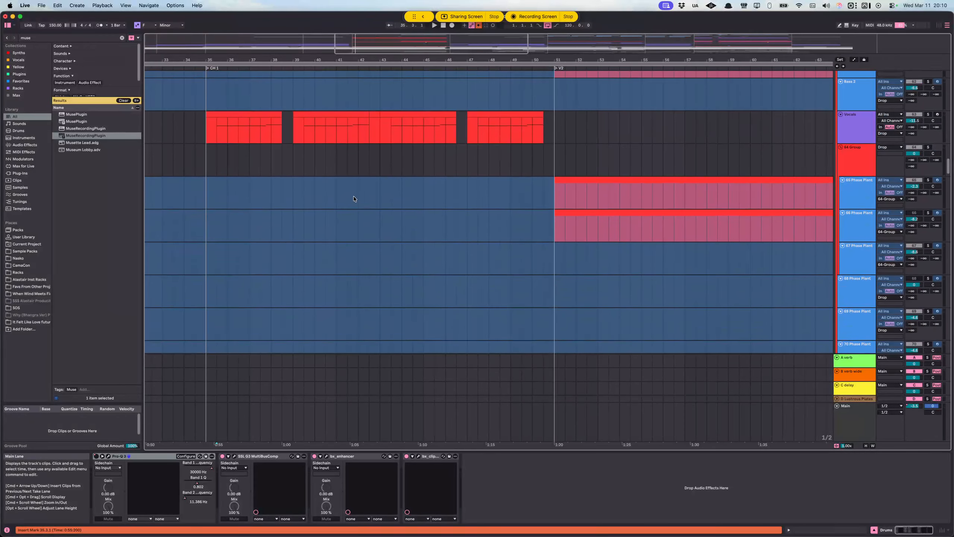
pyautogui.scroll(10, 354, 196)
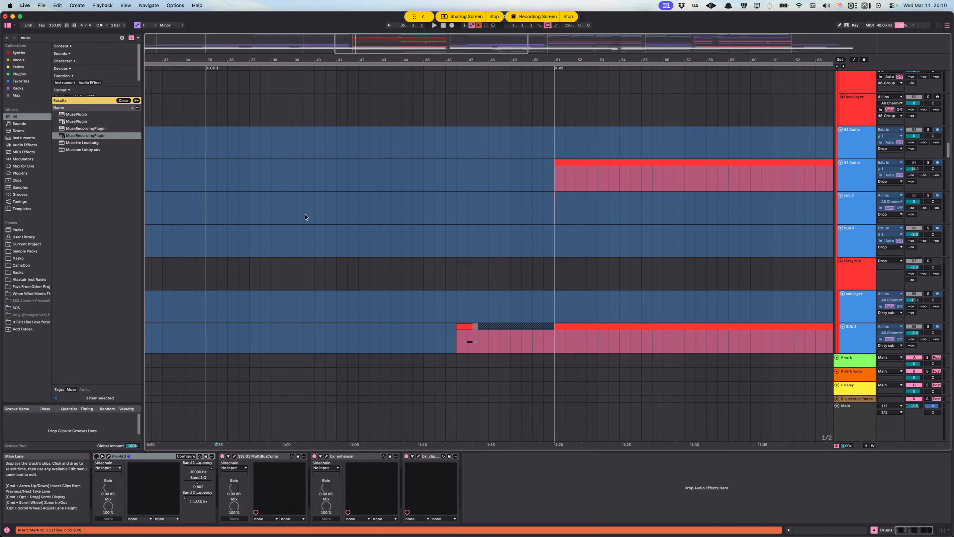
pyautogui.scroll(10, 306, 220)
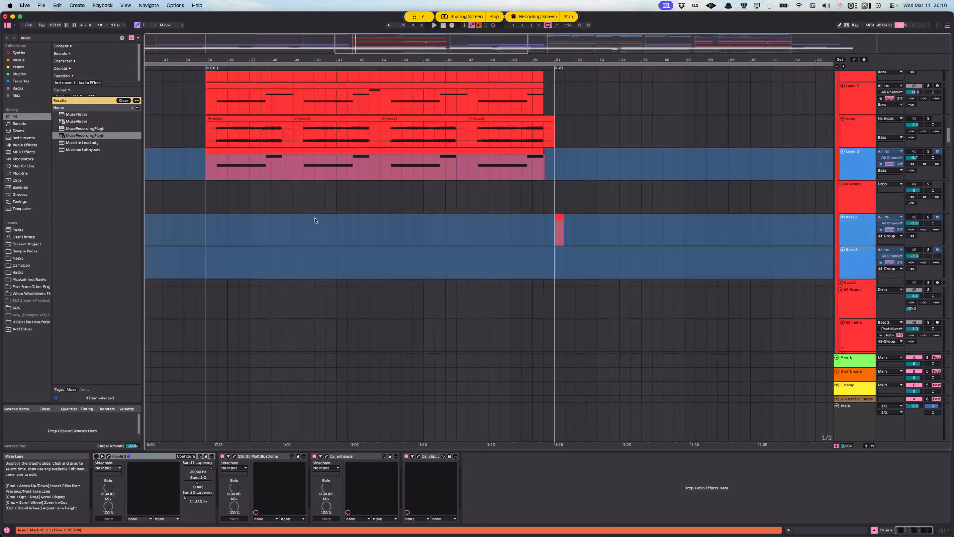
pyautogui.scroll(10, 315, 222)
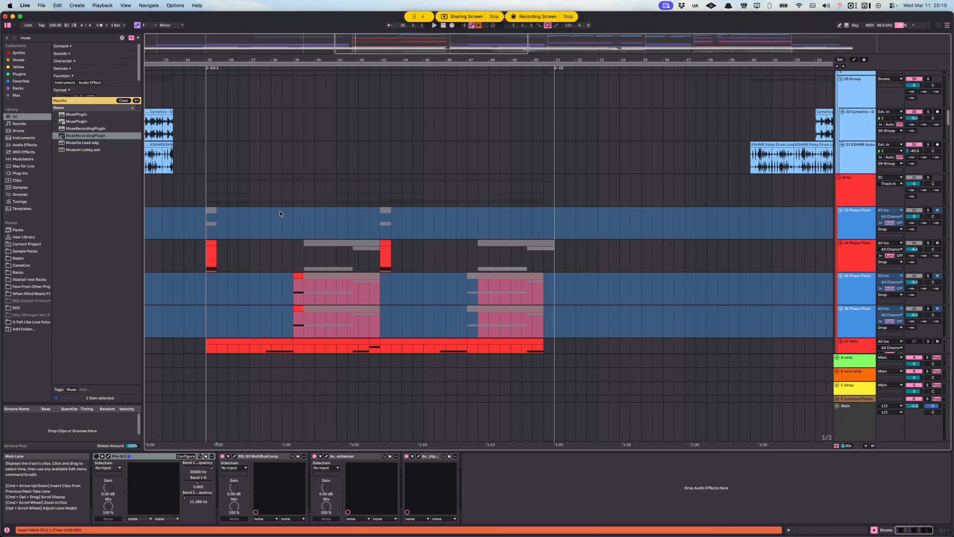
pyautogui.scroll(8, 281, 213)
pyautogui.scroll(15, 280, 206)
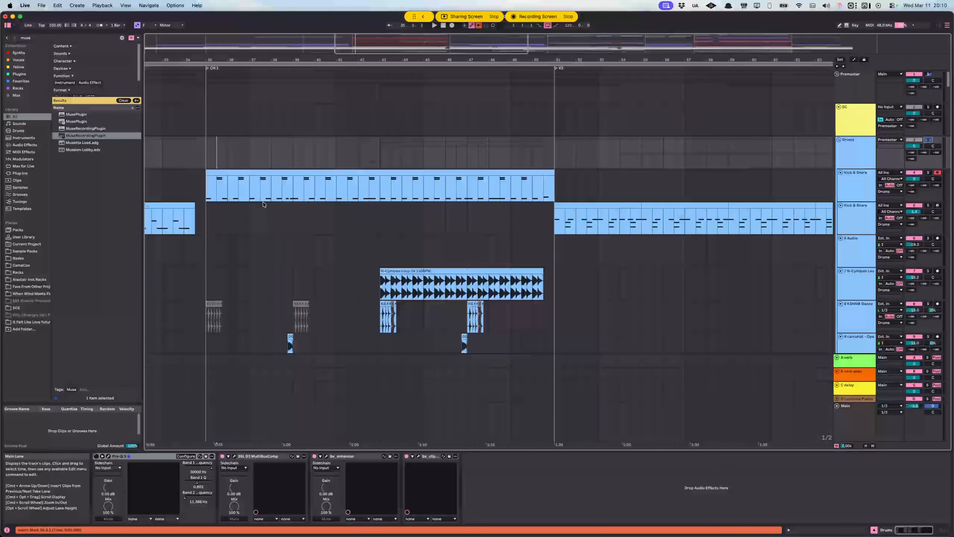
# Step: Play the soloed drums from 38.1.1 and examine the kick and snare, cymbal loop, Drum Rack and fill tracks
pyautogui.click(293, 191)
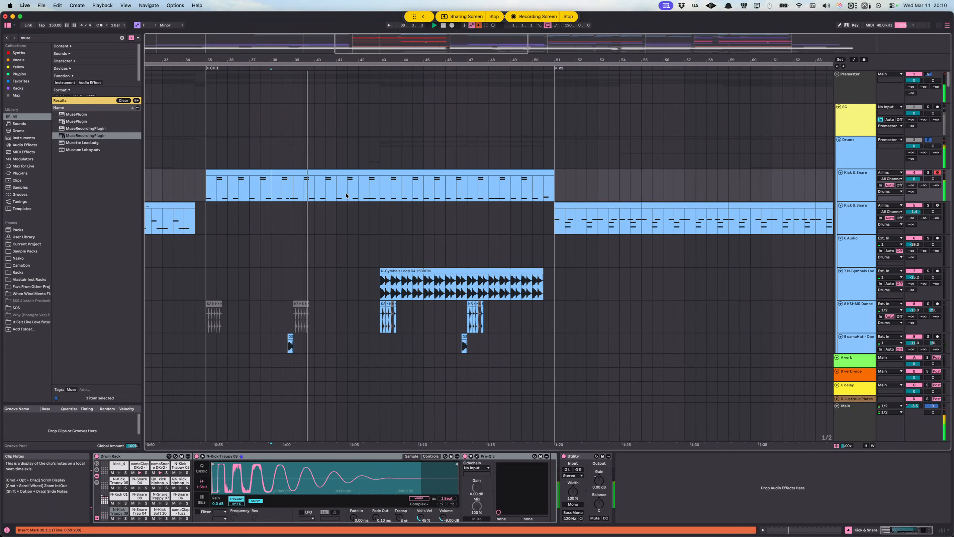
pyautogui.scroll(-5, 357, 207)
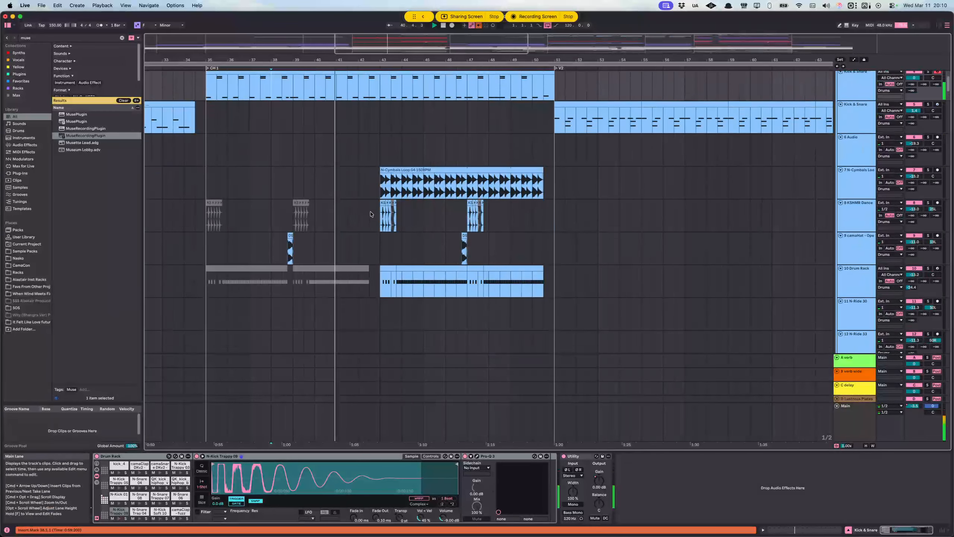
pyautogui.scroll(3, 374, 211)
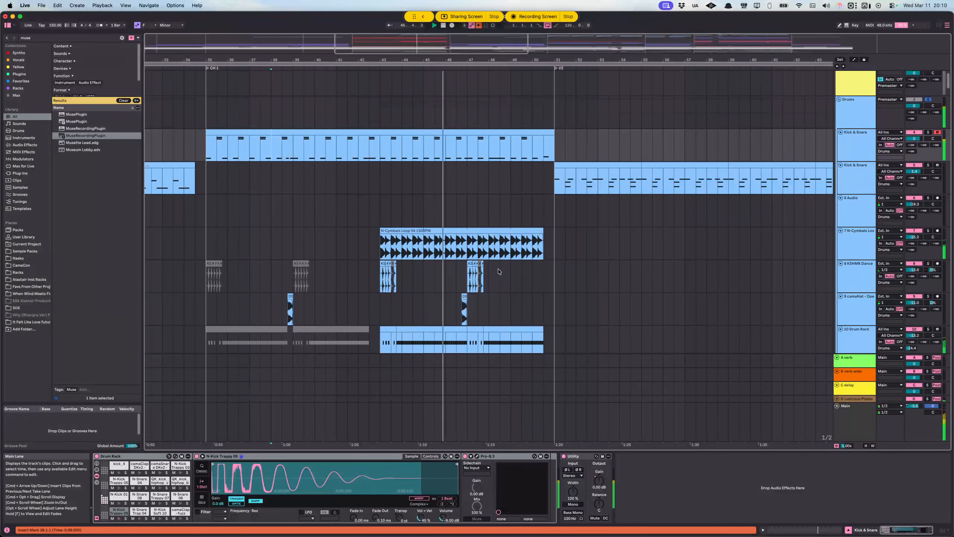
pyautogui.scroll(-2, 495, 273)
pyautogui.scroll(-2, 496, 276)
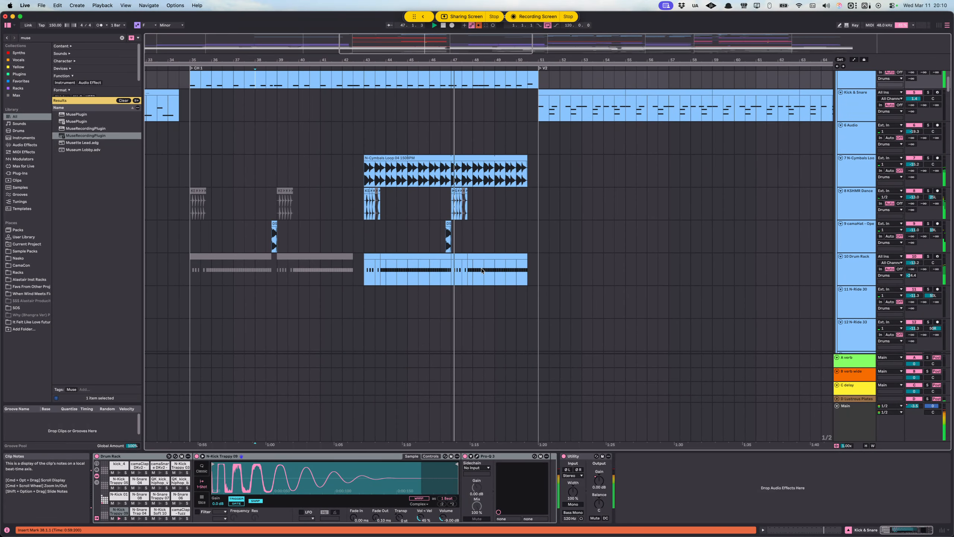
pyautogui.scroll(-20, 512, 238)
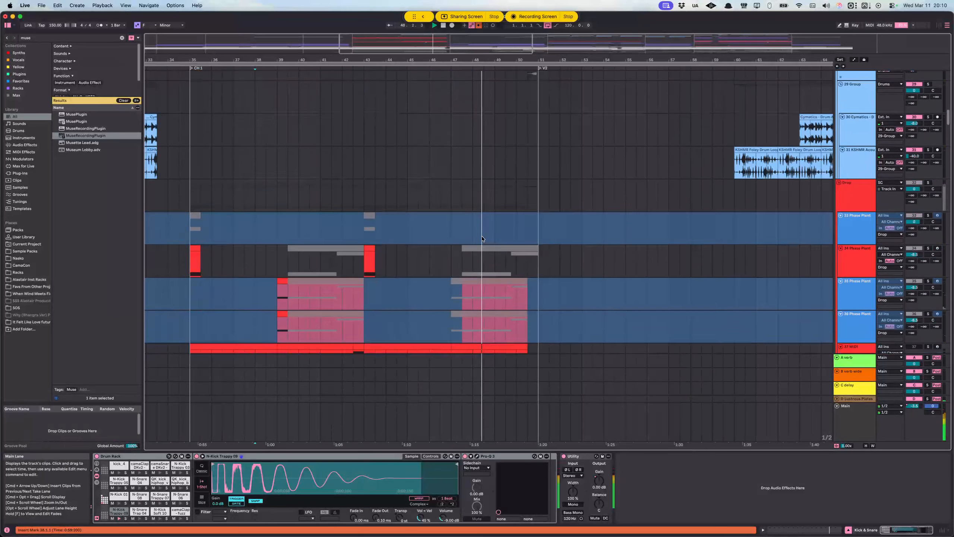
pyautogui.scroll(8, 482, 238)
pyautogui.scroll(-6, 313, 133)
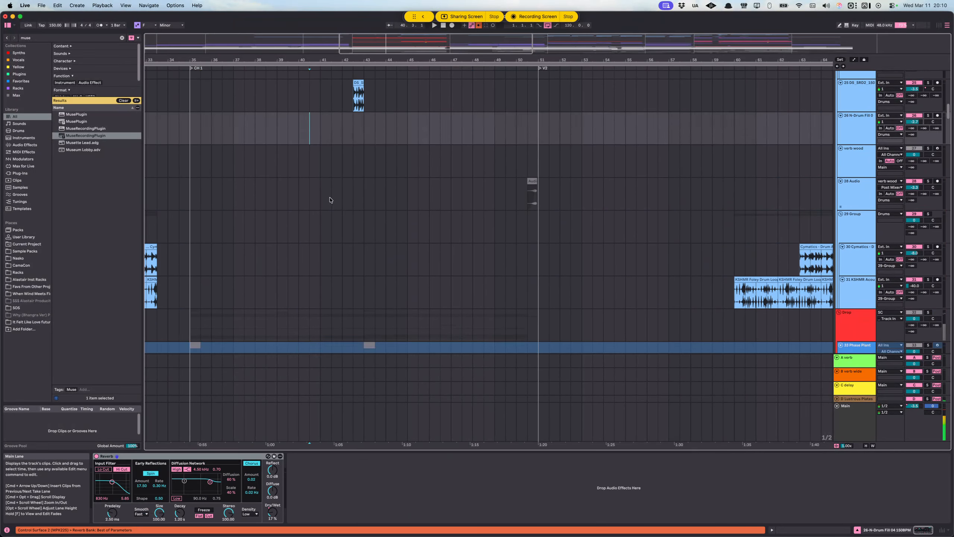
# Step: Mark the two short clips on Phase Plant track 34 at 35.1.1 and 43.1.1, returning to the start of CH 1
pyautogui.click(193, 160)
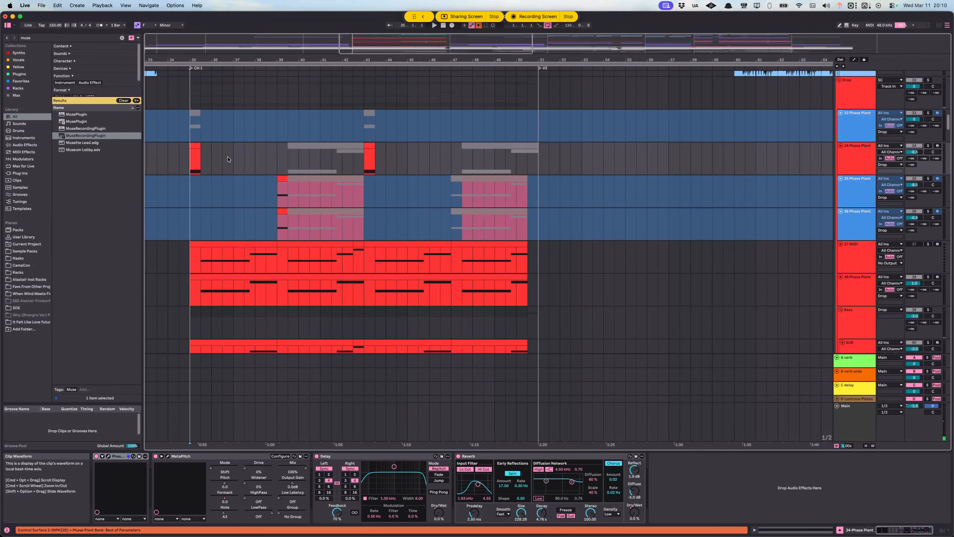
pyautogui.scroll(-5, 384, 166)
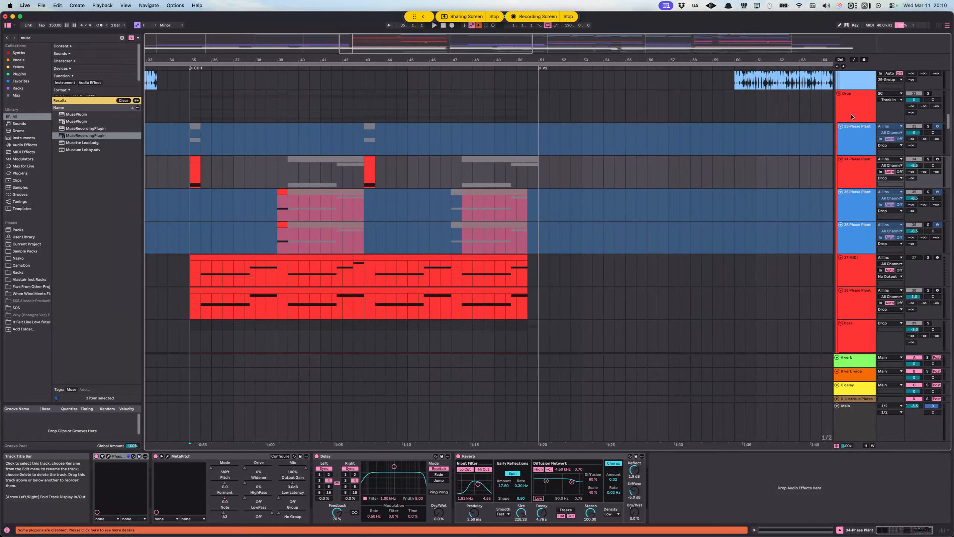
pyautogui.click(376, 174)
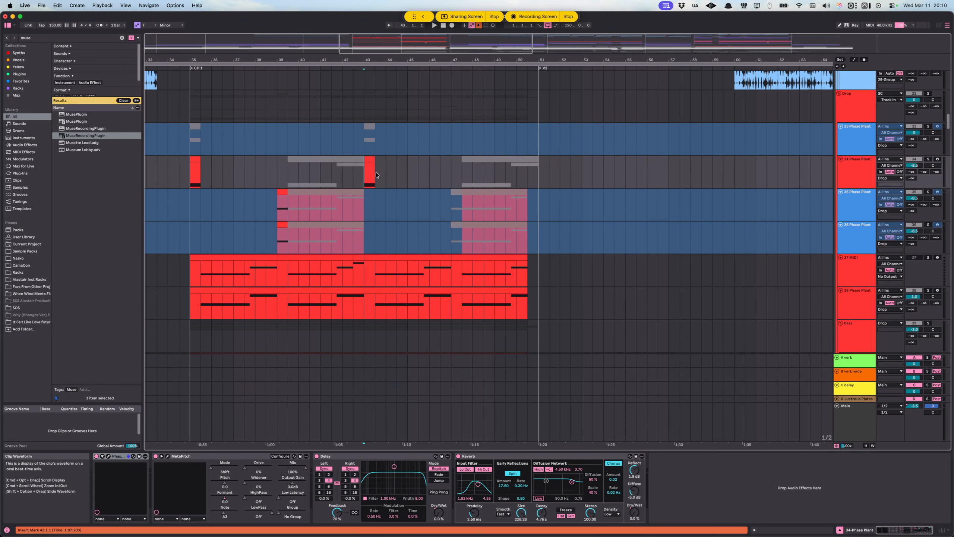
pyautogui.click(194, 189)
# Step: Solo the Drop group and play it from 35.1.1
pyautogui.scroll(7, 799, 186)
pyautogui.scroll(-5, 859, 194)
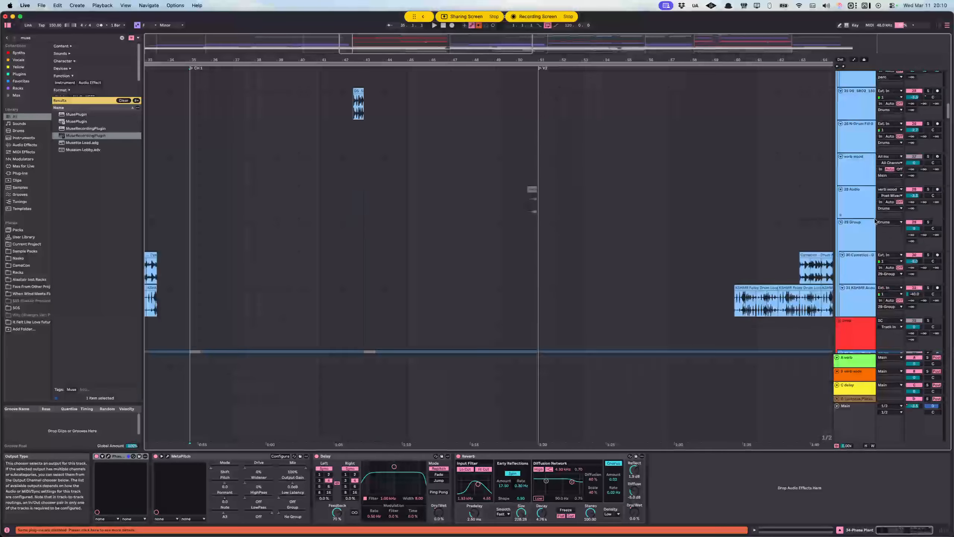
pyautogui.scroll(-6, 875, 221)
pyautogui.click(859, 135)
pyautogui.press('space')
# Step: Examine the Drop layers, bleep bloop group, Intro/Break tracks and vocal tracks across CH 1 during playback
pyautogui.scroll(-10, 852, 241)
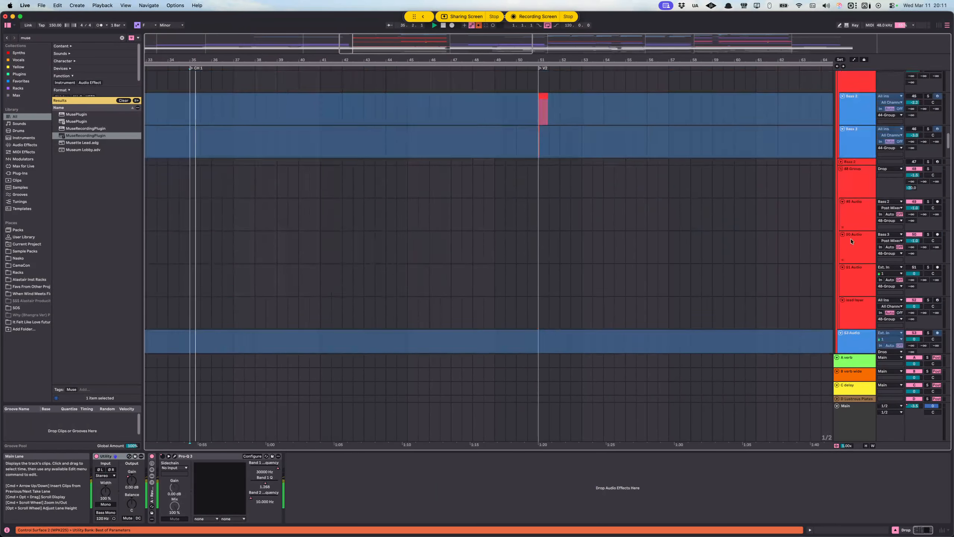
pyautogui.scroll(-12, 853, 237)
pyautogui.scroll(-3, 412, 217)
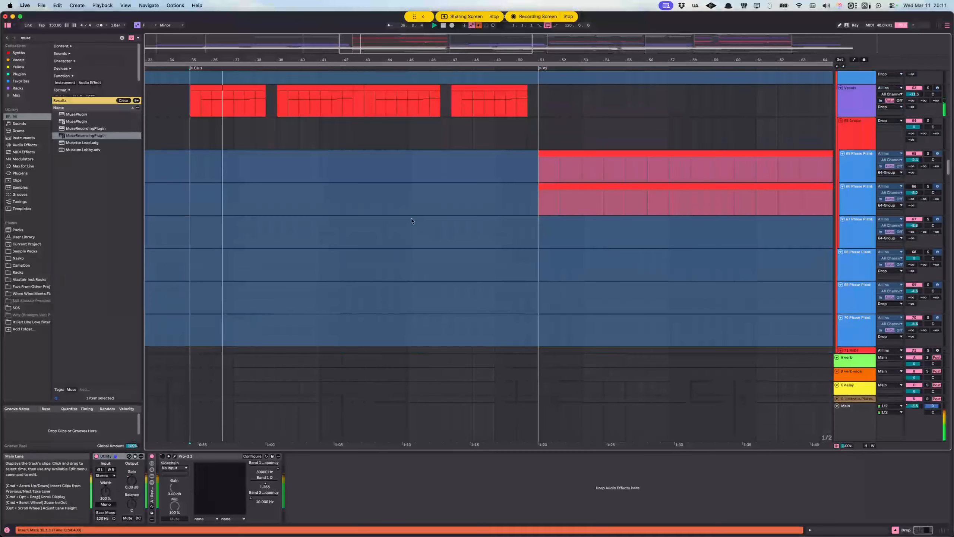
pyautogui.scroll(-3, 393, 220)
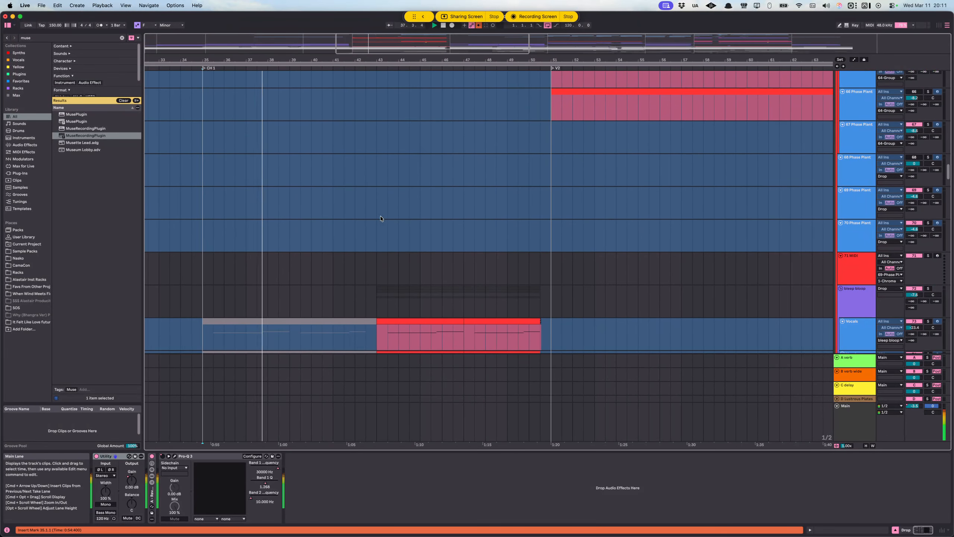
pyautogui.scroll(-12, 381, 219)
pyautogui.scroll(2, 466, 264)
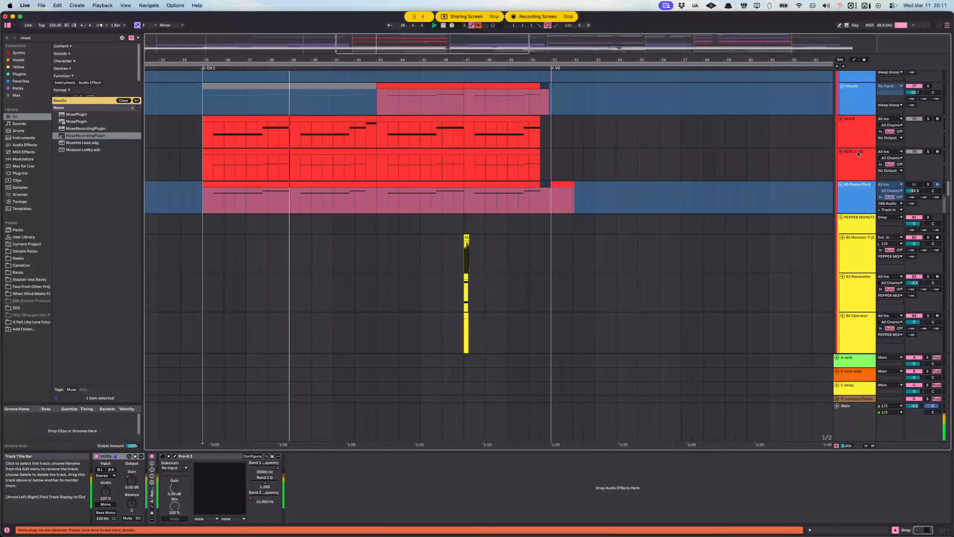
pyautogui.scroll(-15, 840, 190)
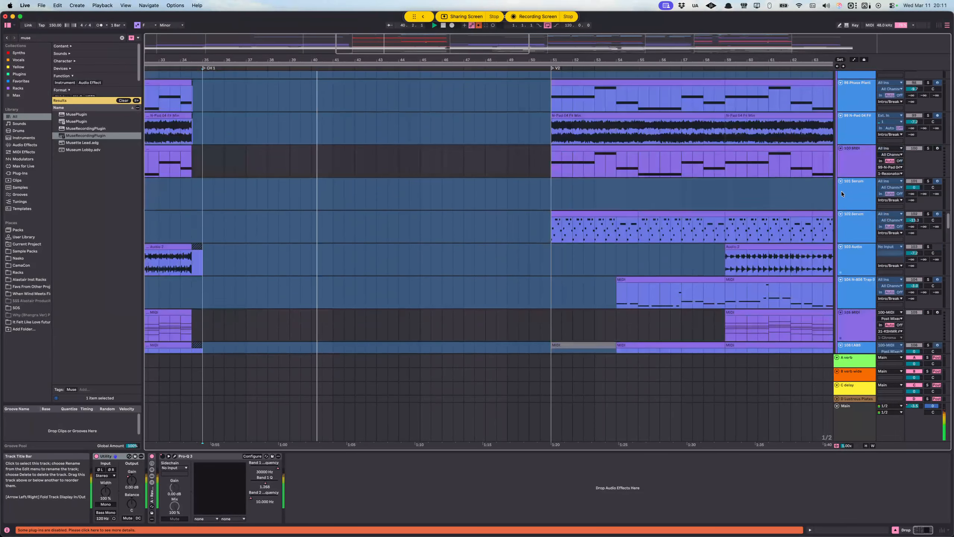
pyautogui.scroll(-15, 841, 191)
pyautogui.scroll(12, 735, 193)
pyautogui.scroll(-9, 731, 188)
pyautogui.scroll(2, 733, 199)
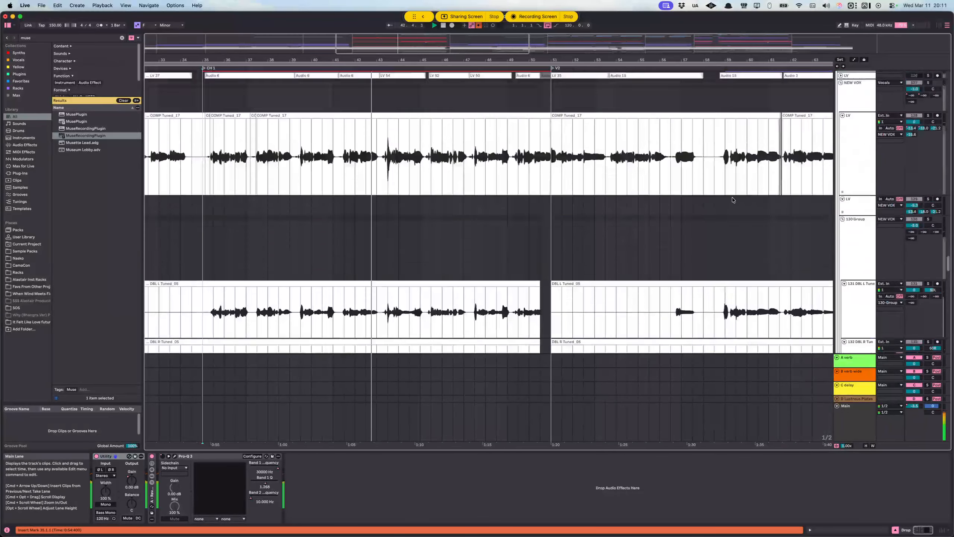
# Step: Play the Vocals and Serum layers of the bleep bloop group from 40.3.1
pyautogui.scroll(10, 870, 229)
pyautogui.scroll(-5, 902, 162)
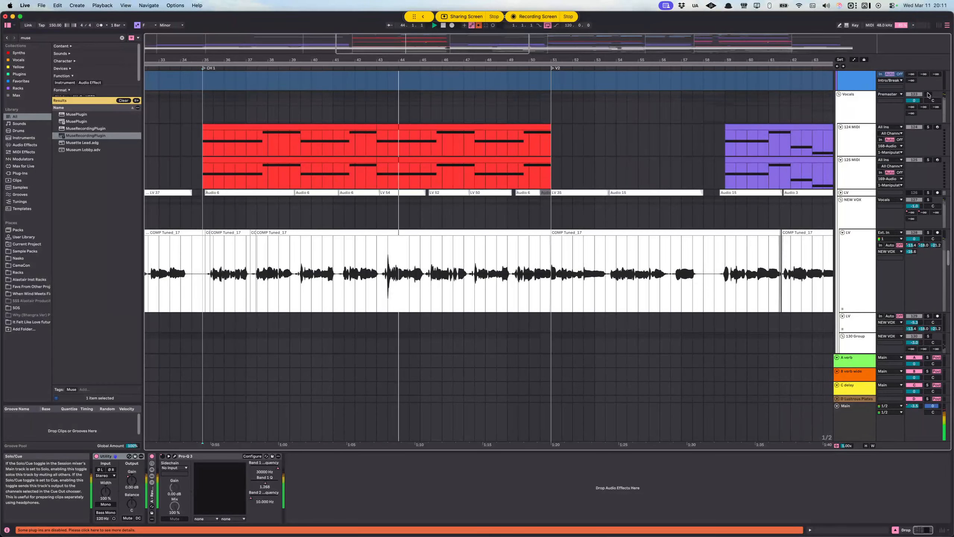
pyautogui.scroll(15, 344, 209)
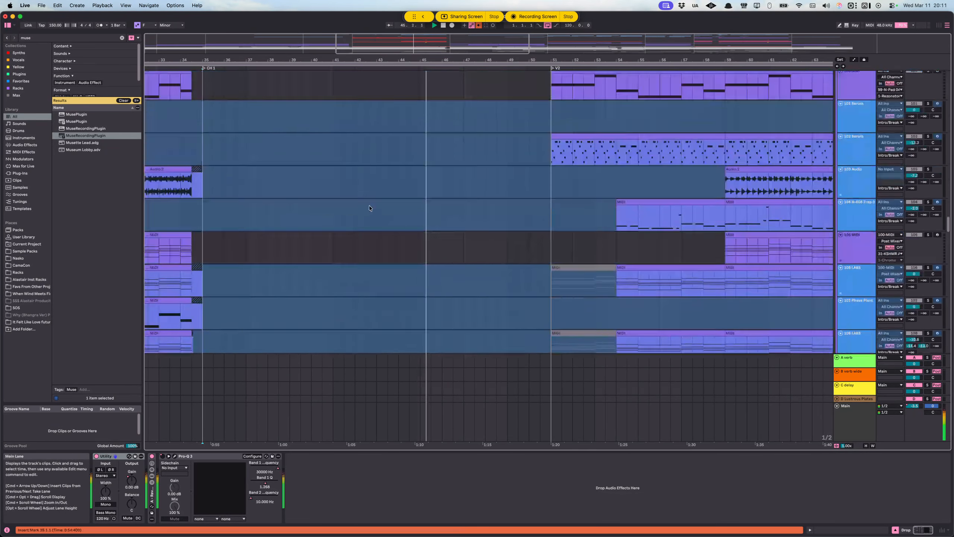
pyautogui.scroll(10, 376, 195)
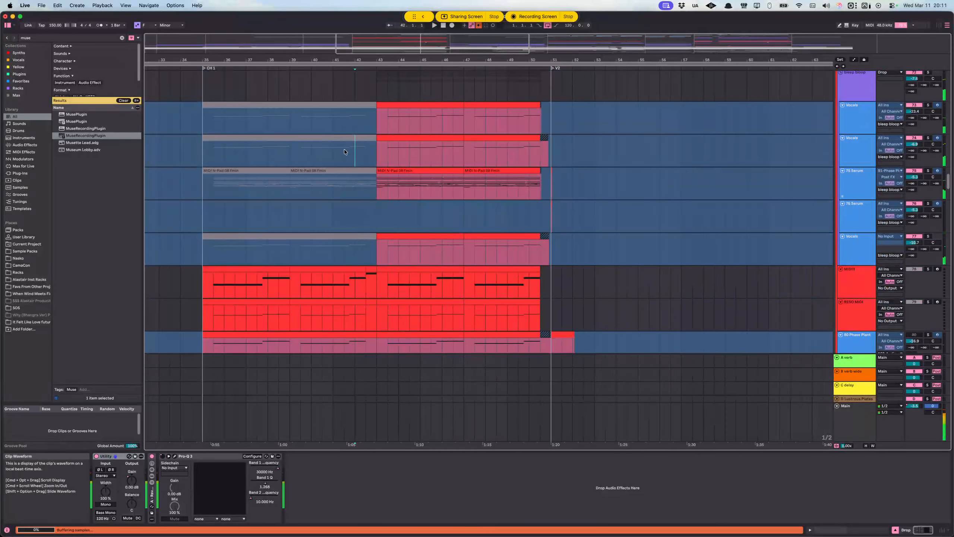
pyautogui.click(343, 153)
pyautogui.press('space')
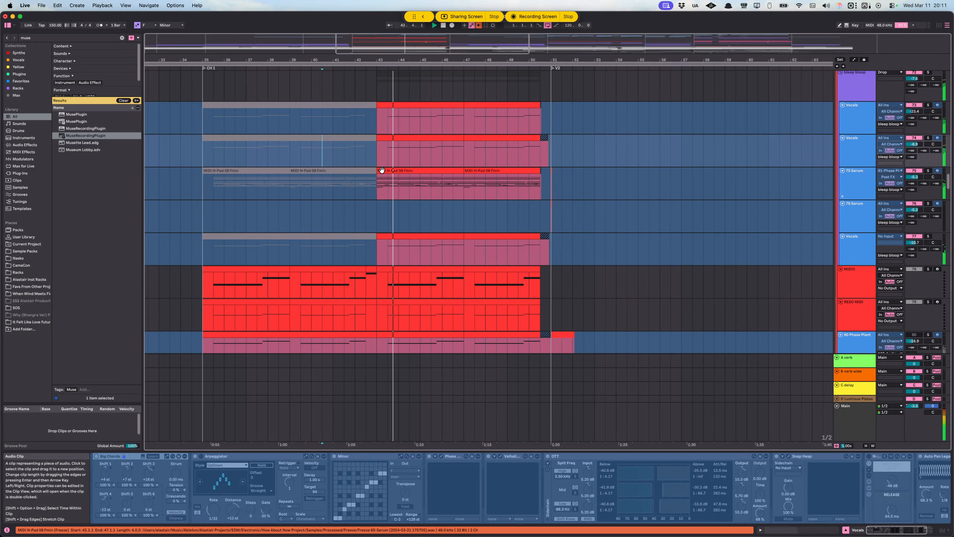
# Step: Solo the 75-Serum track to audition it, stop playback and place the insert mark at 43.1.1
pyautogui.click(929, 171)
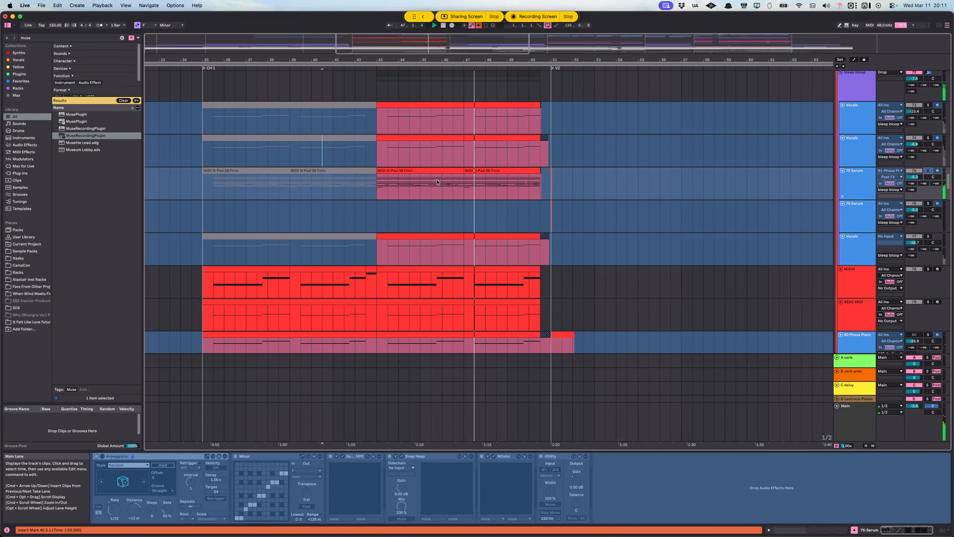
pyautogui.keyDown('super'); pyautogui.scroll(5, 391, 189); pyautogui.keyUp('super')
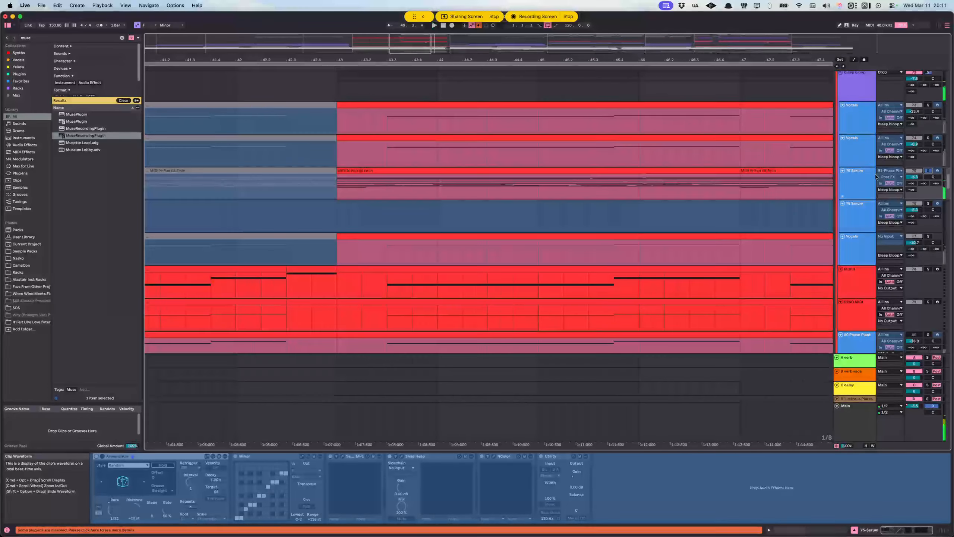
pyautogui.press('space')
pyautogui.click(856, 184)
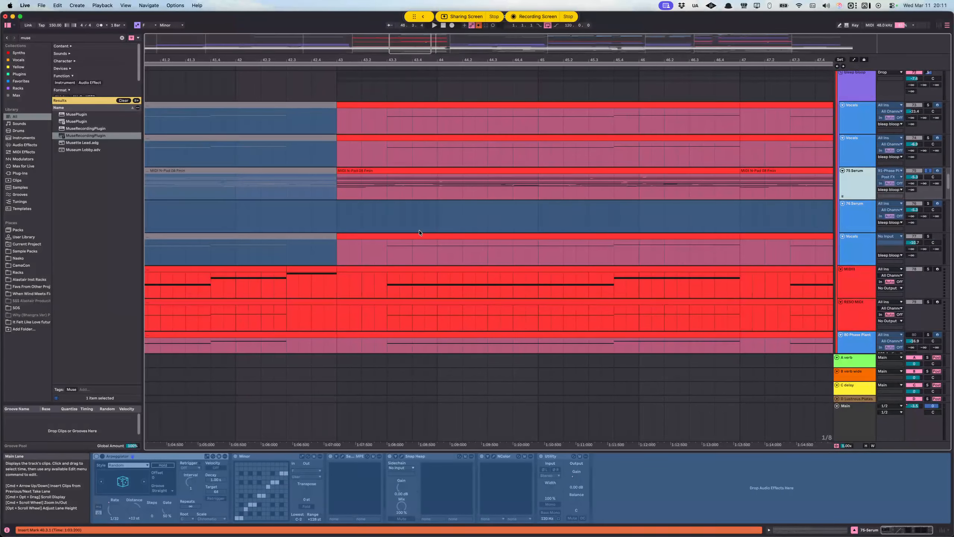
pyautogui.scroll(-6, 379, 213)
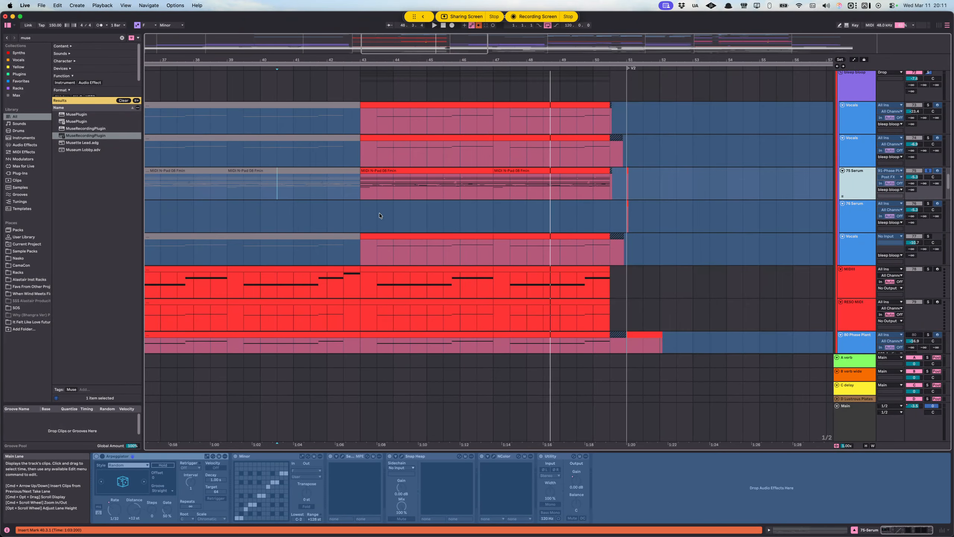
pyautogui.click(363, 190)
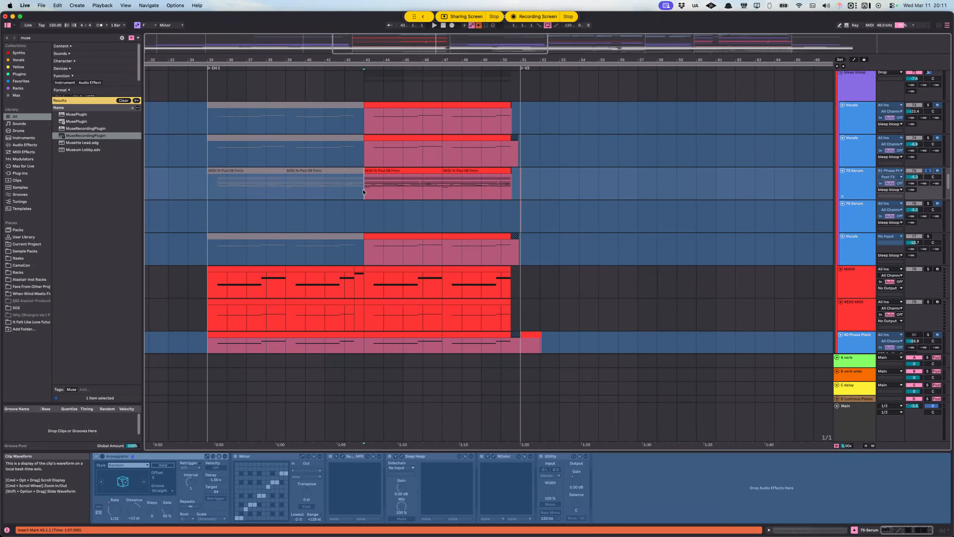
# Step: Play the soloed Serum layer from 43.1.1 and inspect the device chain of the red MIDI track beneath the bleep bloop group
pyautogui.scroll(2, 398, 215)
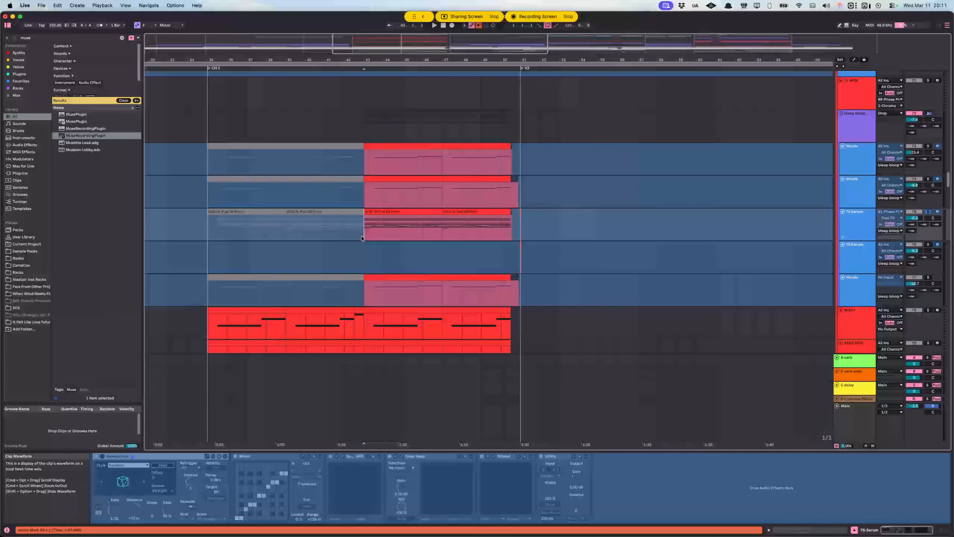
pyautogui.scroll(-4, 365, 227)
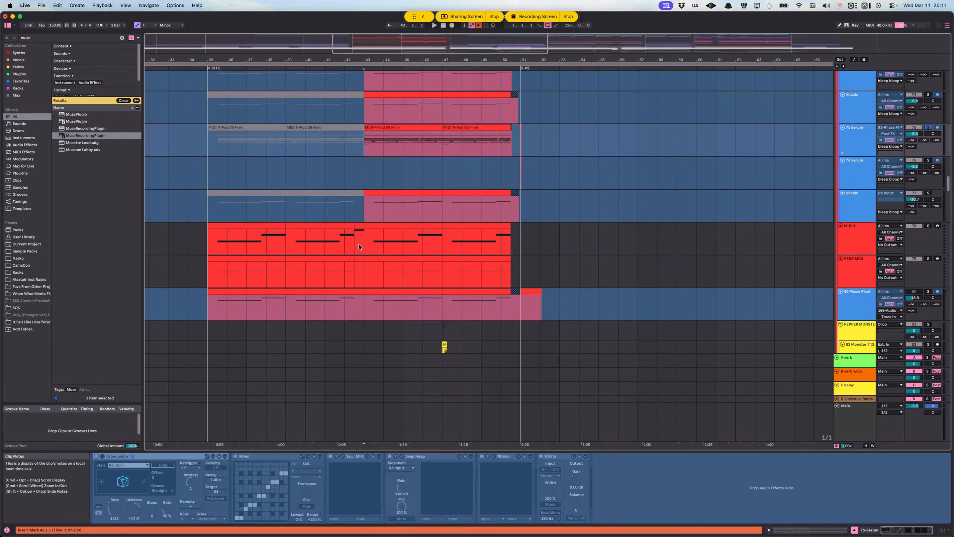
pyautogui.click(360, 244)
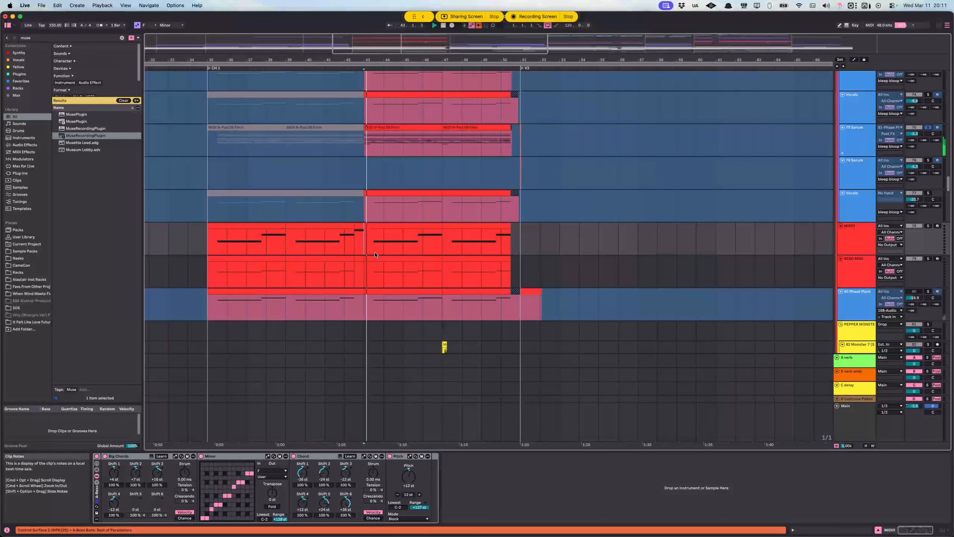
pyautogui.scroll(4, 387, 249)
pyautogui.press('space')
# Step: Switch the solo from 75-Serum to the whole bleep bloop group and resume playback
pyautogui.click(928, 204)
pyautogui.click(860, 213)
pyautogui.click(853, 121)
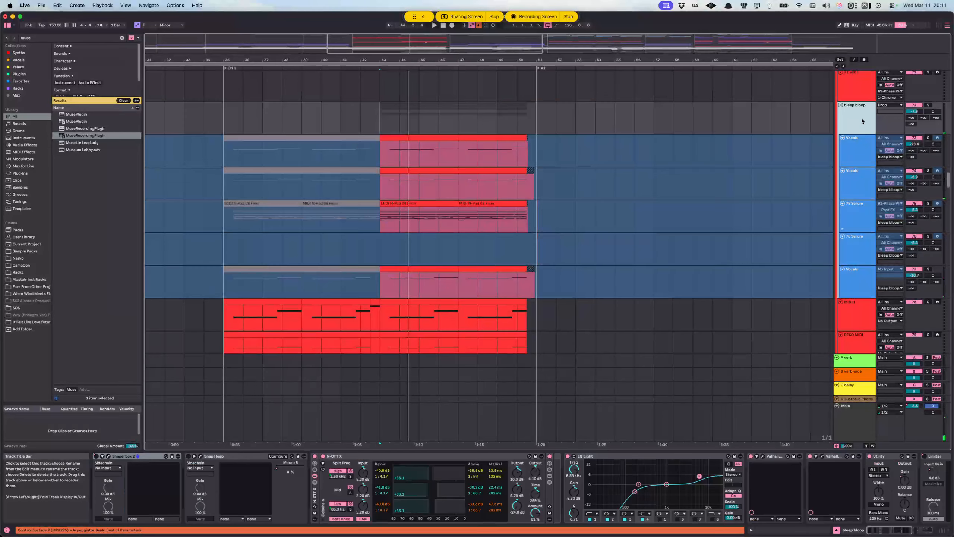
pyautogui.click(928, 105)
pyautogui.press('space')
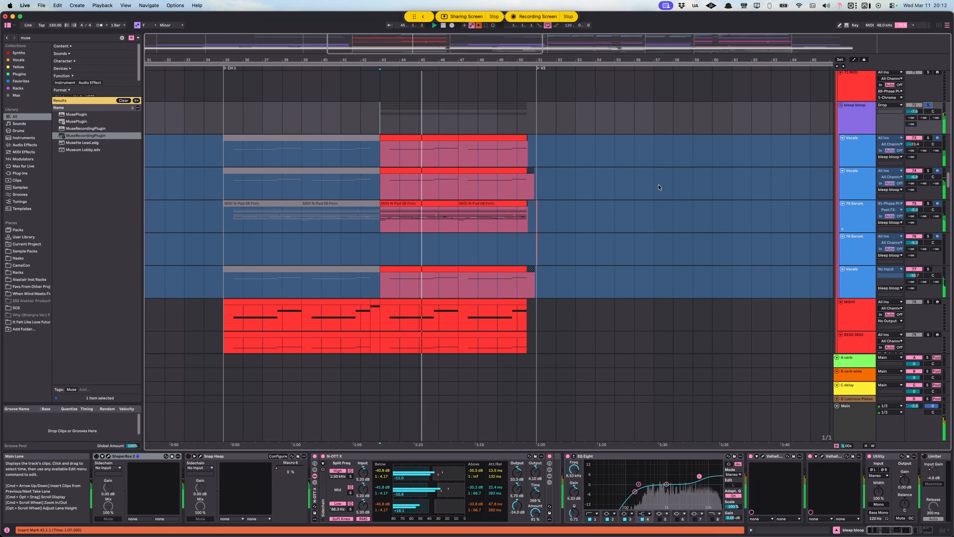
# Step: Play the transition into V2 from 48.1.1 on the 98-Phase Plant track
pyautogui.scroll(-15, 706, 233)
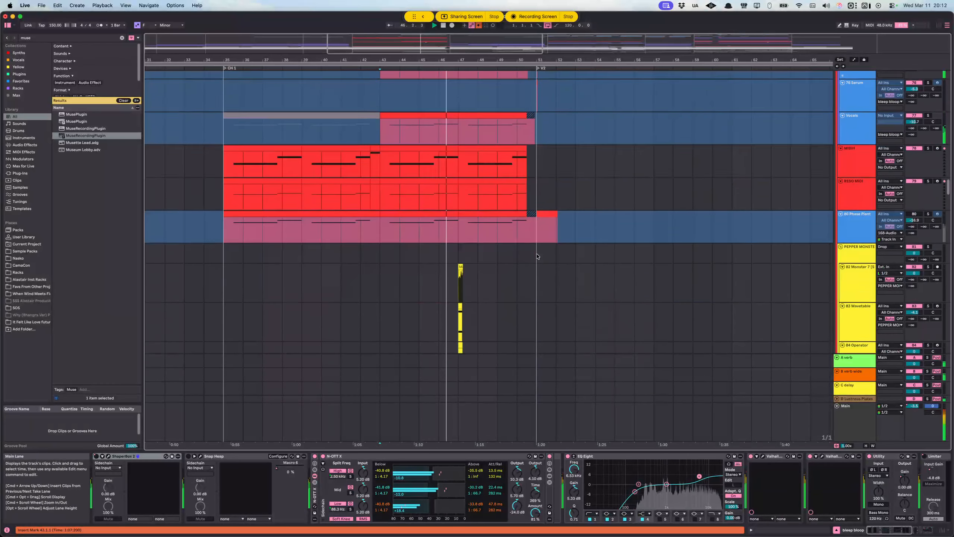
pyautogui.scroll(-12, 494, 226)
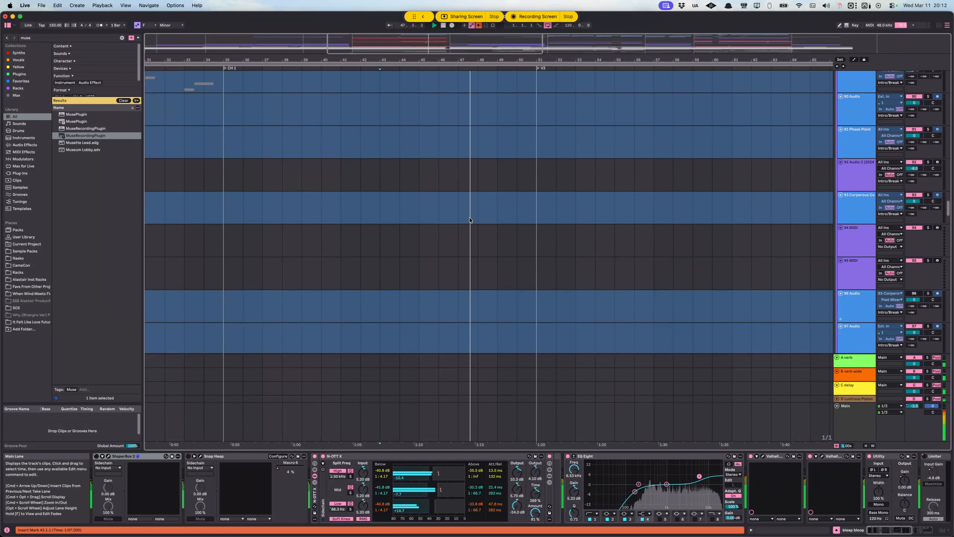
pyautogui.hscroll(5, 506, 215)
pyautogui.press('space')
pyautogui.click(378, 155)
pyautogui.press('space')
pyautogui.click(358, 156)
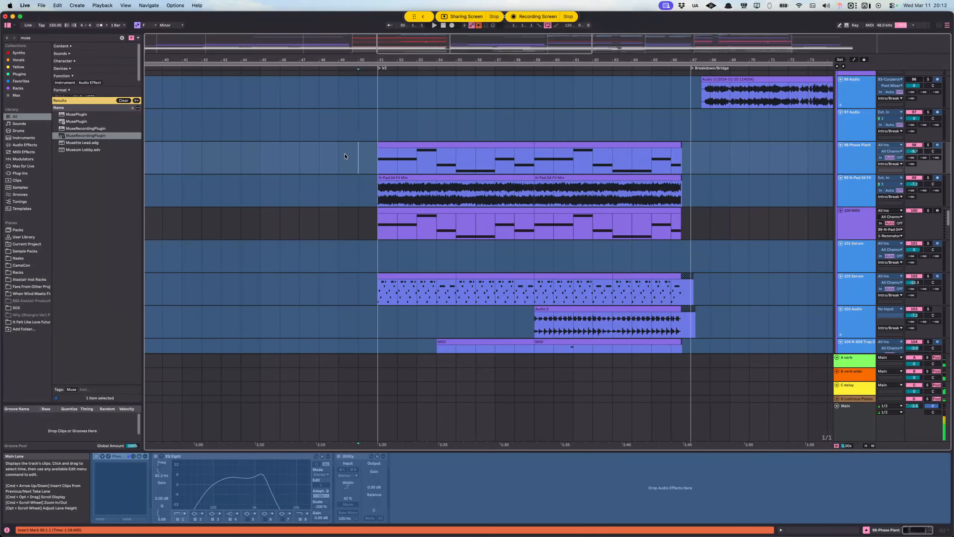
pyautogui.click(321, 157)
pyautogui.press('space')
pyautogui.scroll(-2, 409, 178)
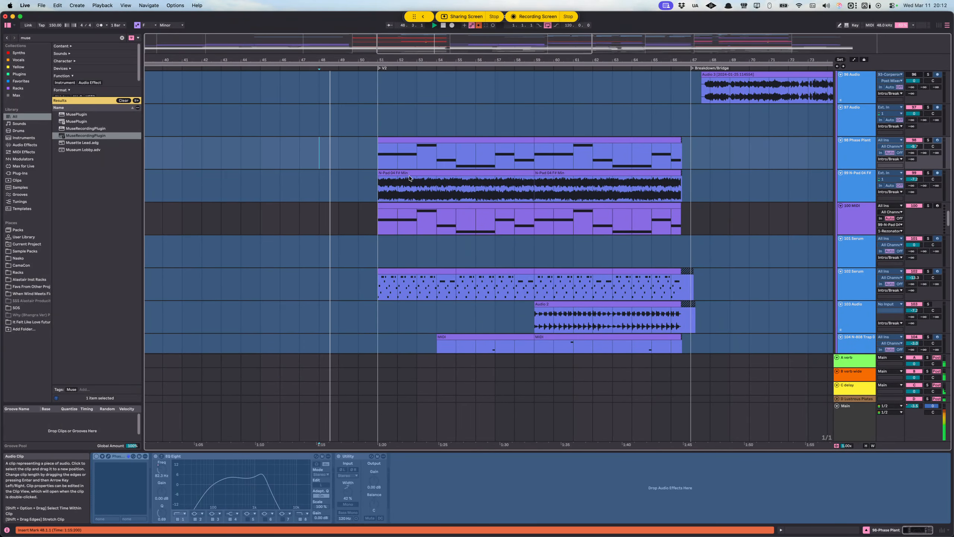
# Step: Examine the Intro/Break tracks across V2 during playback and mark the start of V2 at 51.1.1 on 101-Serum
pyautogui.scroll(-5, 399, 170)
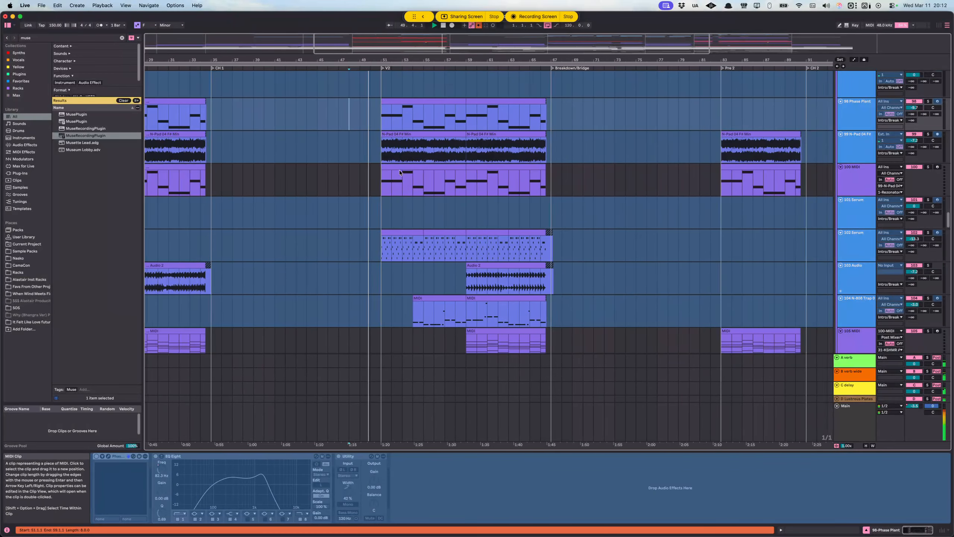
pyautogui.click(415, 168)
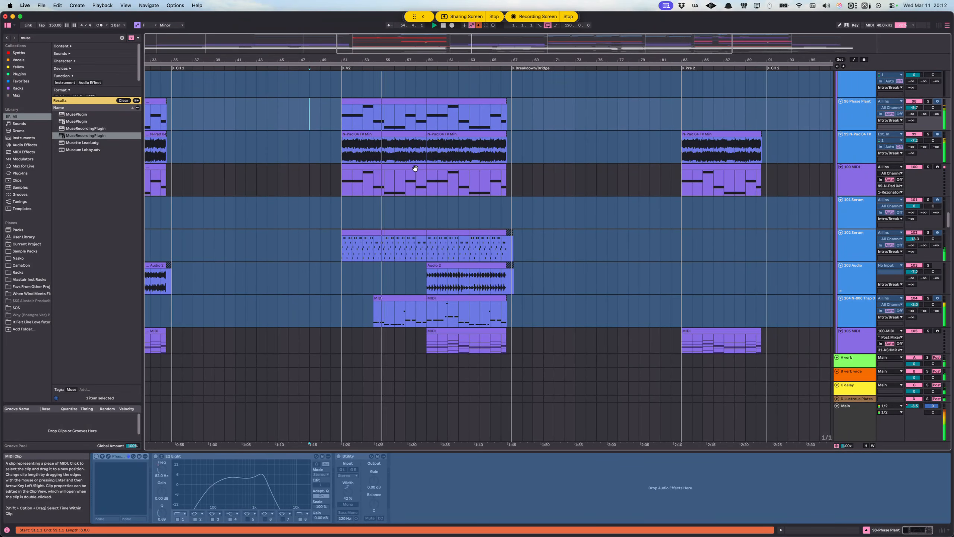
pyautogui.scroll(3, 416, 168)
pyautogui.scroll(-4, 444, 200)
pyautogui.hscroll(-3, 444, 200)
pyautogui.click(384, 197)
pyautogui.hscroll(3, 395, 194)
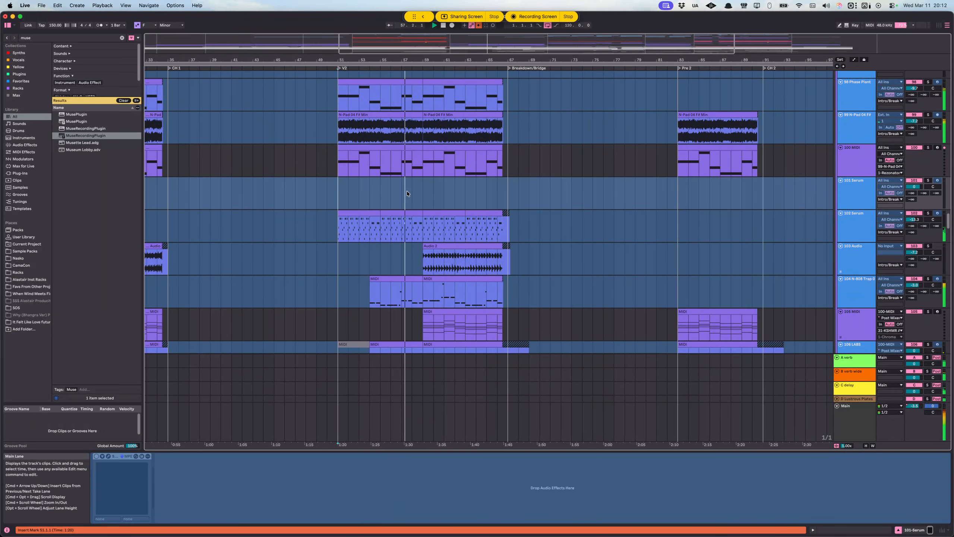
pyautogui.hscroll(-2, 384, 194)
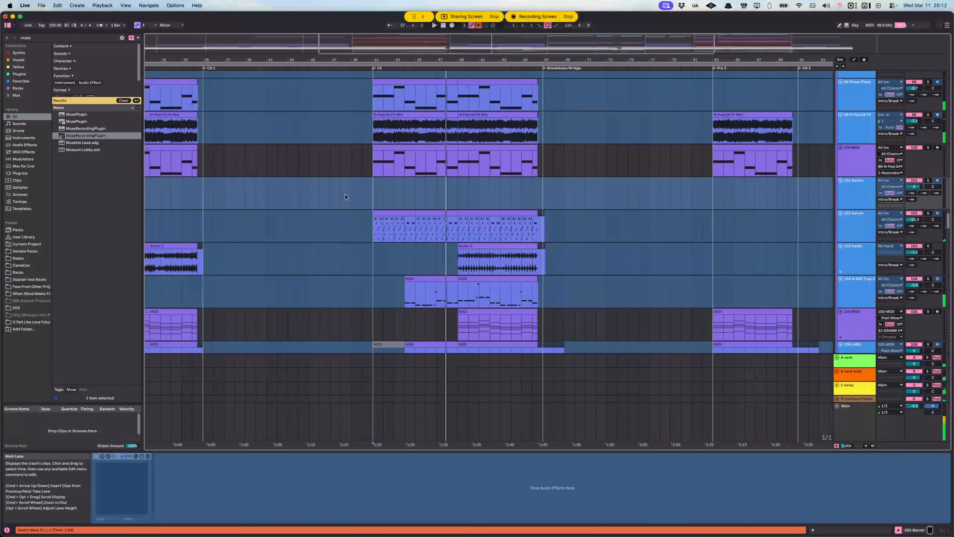
pyautogui.scroll(5, 357, 195)
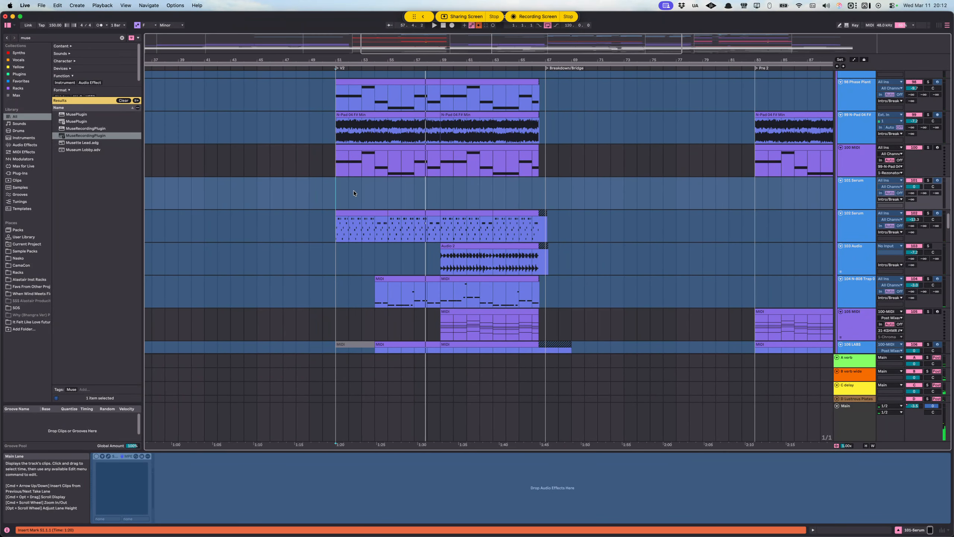
pyautogui.scroll(1, 357, 195)
pyautogui.scroll(4, 357, 193)
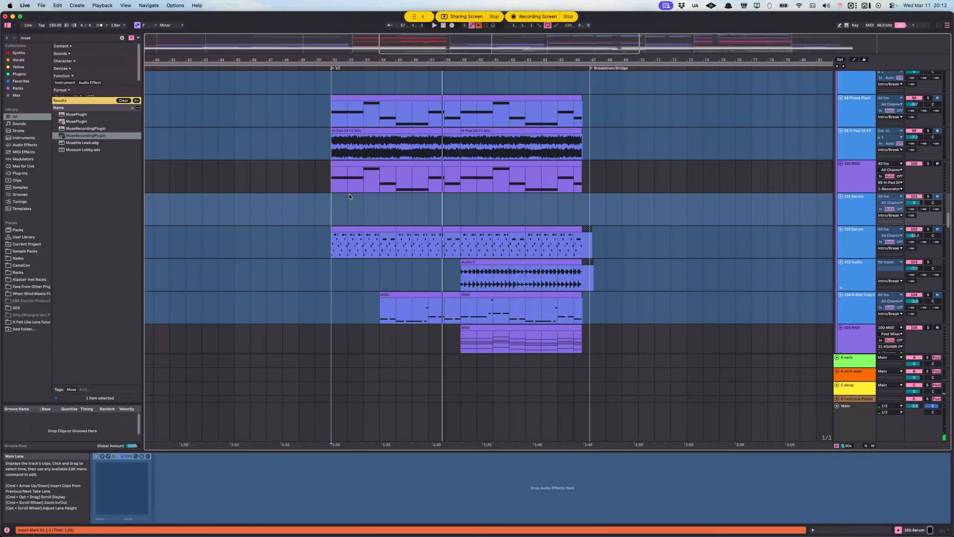
# Step: Inspect the 100-MIDI device chain, play into V2 from 50.1.1 and examine the pad, Serum, LABS and Phase Plant layers
pyautogui.click(339, 228)
pyautogui.scroll(-10, 603, 197)
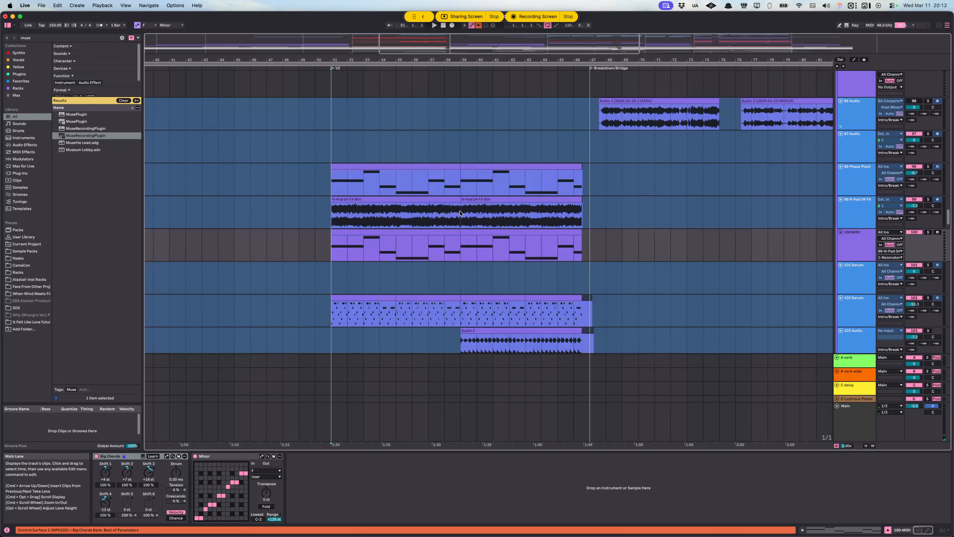
pyautogui.click(317, 145)
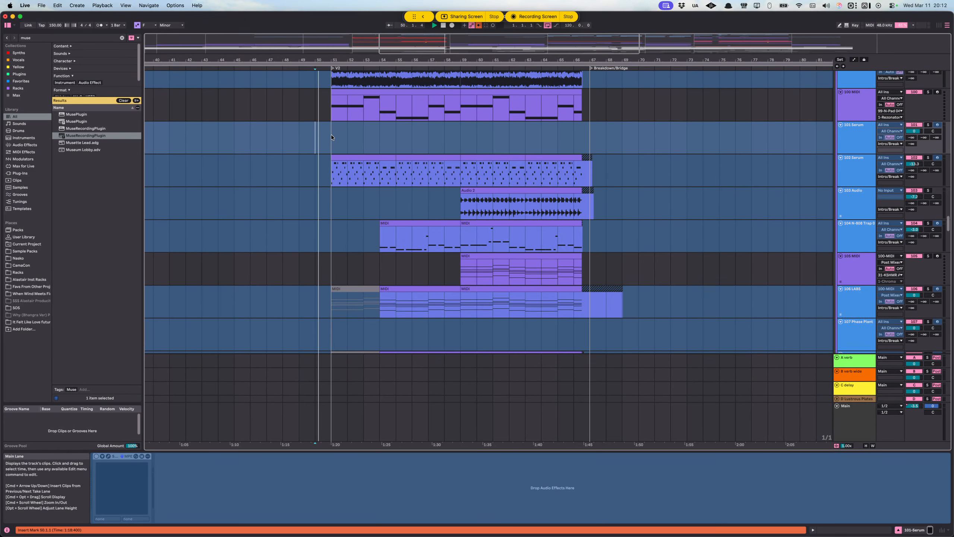
pyautogui.scroll(-11, 500, 176)
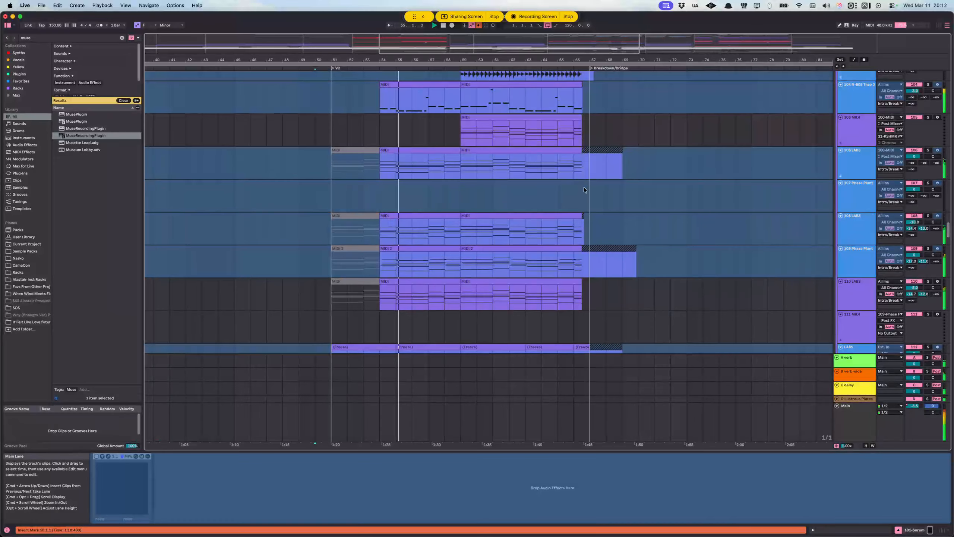
pyautogui.scroll(5, 545, 162)
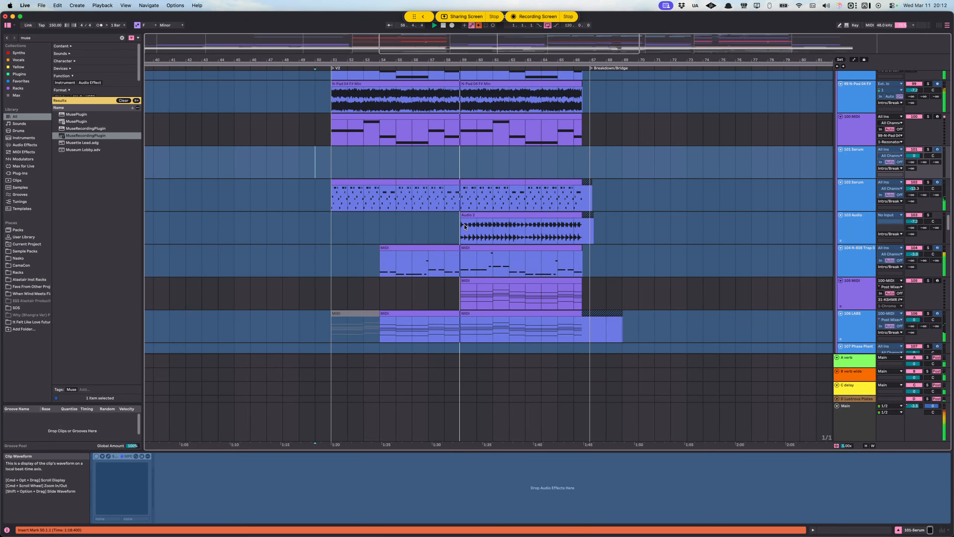
pyautogui.hscroll(3, 513, 233)
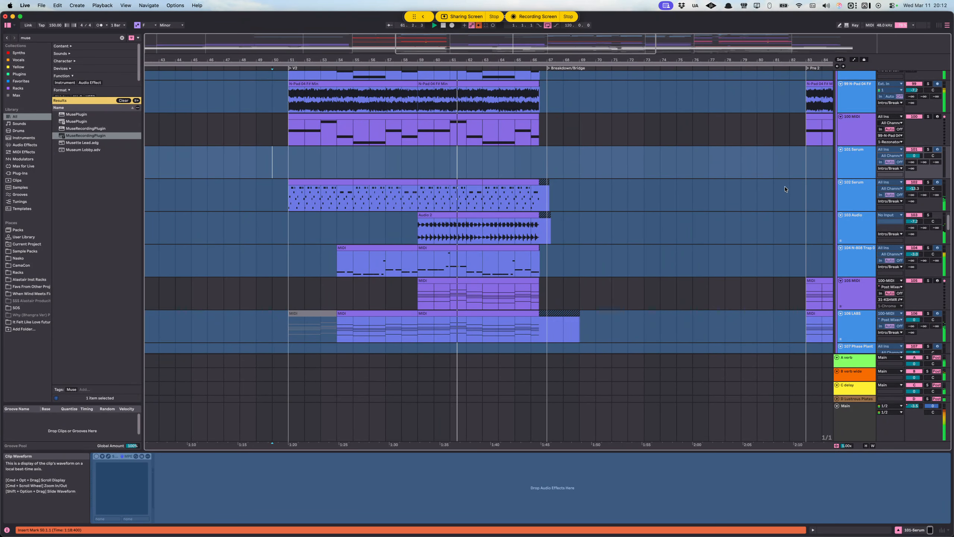
# Step: Stop playback and solo the Intro/Break group
pyautogui.scroll(10, 780, 184)
pyautogui.scroll(8, 858, 196)
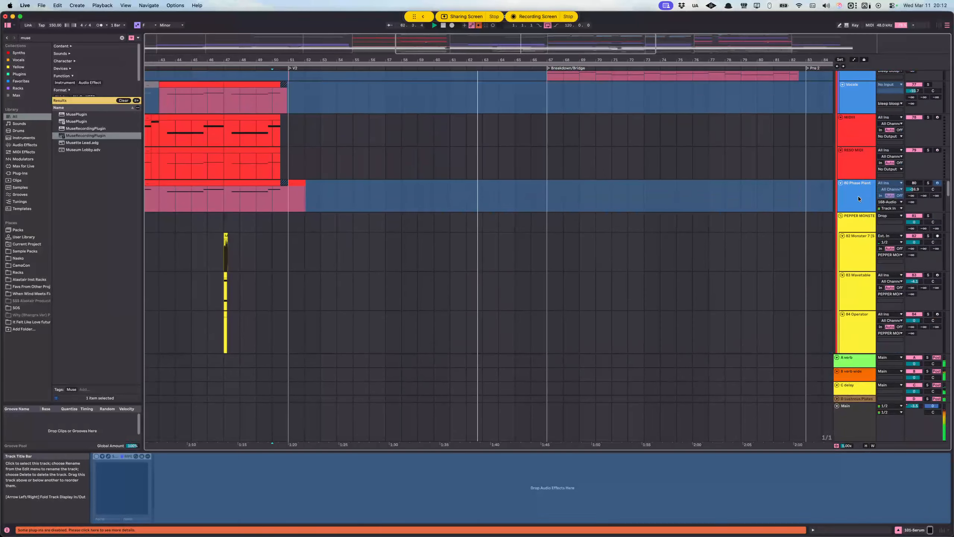
pyautogui.press('space')
pyautogui.scroll(4, 858, 196)
pyautogui.scroll(-12, 858, 195)
pyautogui.scroll(6, 850, 152)
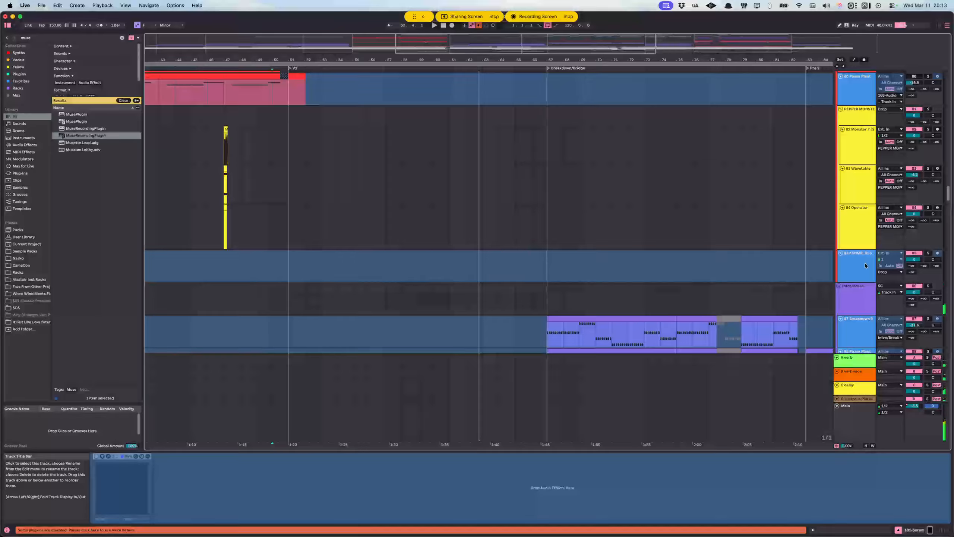
pyautogui.click(866, 296)
pyautogui.click(928, 285)
# Step: Play the soloed Intro/Break group from 56.1.1 and examine its V2 layers
pyautogui.scroll(-4, 419, 291)
pyautogui.scroll(-12, 419, 289)
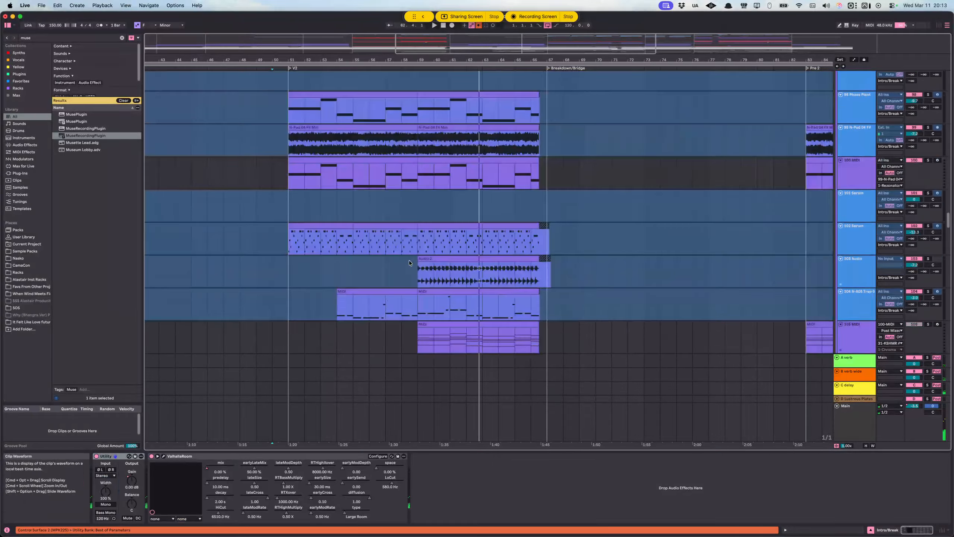
pyautogui.click(375, 198)
pyautogui.press('space')
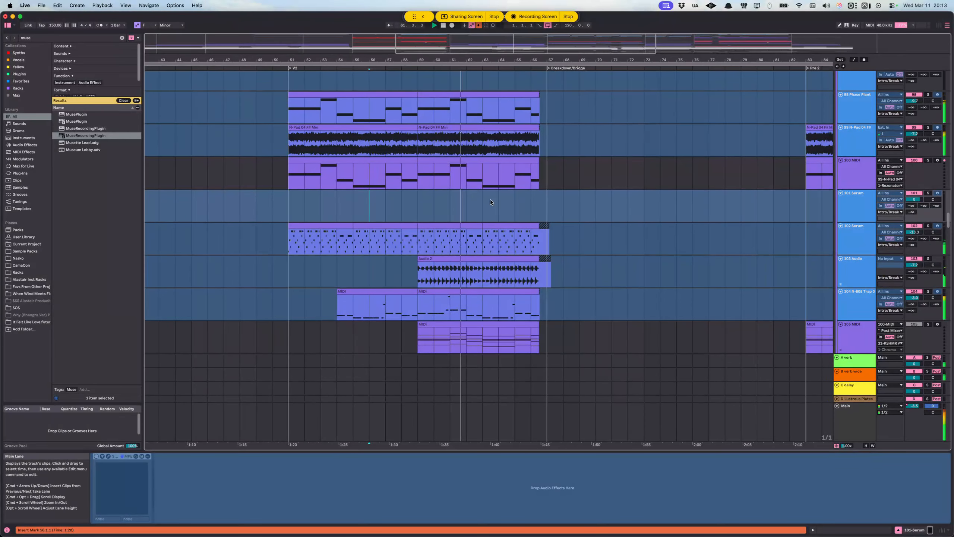
pyautogui.press('space')
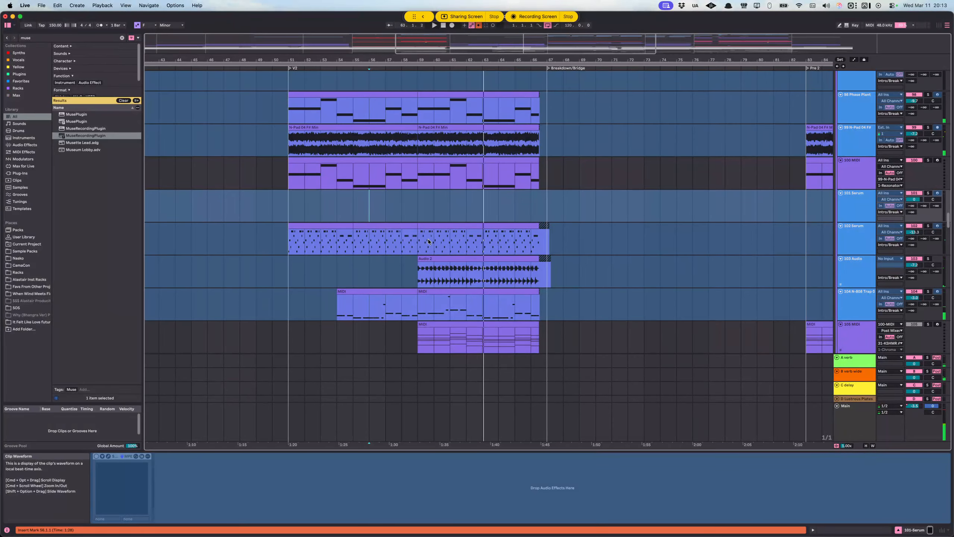
pyautogui.scroll(-4, 426, 247)
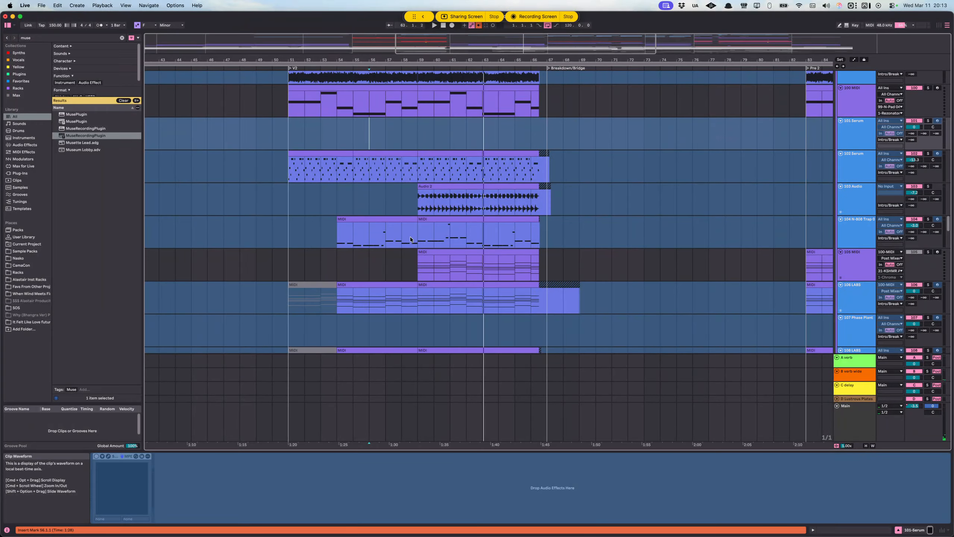
# Step: Highlight the second half of V2, up to the Breakdown/Bridge marker, across the Intro/Break layers from 103-Audio down
pyautogui.click(417, 209)
pyautogui.scroll(-5, 436, 229)
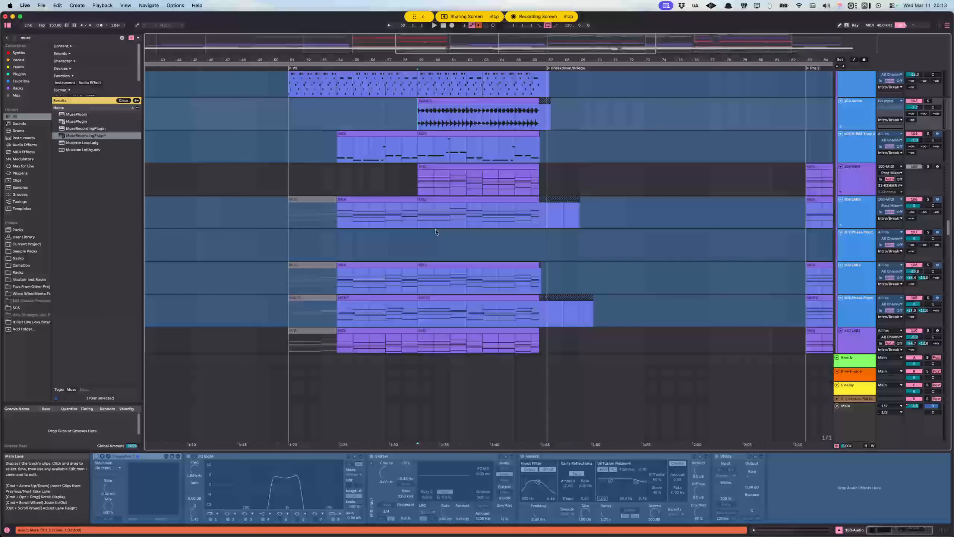
pyautogui.scroll(-6, 439, 231)
pyautogui.click(420, 175)
pyautogui.moveTo(418, 113); pyautogui.dragTo(550, 335)
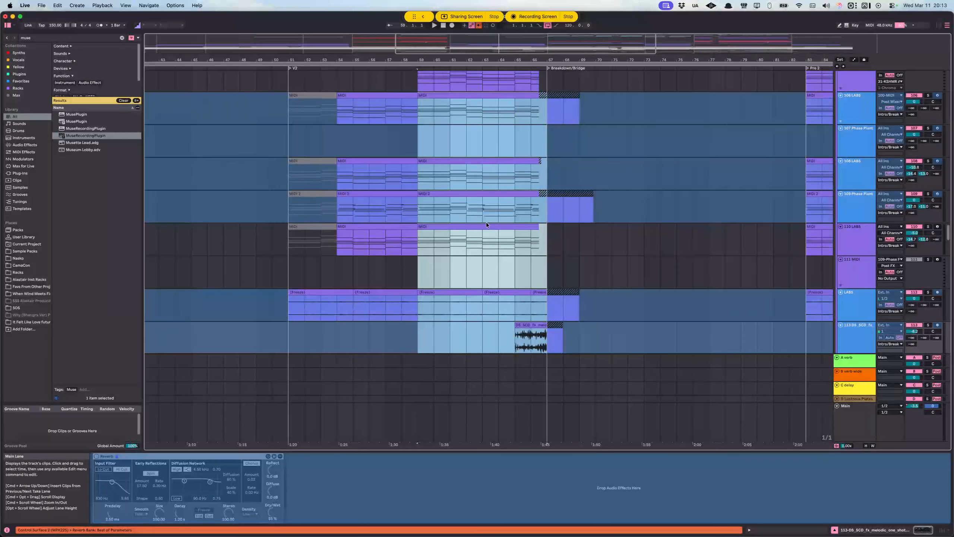
# Step: Inspect the 105-MIDI and 104 trap bass layers and select 103-Audio from 59.1.1 to 67.1.1
pyautogui.scroll(7, 585, 200)
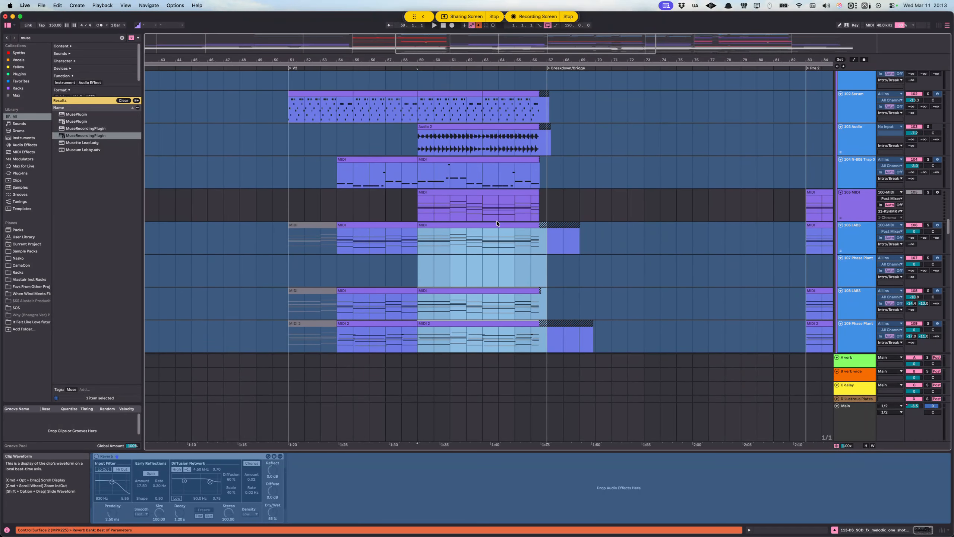
pyautogui.click(456, 220)
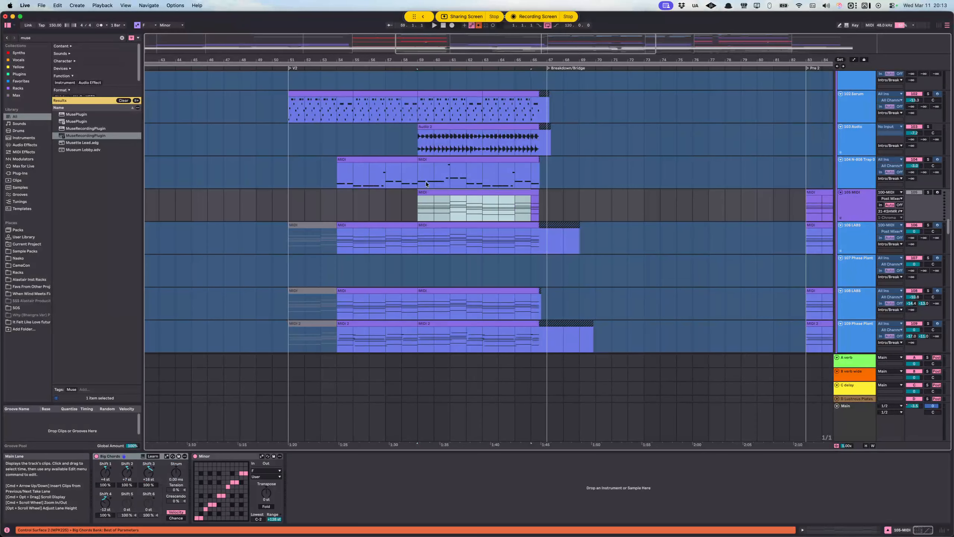
pyautogui.click(522, 182)
pyautogui.click(425, 144)
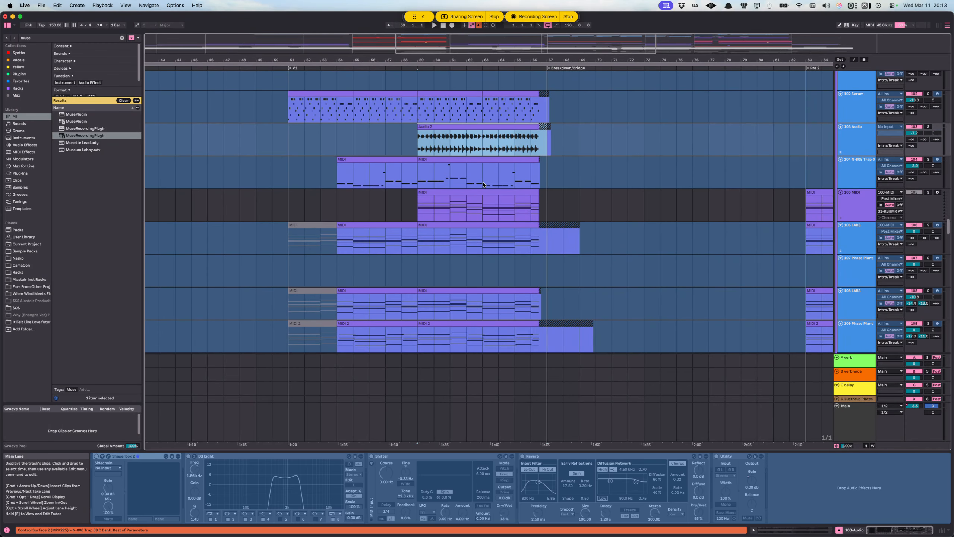
pyautogui.scroll(8, 481, 182)
pyautogui.scroll(-8, 468, 194)
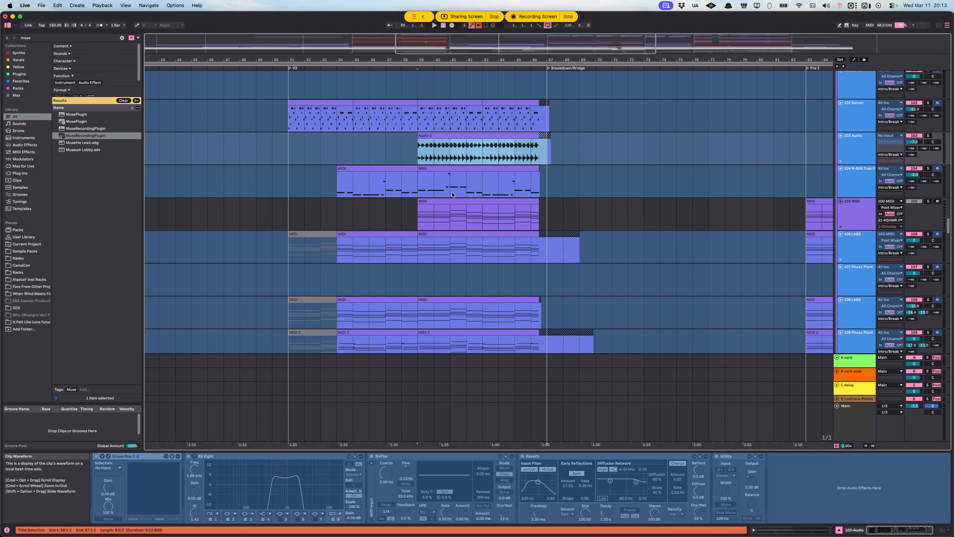
# Step: Play the Intro/Break layers from 64.1.1 into the melodic one-shot on track 113, and stop playback
pyautogui.scroll(-20, 452, 192)
pyautogui.hscroll(5, 474, 121)
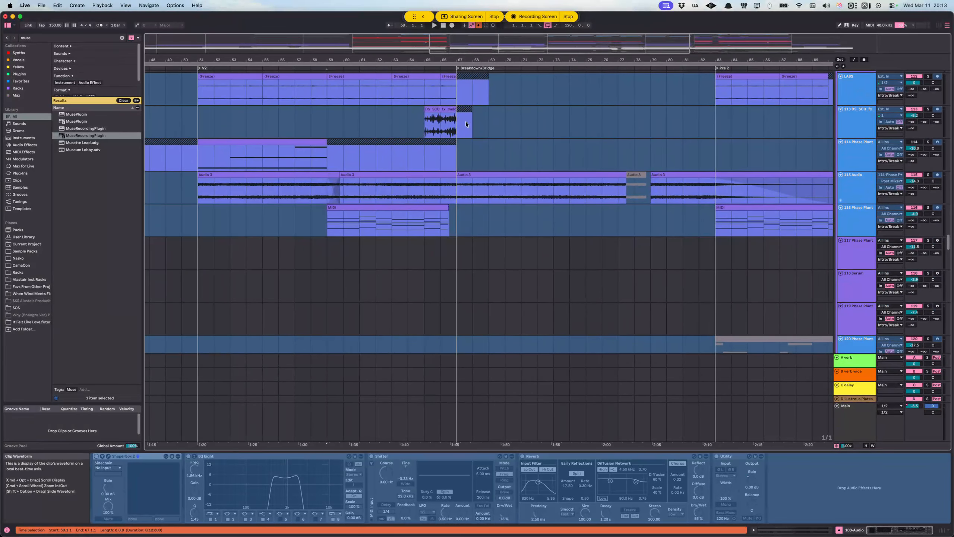
pyautogui.click(409, 126)
pyautogui.scroll(6, 784, 164)
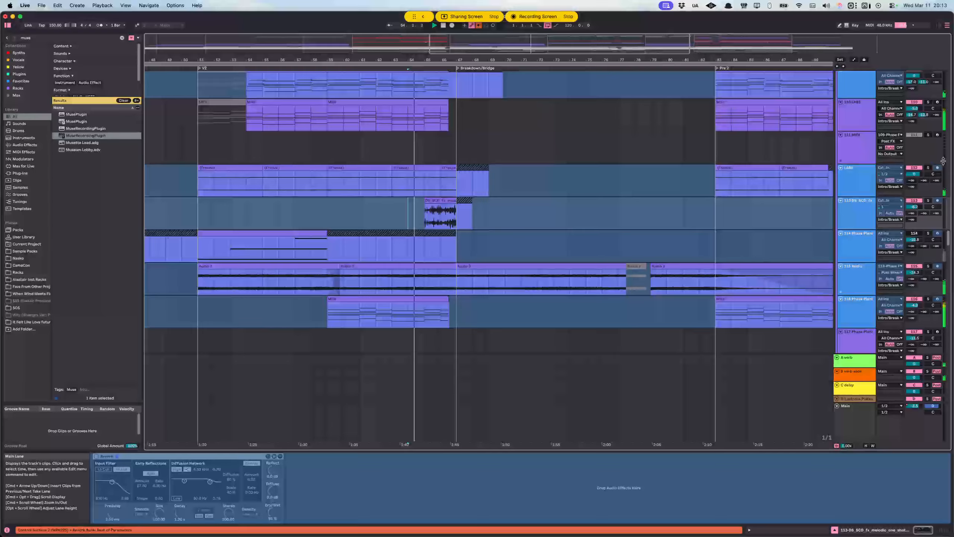
pyautogui.click(926, 168)
pyautogui.press('space')
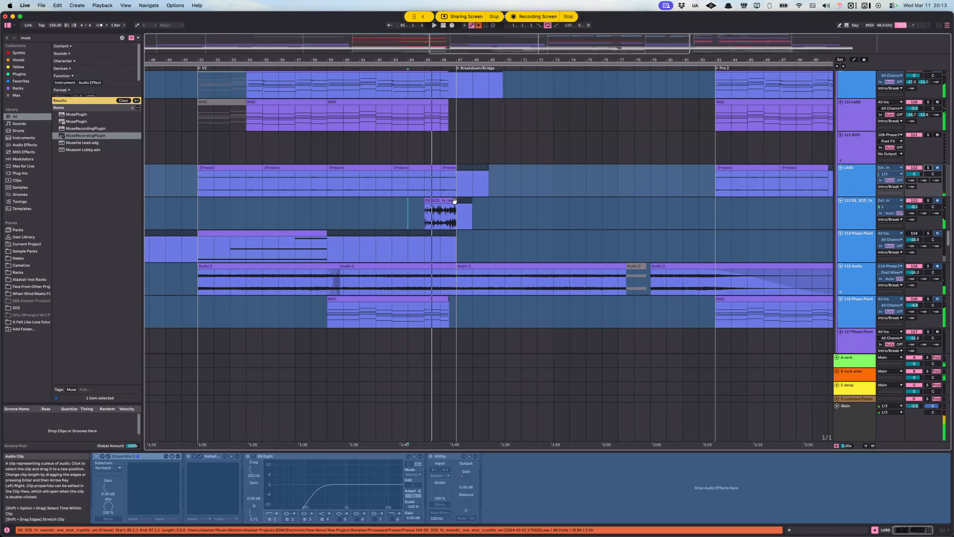
# Step: Compare the Intro and Breakdown/Bridge sections on 109-Phase Plant, highlighting bars 67.1.1 to 81.1.1
pyautogui.moveTo(462, 59); pyautogui.dragTo(481, 24)
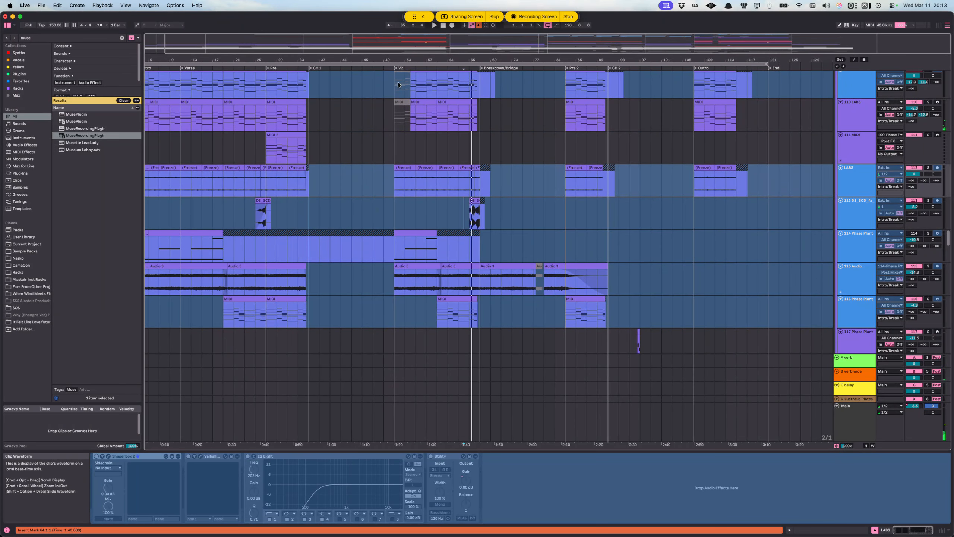
pyautogui.moveTo(445, 56); pyautogui.dragTo(462, 52)
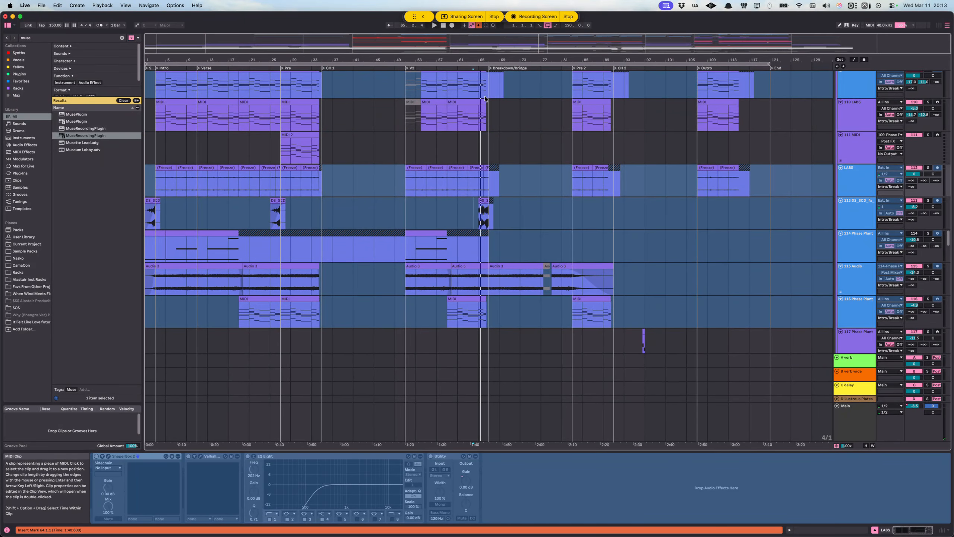
pyautogui.click(205, 100)
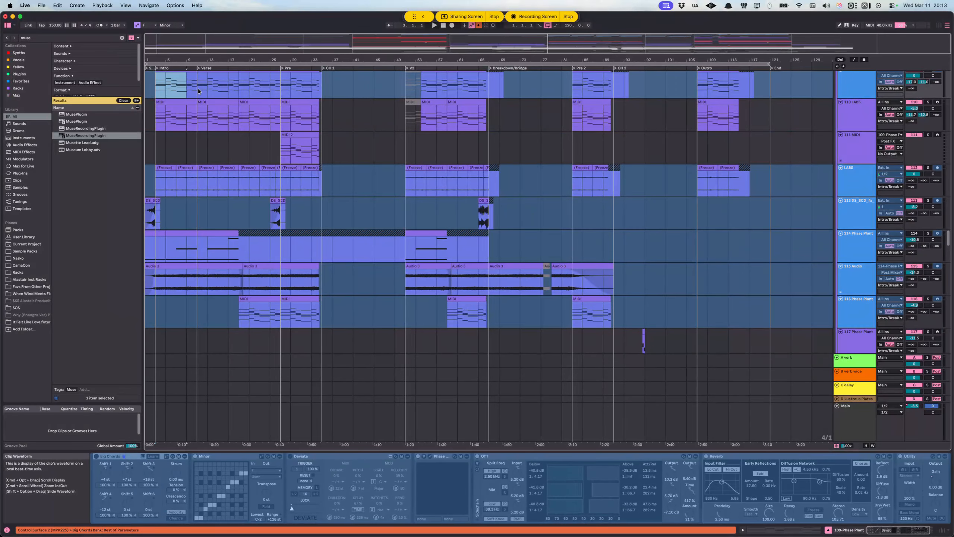
pyautogui.moveTo(207, 88); pyautogui.dragTo(564, 88)
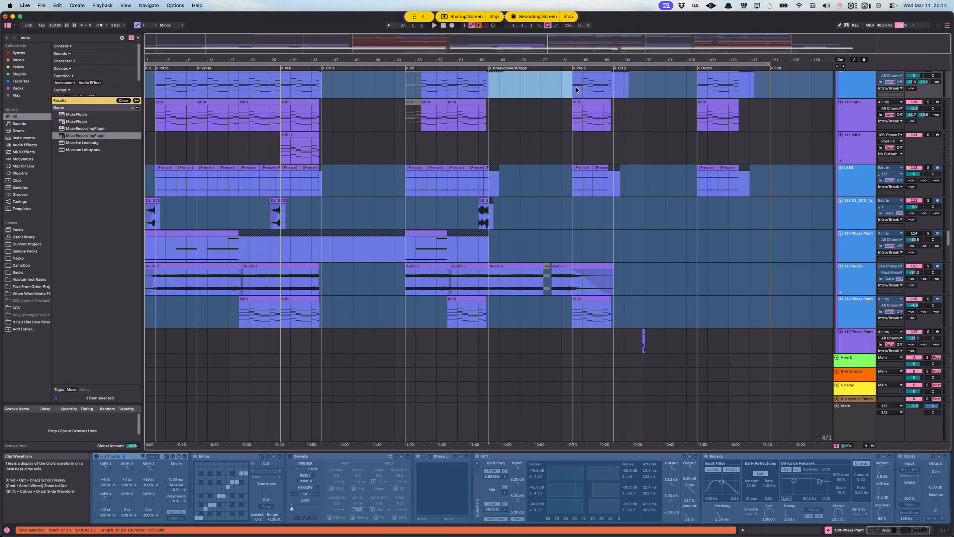
# Step: Play the second half of V2 from 59.1.1 into the Breakdown/Bridge, following the Intro/Break layers down to track 114
pyautogui.click(422, 84)
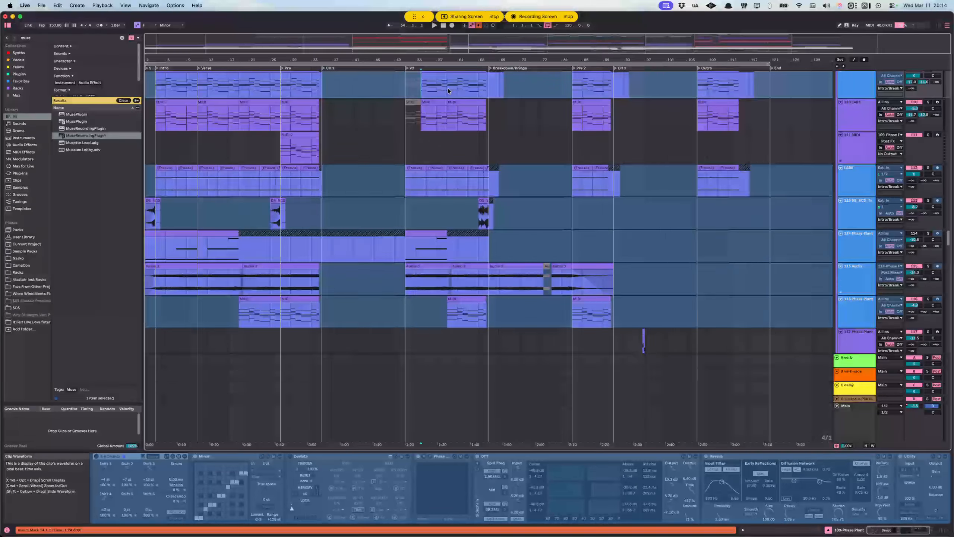
pyautogui.click(447, 92)
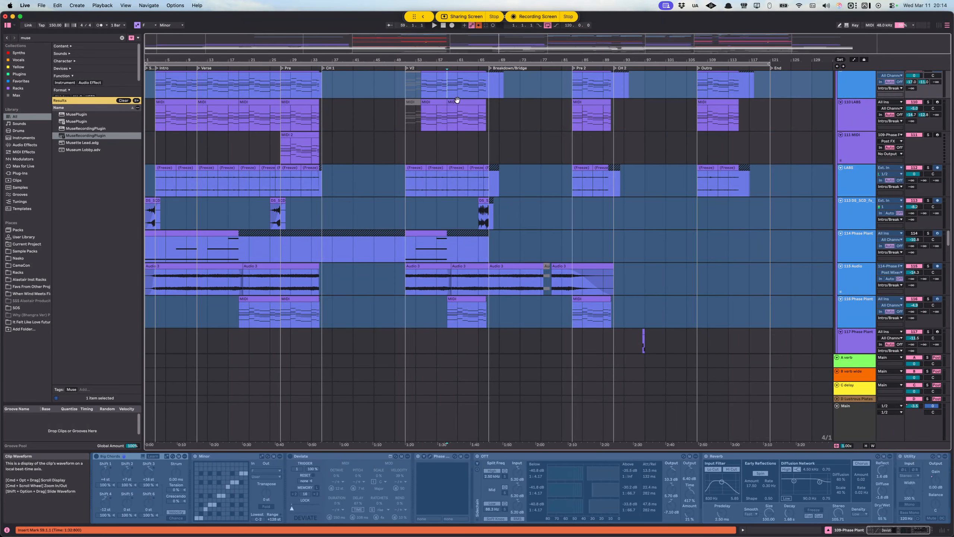
pyautogui.scroll(5, 456, 175)
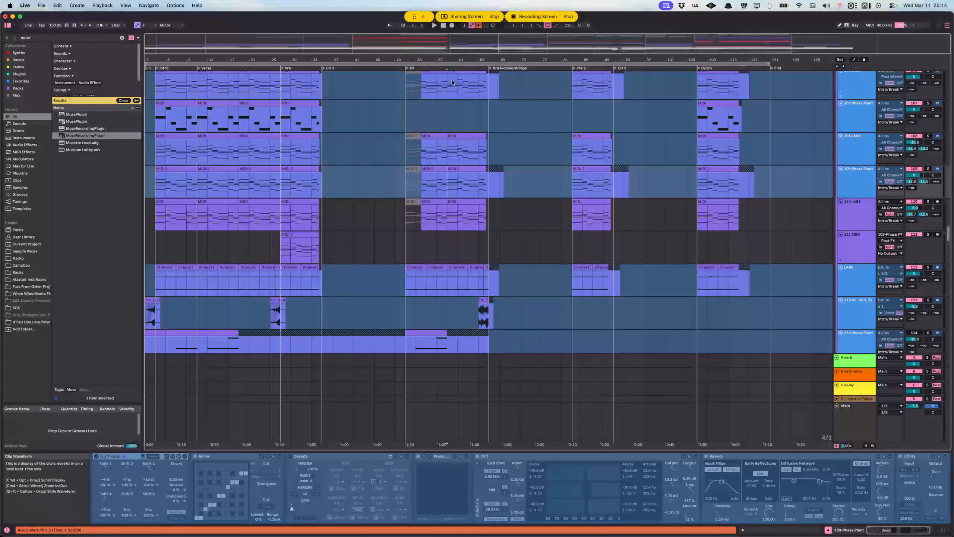
pyautogui.press('space')
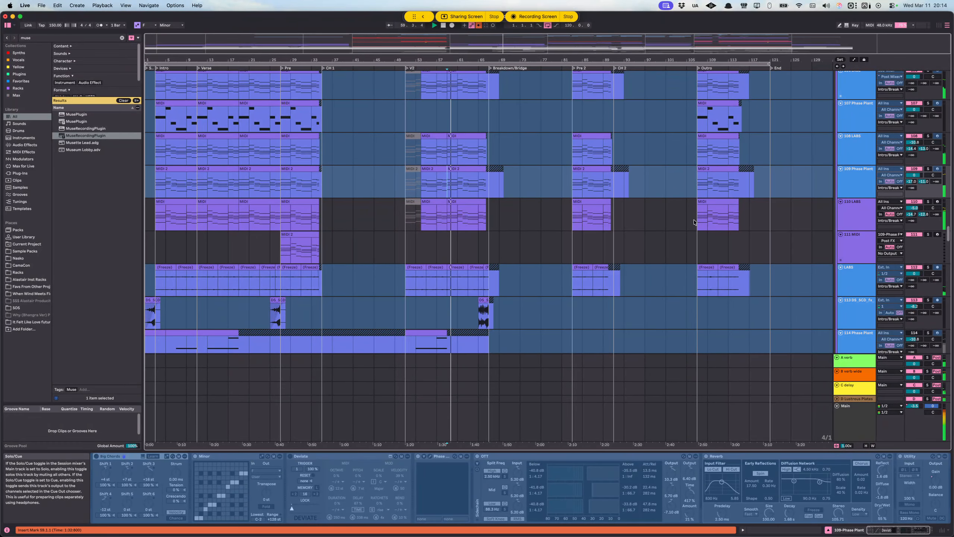
pyautogui.scroll(5, 451, 146)
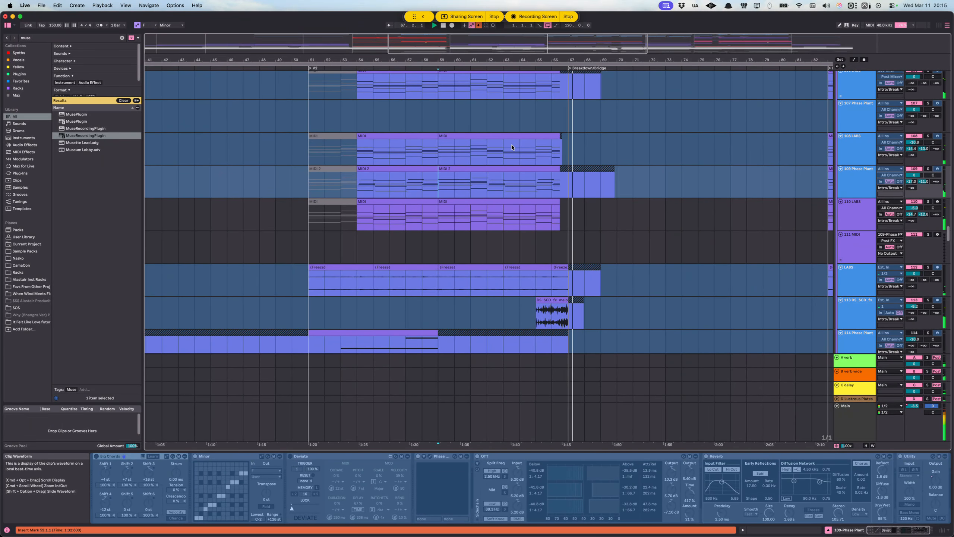
pyautogui.hscroll(5, 561, 188)
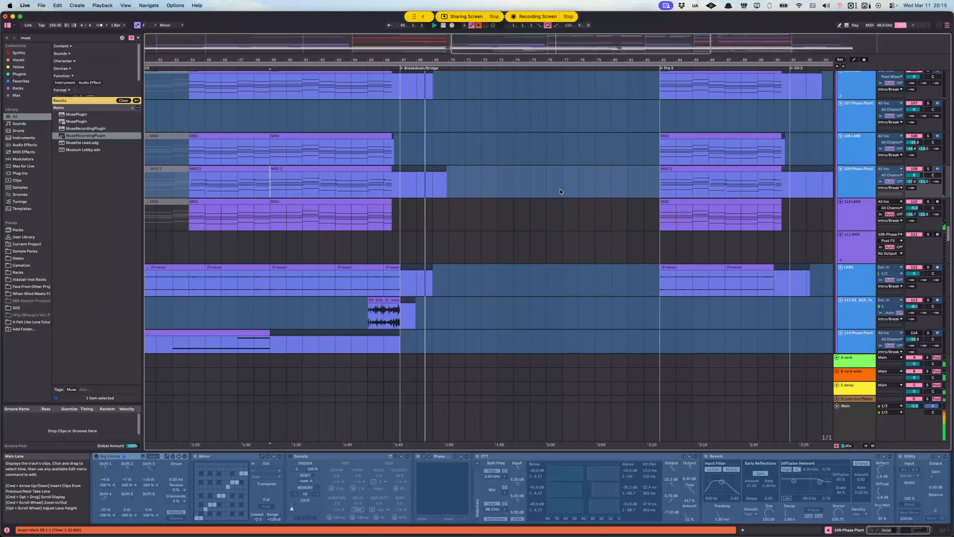
pyautogui.hscroll(2, 557, 188)
pyautogui.hscroll(-2, 459, 177)
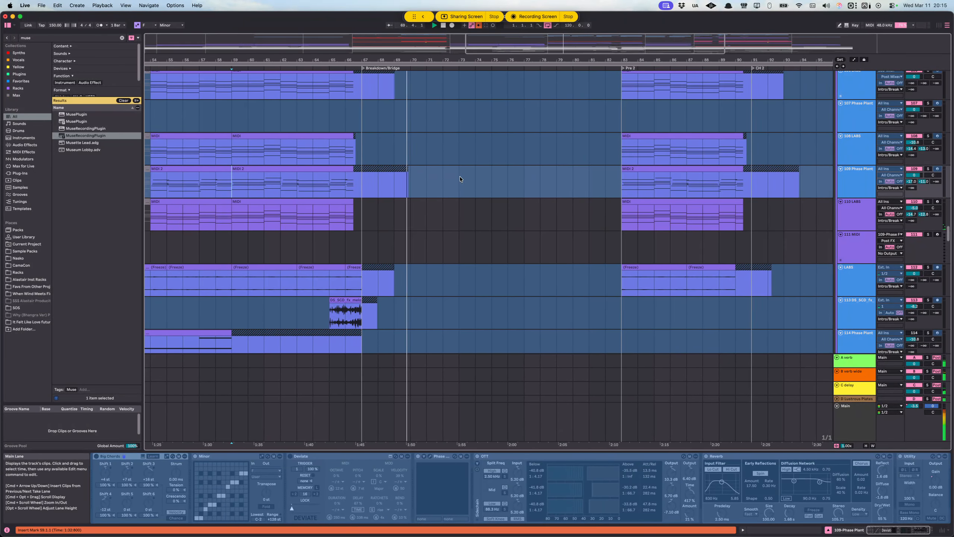
# Step: Highlight the Breakdown/Bridge from 67.1.1 to 83.1.1 on 109-Phase Plant and briefly play its opening
pyautogui.moveTo(380, 186); pyautogui.dragTo(617, 184)
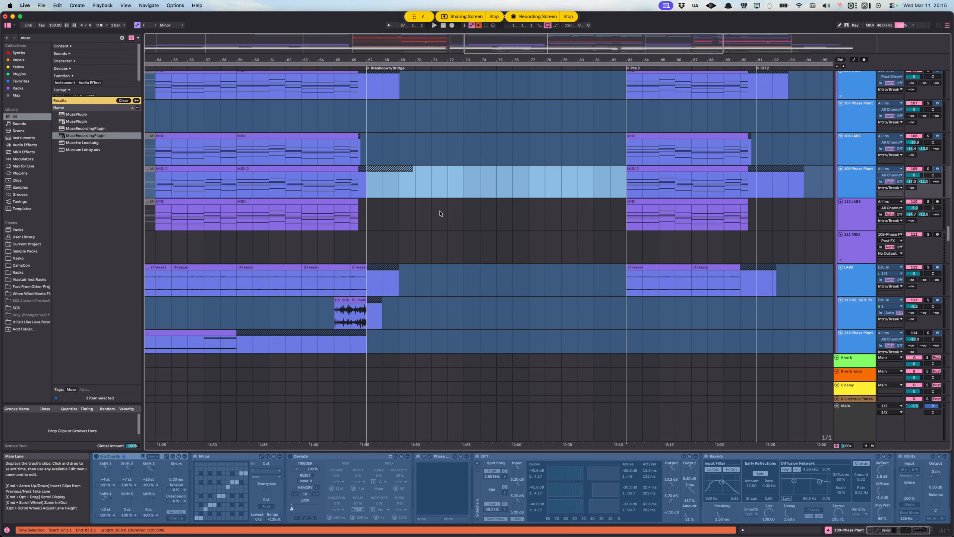
pyautogui.press('space')
pyautogui.scroll(-2, 338, 203)
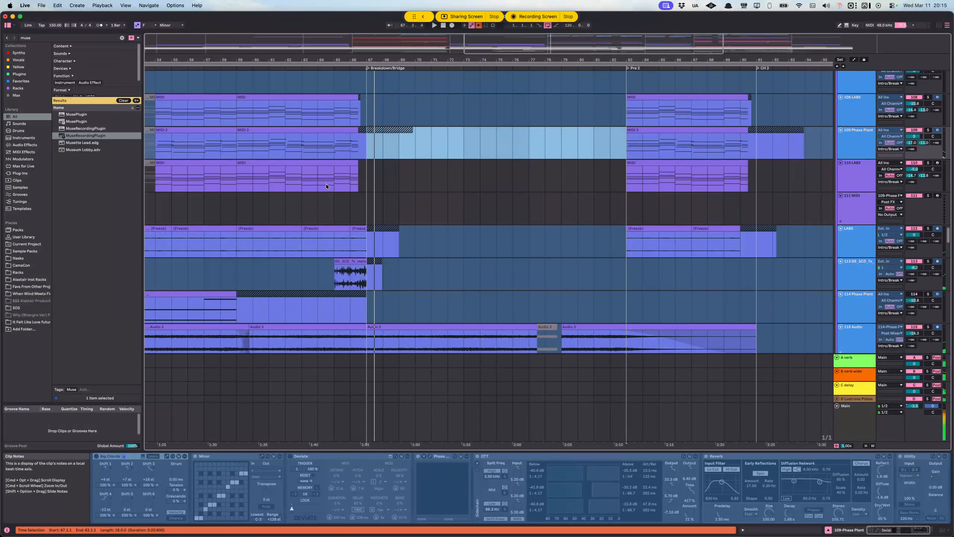
pyautogui.scroll(-4, 330, 182)
# Step: Revisit the V2 clips on 109-Phase Plant from 55.1.1 and place the insert marker at 66.1.1 on 106-LABS
pyautogui.click(219, 139)
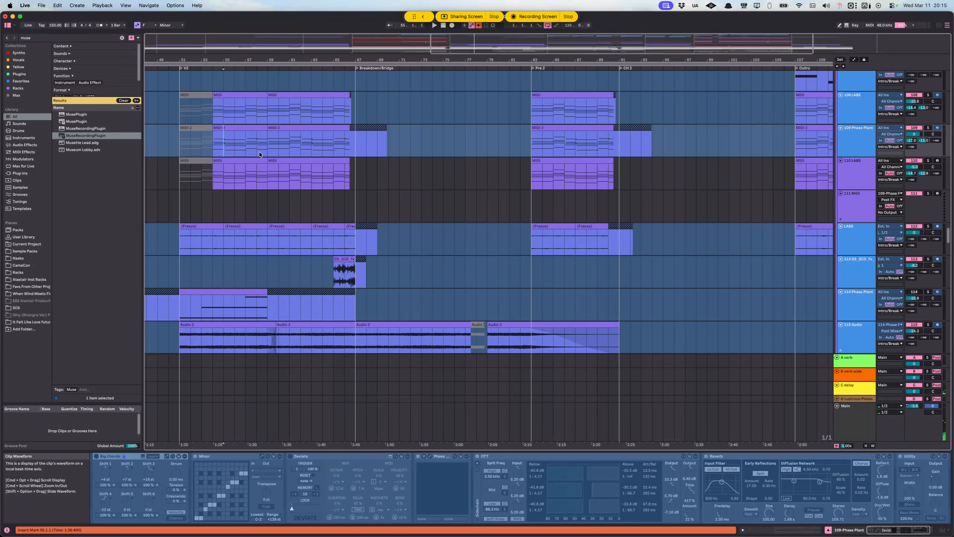
pyautogui.hscroll(-1, 303, 150)
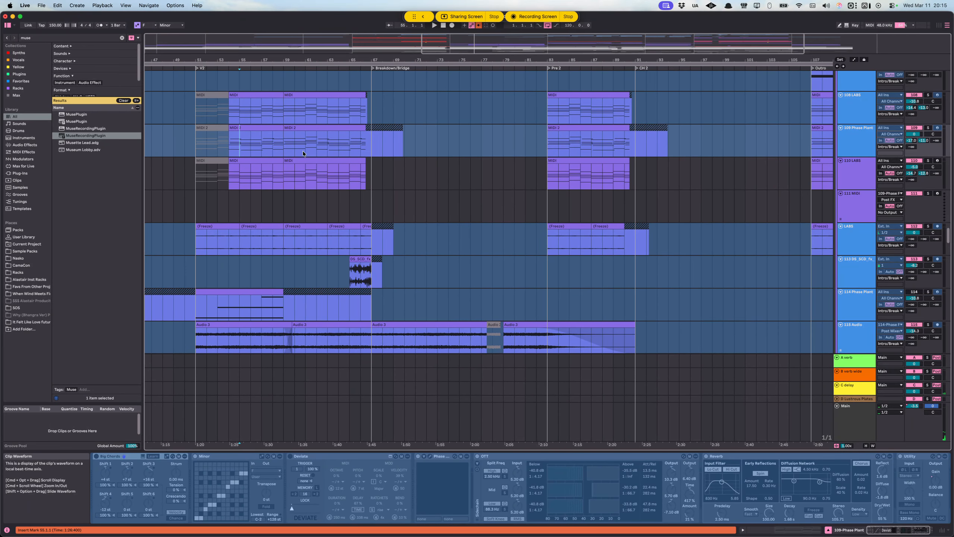
pyautogui.click(351, 147)
pyautogui.scroll(2, 386, 177)
pyautogui.scroll(2, 376, 174)
pyautogui.click(359, 165)
pyautogui.hscroll(3, 355, 167)
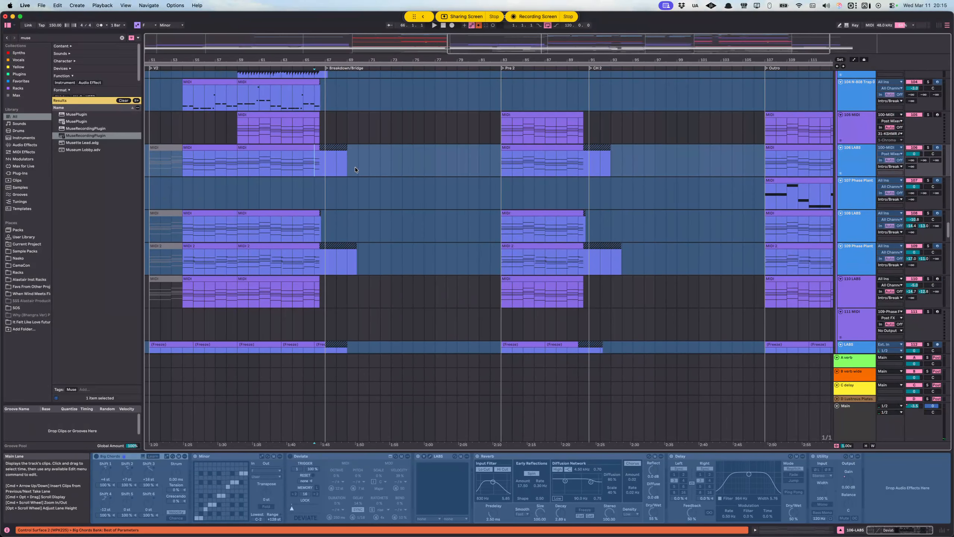
# Step: Highlight 103-Audio from 67.1.1 to 83.1.1 and compare it with the Breakdown/Bridge layers on the tracks above
pyautogui.scroll(3, 356, 173)
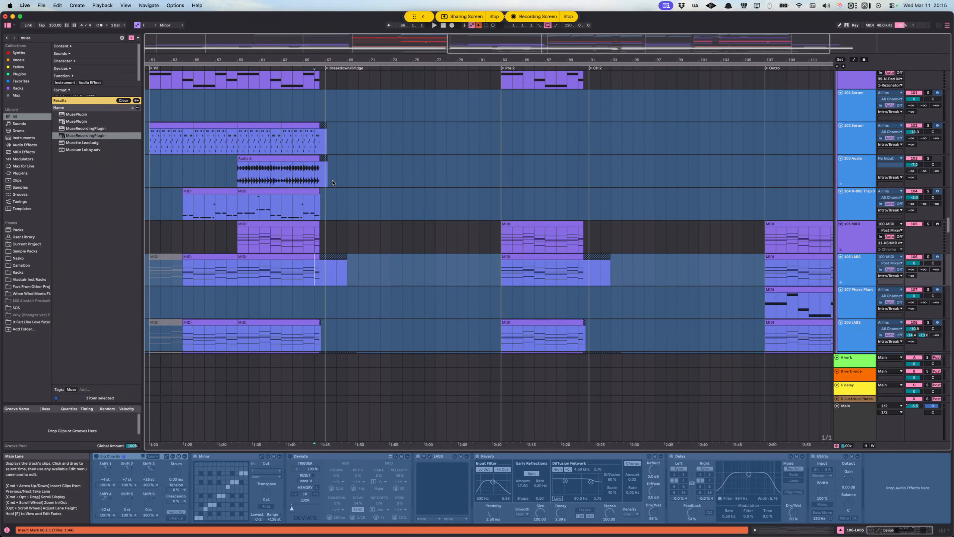
pyautogui.moveTo(333, 183); pyautogui.dragTo(503, 175)
pyautogui.scroll(7, 388, 189)
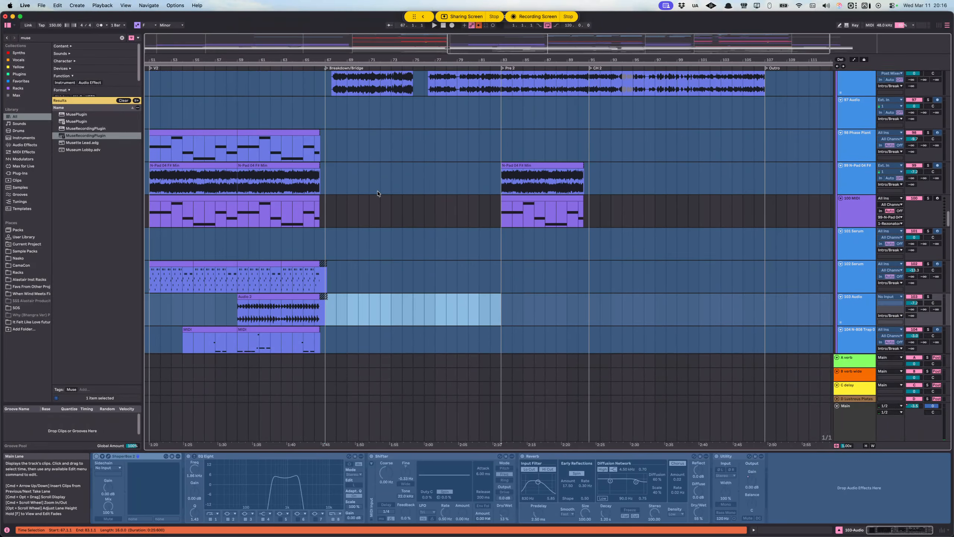
pyautogui.scroll(6, 345, 194)
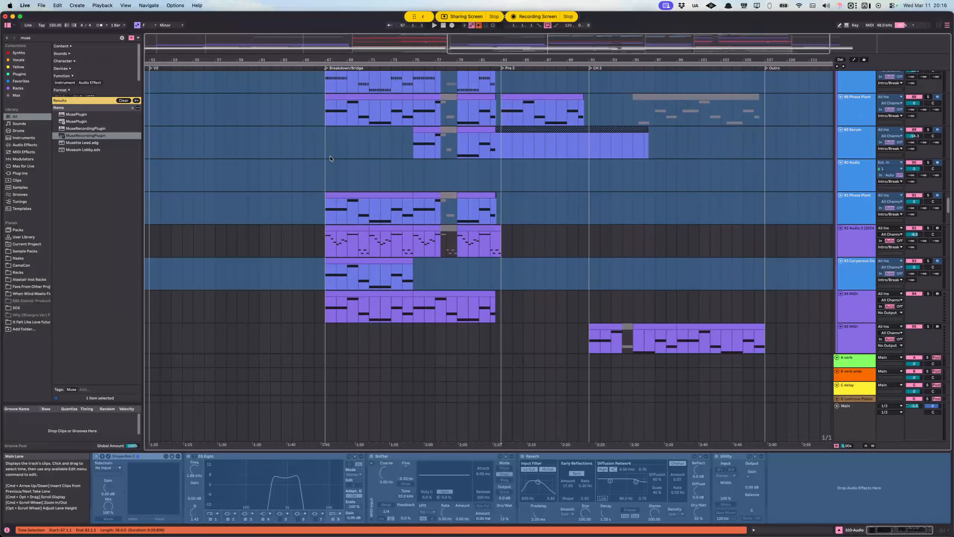
# Step: Place the insert marker at 67.1.1 on 89-Serum and examine the Breakdown/Bridge clips from track 87 to 96-Audio
pyautogui.click(330, 155)
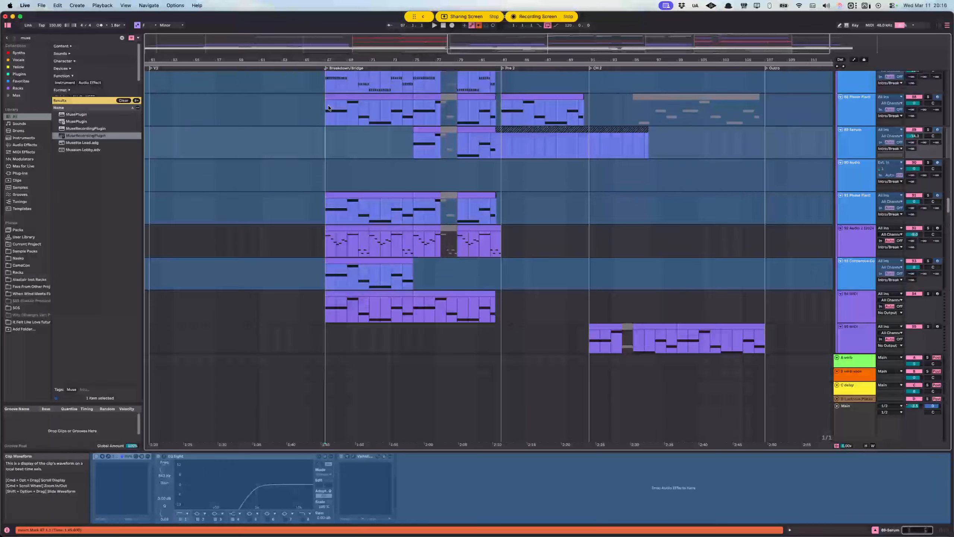
pyautogui.scroll(4, 352, 146)
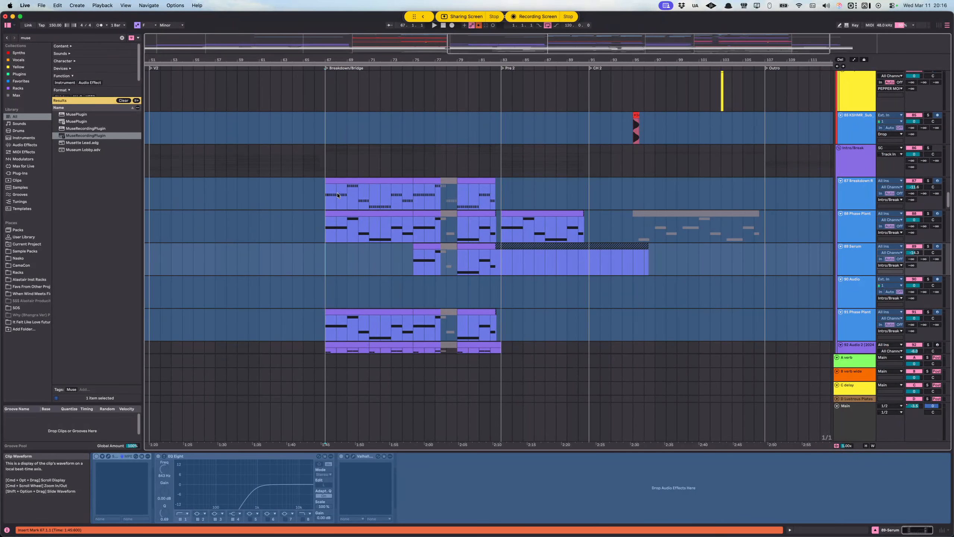
pyautogui.scroll(-7, 344, 194)
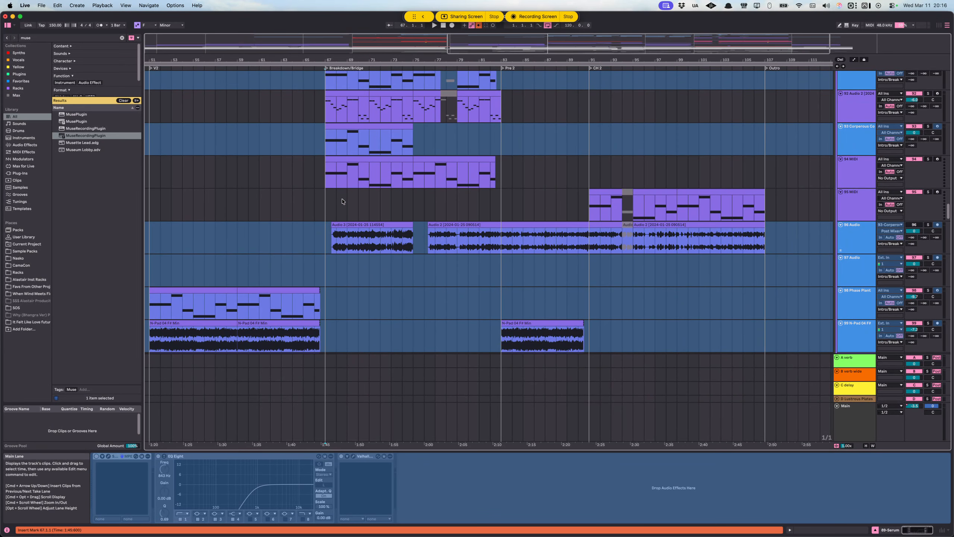
pyautogui.scroll(-4, 345, 195)
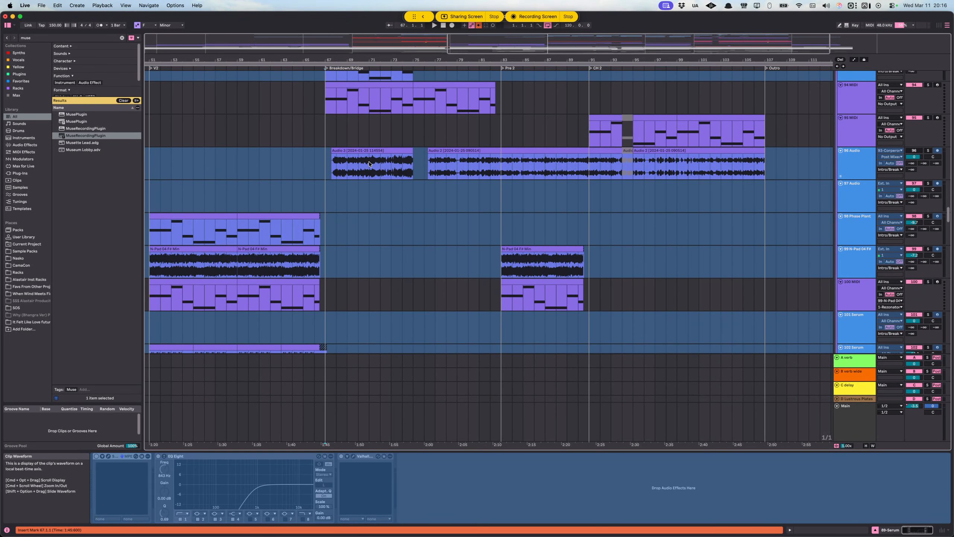
# Step: Play the Breakdown/Bridge from 71.1.1 on 96-Audio into its second audio clip, and stop playback
pyautogui.click(368, 162)
pyautogui.press('space')
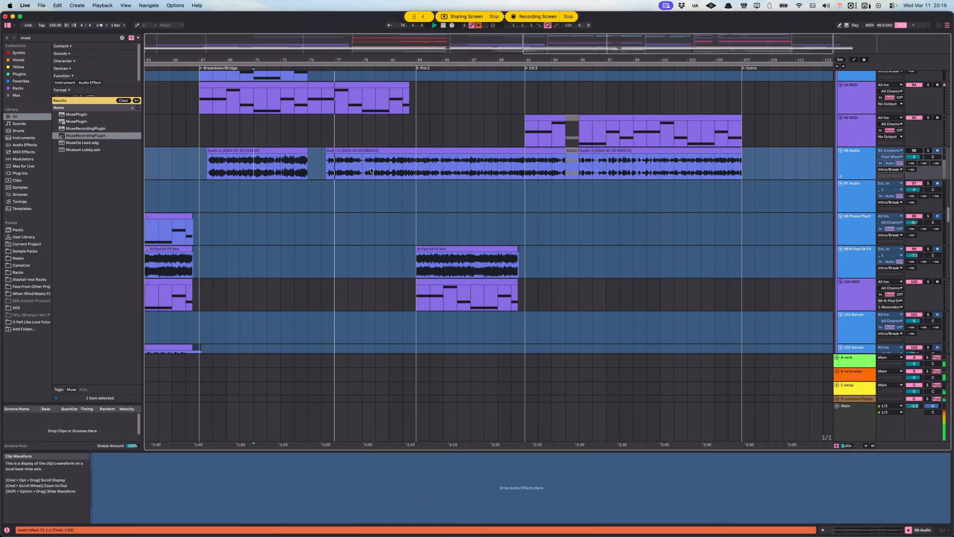
pyautogui.scroll(2, 343, 171)
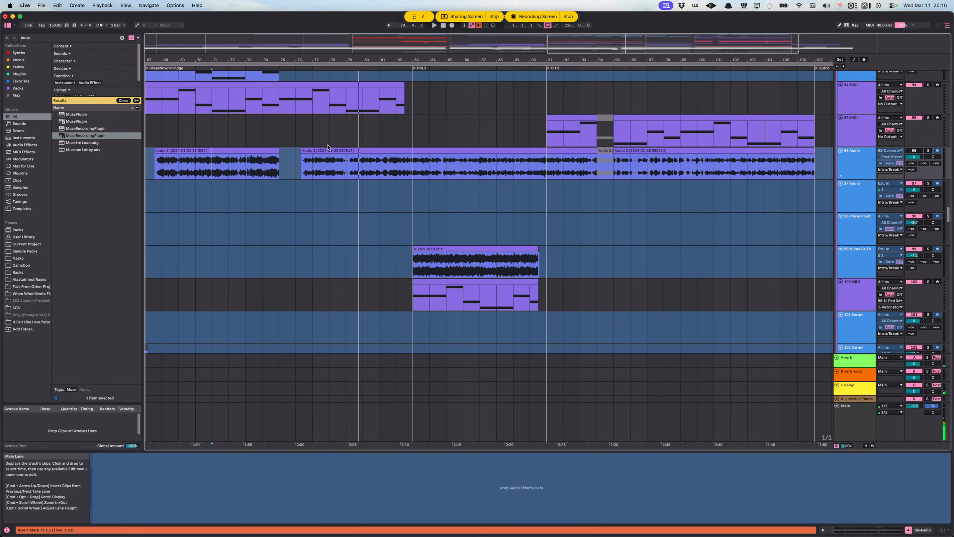
pyautogui.scroll(3, 332, 170)
pyautogui.scroll(-3, 349, 172)
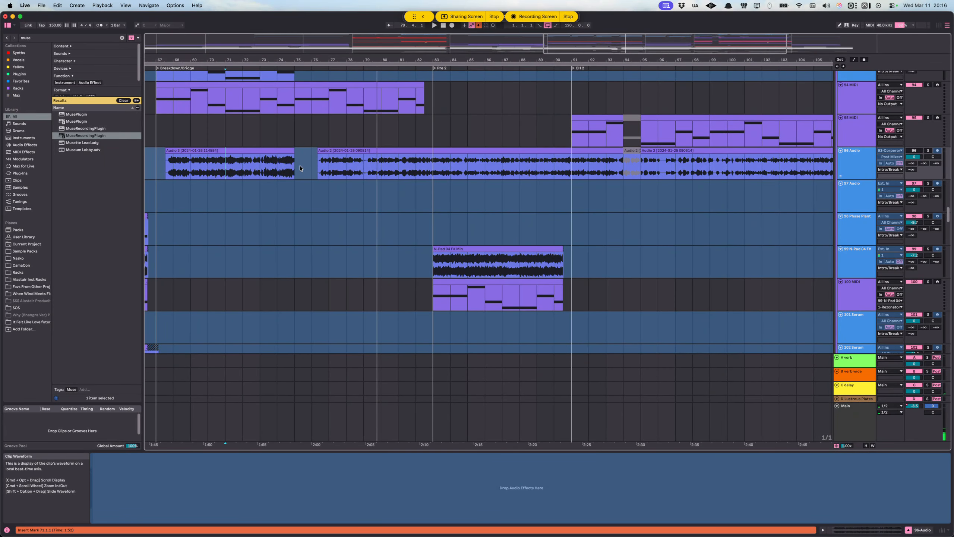
# Step: Highlight 96-Audio from 67.3.1 to 83.1.1, then bars 77.1.1 to 80.1.1, and play from 79.1.1 into Pre 2
pyautogui.moveTo(154, 164)
pyautogui.mouseDown()
pyautogui.moveTo(418, 165)
pyautogui.moveTo(166, 165)
pyautogui.mouseUp()
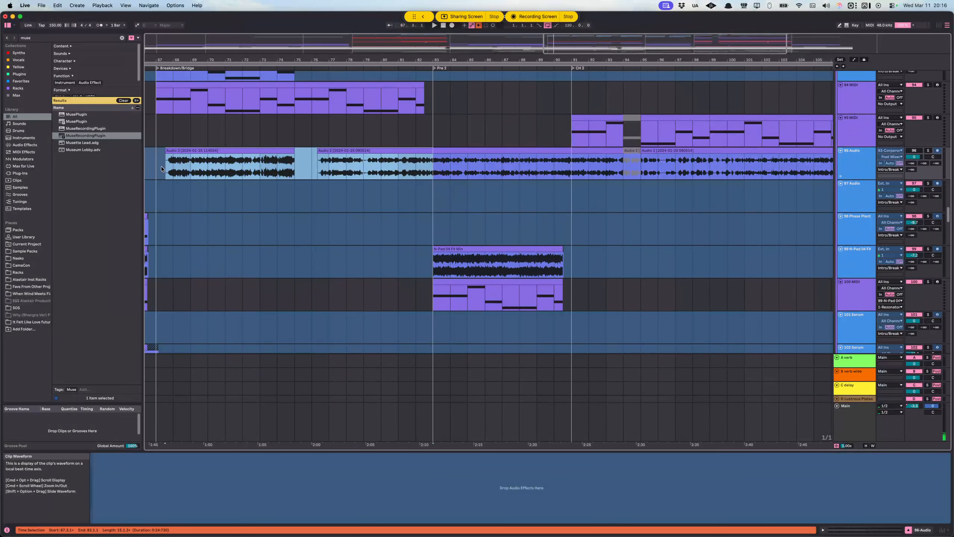
pyautogui.moveTo(329, 164); pyautogui.dragTo(377, 167)
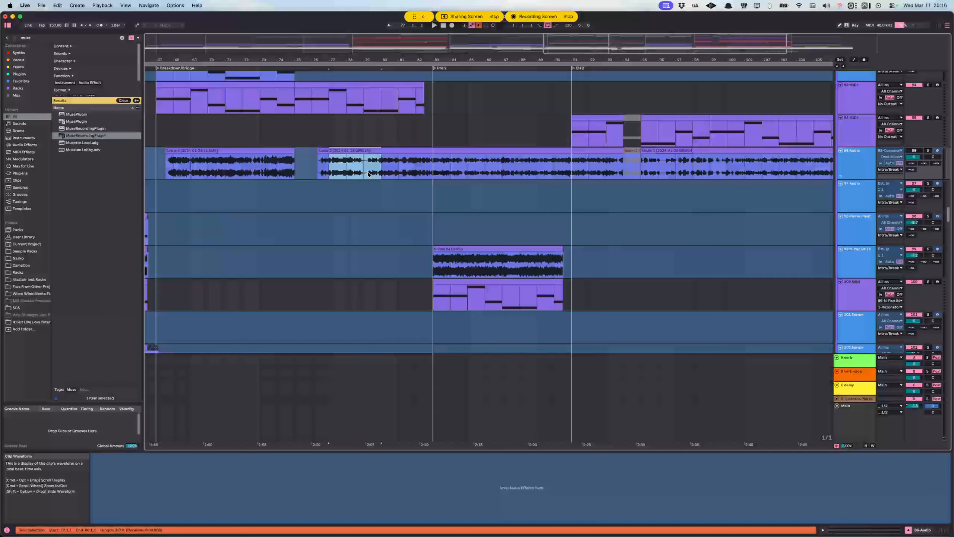
pyautogui.click(318, 168)
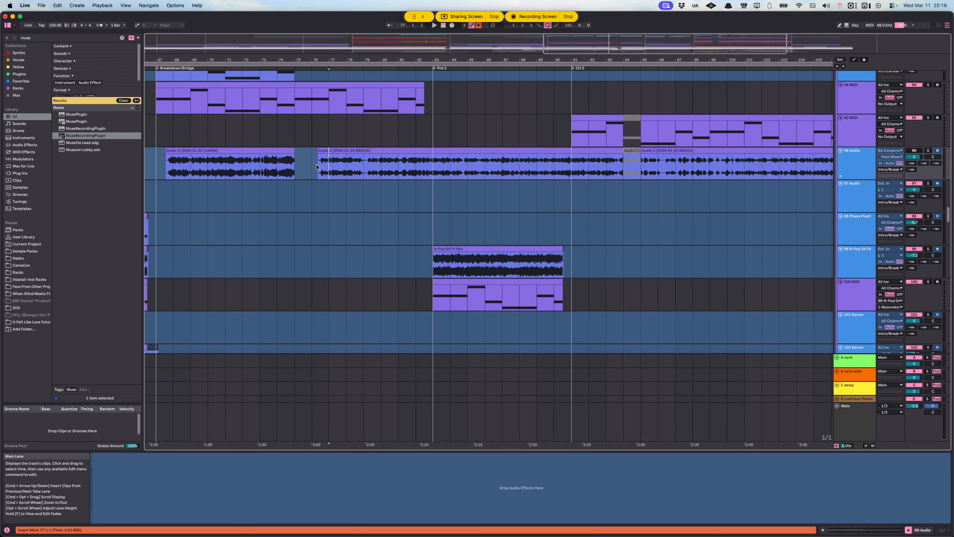
pyautogui.click(364, 162)
pyautogui.press('space')
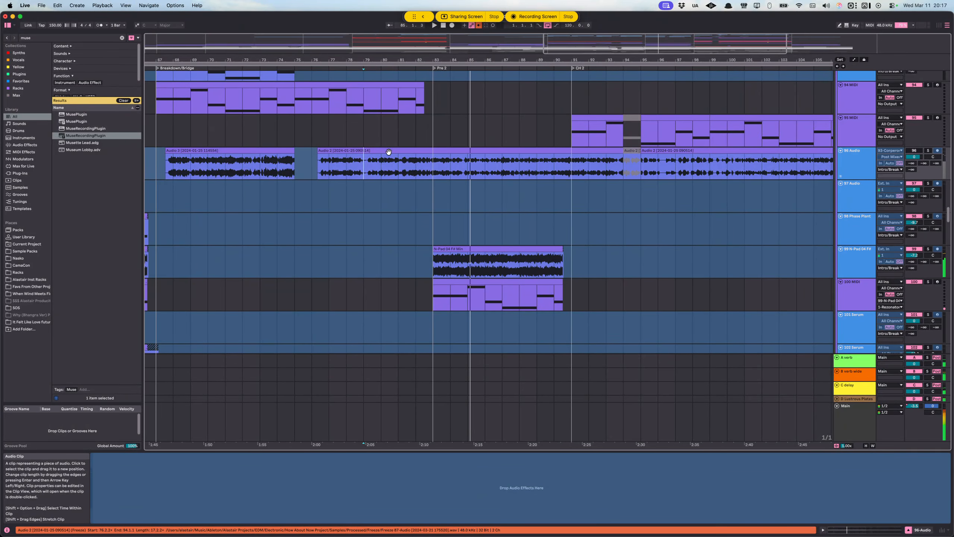
# Step: Go up through the Drop group to the upper Bass 2 track and start playback from 82.1.1, just before Pre 2
pyautogui.scroll(10, 479, 202)
pyautogui.scroll(15, 478, 204)
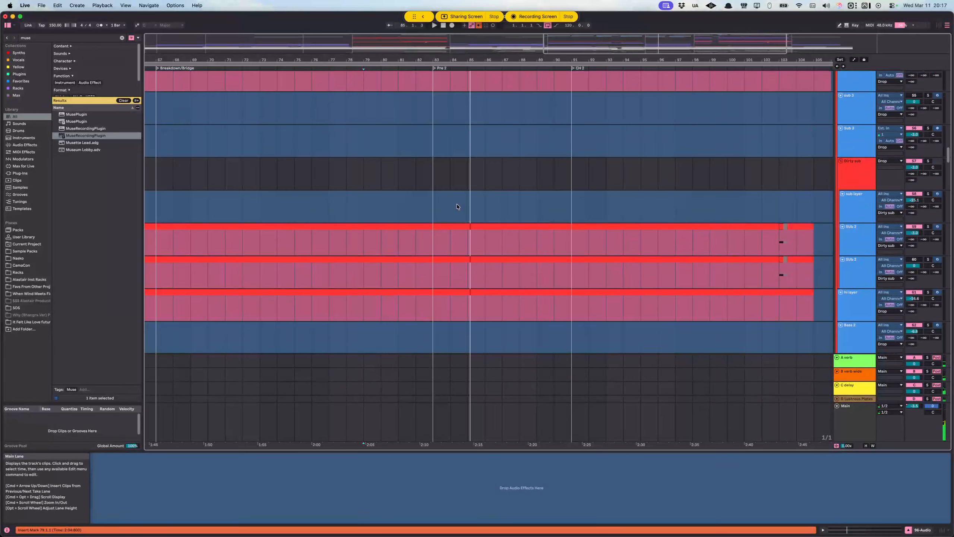
pyautogui.scroll(8, 456, 211)
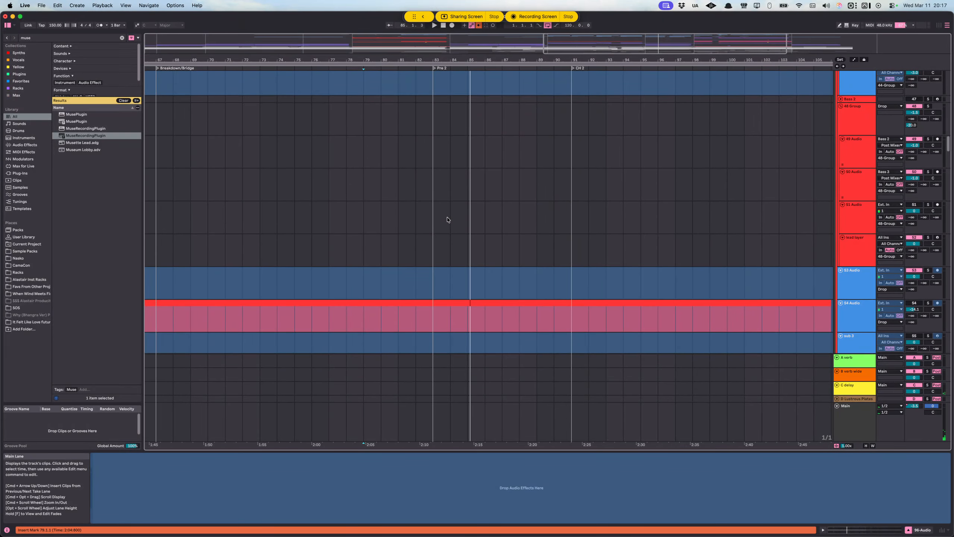
pyautogui.scroll(5, 447, 222)
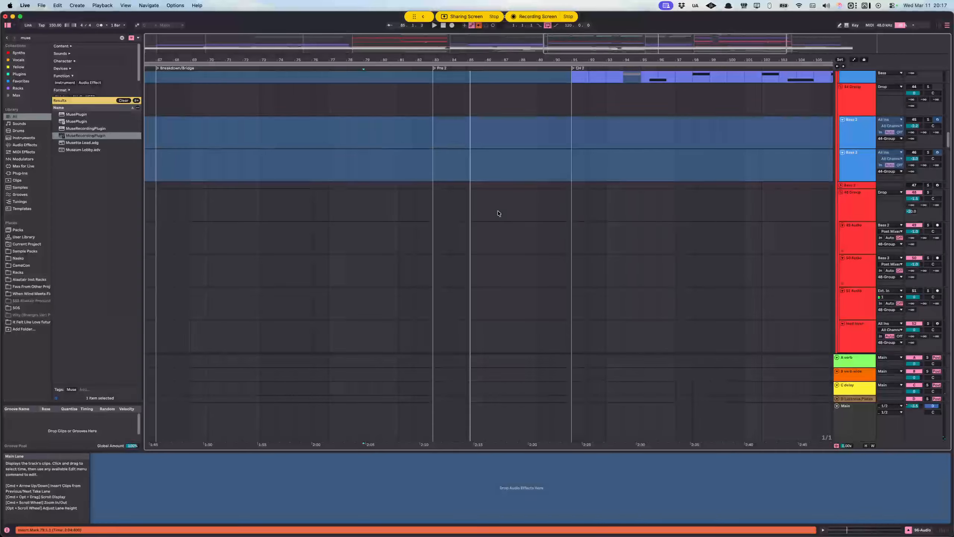
pyautogui.click(433, 123)
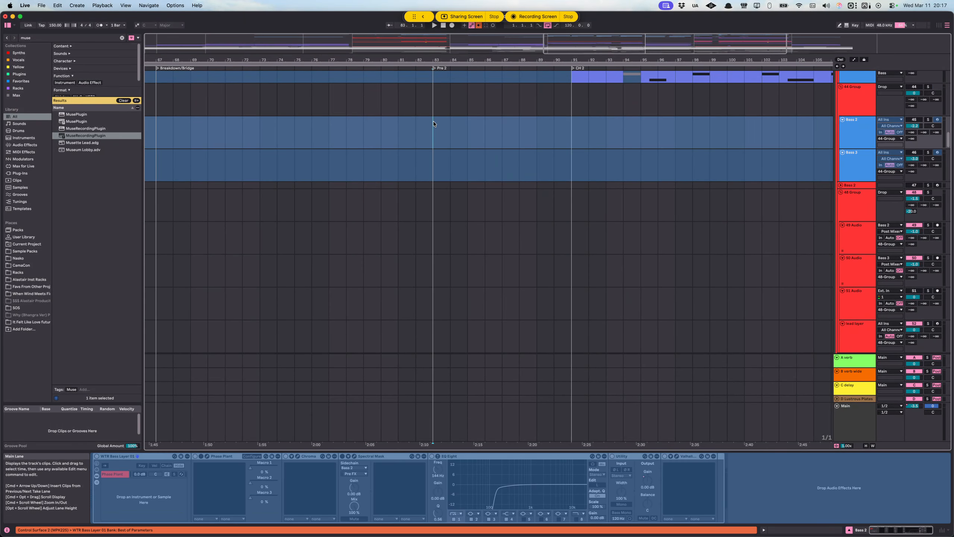
pyautogui.click(416, 132)
pyautogui.press('space')
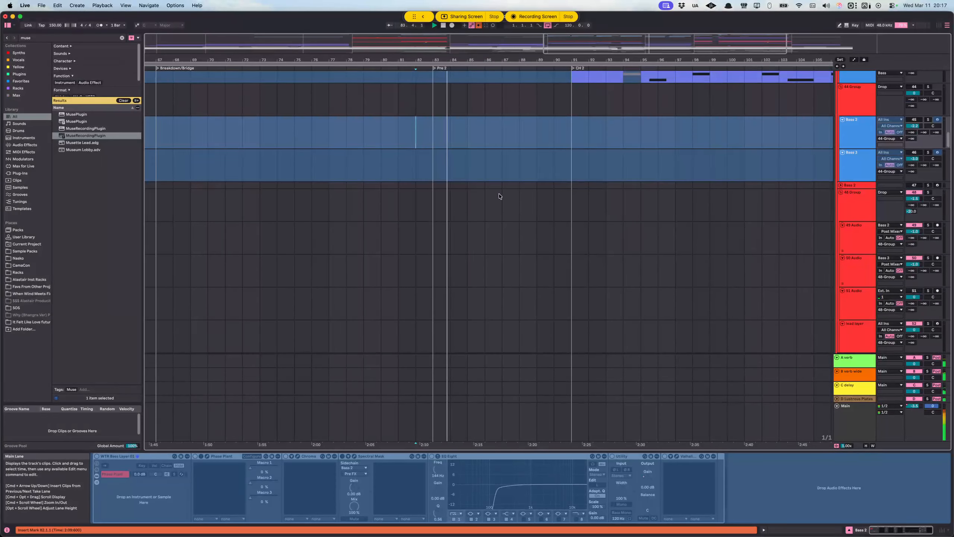
# Step: Follow the playback through Pre 2 into CH 2 across the Drums group's loops, snare buildups and Kick & Snare tracks
pyautogui.scroll(10, 503, 192)
pyautogui.scroll(15, 480, 185)
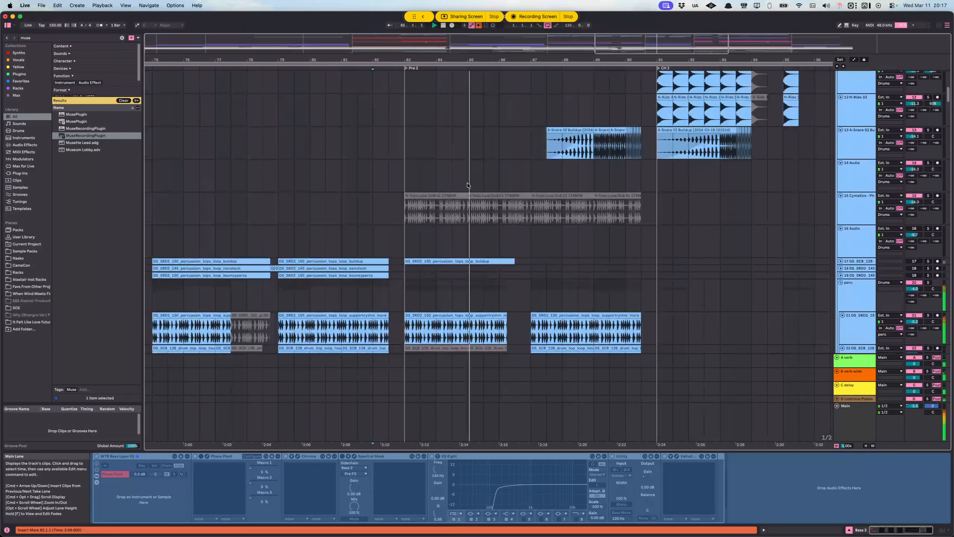
pyautogui.scroll(3, 526, 186)
pyautogui.hscroll(3, 525, 187)
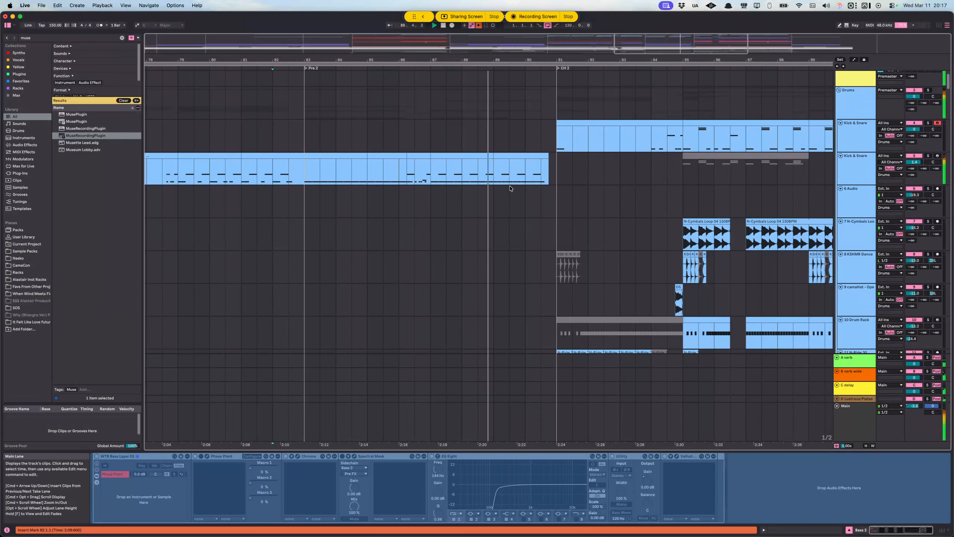
pyautogui.hscroll(9, 488, 203)
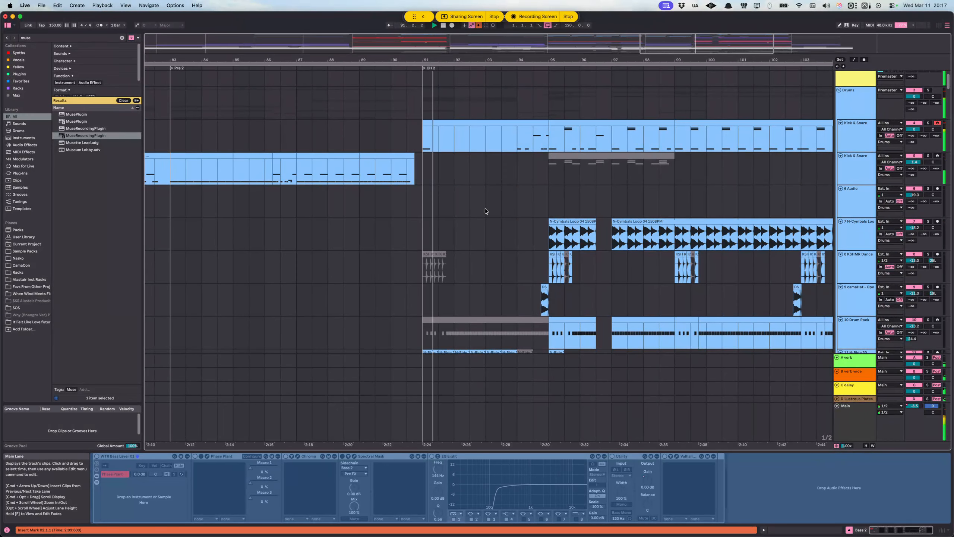
pyautogui.keyDown('super'); pyautogui.scroll(-6, 500, 213); pyautogui.keyUp('super')
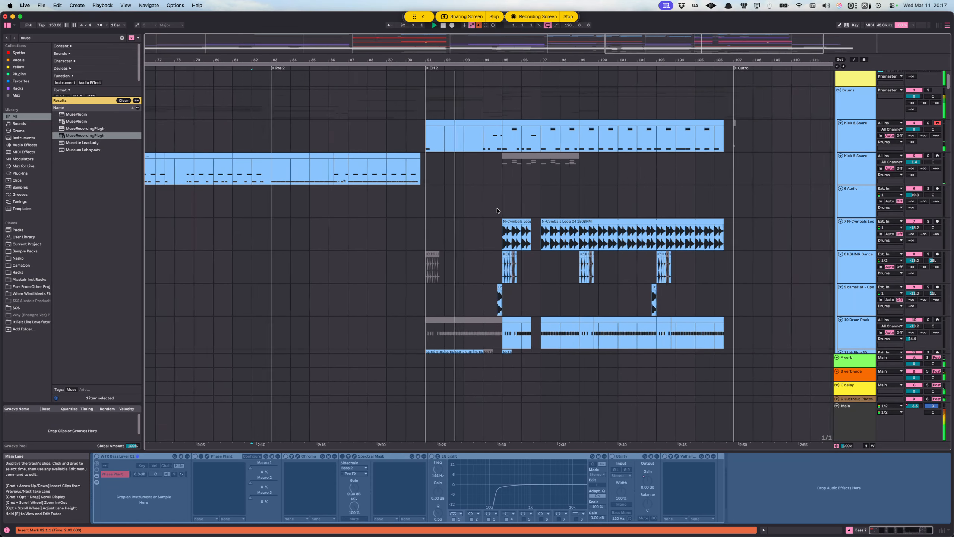
# Step: Follow the playback across the CH 2 drums, place the insert marker at CH 2's start on the upper Kick & Snare track, and stop playback
pyautogui.hscroll(2, 441, 200)
pyautogui.scroll(-1, 440, 200)
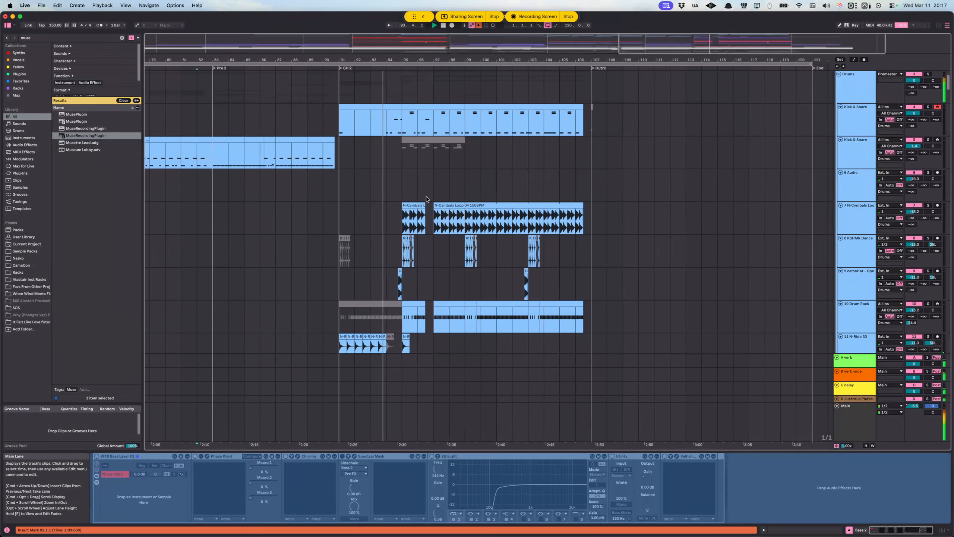
pyautogui.keyDown('super'); pyautogui.scroll(3, 373, 185); pyautogui.keyUp('super')
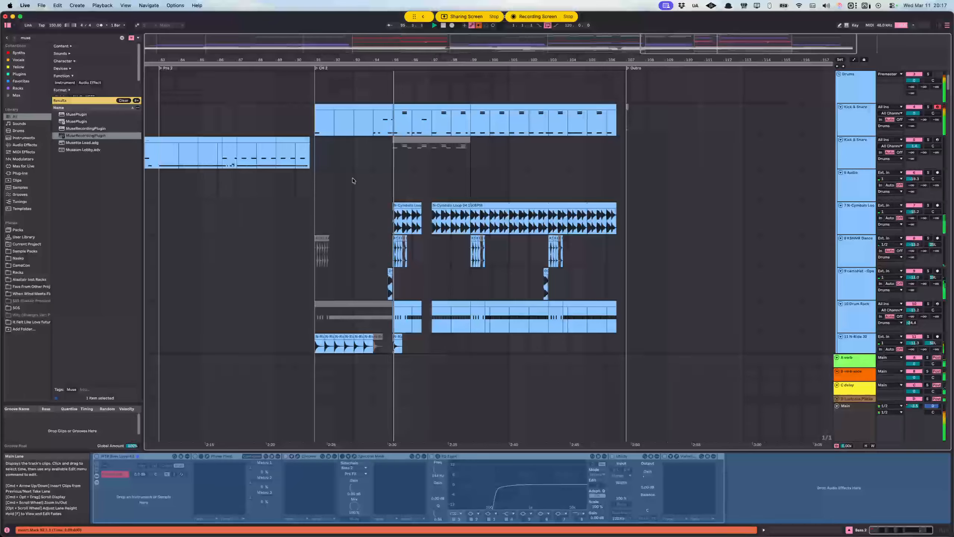
pyautogui.click(355, 126)
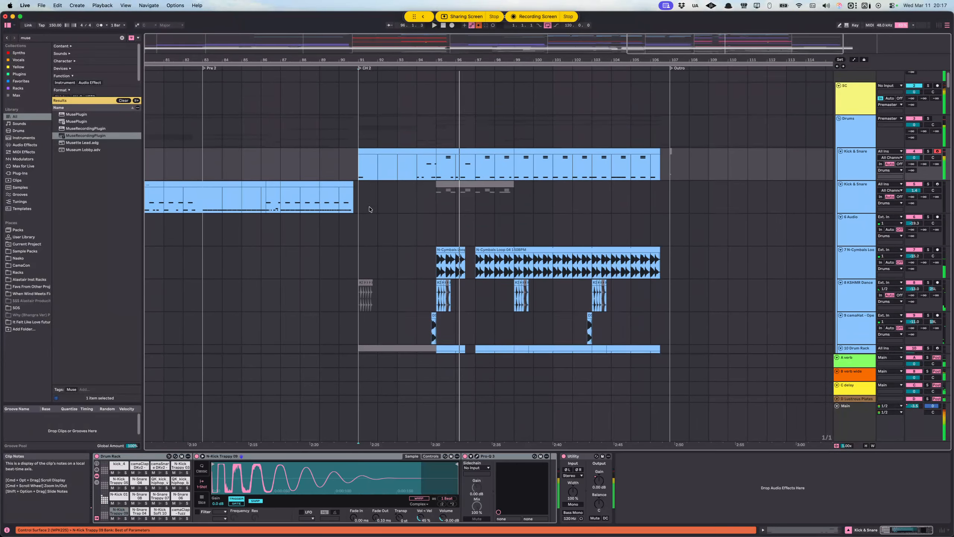
pyautogui.scroll(4, 367, 169)
pyautogui.press('space')
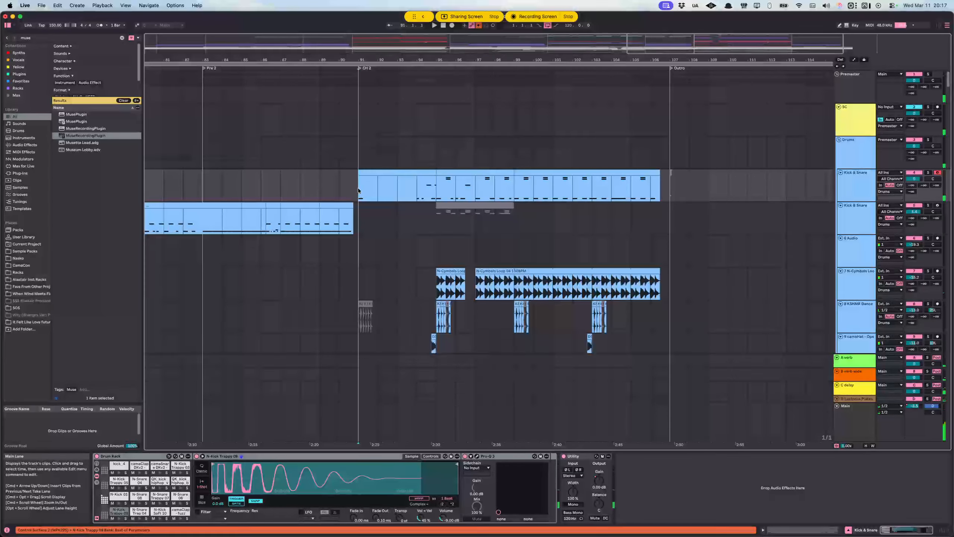
# Step: Highlight 91.1.1 to 95.1.1 on the upper Kick & Snare track, compare with CH 1, and highlight 91.3.1 to 94.3.1
pyautogui.moveTo(436, 196); pyautogui.dragTo(368, 195)
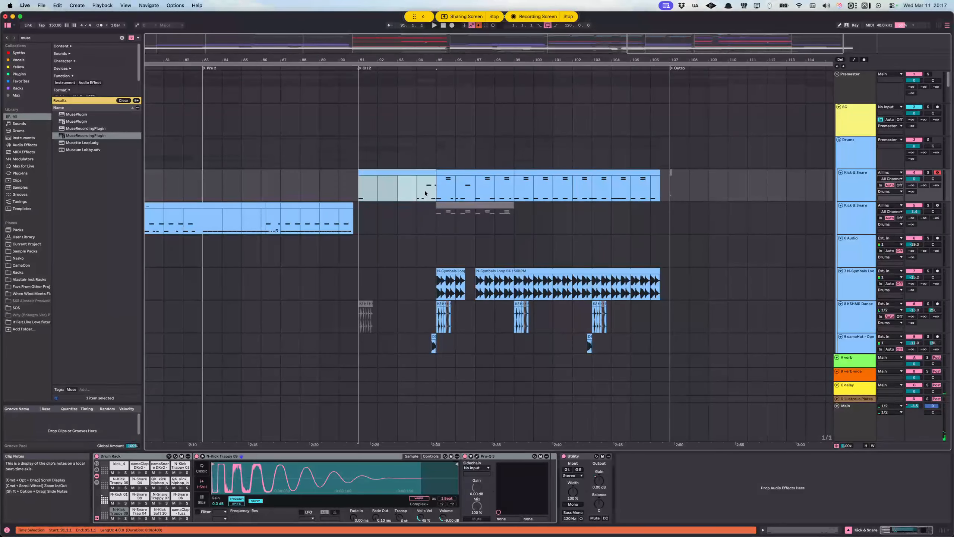
pyautogui.scroll(-10, 406, 185)
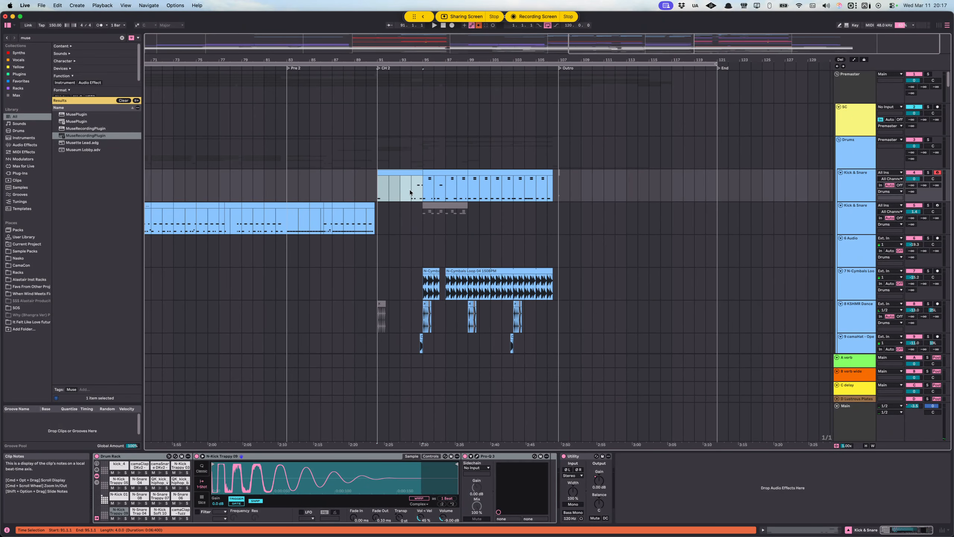
pyautogui.hscroll(-5, 416, 193)
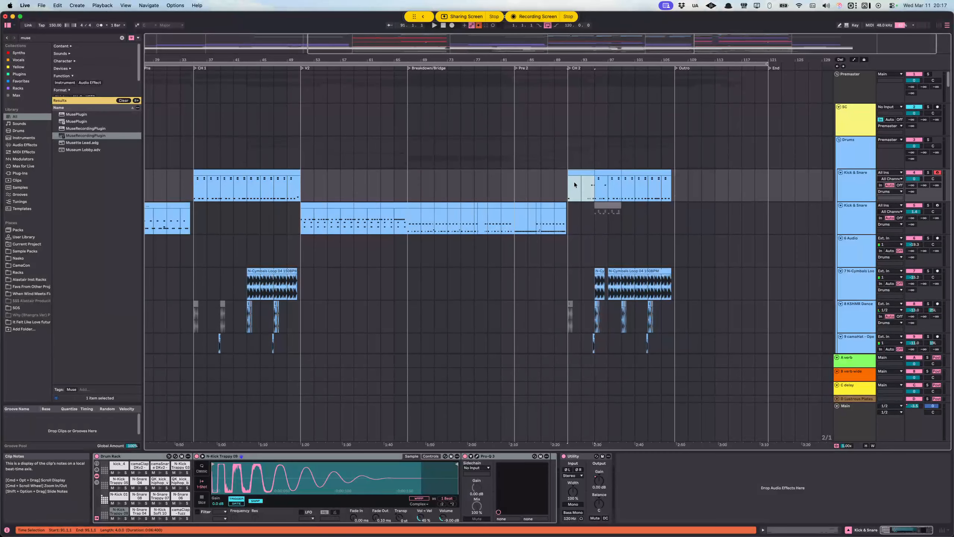
pyautogui.scroll(10, 574, 183)
pyautogui.hscroll(4, 563, 189)
pyautogui.moveTo(465, 188); pyautogui.dragTo(531, 193)
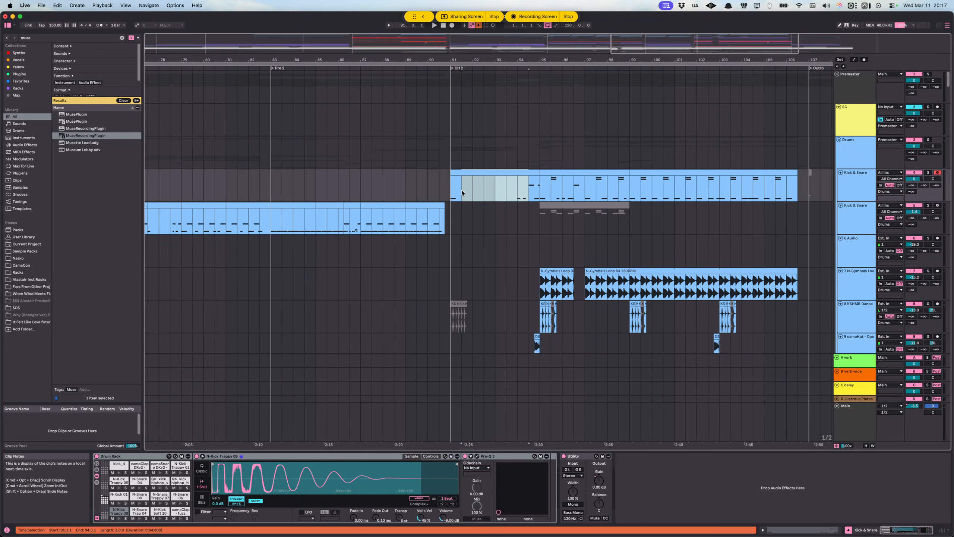
# Step: Play CH 2 from 91.1.1 while checking the cymbal, ride and snare buildup tracks, and stop playback after bar 95
pyautogui.press('space')
pyautogui.scroll(-4, 451, 194)
pyautogui.hscroll(3, 447, 192)
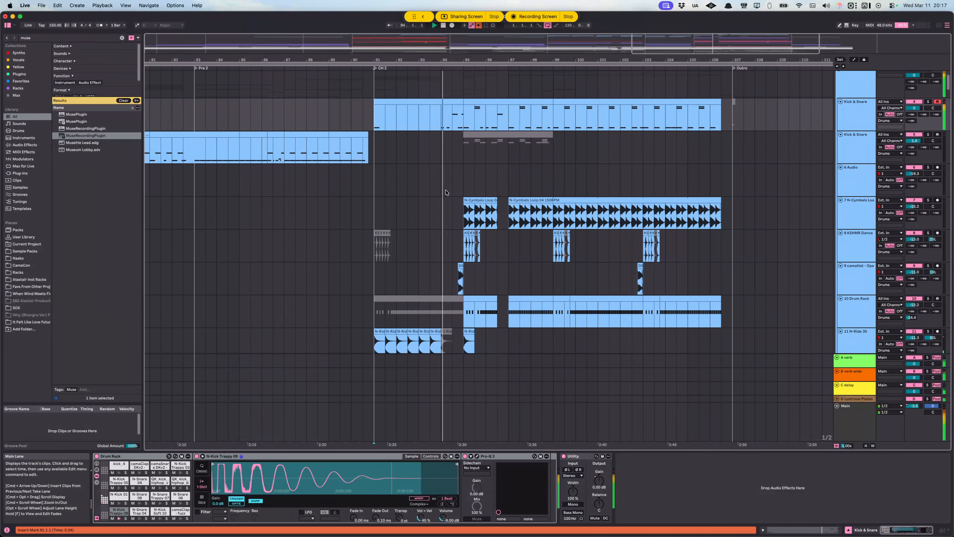
pyautogui.scroll(-5, 445, 192)
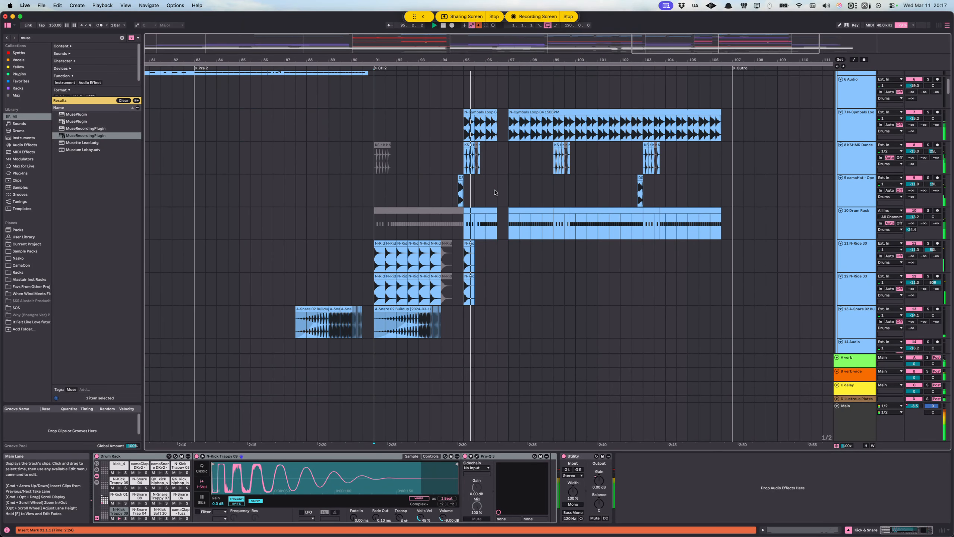
pyautogui.hscroll(4, 451, 195)
pyautogui.scroll(3, 383, 158)
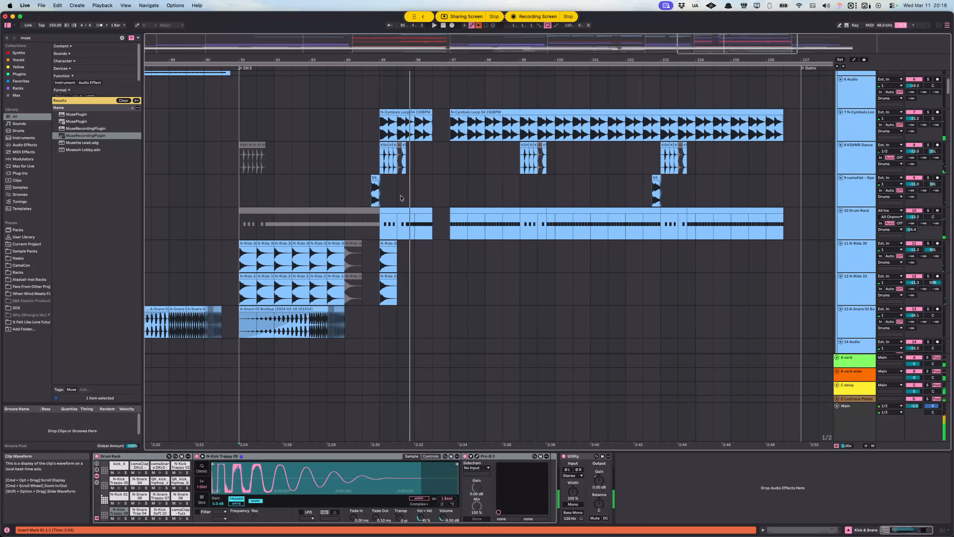
pyautogui.scroll(1, 384, 155)
# Step: Place the insert marker at 95.1.1 on the N-Cymbals Loop track and play the CH 2 drums from there
pyautogui.click(384, 155)
pyautogui.scroll(5, 384, 155)
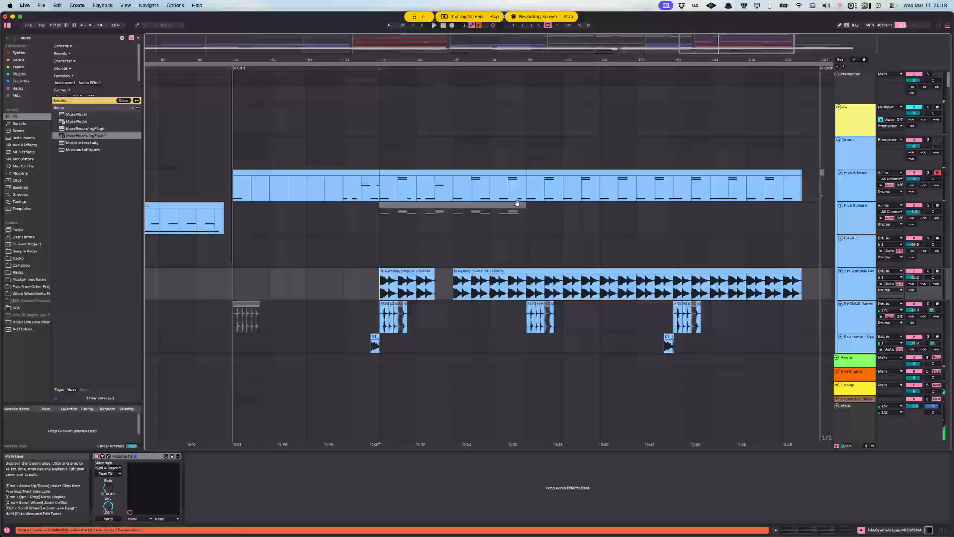
pyautogui.hscroll(2, 683, 189)
pyautogui.scroll(-4, 518, 210)
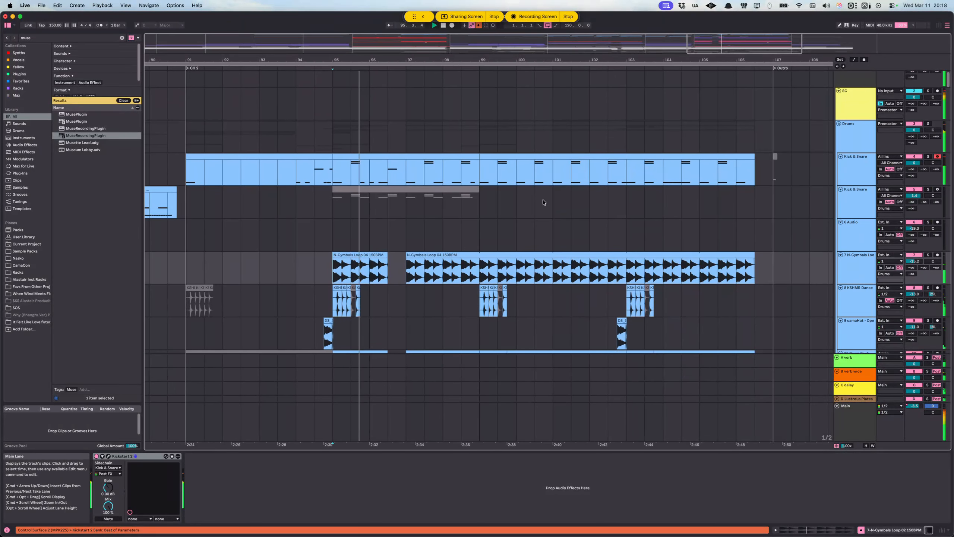
pyautogui.hscroll(3, 500, 196)
pyautogui.hscroll(1, 496, 188)
pyautogui.scroll(-3, 503, 188)
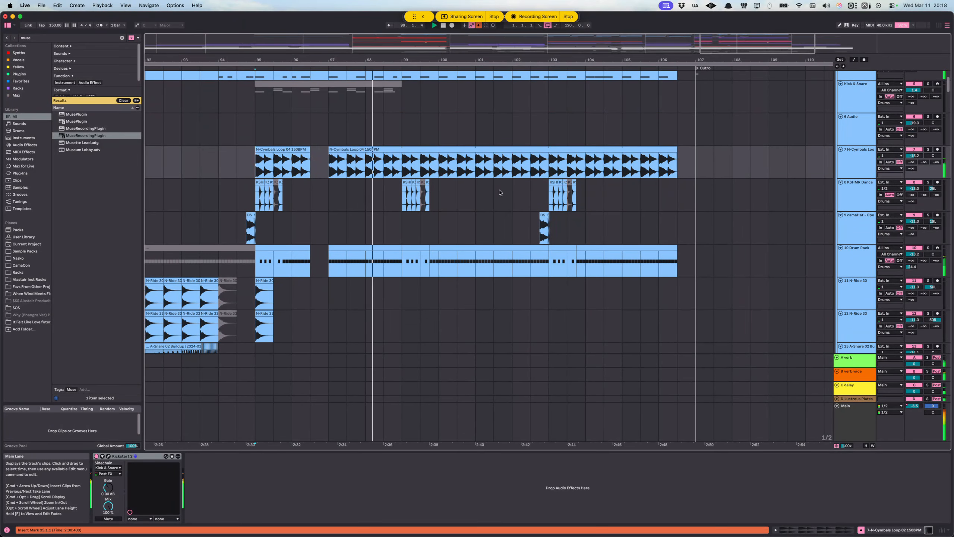
# Step: Follow the rest of CH 2 into the Outro, placing the insert marker at 106.1.1 on the 6-Audio track
pyautogui.hscroll(2, 493, 195)
pyautogui.scroll(-4, 490, 195)
pyautogui.hscroll(2, 491, 197)
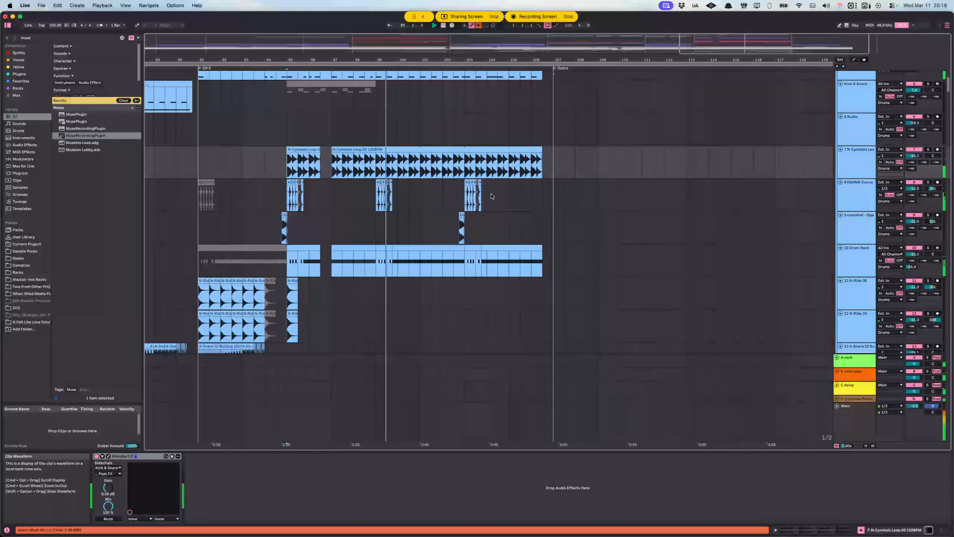
pyautogui.hscroll(1, 489, 195)
pyautogui.hscroll(3, 490, 190)
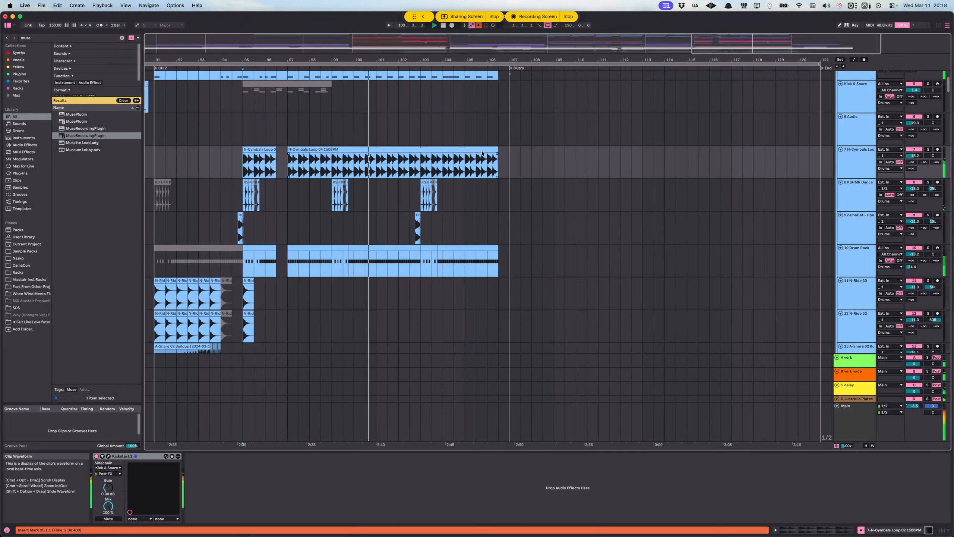
pyautogui.click(489, 130)
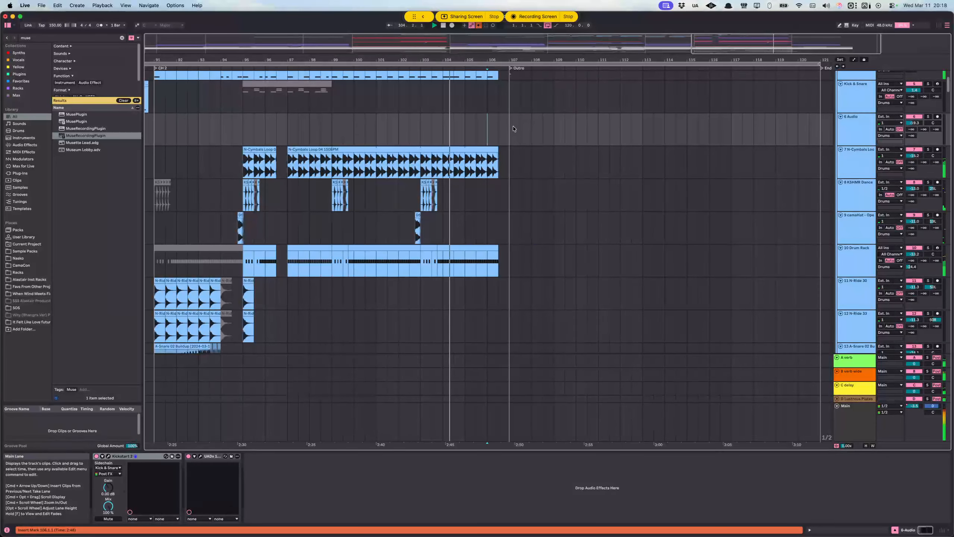
pyautogui.hscroll(2, 511, 146)
pyautogui.hscroll(3, 511, 146)
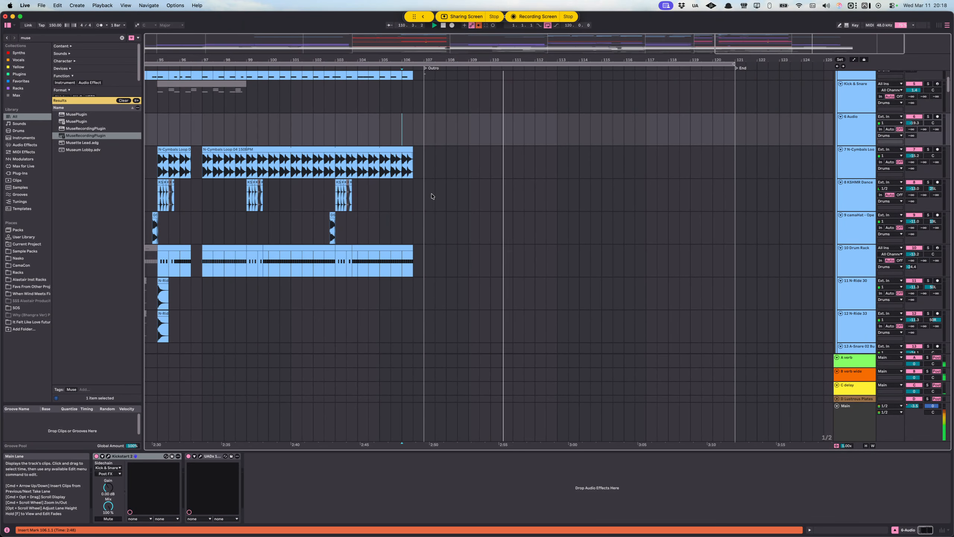
# Step: Follow the Outro playback past the KSHMR Foley drum loop, stop it, and inspect the Drop bass and Intro/Break tracks below
pyautogui.scroll(-20, 518, 182)
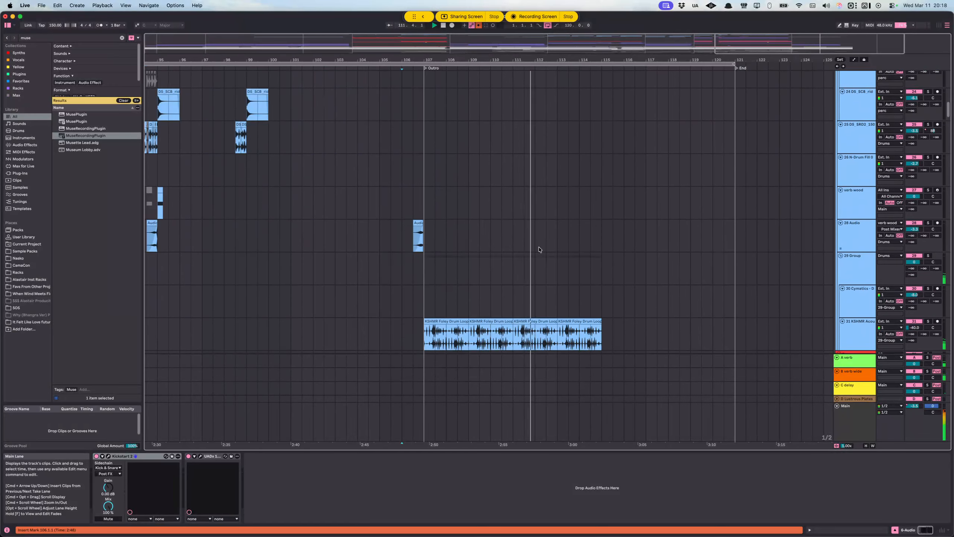
pyautogui.scroll(13, 547, 238)
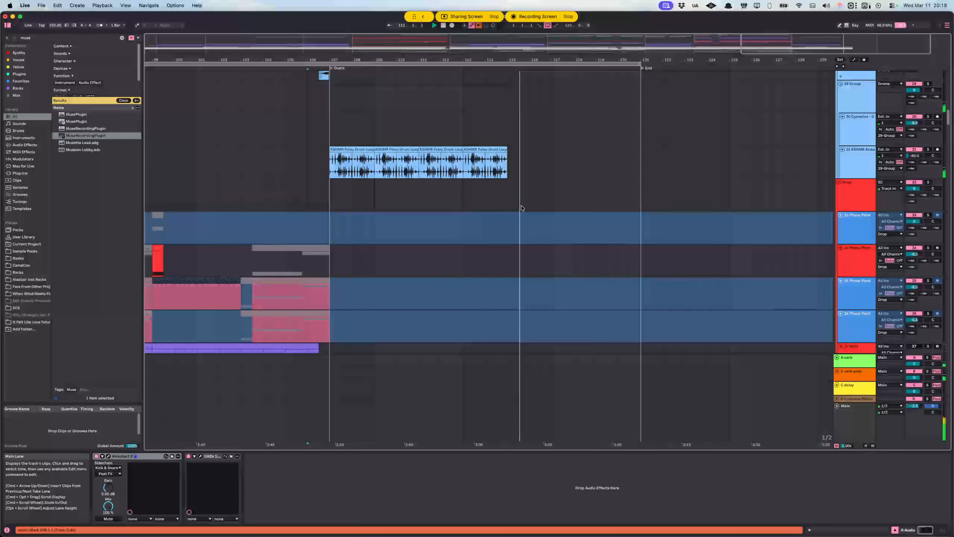
pyautogui.scroll(-20, 521, 244)
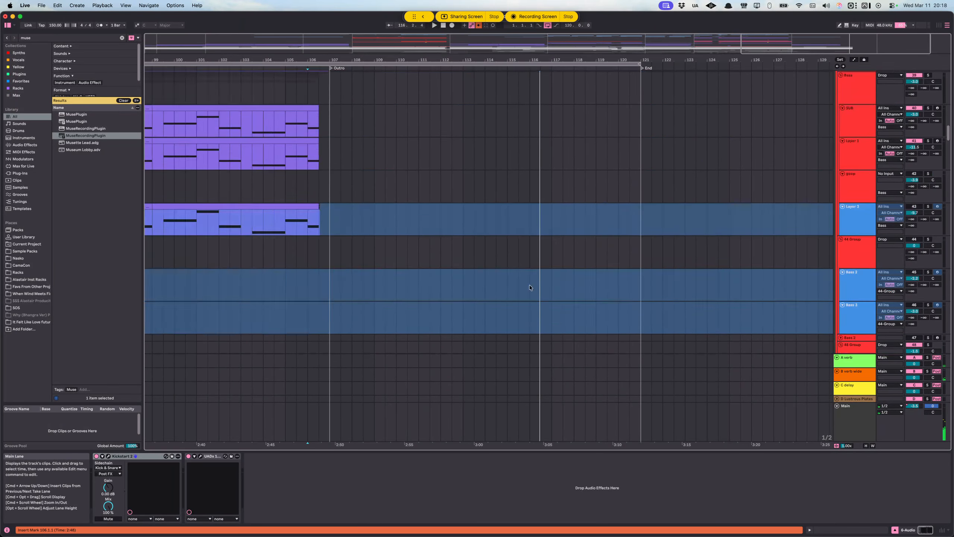
pyautogui.scroll(-10, 517, 278)
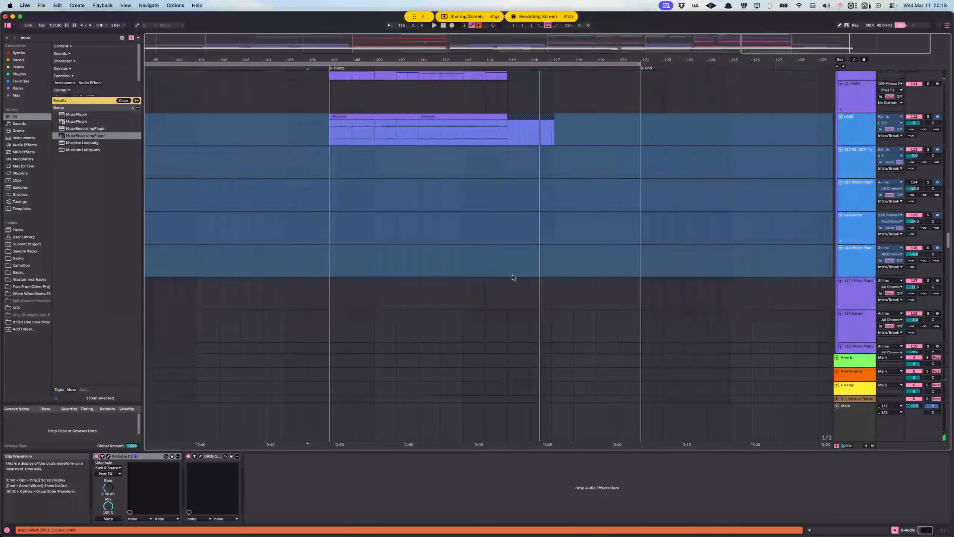
pyautogui.scroll(-3, 507, 270)
pyautogui.scroll(-10, 498, 263)
# Step: Survey the Intro/Break layers back through earlier sections and show the whole song from Intro to End
pyautogui.hscroll(-8, 499, 261)
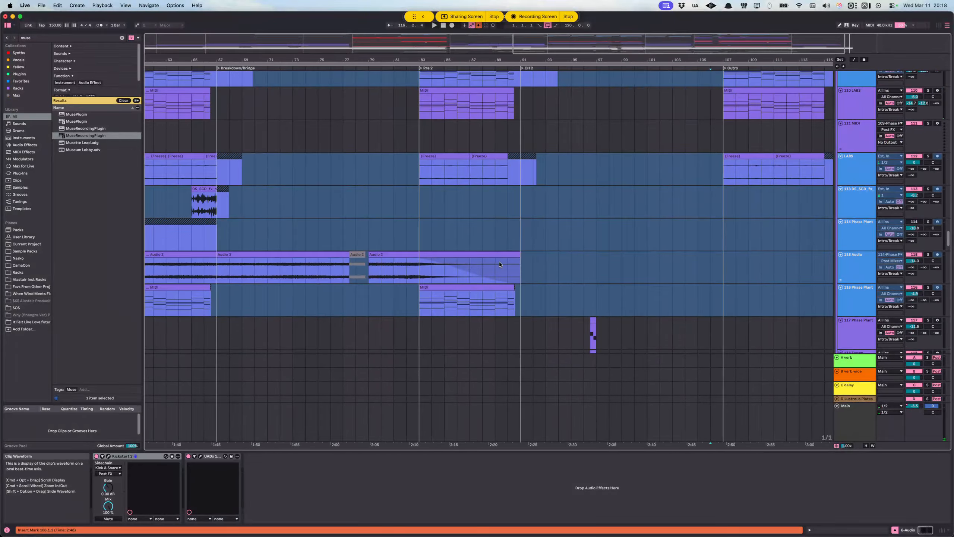
pyautogui.hscroll(-8, 445, 259)
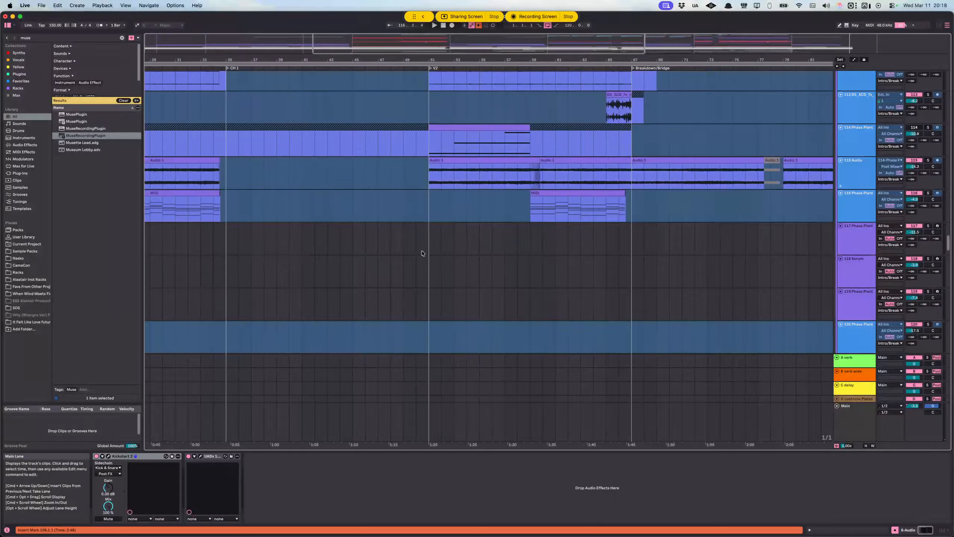
pyautogui.scroll(8, 451, 252)
pyautogui.scroll(-3, 448, 251)
pyautogui.scroll(10, 449, 250)
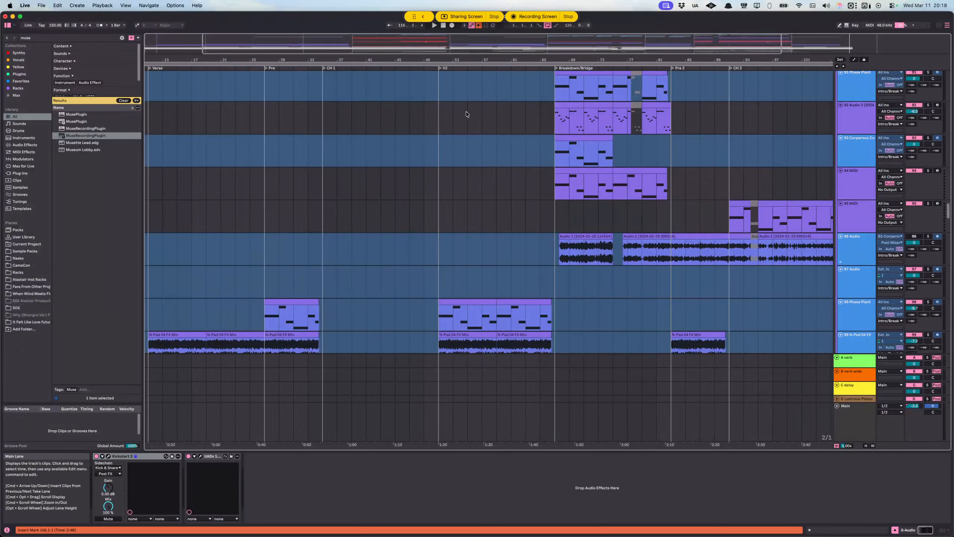
pyautogui.scroll(-3, 466, 113)
pyautogui.scroll(-3, 466, 181)
pyautogui.scroll(-1, 465, 180)
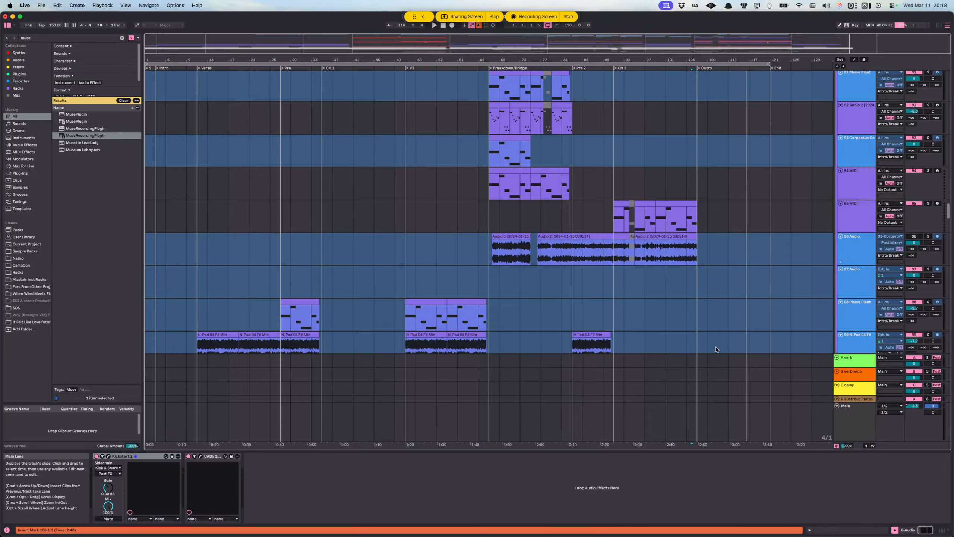
# Step: Highlight 3.1.1 to 121.1.1 from the C delay return to Main, and place the insert marker at 81.1.1 on the B verb wide return
pyautogui.moveTo(771, 400); pyautogui.dragTo(164, 437)
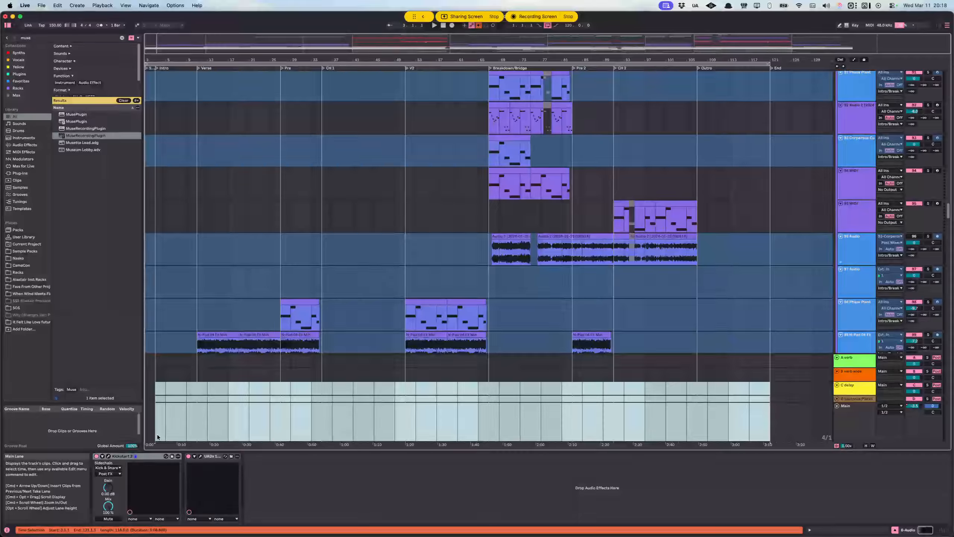
pyautogui.moveTo(90, 532)
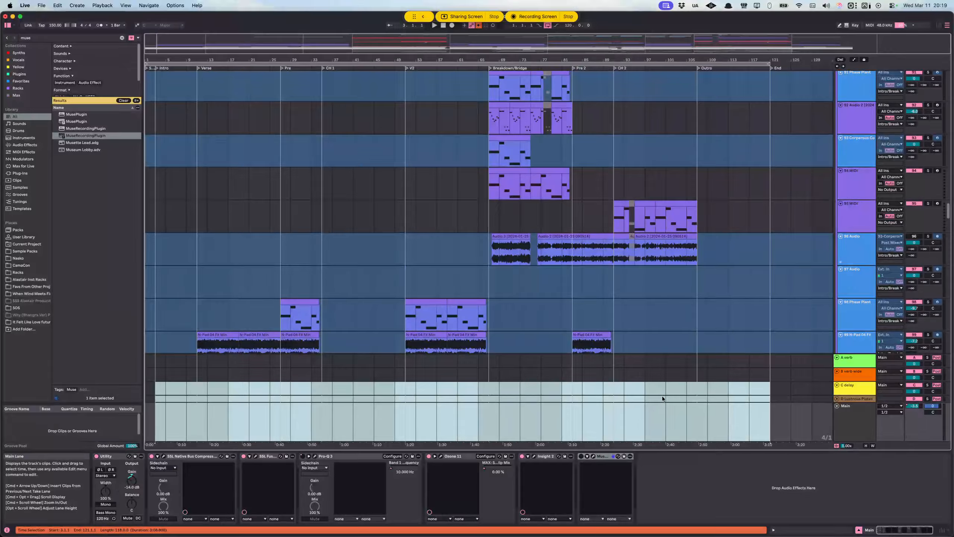
pyautogui.click(563, 373)
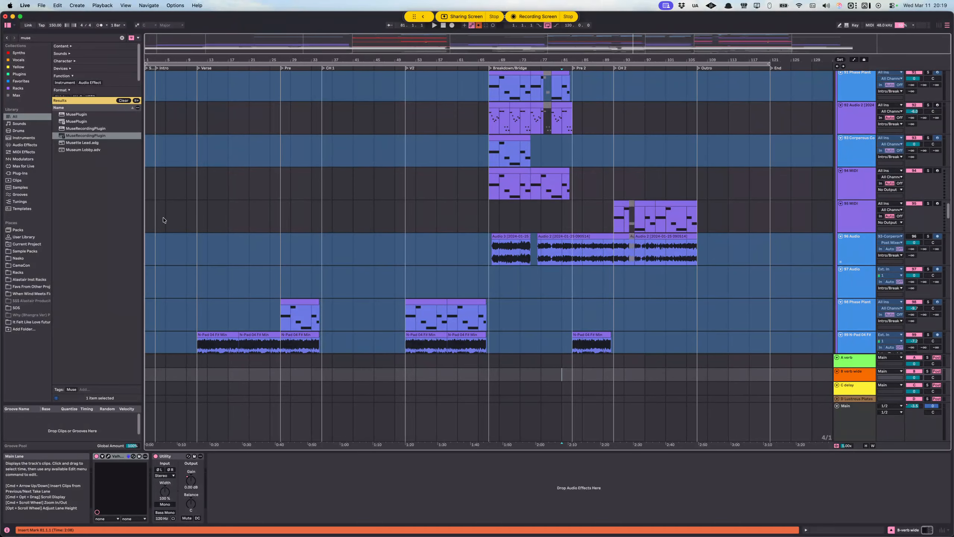
# Step: Find the vocal tracks and place the insert marker at 11.1.1 on the lead vocal LV comp track in the Verse
pyautogui.scroll(-20, 209, 212)
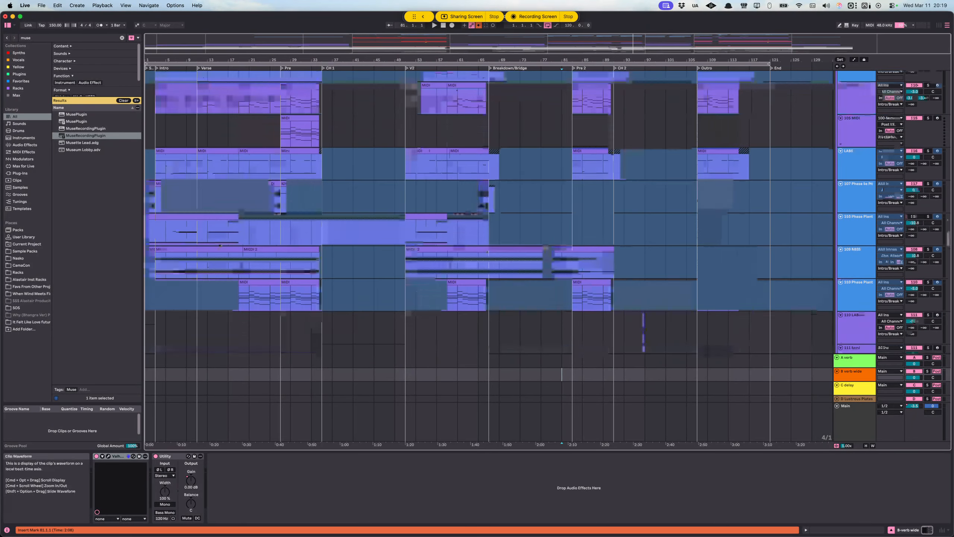
pyautogui.scroll(10, 205, 169)
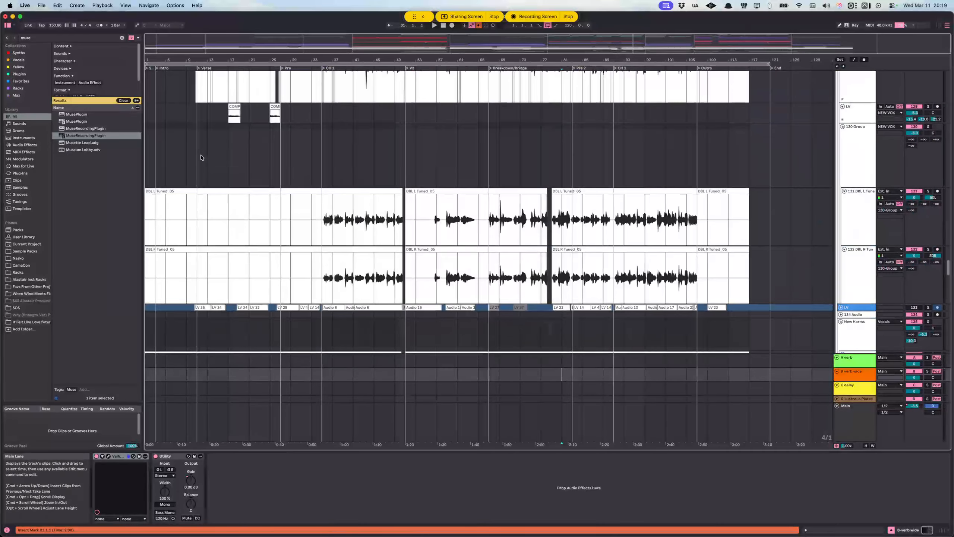
pyautogui.scroll(5, 200, 156)
pyautogui.click(197, 155)
pyautogui.scroll(10, 196, 155)
# Step: Inspect the device chains of the LV track, the NEW VOX group and the Vocals group
pyautogui.click(868, 256)
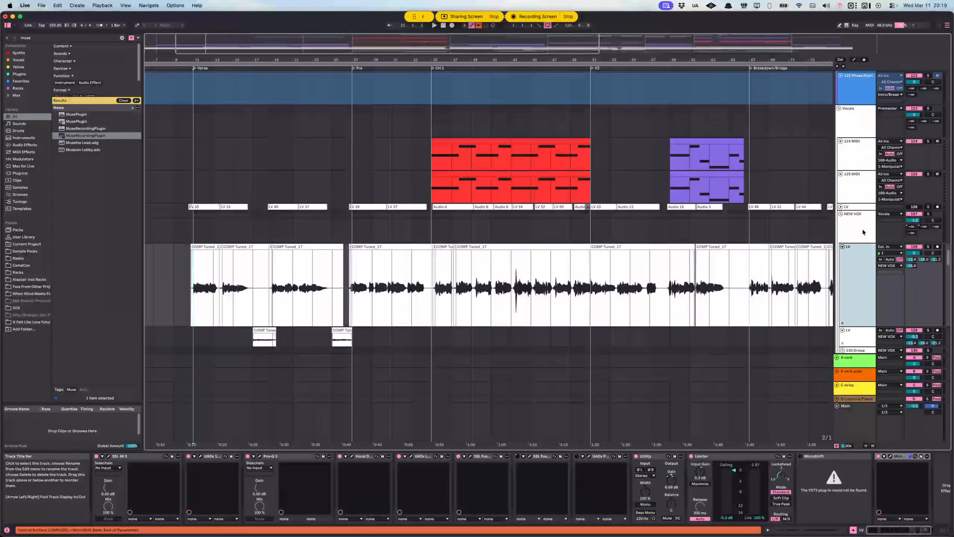
pyautogui.click(863, 230)
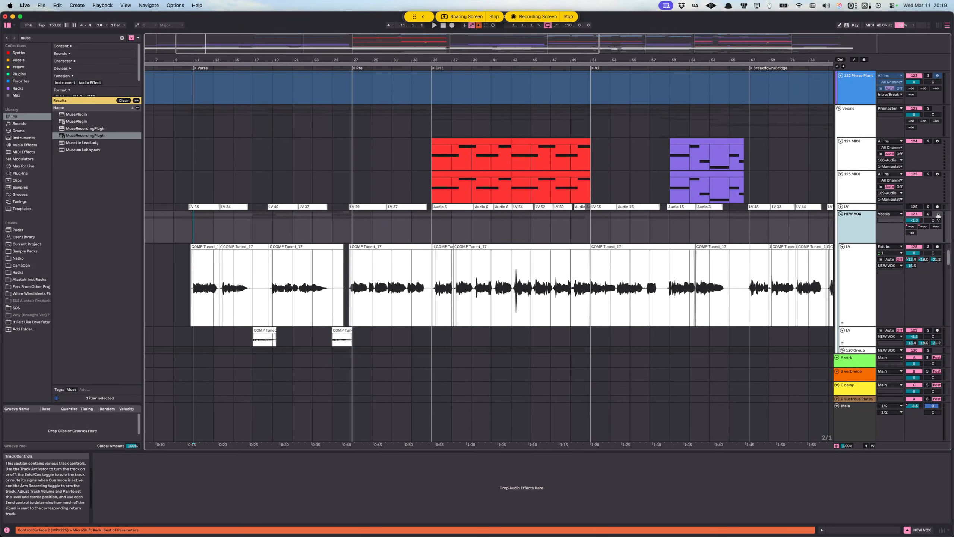
pyautogui.scroll(2, 868, 162)
pyautogui.click(868, 161)
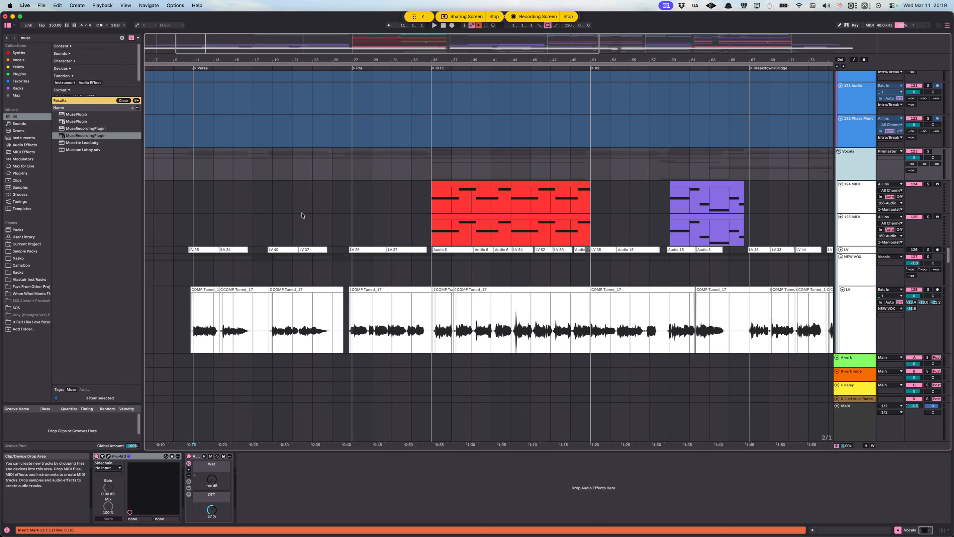
pyautogui.scroll(20, 301, 215)
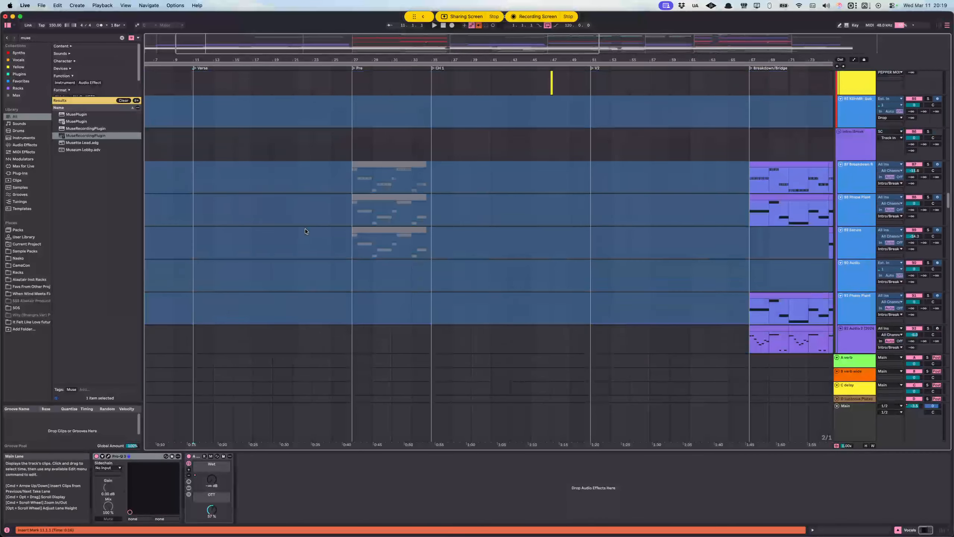
# Step: Look through the drum and percussion tracks around CH 1 for the short fill before bar 43
pyautogui.scroll(20, 301, 207)
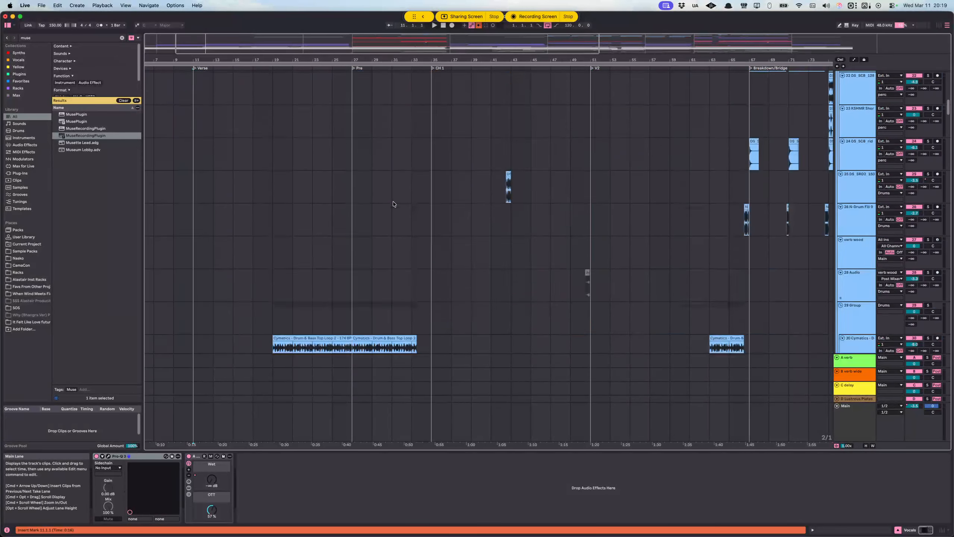
pyautogui.scroll(7, 395, 206)
pyautogui.scroll(-4, 397, 202)
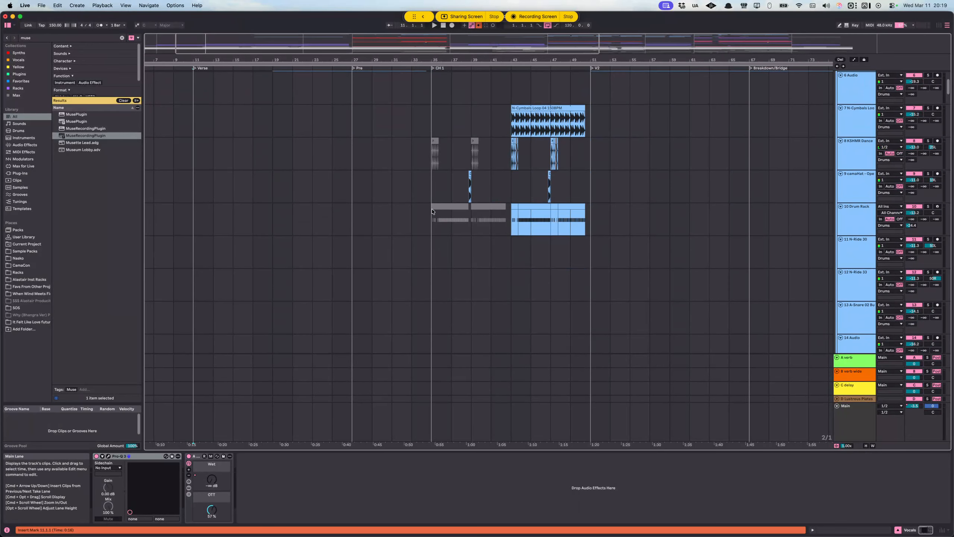
pyautogui.scroll(4, 471, 181)
pyautogui.scroll(-12, 470, 180)
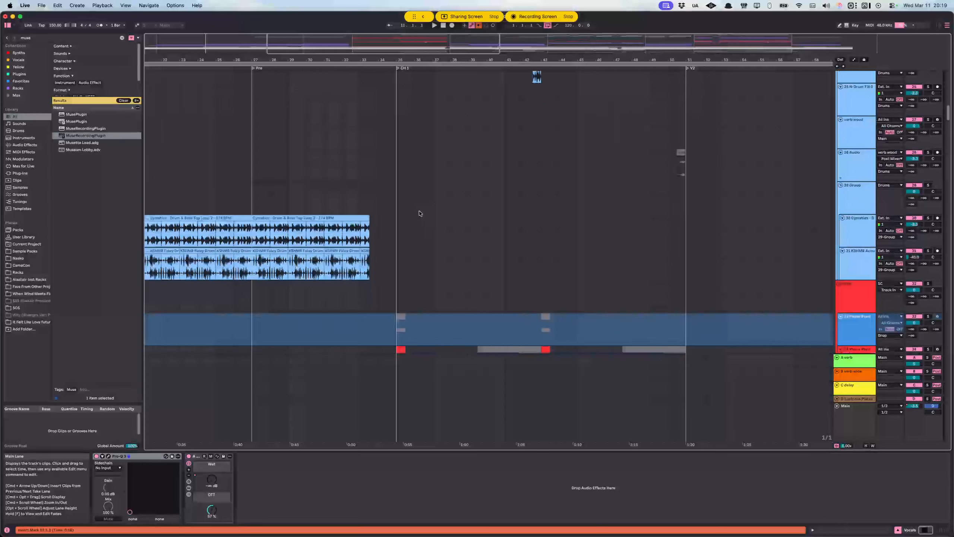
pyautogui.scroll(7, 440, 218)
pyautogui.scroll(-5, 437, 217)
pyautogui.hscroll(2, 420, 219)
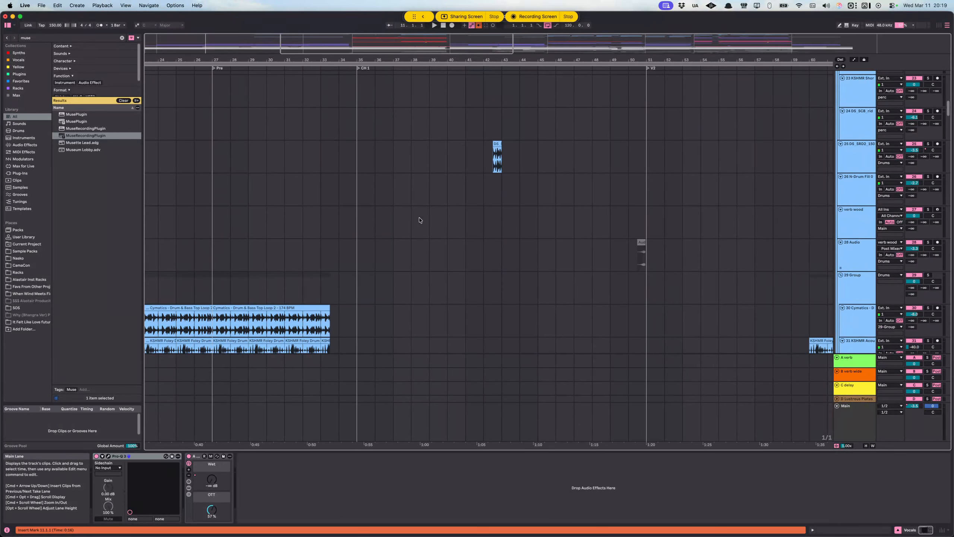
# Step: Place the insert marker at 42.3.1 on the drum one-shot track, solo that track and audition its short clip
pyautogui.scroll(1, 541, 209)
pyautogui.click(489, 206)
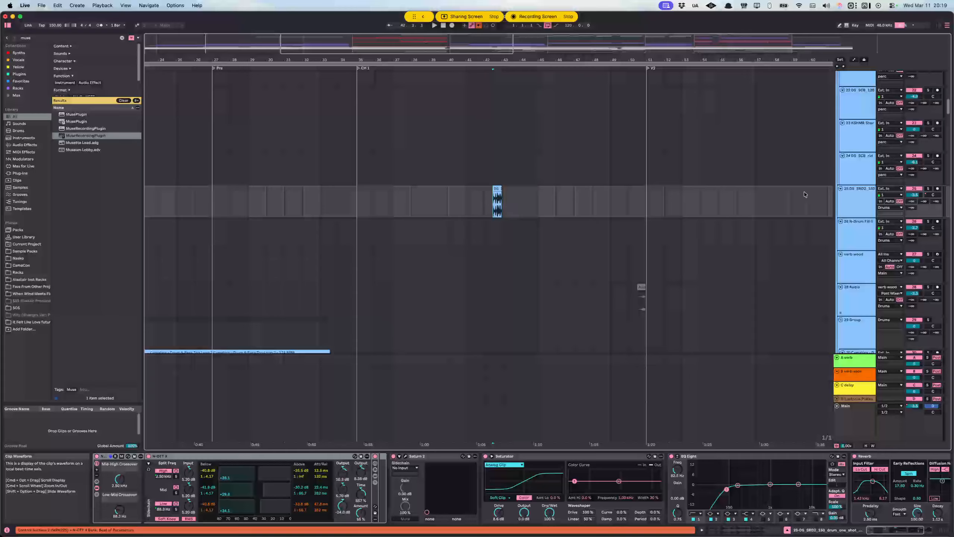
pyautogui.click(928, 190)
pyautogui.press('space')
pyautogui.scroll(3, 493, 211)
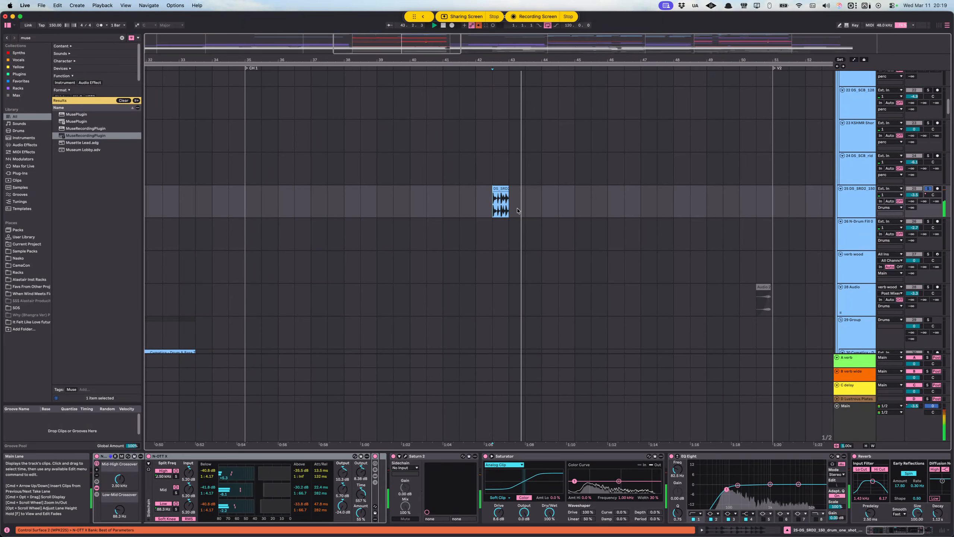
pyautogui.hscroll(1, 525, 211)
pyautogui.scroll(10, 492, 213)
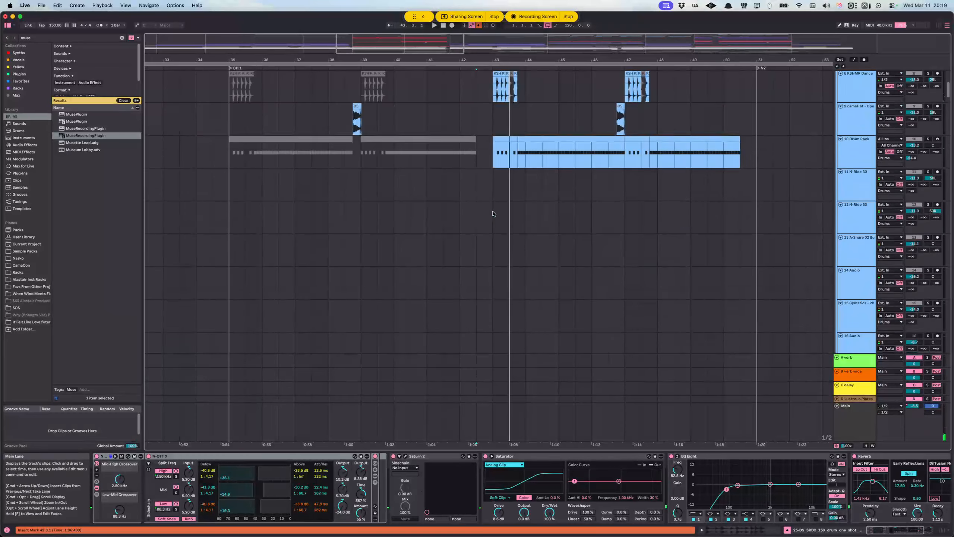
# Step: Examine the CH 1 drum layers and show the device chain of the Kick & Snare track that plays there
pyautogui.hscroll(1, 496, 215)
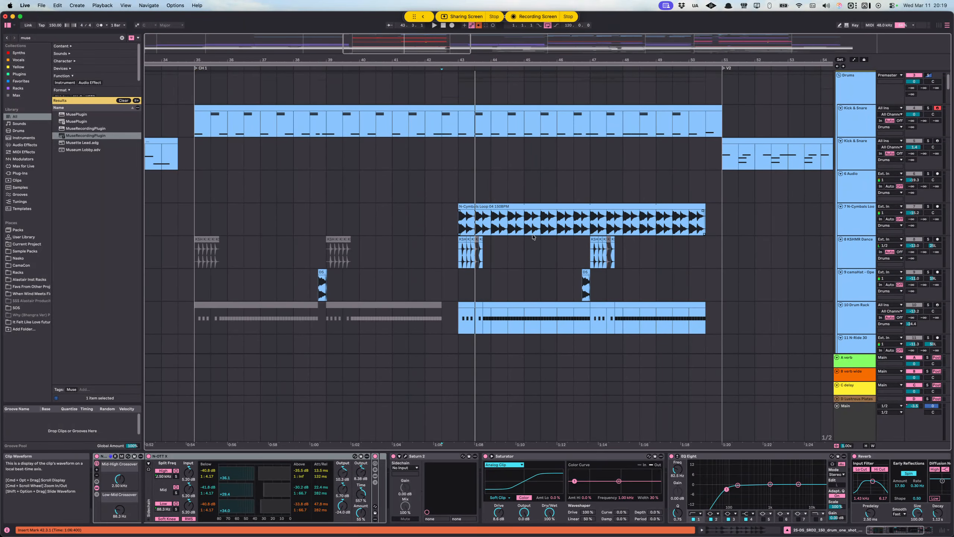
pyautogui.scroll(2, 538, 235)
pyautogui.hscroll(-5, 343, 200)
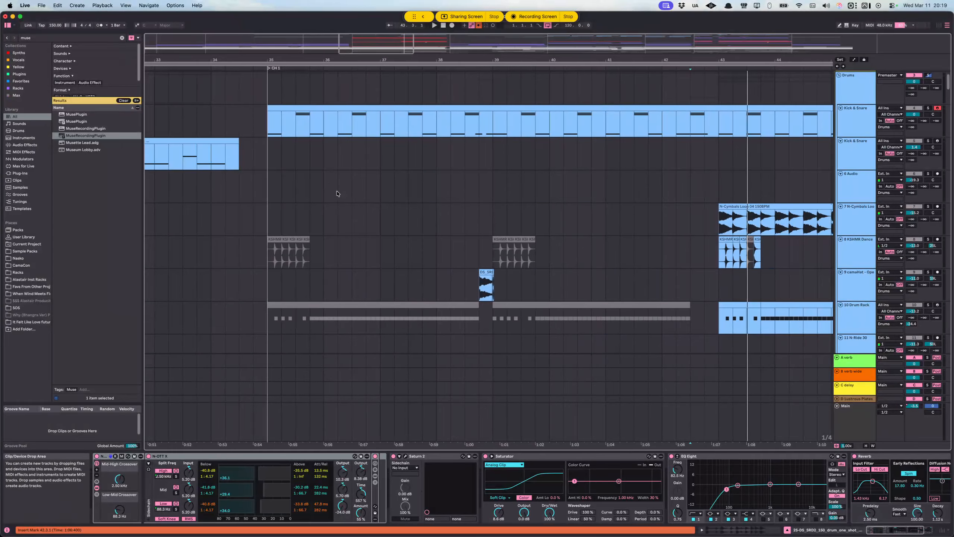
pyautogui.click(630, 122)
pyautogui.hscroll(5, 388, 213)
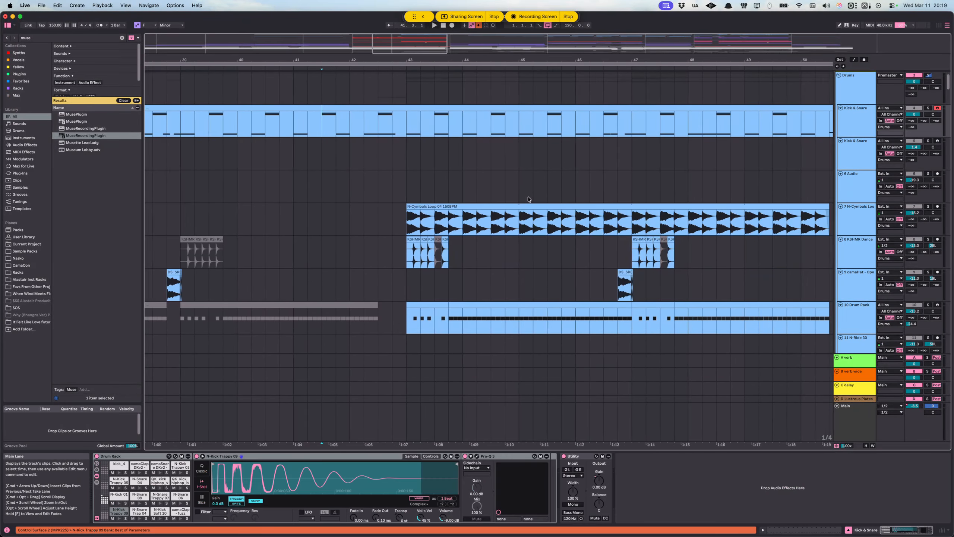
# Step: Play briefly from bar 38 on the N-Cymbals Loop track, just before the CH 1 fill, and stop
pyautogui.click(266, 215)
pyautogui.hscroll(-2, 365, 208)
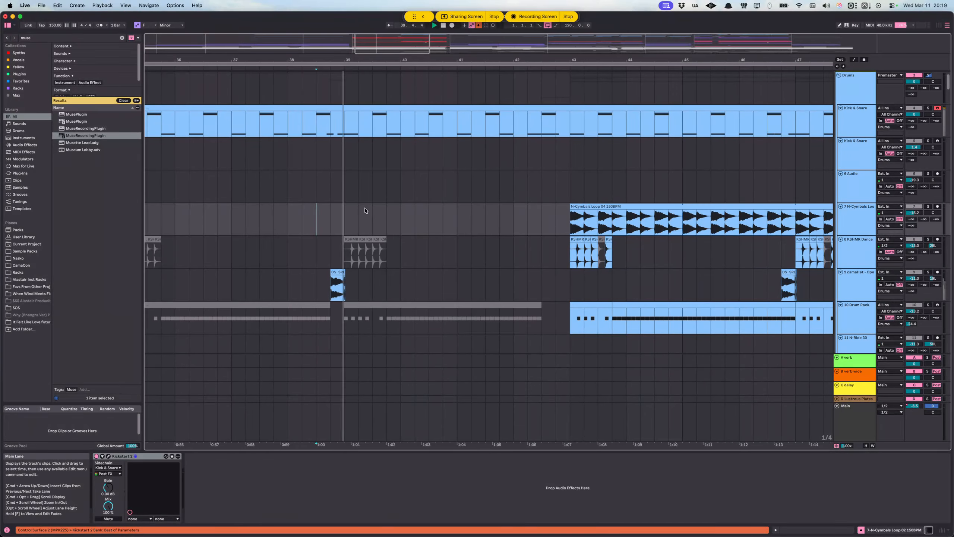
pyautogui.scroll(-5, 359, 203)
pyautogui.hscroll(-3, 358, 202)
pyautogui.press('space')
pyautogui.scroll(2, 358, 203)
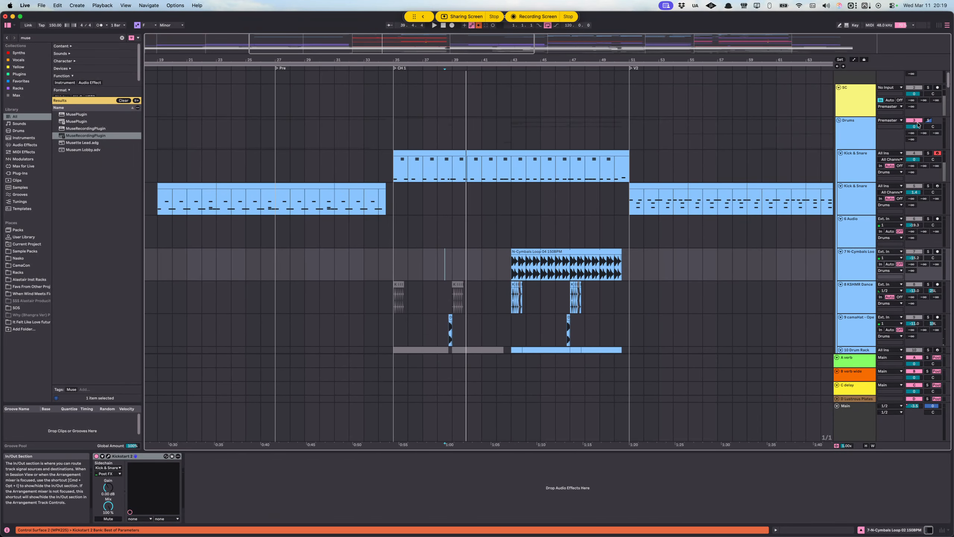
# Step: Solo the Drums group and audition it from 34.1.1, leading into CH 1
pyautogui.click(928, 120)
pyautogui.scroll(-10, 437, 271)
pyautogui.hscroll(2, 445, 260)
pyautogui.click(336, 195)
pyautogui.press('space')
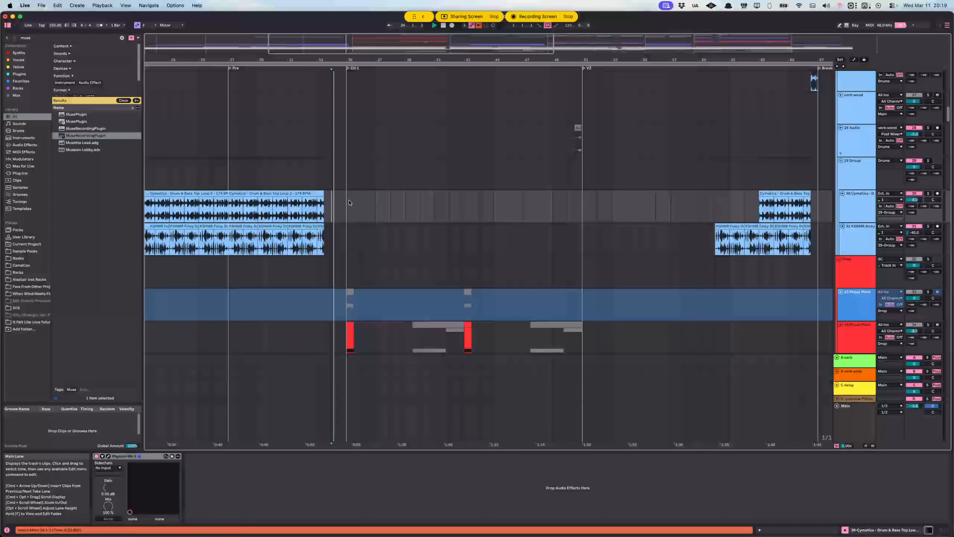
pyautogui.scroll(15, 344, 184)
pyautogui.scroll(5, 375, 181)
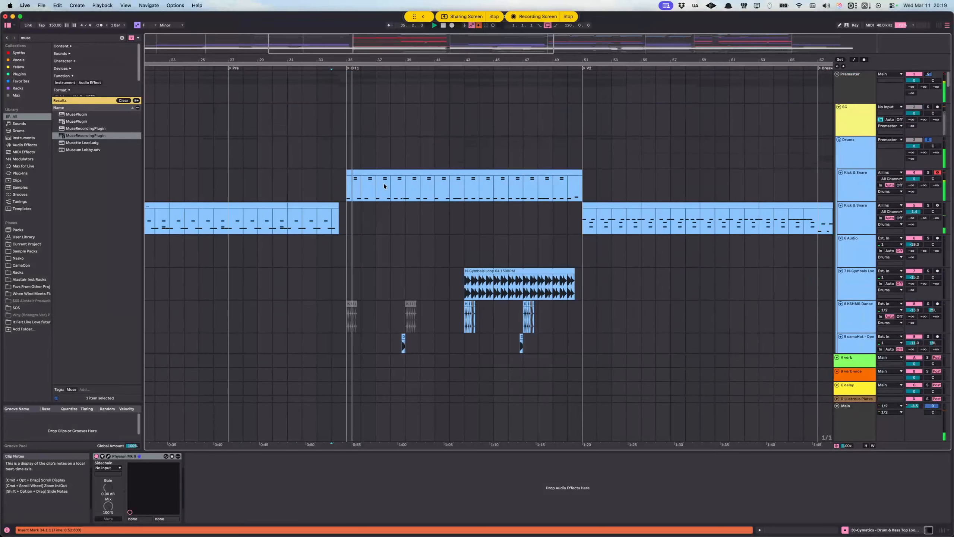
# Step: Restart playback from 42.1.1 on the Kick & Snare track to audition the second half of CH 1
pyautogui.click(449, 193)
pyautogui.press('space')
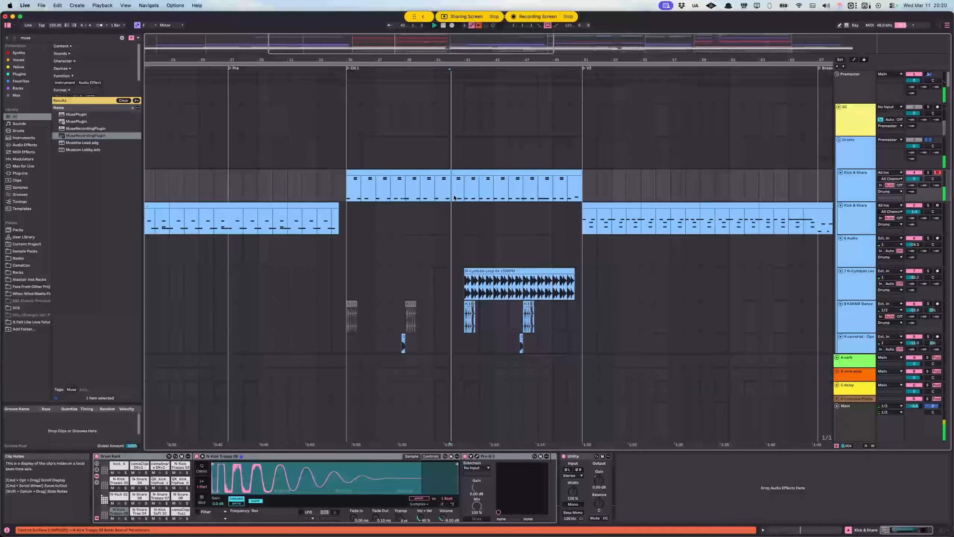
pyautogui.scroll(10, 454, 197)
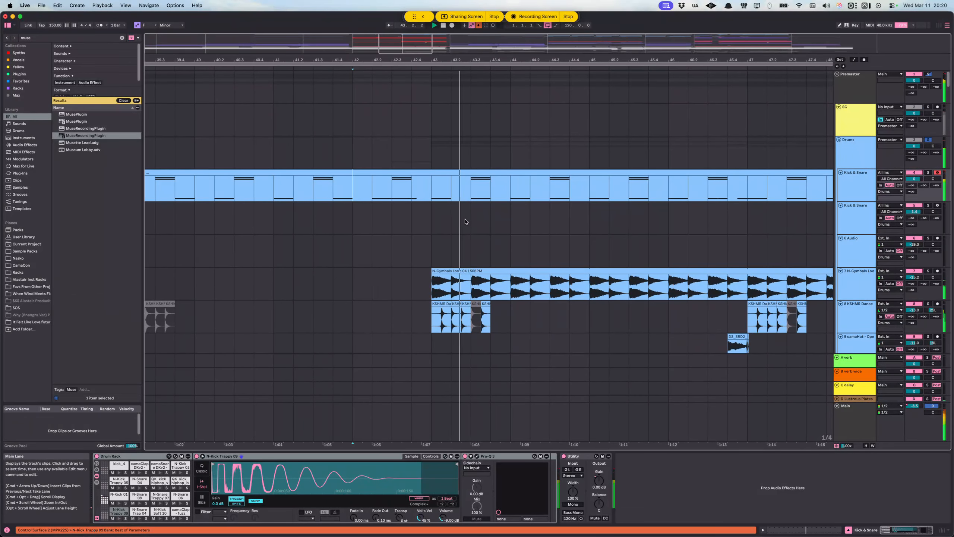
pyautogui.scroll(-10, 465, 221)
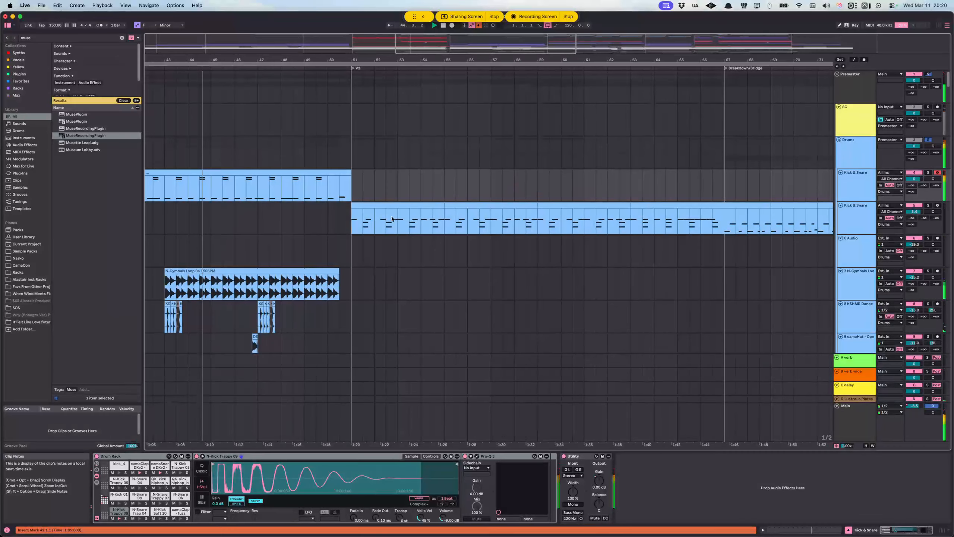
# Step: Audition the soloed drums from 89.3.1 on the KSHMR Dance track, following the ride and snare buildup layers into CH 2
pyautogui.scroll(-5, 387, 216)
pyautogui.hscroll(15, 387, 210)
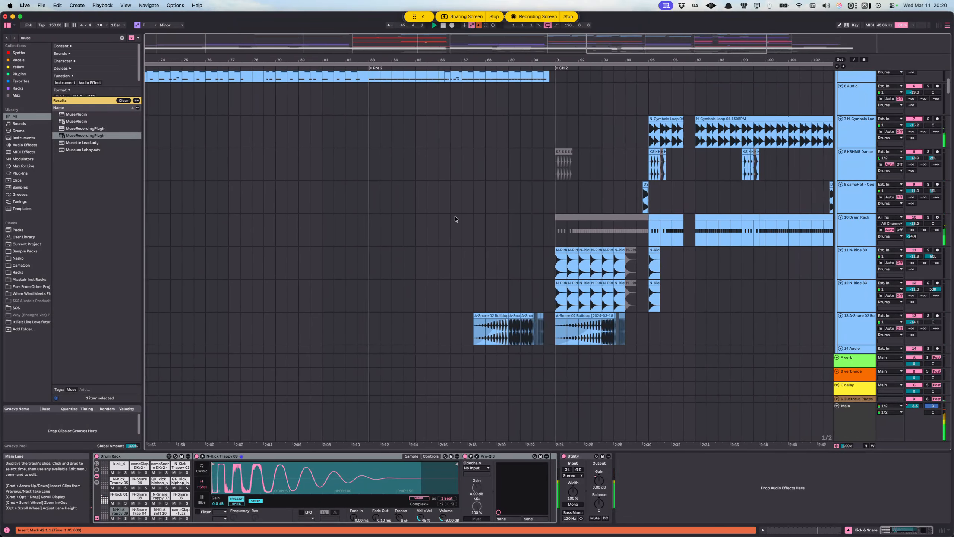
pyautogui.hscroll(3, 455, 219)
pyautogui.click(406, 168)
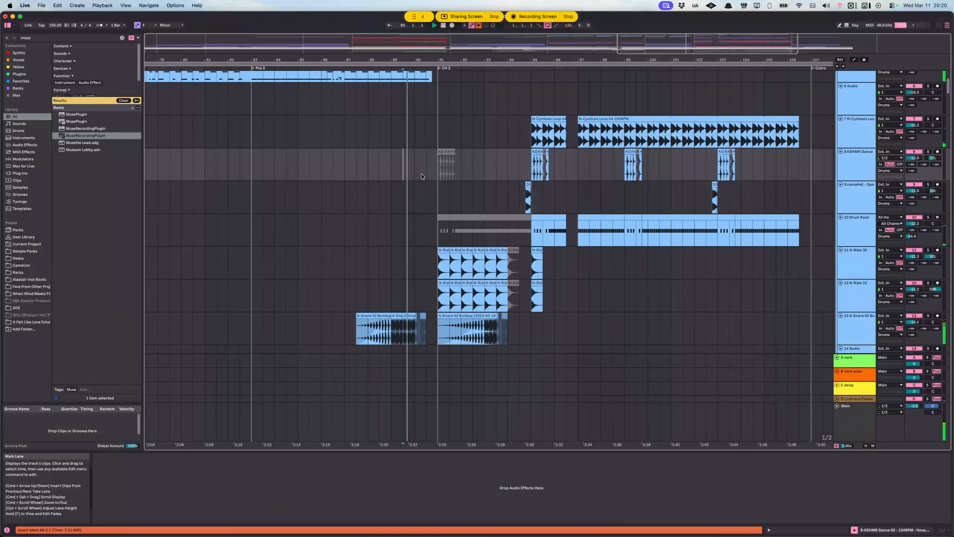
pyautogui.scroll(2, 427, 180)
pyautogui.scroll(4, 428, 181)
pyautogui.scroll(-4, 429, 181)
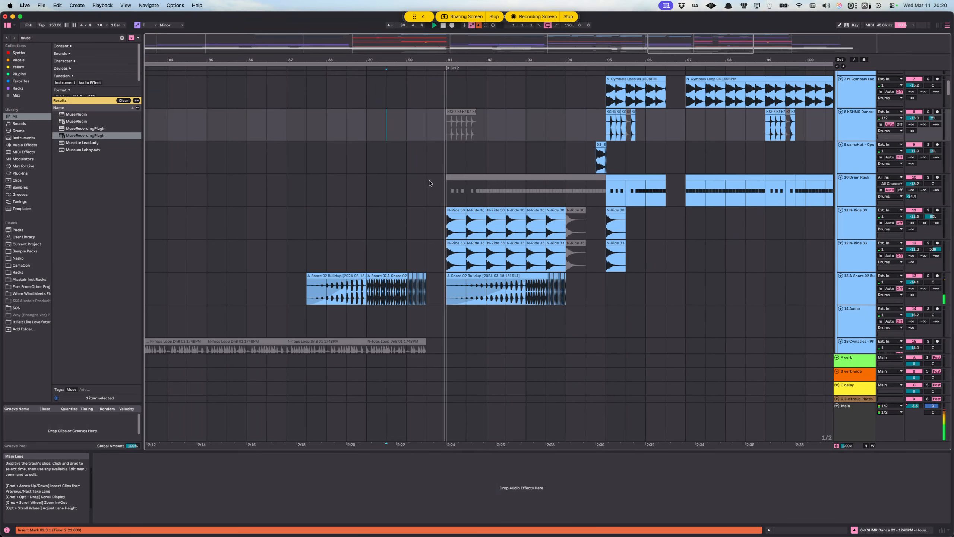
pyautogui.hscroll(-1, 423, 193)
pyautogui.hscroll(-1, 413, 232)
pyautogui.hscroll(4, 464, 223)
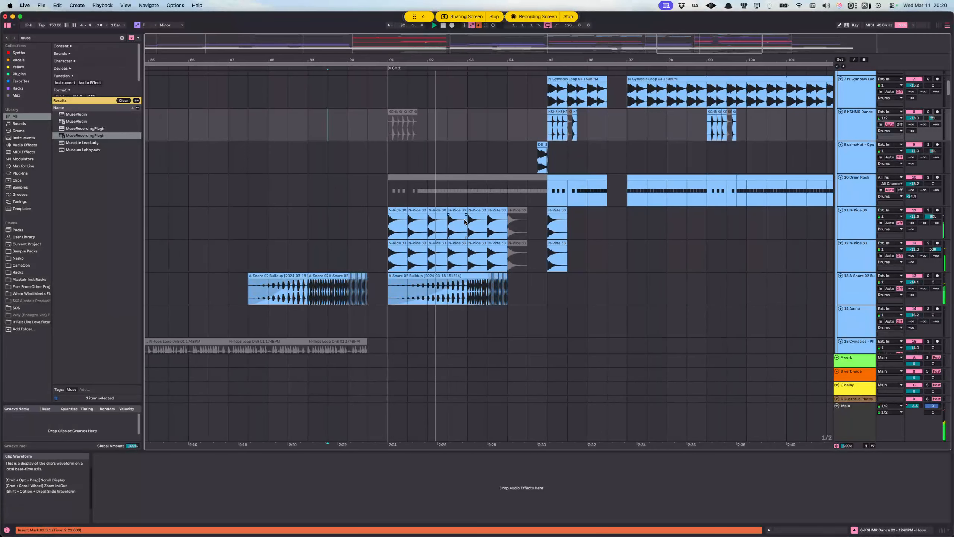
pyautogui.hscroll(8, 484, 290)
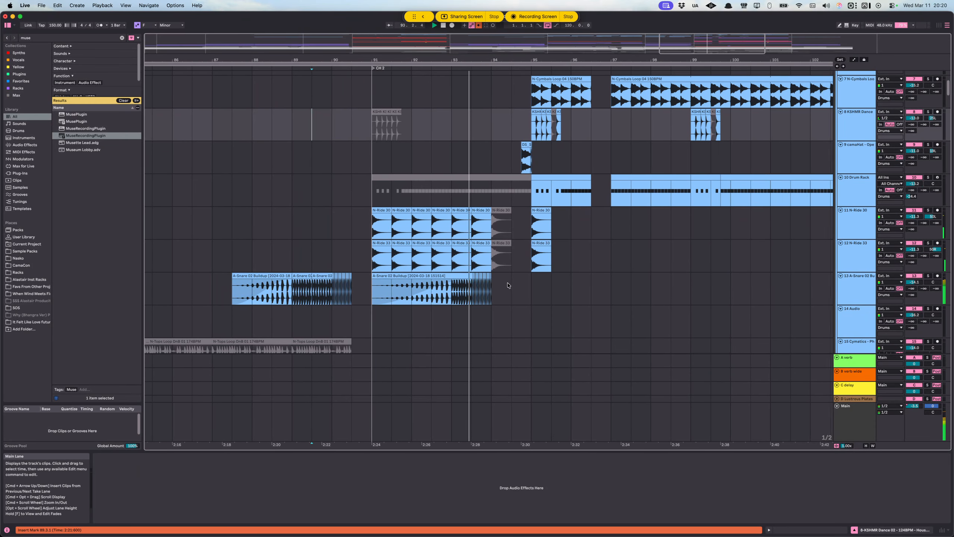
pyautogui.scroll(3, 443, 248)
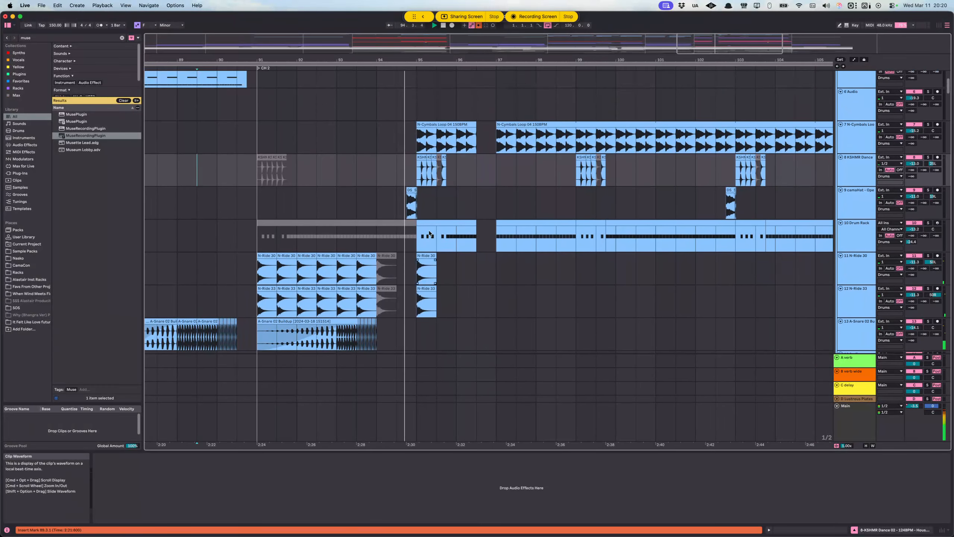
pyautogui.scroll(9, 415, 239)
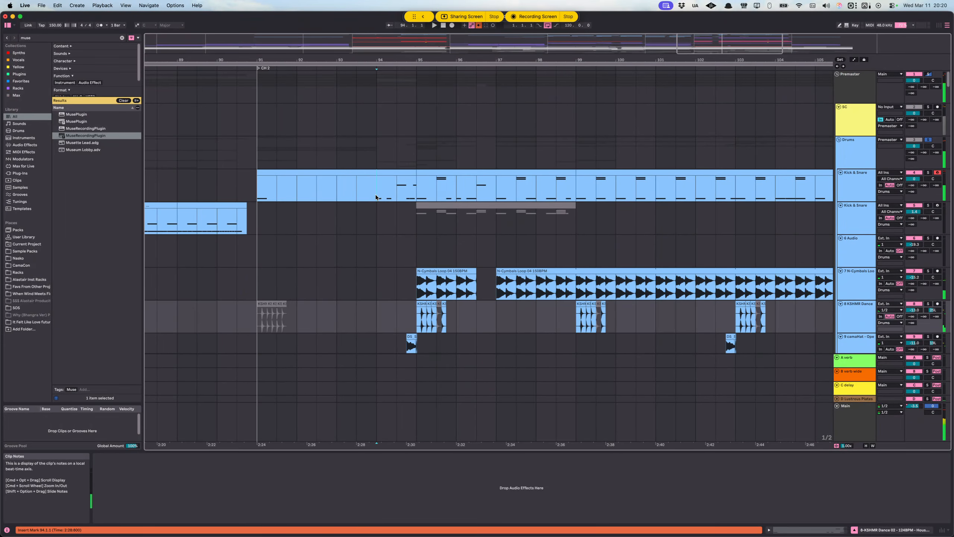
# Step: Stop playback at 94.1.1 and select the A-Snare 02 Buildup clip at the start of CH 2 to inspect its devices
pyautogui.click(377, 209)
pyautogui.press('space')
pyautogui.scroll(-8, 368, 237)
pyautogui.scroll(-5, 367, 238)
pyautogui.click(299, 249)
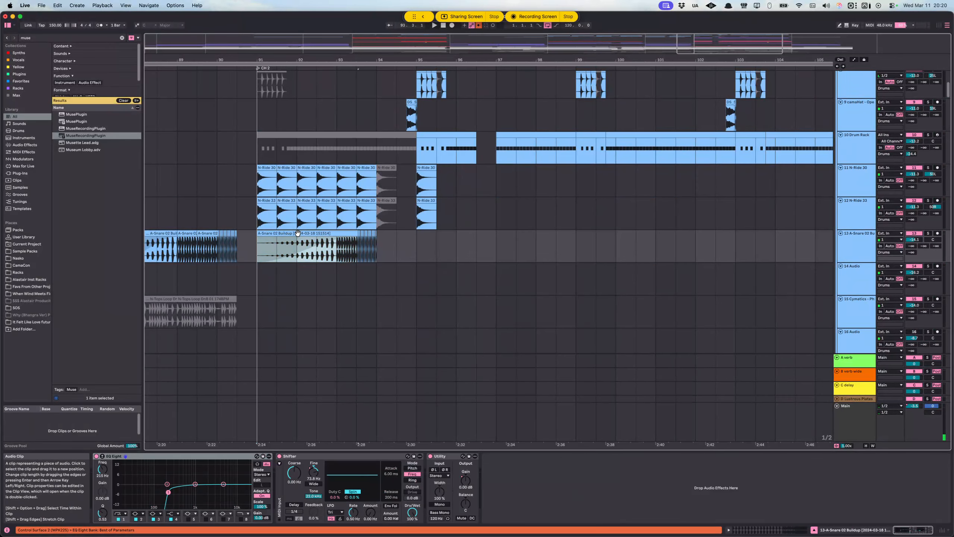
pyautogui.hscroll(-2, 304, 259)
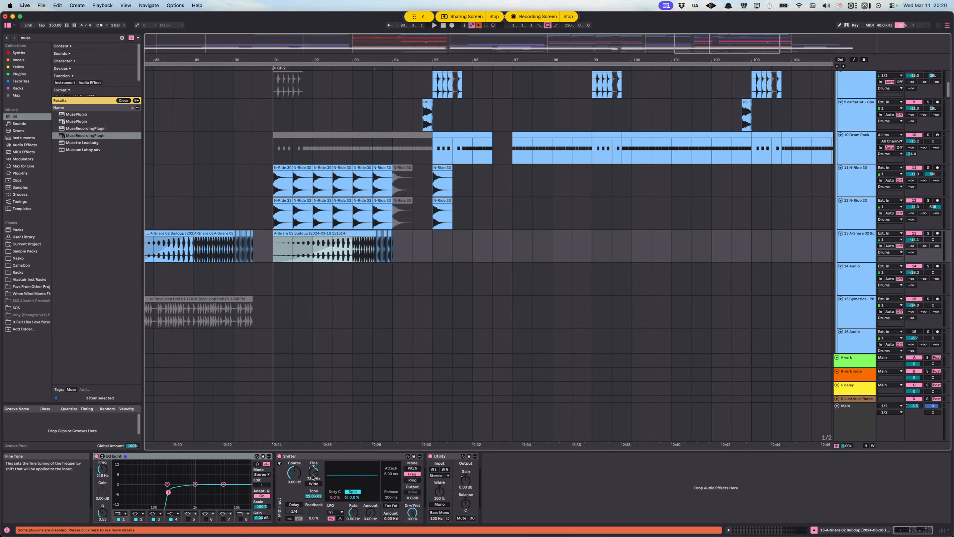
pyautogui.hscroll(-12, 283, 264)
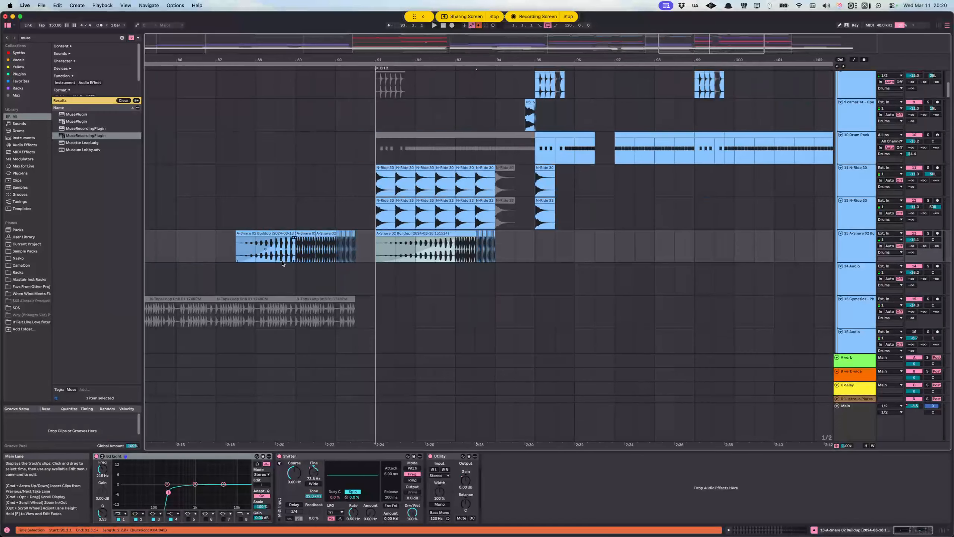
# Step: Select the muted Drum Rack clip at the start of CH 2 to show its device chain
pyautogui.scroll(3, 402, 255)
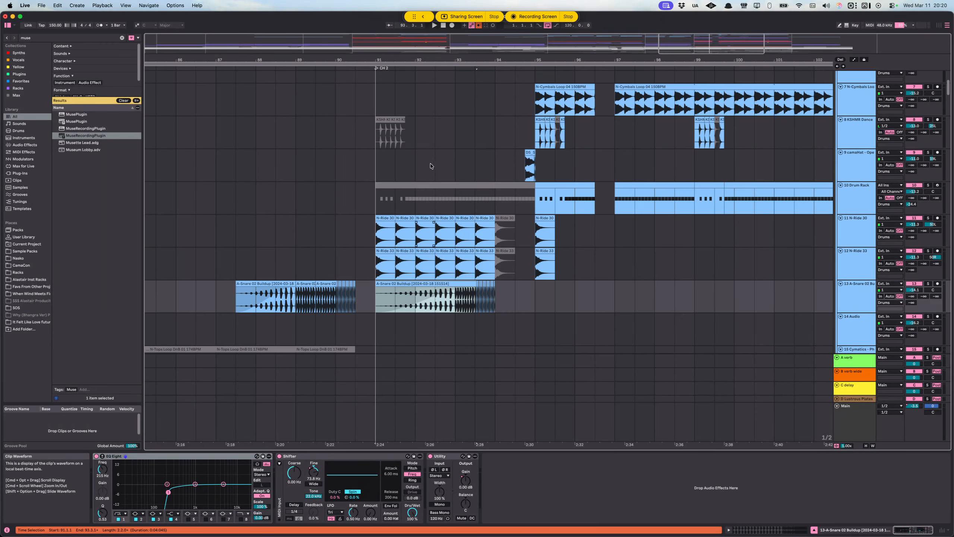
pyautogui.click(441, 185)
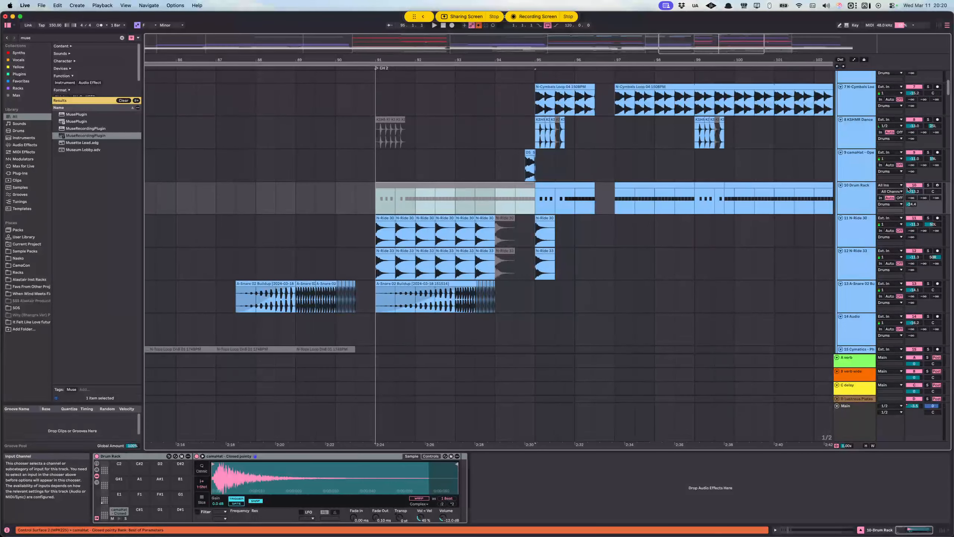
pyautogui.scroll(10, 423, 309)
pyautogui.scroll(-15, 460, 220)
# Step: Reselect the A-Snare 02 Buildup clip in CH 2 and show the Shifter's Fine automation on its track
pyautogui.click(387, 215)
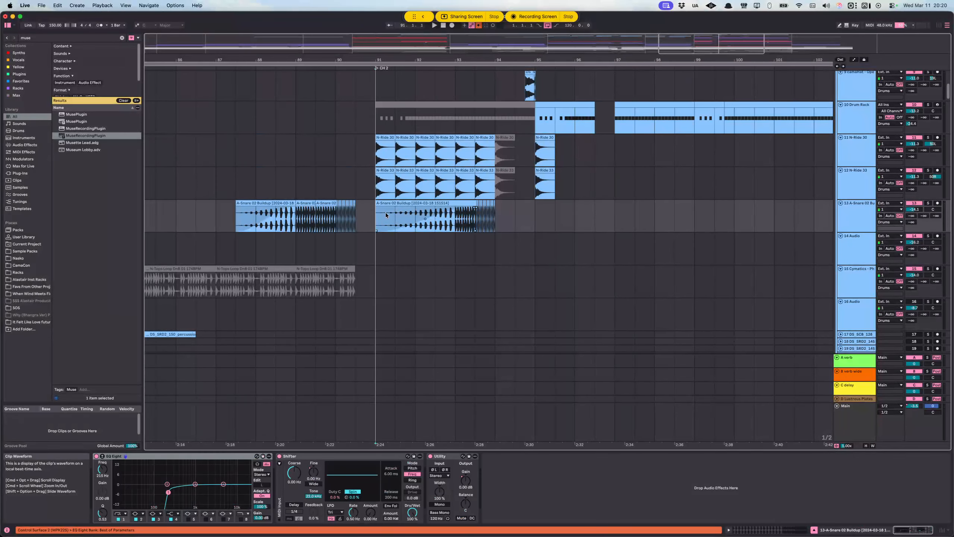
pyautogui.scroll(3, 389, 216)
pyautogui.click(497, 210)
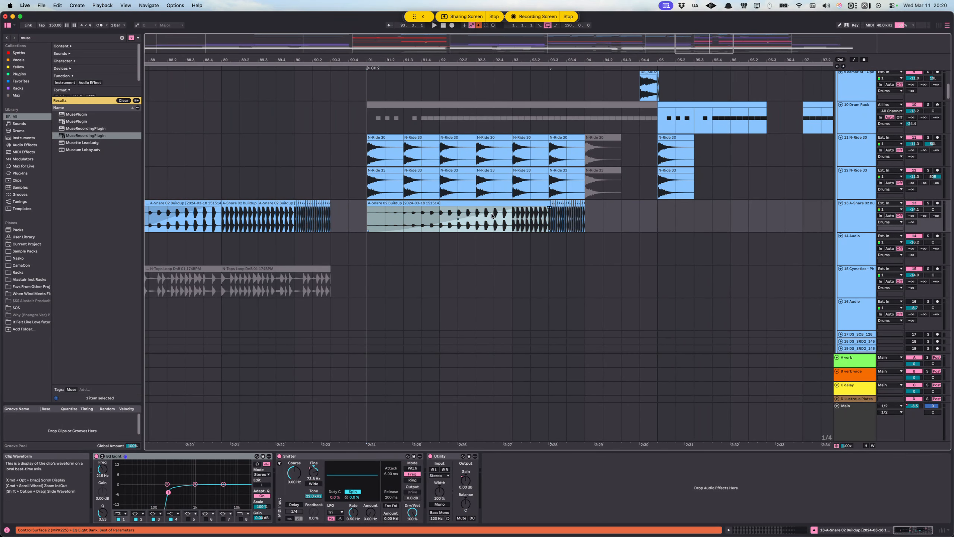
pyautogui.click(294, 457)
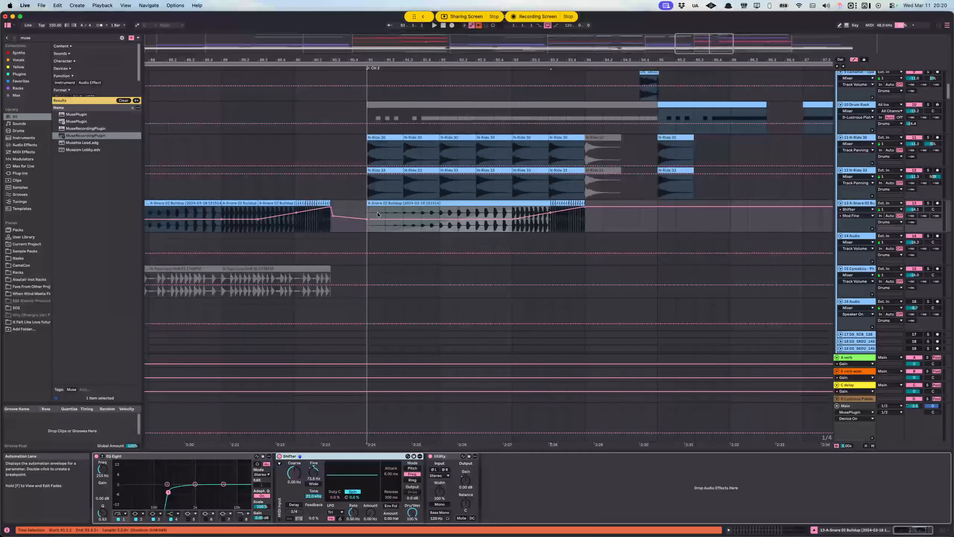
# Step: Play from 91.1.1, solo the A-Snare 02 Buildup track to hear its rising automation, and stop after the buildup
pyautogui.click(393, 213)
pyautogui.press('space')
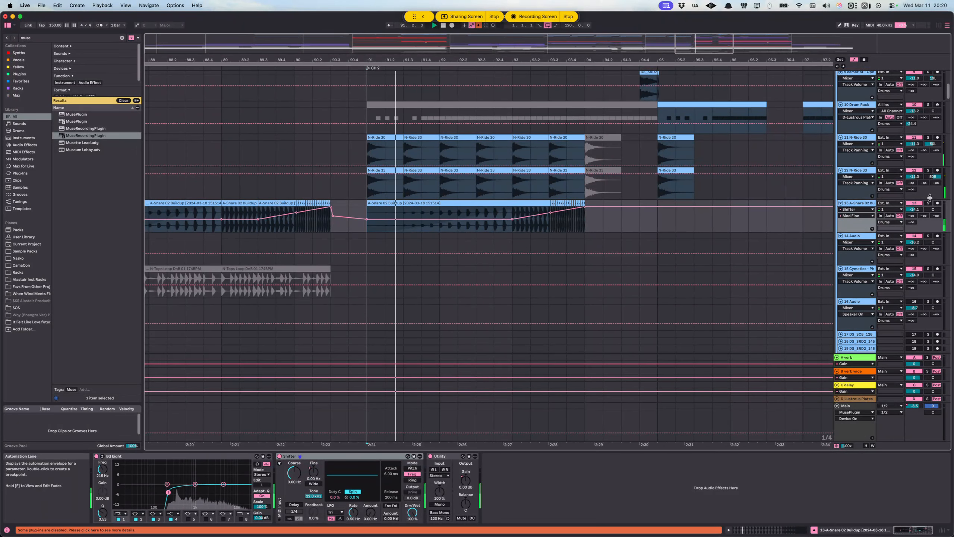
pyautogui.click(928, 204)
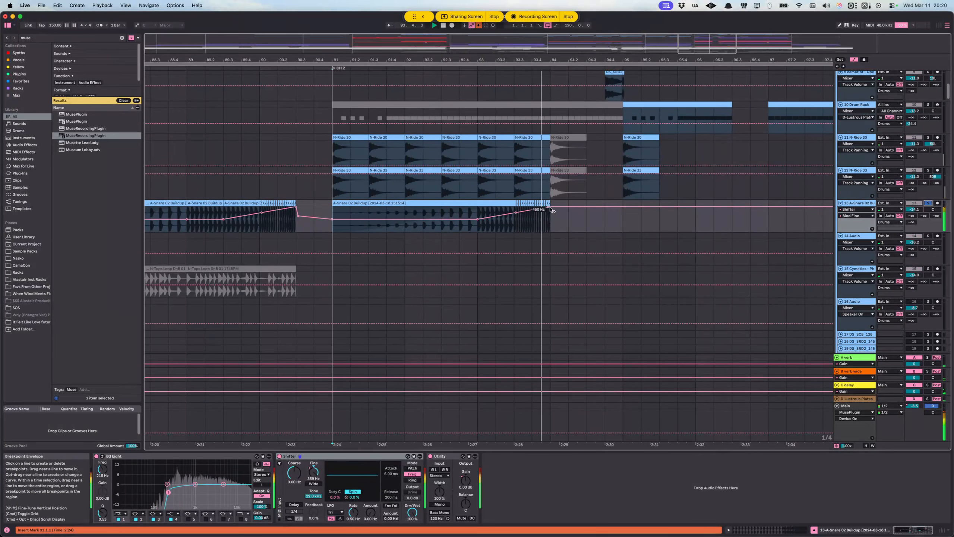
pyautogui.press('space')
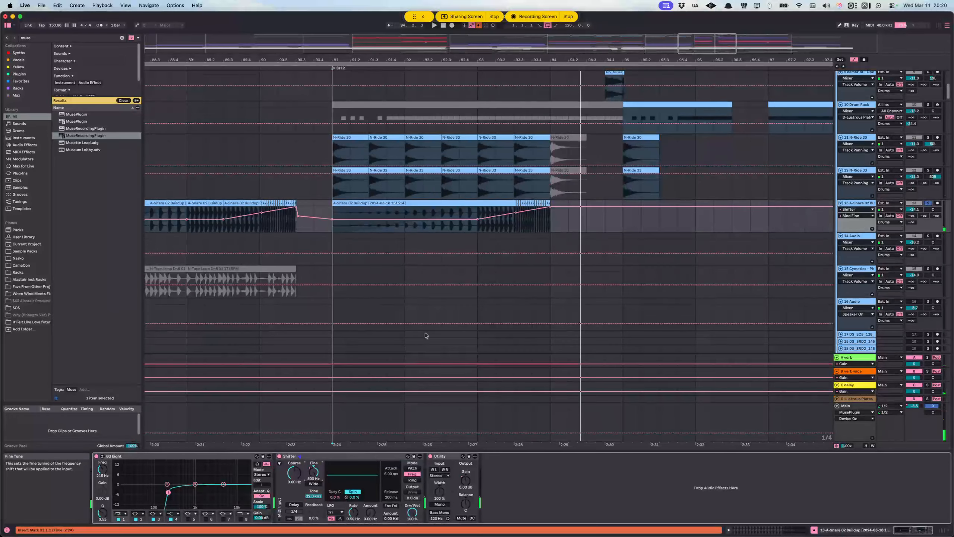
# Step: Play the soloed A-Snare 02 Buildup from 93.1.1, hide the automation and examine its individual snare hits up close
pyautogui.click(478, 220)
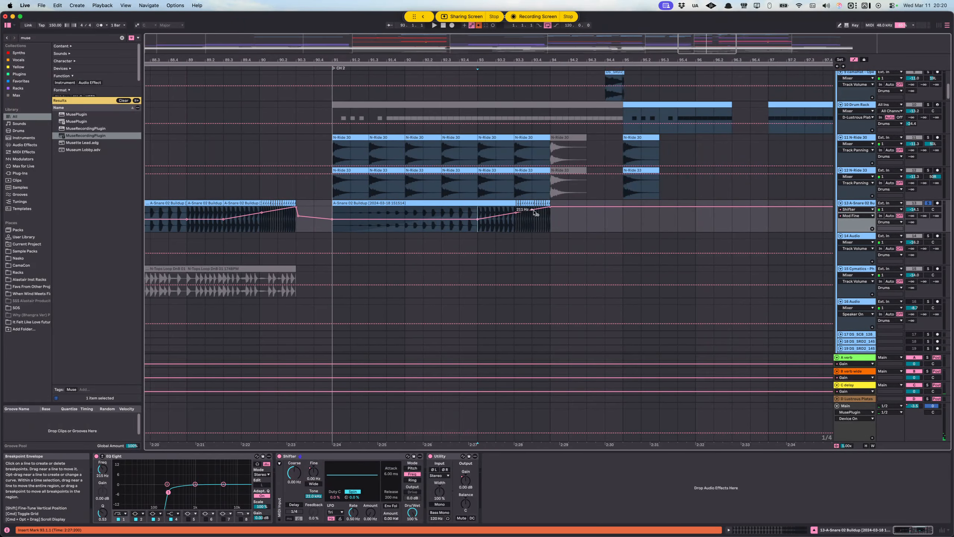
pyautogui.press('space')
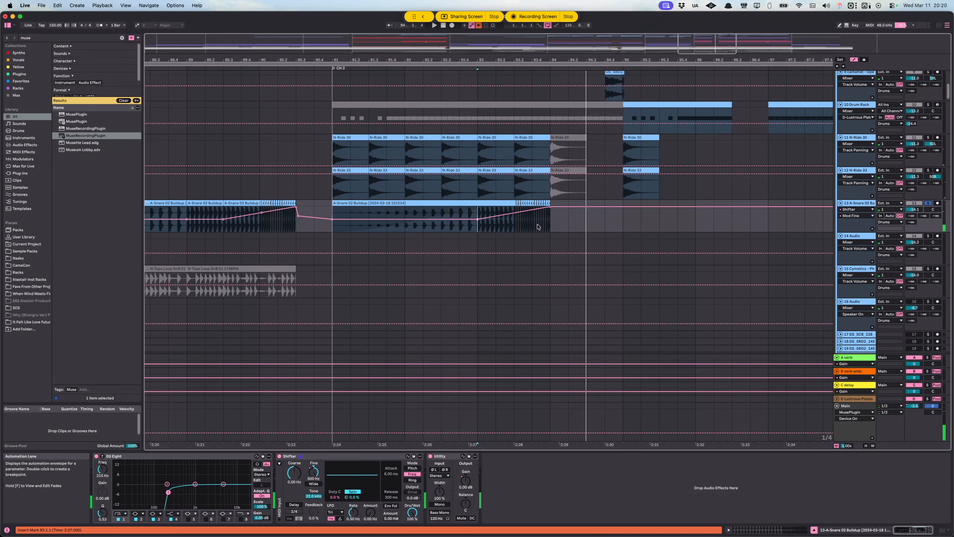
pyautogui.scroll(10, 499, 225)
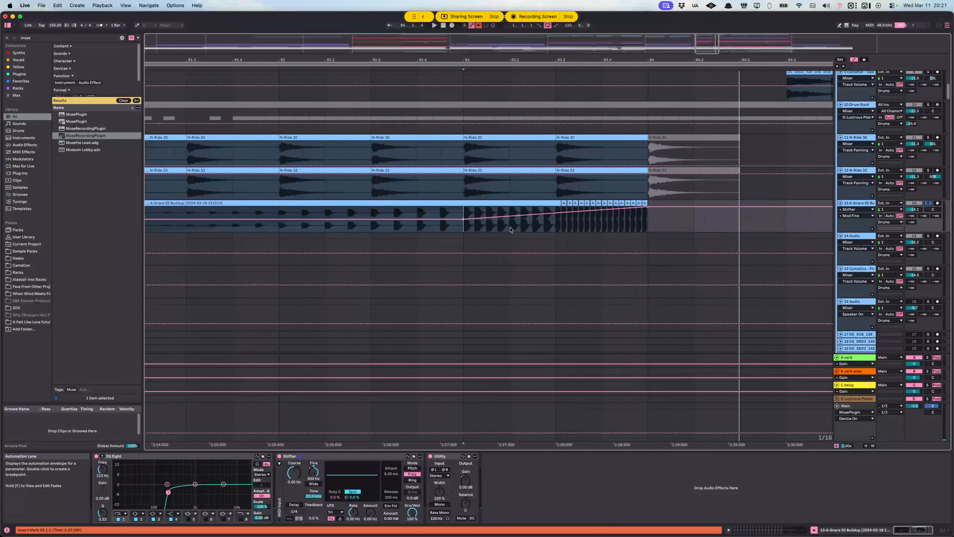
pyautogui.press('a')
pyautogui.scroll(-10, 410, 219)
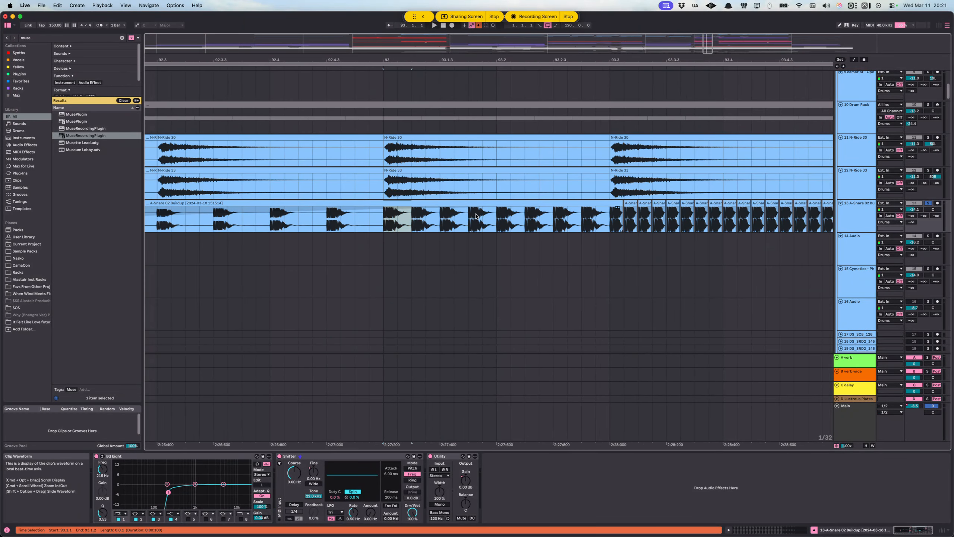
pyautogui.scroll(5, 499, 180)
# Step: Open the Kick & Snare MIDI clip at the start of CH 2 and select the final-bar kick and N-Snare 04 notes to inspect them
pyautogui.scroll(5, 499, 180)
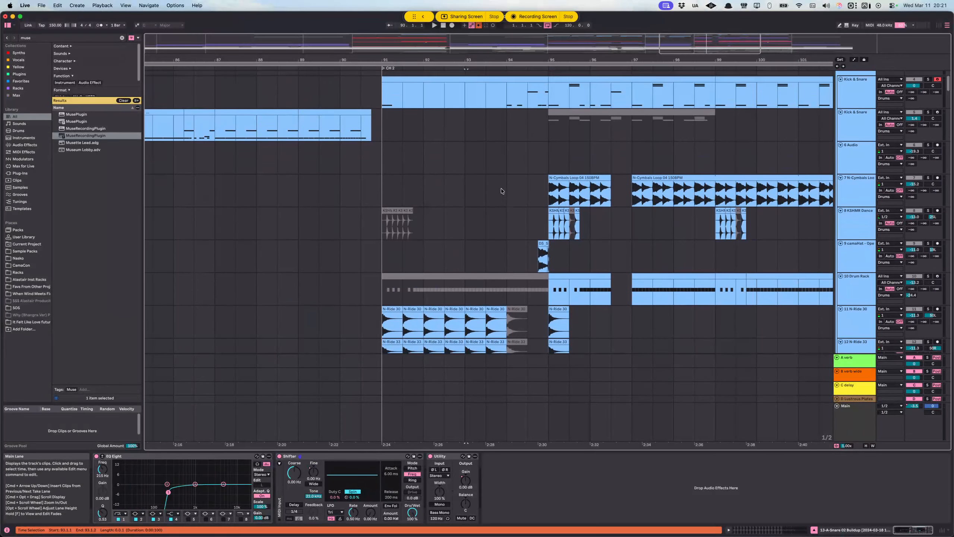
pyautogui.hscroll(2, 489, 150)
pyautogui.click(473, 92)
pyautogui.doubleClick(474, 92)
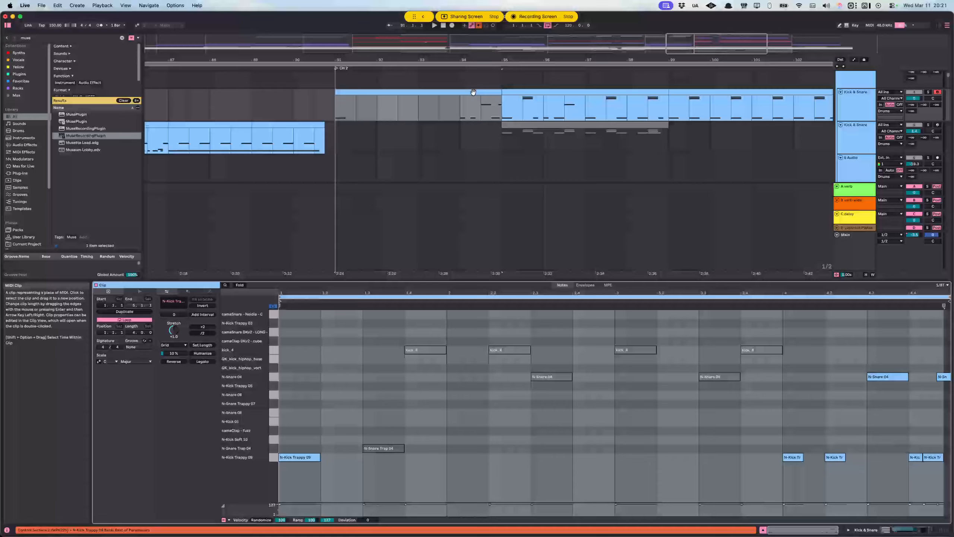
pyautogui.hscroll(2, 756, 453)
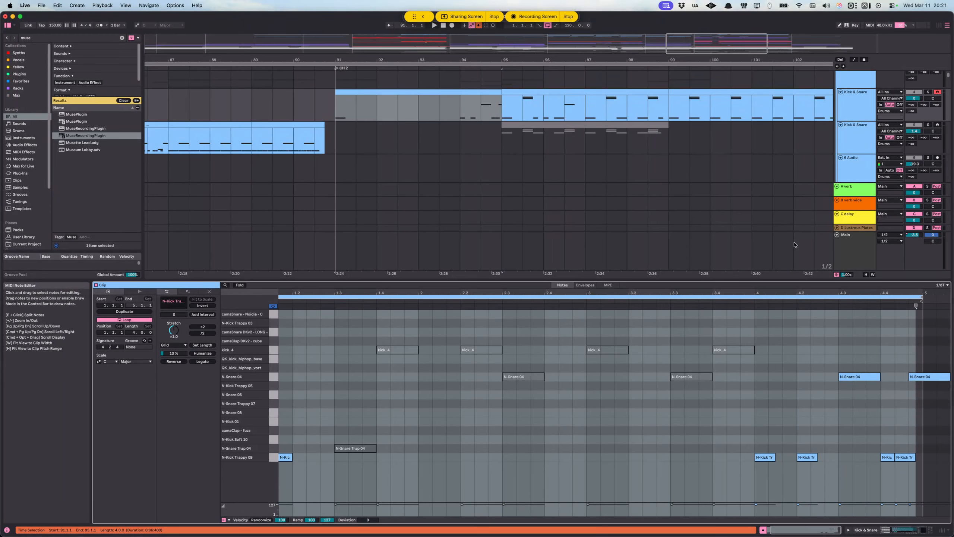
pyautogui.moveTo(741, 428); pyautogui.dragTo(908, 473)
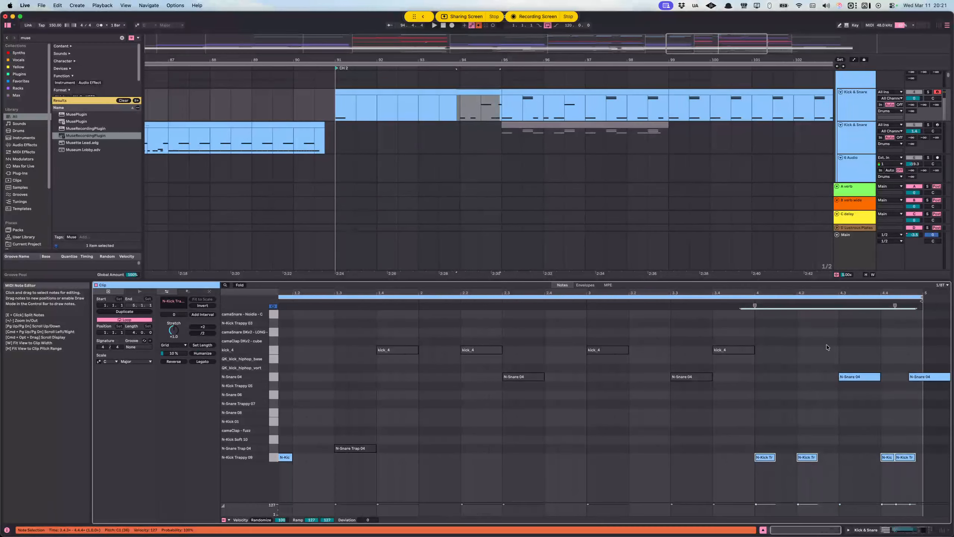
pyautogui.click(853, 376)
# Step: Unsolo the A-Snare 02 Buildup track and play all the drums from 94.1.1 into bar 95, stopping after the fill
pyautogui.click(451, 111)
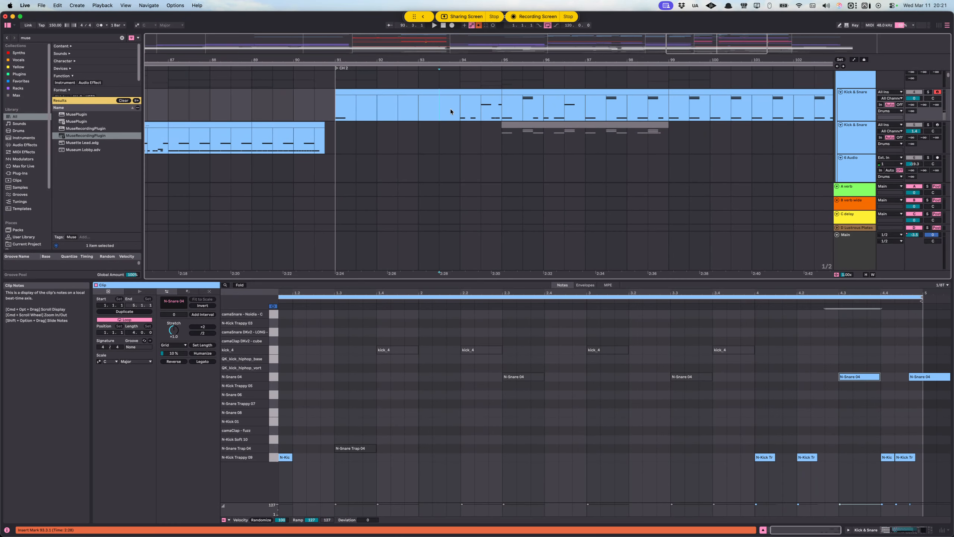
pyautogui.scroll(4, 897, 147)
pyautogui.click(928, 142)
pyautogui.scroll(-5, 706, 148)
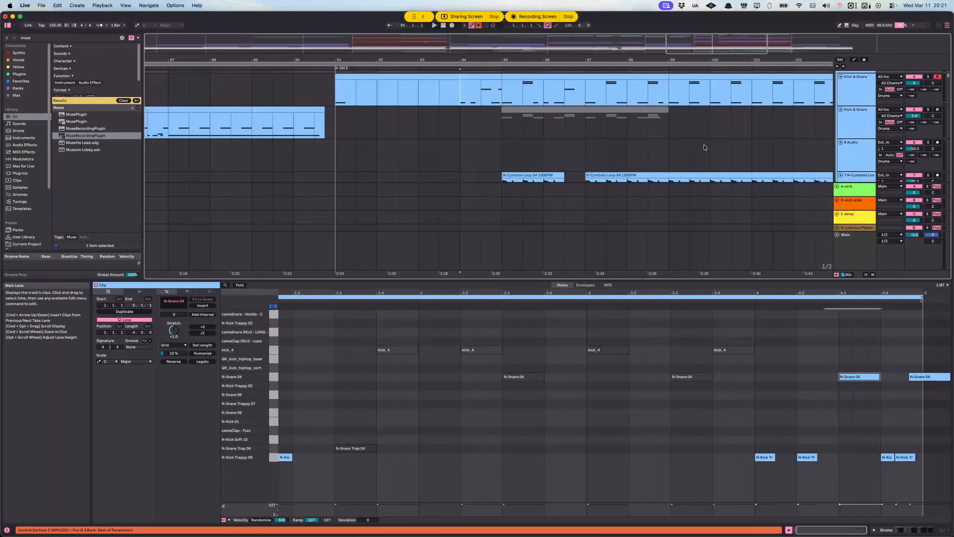
pyautogui.press('space')
pyautogui.scroll(-6, 687, 146)
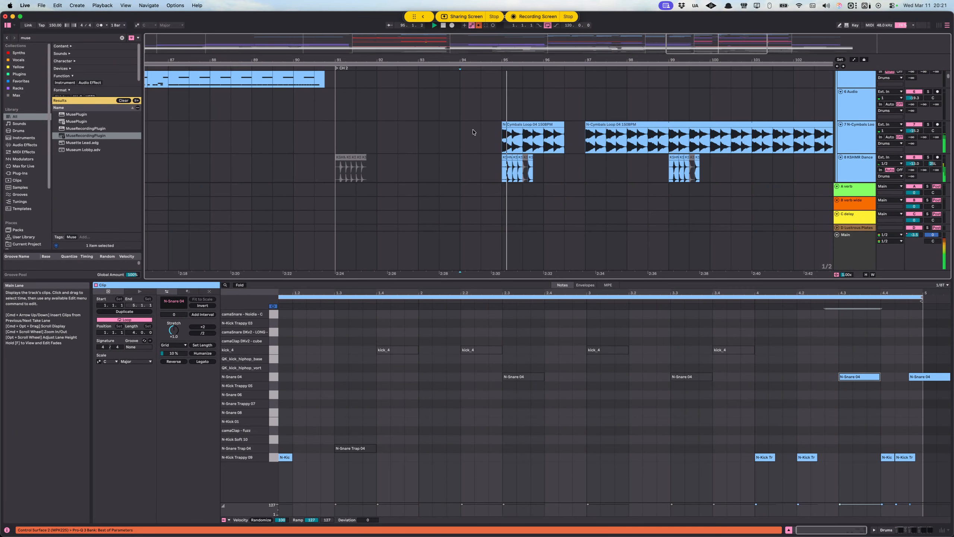
pyautogui.press('space')
# Step: Set the start point to 94.1.1 on the DS_SRD2_150 drum one-shot track, then solo it and play its fill
pyautogui.click(858, 102)
pyautogui.scroll(4, 525, 163)
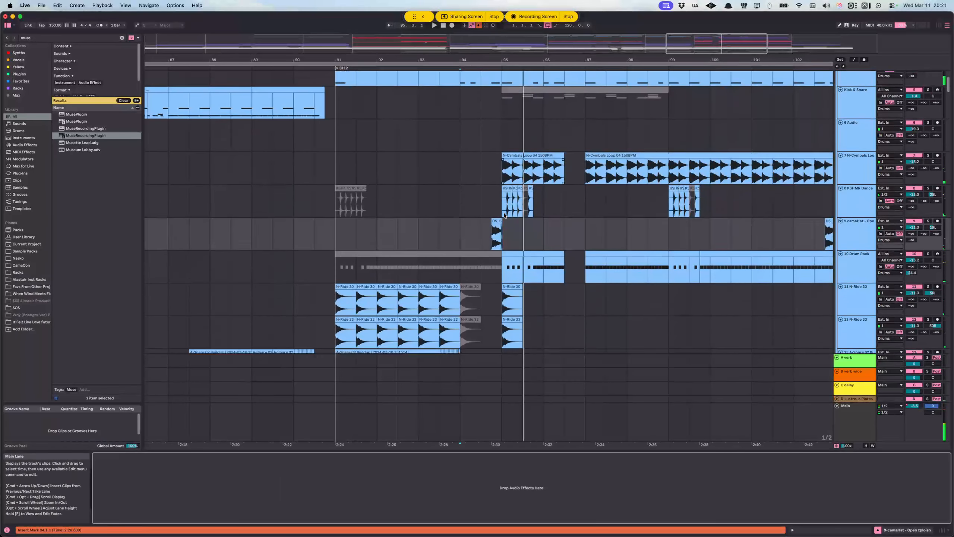
pyautogui.scroll(-6, 502, 216)
pyautogui.scroll(-6, 503, 216)
pyautogui.click(462, 183)
pyautogui.scroll(6, 465, 184)
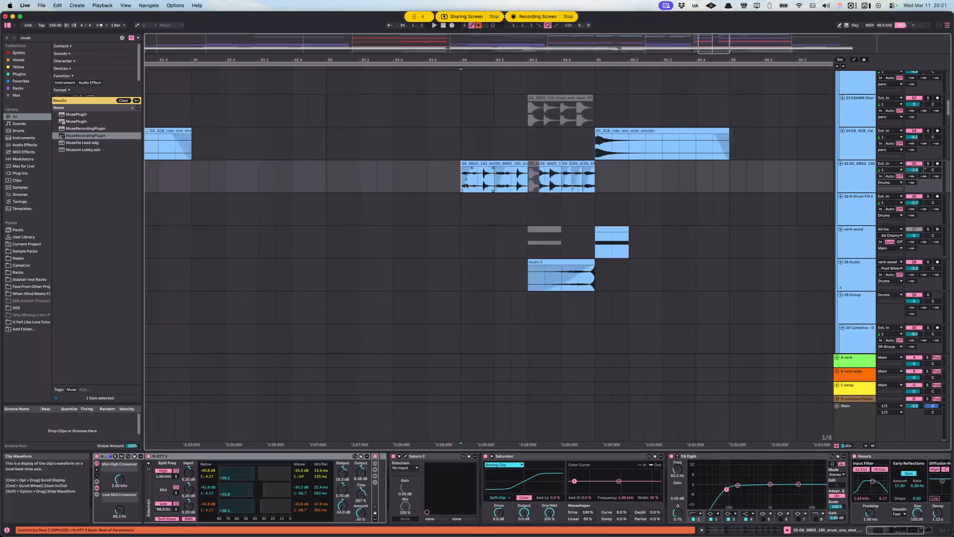
pyautogui.hscroll(3, 491, 187)
pyautogui.scroll(-4, 408, 186)
pyautogui.moveTo(373, 186)
pyautogui.mouseDown()
pyautogui.moveTo(565, 186)
pyautogui.moveTo(543, 187)
pyautogui.mouseUp()
pyautogui.click(859, 185)
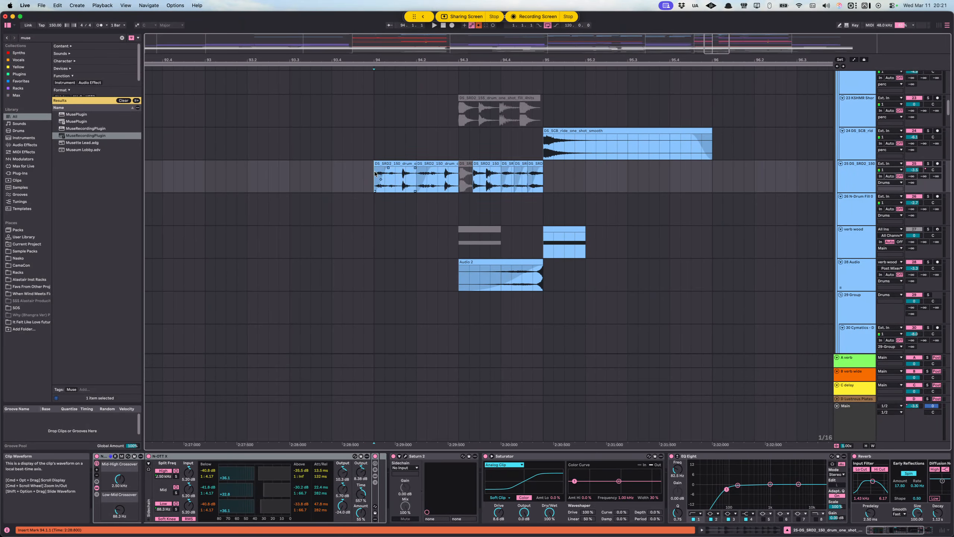
pyautogui.click(928, 164)
pyautogui.press('space')
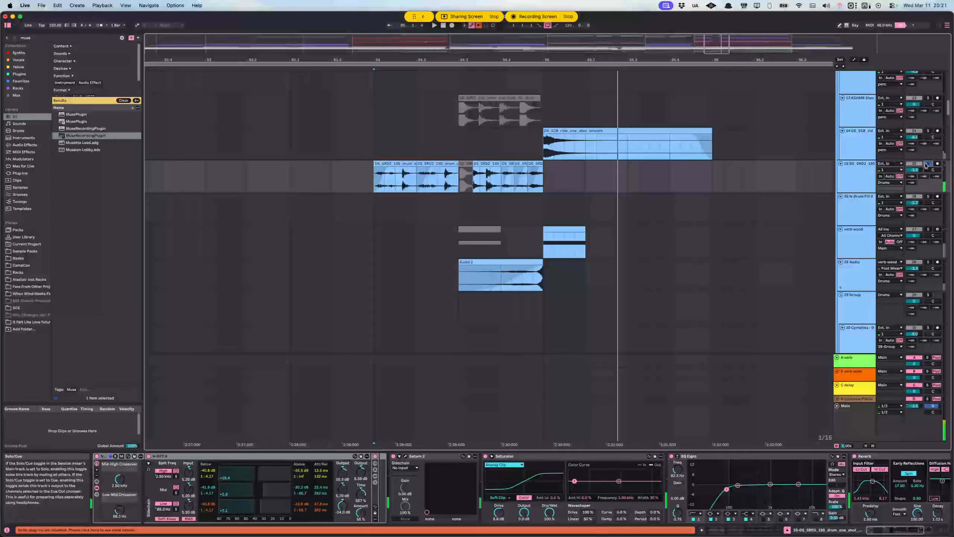
# Step: Solo the upper Kick & Snare track, play its part of the fill from 94.1.1 and stop playback
pyautogui.scroll(1, 617, 210)
pyautogui.scroll(15, 617, 210)
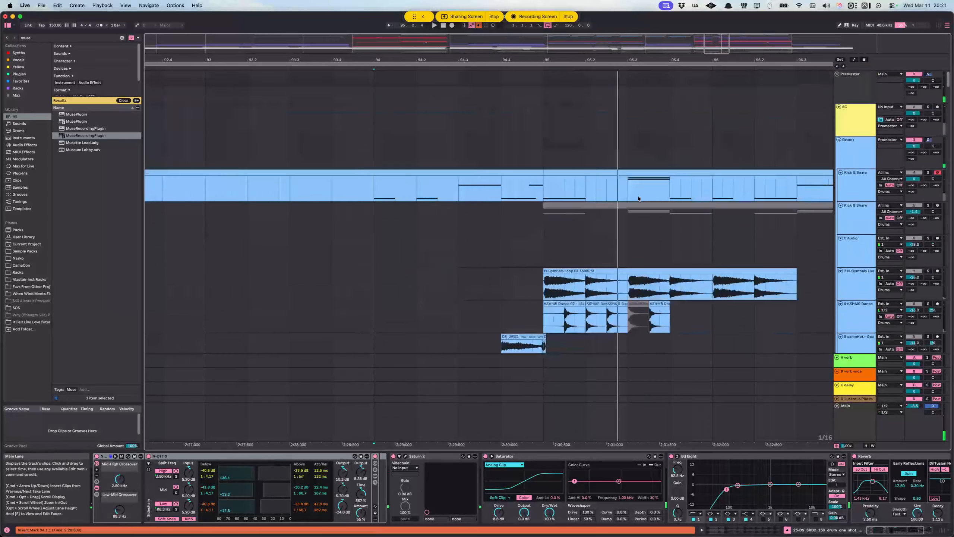
pyautogui.click(929, 172)
pyautogui.press('space')
pyautogui.scroll(-6, 731, 180)
pyautogui.scroll(3, 724, 181)
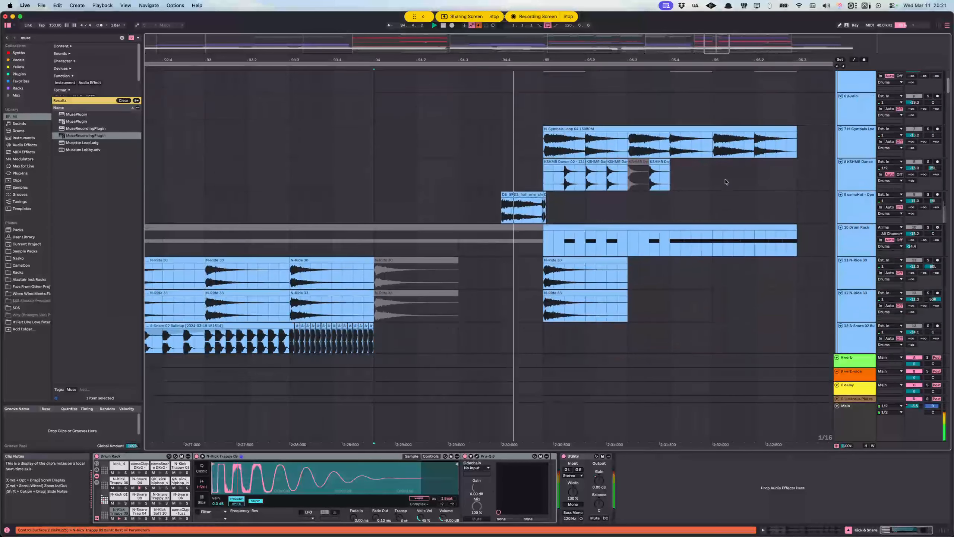
pyautogui.scroll(-4, 521, 173)
pyautogui.hscroll(2, 456, 184)
pyautogui.press('space')
# Step: Select the open hat clip just before bar 95 and examine the drum layers back through Pre 2 and the Breakdown/Bridge
pyautogui.moveTo(466, 244); pyautogui.dragTo(488, 248)
pyautogui.scroll(-4, 489, 247)
pyautogui.scroll(-8, 492, 241)
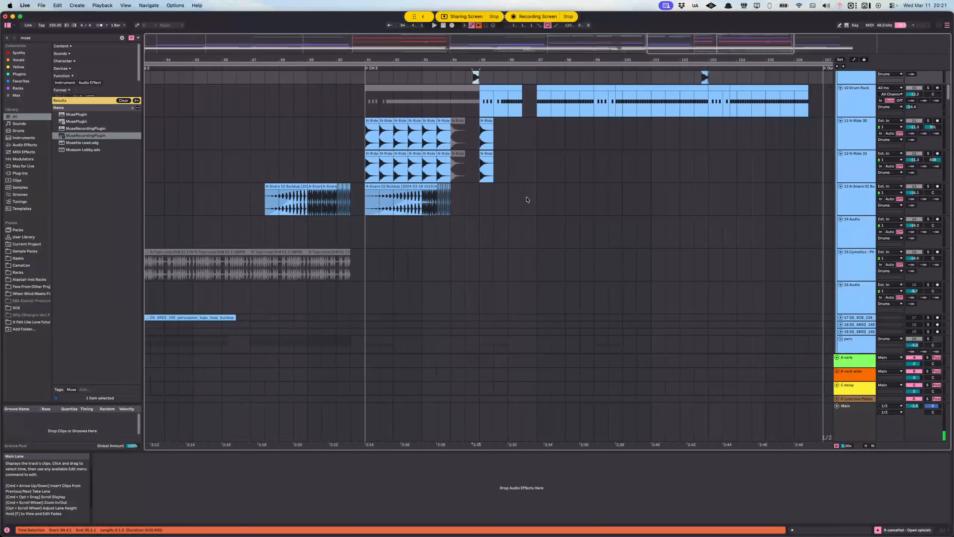
pyautogui.scroll(3, 525, 198)
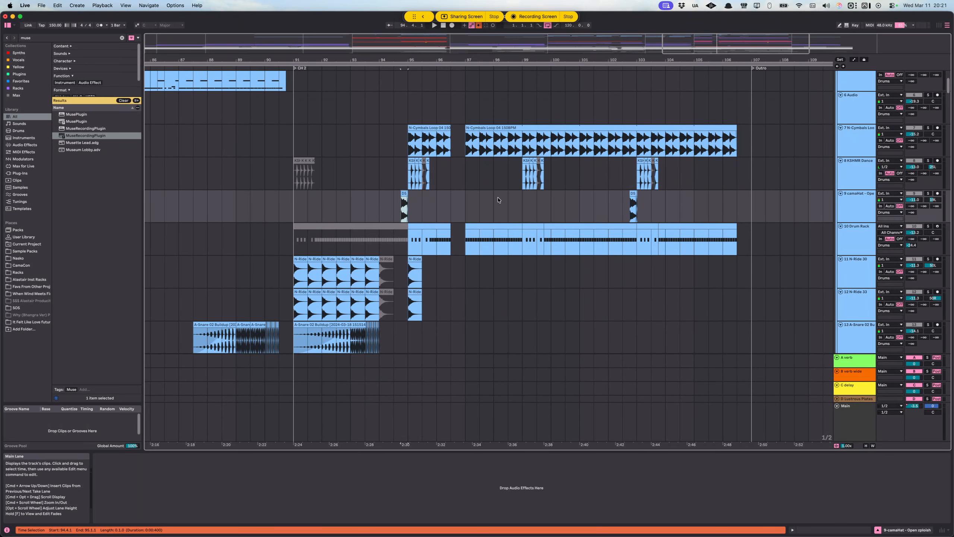
pyautogui.hscroll(-5, 469, 216)
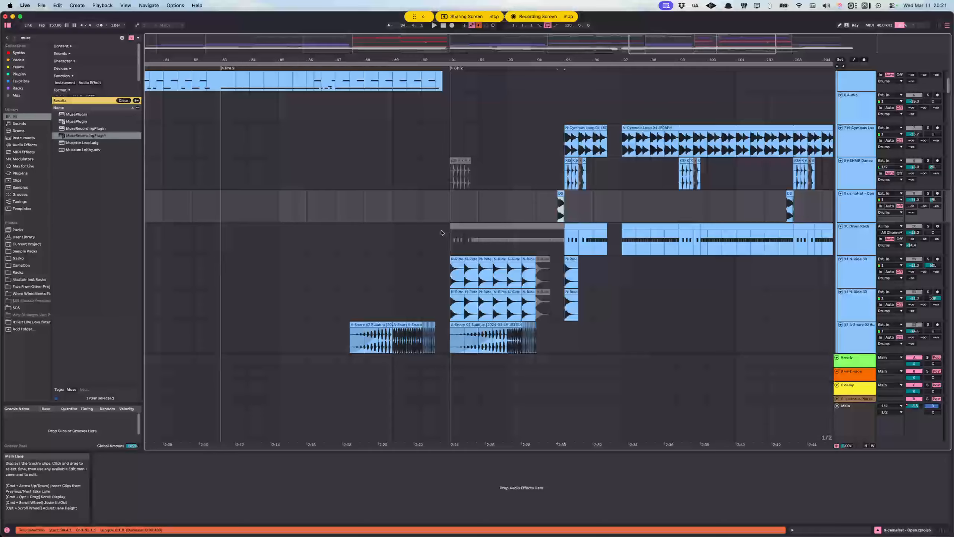
pyautogui.scroll(-8, 442, 232)
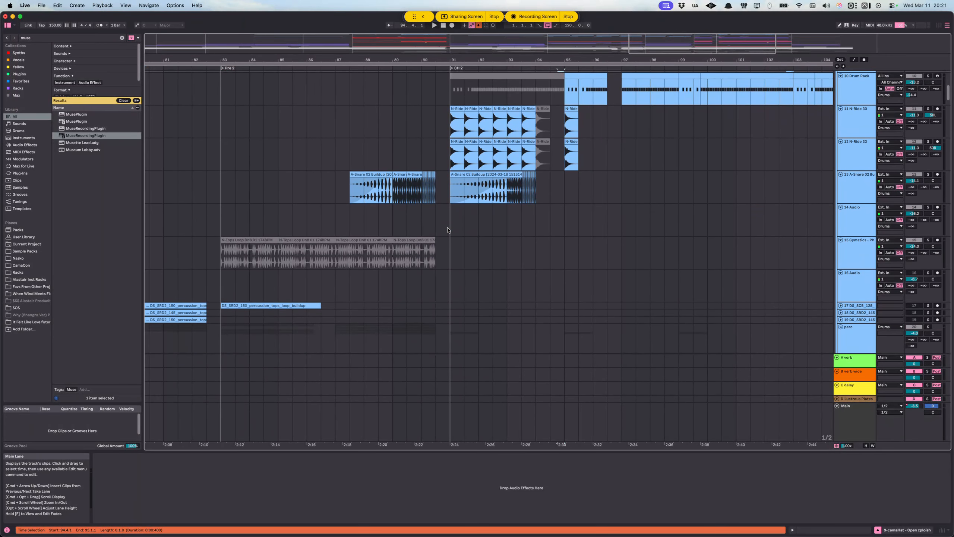
pyautogui.scroll(-2, 447, 230)
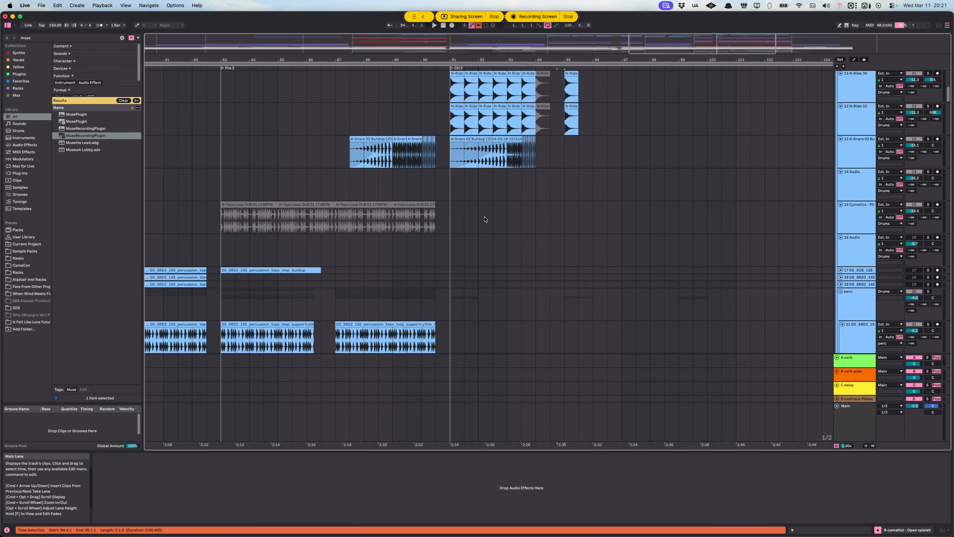
pyautogui.hscroll(-10, 493, 222)
pyautogui.scroll(1, 449, 216)
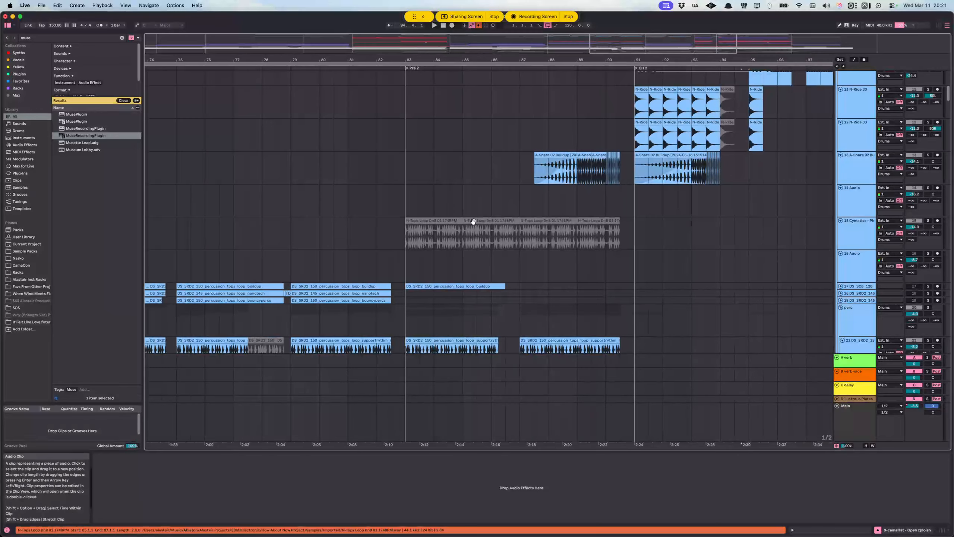
pyautogui.hscroll(-5, 477, 223)
pyautogui.scroll(-1, 489, 233)
pyautogui.scroll(-3, 497, 245)
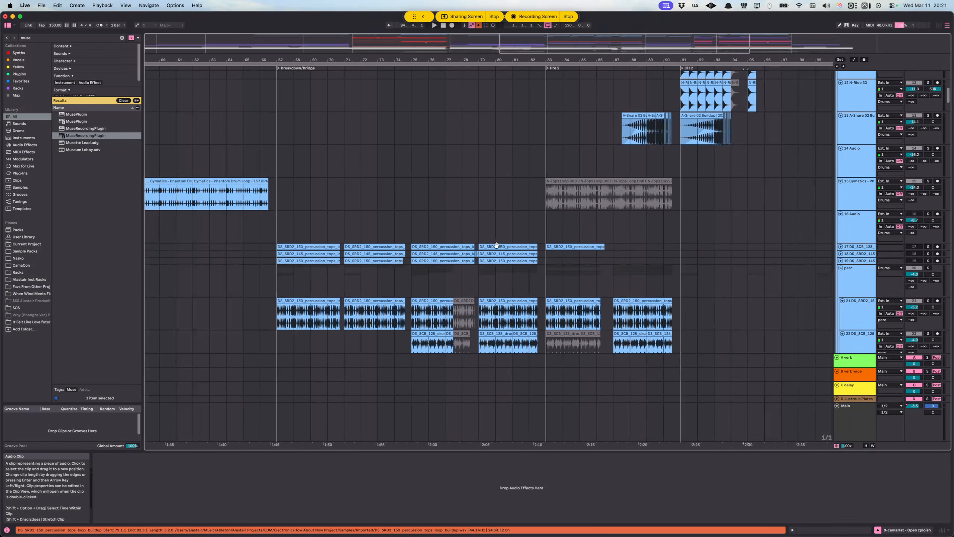
pyautogui.hscroll(-3, 497, 245)
# Step: Unsolo the Kick & Snare track and place the insert marker at 67.1.1 on the Vocals MIDI track to show its devices
pyautogui.scroll(15, 859, 163)
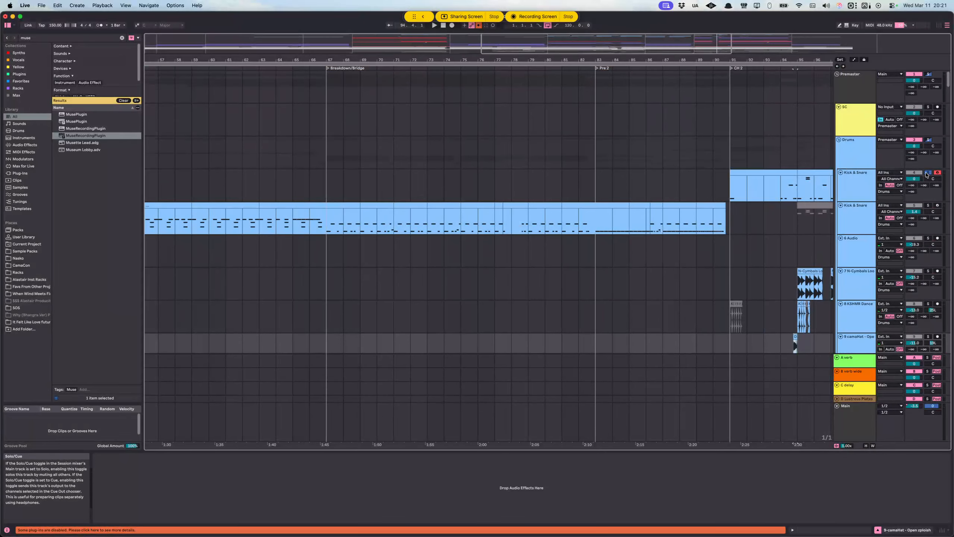
pyautogui.click(927, 173)
pyautogui.scroll(-20, 564, 249)
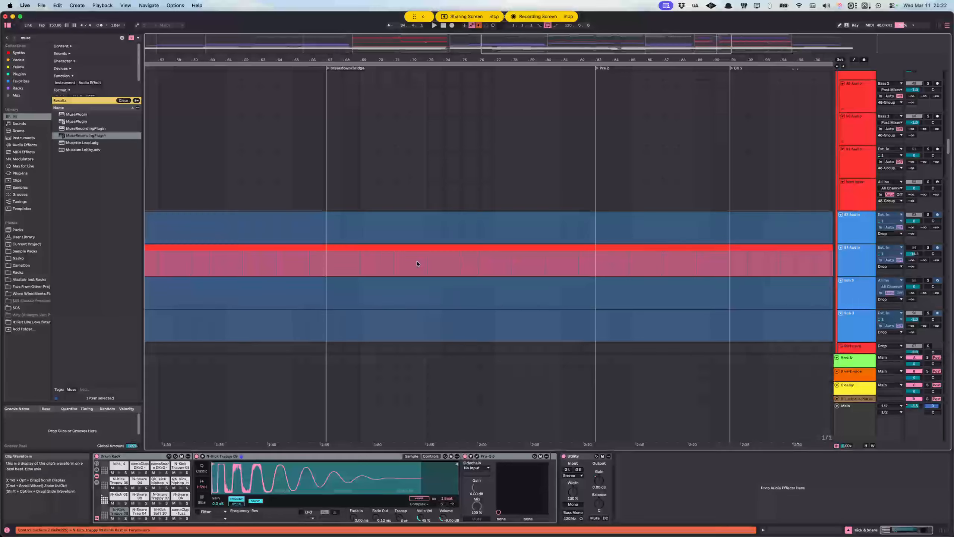
pyautogui.scroll(-10, 417, 264)
pyautogui.click(332, 224)
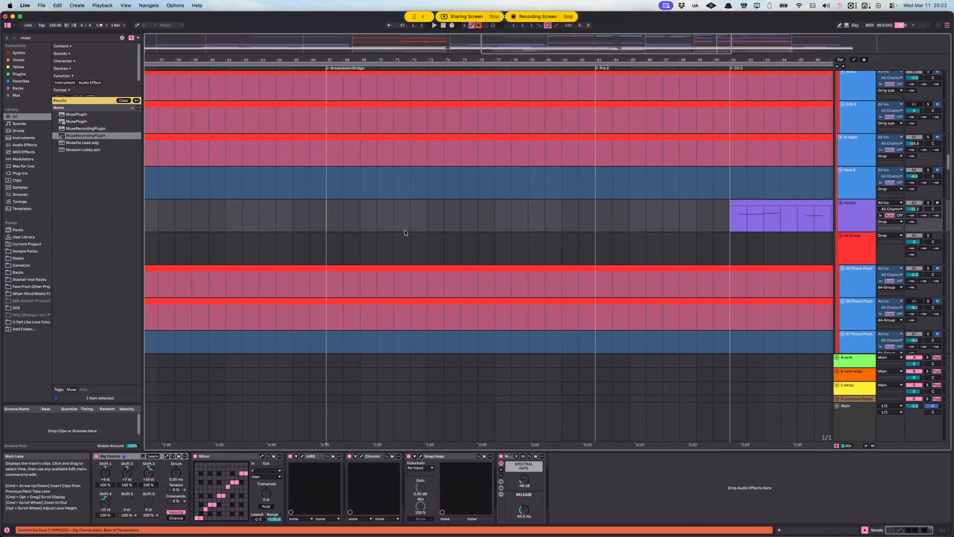
# Step: Examine the percussion loops, rides and drum fills from the Breakdown/Bridge through Pre 2 into CH 2
pyautogui.scroll(10, 477, 236)
pyautogui.scroll(20, 478, 234)
pyautogui.scroll(3, 488, 229)
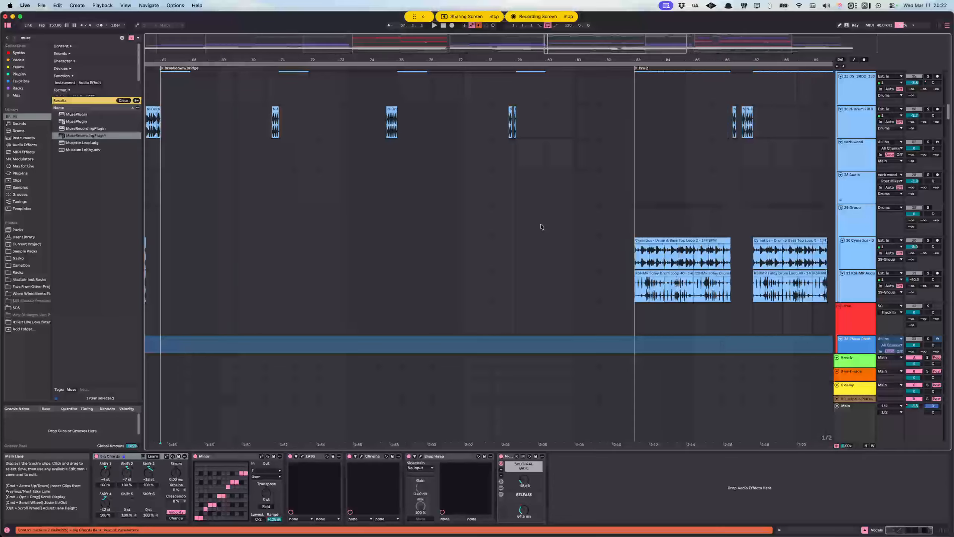
pyautogui.hscroll(4, 484, 228)
pyautogui.scroll(5, 465, 227)
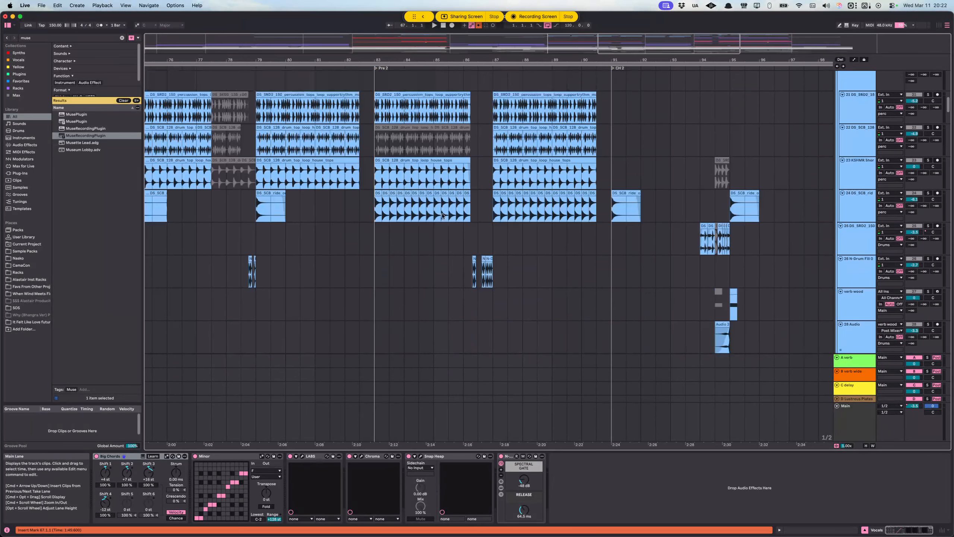
pyautogui.scroll(-1, 432, 233)
pyautogui.scroll(-4, 526, 245)
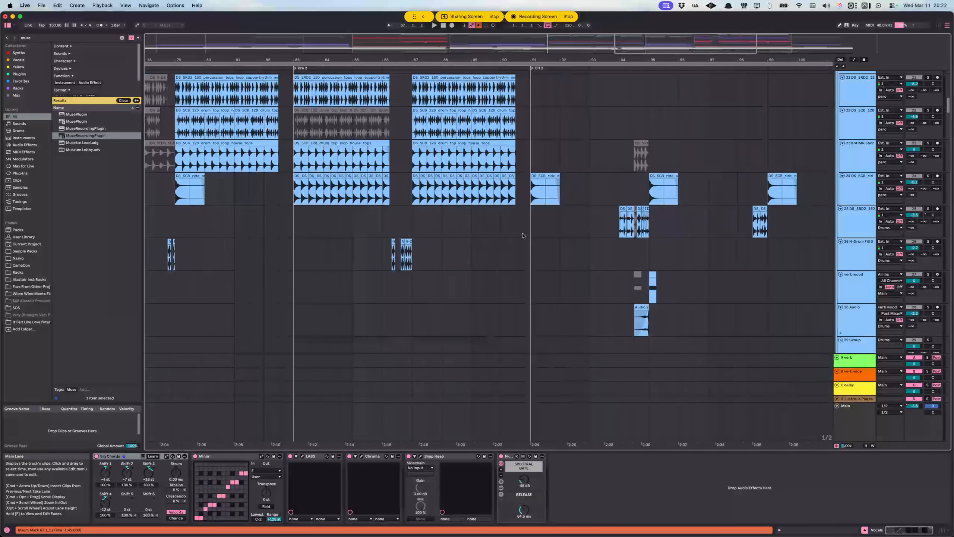
pyautogui.hscroll(3, 488, 252)
pyautogui.scroll(1, 451, 256)
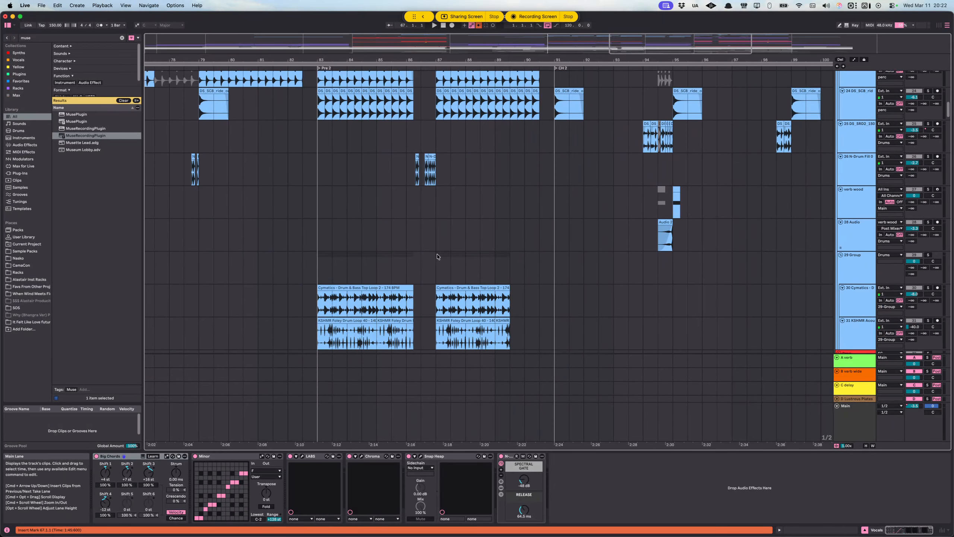
pyautogui.hscroll(-3, 439, 256)
# Step: Place the insert marker at 83.1.1 on the Cymatics Drum & Bass Top Loop track and look over its freeze and bounce options
pyautogui.click(395, 308)
pyautogui.scroll(-1, 451, 293)
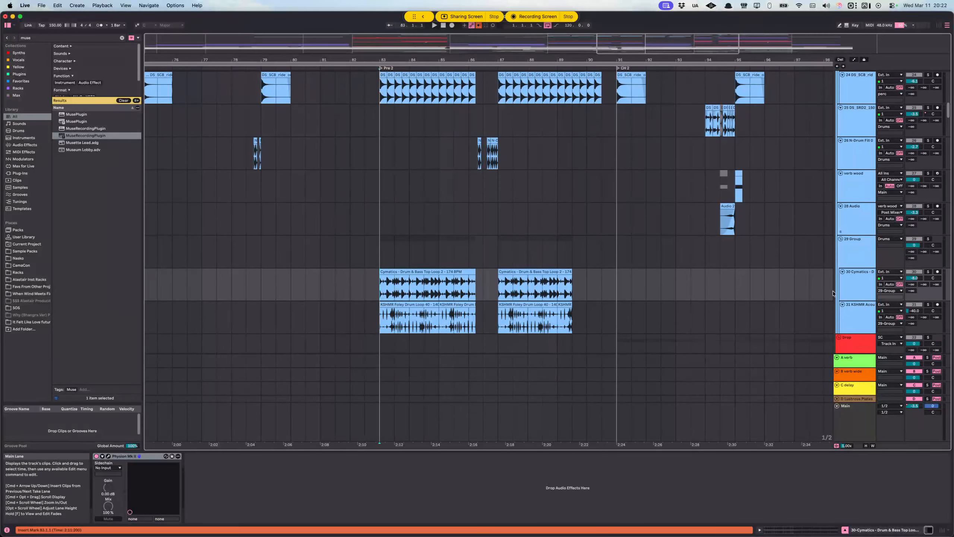
pyautogui.rightClick(858, 279)
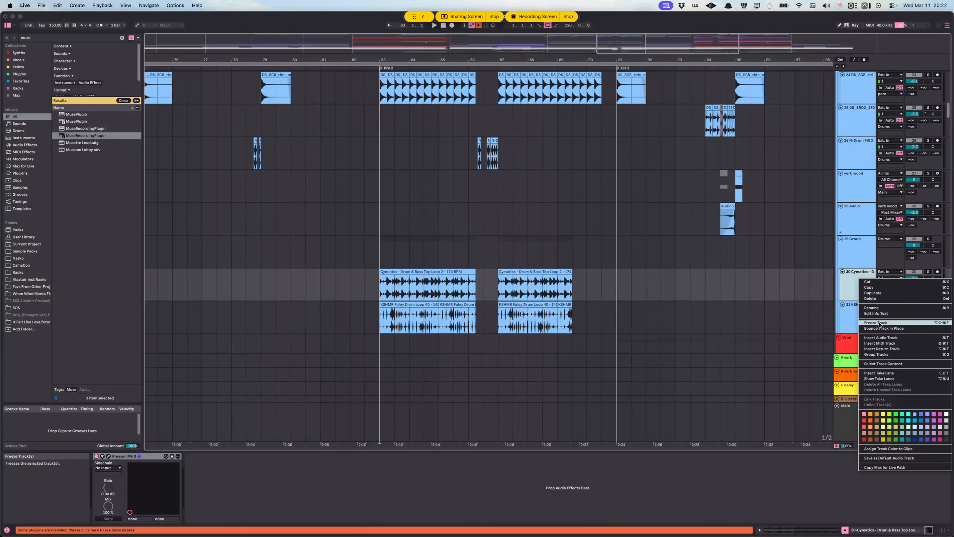
pyautogui.click(846, 288)
pyautogui.scroll(5, 391, 291)
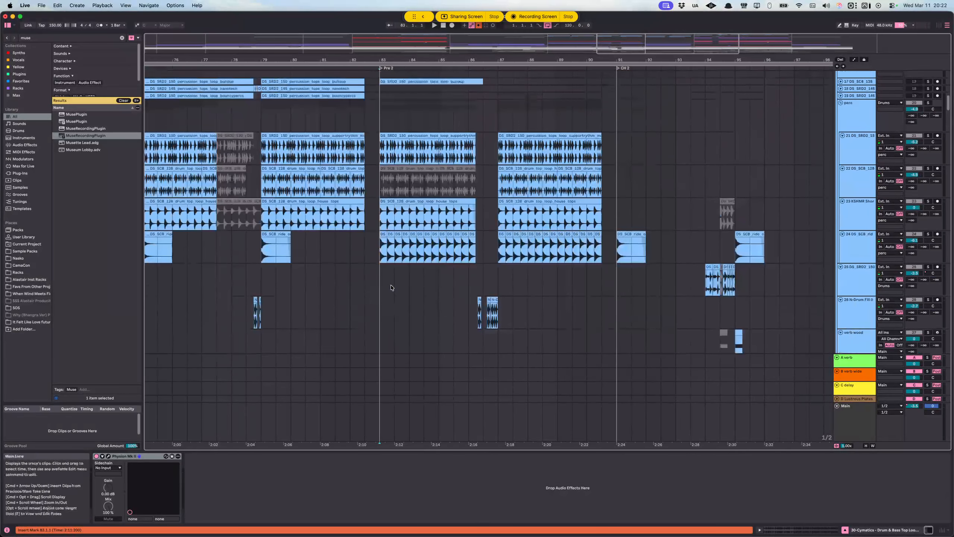
pyautogui.scroll(-16, 391, 271)
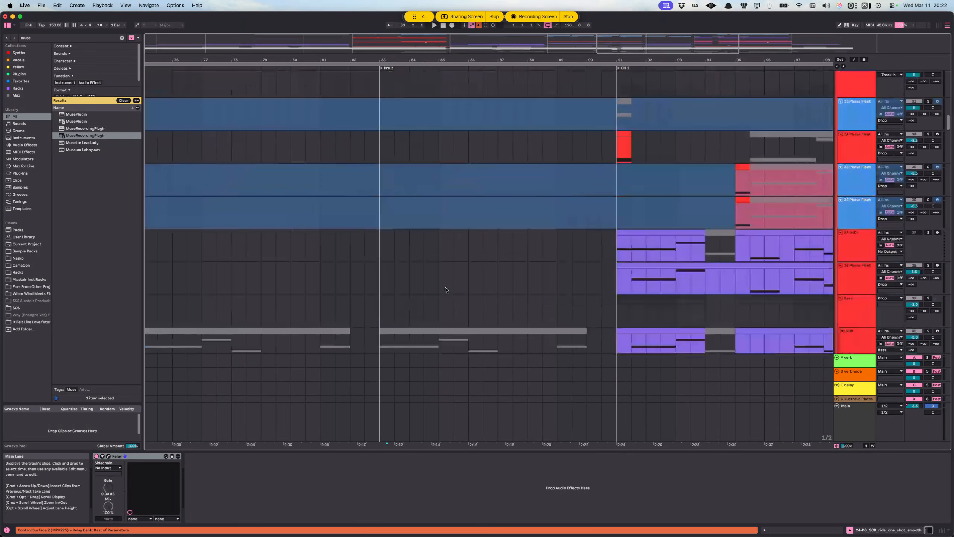
# Step: Select the 38-Phase Plant track to show its devices and look over the drop layers and drums at CH 2
pyautogui.click(865, 268)
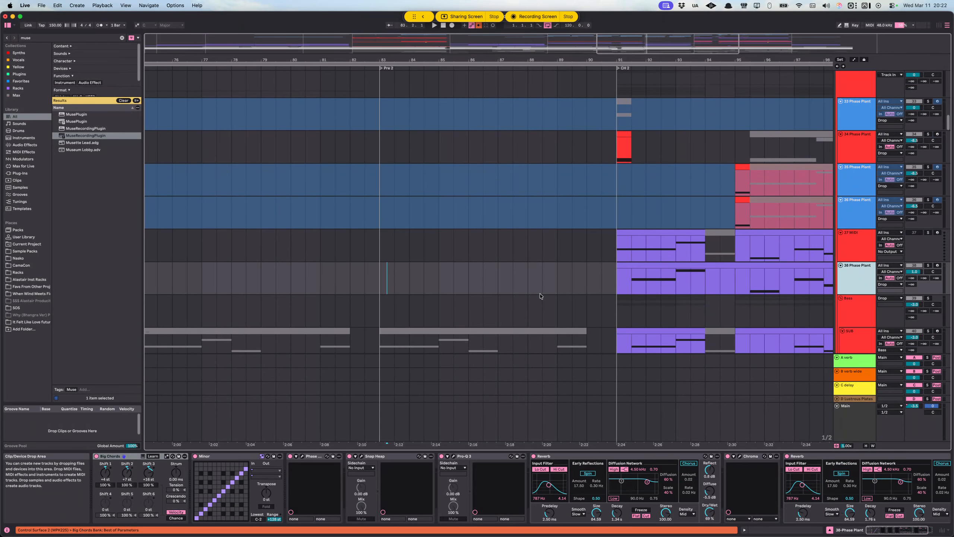
pyautogui.hscroll(10, 571, 258)
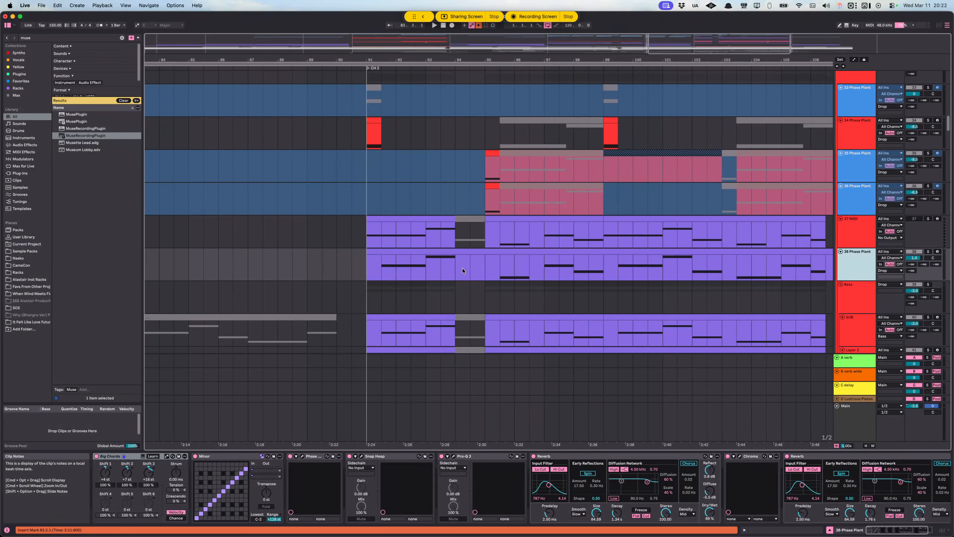
pyautogui.scroll(15, 464, 269)
pyautogui.scroll(10, 451, 241)
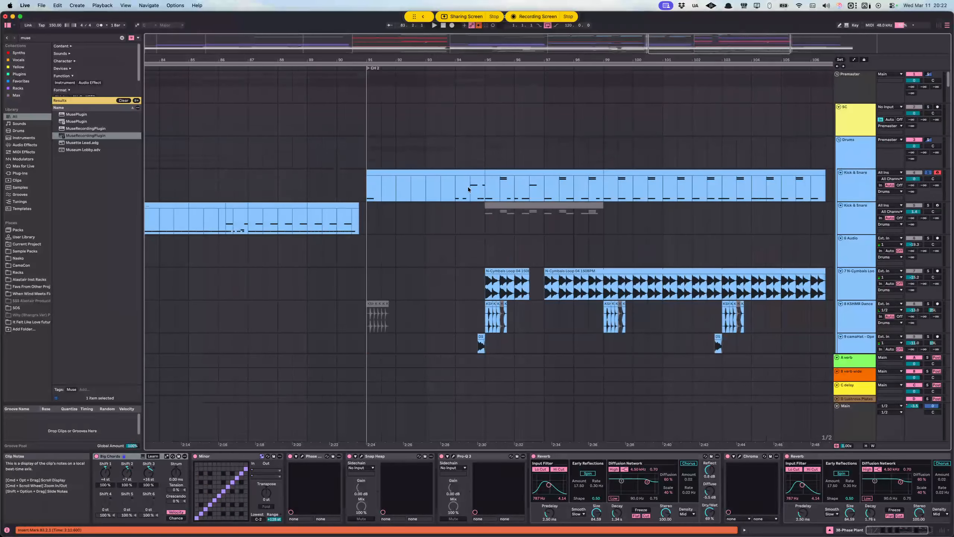
# Step: Select bar 94 of the Kick & Snare clip, from 94.1.1 to 95.1.1, for a closer look at the drum fill
pyautogui.click(470, 189)
pyautogui.press('+')
pyautogui.press('+')
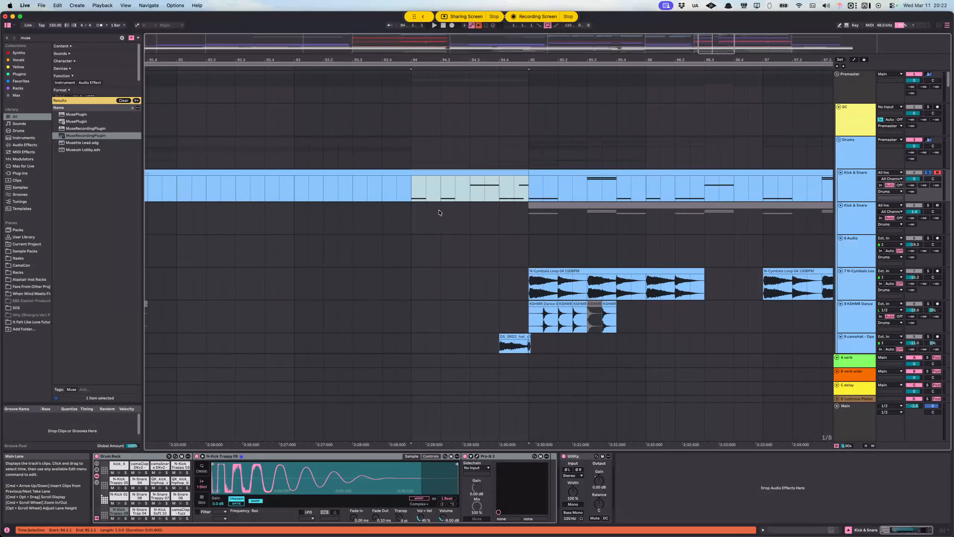
# Step: Examine the rides, snare buildups, percussion loops and drop layers from CH 2 back to the Intro/Break tracks in the Verse
pyautogui.scroll(-10, 424, 242)
pyautogui.scroll(-10, 424, 246)
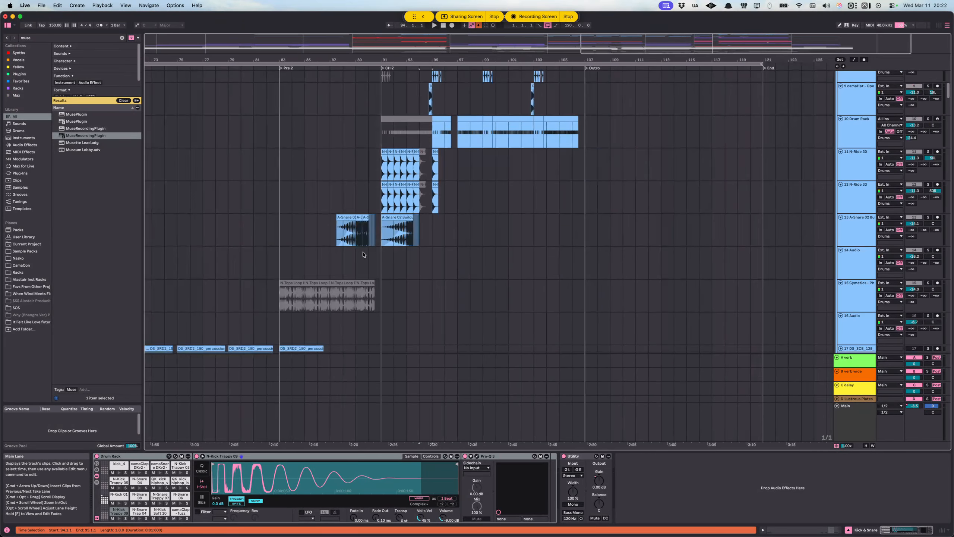
pyautogui.hscroll(-15, 366, 253)
pyautogui.scroll(-8, 366, 274)
pyautogui.scroll(-8, 364, 274)
pyautogui.hscroll(-10, 351, 273)
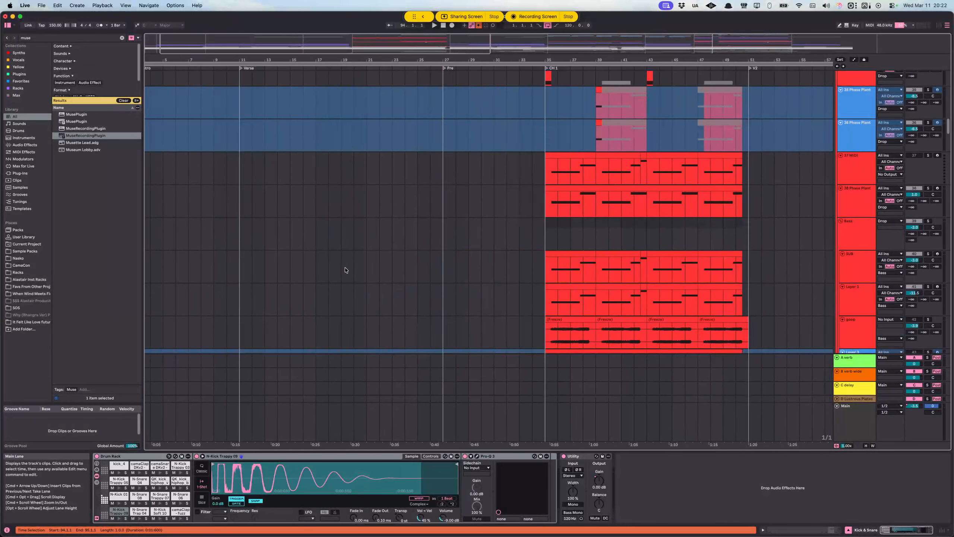
pyautogui.scroll(3, 343, 270)
pyautogui.scroll(-20, 329, 267)
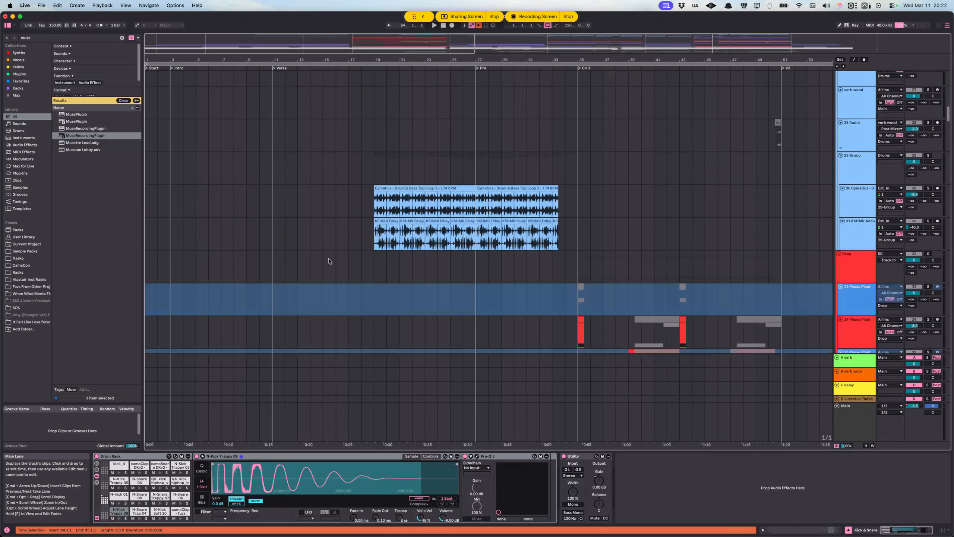
pyautogui.scroll(-8, 324, 272)
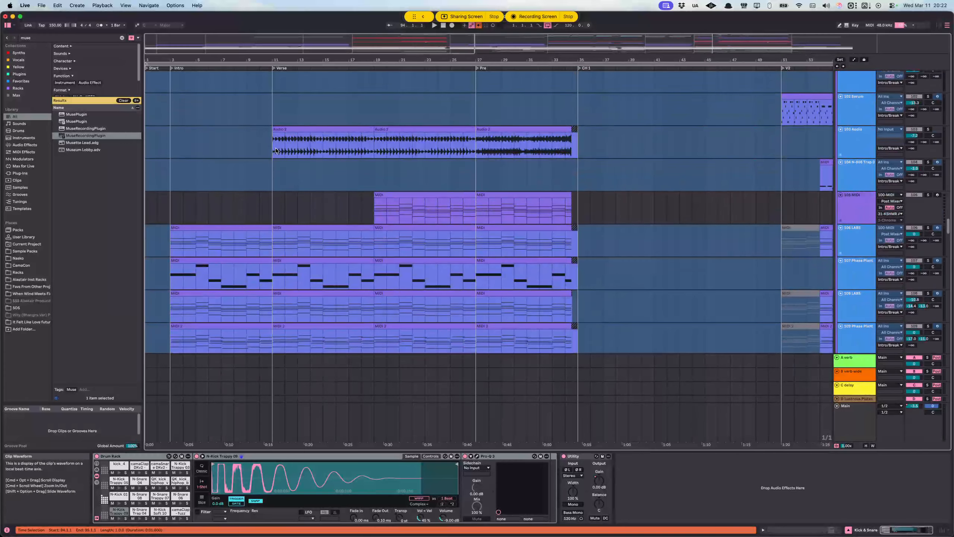
# Step: Solo the 103-Audio track and audition its clip from the start of the Verse at 11.1.1
pyautogui.click(925, 136)
pyautogui.click(928, 129)
pyautogui.press('space')
pyautogui.scroll(6, 287, 173)
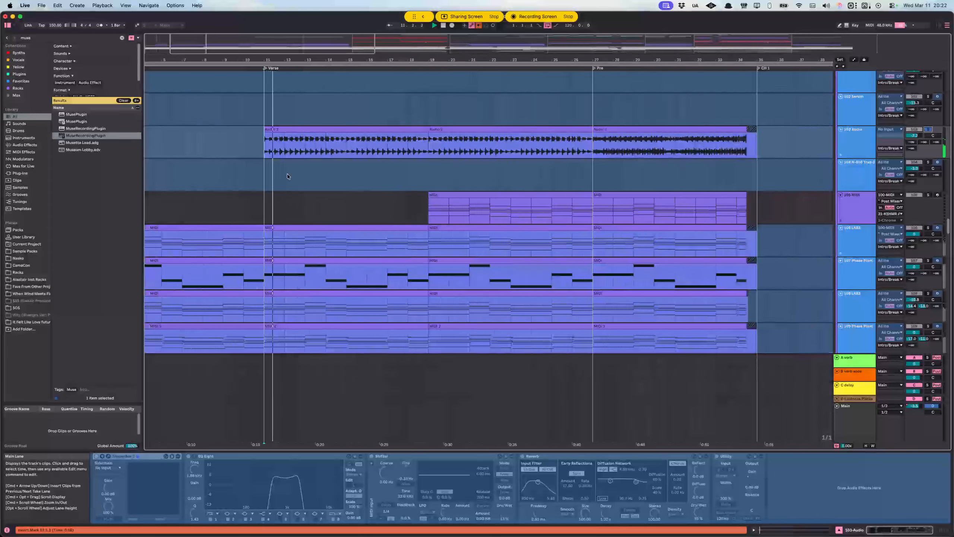
pyautogui.scroll(2, 298, 193)
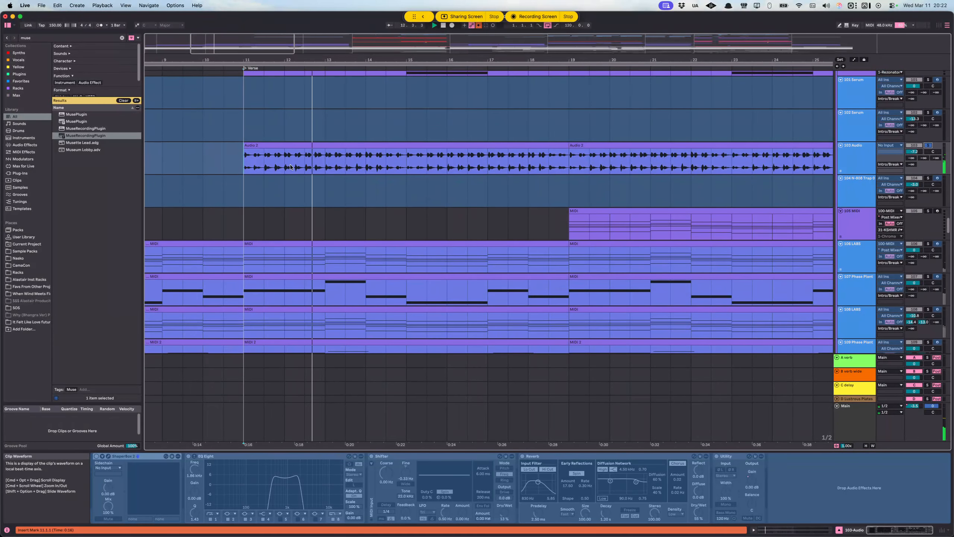
pyautogui.scroll(2, 303, 168)
pyautogui.press('space')
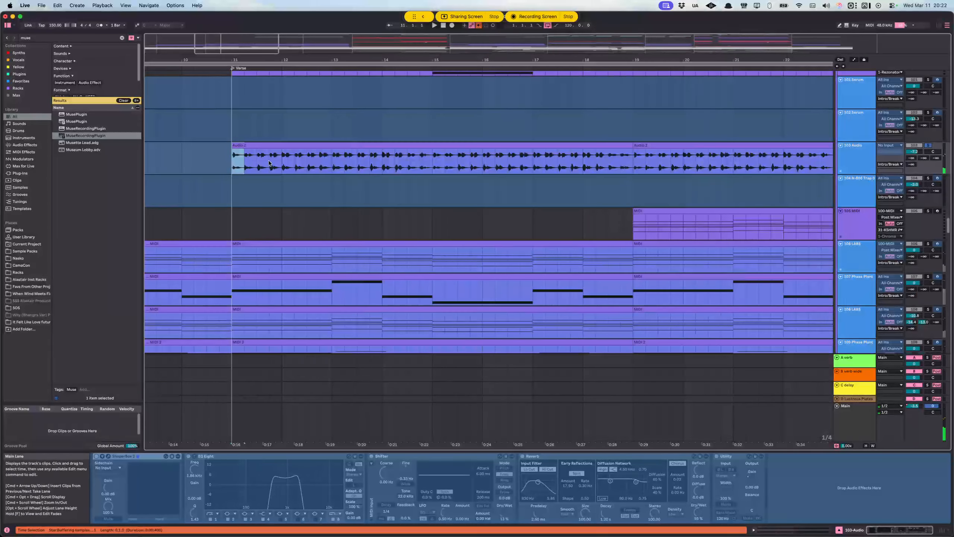
# Step: Select the first two bars of the Verse clip on the 103-Audio track, from 11.1.1 to 13.1.1
pyautogui.moveTo(236, 160); pyautogui.dragTo(344, 166)
pyautogui.scroll(-3, 240, 169)
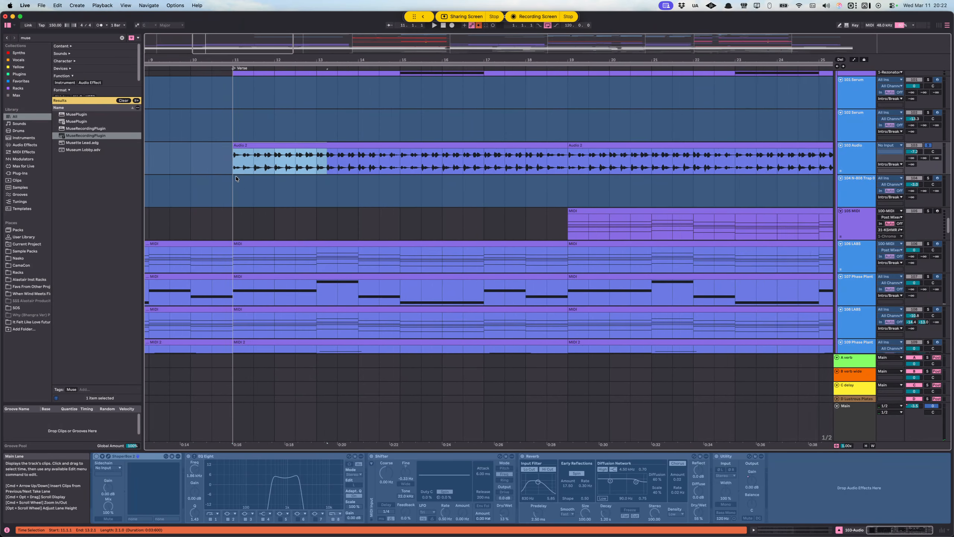
pyautogui.scroll(1, 253, 171)
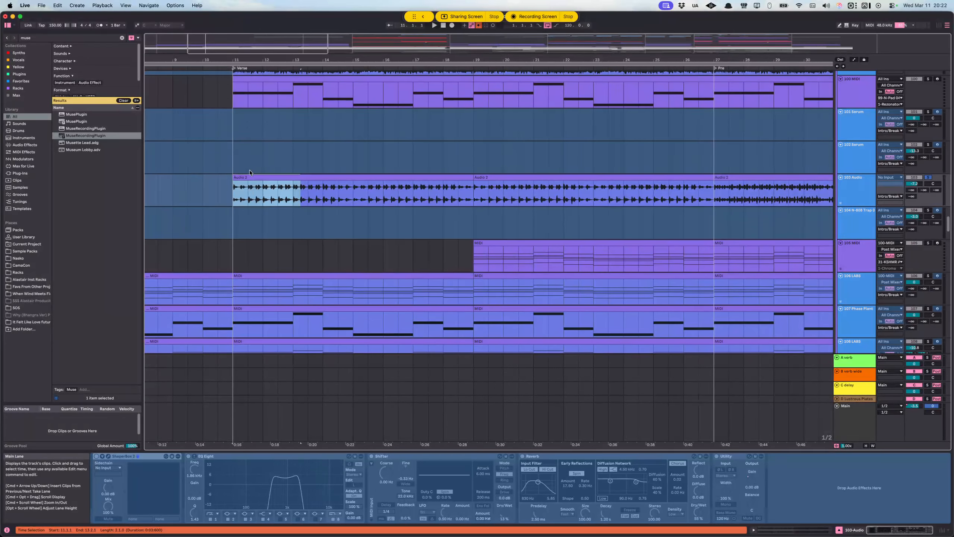
pyautogui.moveTo(235, 194); pyautogui.dragTo(293, 192)
pyautogui.click(235, 198)
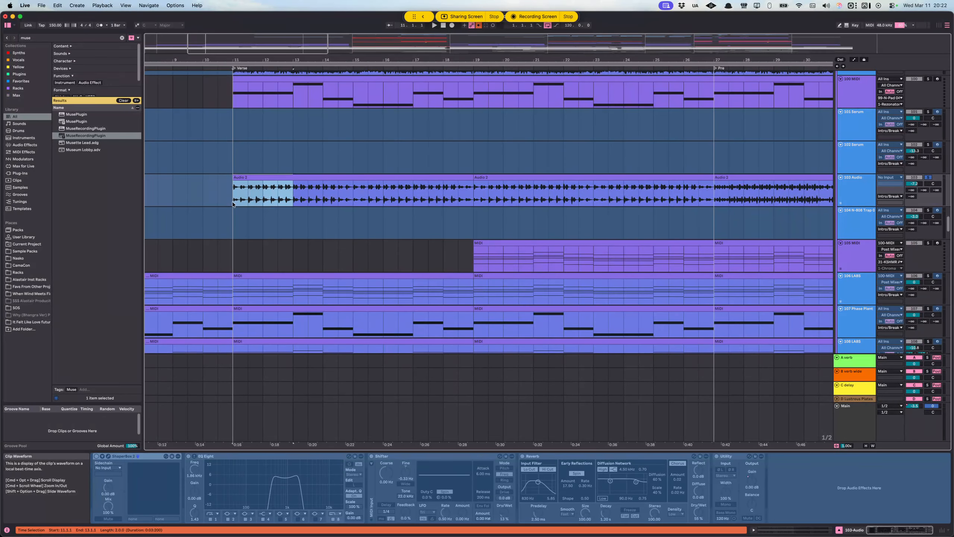
# Step: Look over the 103-Audio track's freeze and bounce options, and place the insert marker at 11.1.1
pyautogui.rightClick(854, 189)
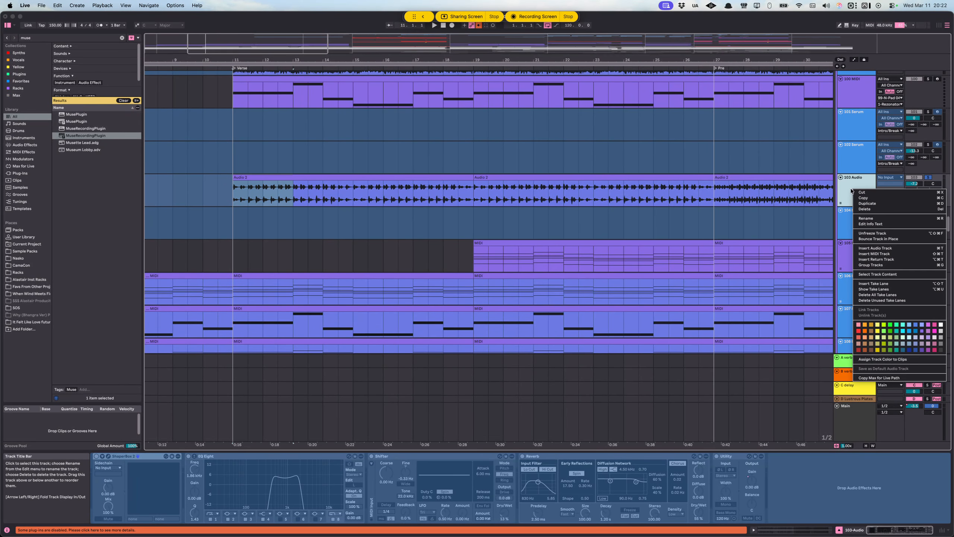
pyautogui.click(419, 205)
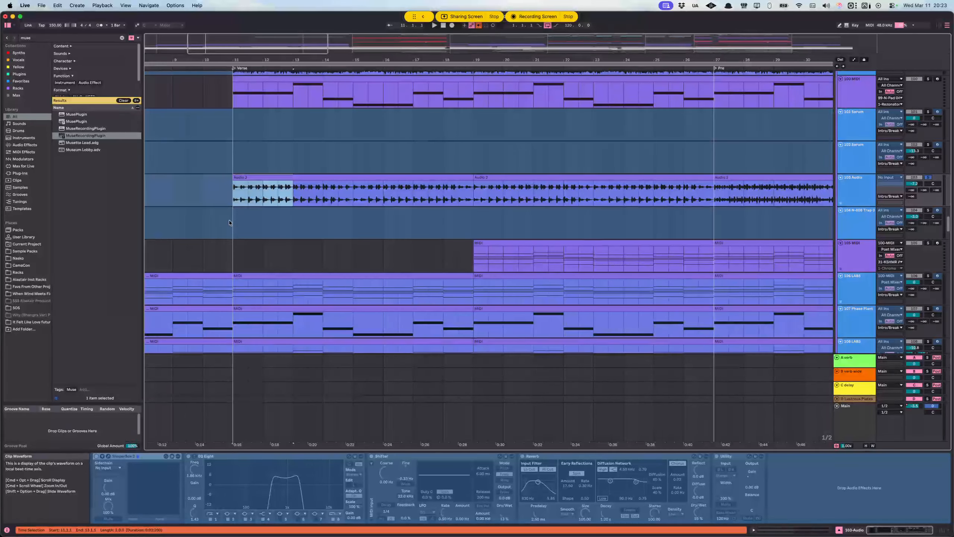
pyautogui.click(229, 192)
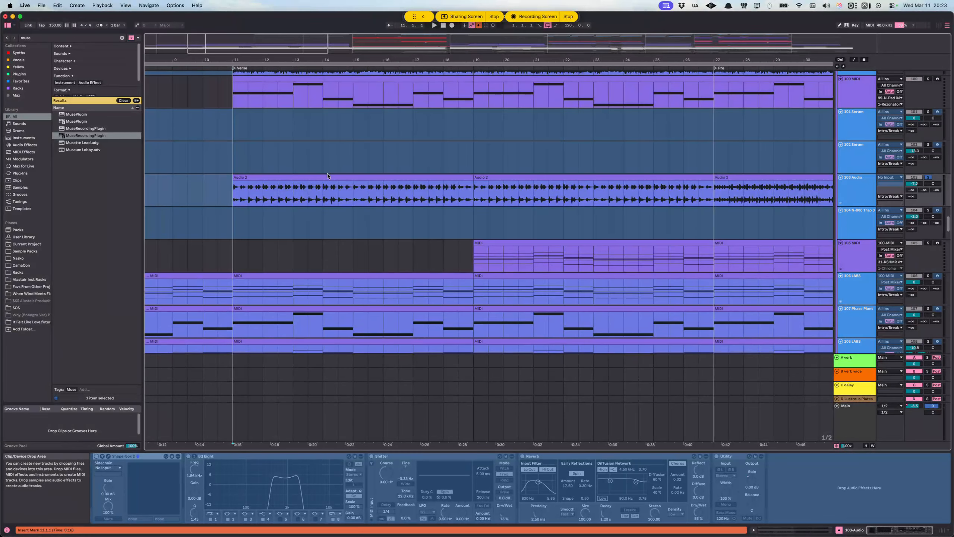
# Step: Solo the 110-LABS track and audition it from the start of the Intro at 3.1.1
pyautogui.moveTo(439, 59); pyautogui.dragTo(356, 30)
pyautogui.hscroll(7, 450, 134)
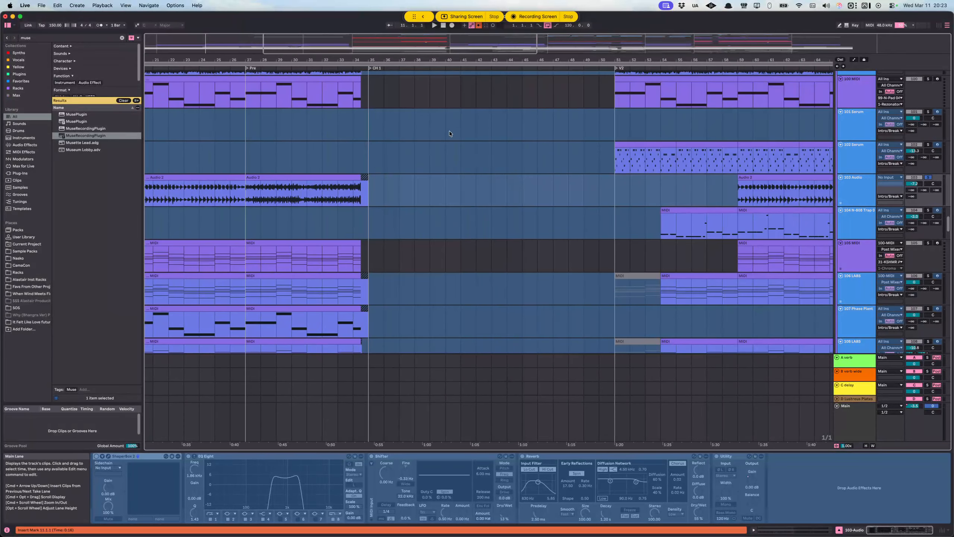
pyautogui.moveTo(451, 60); pyautogui.dragTo(434, 57)
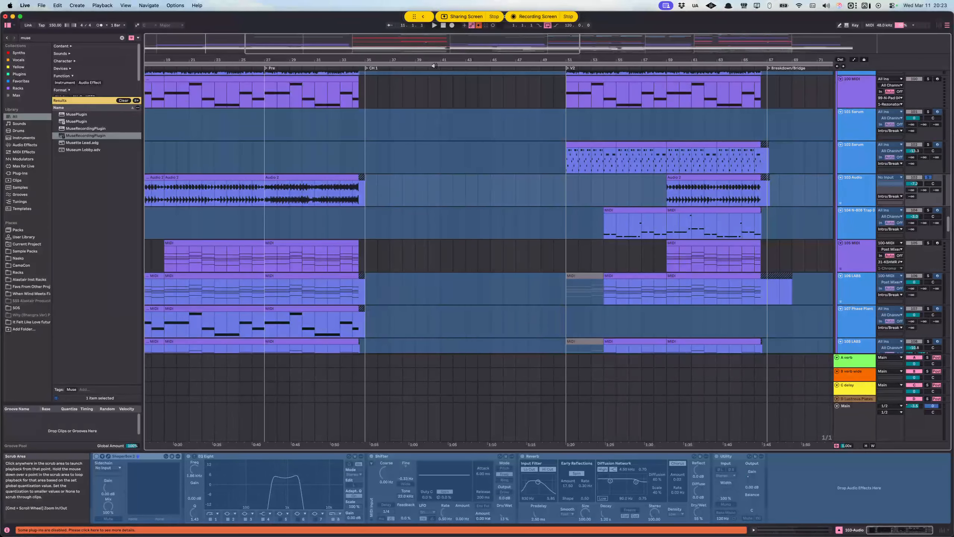
pyautogui.hscroll(-6, 323, 195)
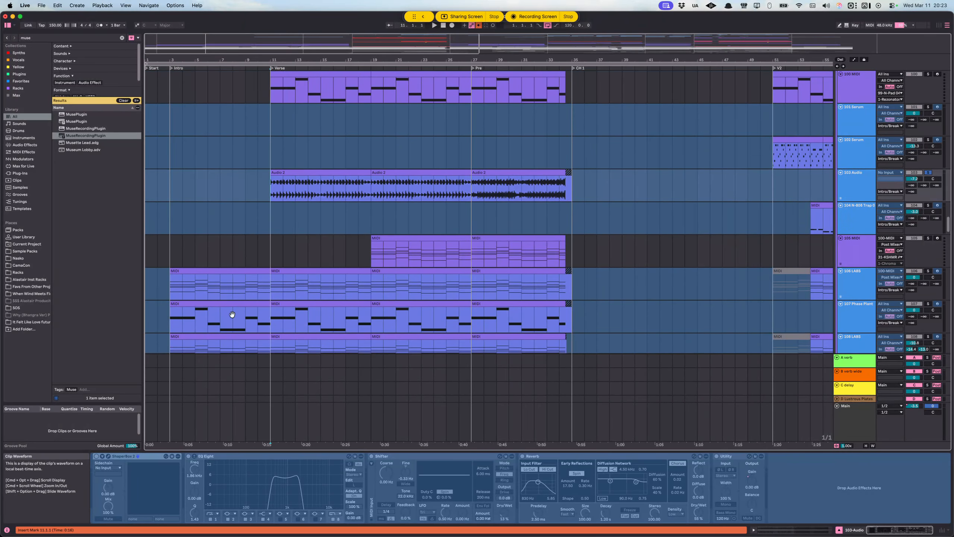
pyautogui.scroll(-5, 233, 316)
pyautogui.click(176, 262)
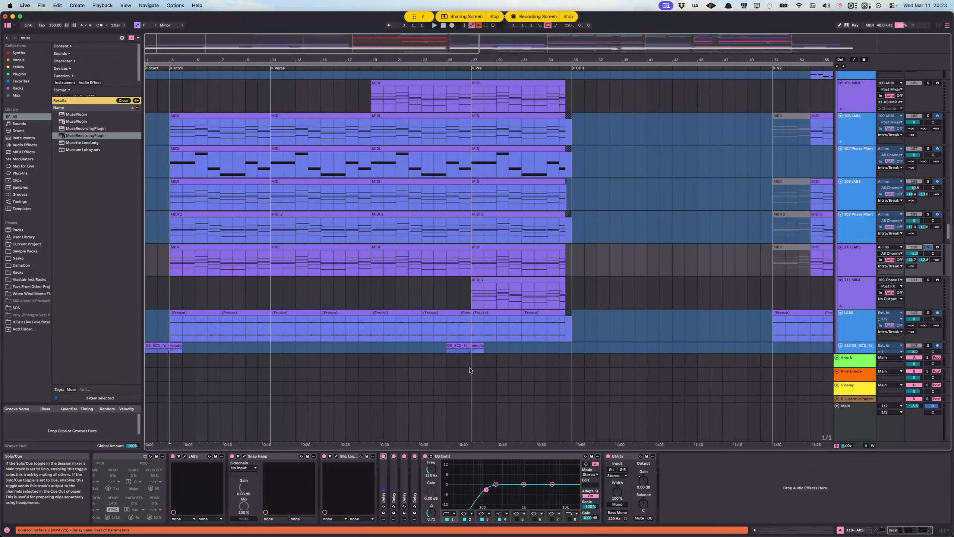
pyautogui.press('space')
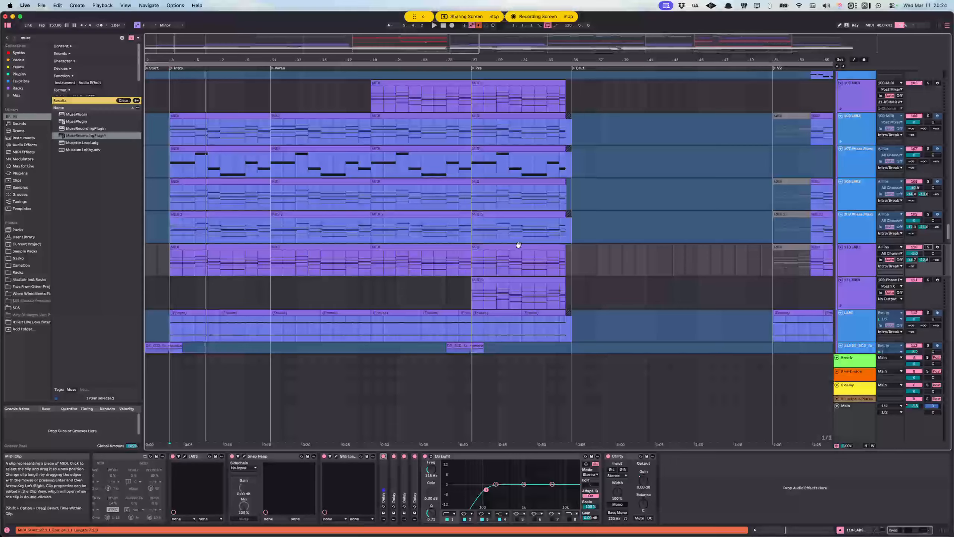
# Step: Select the 110-LABS track and examine the Intro/Break layers through V2 and down to the vocal tracks
pyautogui.rightClick(860, 254)
pyautogui.click(859, 255)
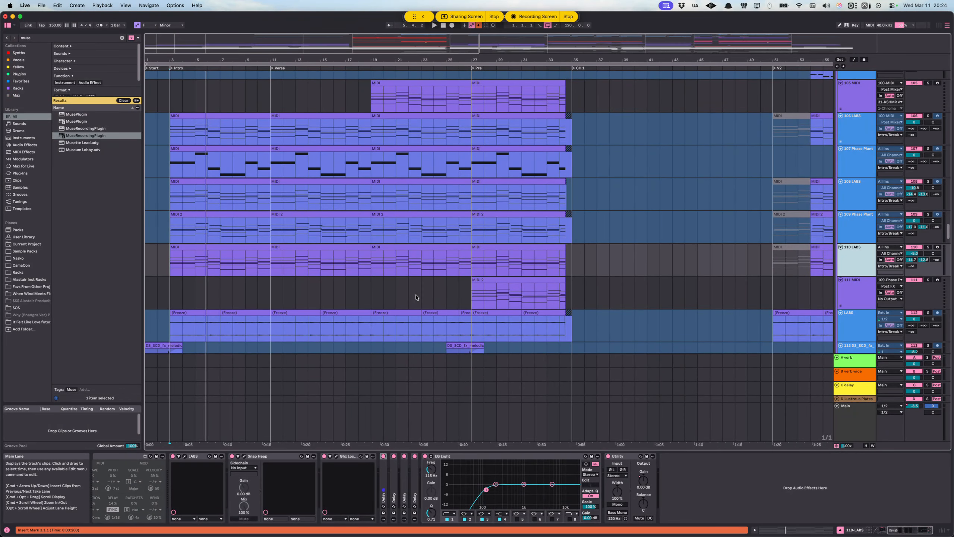
pyautogui.scroll(-15, 460, 281)
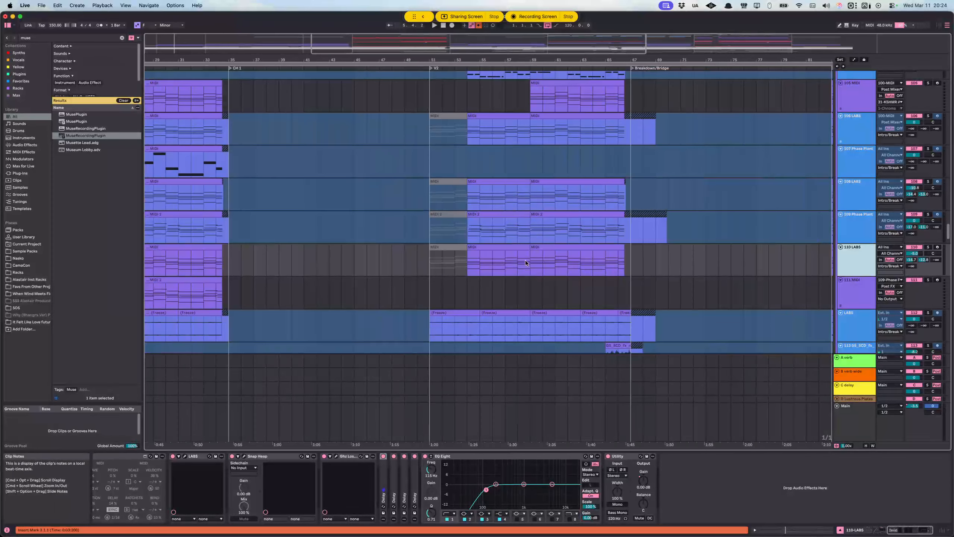
pyautogui.scroll(-10, 447, 267)
pyautogui.scroll(4, 447, 268)
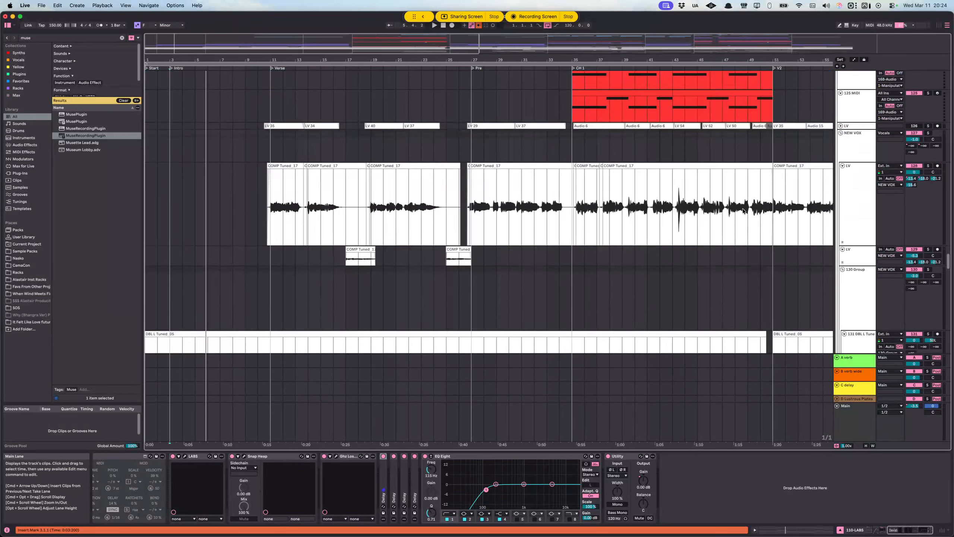
# Step: Select the Vocals group to show its devices and solo it
pyautogui.click(855, 184)
pyautogui.scroll(5, 855, 185)
pyautogui.click(852, 259)
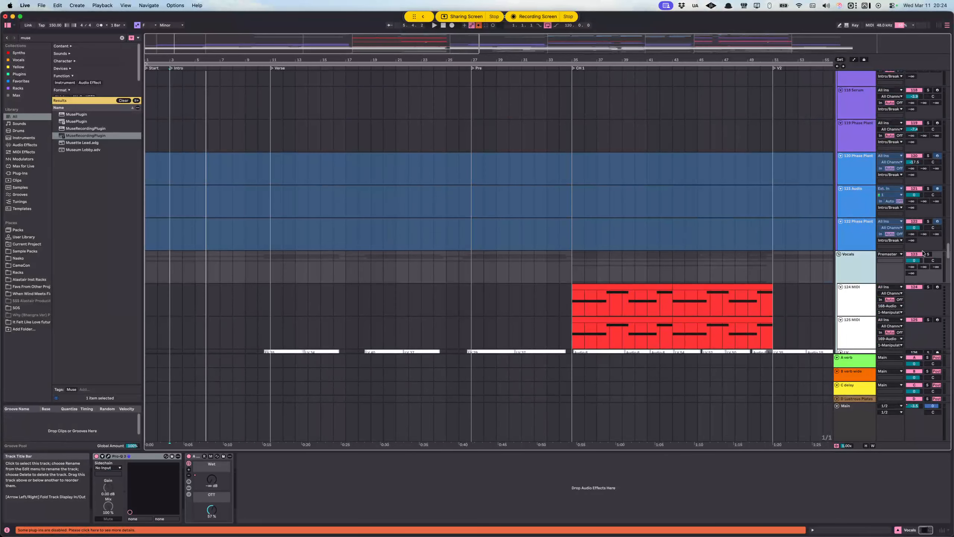
pyautogui.click(928, 256)
# Step: Place the insert marker at 27.1.1, the start of Pre, on the LV track with the COMP Tuned clips to show its devices
pyautogui.scroll(-9, 454, 289)
pyautogui.scroll(-5, 342, 234)
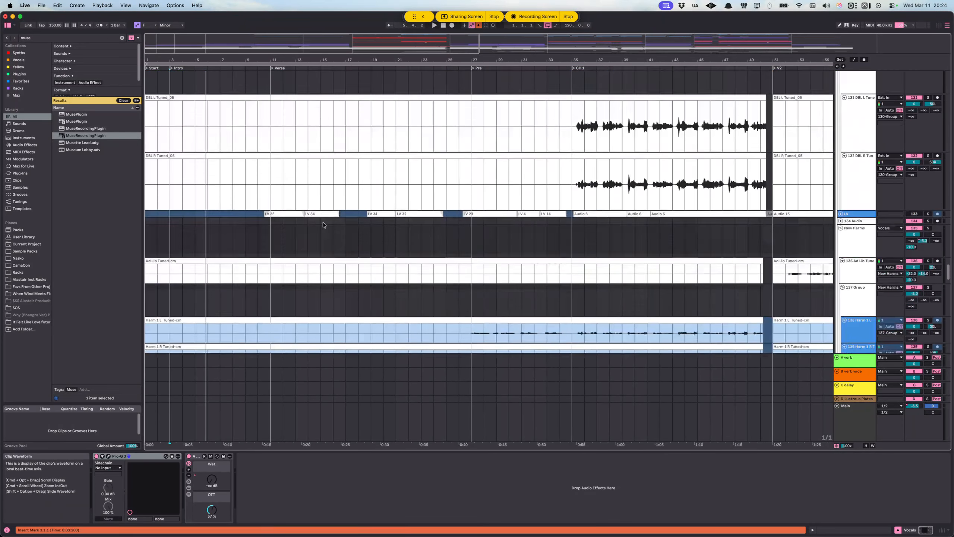
pyautogui.scroll(8, 324, 218)
pyautogui.click(473, 199)
pyautogui.hscroll(1, 452, 215)
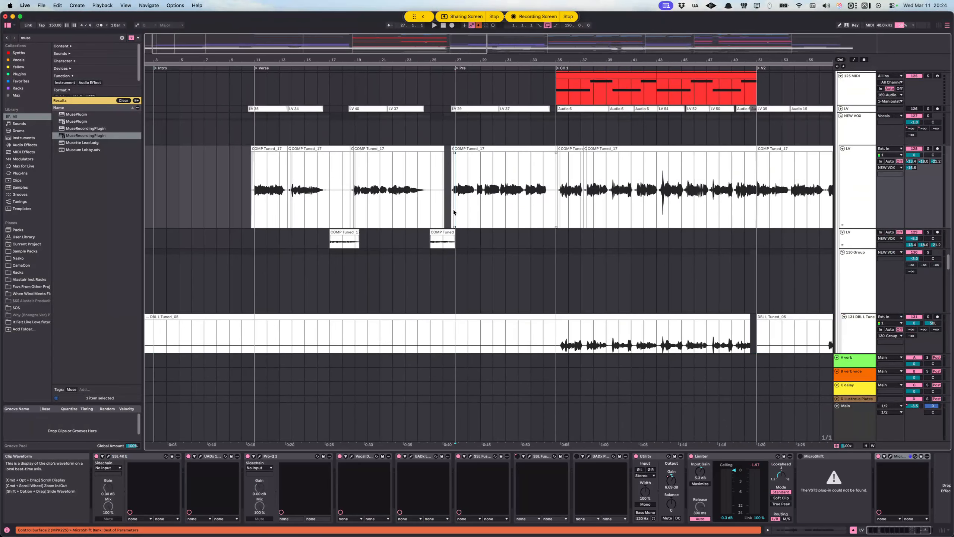
# Step: Select the DBL L and DBL R vocal doubles across CH 1
pyautogui.scroll(5, 445, 216)
pyautogui.scroll(3, 447, 224)
pyautogui.scroll(-5, 431, 224)
pyautogui.hscroll(2, 436, 220)
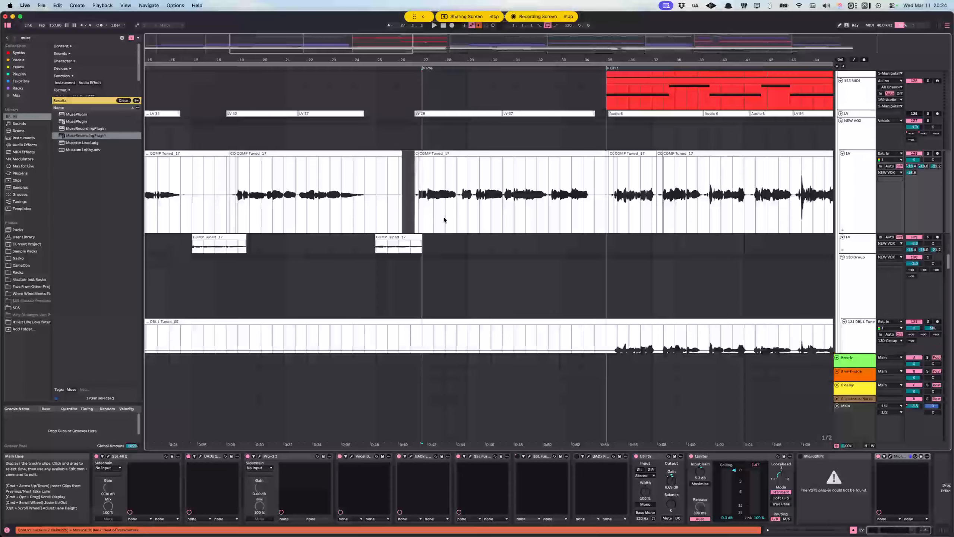
pyautogui.scroll(-5, 436, 209)
pyautogui.hscroll(4, 473, 215)
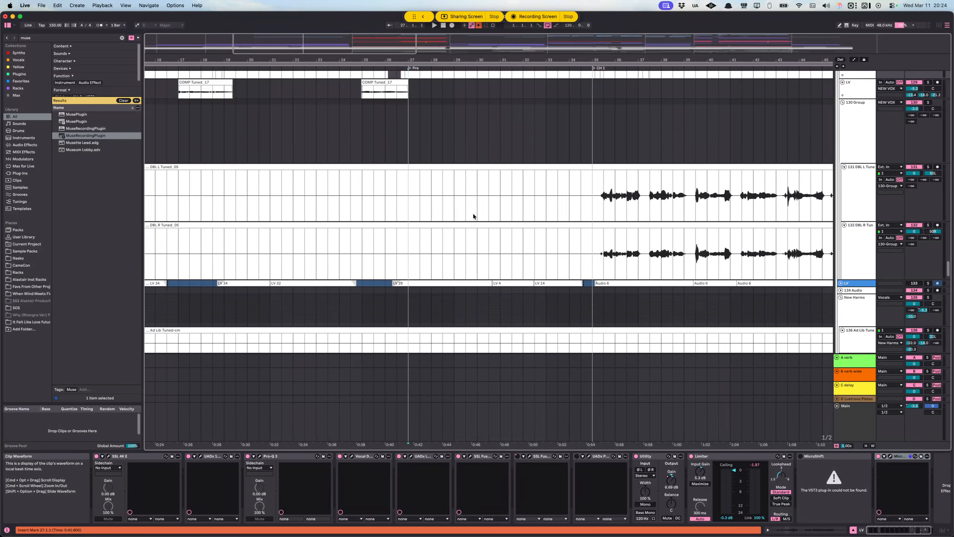
pyautogui.moveTo(453, 206); pyautogui.dragTo(813, 252)
pyautogui.hscroll(4, 789, 253)
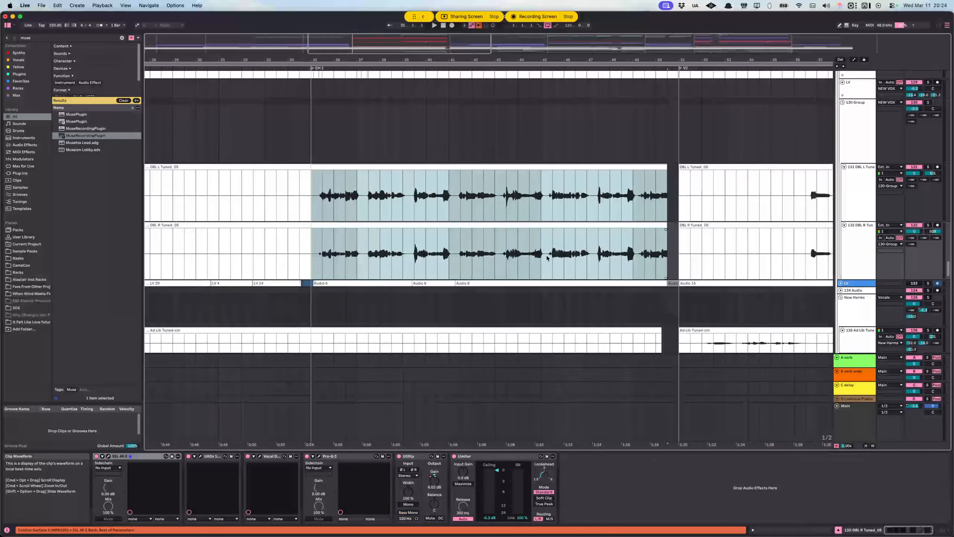
# Step: Select the harmony vocal clips across CH 1, from 35.1.1 to 50.3.1
pyautogui.scroll(-1, 492, 255)
pyautogui.scroll(-8, 548, 254)
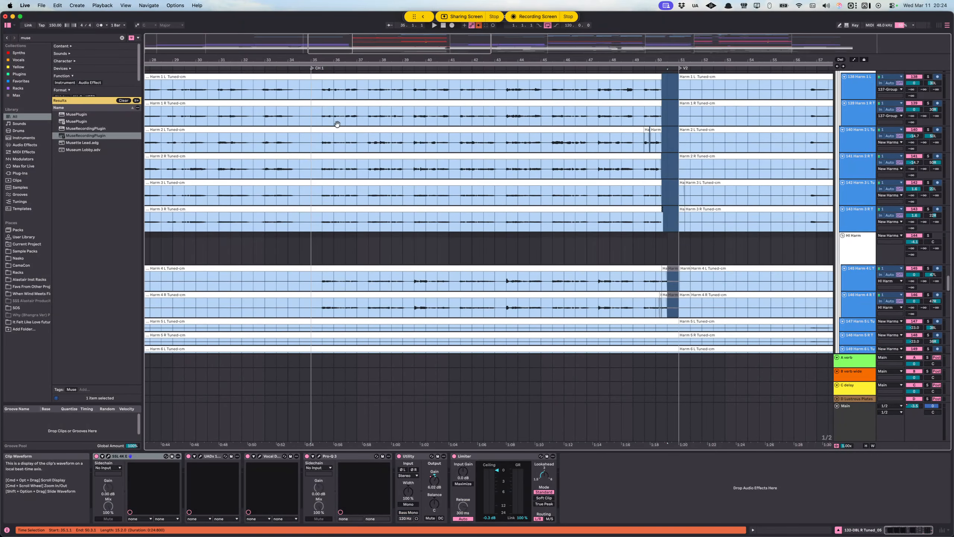
pyautogui.moveTo(337, 124); pyautogui.dragTo(664, 311)
# Step: Place the insert marker at 35.1.1 on the DBL L track and audition the vocals from the start of CH 1
pyautogui.scroll(15, 418, 250)
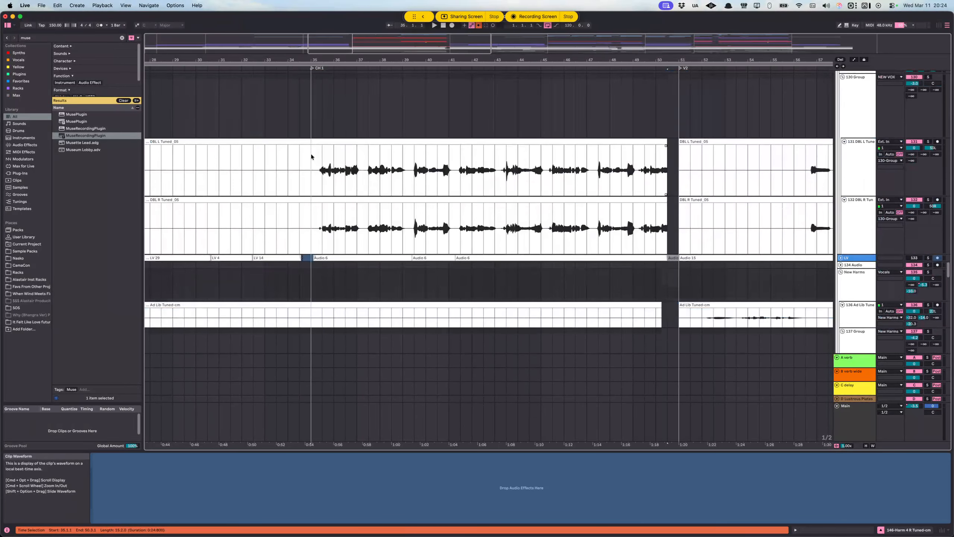
pyautogui.click(312, 166)
pyautogui.scroll(6, 601, 184)
pyautogui.scroll(-5, 614, 190)
pyautogui.press('space')
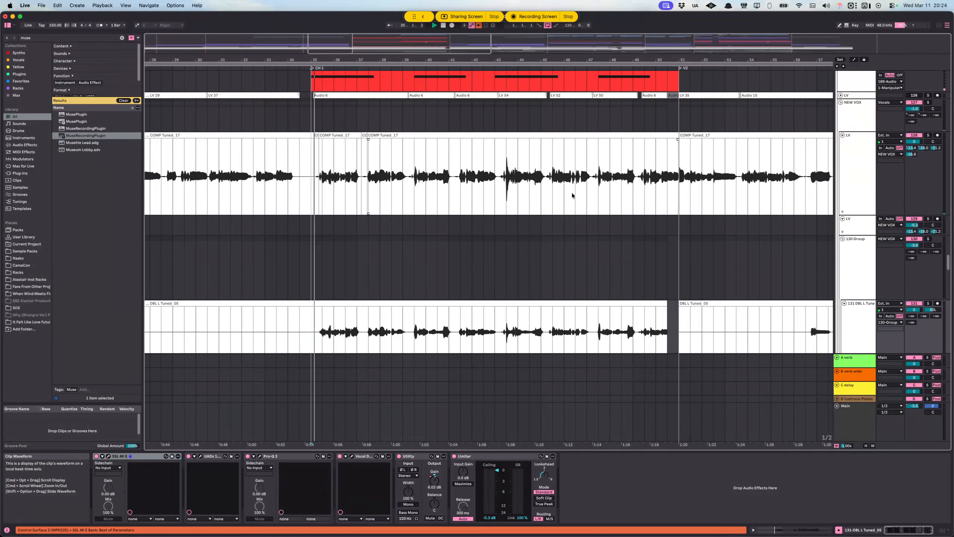
pyautogui.scroll(-1, 462, 189)
pyautogui.scroll(1, 436, 192)
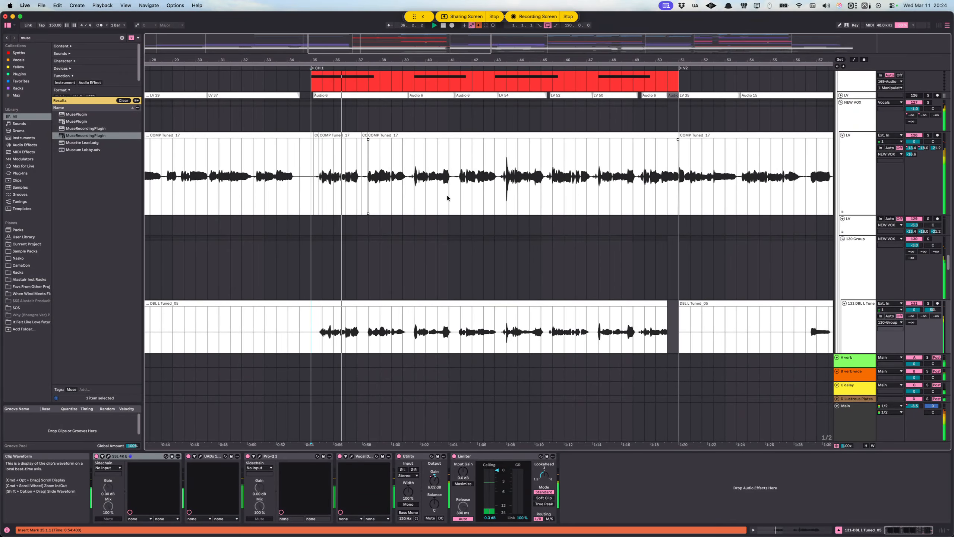
# Step: Solo the LV track with the COMP Tuned clips and audition the lead vocal in CH 1
pyautogui.hscroll(-1, 466, 198)
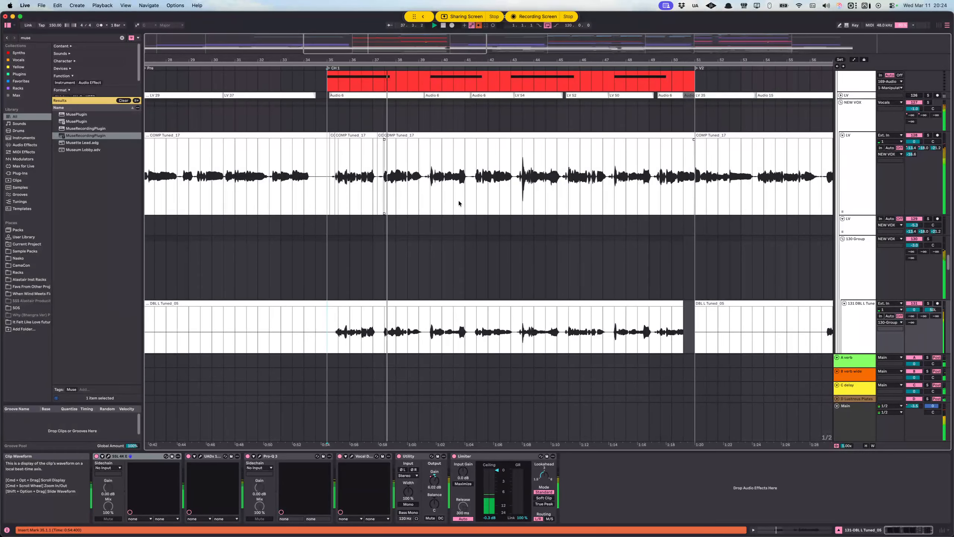
pyautogui.scroll(7, 470, 187)
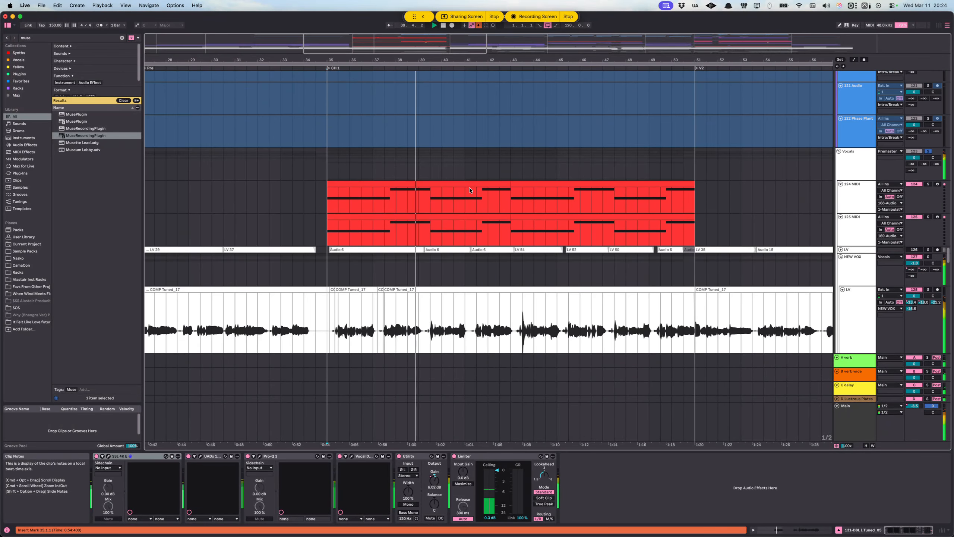
pyautogui.scroll(-1, 500, 184)
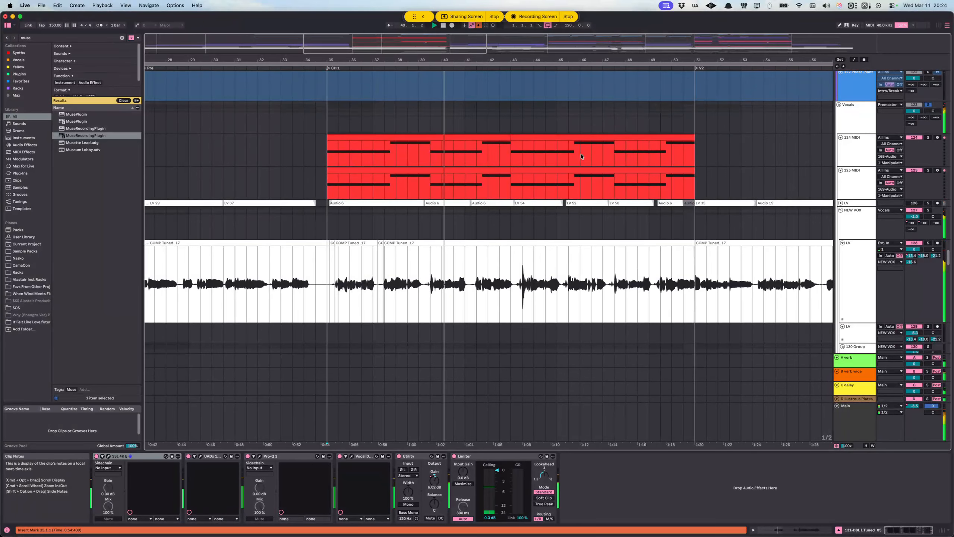
pyautogui.scroll(-8, 727, 164)
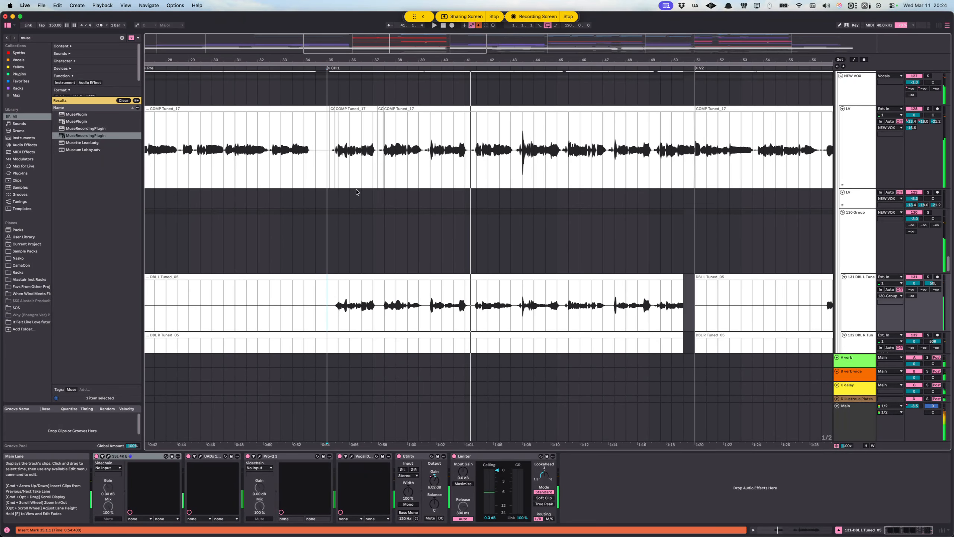
pyautogui.click(847, 145)
pyautogui.click(928, 109)
pyautogui.press('space')
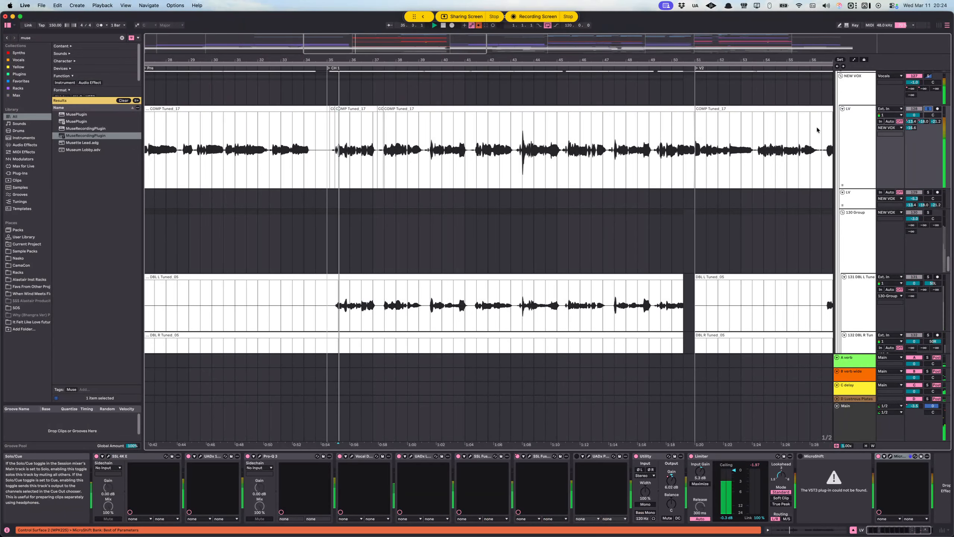
# Step: Solo the 130 Group of vocal doubles during playback and select its DBL L and DBL R tracks
pyautogui.scroll(-7, 685, 172)
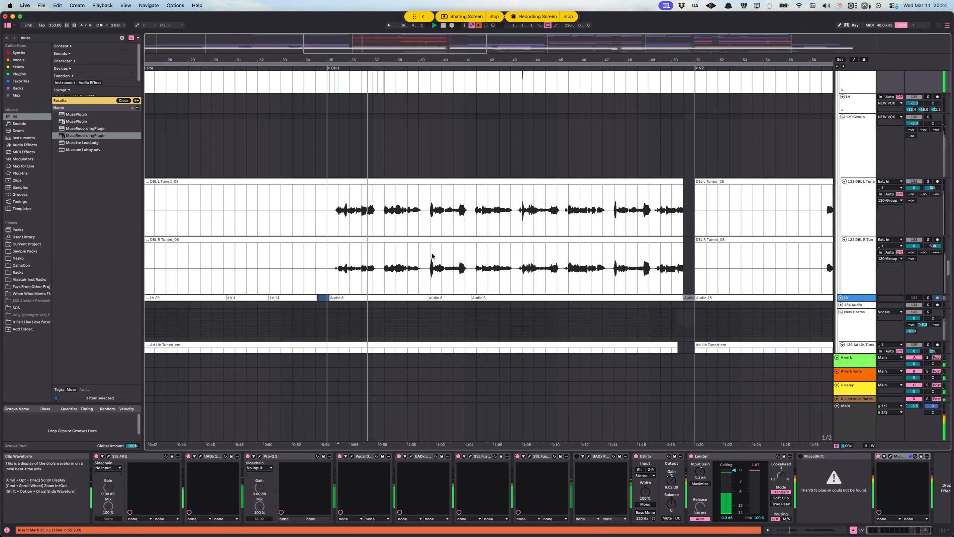
pyautogui.click(857, 138)
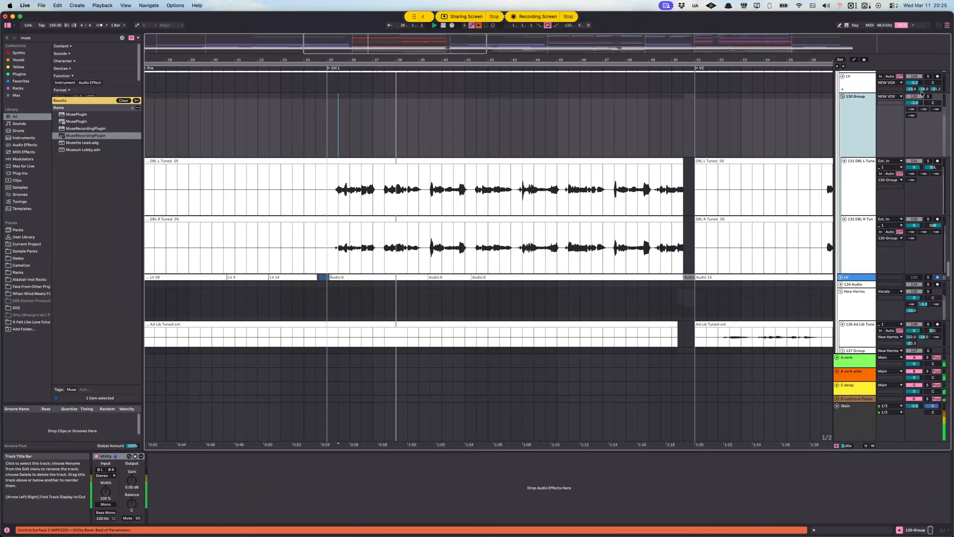
pyautogui.click(928, 97)
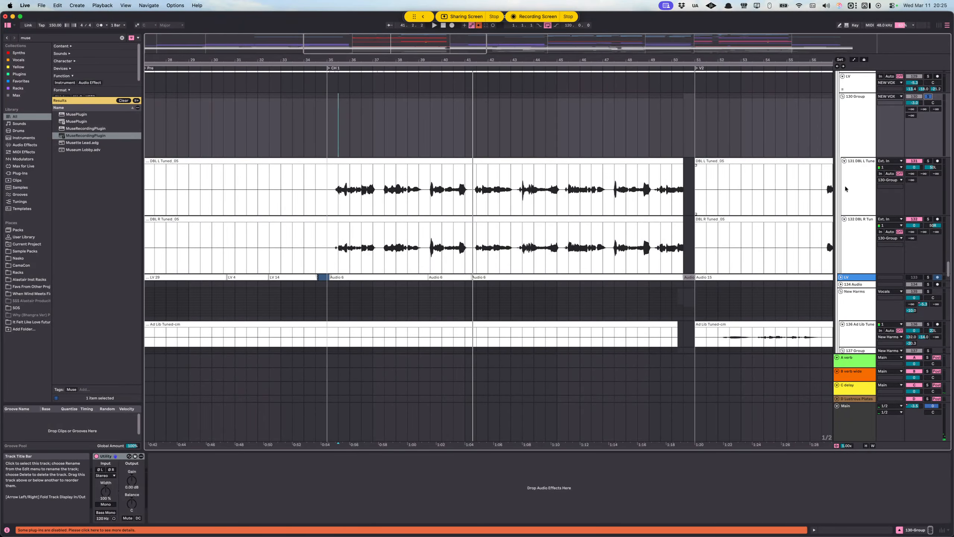
pyautogui.click(846, 186)
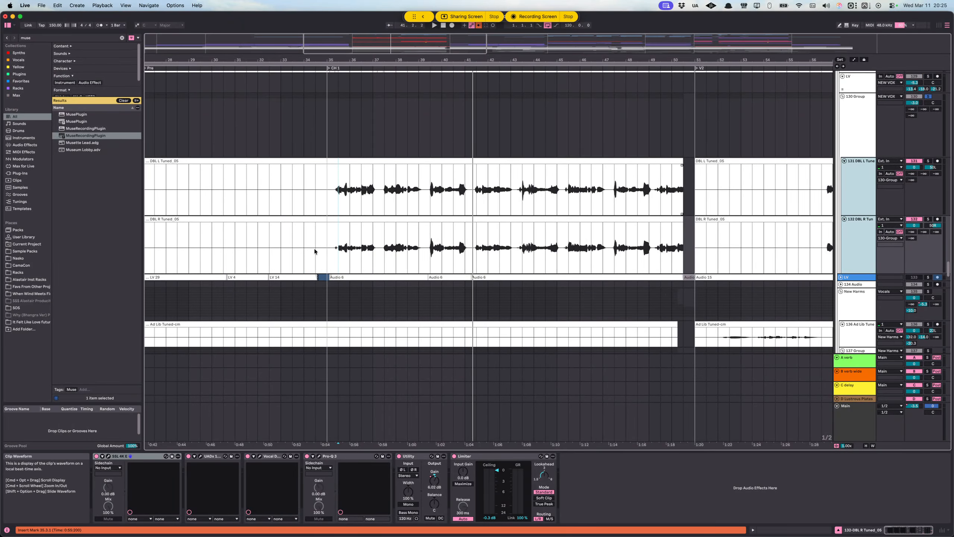
# Step: Select the lead vocal clips on the LV track across CH 1, from 35.1.1 to 51.1.1
pyautogui.scroll(4, 244, 257)
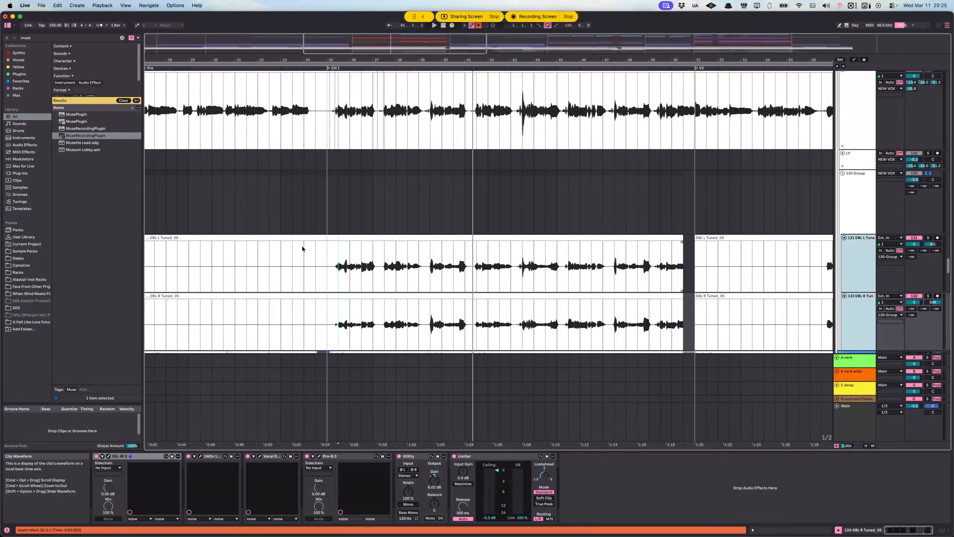
pyautogui.scroll(2, 302, 249)
pyautogui.moveTo(326, 162); pyautogui.dragTo(695, 165)
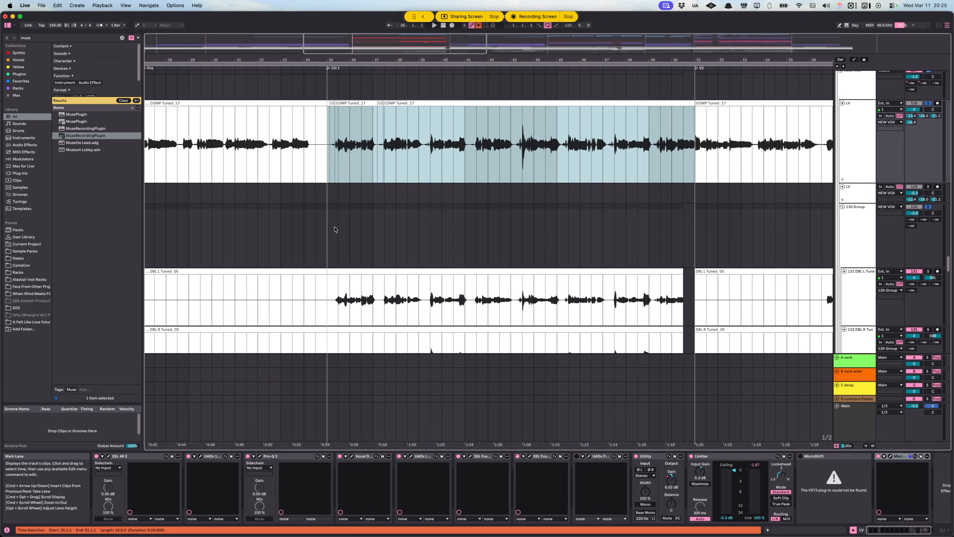
# Step: Place the insert marker at 35.1.1 on the 130 Group and audition only the soloed vocal doubles from there
pyautogui.click(328, 238)
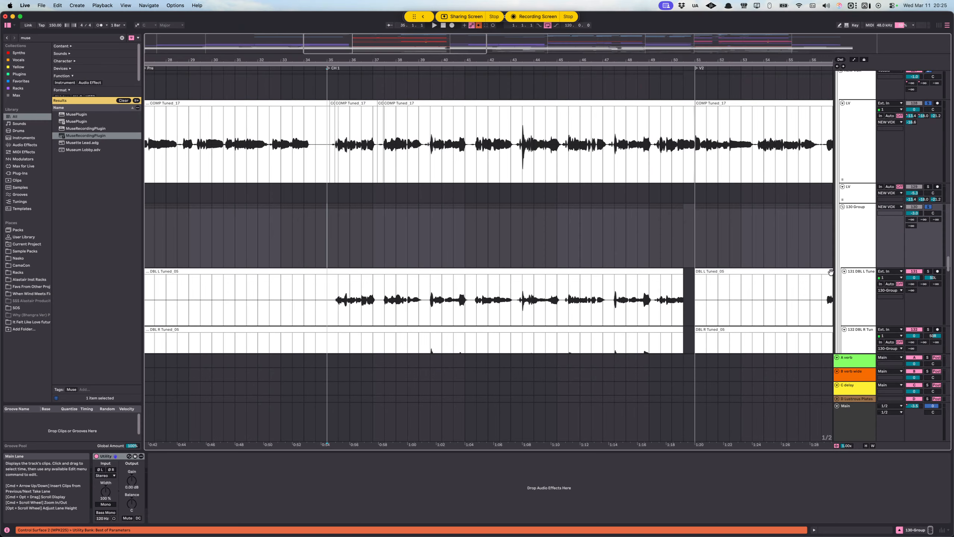
pyautogui.click(863, 241)
pyautogui.scroll(-4, 859, 258)
pyautogui.click(863, 232)
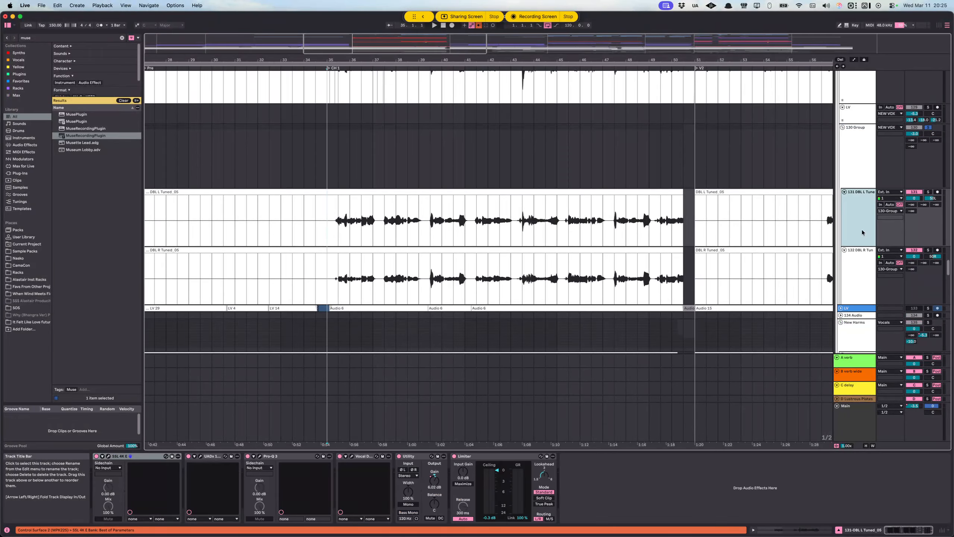
pyautogui.click(928, 191)
pyautogui.click(928, 250)
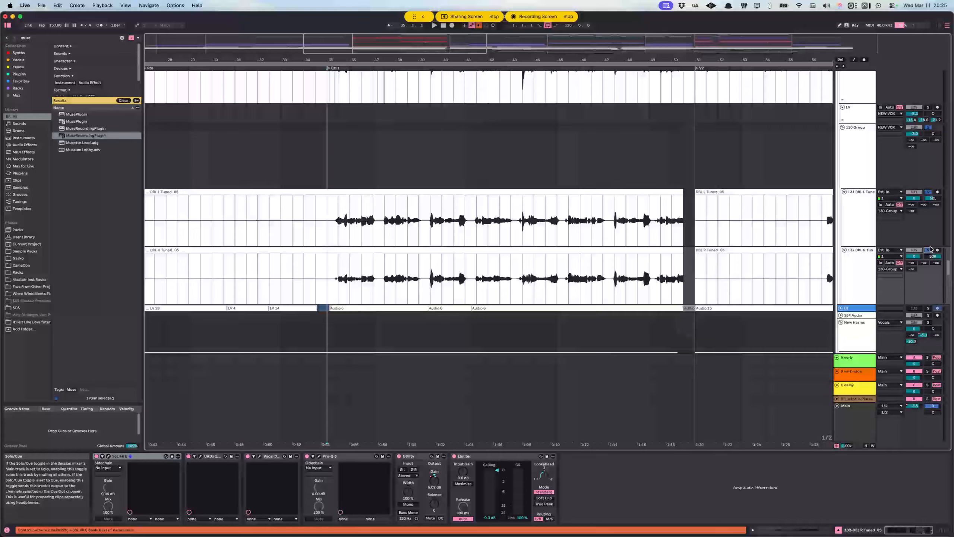
pyautogui.click(929, 128)
pyautogui.press('space')
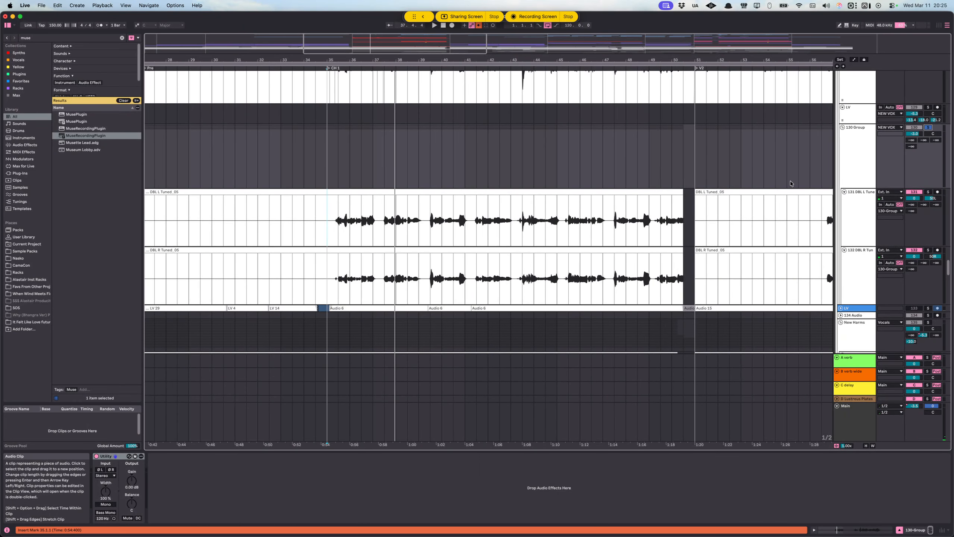
# Step: Solo the LV lead vocal track alone and play it from the start of CH 1
pyautogui.scroll(8, 790, 181)
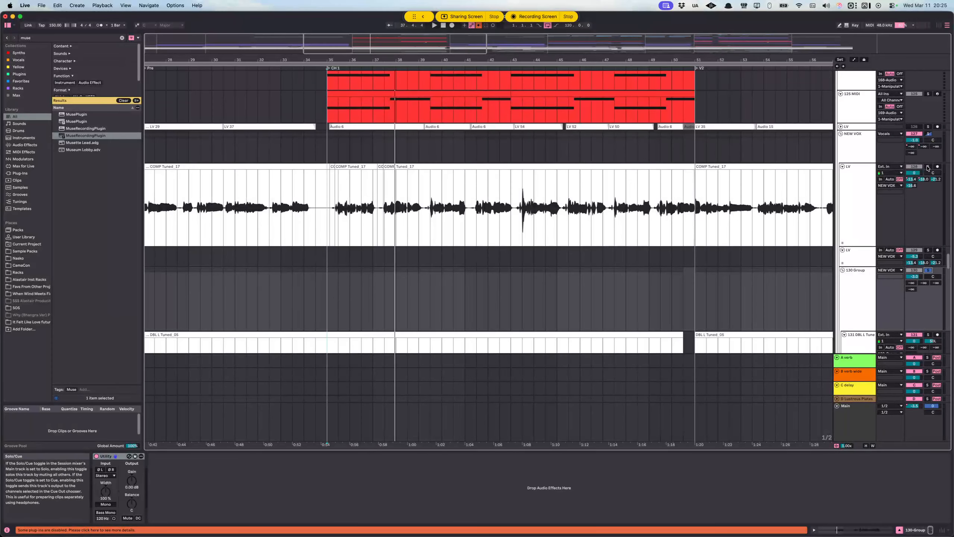
pyautogui.click(927, 166)
pyautogui.scroll(-2, 677, 218)
pyautogui.press('space')
pyautogui.scroll(-3, 636, 216)
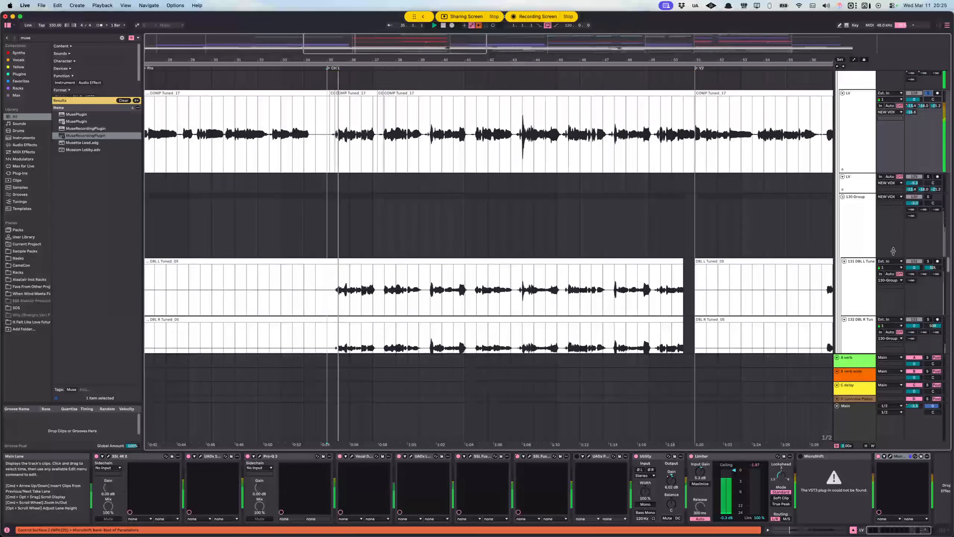
# Step: Toggle the 130 Group's solo during playback to compare the lead vocal with and without the doubles, leaving it on
pyautogui.keyDown('super'); pyautogui.click(929, 197); pyautogui.keyUp('super')
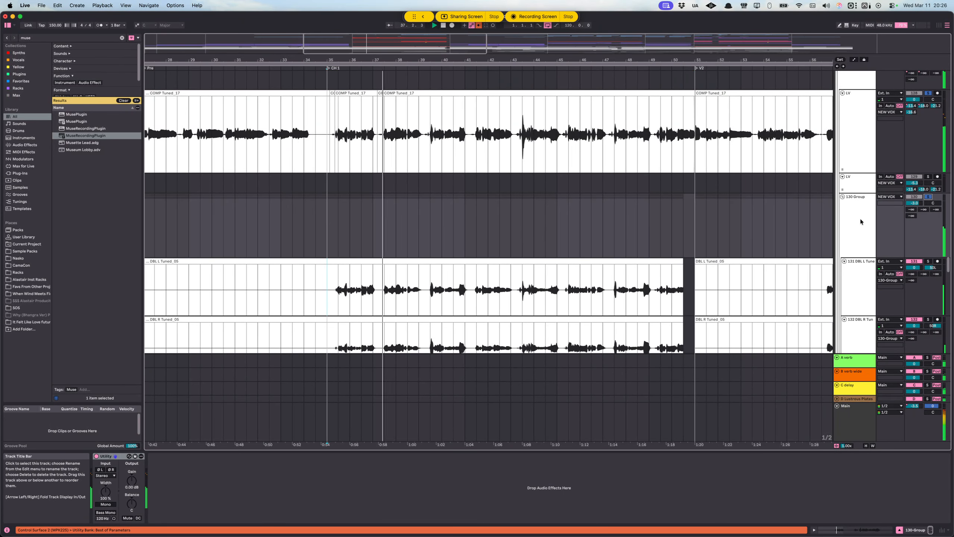
pyautogui.click(928, 198)
pyautogui.click(929, 197)
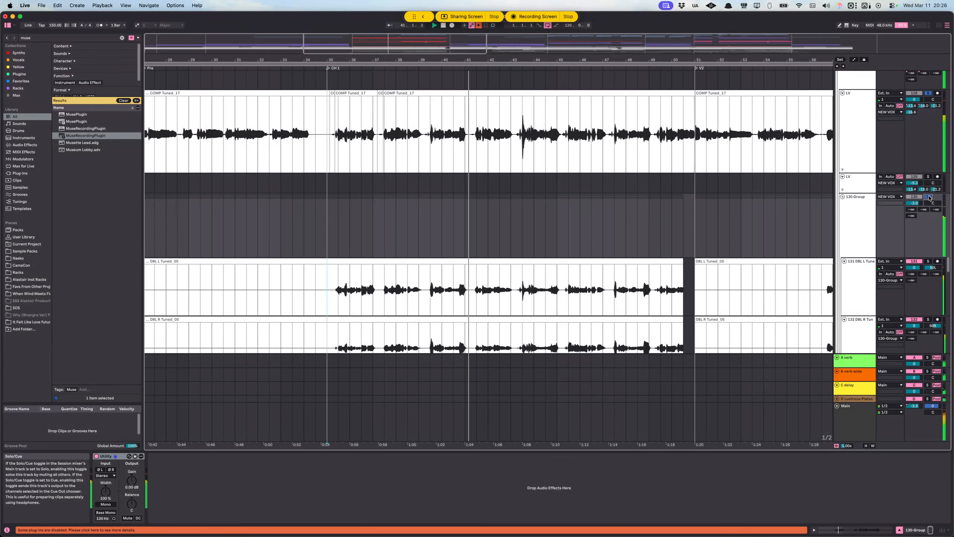
pyautogui.scroll(-1, 370, 269)
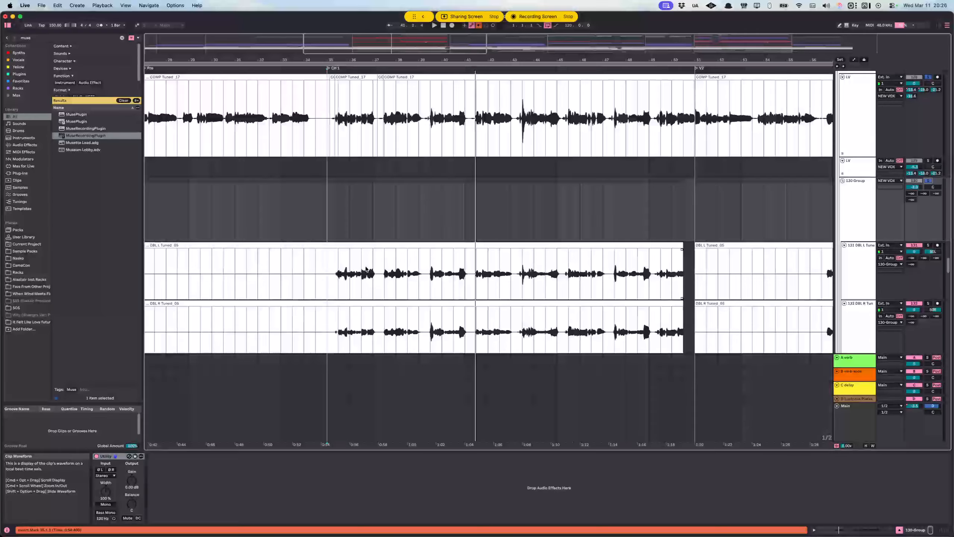
# Step: Select 35.2.4 to 36.2.4 across the DBL L and DBL R clips and audition the passage
pyautogui.scroll(10, 331, 275)
pyautogui.moveTo(511, 278); pyautogui.dragTo(599, 331)
pyautogui.moveTo(398, 283); pyautogui.dragTo(714, 316)
pyautogui.press('space')
pyautogui.scroll(-1, 601, 301)
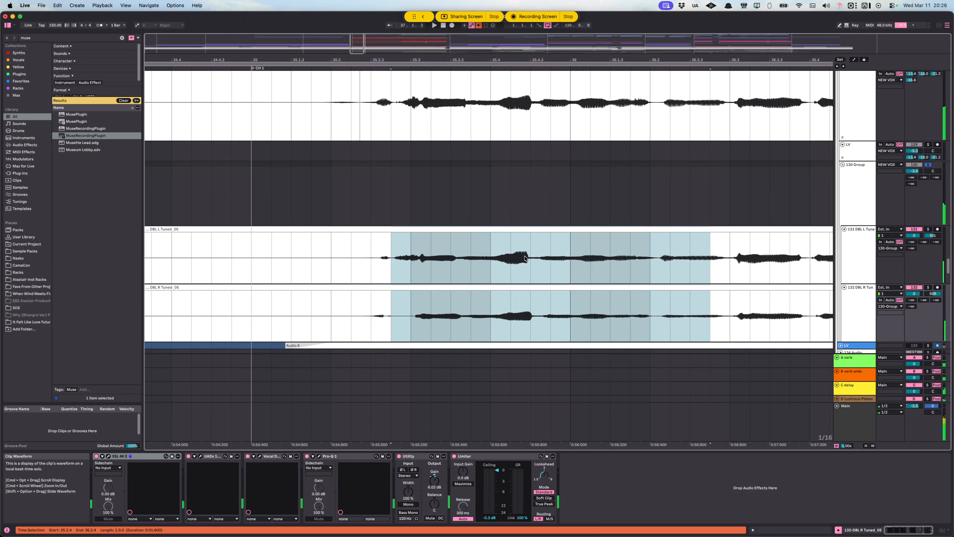
pyautogui.press('space')
# Step: Compare the lead and double waveforms around CH 1 and place the insert marker at 36.1.1 on the DBL L track
pyautogui.scroll(-10, 524, 259)
pyautogui.hscroll(5, 449, 259)
pyautogui.scroll(3, 409, 255)
pyautogui.hscroll(-3, 408, 255)
pyautogui.hscroll(-3, 406, 258)
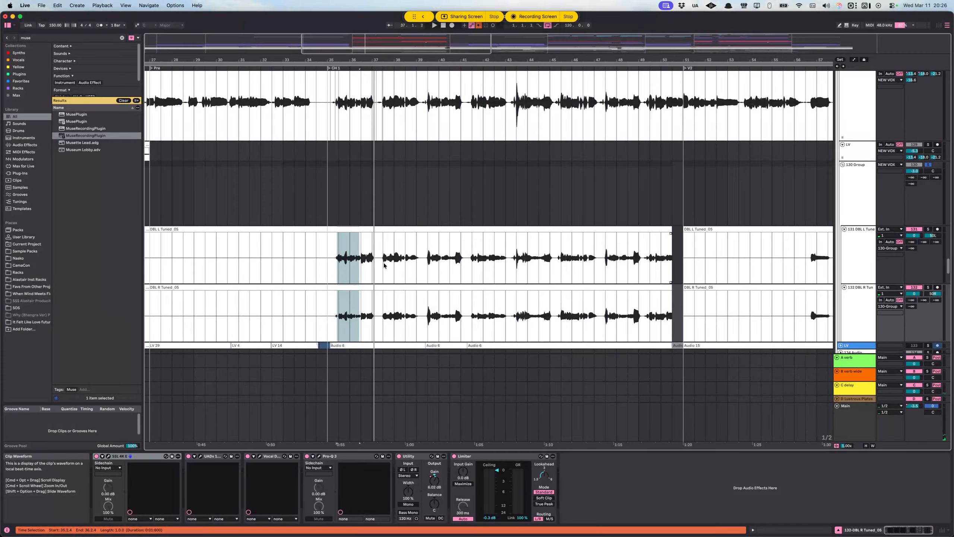
pyautogui.scroll(-3, 382, 263)
pyautogui.scroll(2, 374, 259)
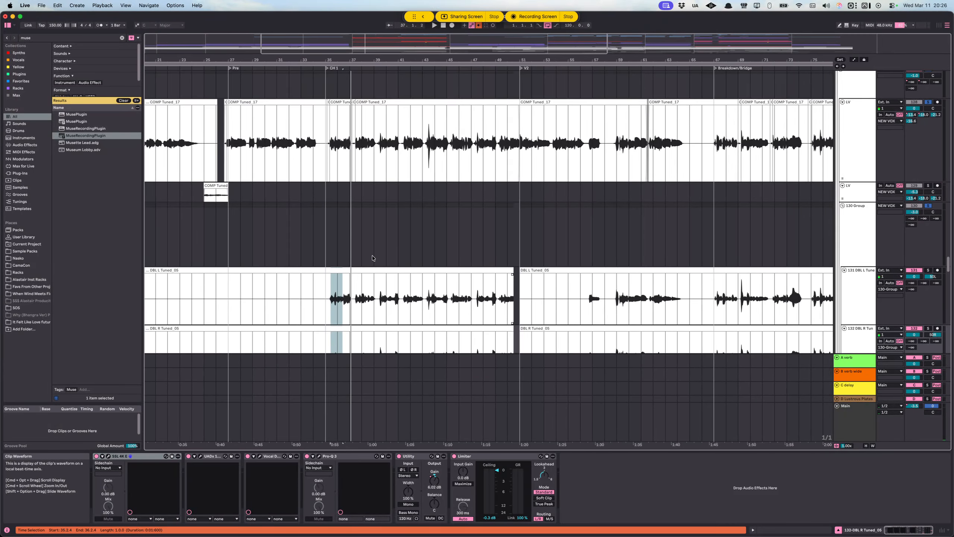
pyautogui.scroll(-3, 372, 259)
pyautogui.click(338, 270)
pyautogui.press('+')
pyautogui.press('+')
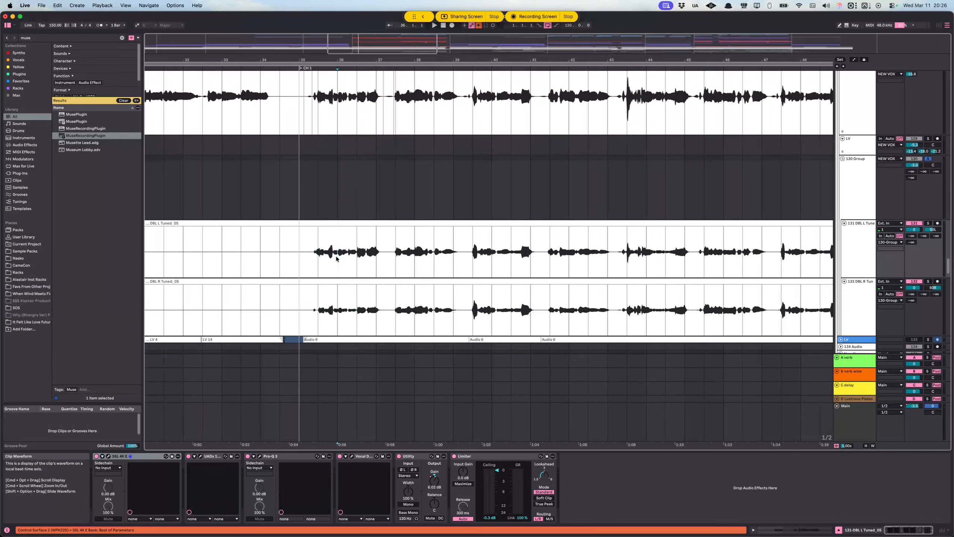
# Step: Clear the solos on the LV track and 130 Group and play from 35.2.2 on the LV track
pyautogui.scroll(-15, 349, 259)
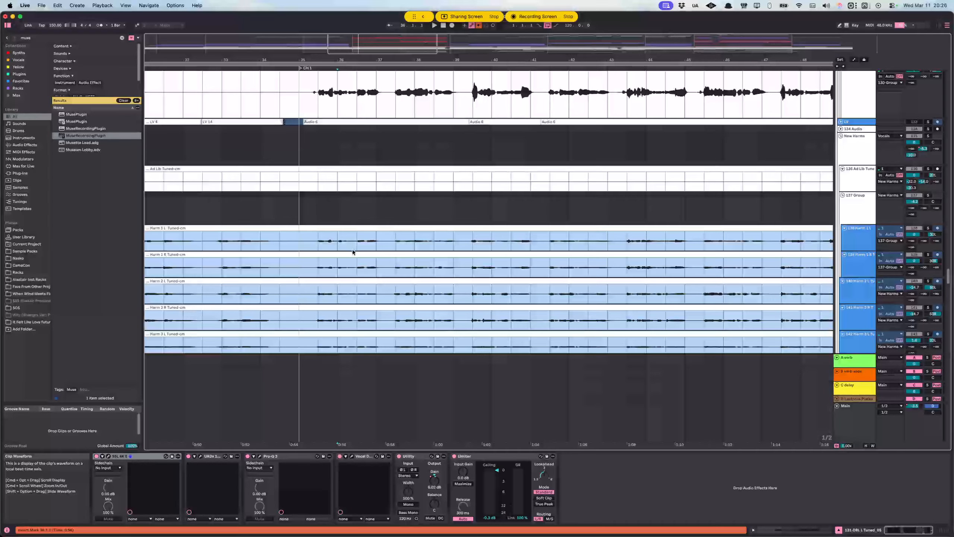
pyautogui.scroll(10, 357, 243)
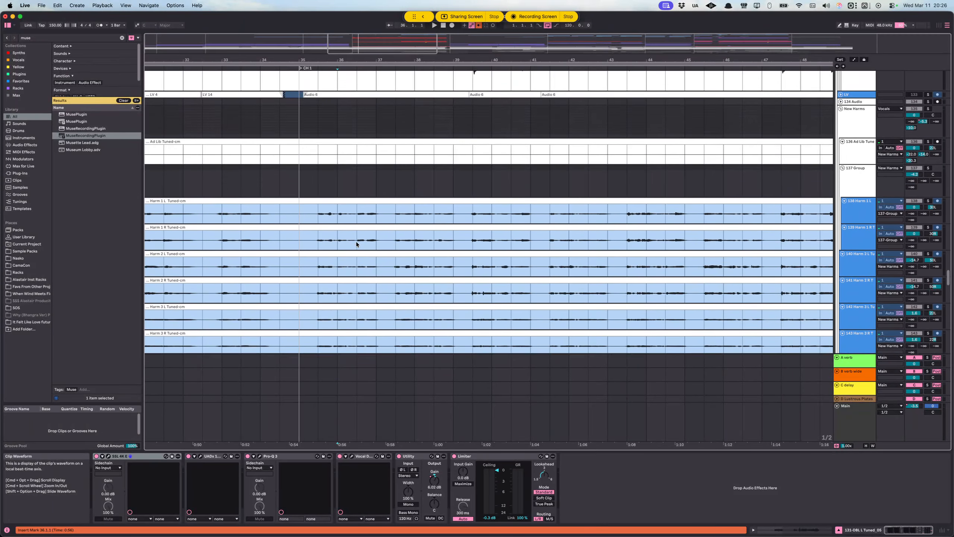
pyautogui.scroll(8, 360, 242)
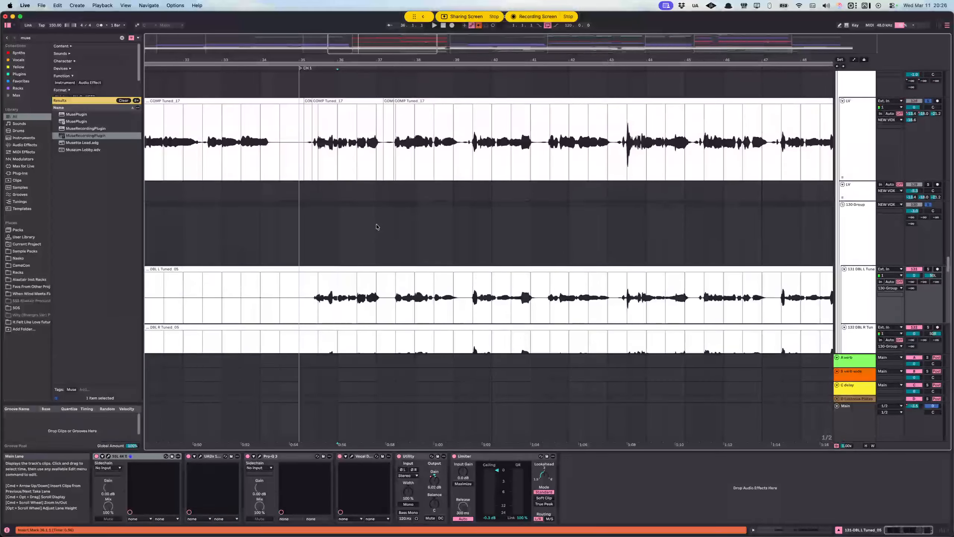
pyautogui.click(842, 141)
pyautogui.click(929, 101)
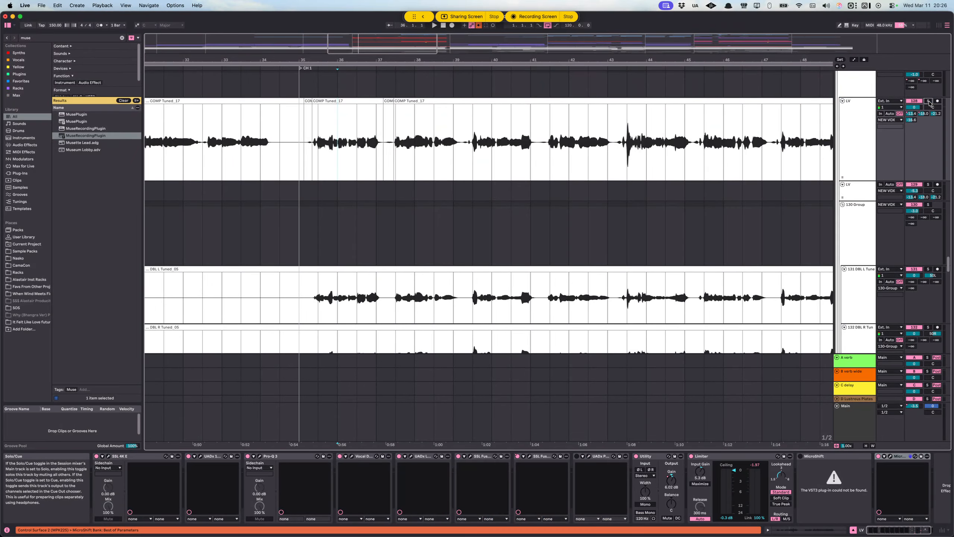
pyautogui.click(313, 147)
pyautogui.press('space')
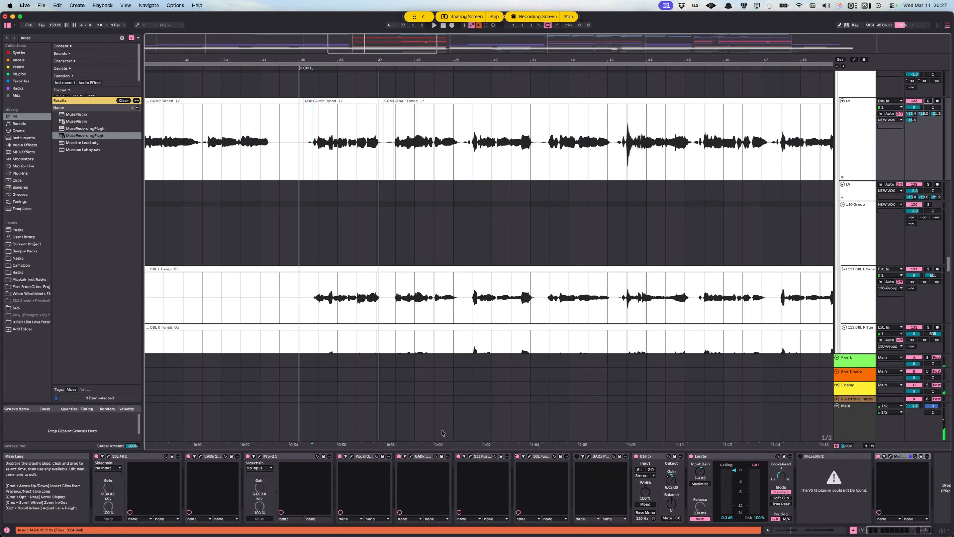
# Step: Solo the New Harms group and audition the harmony vocals from 35.3.1 on the Harm 1 L track
pyautogui.scroll(-5, 376, 323)
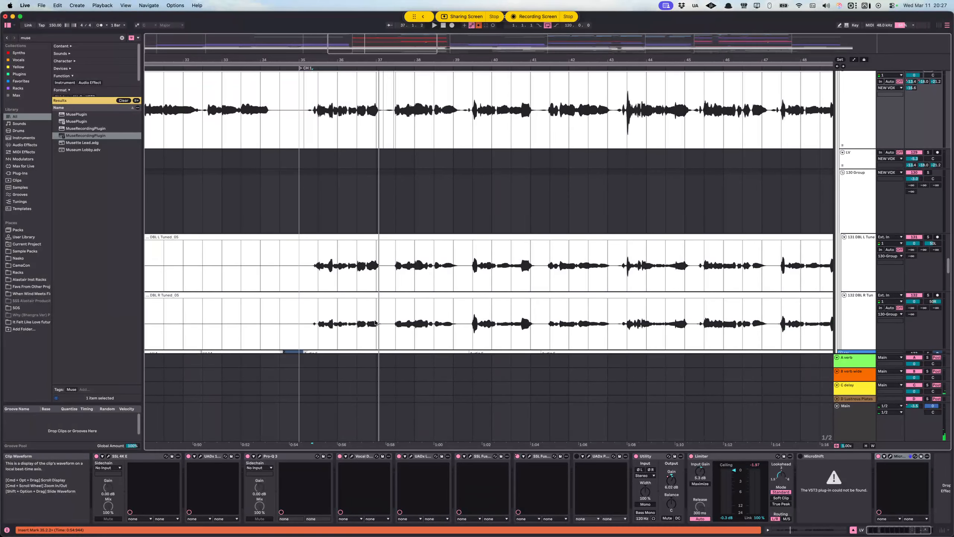
pyautogui.scroll(-15, 339, 308)
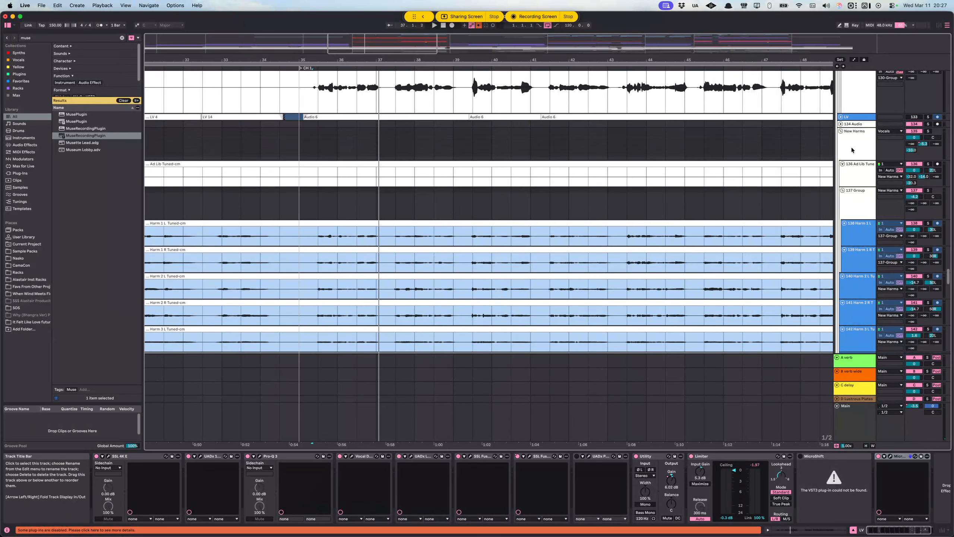
pyautogui.click(852, 149)
pyautogui.scroll(-11, 482, 215)
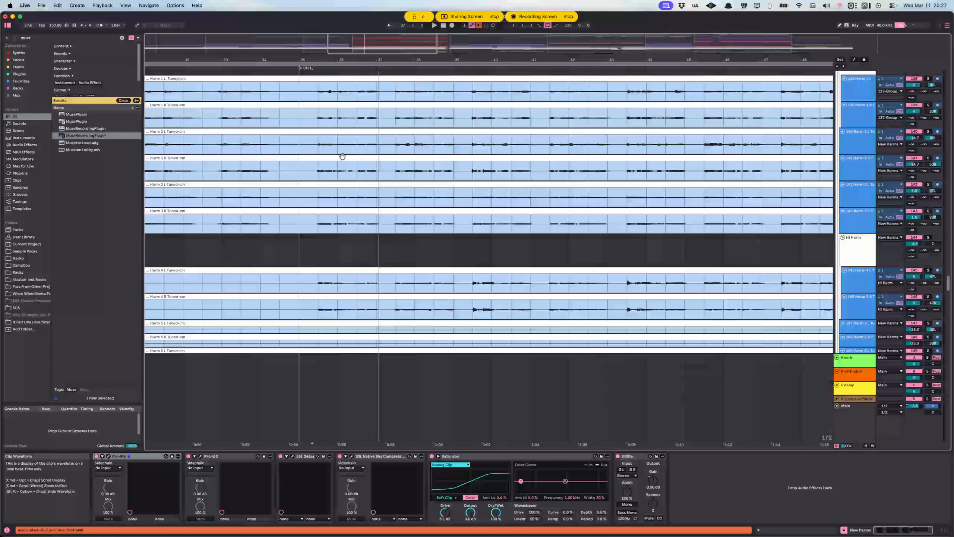
pyautogui.click(319, 92)
pyautogui.press('space')
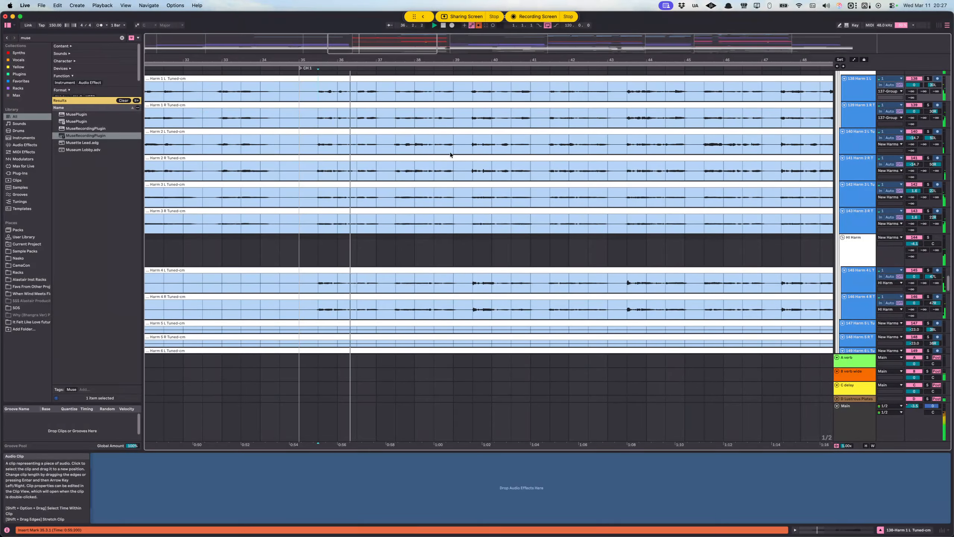
pyautogui.scroll(15, 569, 192)
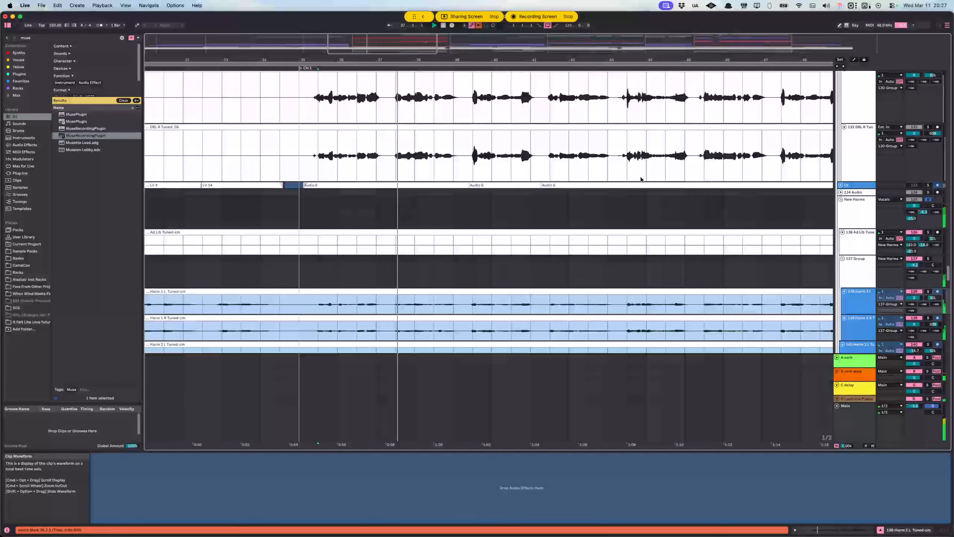
pyautogui.scroll(-12, 641, 180)
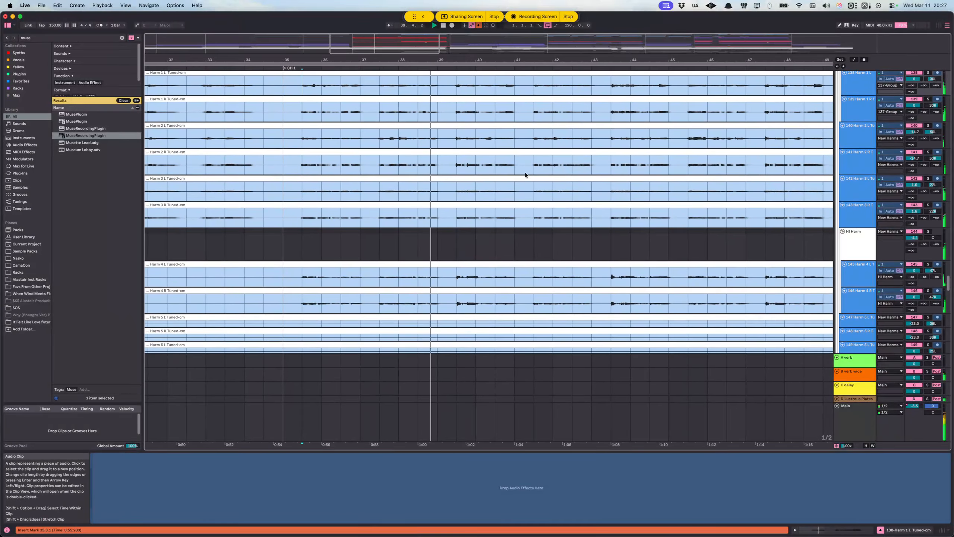
# Step: Look over the harmony tracks, solo the Hi Harm group and audition it from 35.3.1 on the Harm 4 L track
pyautogui.scroll(5, 483, 175)
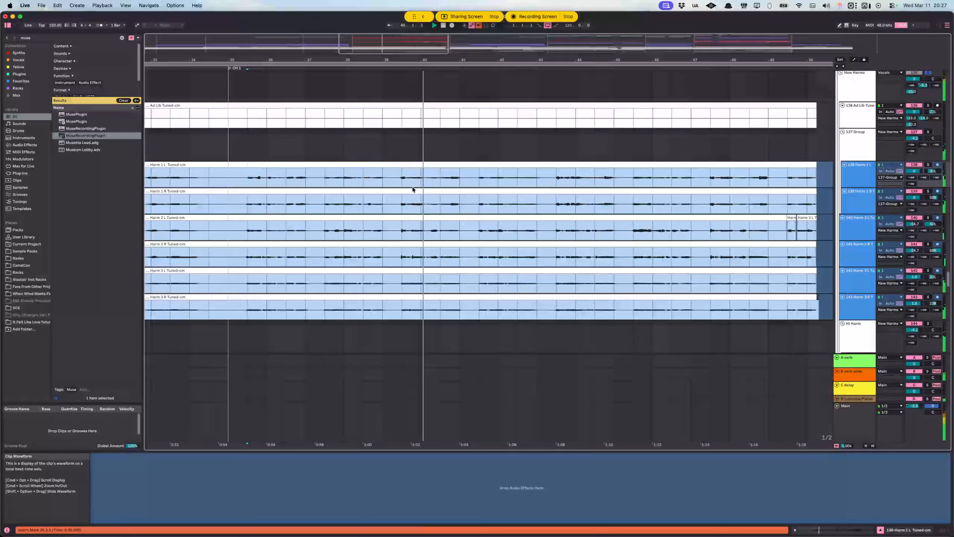
pyautogui.scroll(-5, 450, 199)
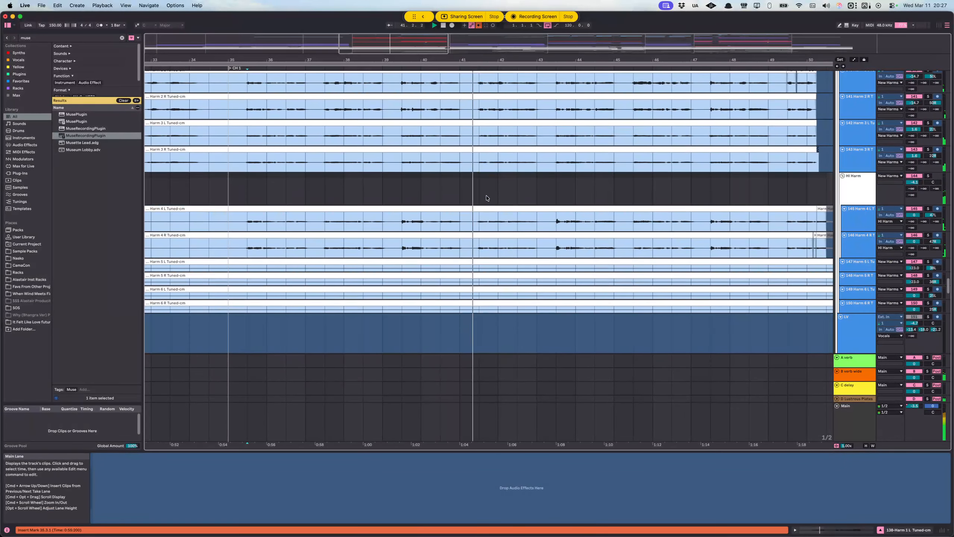
pyautogui.scroll(-8, 489, 199)
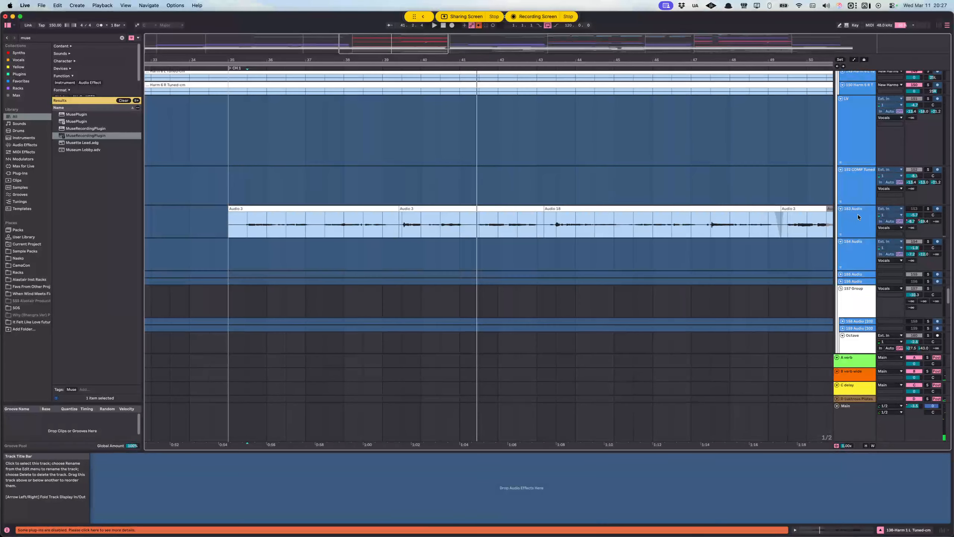
pyautogui.scroll(-7, 789, 219)
pyautogui.scroll(15, 353, 203)
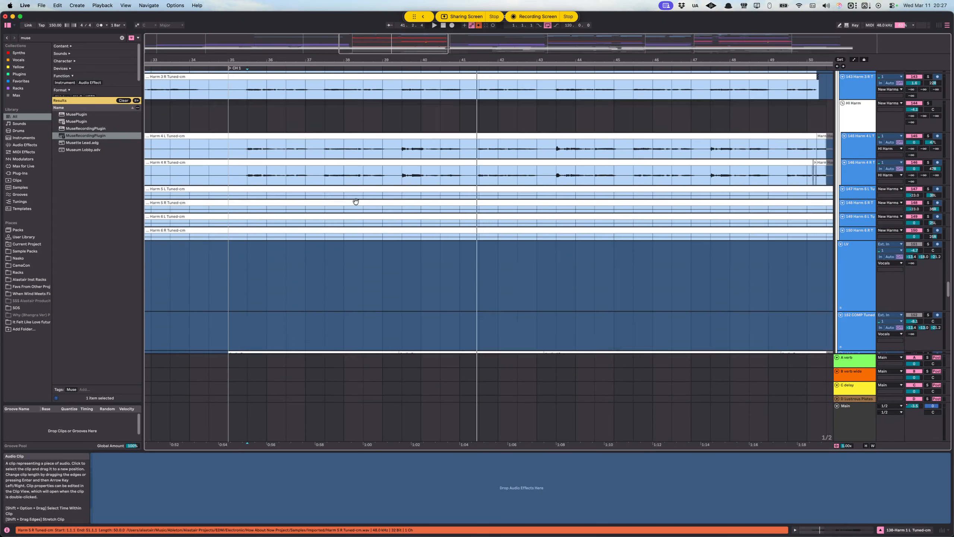
pyautogui.click(389, 220)
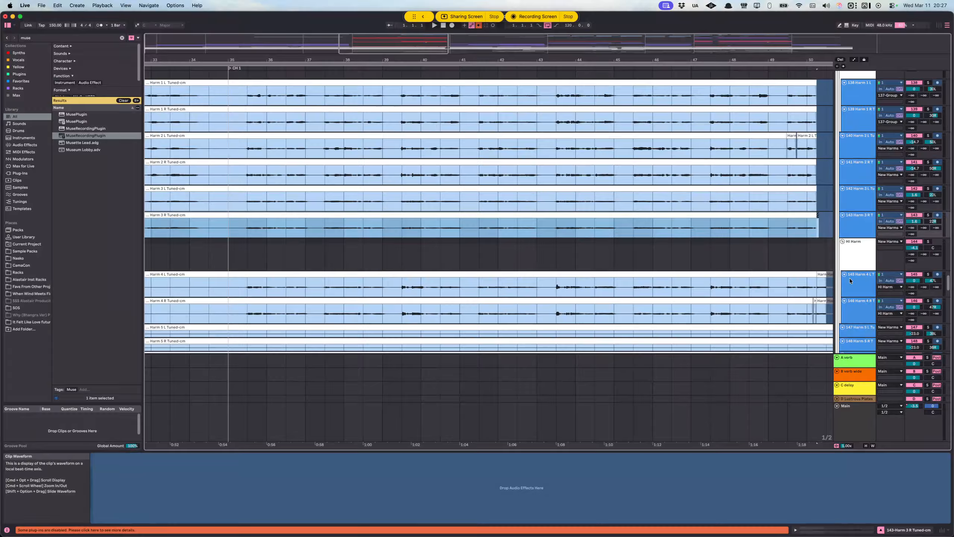
pyautogui.click(867, 251)
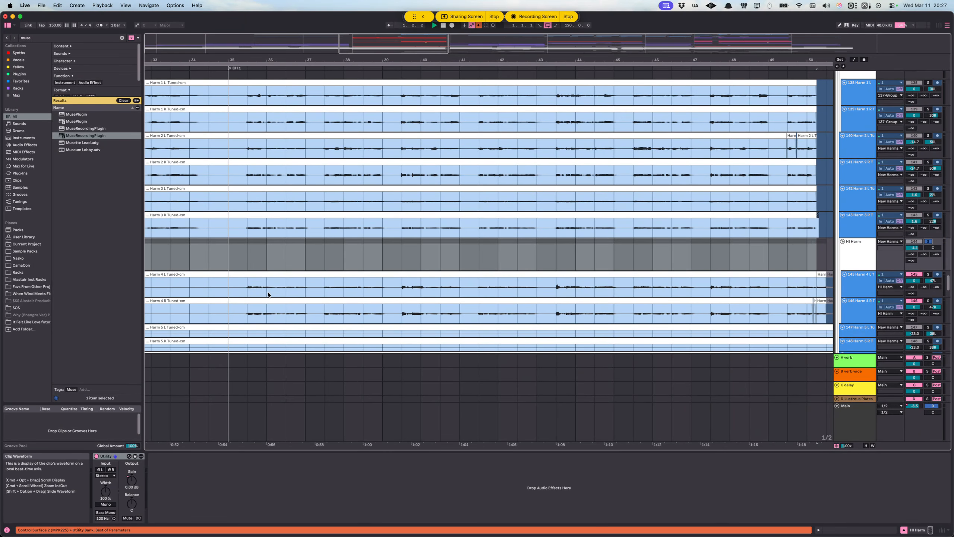
pyautogui.click(247, 286)
pyautogui.press('space')
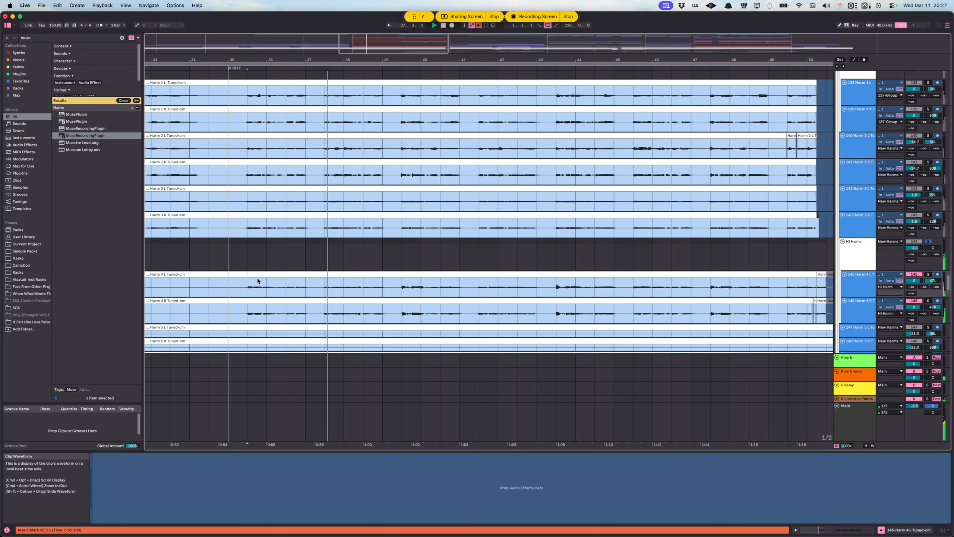
# Step: Switch the solo from the Hi Harm group to the 137 Group and place the insert marker at 37.3.1 on Harm 1 L
pyautogui.click(928, 242)
pyautogui.press('space')
pyautogui.scroll(3, 808, 211)
pyautogui.click(859, 109)
pyautogui.click(928, 103)
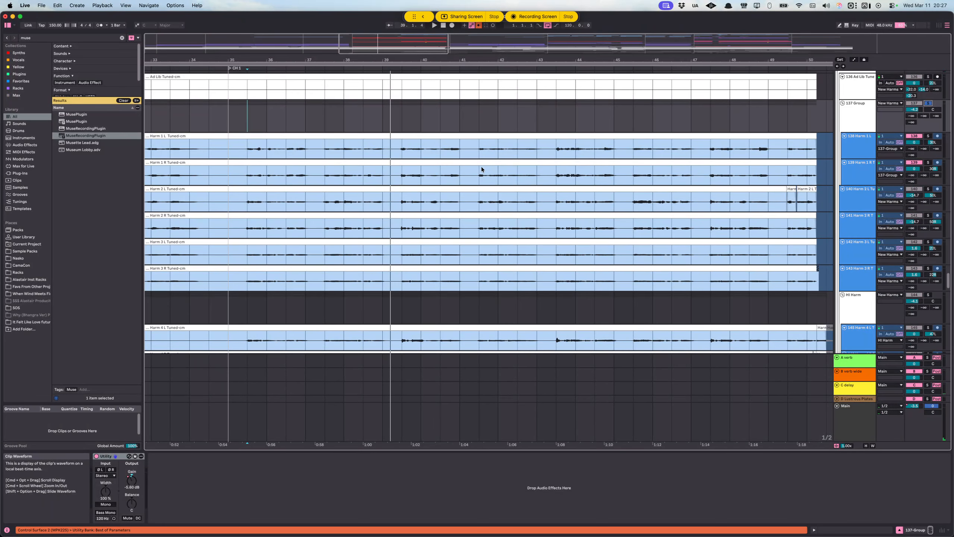
pyautogui.click(325, 150)
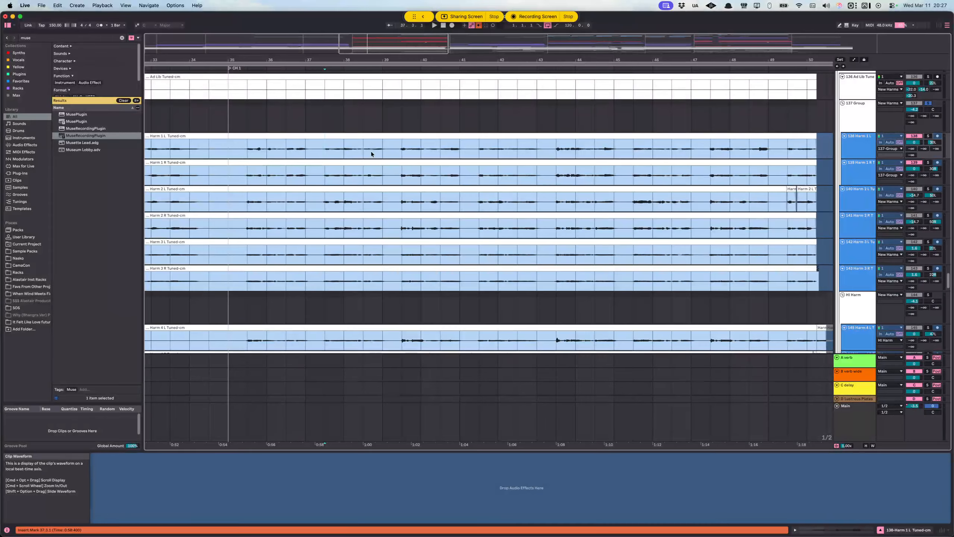
# Step: Inspect the device chain on the upper LV track of the NEW VOX group and select the group itself
pyautogui.scroll(10, 733, 197)
pyautogui.scroll(2, 850, 160)
pyautogui.click(855, 143)
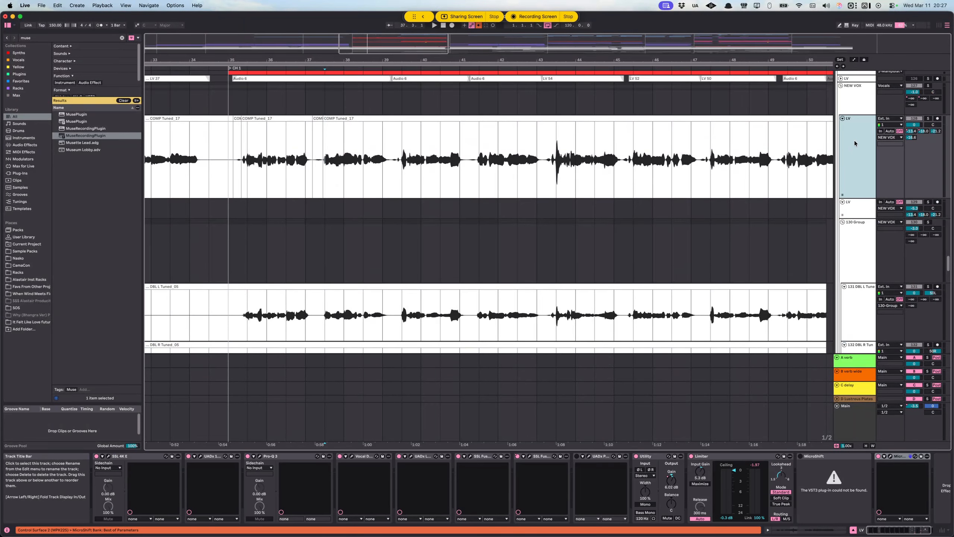
pyautogui.click(849, 109)
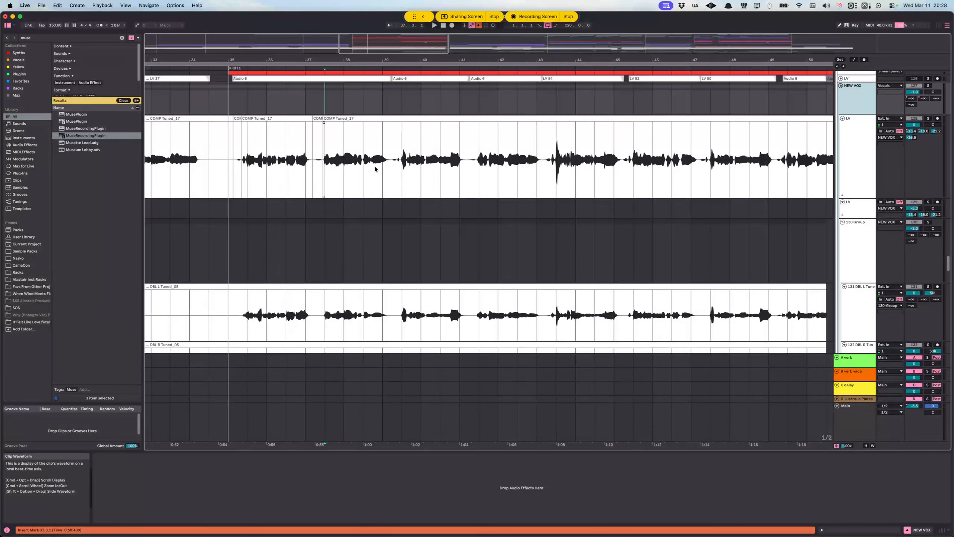
# Step: Inspect the device chains on the DBL L track, the New Harms group and the Ad Lib track
pyautogui.scroll(-2, 372, 171)
pyautogui.scroll(-5, 376, 166)
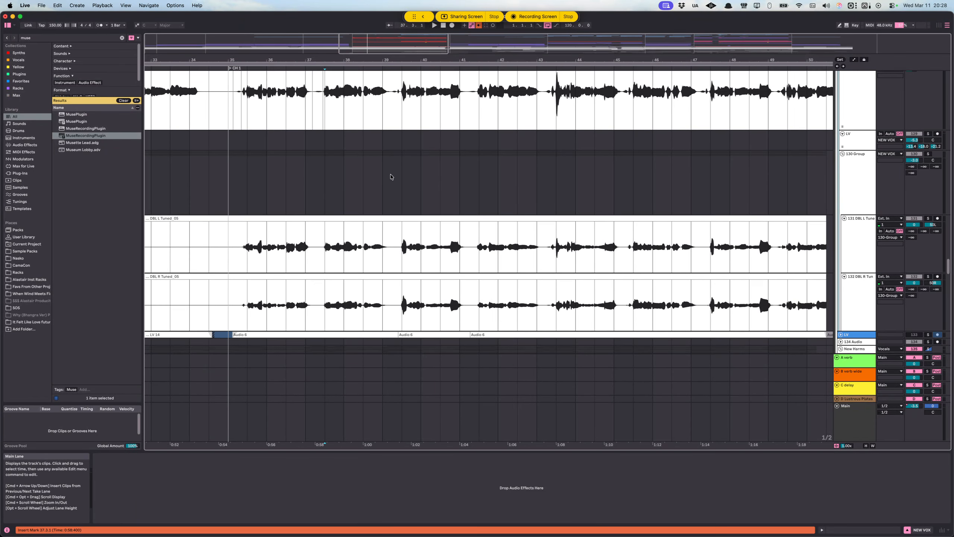
pyautogui.click(330, 212)
pyautogui.scroll(-4, 567, 215)
pyautogui.scroll(-5, 567, 215)
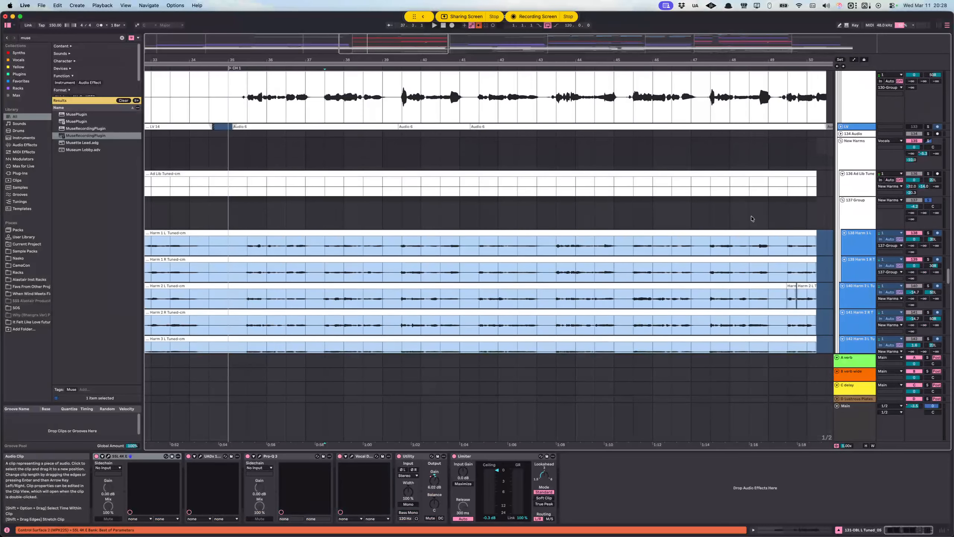
pyautogui.click(857, 154)
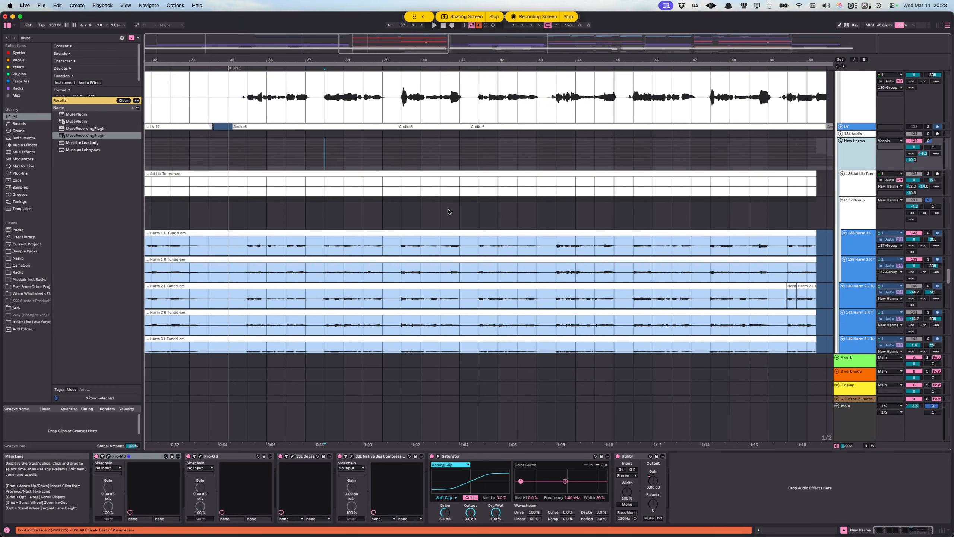
pyautogui.click(336, 189)
# Step: Check the 137 Group's devices and audition the soloed group from 37.3.1 on the Harm 1 L track
pyautogui.scroll(-2, 365, 192)
pyautogui.scroll(-2, 689, 221)
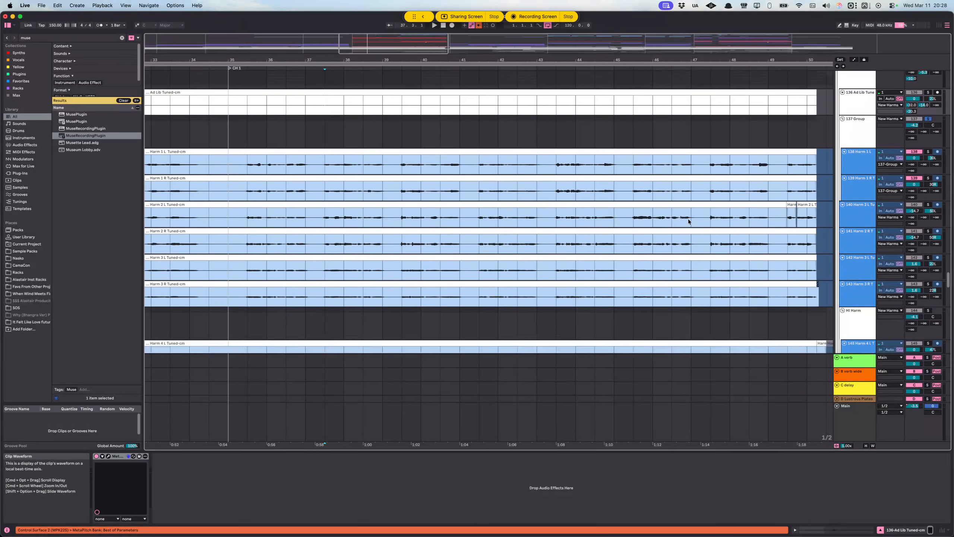
pyautogui.scroll(-2, 818, 222)
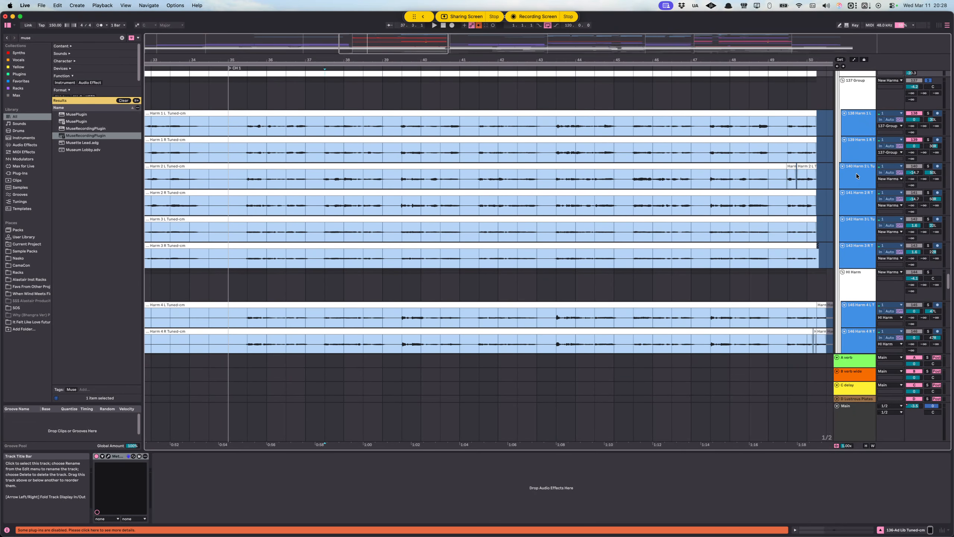
pyautogui.click(862, 177)
pyautogui.click(324, 96)
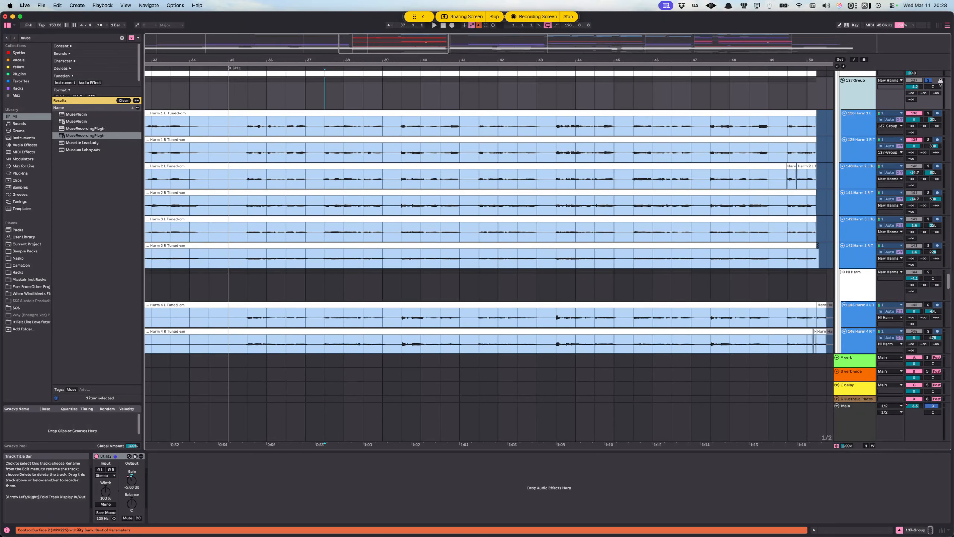
pyautogui.click(319, 128)
pyautogui.press('space')
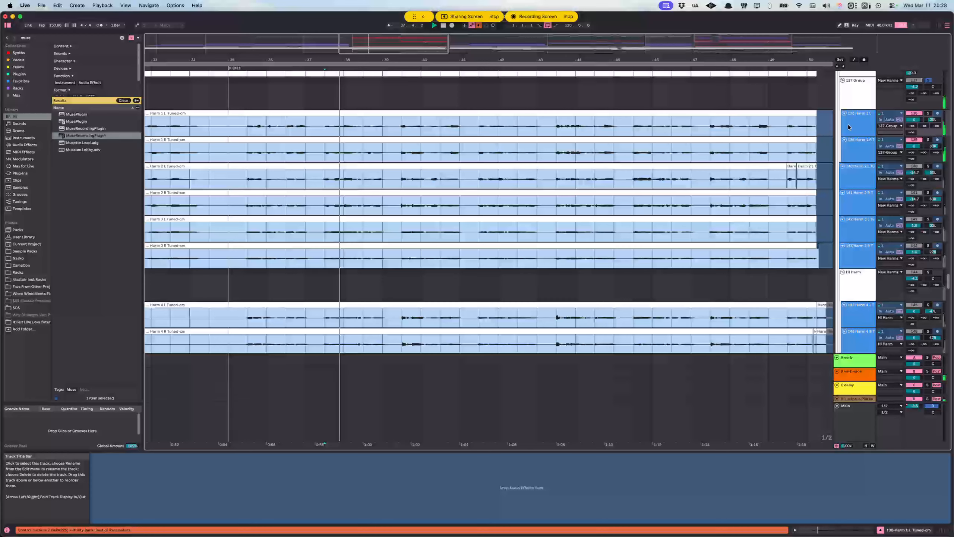
# Step: Add the Harm 2 L, Harm 2 R, Harm 3 L and Harm 3 R tracks to the solo during playback
pyautogui.click(928, 166)
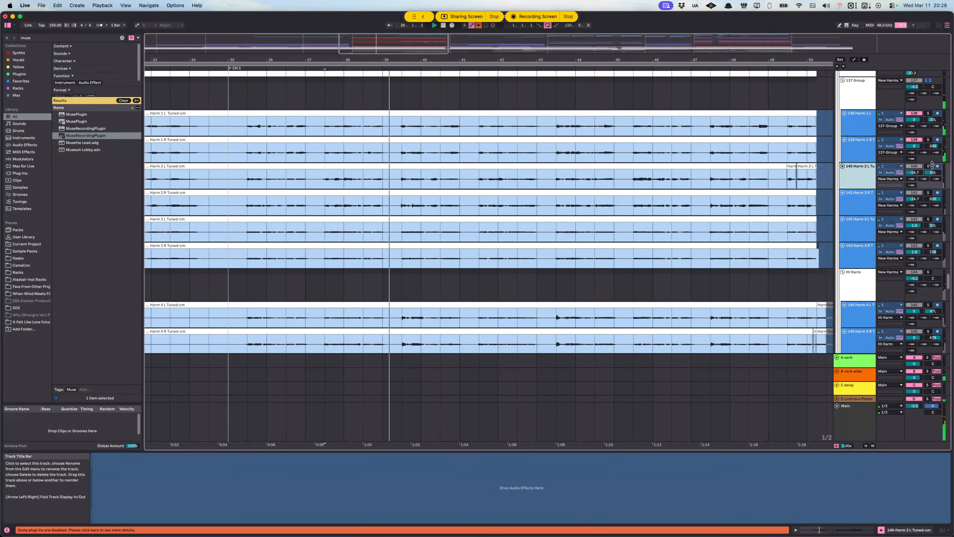
pyautogui.click(928, 192)
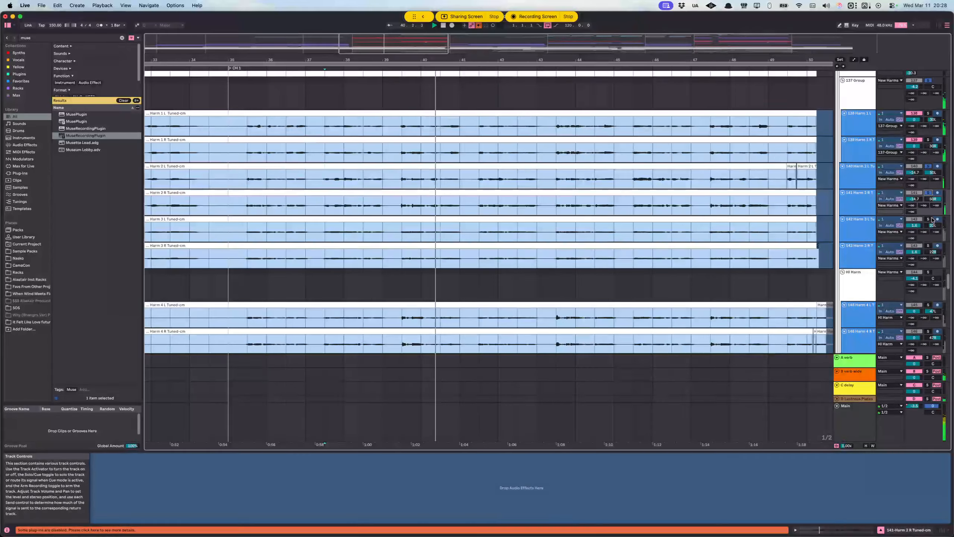
pyautogui.click(929, 219)
pyautogui.click(928, 245)
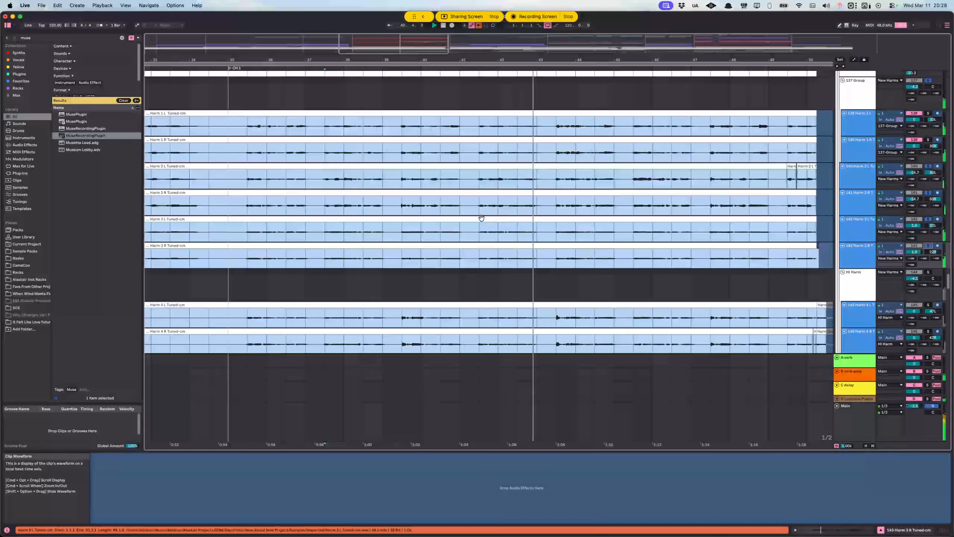
# Step: Narrow the solo to the Harm 3 L and Harm 3 R tracks and audition them from 39.3.1
pyautogui.click(401, 233)
pyautogui.click(858, 230)
pyautogui.keyDown('shift'); pyautogui.click(857, 253); pyautogui.keyUp('shift')
pyautogui.press('Up')
pyautogui.click(920, 224)
pyautogui.click(929, 219)
pyautogui.click(928, 219)
pyautogui.keyDown('super'); pyautogui.click(928, 246); pyautogui.keyUp('super')
pyautogui.press('space')
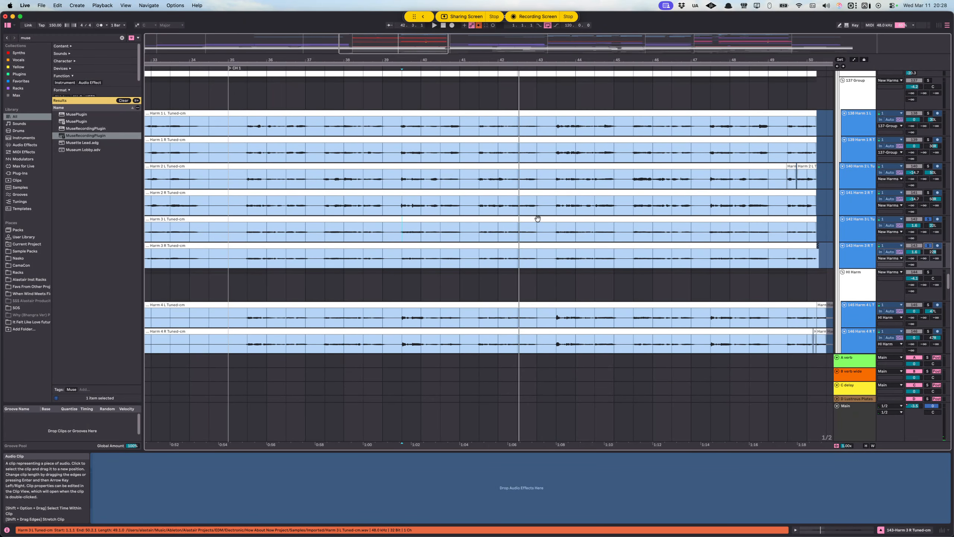
# Step: Clear the solos on the Harm 3 L and Harm 3 R tracks
pyautogui.scroll(1, 442, 246)
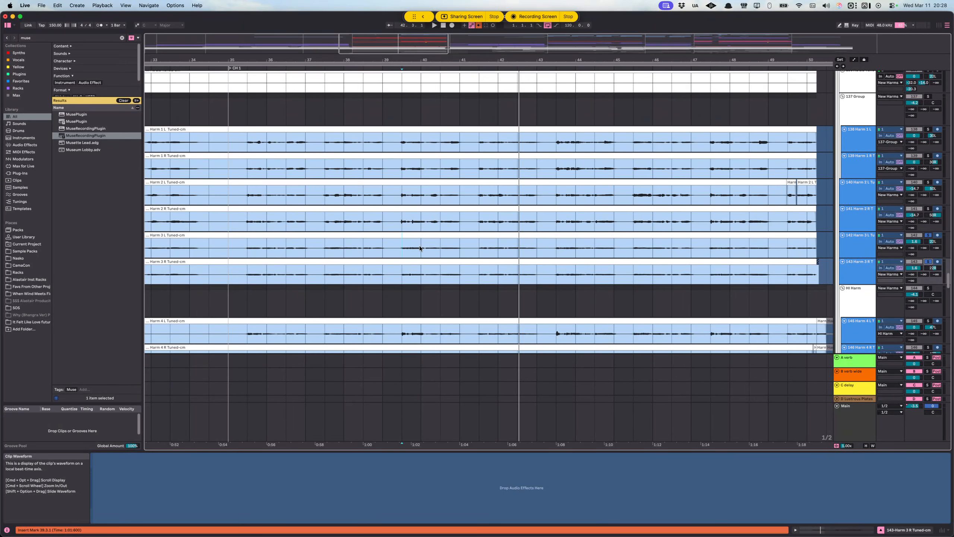
pyautogui.click(856, 244)
pyautogui.click(858, 271)
pyautogui.click(928, 262)
pyautogui.click(929, 235)
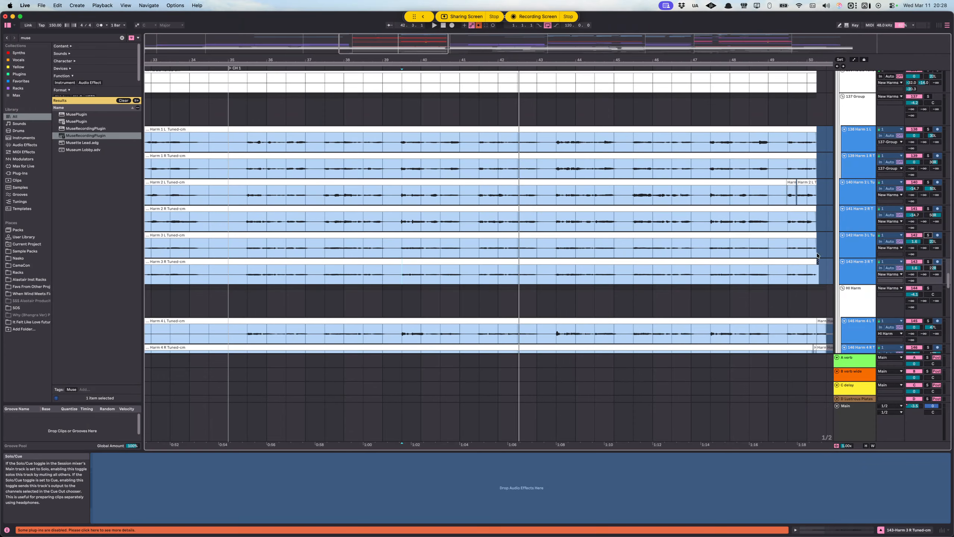
# Step: Solo the VOCO group and place the insert marker at 35.1.1 on its 168 Audio track
pyautogui.scroll(5, 638, 250)
pyautogui.scroll(-8, 638, 250)
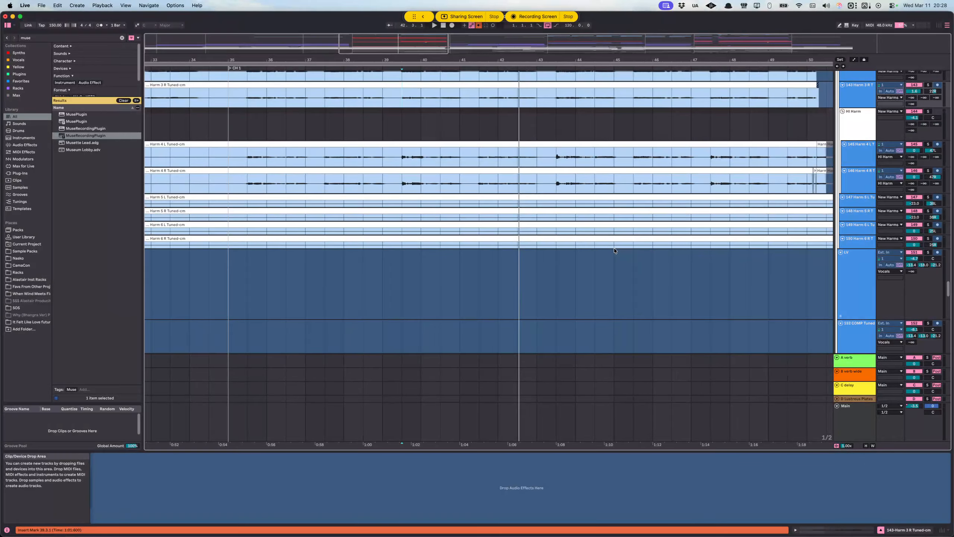
pyautogui.scroll(-10, 614, 251)
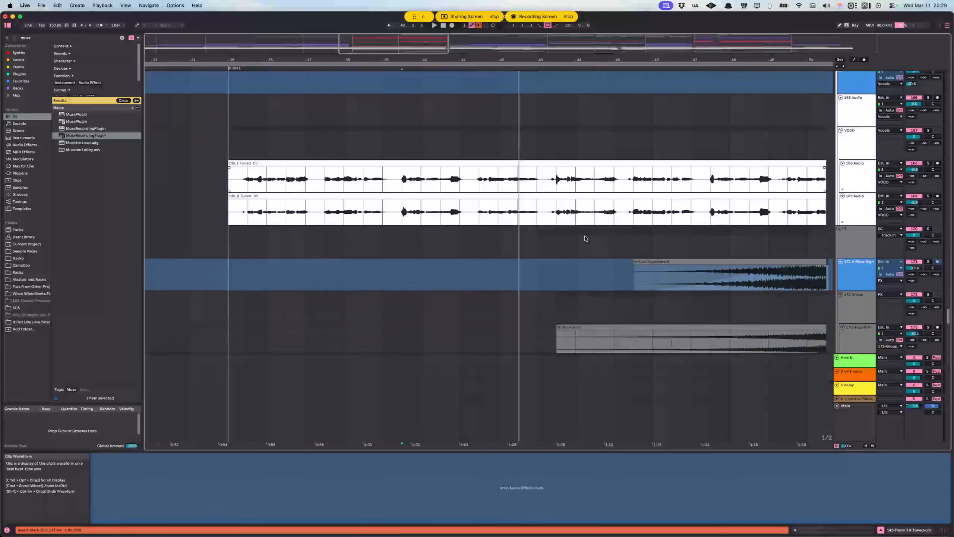
pyautogui.click(688, 149)
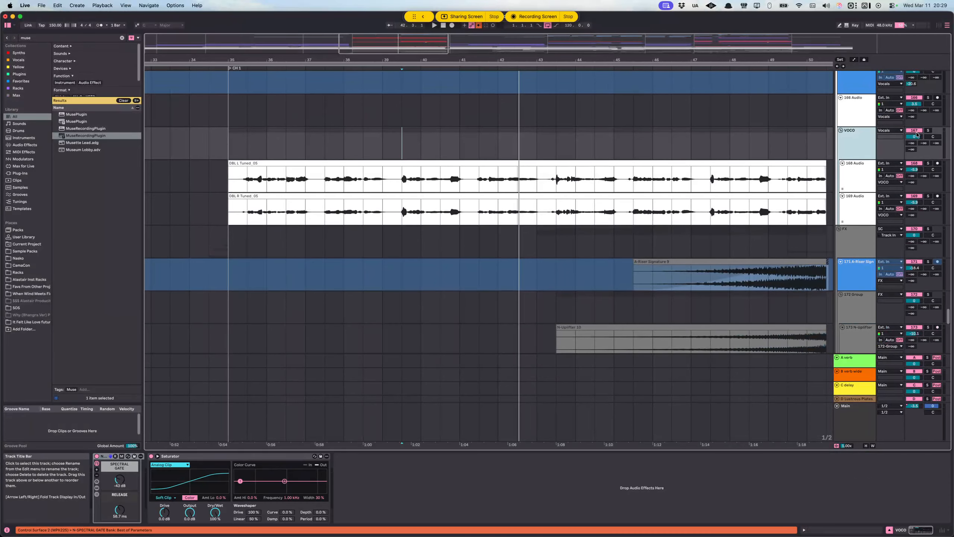
pyautogui.click(928, 130)
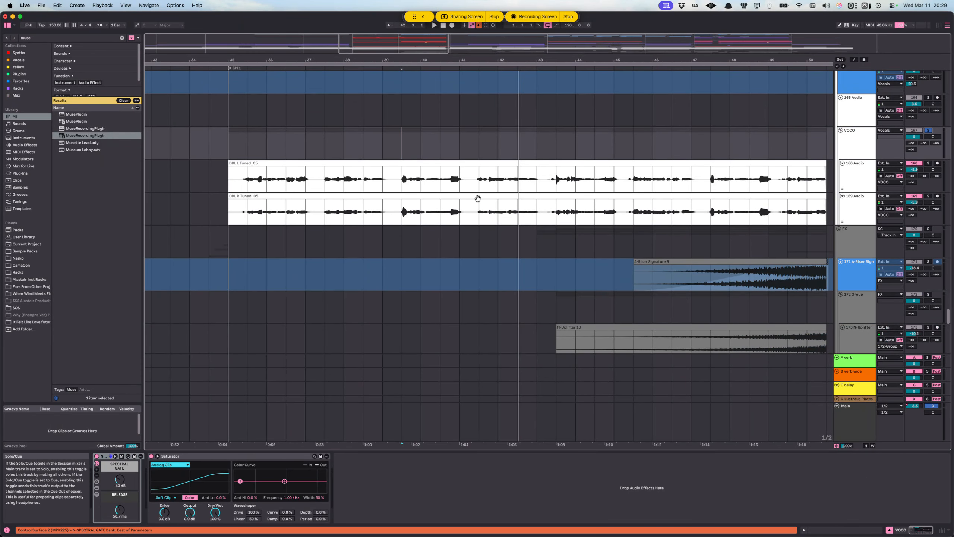
pyautogui.click(232, 182)
pyautogui.click(233, 183)
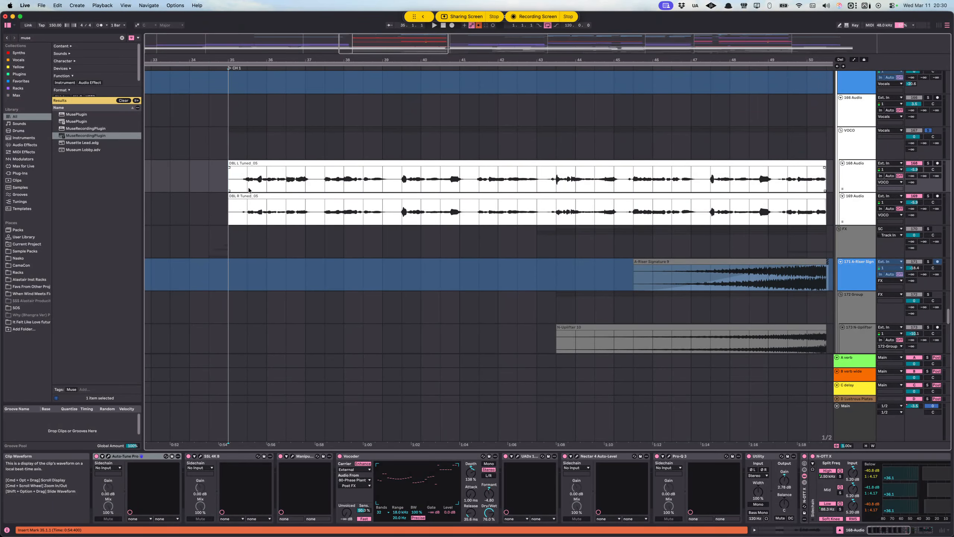
# Step: Audition the soloed VOCO group from the start of CH 1 at 35.1.1
pyautogui.press('space')
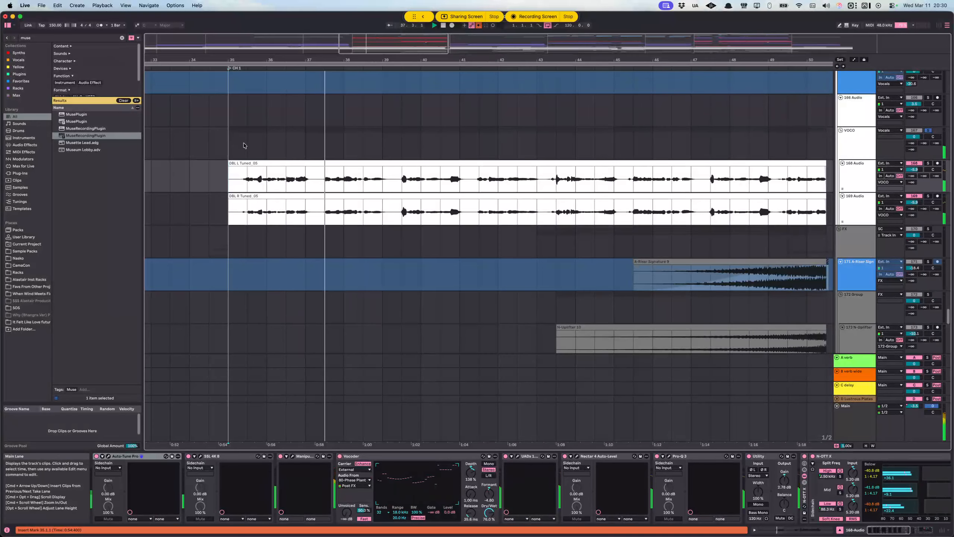
pyautogui.hscroll(2, 357, 186)
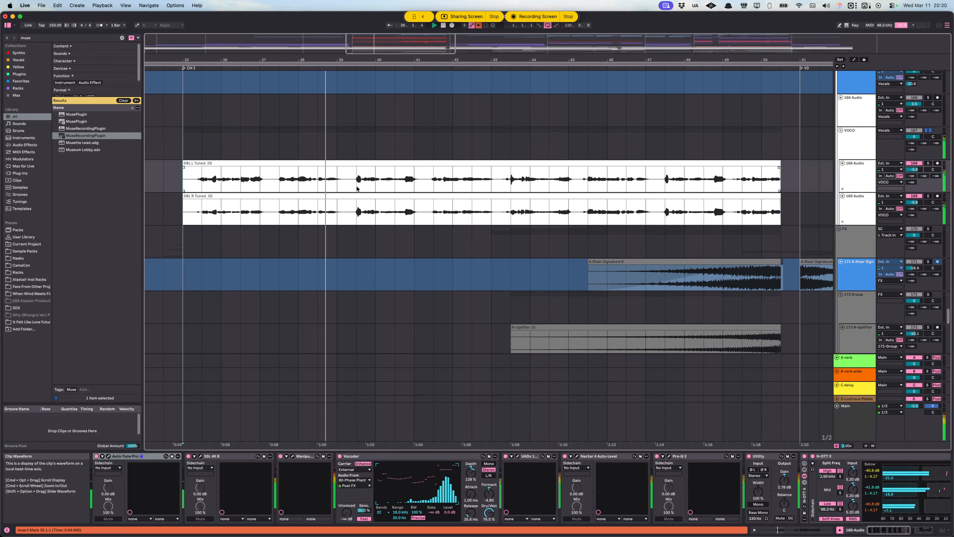
pyautogui.press('space')
# Step: Place the insert marker at 39.3.1 on the 168 Audio clip and audition the VOCO group from there
pyautogui.click(377, 188)
pyautogui.hscroll(2, 377, 187)
pyautogui.hscroll(-2, 377, 187)
pyautogui.hscroll(1, 376, 188)
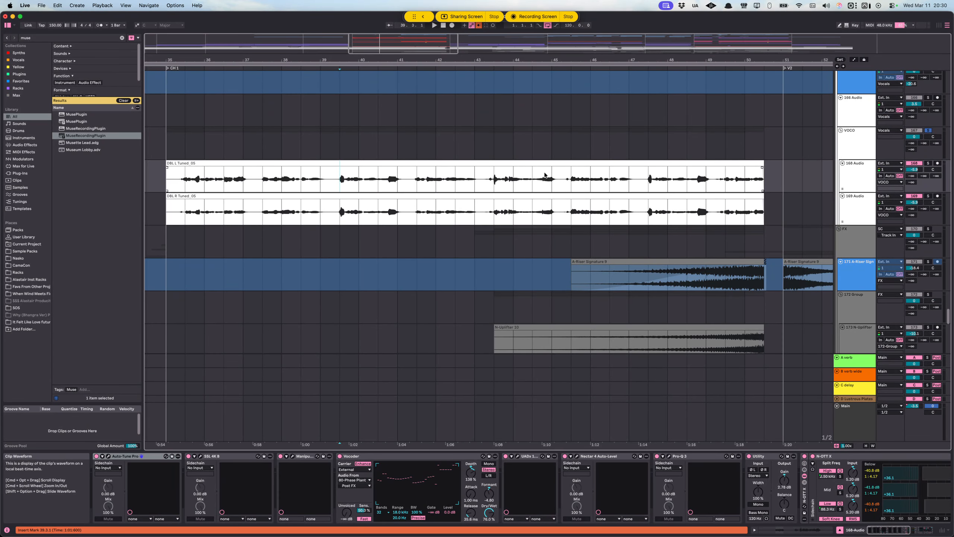
pyautogui.press('space')
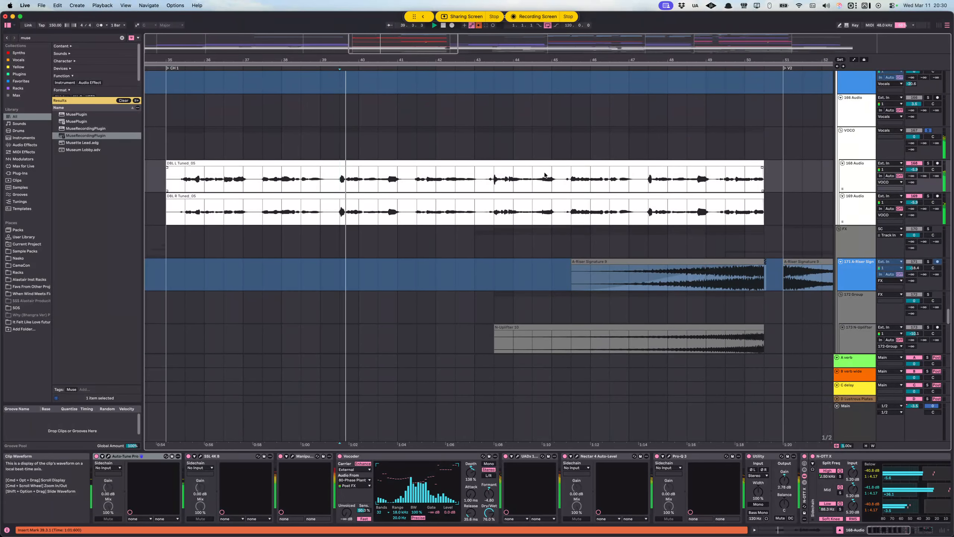
pyautogui.press('space')
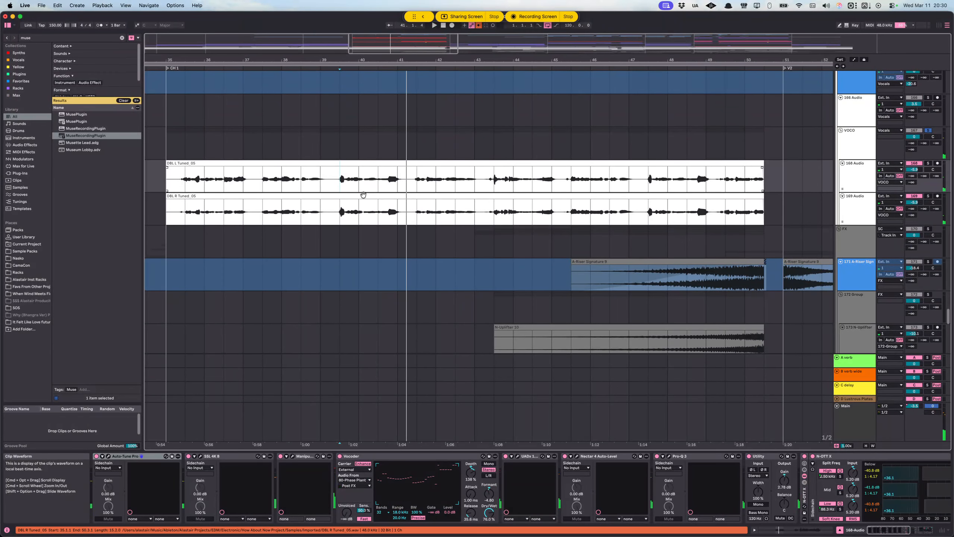
# Step: Return the insert marker to 39.3.1 on the 168 Audio clip and select that track's Vocoder device
pyautogui.scroll(-4, 393, 194)
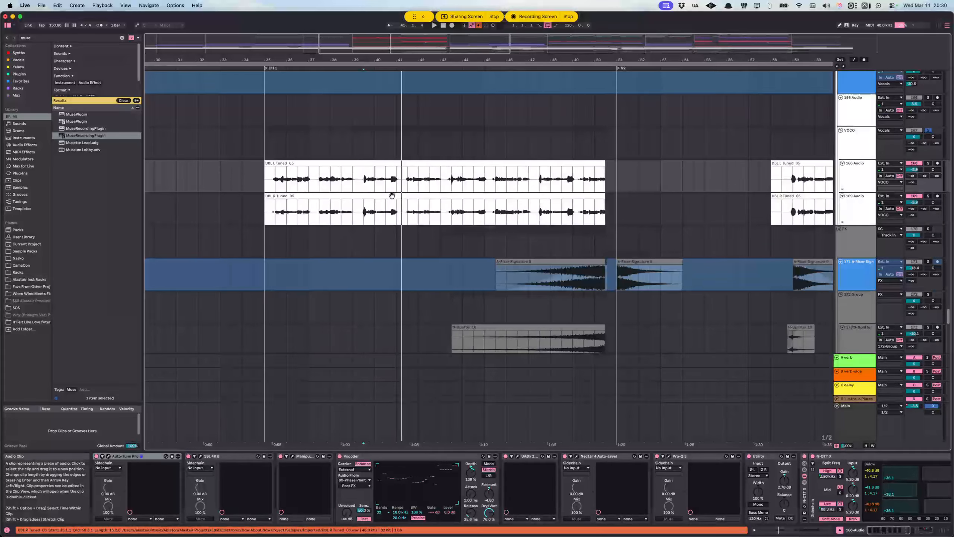
pyautogui.hscroll(3, 376, 177)
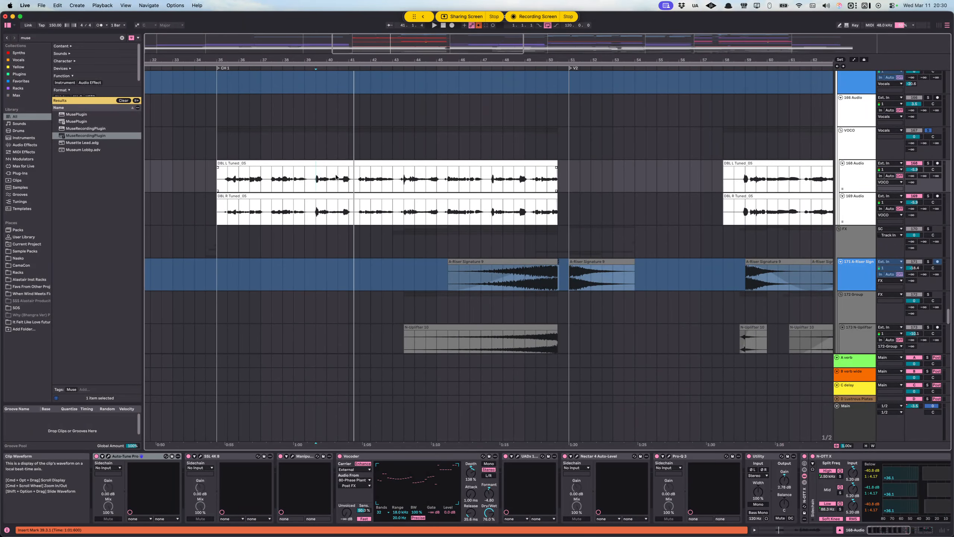
pyautogui.click(319, 179)
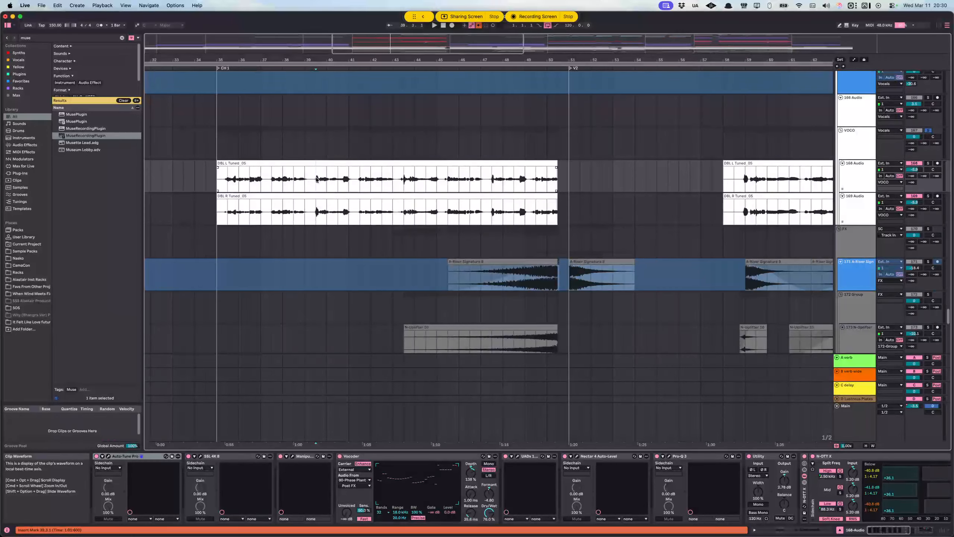
pyautogui.click(382, 457)
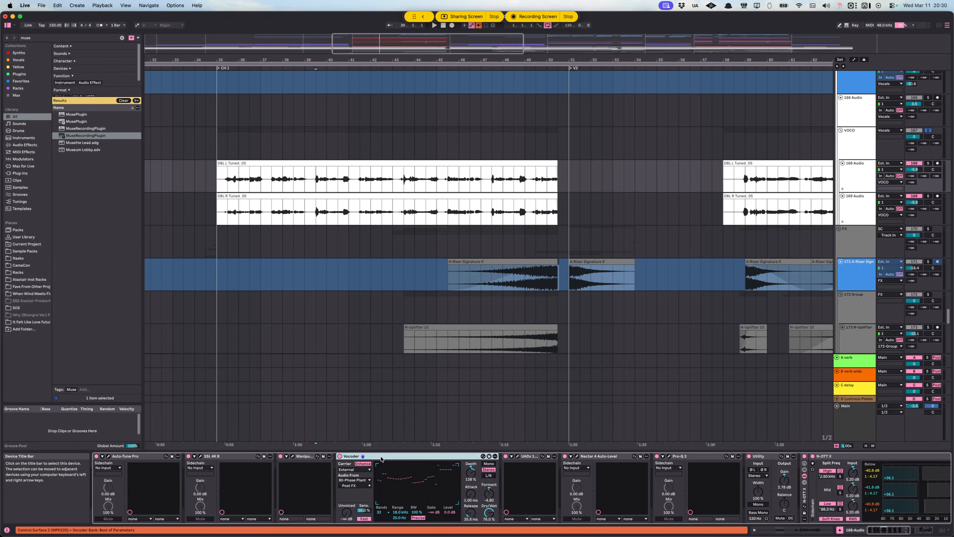
# Step: Mark phrases across the DBL L and DBL R clips of the VOCO group and set the insert marker at 40.1.1
pyautogui.scroll(5, 325, 254)
pyautogui.click(326, 254)
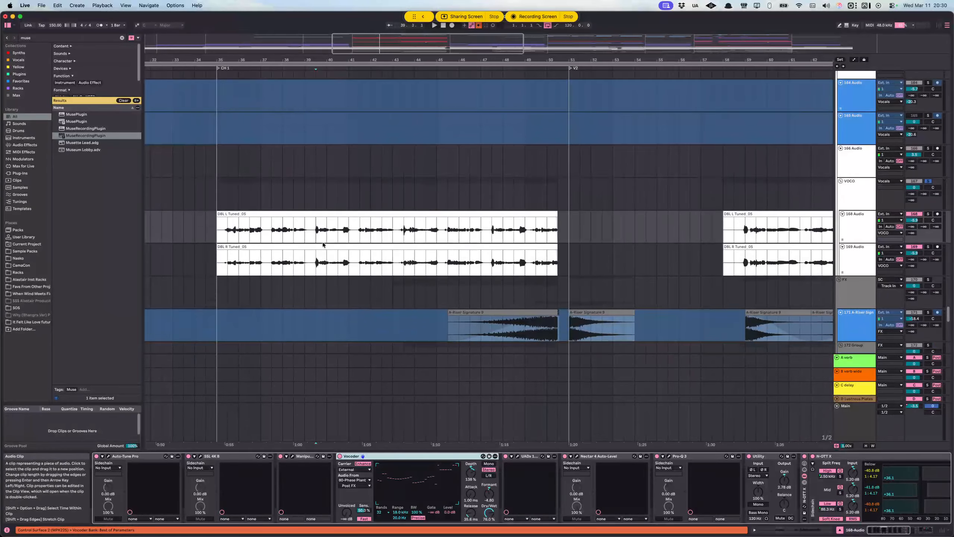
pyautogui.scroll(-2, 324, 249)
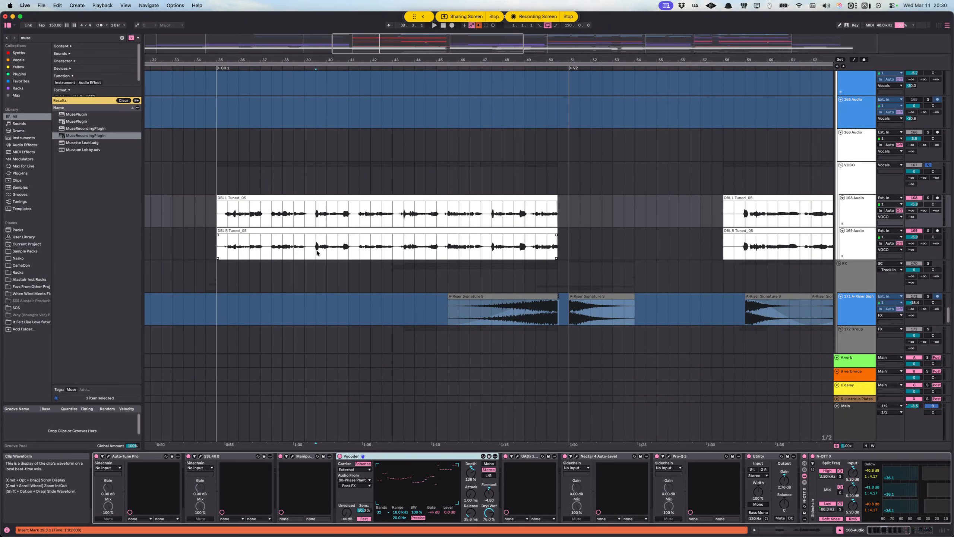
pyautogui.click(320, 223)
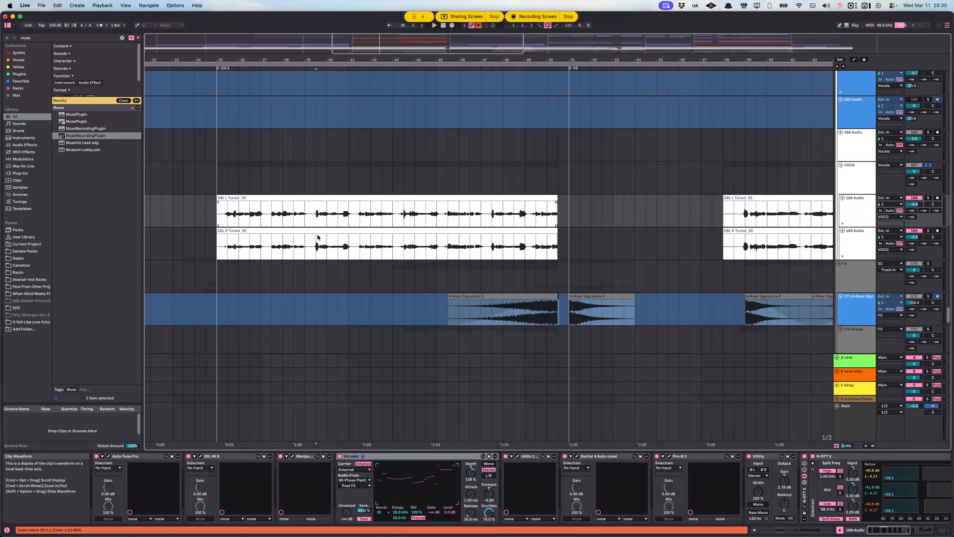
pyautogui.click(317, 235)
pyautogui.moveTo(314, 215); pyautogui.dragTo(446, 236)
pyautogui.click(322, 208)
pyautogui.moveTo(321, 209); pyautogui.dragTo(504, 245)
pyautogui.click(294, 214)
# Step: Solo the blue LV track, switch the solo to the 130 Group of doubles, and start playback from 40.1.1
pyautogui.scroll(10, 673, 182)
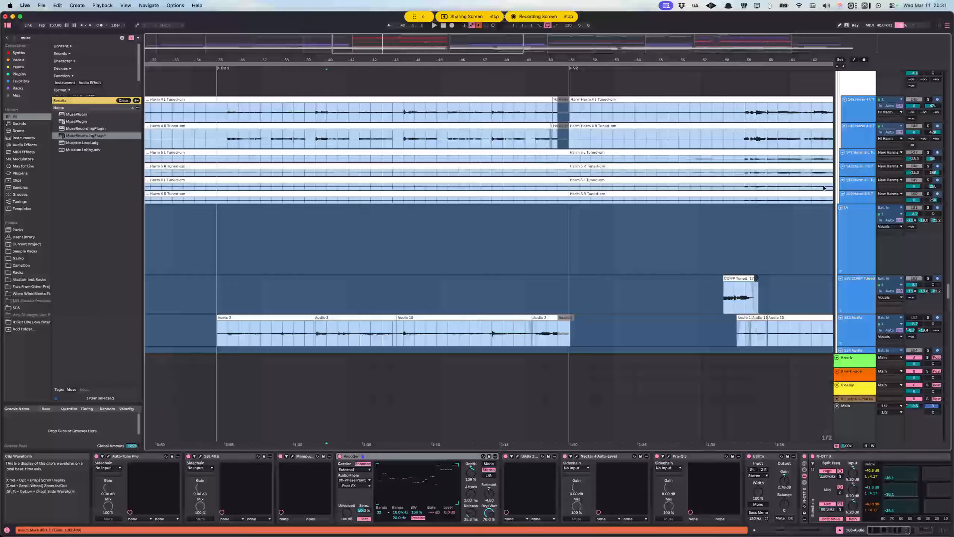
pyautogui.click(929, 208)
pyautogui.scroll(-2, 864, 225)
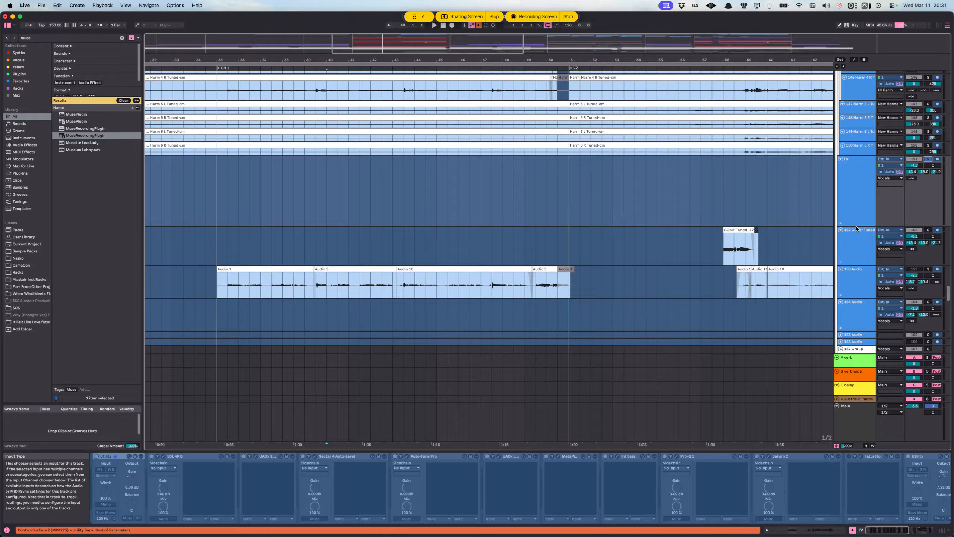
pyautogui.scroll(2, 856, 225)
pyautogui.scroll(4, 916, 223)
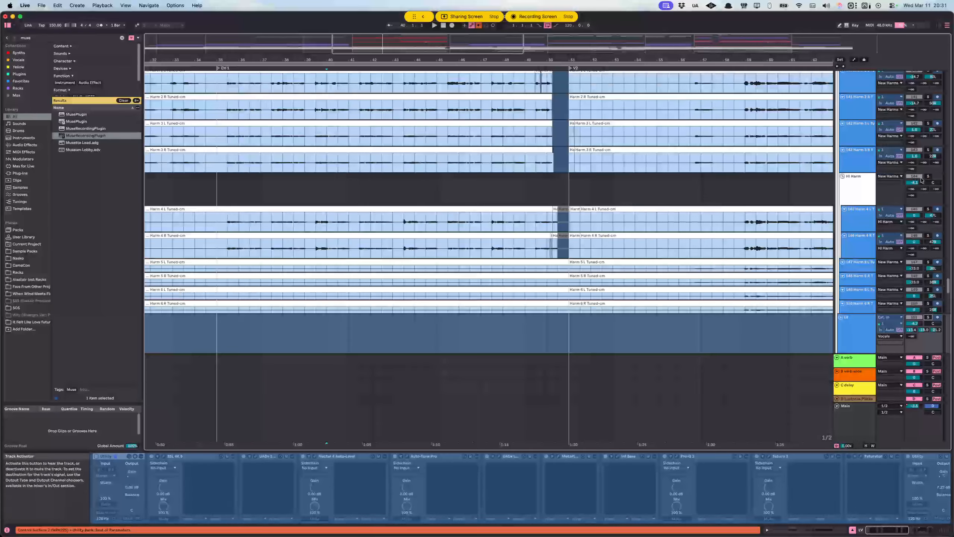
pyautogui.scroll(5, 907, 182)
pyautogui.scroll(6, 907, 181)
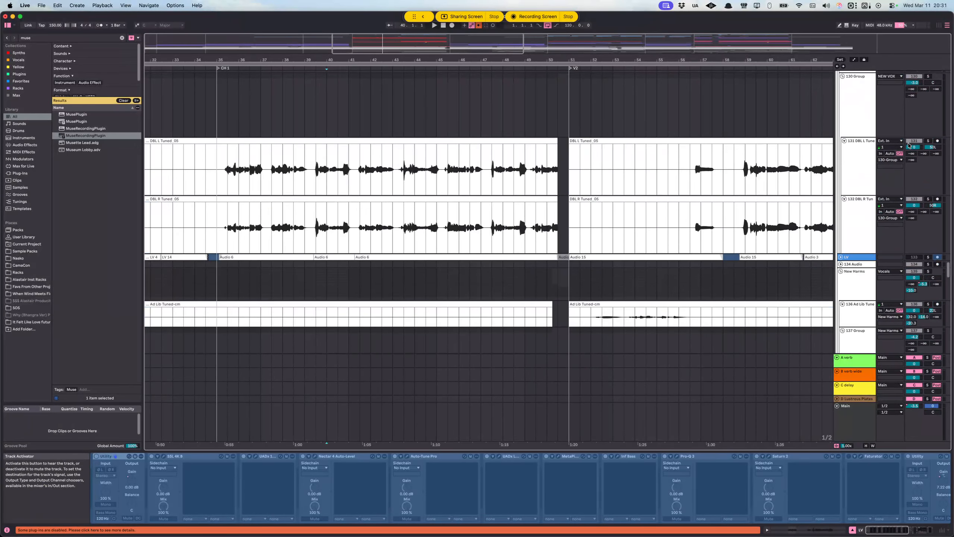
pyautogui.click(928, 77)
pyautogui.press('space')
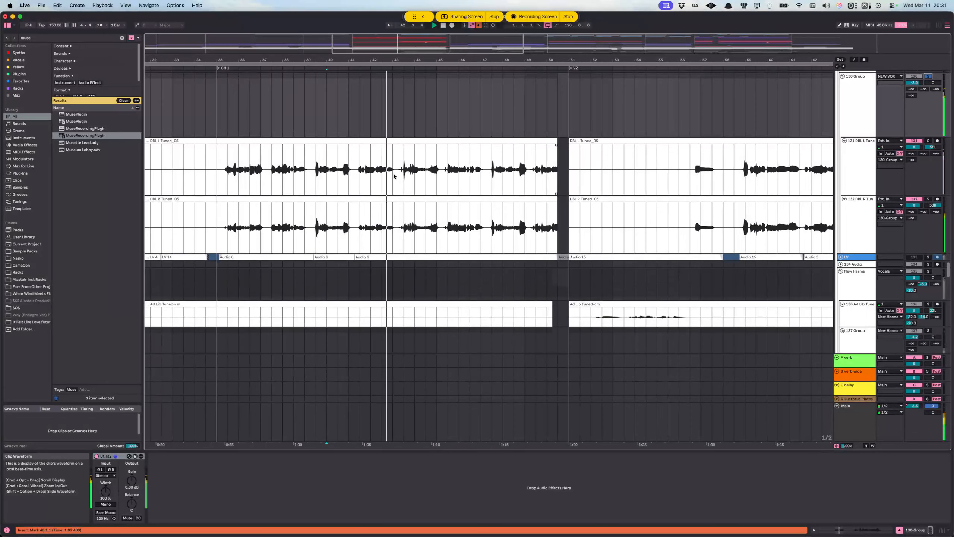
# Step: Add the NEW VOX group's LV track to the solo during playback, then stop and clear the solos
pyautogui.scroll(5, 630, 187)
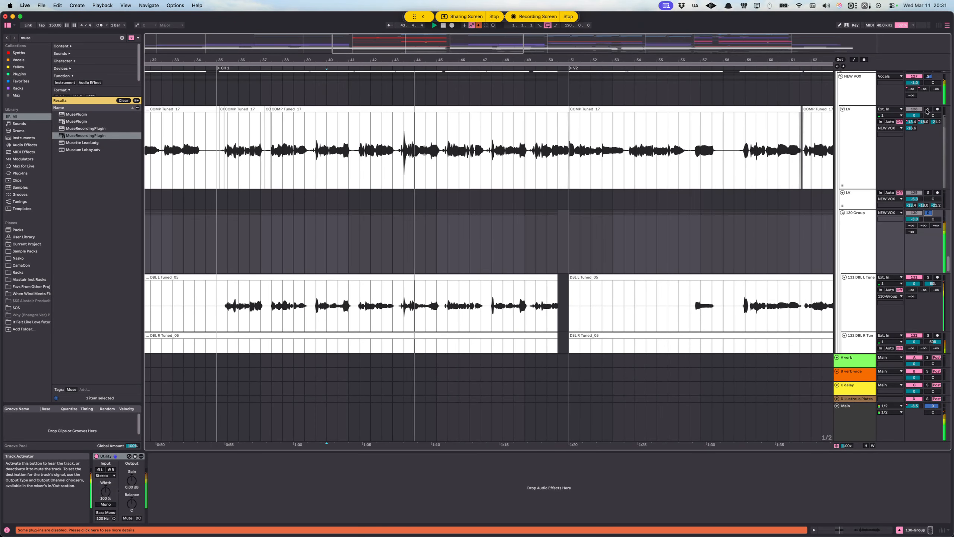
pyautogui.click(749, 146)
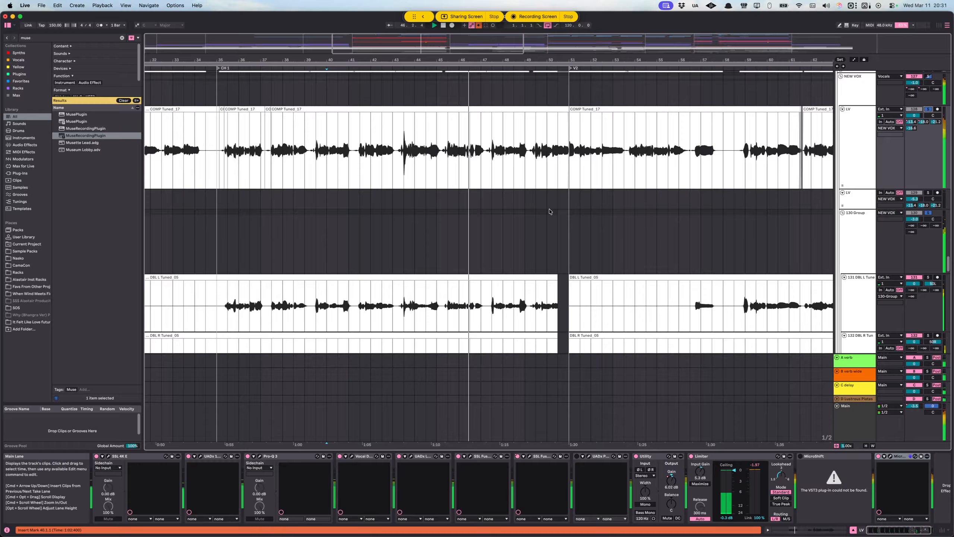
pyautogui.hscroll(3, 547, 212)
pyautogui.scroll(-1, 500, 207)
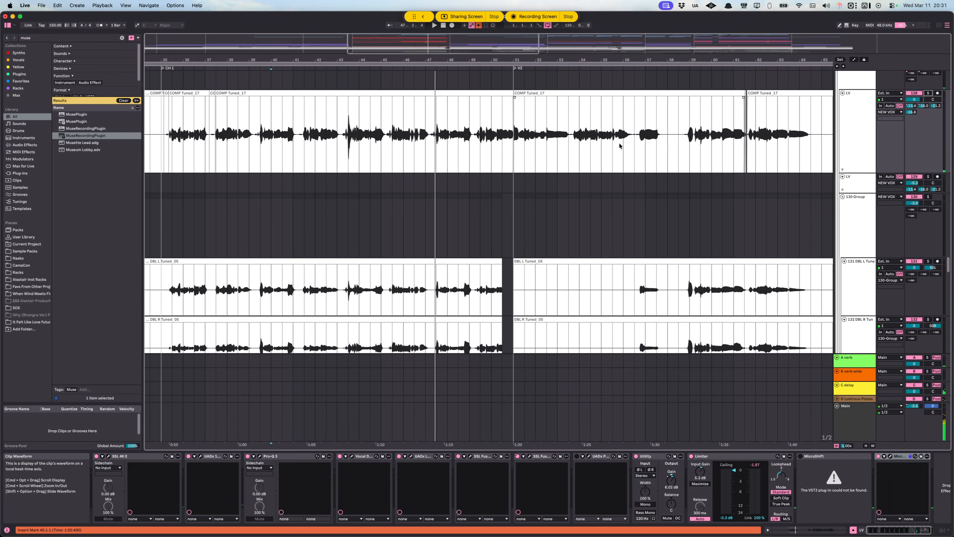
# Step: Examine the LV track's send levels and the A verb, B verb wide and C delay return tracks they feed
pyautogui.click(863, 126)
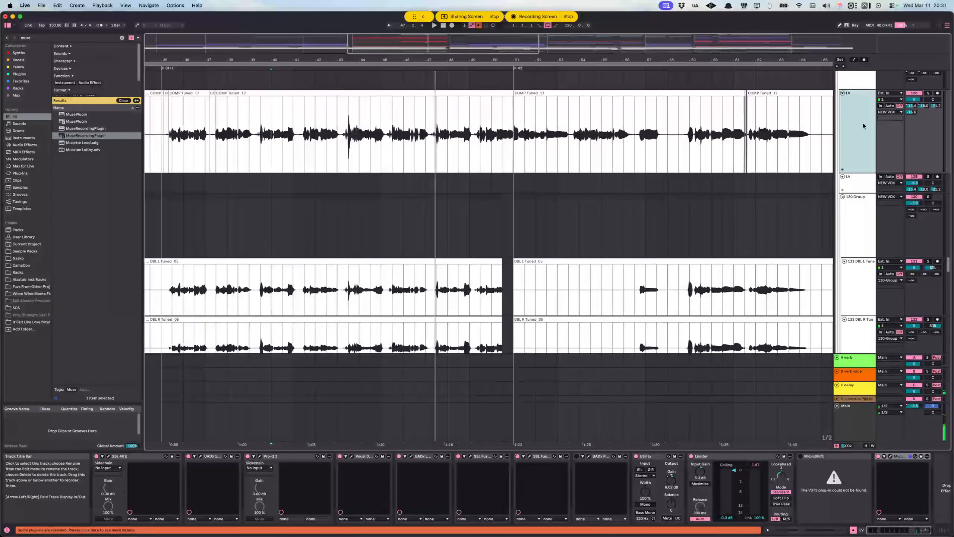
pyautogui.click(910, 106)
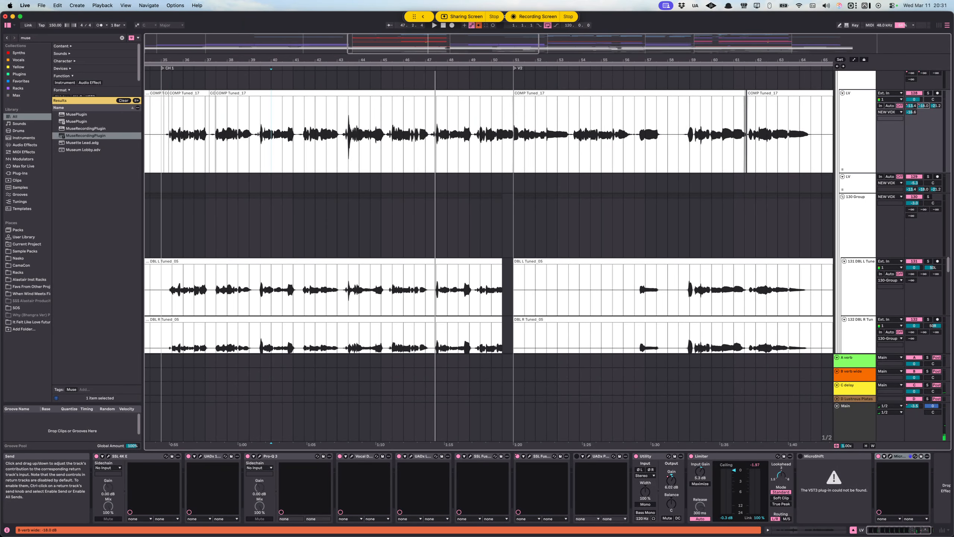
pyautogui.click(856, 362)
pyautogui.click(856, 377)
pyautogui.click(854, 363)
pyautogui.click(854, 389)
pyautogui.click(851, 363)
pyautogui.click(852, 386)
pyautogui.click(851, 373)
pyautogui.click(850, 360)
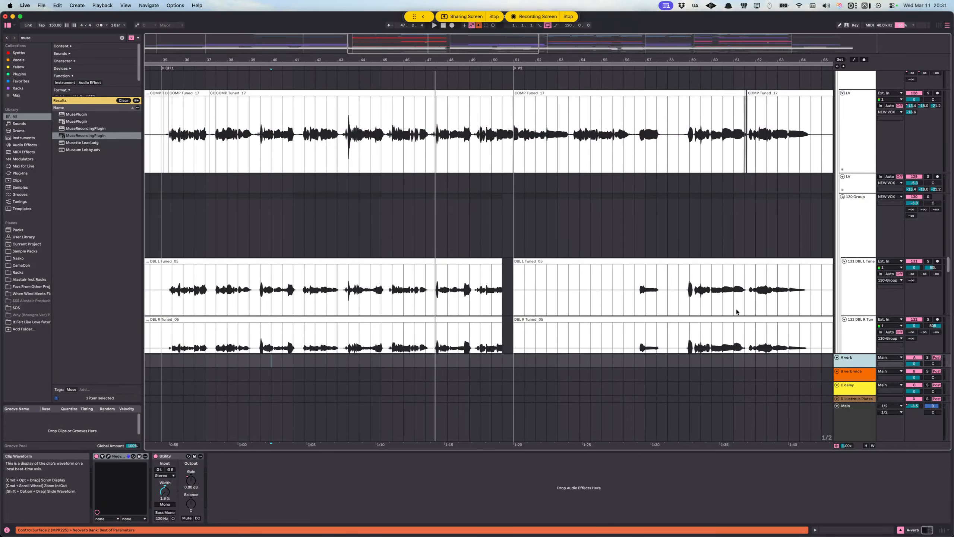
# Step: Solo the 130 Group and play its doubles from 42.1.1 on the DBL L track
pyautogui.scroll(-10, 737, 311)
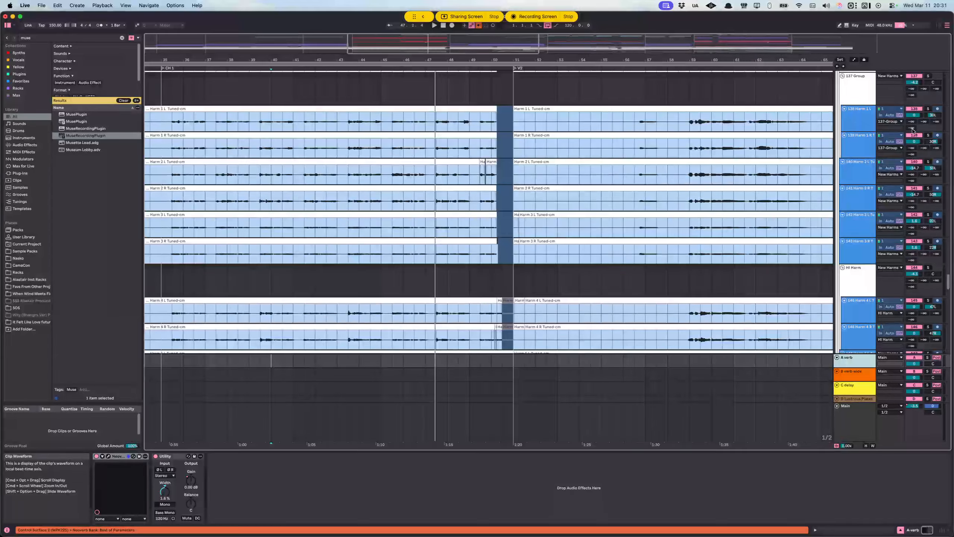
pyautogui.scroll(-5, 677, 243)
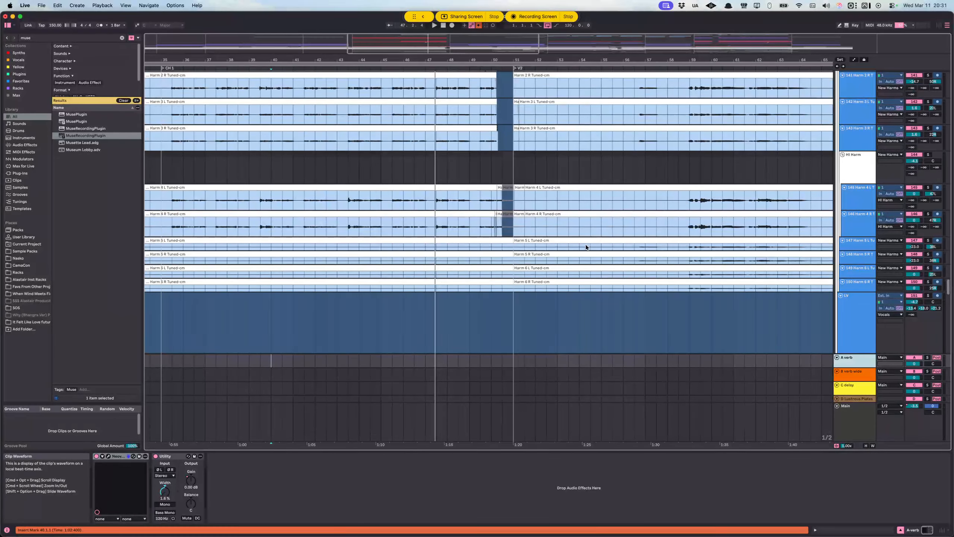
pyautogui.scroll(8, 488, 280)
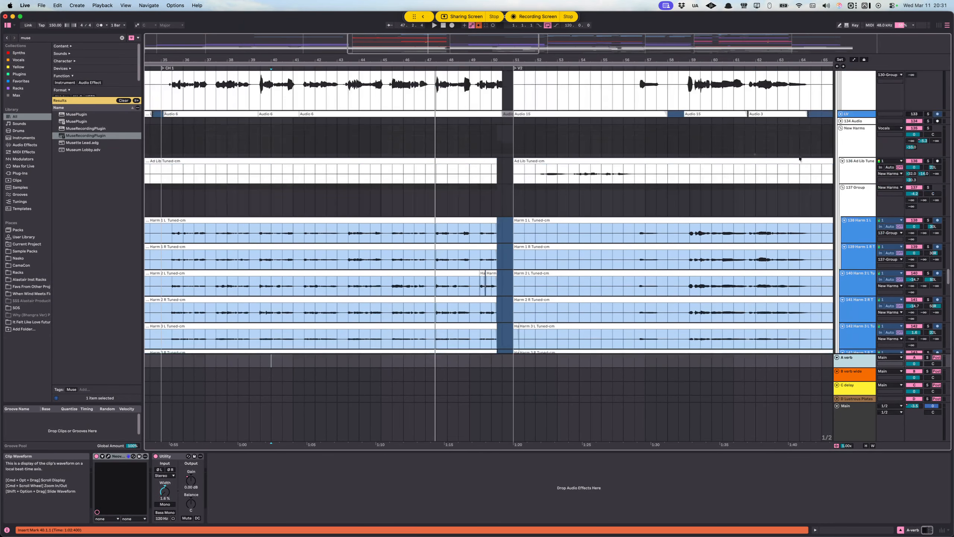
pyautogui.click(863, 117)
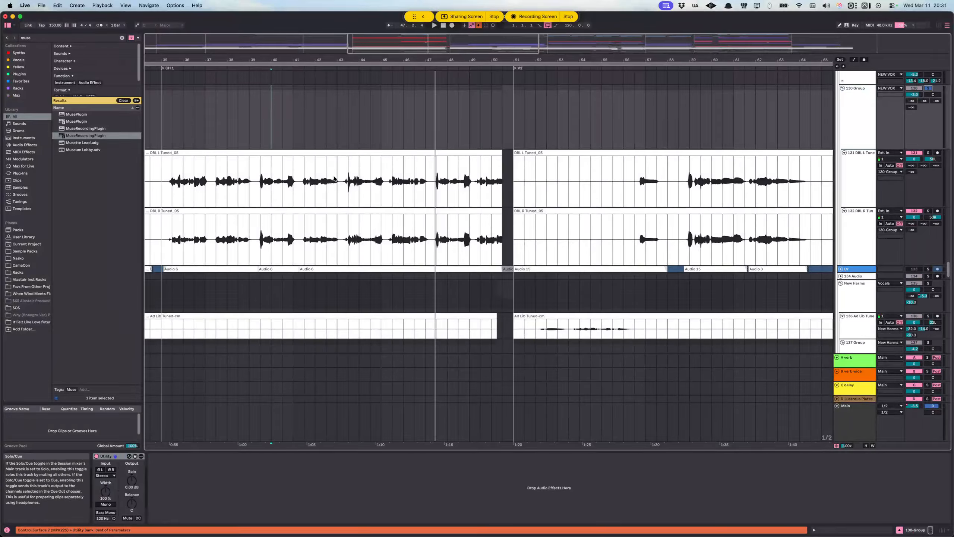
pyautogui.click(315, 180)
pyautogui.press('space')
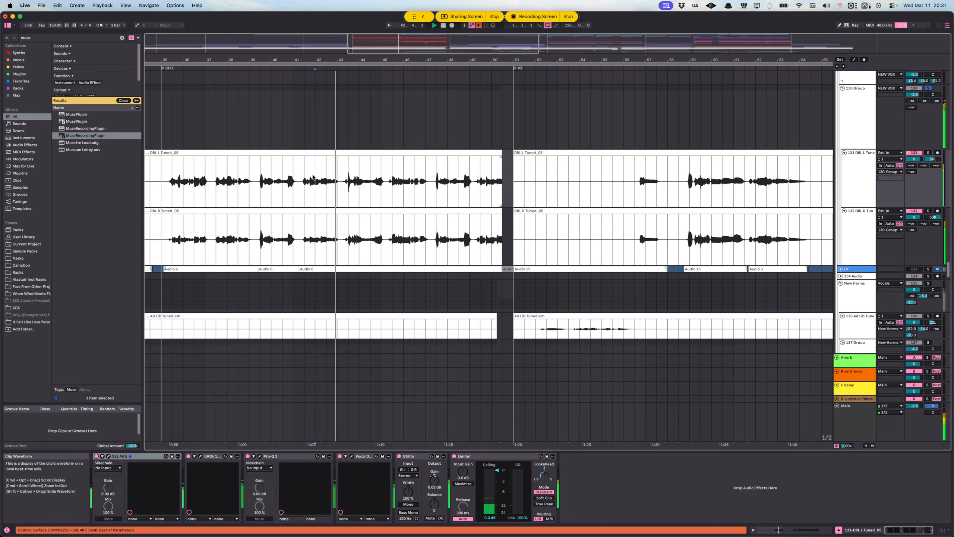
# Step: Add the upper LV track in NEW VOX to the 130 Group solo and audition them together
pyautogui.scroll(5, 333, 165)
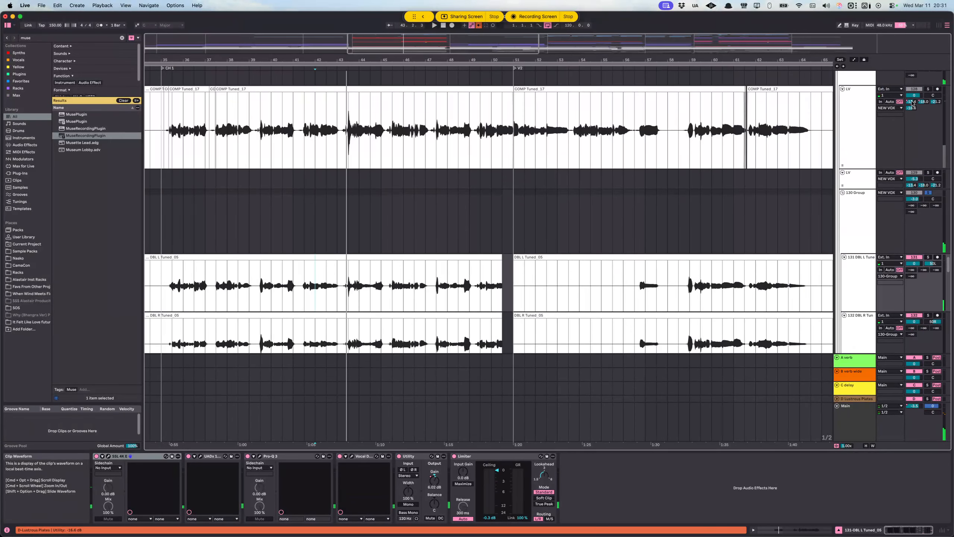
pyautogui.click(710, 139)
pyautogui.press('space')
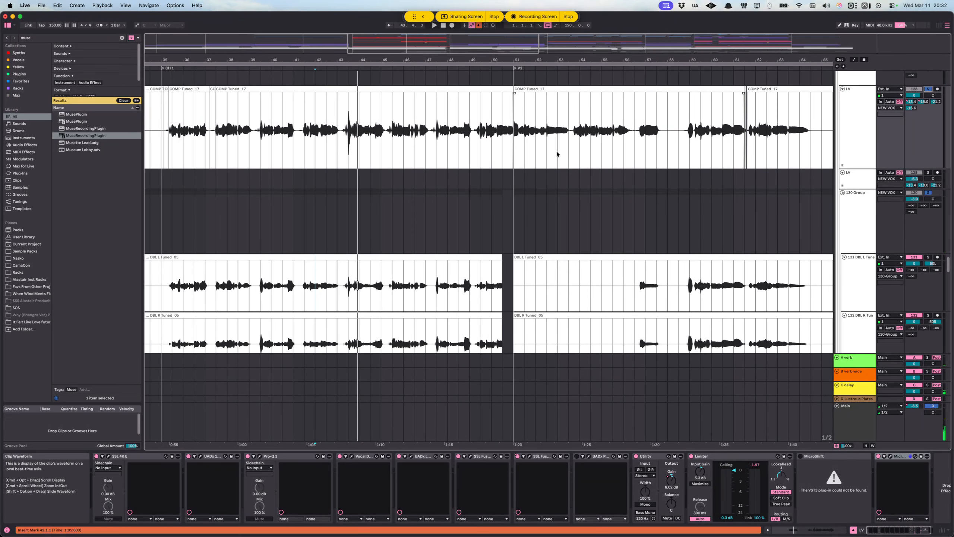
# Step: Place the insert marker at 43.3.1 on the LV track and extend down to the 130 Group lane
pyautogui.scroll(4, 557, 154)
pyautogui.hscroll(-2, 480, 196)
pyautogui.scroll(-2, 454, 217)
pyautogui.click(369, 167)
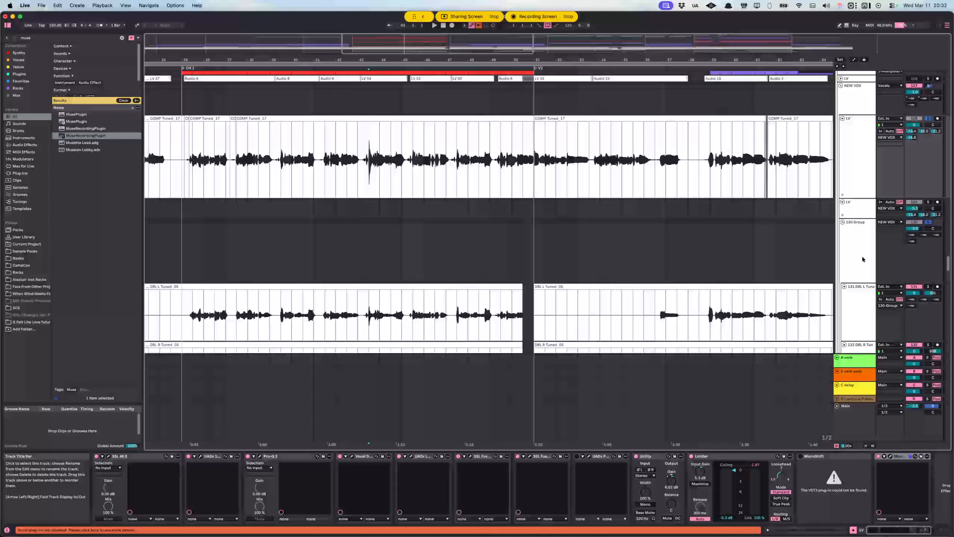
pyautogui.click(369, 274)
# Step: Select the 131 DBL L track and look over the Ad Lib, Harm and Hi Harm tracks below it
pyautogui.scroll(-10, 371, 289)
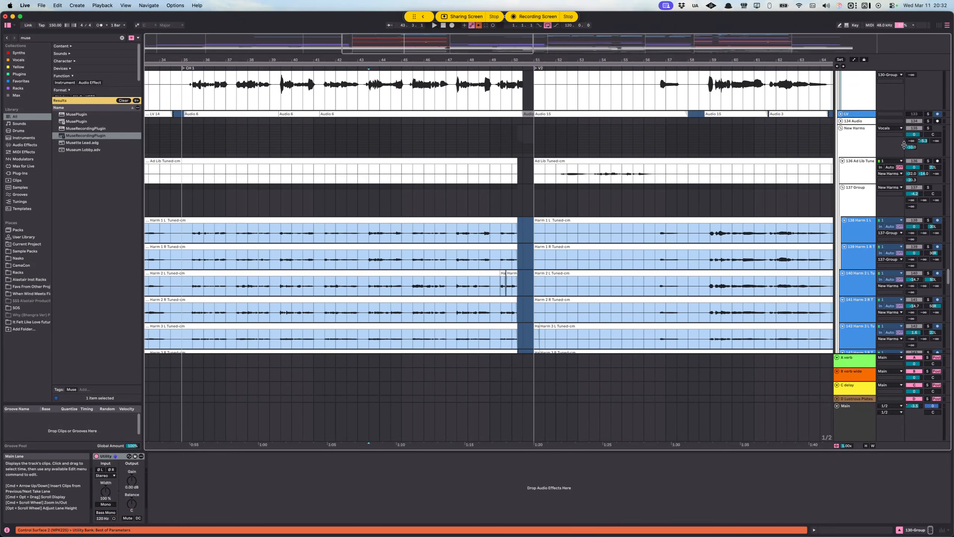
pyautogui.keyDown('shift'); pyautogui.click(867, 147); pyautogui.keyUp('shift')
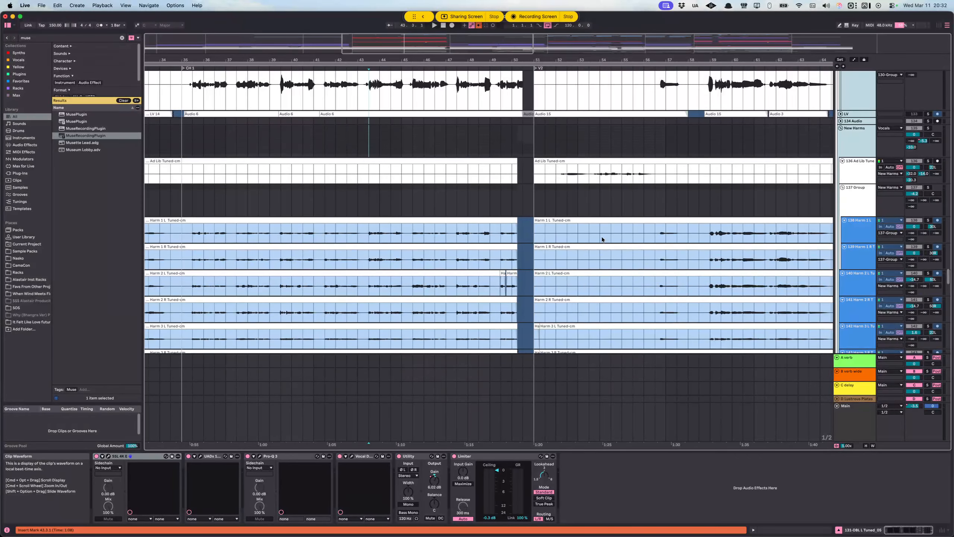
pyautogui.scroll(-10, 508, 238)
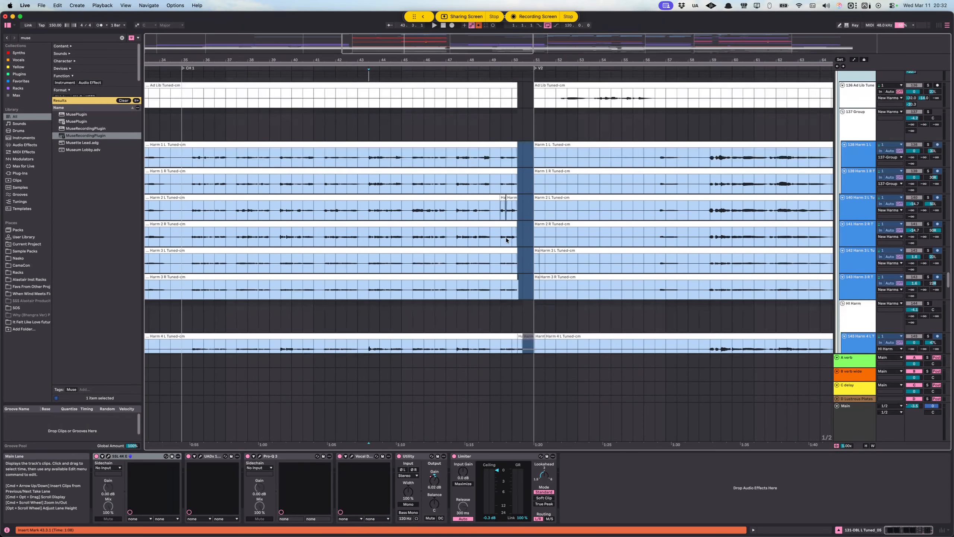
pyautogui.scroll(15, 434, 251)
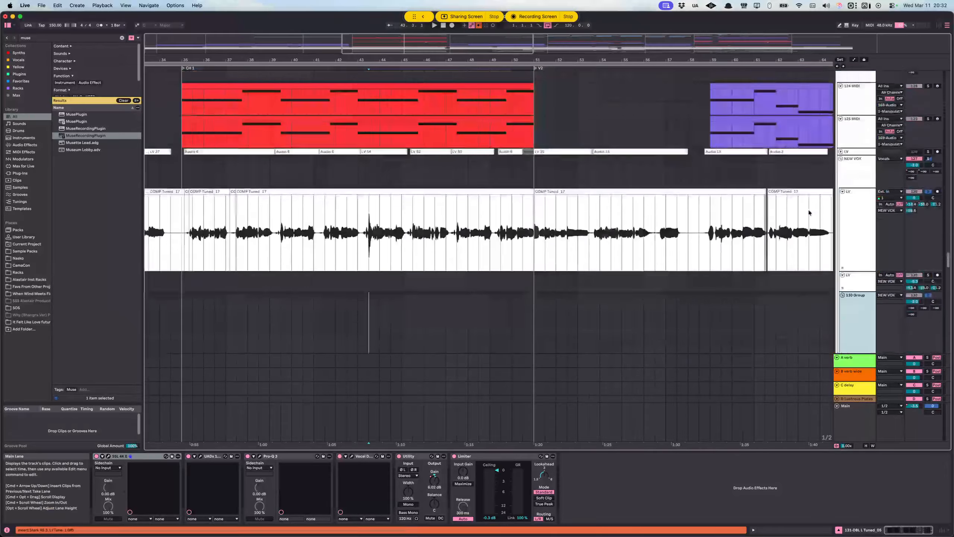
# Step: Select 41.3.1 to 49.3.1 on the upper LV lane, replacing that selection with an insert marker at the loud phrase inside it
pyautogui.scroll(-6, 543, 215)
pyautogui.moveTo(325, 97); pyautogui.dragTo(498, 100)
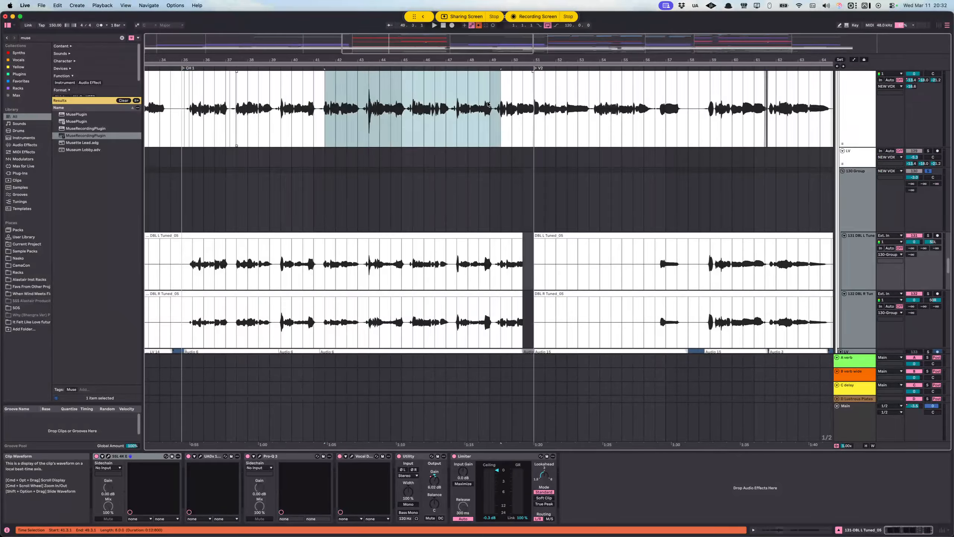
pyautogui.scroll(6, 383, 174)
pyautogui.click(336, 233)
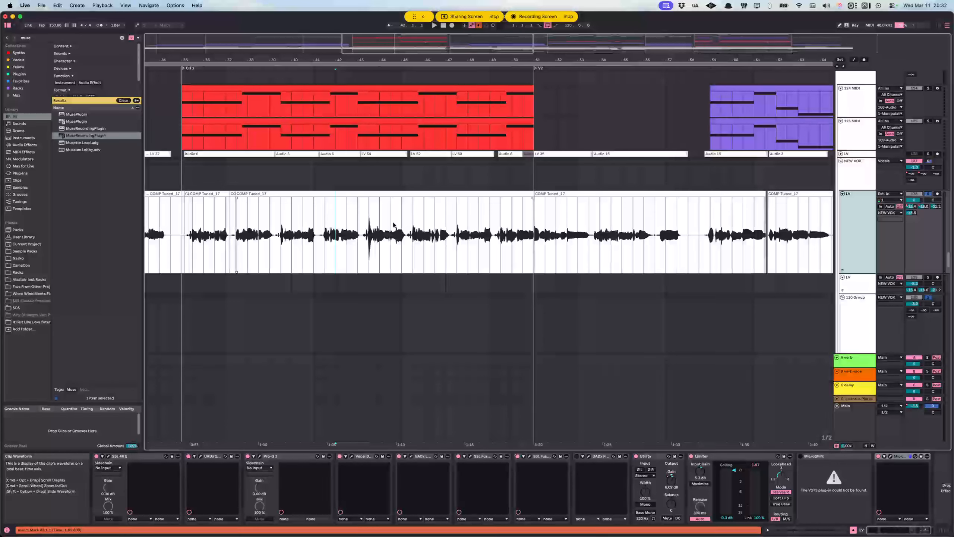
pyautogui.click(369, 228)
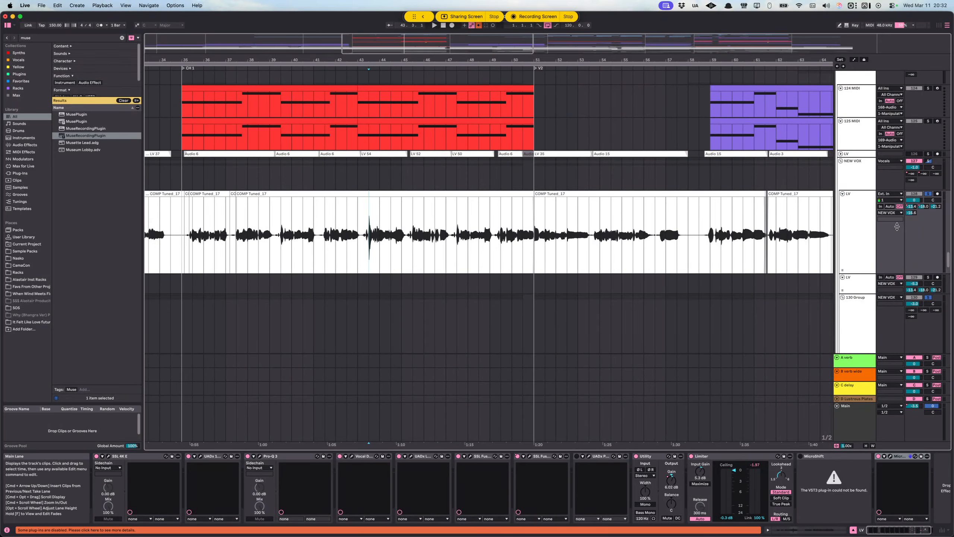
# Step: Inspect the device chains of the upper LV track and the D-Lustrous Plates return
pyautogui.click(868, 235)
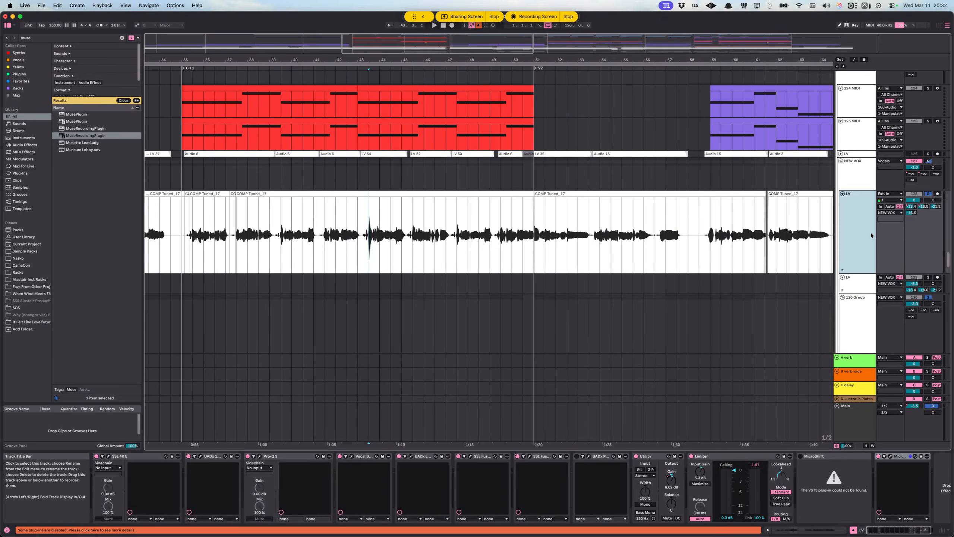
pyautogui.click(858, 401)
pyautogui.hscroll(10, 635, 244)
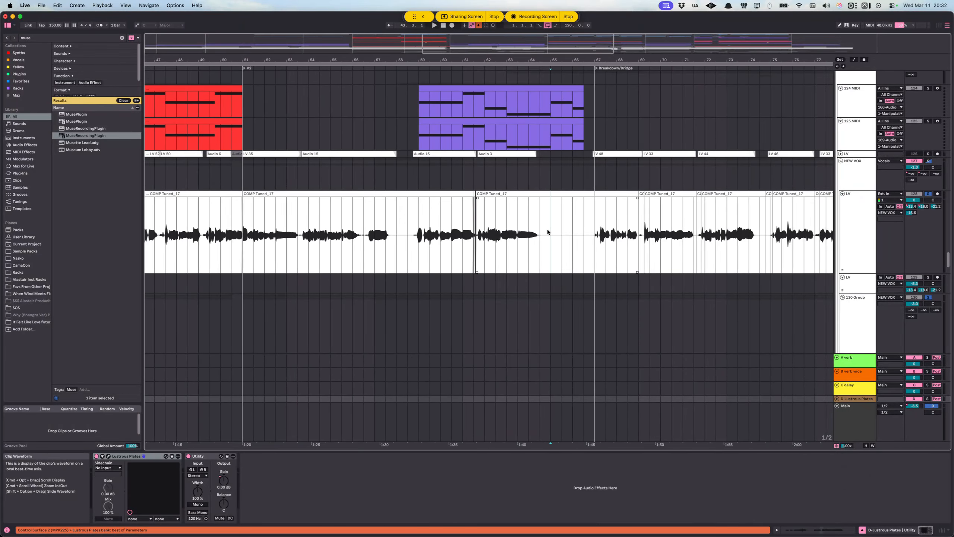
# Step: Place the insert marker at 67.1.1 by the Breakdown/Bridge and play from there with the whole Vocals group soloed
pyautogui.click(547, 228)
pyautogui.hscroll(8, 526, 231)
pyautogui.press('space')
pyautogui.scroll(8, 917, 203)
pyautogui.scroll(-3, 917, 203)
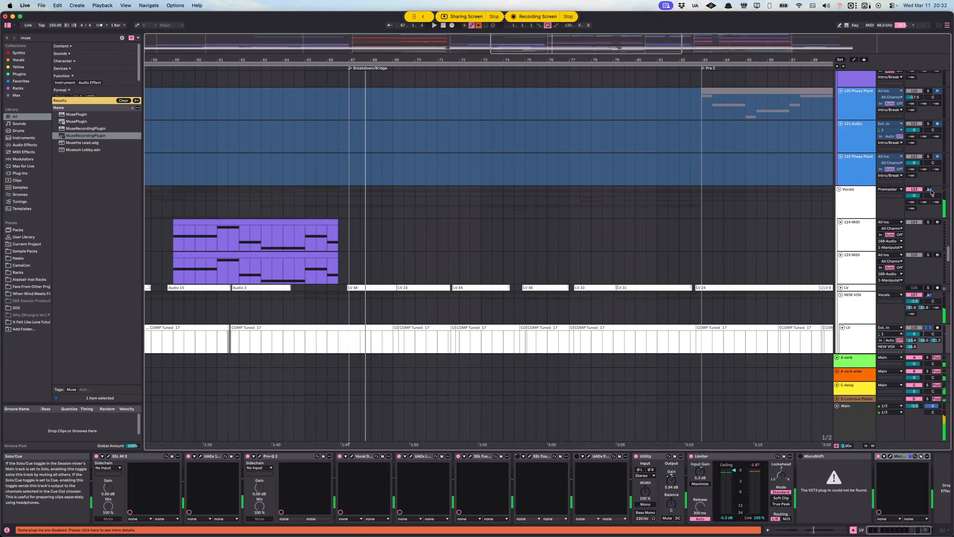
pyautogui.click(931, 190)
pyautogui.press('space')
# Step: Examine the lead, double and Ad Lib tracks while the soloed vocals play through the Breakdown/Bridge
pyautogui.scroll(-8, 620, 205)
pyautogui.hscroll(1, 586, 199)
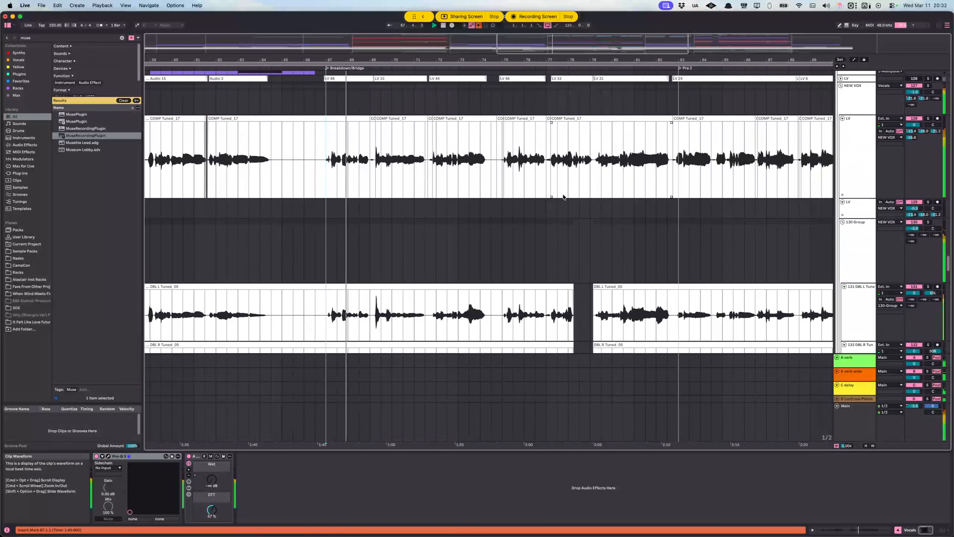
pyautogui.hscroll(1, 560, 197)
pyautogui.scroll(-5, 533, 198)
pyautogui.scroll(-4, 519, 198)
pyautogui.hscroll(4, 505, 198)
pyautogui.scroll(-1, 462, 196)
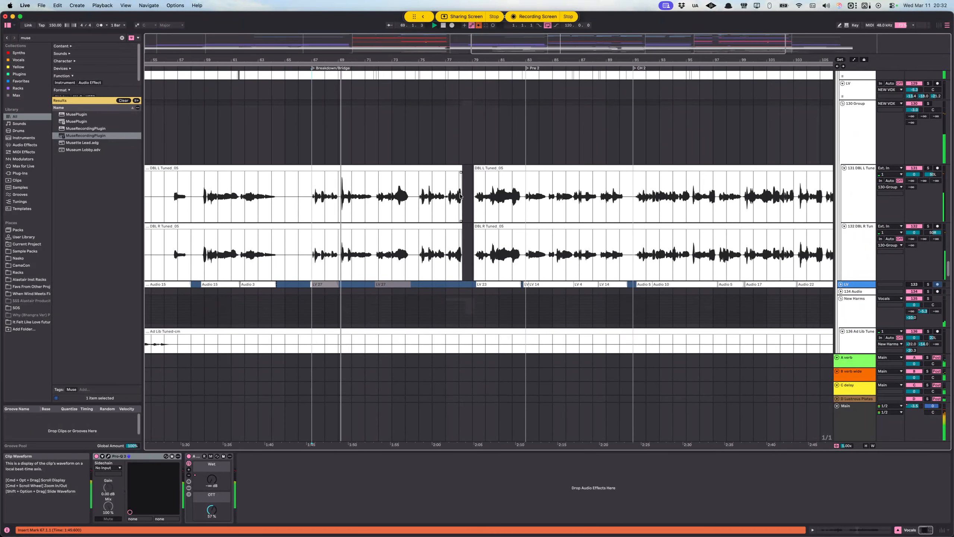
pyautogui.scroll(-1, 457, 194)
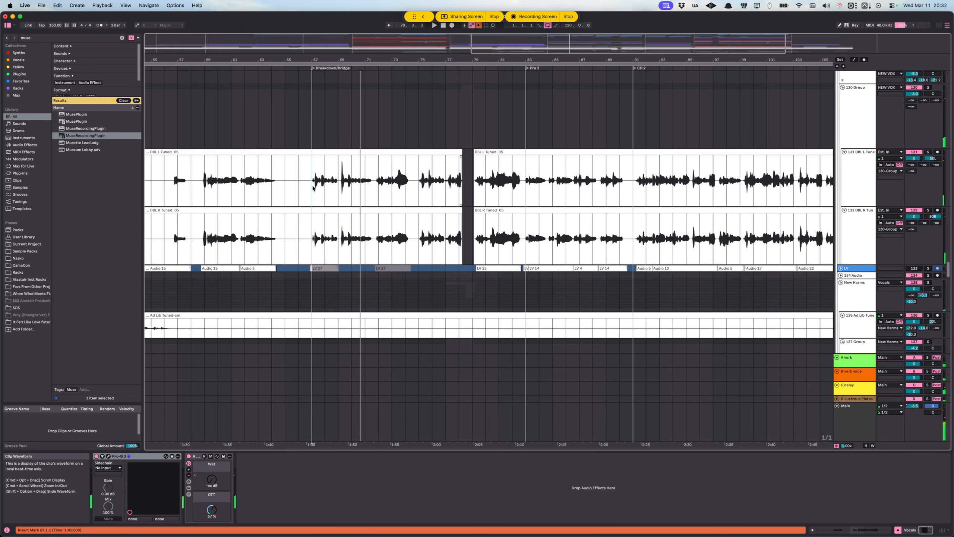
pyautogui.press('space')
# Step: Inspect the effects on the 130 Group and on the upper LV track
pyautogui.hscroll(-2, 327, 191)
pyautogui.scroll(5, 359, 209)
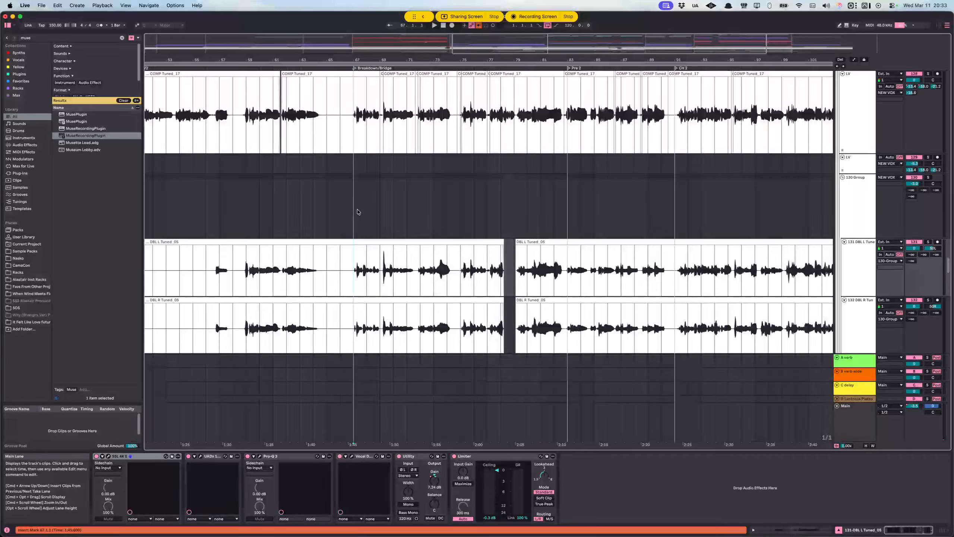
pyautogui.scroll(3, 430, 189)
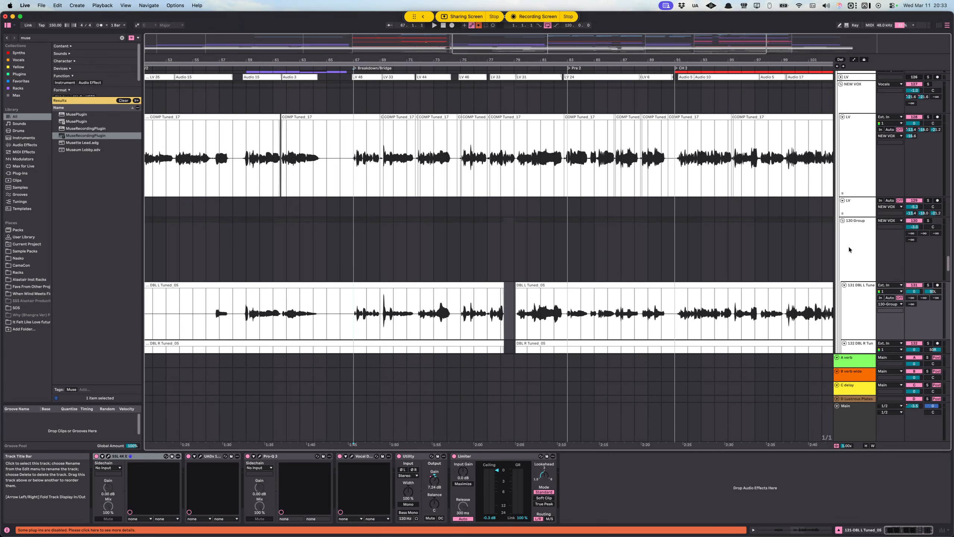
pyautogui.click(849, 232)
pyautogui.scroll(-1, 859, 221)
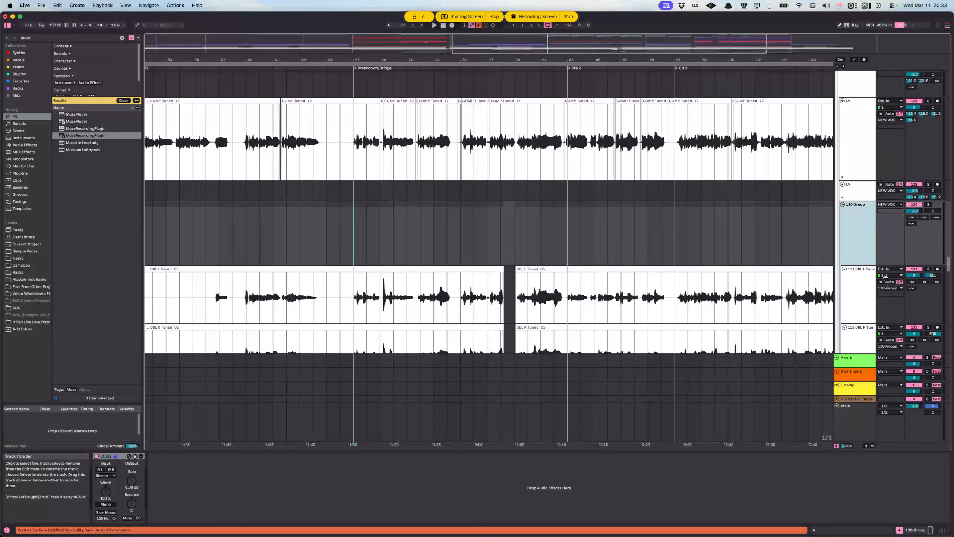
pyautogui.scroll(2, 865, 188)
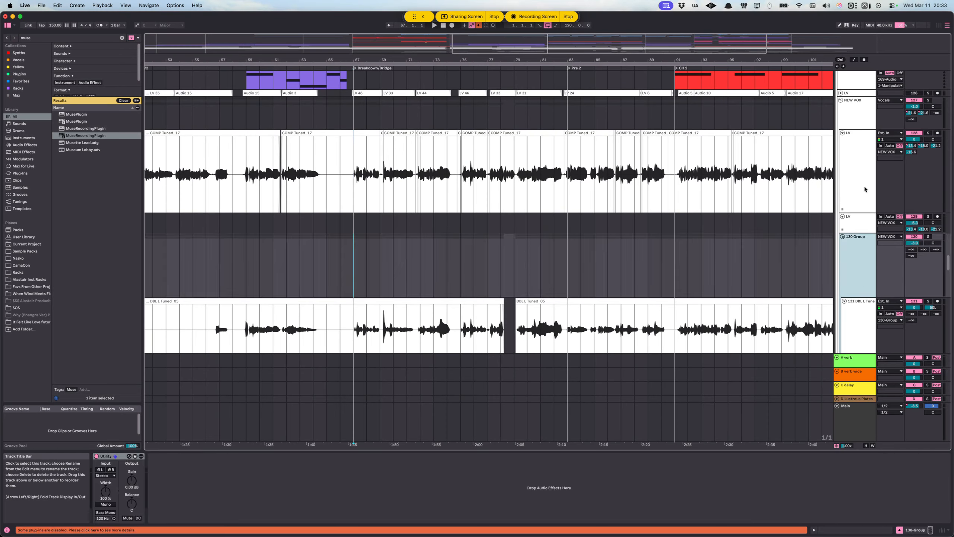
pyautogui.click(865, 188)
# Step: Inspect the effects on the New Harms group and on the 137 Group nested in it
pyautogui.scroll(-10, 850, 235)
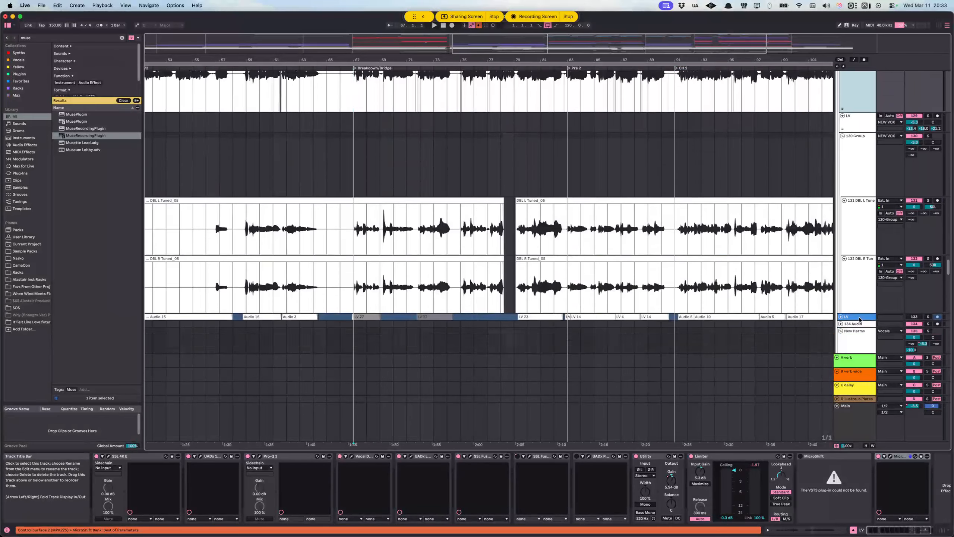
pyautogui.click(851, 225)
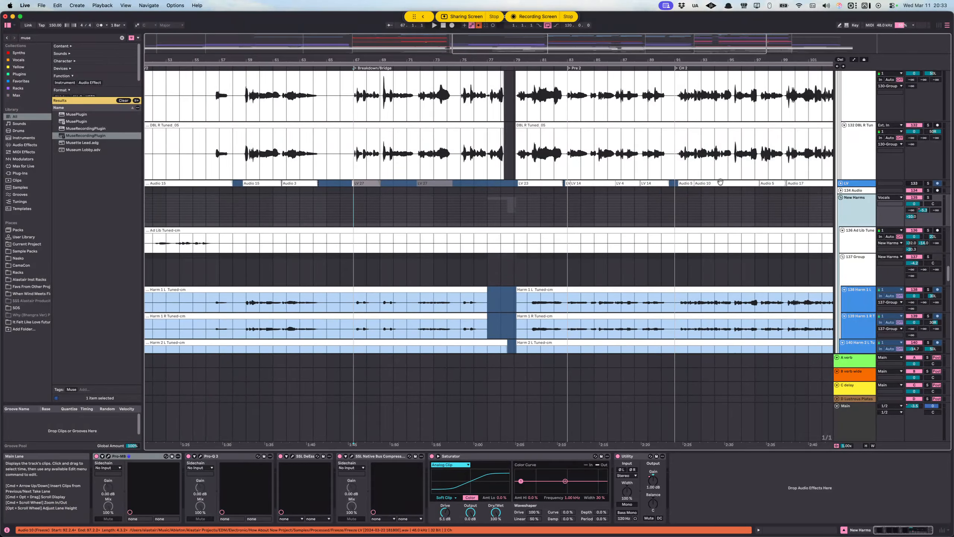
pyautogui.scroll(-5, 757, 170)
pyautogui.click(847, 103)
pyautogui.scroll(4, 851, 113)
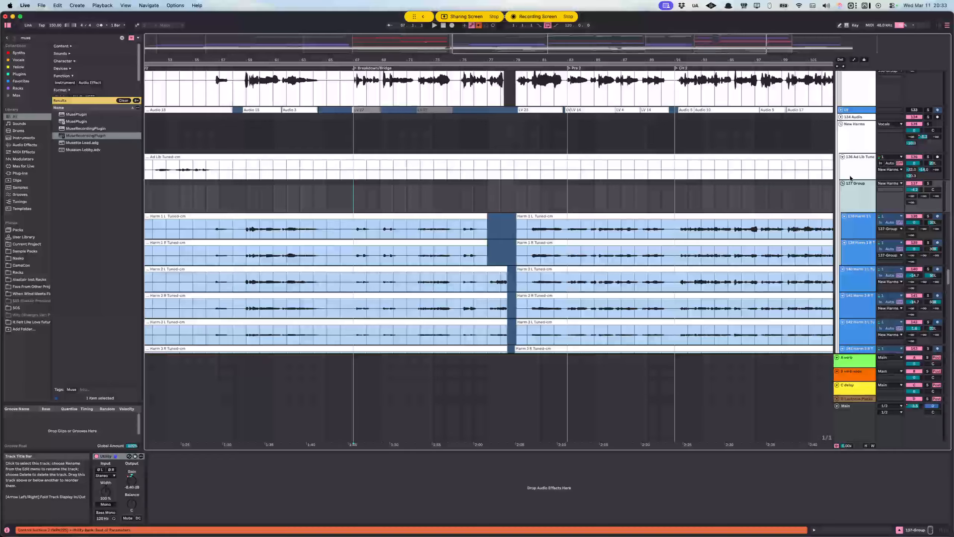
# Step: Place the insert marker at 67.1.1 on the upper LV track
pyautogui.scroll(8, 790, 187)
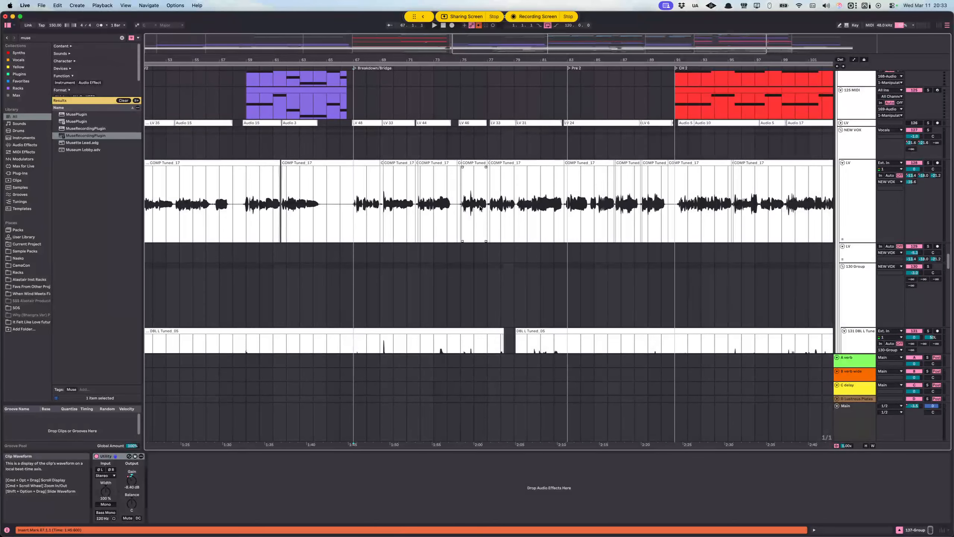
pyautogui.hscroll(1, 480, 208)
pyautogui.click(339, 211)
# Step: Look over the vocal tracks between the Vocals group and the DBL L and DBL R doubles around the Breakdown/Bridge
pyautogui.scroll(1, 356, 209)
pyautogui.scroll(-6, 356, 209)
pyautogui.scroll(1, 358, 210)
pyautogui.scroll(1, 358, 210)
pyautogui.scroll(-1, 358, 210)
pyautogui.scroll(1, 358, 210)
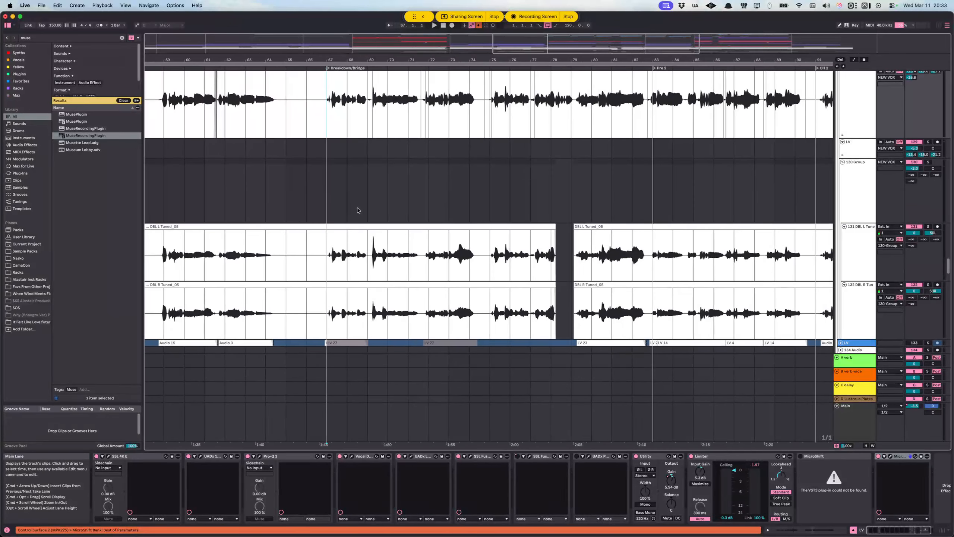
pyautogui.scroll(4, 358, 211)
pyautogui.scroll(2, 558, 230)
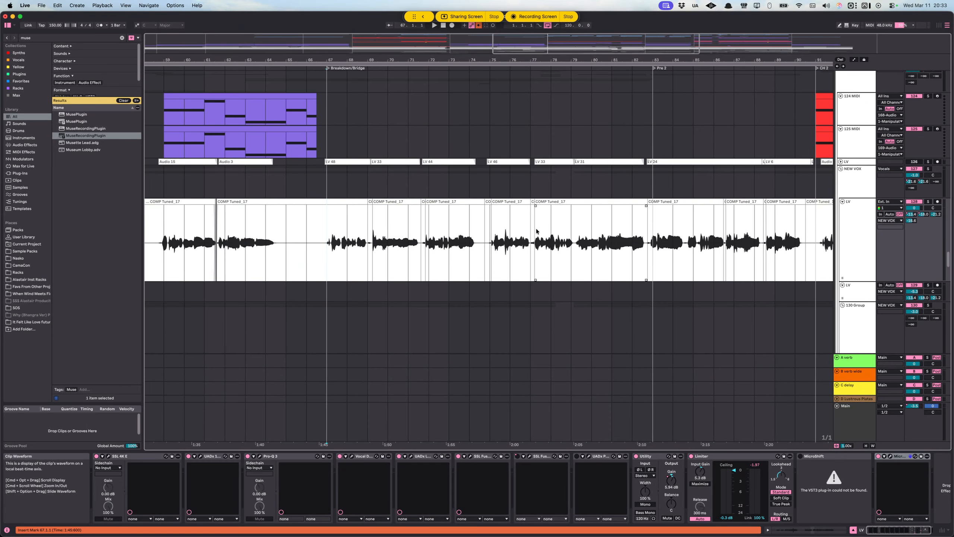
pyautogui.scroll(2, 544, 229)
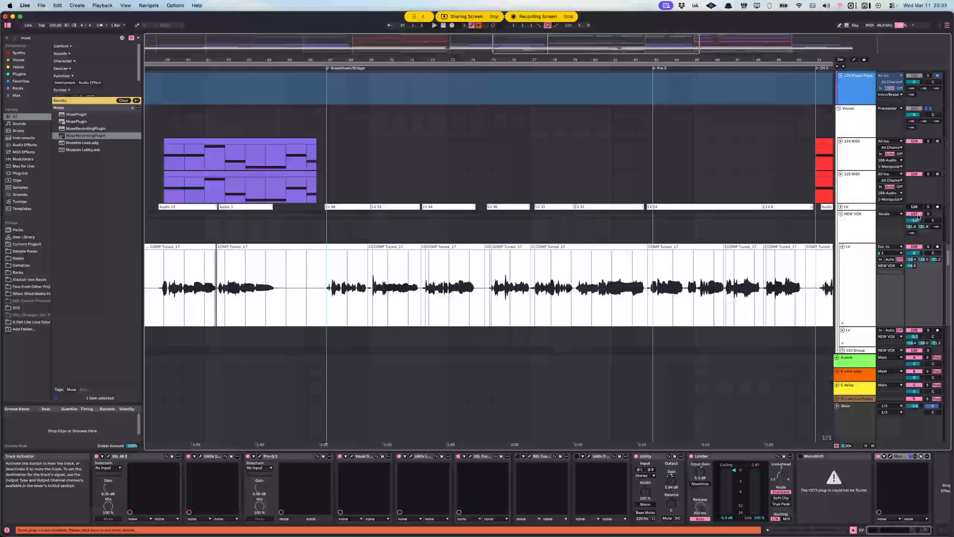
pyautogui.scroll(1, 664, 166)
pyautogui.scroll(-1, 476, 204)
# Step: Solo the 137 Group and play its harmonies from 67.1.1 on the Harm 1 L track
pyautogui.scroll(-10, 475, 203)
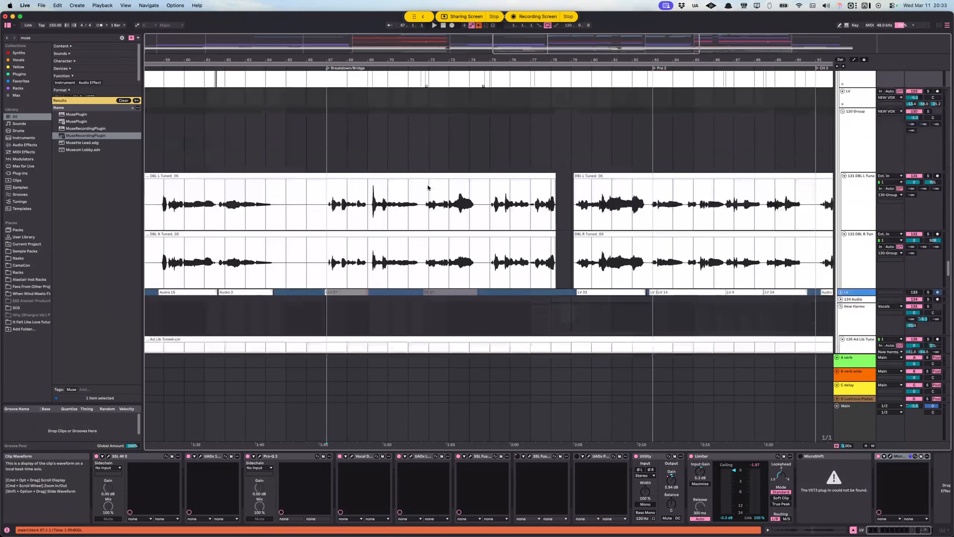
pyautogui.scroll(-9, 328, 286)
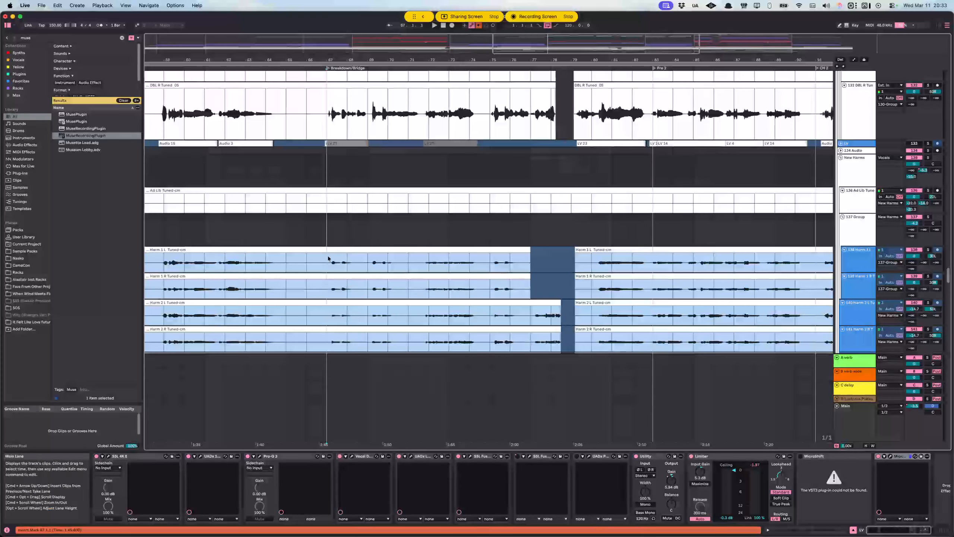
pyautogui.press('space')
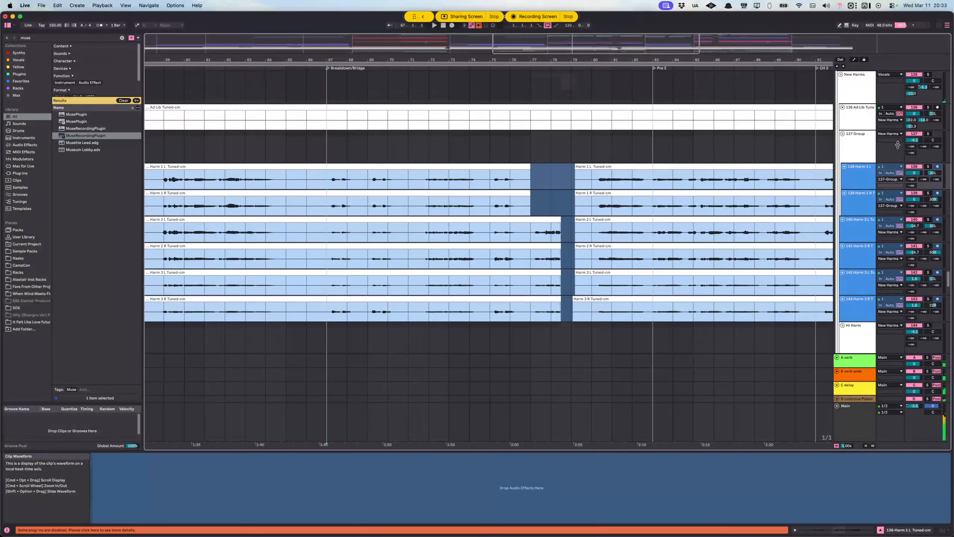
pyautogui.click(928, 134)
pyautogui.press('space')
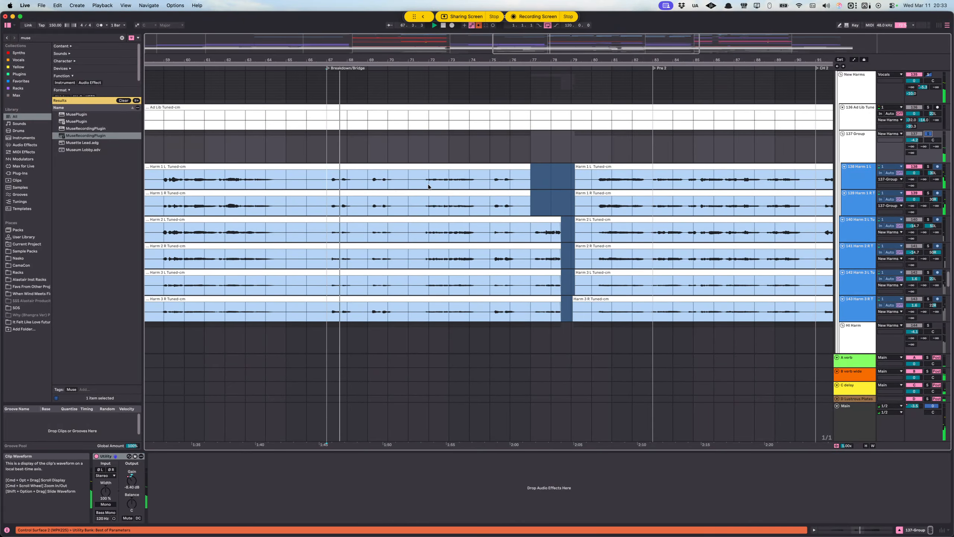
# Step: Add the Hi Harm group to the 137 Group solo and audition the harmonies, placing the insert marker at 72.1.1 on Harm 4 L
pyautogui.click(536, 173)
pyautogui.press('space')
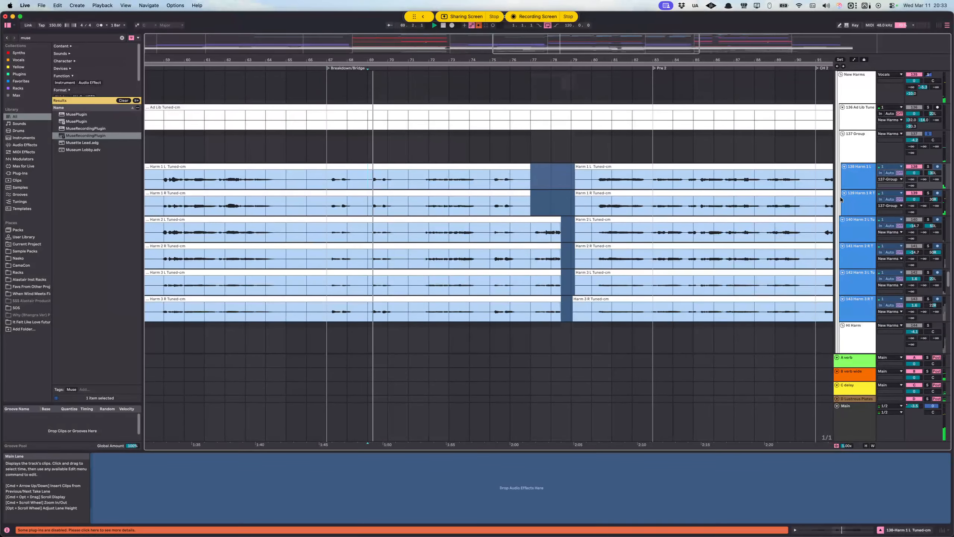
pyautogui.scroll(-6, 913, 179)
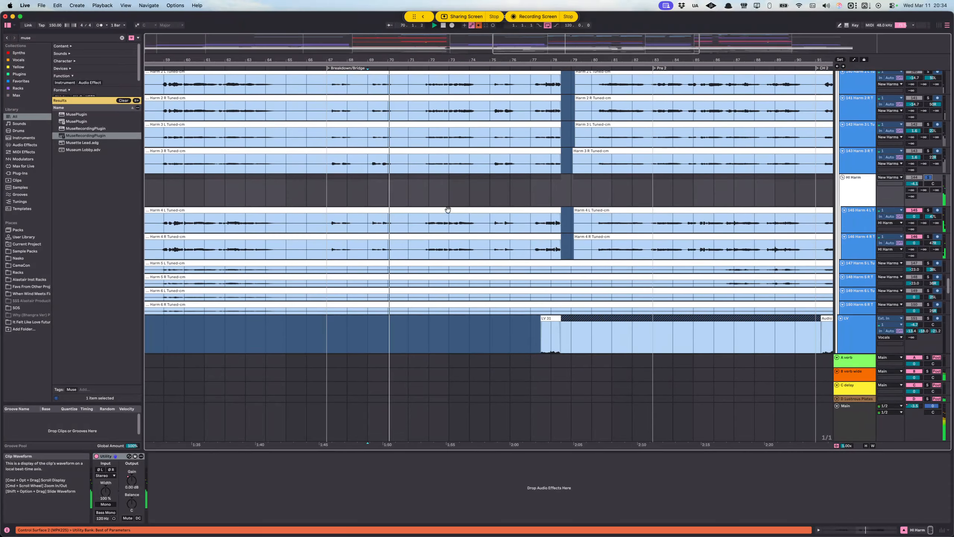
pyautogui.click(426, 224)
# Step: Solo the NEW VOX group in place of the harmony groups
pyautogui.scroll(6, 404, 221)
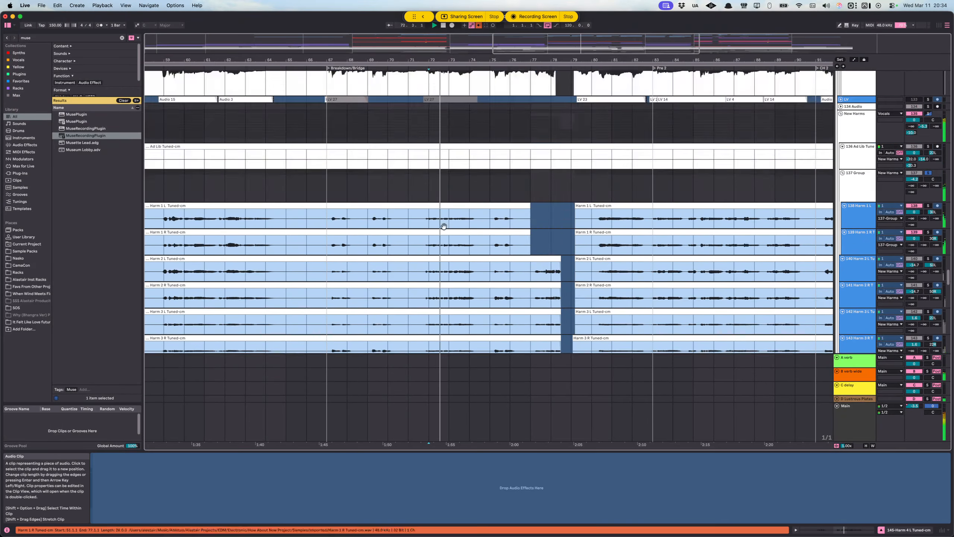
pyautogui.scroll(2, 433, 219)
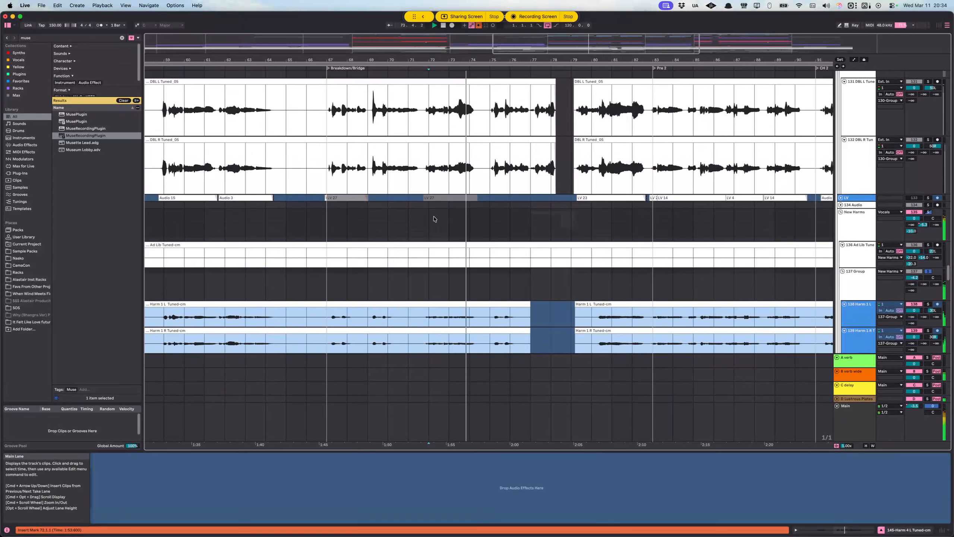
pyautogui.scroll(4, 434, 220)
pyautogui.scroll(7, 852, 151)
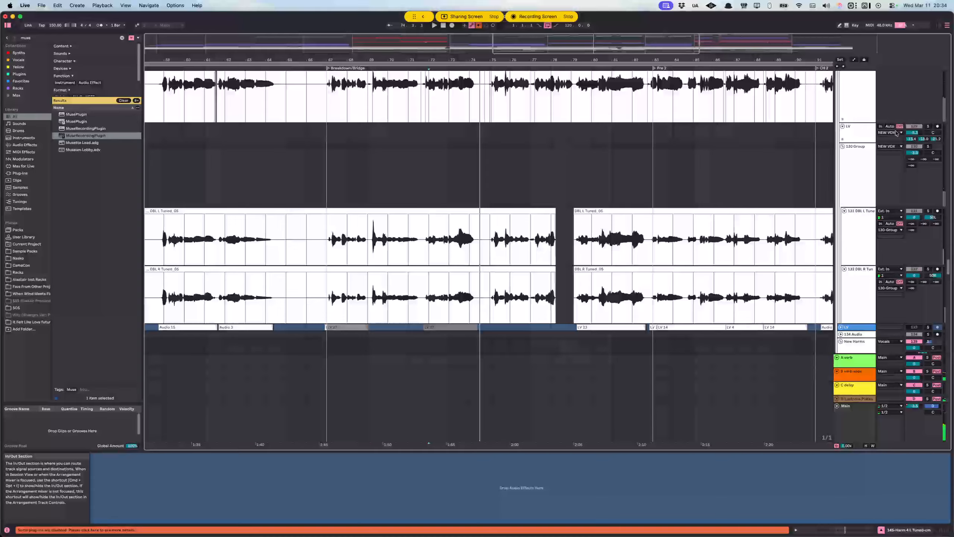
pyautogui.click(929, 123)
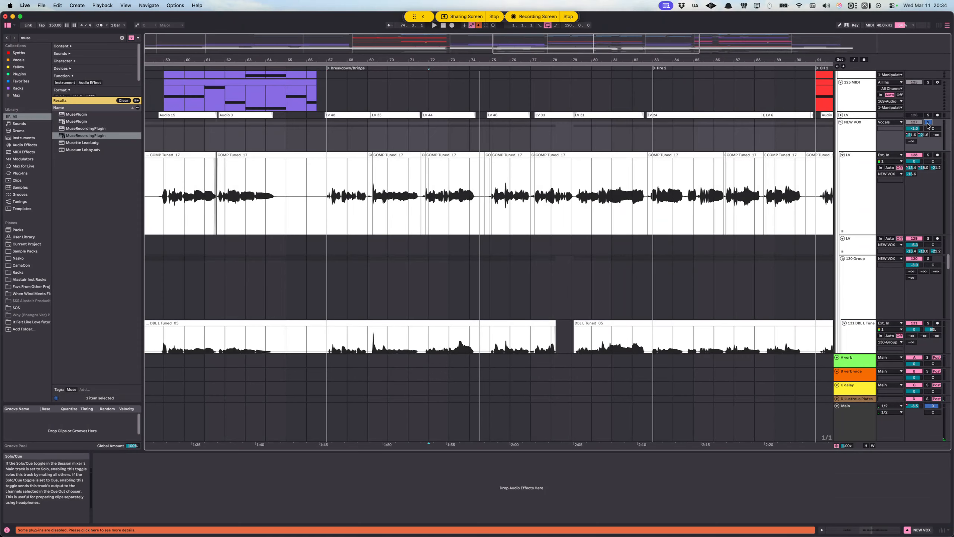
# Step: Play the soloed NEW VOX vocals from 75.1.1 on the upper LV track, and again from 76.1.1
pyautogui.hscroll(3, 487, 181)
pyautogui.scroll(-1, 487, 180)
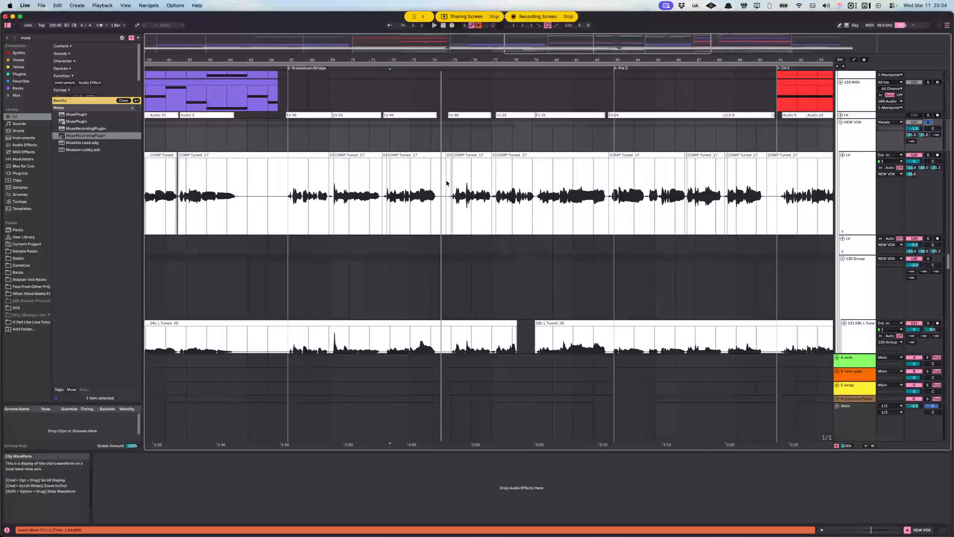
pyautogui.click(450, 162)
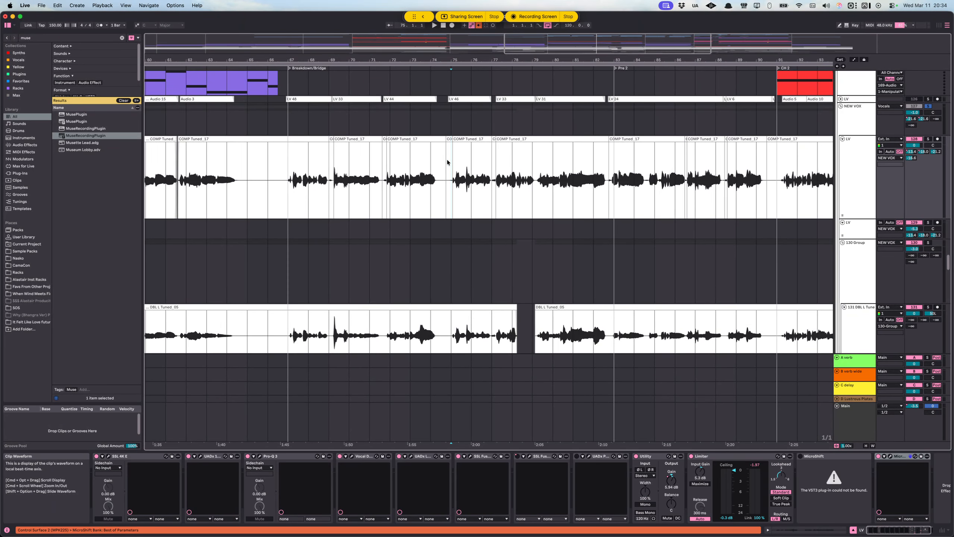
pyautogui.hscroll(1, 459, 158)
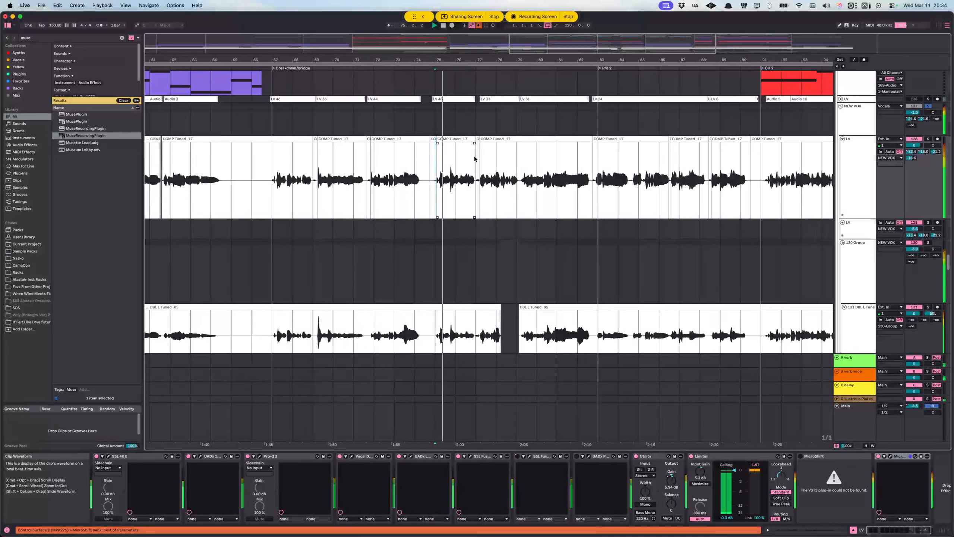
pyautogui.scroll(-2, 582, 151)
pyautogui.hscroll(5, 685, 143)
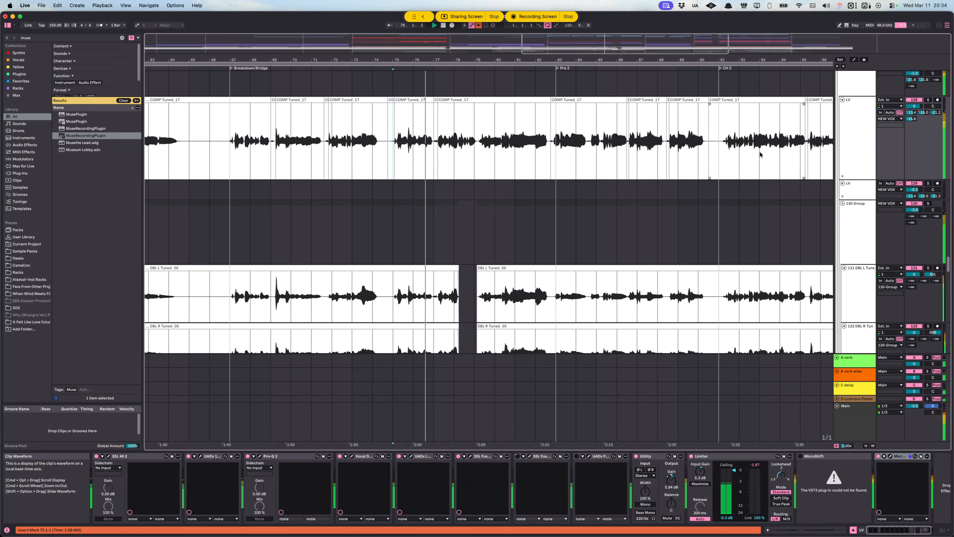
pyautogui.scroll(5, 682, 158)
pyautogui.scroll(-5, 676, 176)
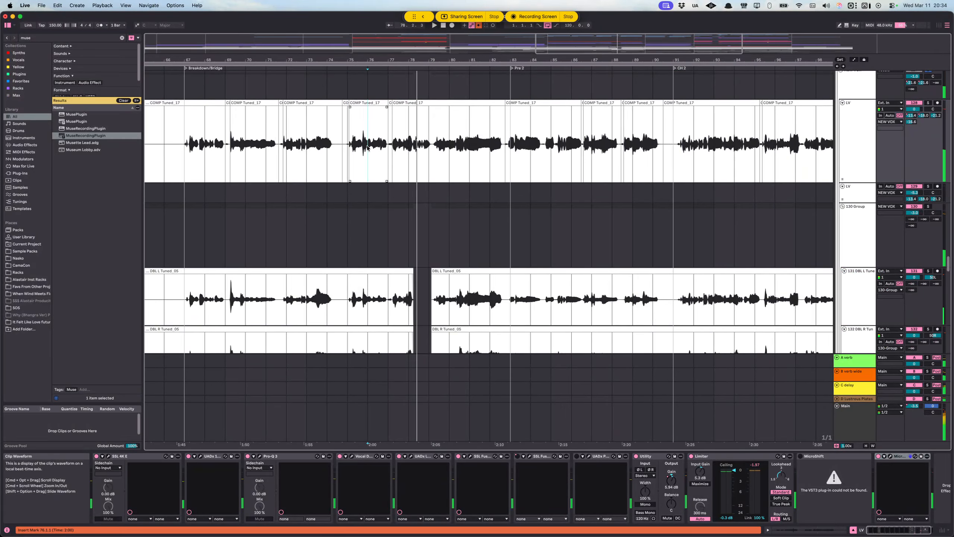
# Step: Place the insert marker near bar 75 on the LV vocal track and solo the Vocals group in place of NEW VOX
pyautogui.scroll(-2, 379, 142)
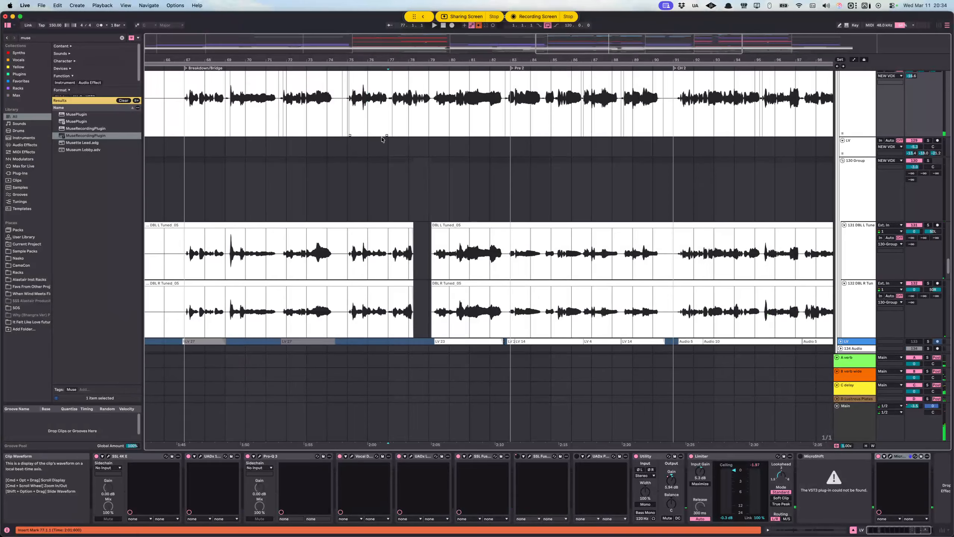
pyautogui.click(357, 107)
pyautogui.scroll(7, 376, 124)
pyautogui.scroll(-9, 471, 222)
pyautogui.scroll(12, 652, 184)
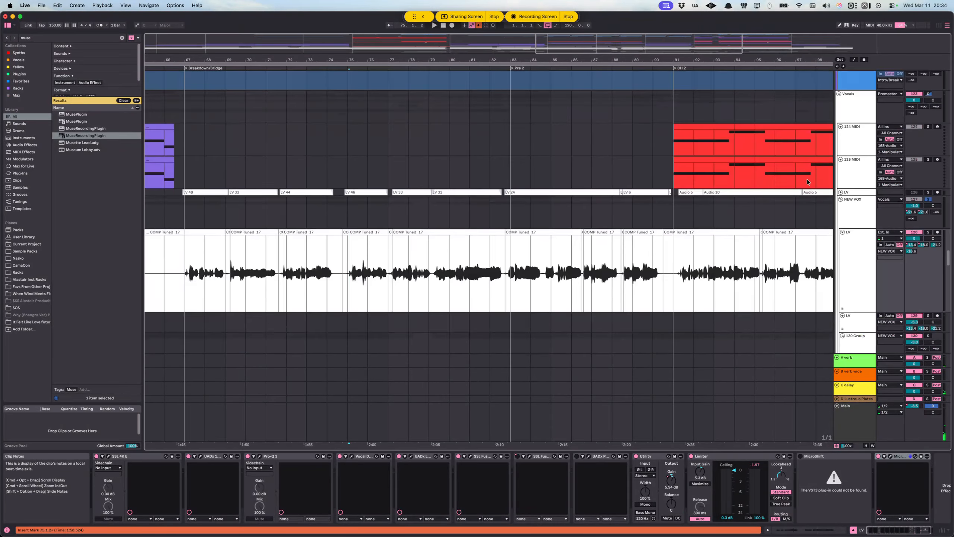
pyautogui.scroll(3, 862, 130)
pyautogui.click(867, 166)
pyautogui.click(928, 141)
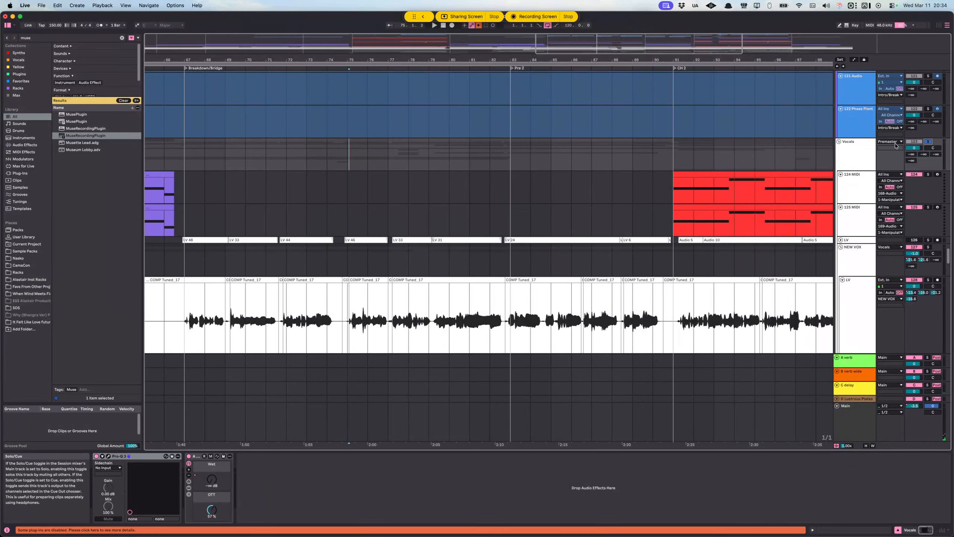
# Step: Place the insert marker at 75.1.1 on the DBL L Tuned track and clear the Vocals group's solo
pyautogui.scroll(-10, 445, 198)
pyautogui.click(347, 168)
pyautogui.scroll(8, 366, 170)
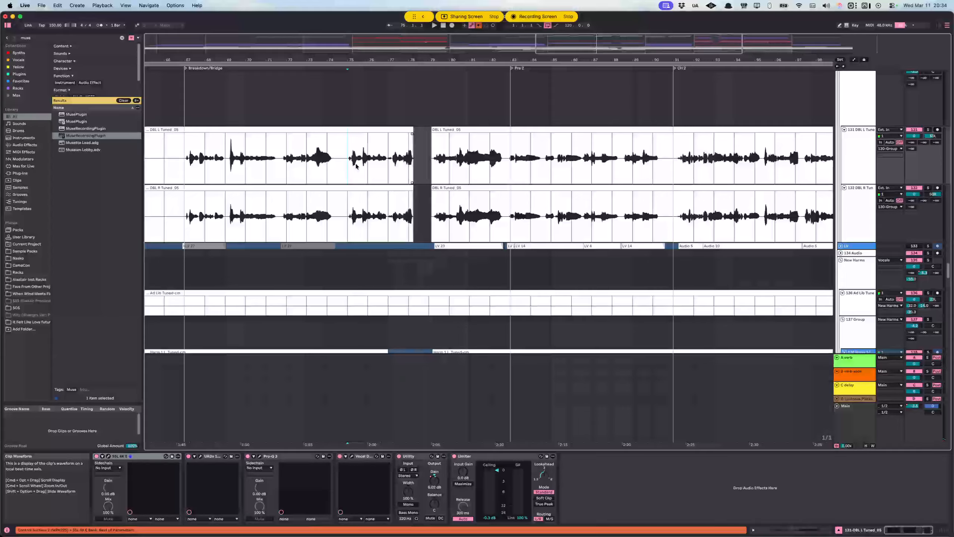
pyautogui.scroll(6, 791, 163)
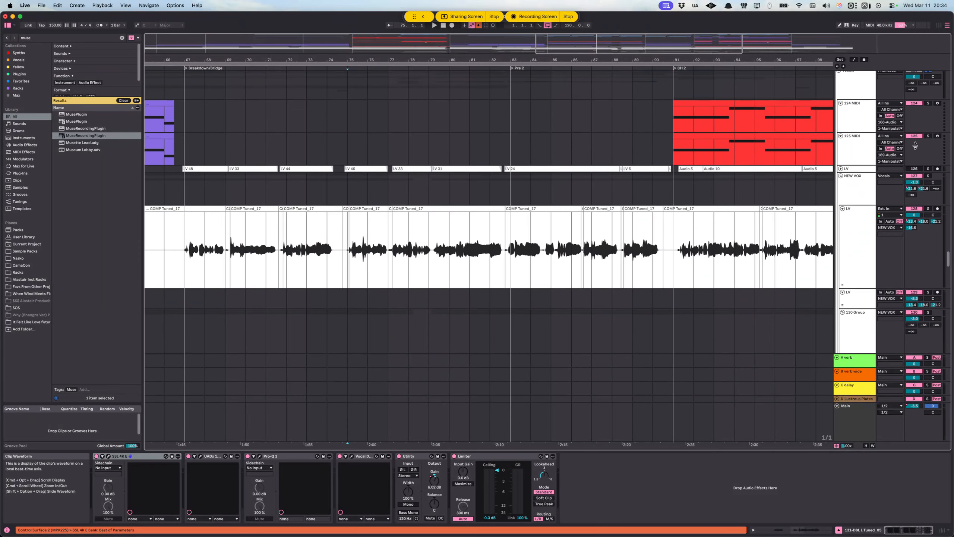
pyautogui.scroll(8, 926, 162)
pyautogui.scroll(-10, 521, 198)
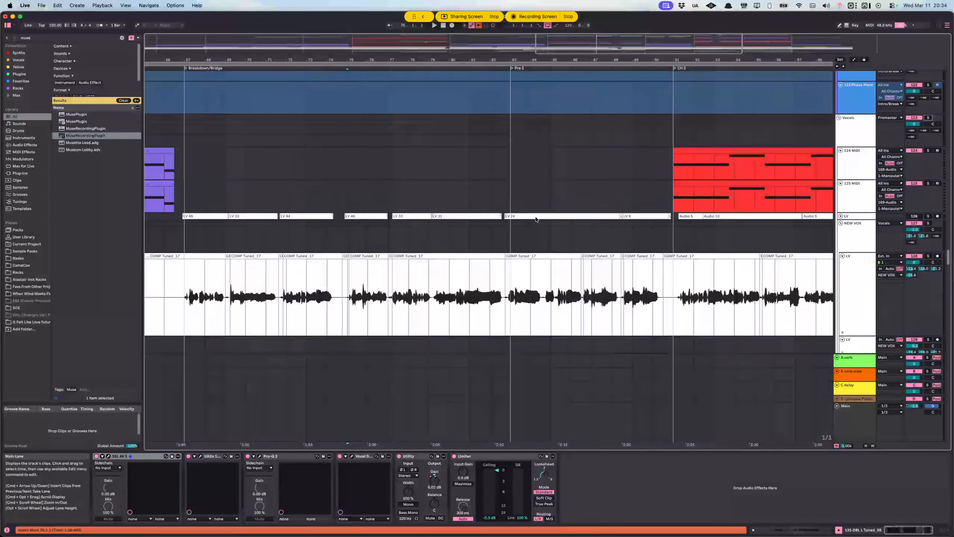
# Step: Play the unsoloed mix from 75.1.1, and again from 76.1.1 on the 130 Group track
pyautogui.press('space')
pyautogui.scroll(-2, 521, 198)
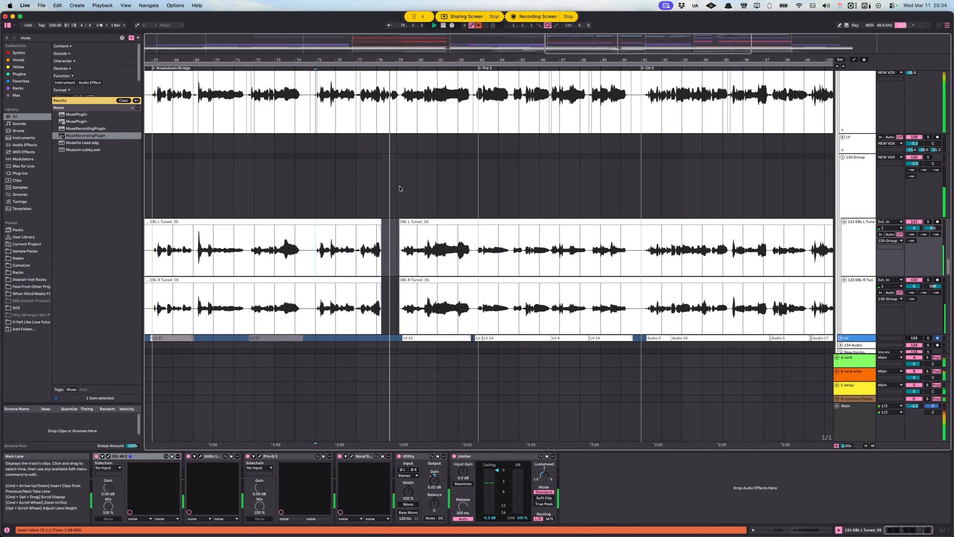
pyautogui.click(334, 186)
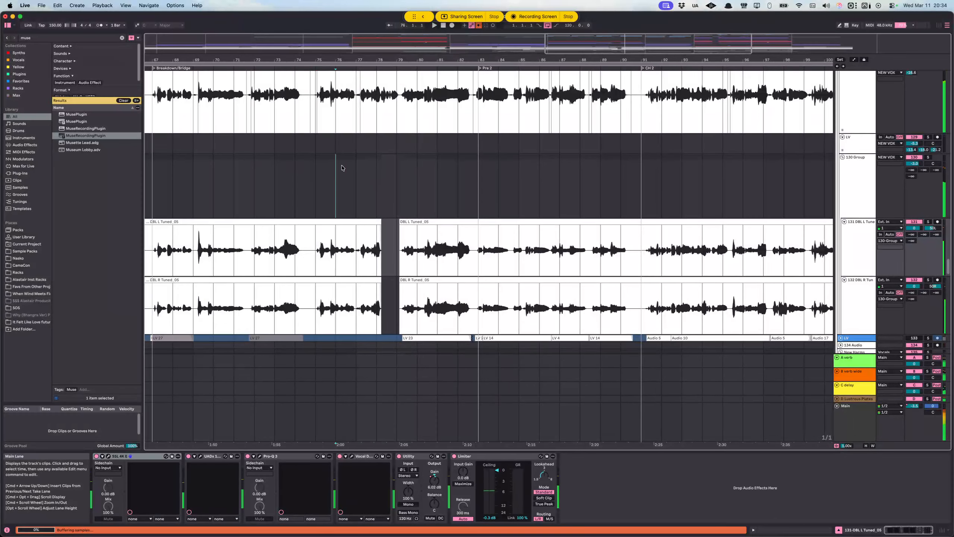
pyautogui.press('space')
pyautogui.scroll(7, 413, 179)
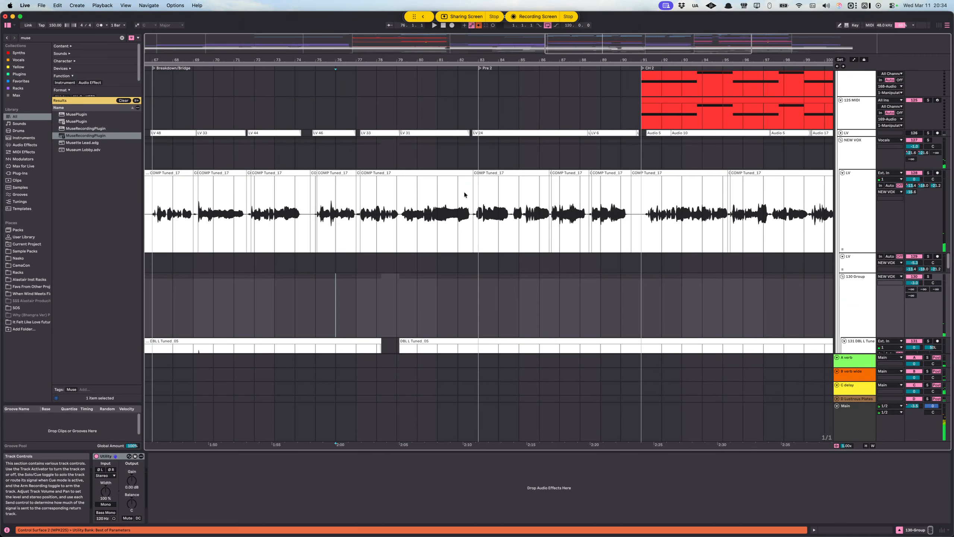
# Step: Select the half-bar gap just before bar 79 across the harmony tracks and the Hi Harm group
pyautogui.scroll(1, 451, 218)
pyautogui.scroll(3, 383, 251)
pyautogui.scroll(-5, 383, 251)
pyautogui.click(391, 286)
pyautogui.moveTo(391, 287)
pyautogui.mouseDown()
pyautogui.moveTo(405, 350)
pyautogui.moveTo(406, 296)
pyautogui.mouseUp()
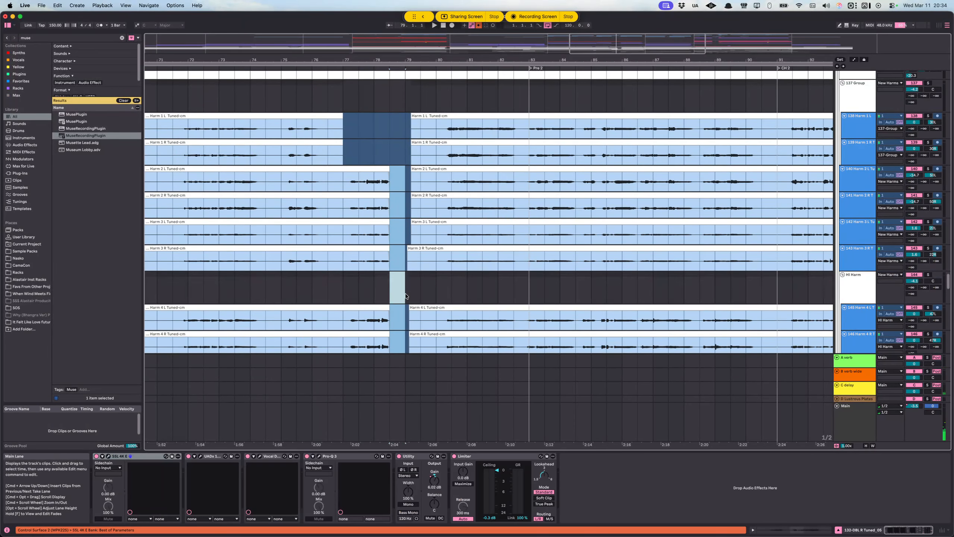
# Step: Show the automation lanes to examine the return tracks' gain automation before bar 79, placing the insert marker on Harm 1 L
pyautogui.scroll(-5, 405, 295)
pyautogui.scroll(5, 395, 208)
pyautogui.press('a')
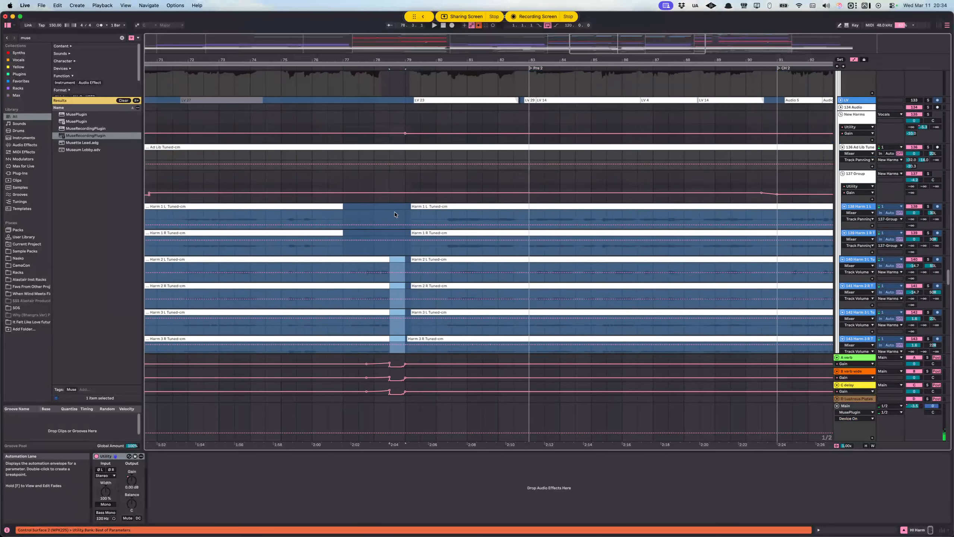
pyautogui.press('a')
pyautogui.scroll(1, 393, 217)
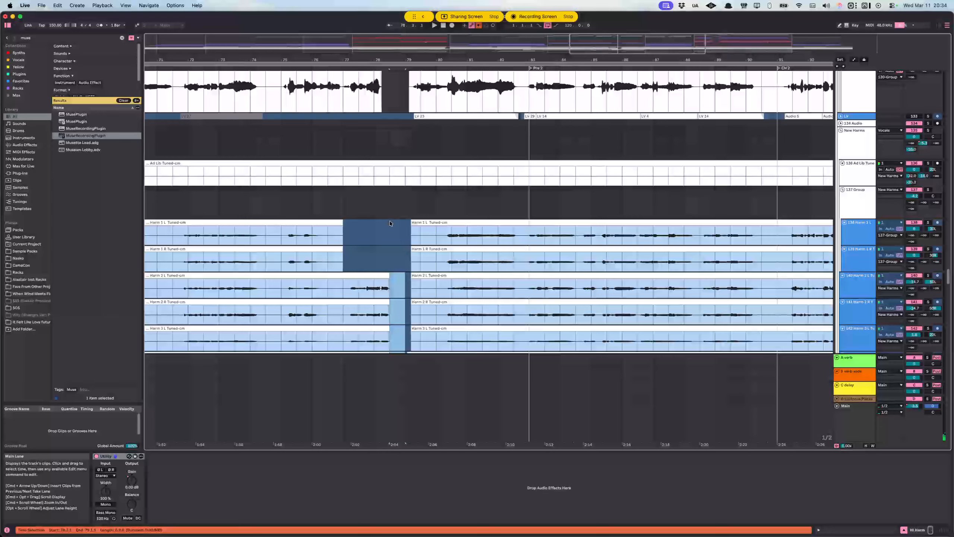
pyautogui.press('a')
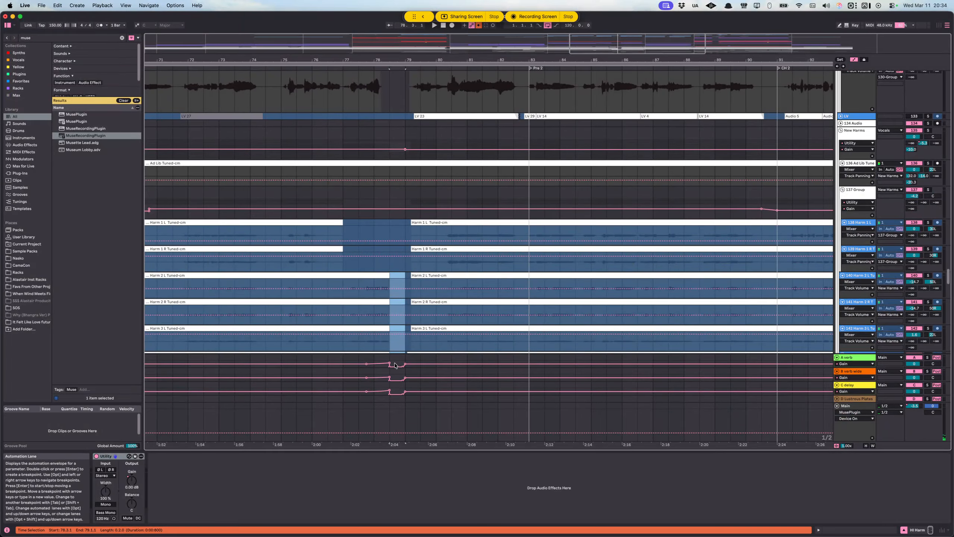
pyautogui.click(381, 228)
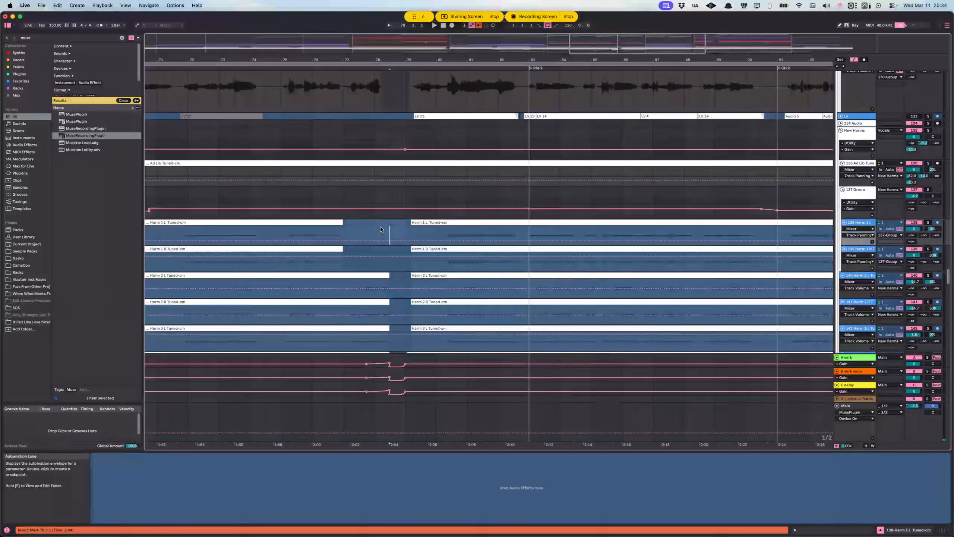
# Step: Solo the Vocals group and play the vocals through the automated gap from 78.1.1
pyautogui.scroll(3, 376, 225)
pyautogui.click(374, 185)
pyautogui.scroll(20, 376, 184)
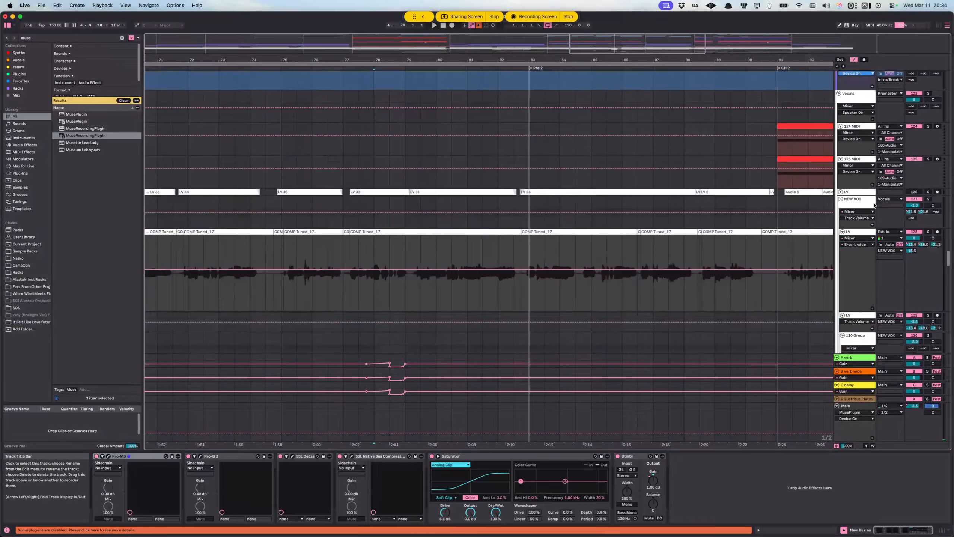
pyautogui.scroll(6, 895, 223)
pyautogui.click(894, 223)
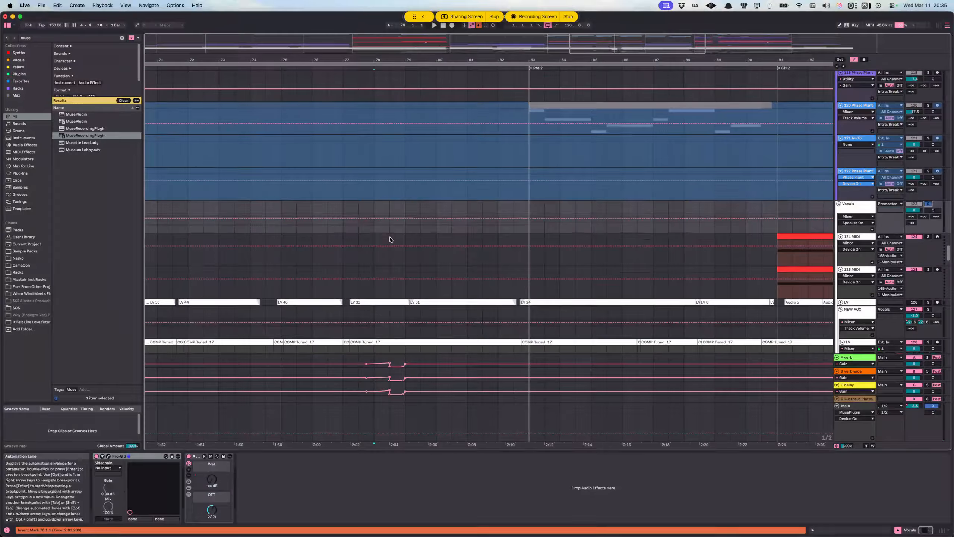
pyautogui.click(380, 238)
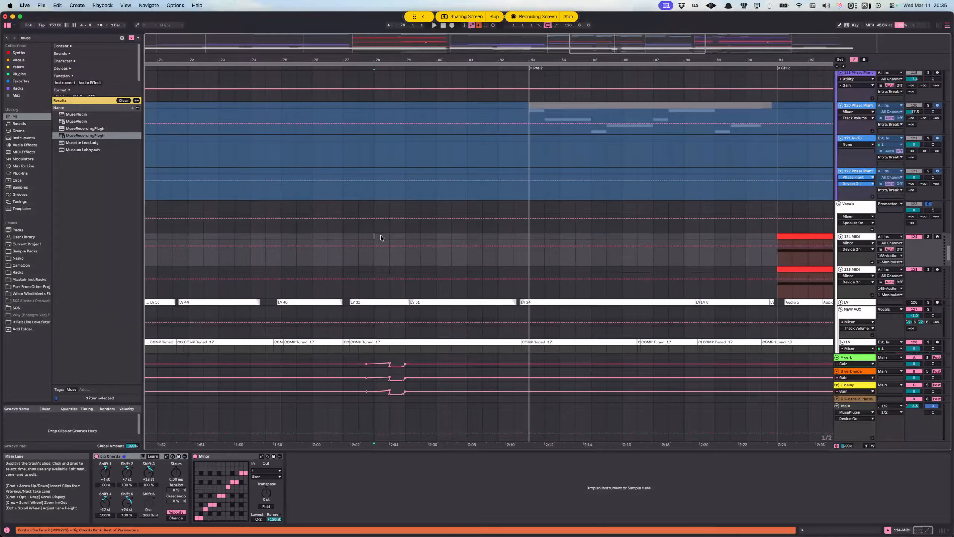
# Step: Replay the soloed vocals from midway through bar 76 and inspect the LV track's devices
pyautogui.click(328, 248)
pyautogui.scroll(-8, 399, 227)
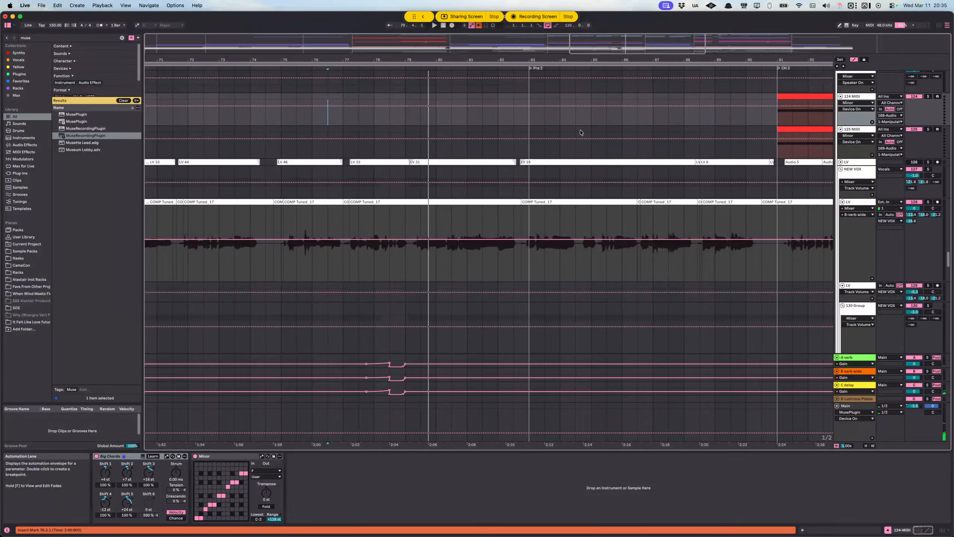
pyautogui.scroll(-5, 405, 211)
pyautogui.scroll(-6, 328, 173)
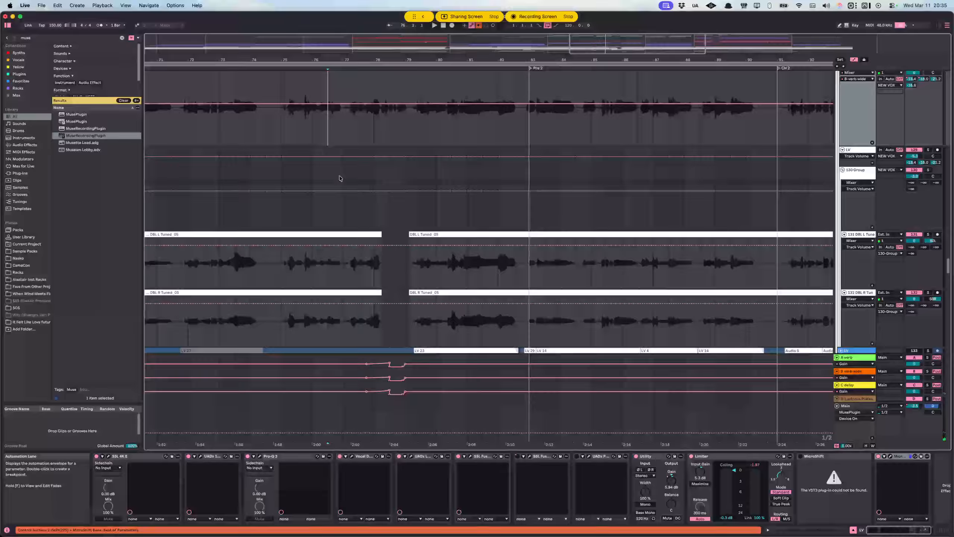
# Step: Solo the Intro/Break group with the automation lanes hidden and play it from 75.1.1
pyautogui.scroll(20, 348, 177)
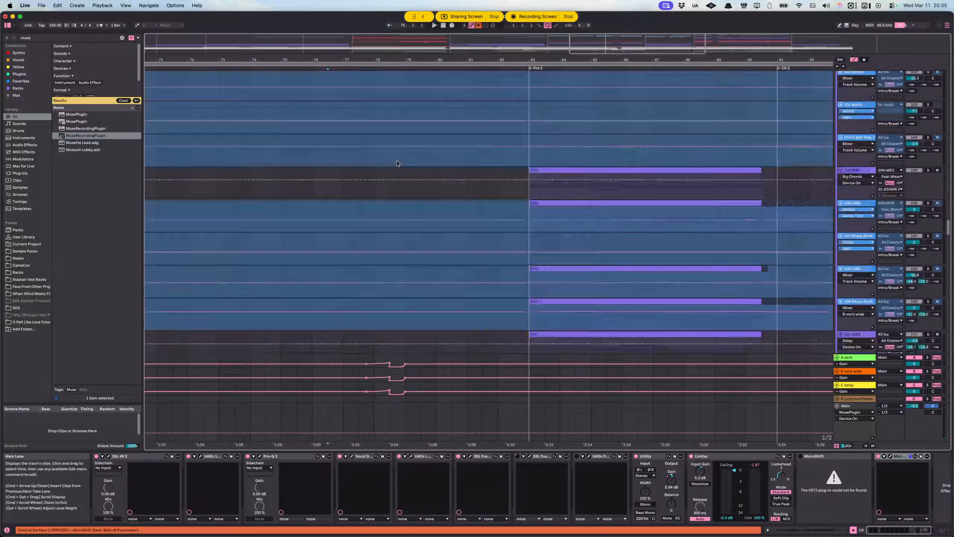
pyautogui.scroll(10, 853, 180)
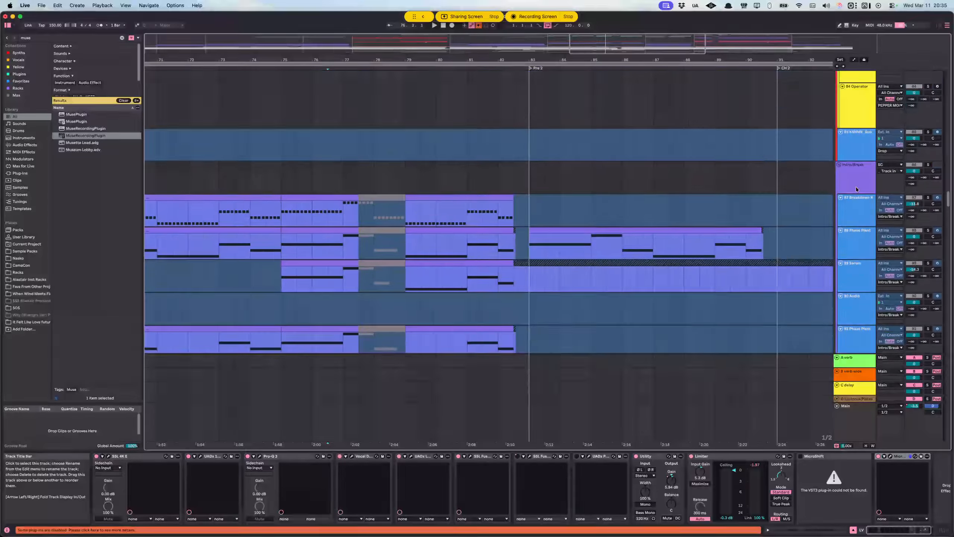
pyautogui.click(882, 176)
pyautogui.click(928, 165)
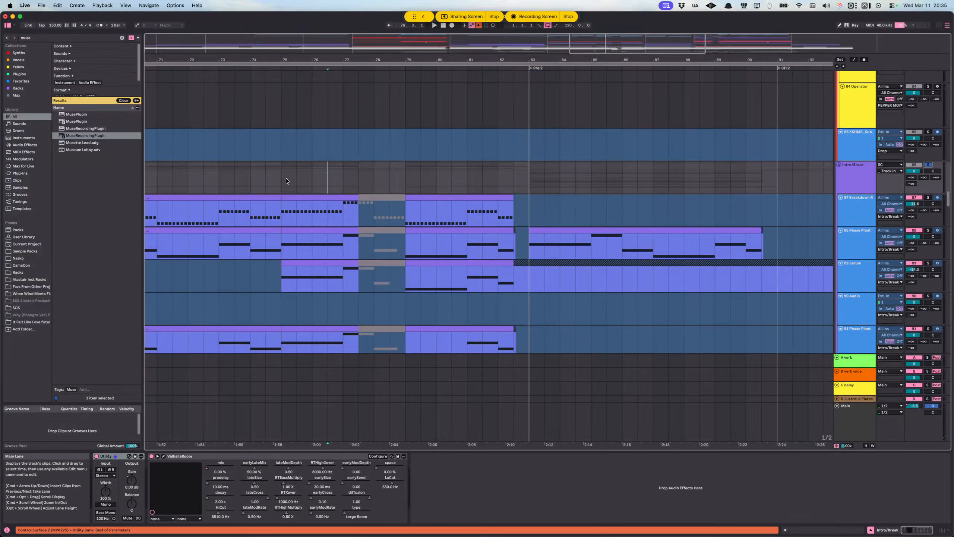
pyautogui.scroll(15, 451, 170)
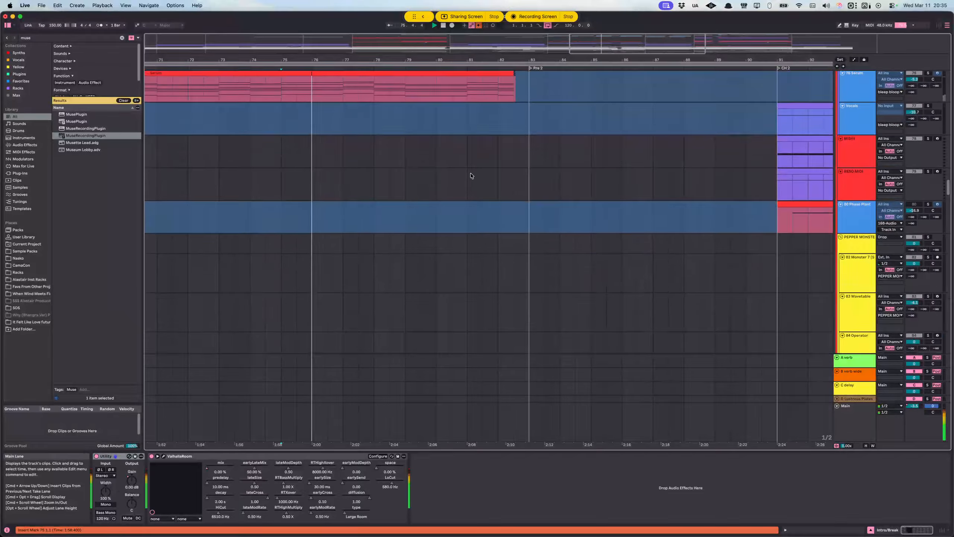
# Step: Add the Drop group to the Intro/Break solo
pyautogui.scroll(10, 781, 184)
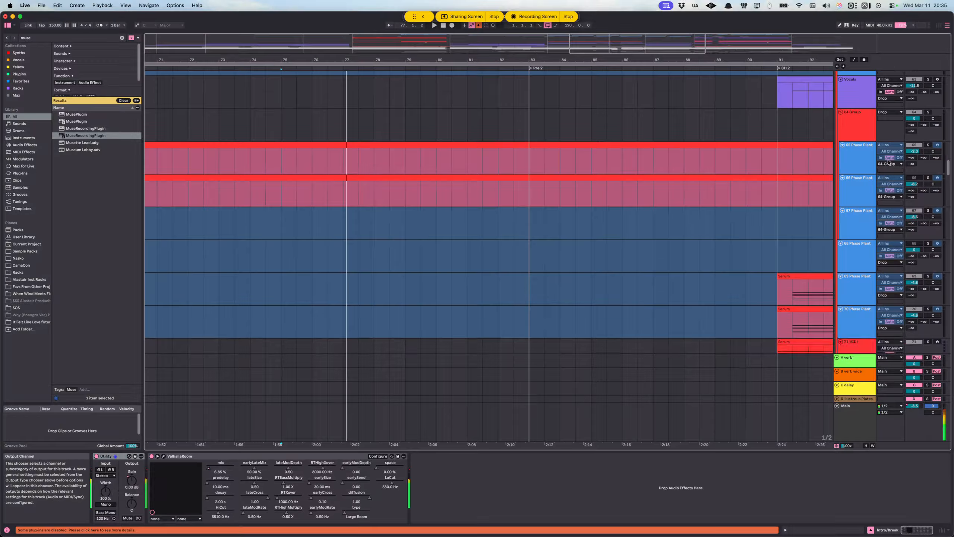
pyautogui.scroll(18, 906, 147)
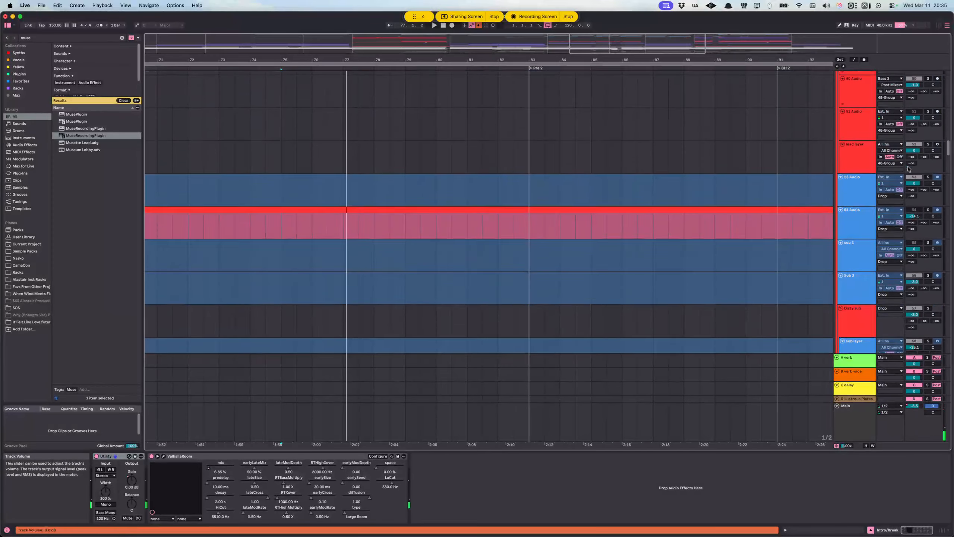
pyautogui.scroll(15, 907, 172)
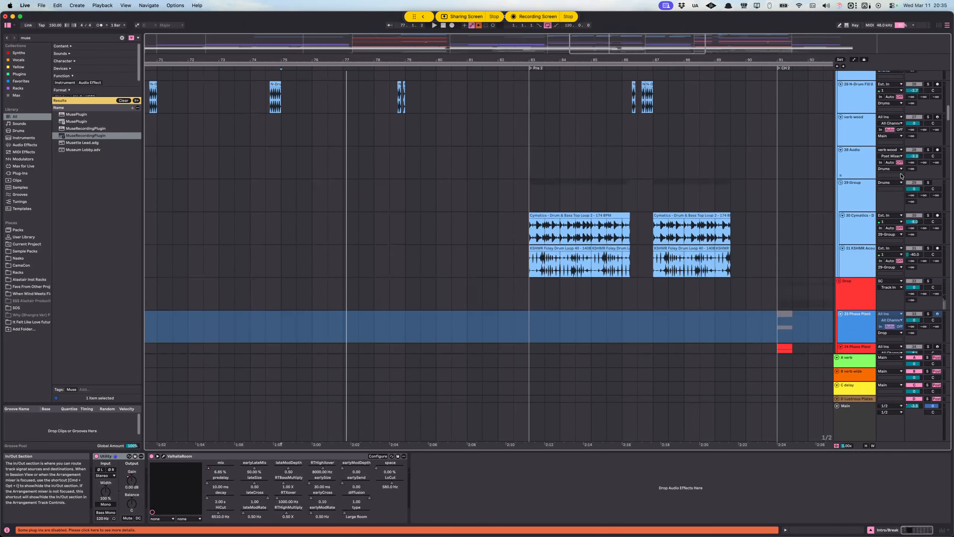
pyautogui.click(928, 179)
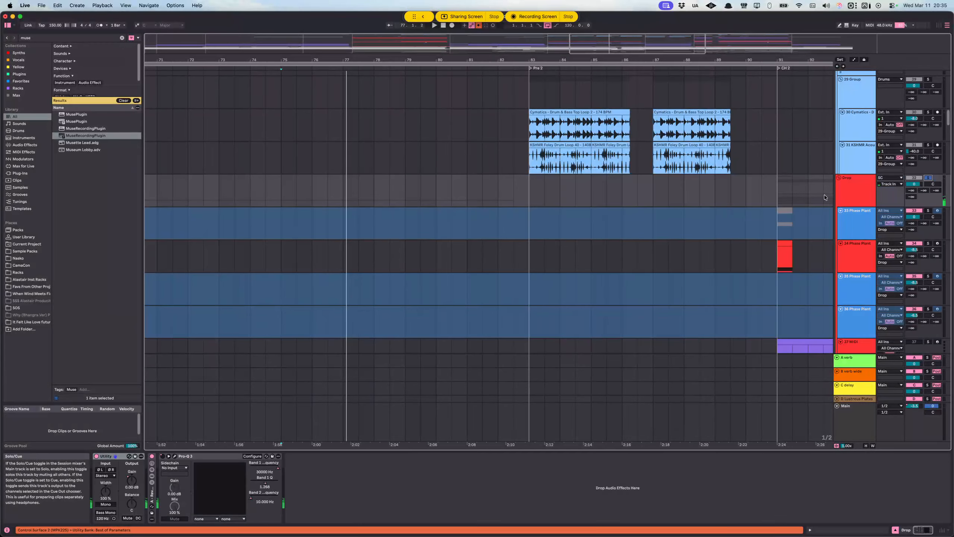
# Step: Play the soloed Drop and Intro/Break groups from 75.1.1 while viewing their bass and synth tracks
pyautogui.press('space')
pyautogui.scroll(-5, 641, 201)
pyautogui.scroll(-20, 643, 199)
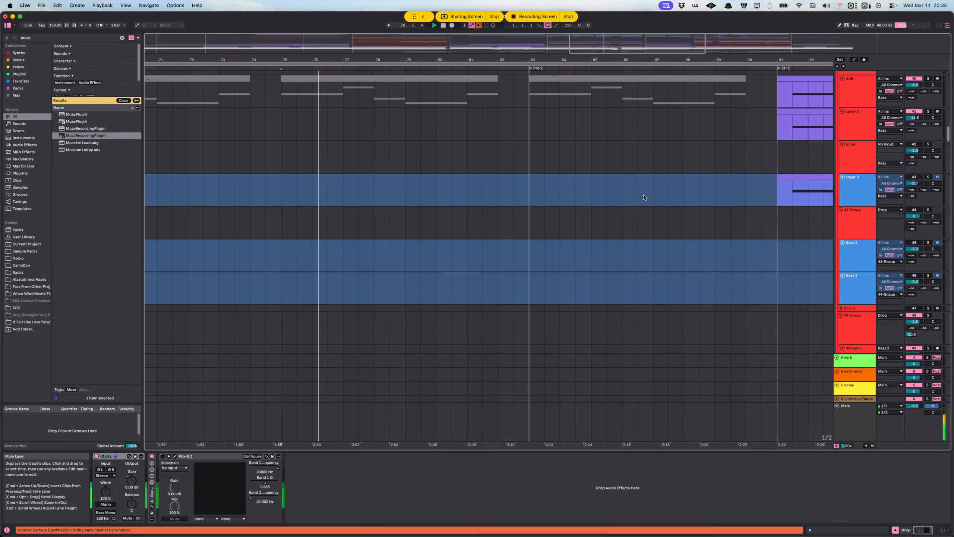
pyautogui.scroll(-20, 629, 191)
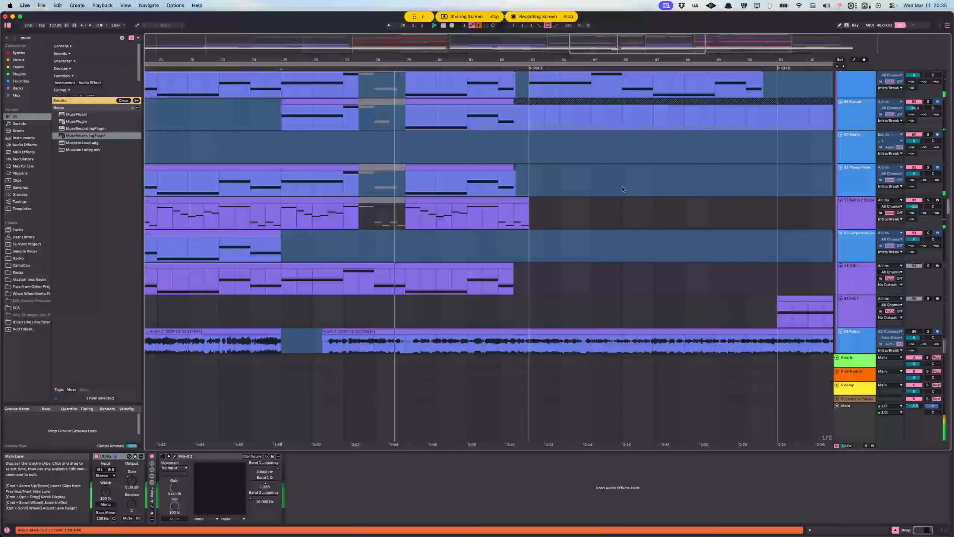
pyautogui.press('space')
# Step: Inspect the Intro/Break instrument tracks around bar 77, including the Phase Plant and MIDI tracks and their devices
pyautogui.click(343, 192)
pyautogui.scroll(-8, 390, 186)
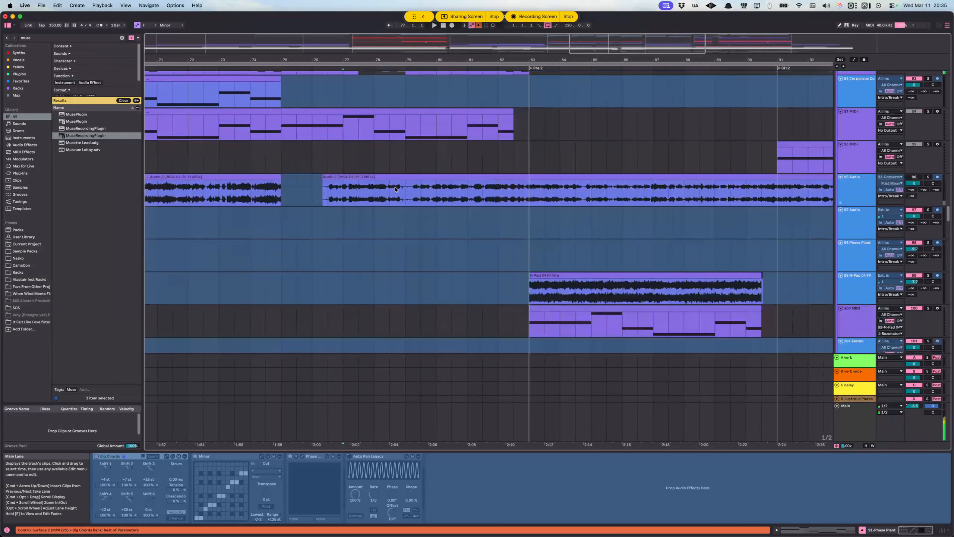
pyautogui.scroll(6, 383, 187)
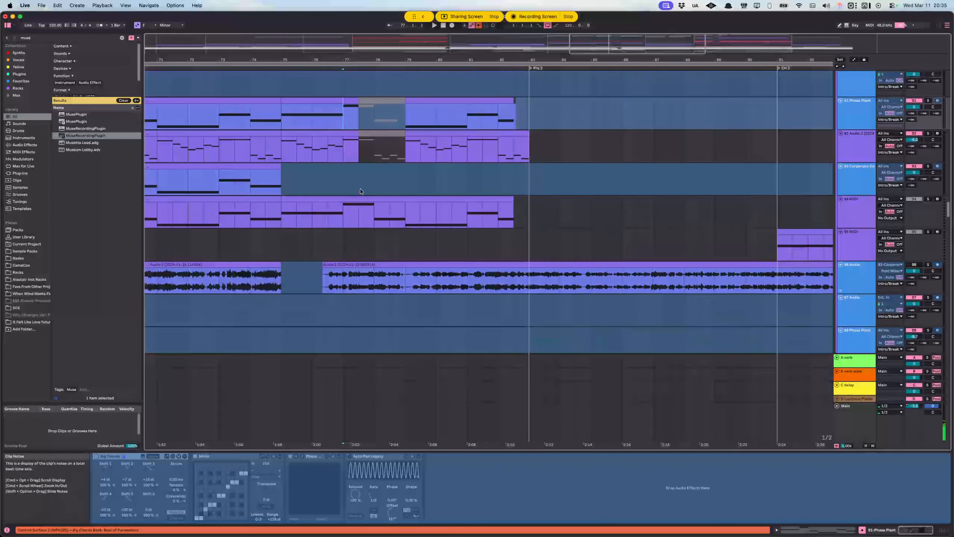
pyautogui.scroll(-2, 344, 190)
pyautogui.click(336, 168)
pyautogui.scroll(-8, 386, 183)
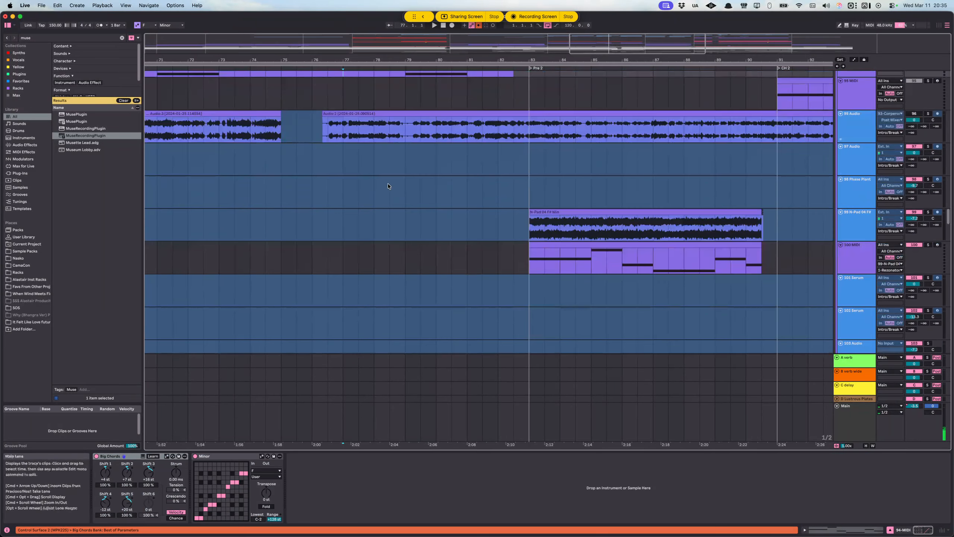
pyautogui.scroll(-9, 432, 198)
pyautogui.scroll(-8, 338, 169)
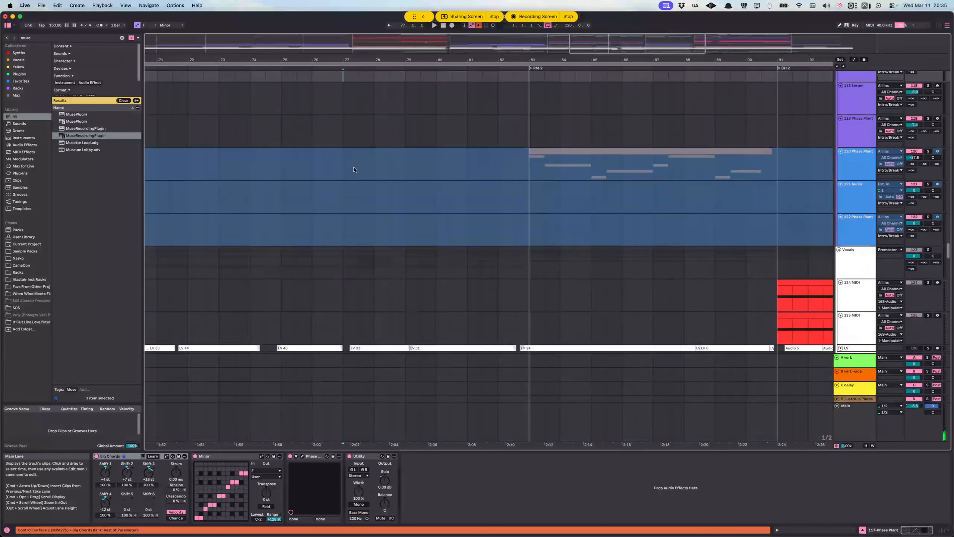
# Step: Inspect the LV vocal track at 76.1.1, the DBL L Tuned track and the harmony tracks around bar 75
pyautogui.click(304, 221)
pyautogui.scroll(-5, 305, 203)
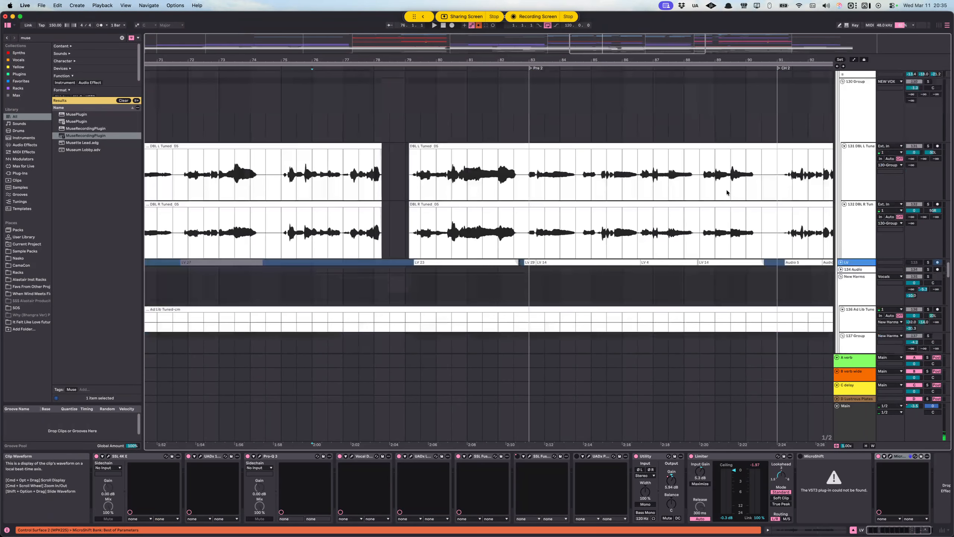
pyautogui.click(303, 169)
pyautogui.scroll(-10, 311, 194)
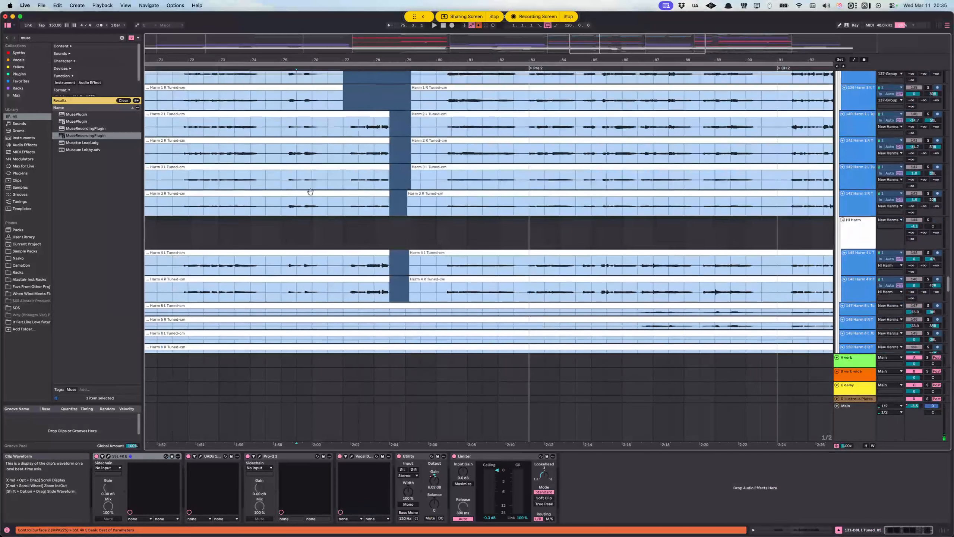
# Step: Solo the vocal tracks from the lower LV track through 154 Audio and play them from 77.3.1
pyautogui.click(340, 187)
pyautogui.scroll(-5, 340, 188)
pyautogui.click(354, 148)
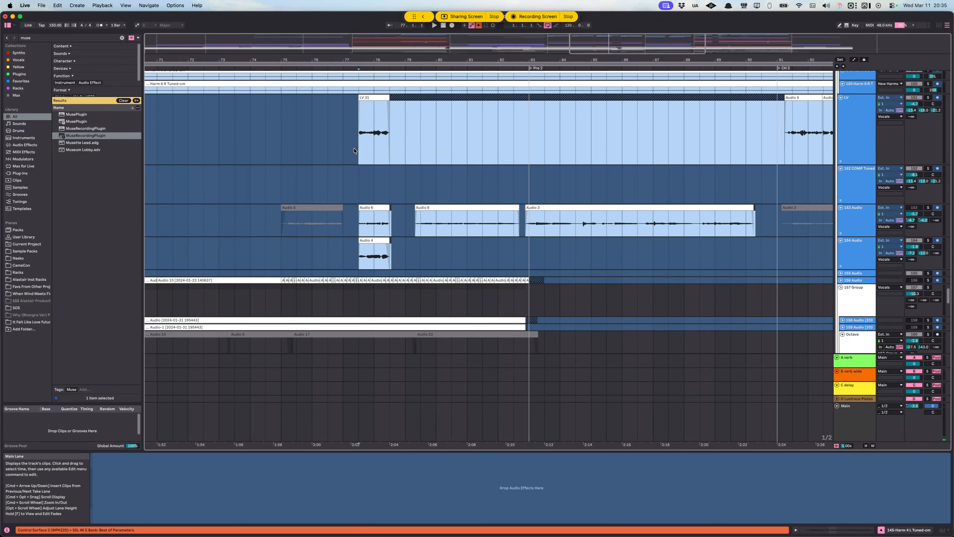
pyautogui.keyDown('shift'); pyautogui.click(863, 248); pyautogui.keyUp('shift')
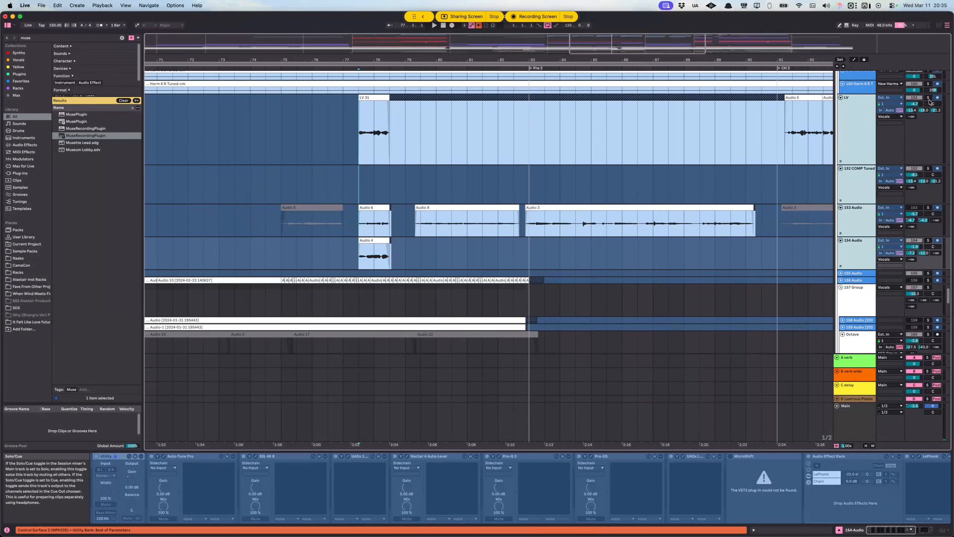
pyautogui.click(929, 99)
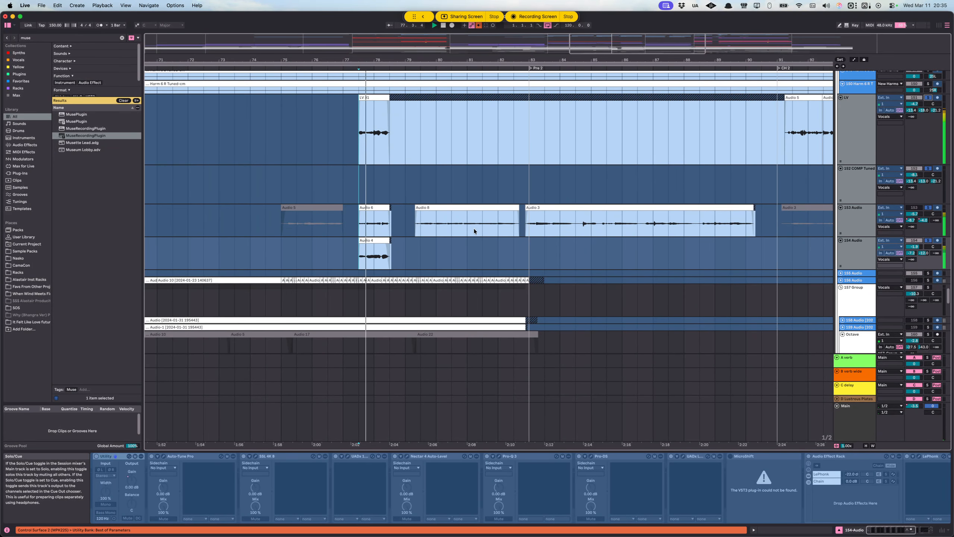
pyautogui.press('space')
# Step: Replay the soloed LV 31 vocal section from 77.3.1, then place the insert marker at 76.3.1 on the LV track
pyautogui.scroll(4, 361, 157)
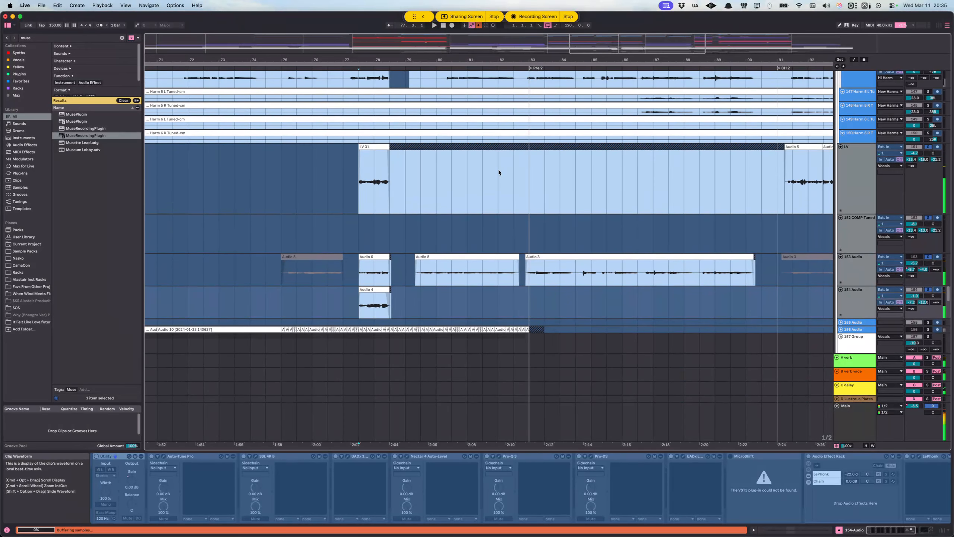
pyautogui.click(428, 177)
pyautogui.press('space')
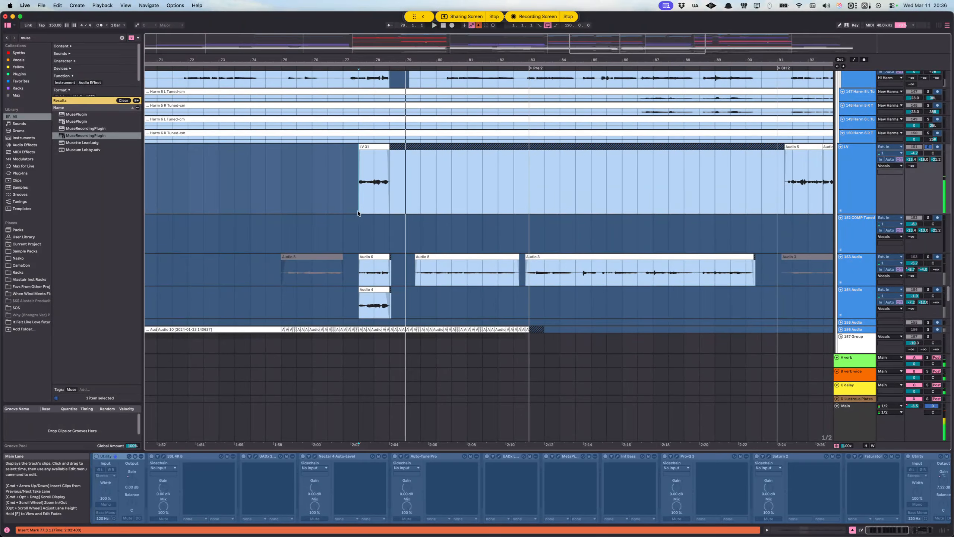
pyautogui.press('space')
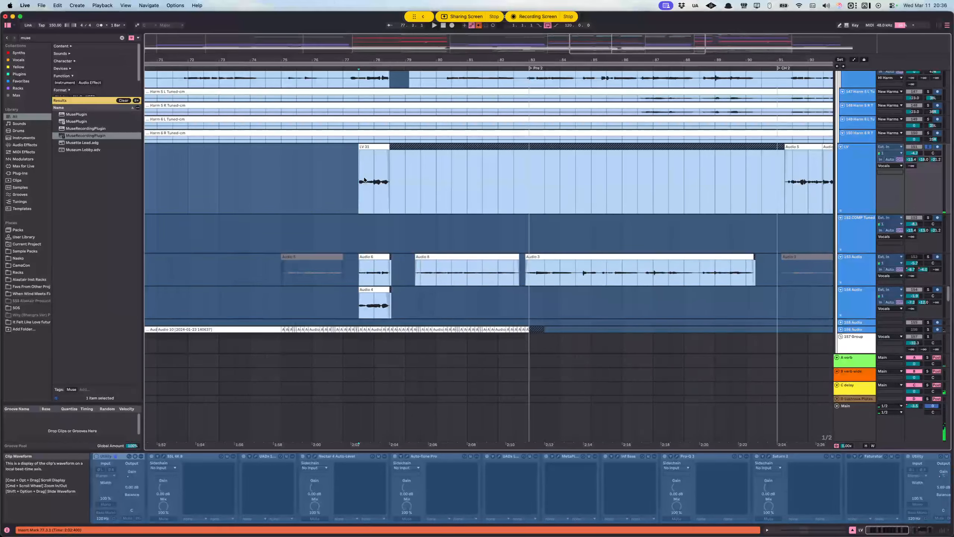
pyautogui.click(325, 183)
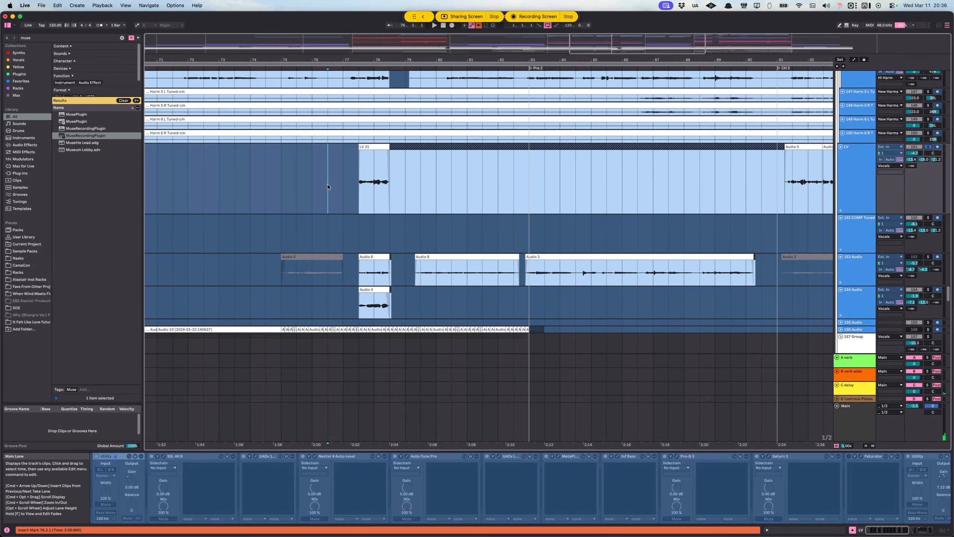
# Step: Inspect the tuned harmony tracks and the devices of the 137 Group around bars 76 to 79
pyautogui.scroll(10, 590, 201)
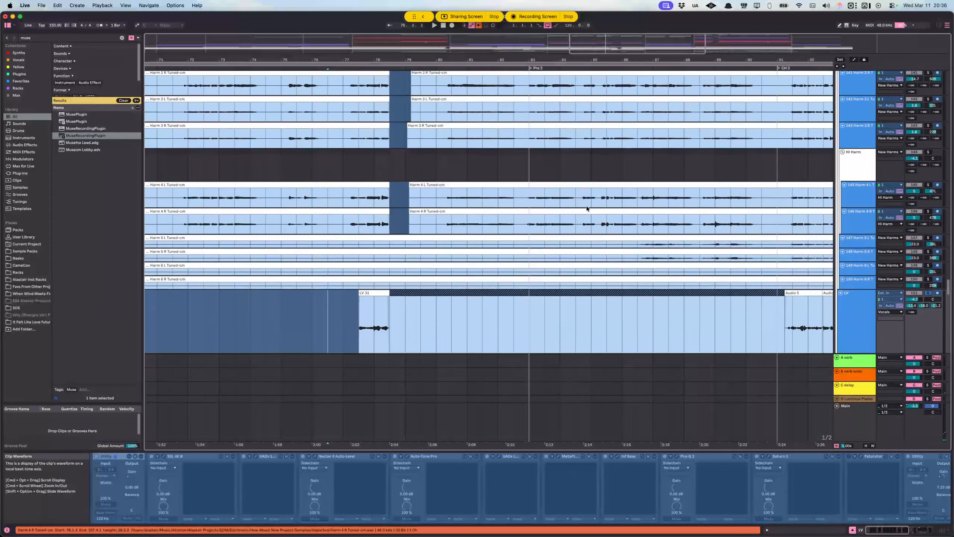
pyautogui.scroll(6, 603, 215)
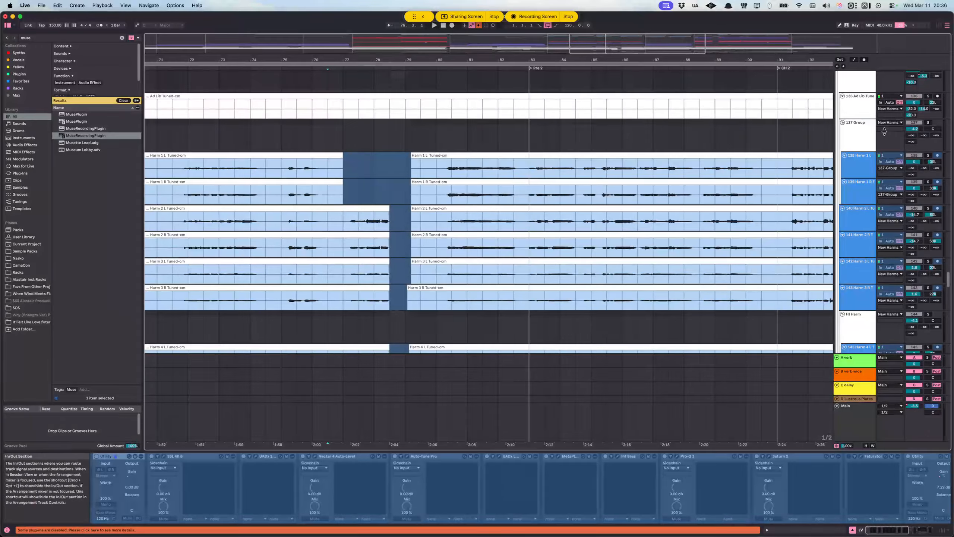
pyautogui.click(864, 135)
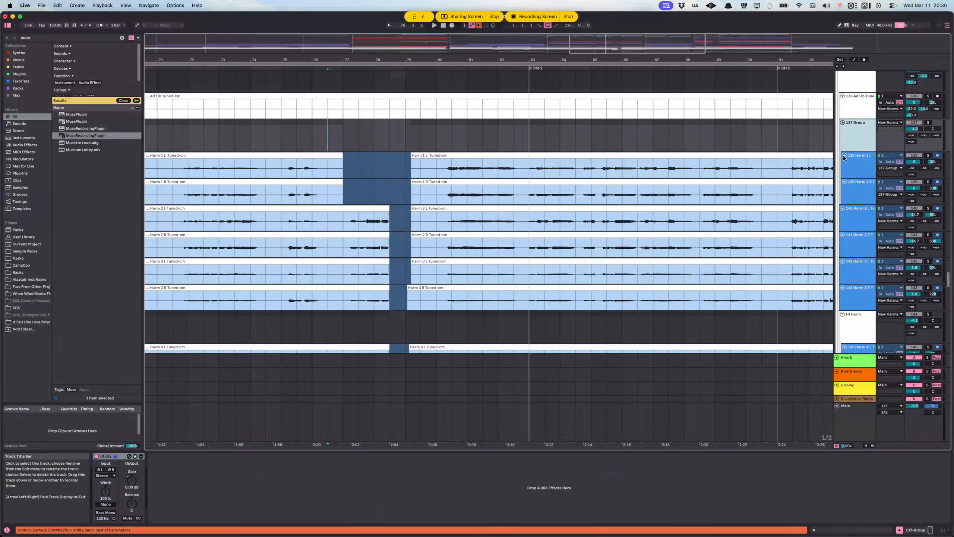
pyautogui.scroll(2, 601, 196)
pyautogui.scroll(-20, 380, 256)
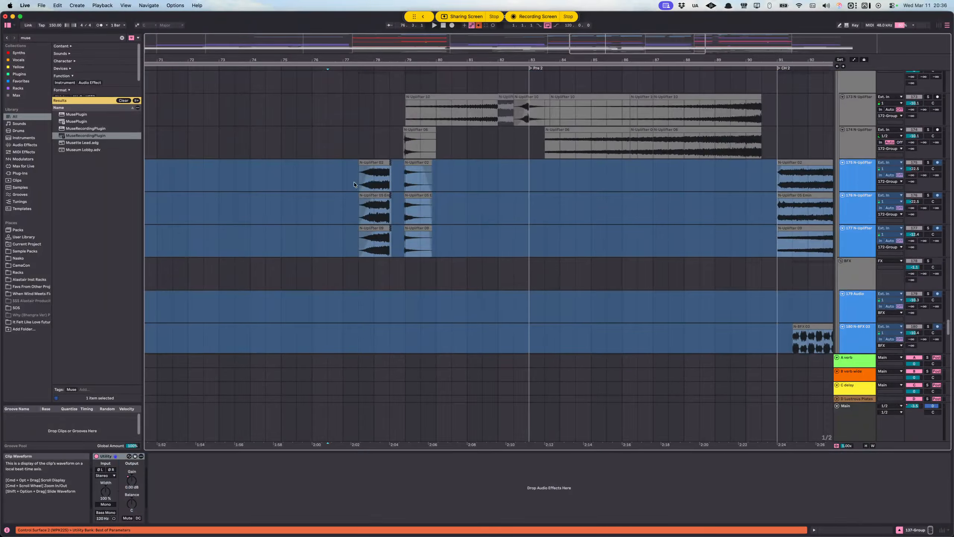
# Step: Examine the N-Uplifter clips around bar 78, solo the FX group and play it from 77.3.1
pyautogui.moveTo(354, 185); pyautogui.dragTo(405, 255)
pyautogui.scroll(3, 859, 147)
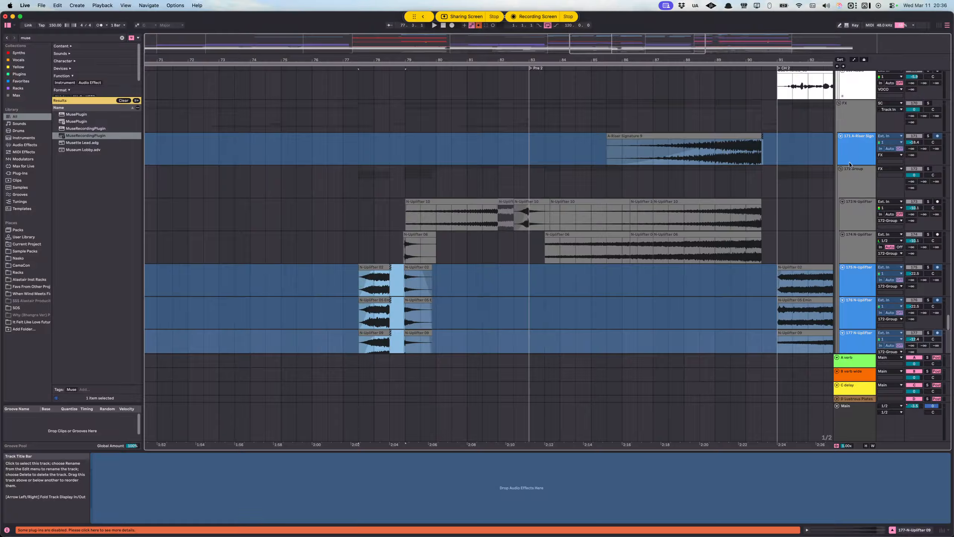
pyautogui.click(858, 124)
pyautogui.click(364, 124)
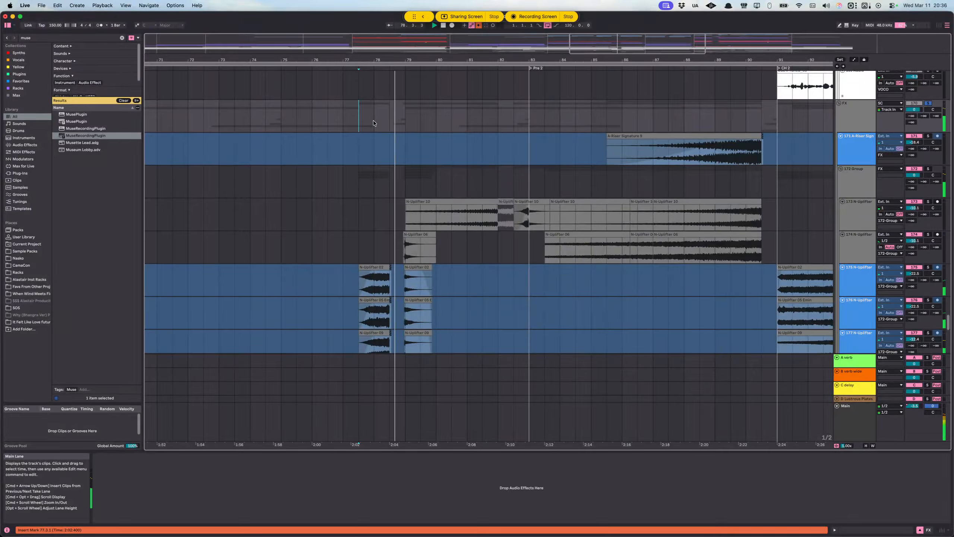
pyautogui.click(398, 249)
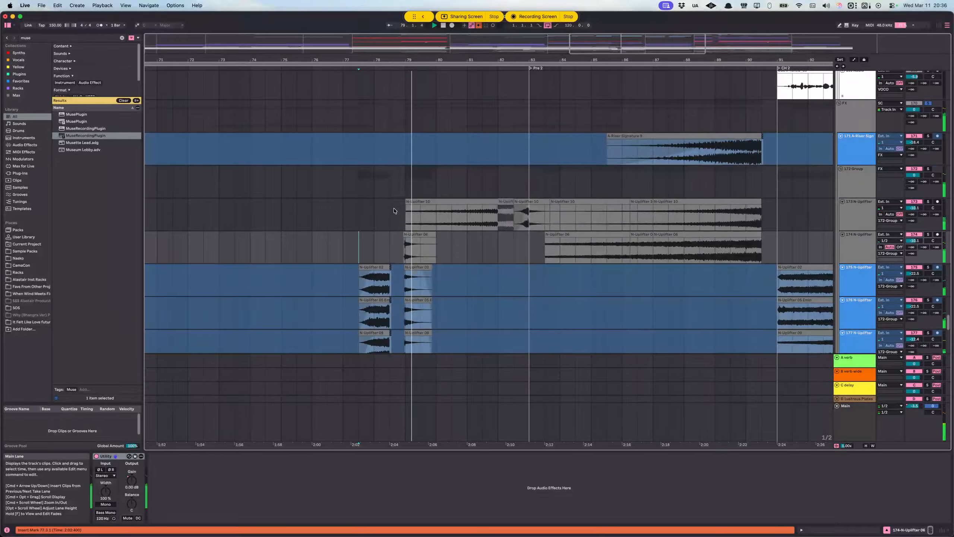
# Step: Audition the soloed FX uplifters and the sweep hi track around bar 78, then return the insert marker to bar 77
pyautogui.scroll(-10, 399, 207)
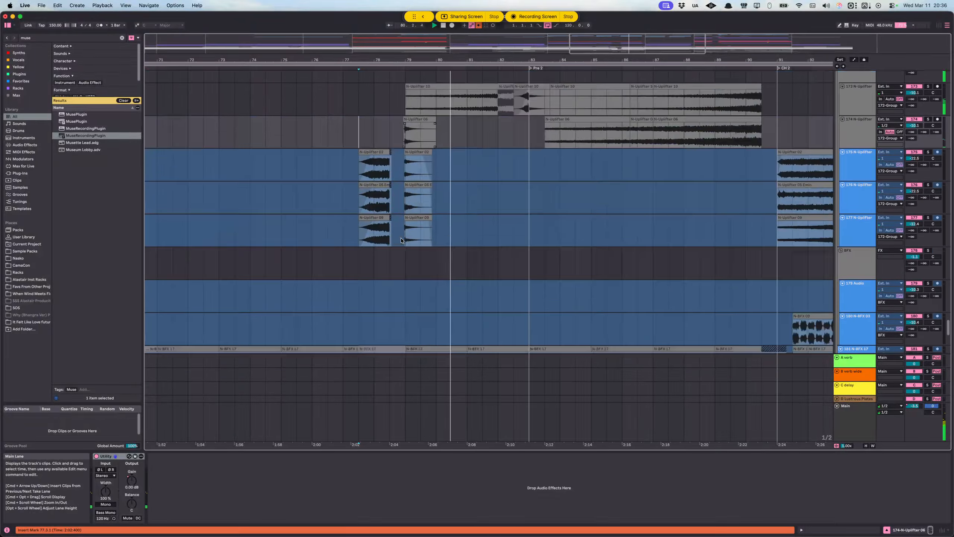
pyautogui.scroll(3, 400, 229)
pyautogui.press('space')
pyautogui.moveTo(381, 232); pyautogui.dragTo(400, 284)
pyautogui.press('space')
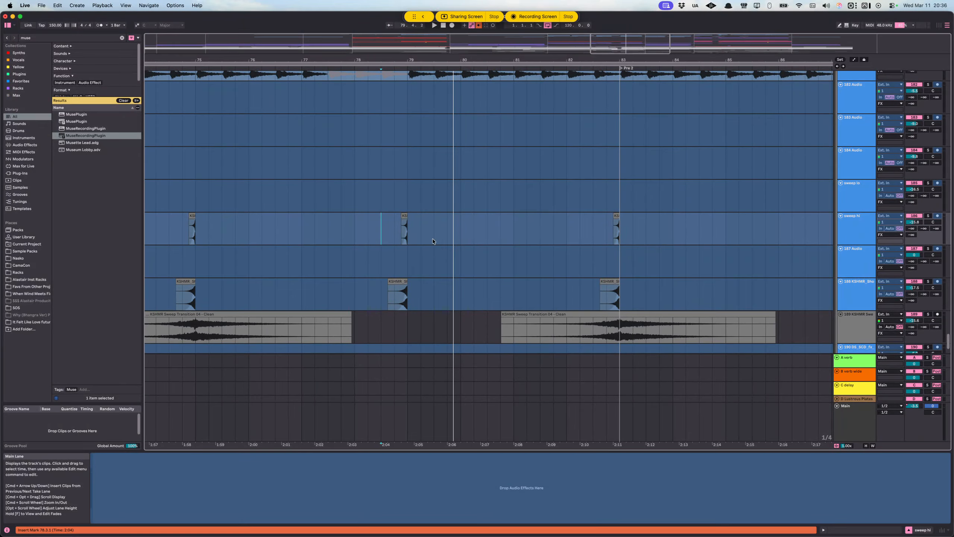
pyautogui.click(329, 222)
pyautogui.click(298, 227)
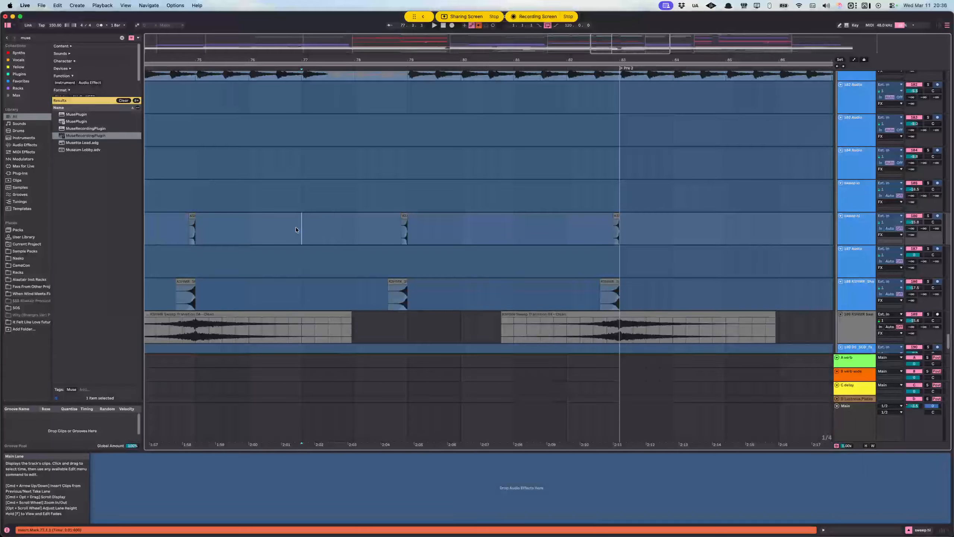
# Step: Examine the uplifter tracks in the 172 Group, then the LV vocal and harmony clips around bars 76 to 79
pyautogui.hscroll(-2, 364, 220)
pyautogui.scroll(15, 365, 221)
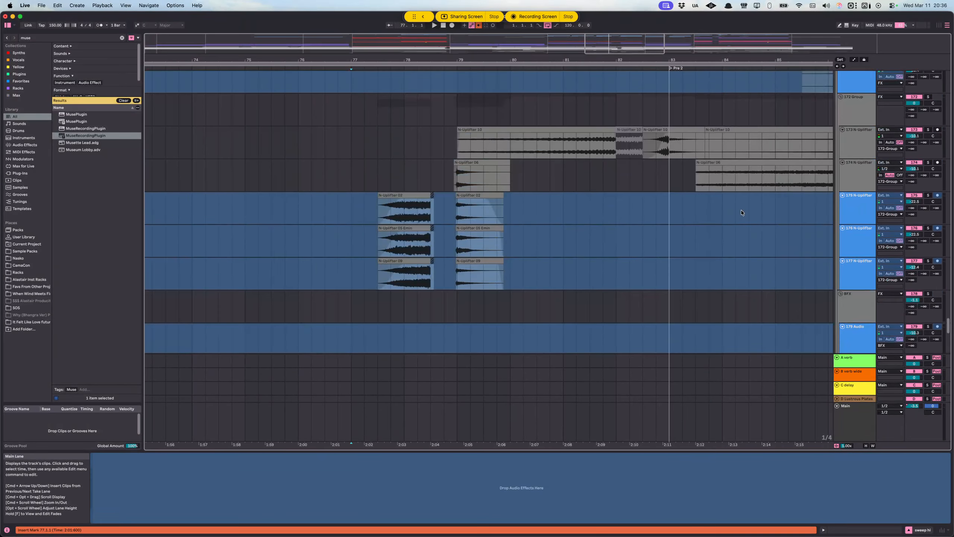
pyautogui.scroll(-6, 601, 215)
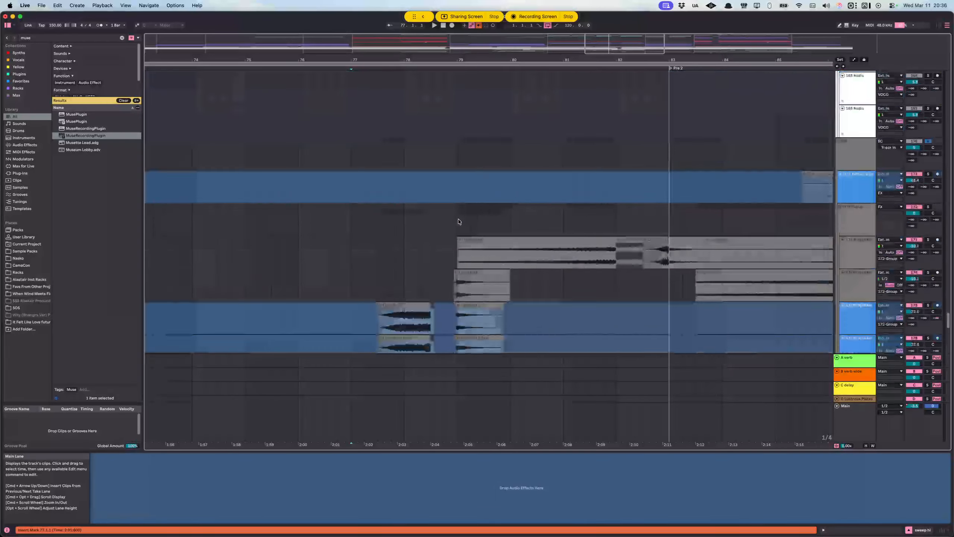
pyautogui.click(338, 226)
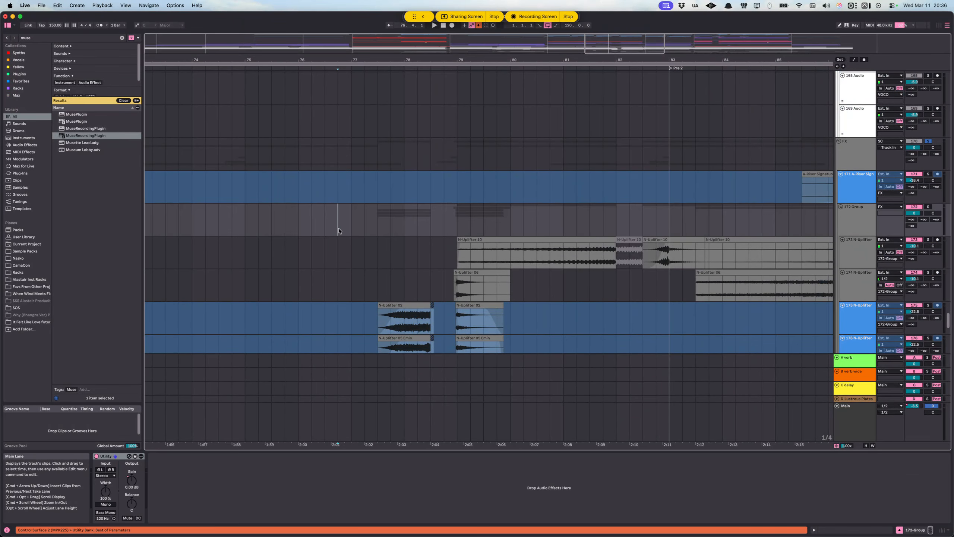
pyautogui.scroll(10, 358, 219)
pyautogui.scroll(4, 306, 188)
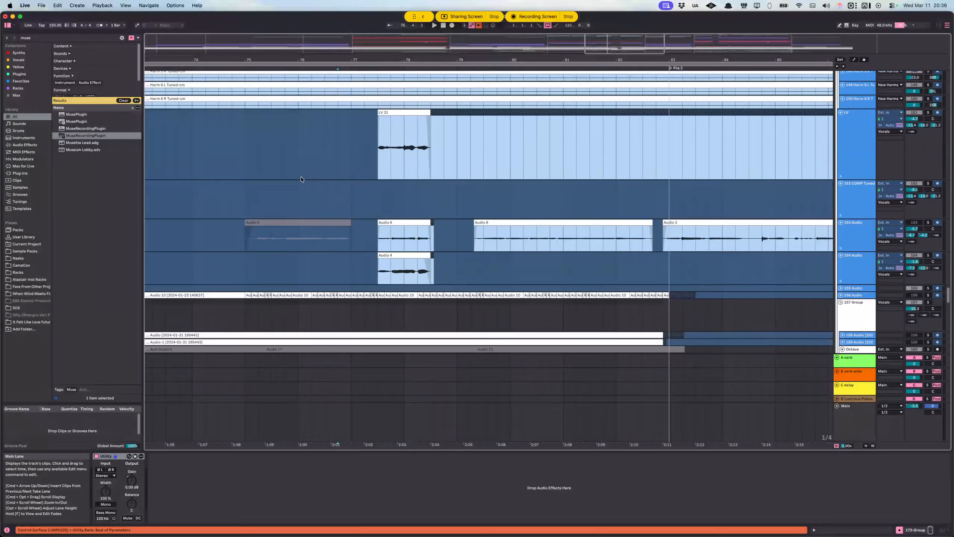
pyautogui.click(301, 176)
pyautogui.scroll(6, 306, 174)
pyautogui.scroll(6, 306, 174)
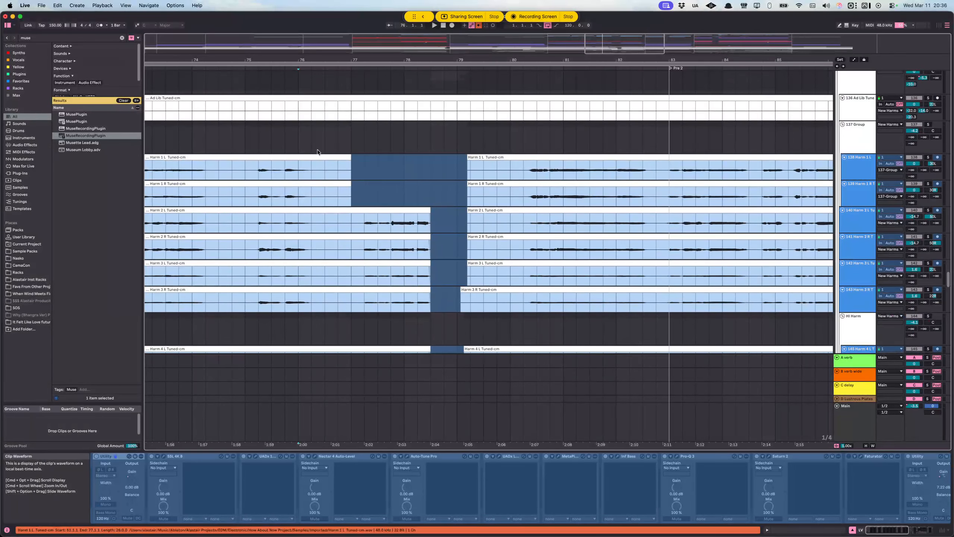
# Step: Solo the Vocals group and play it from 76.2.1
pyautogui.click(306, 140)
pyautogui.scroll(8, 337, 143)
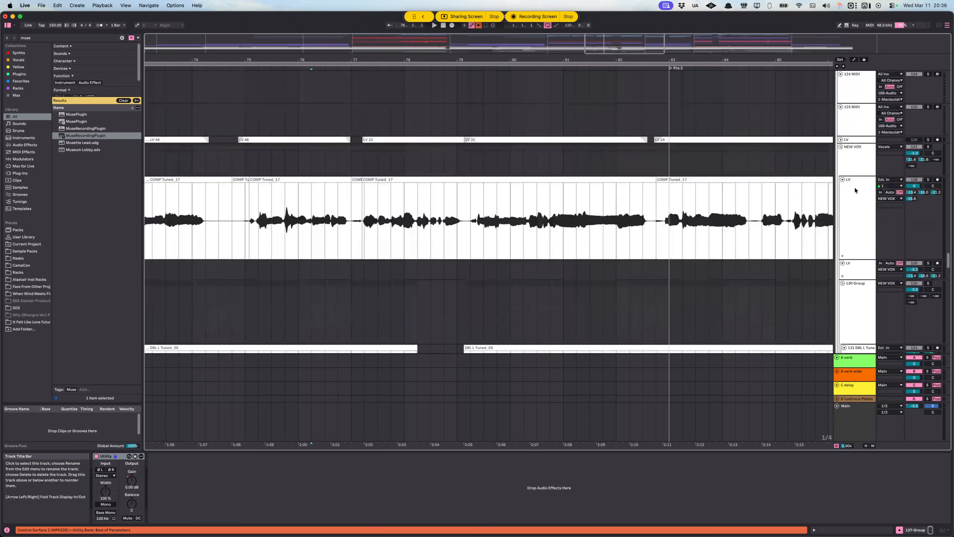
pyautogui.scroll(5, 856, 191)
pyautogui.click(929, 190)
pyautogui.press('space')
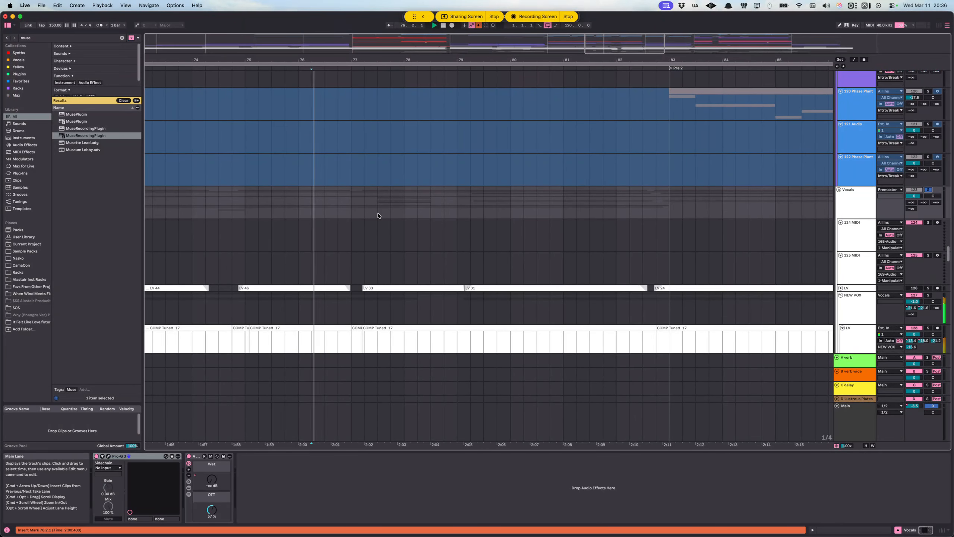
# Step: Follow the lead and double vocal tracks during playback, then inspect the C delay and B verb wide return tracks
pyautogui.scroll(-12, 387, 209)
pyautogui.scroll(10, 505, 213)
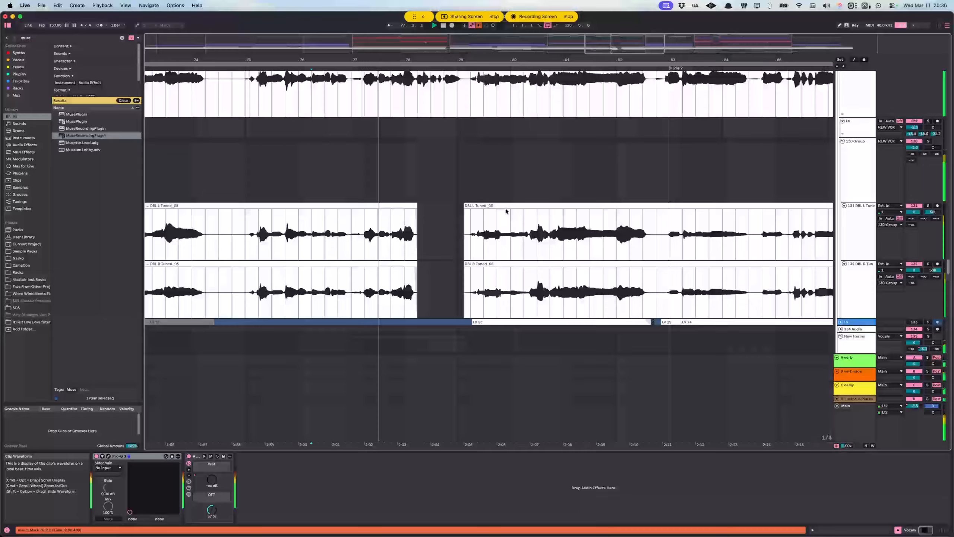
pyautogui.scroll(-2, 509, 207)
pyautogui.scroll(-1, 509, 208)
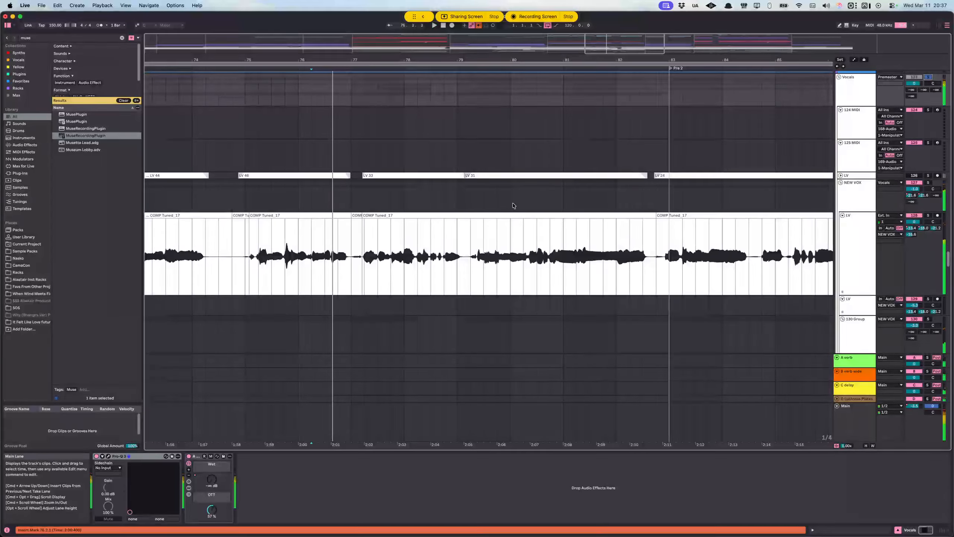
pyautogui.scroll(-10, 483, 204)
pyautogui.click(844, 390)
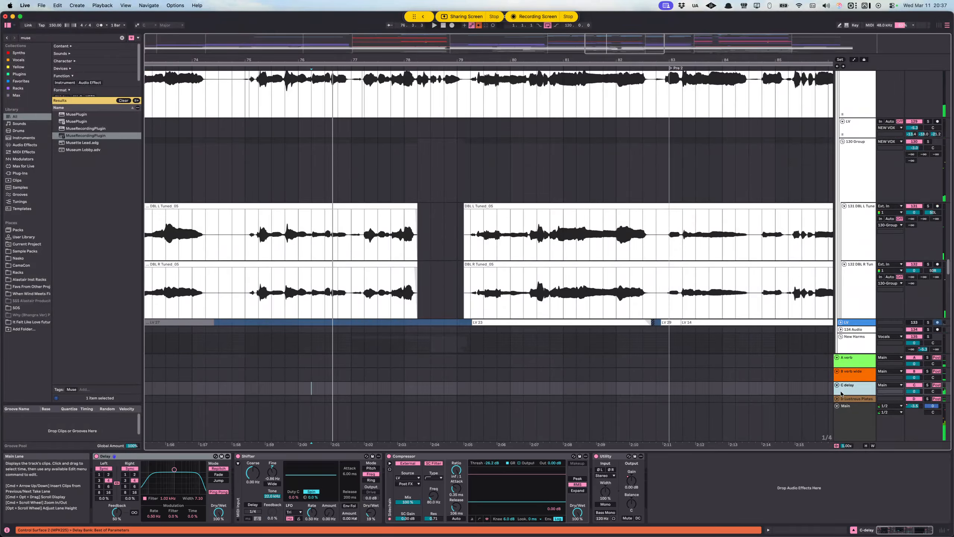
pyautogui.click(838, 372)
# Step: Select the gap between the DBL L and DBL R Tuned clips before bar 79 and audition it
pyautogui.scroll(-1, 407, 203)
pyautogui.moveTo(418, 207); pyautogui.dragTo(462, 277)
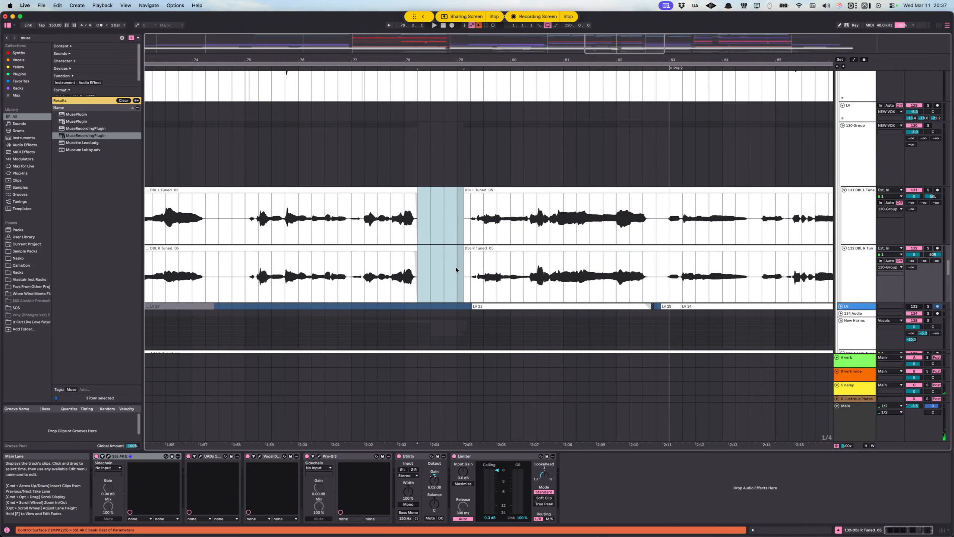
pyautogui.press('space')
pyautogui.press('space')
# Step: Play the vocals from the start of the double clips near bar 79, toggling solo on the NEW VOX LV track
pyautogui.scroll(-5, 482, 238)
pyautogui.click(465, 134)
pyautogui.scroll(3, 513, 206)
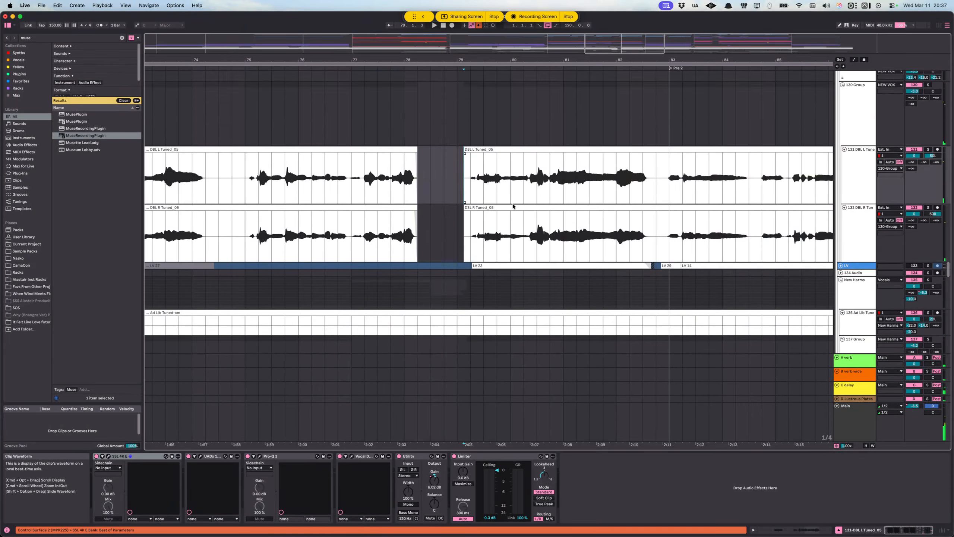
pyautogui.press('space')
pyautogui.scroll(5, 513, 206)
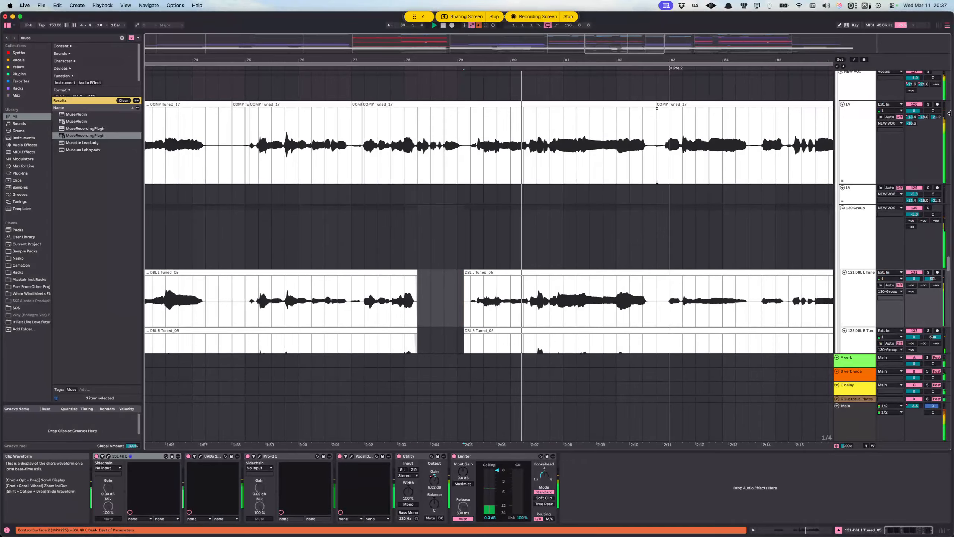
pyautogui.doubleClick(928, 104)
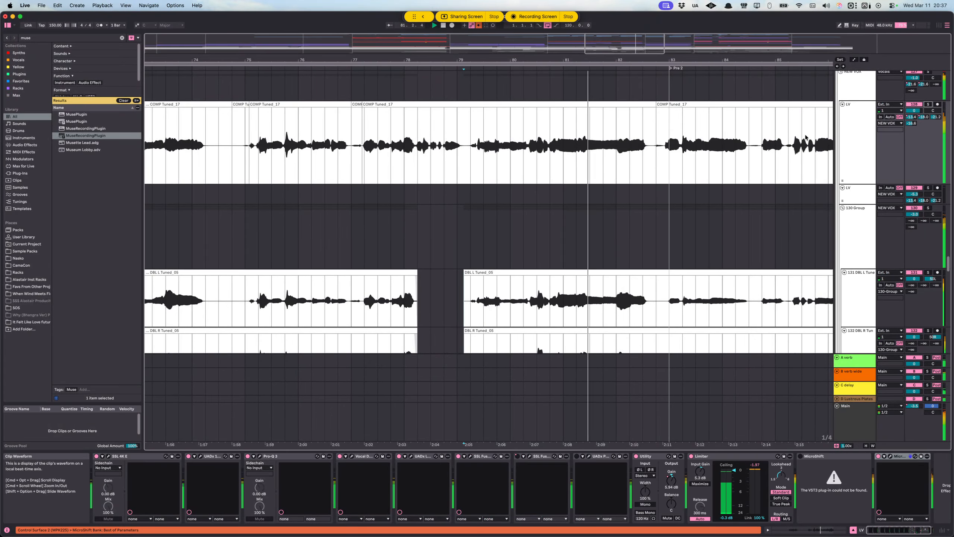
pyautogui.hscroll(3, 806, 138)
pyautogui.scroll(4, 859, 166)
pyautogui.press('space')
# Step: Solo the Vocals group again and play it from 80.1.1 while viewing the lead and double tracks
pyautogui.scroll(4, 859, 166)
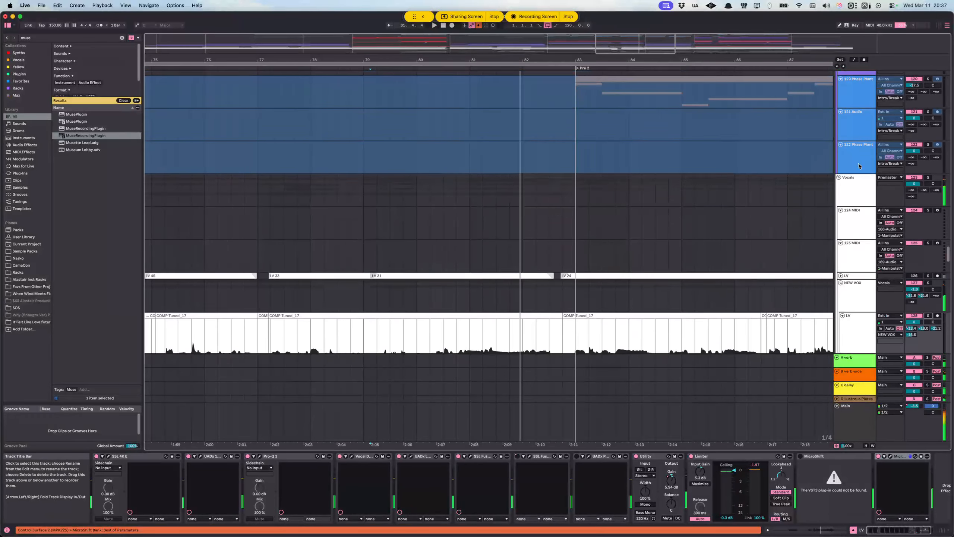
pyautogui.click(853, 192)
pyautogui.click(410, 189)
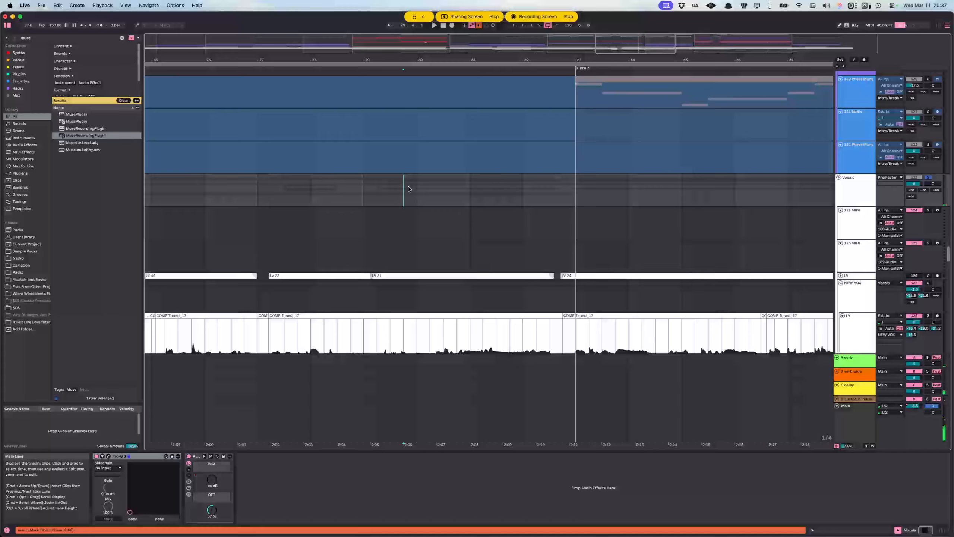
pyautogui.scroll(-5, 413, 187)
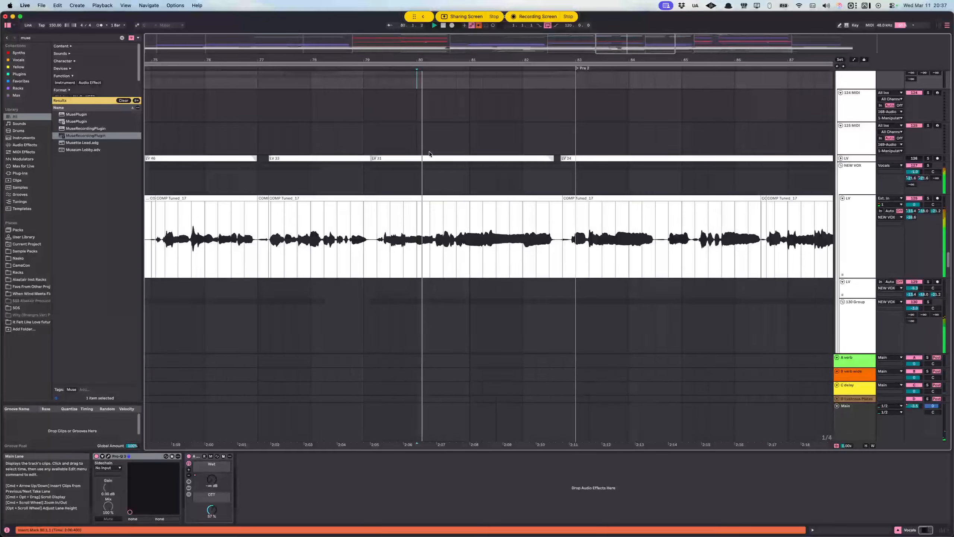
pyautogui.scroll(-2, 637, 162)
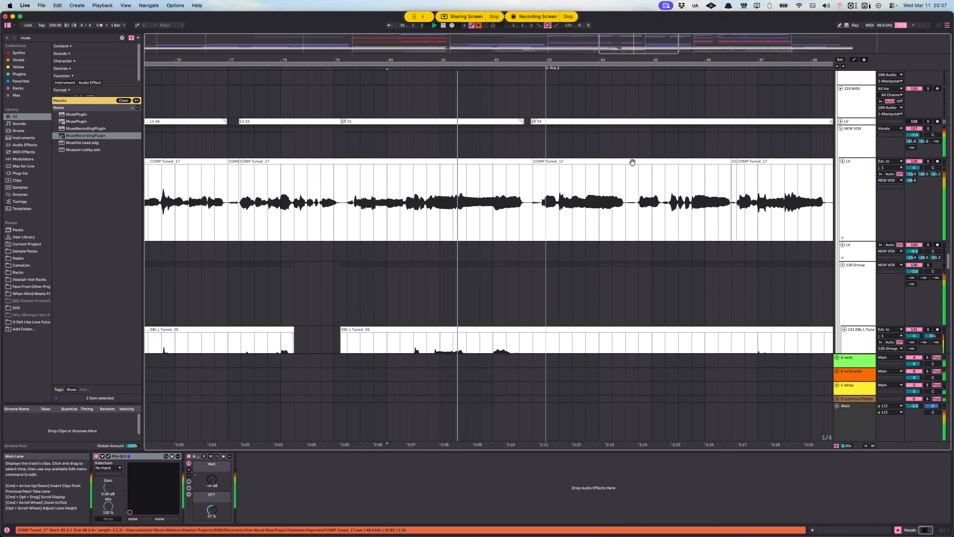
# Step: Play the soloed vocals from 91.1.1 at the start of CH 2 and survey the lead, double and harmony tracks
pyautogui.scroll(8, 657, 168)
pyautogui.scroll(-4, 777, 205)
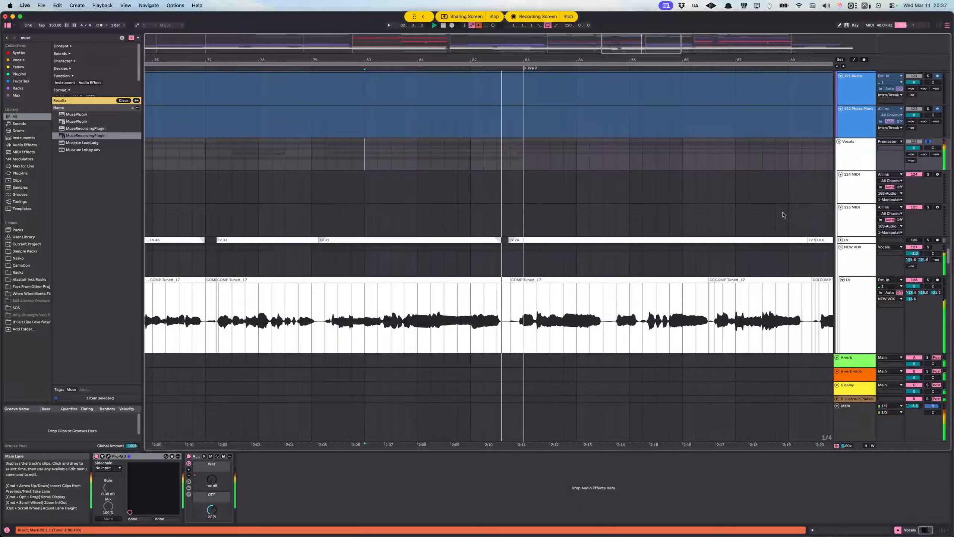
pyautogui.scroll(-3, 564, 191)
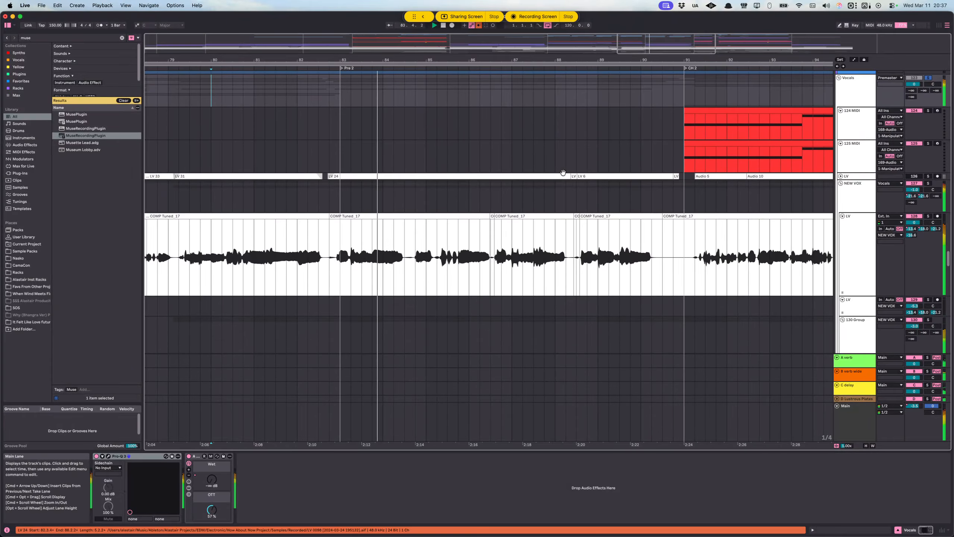
pyautogui.scroll(-5, 563, 171)
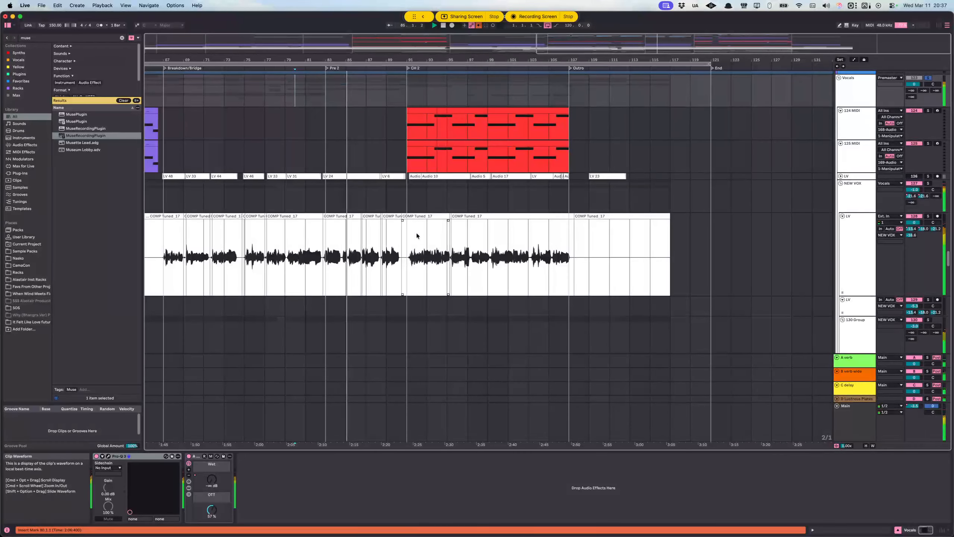
pyautogui.click(410, 234)
pyautogui.scroll(-3, 439, 211)
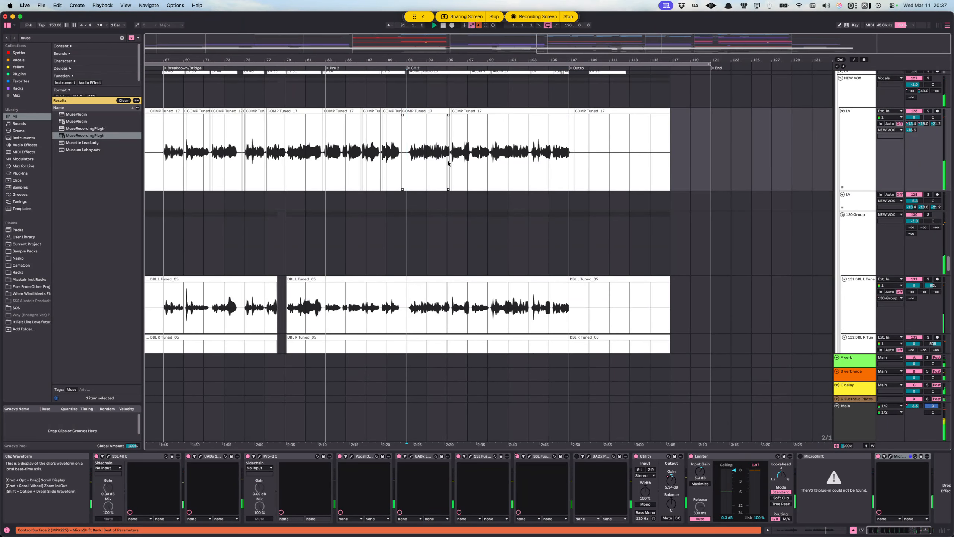
pyautogui.scroll(-3, 465, 217)
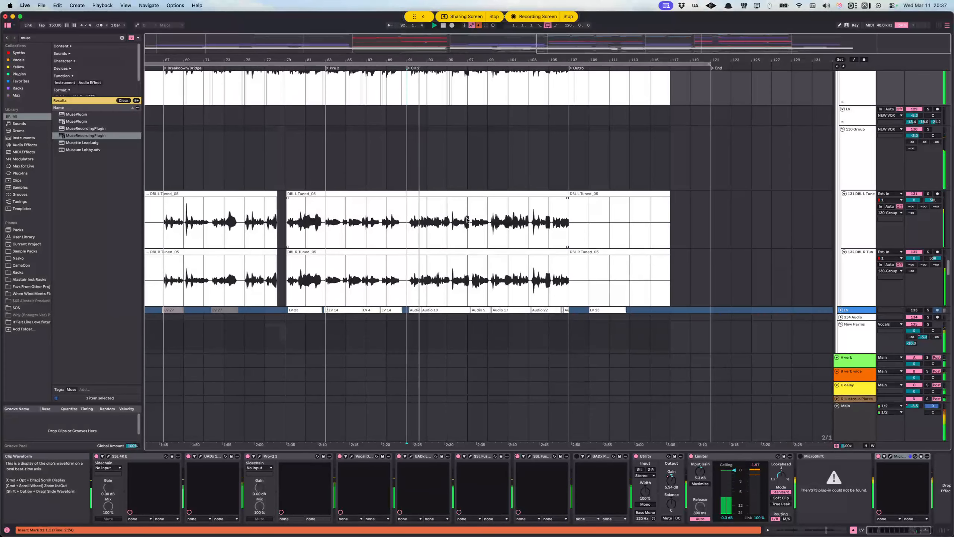
pyautogui.scroll(-10, 518, 229)
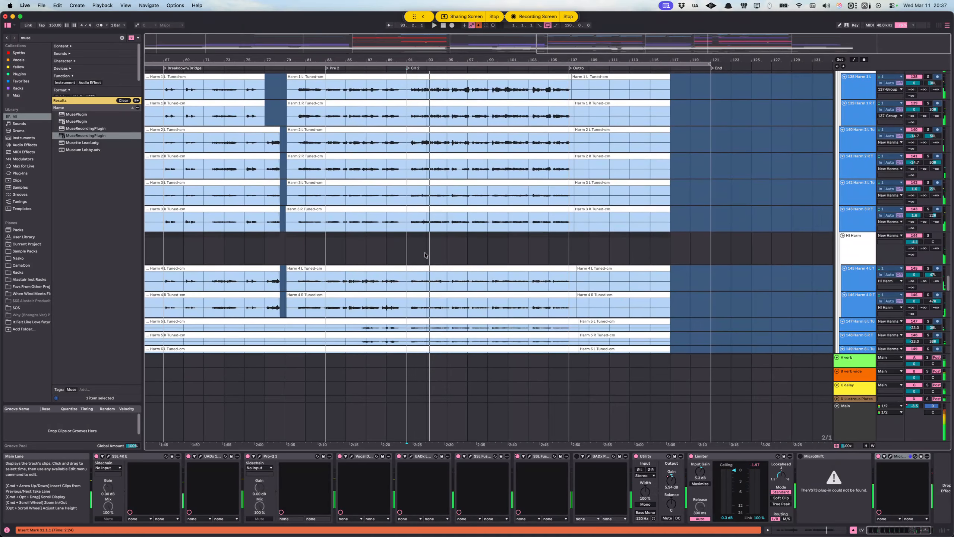
# Step: Place the insert marker at 91.2.1 on the LV track below the harmonies, solo that track and play it
pyautogui.scroll(3, 423, 258)
pyautogui.scroll(-6, 421, 260)
pyautogui.click(386, 217)
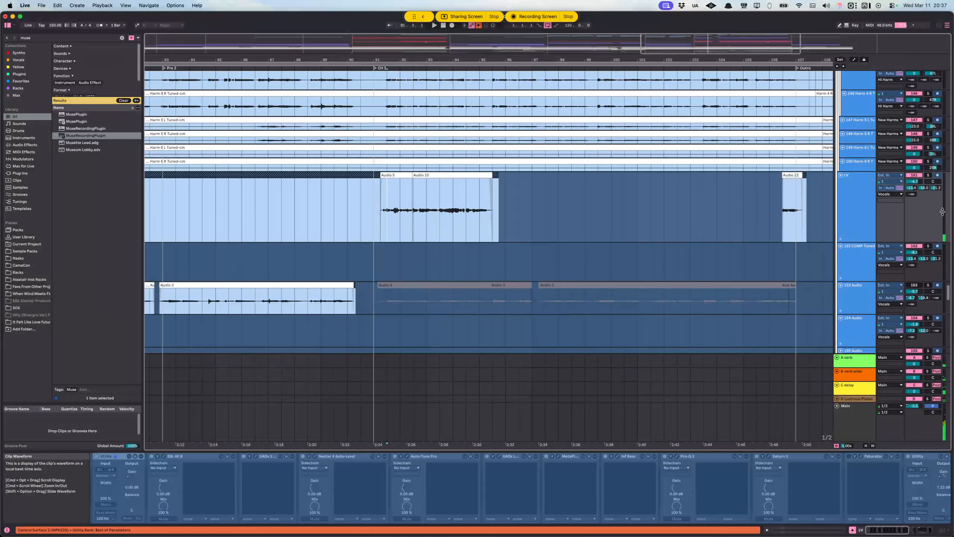
pyautogui.click(928, 175)
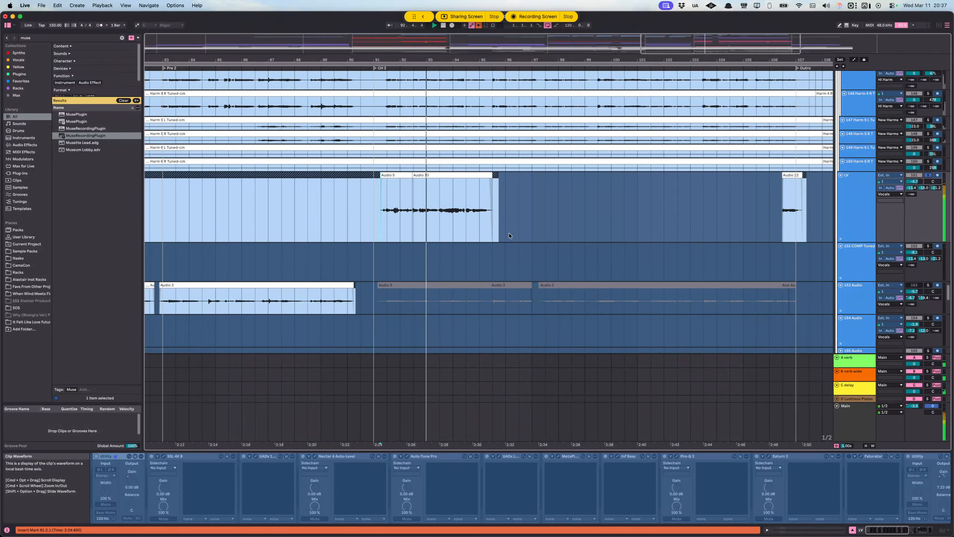
# Step: Find the VOCO group with the duplicated double clips, solo it and audition it from 91.2.1
pyautogui.scroll(-10, 508, 233)
pyautogui.scroll(-5, 505, 254)
pyautogui.scroll(8, 507, 249)
pyautogui.scroll(-1, 515, 249)
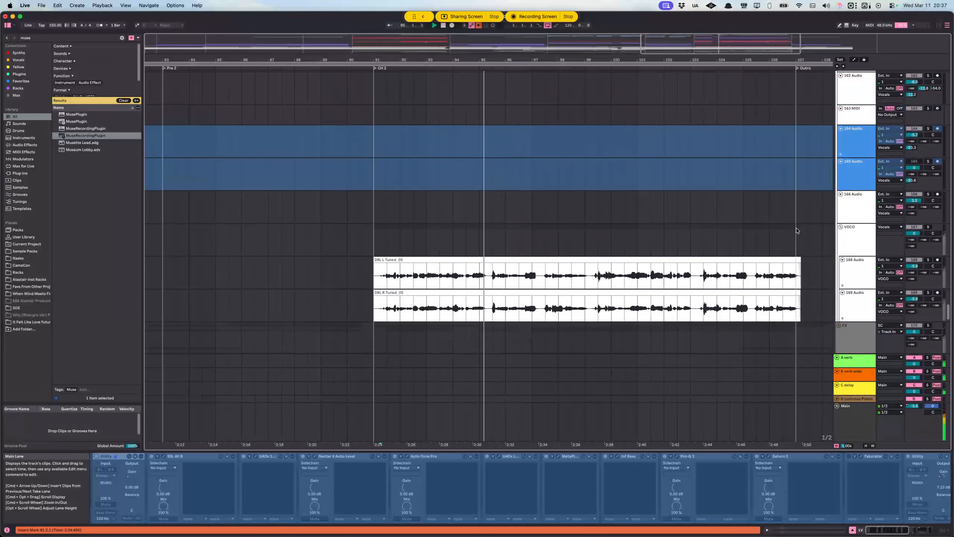
pyautogui.click(853, 232)
pyautogui.press('space')
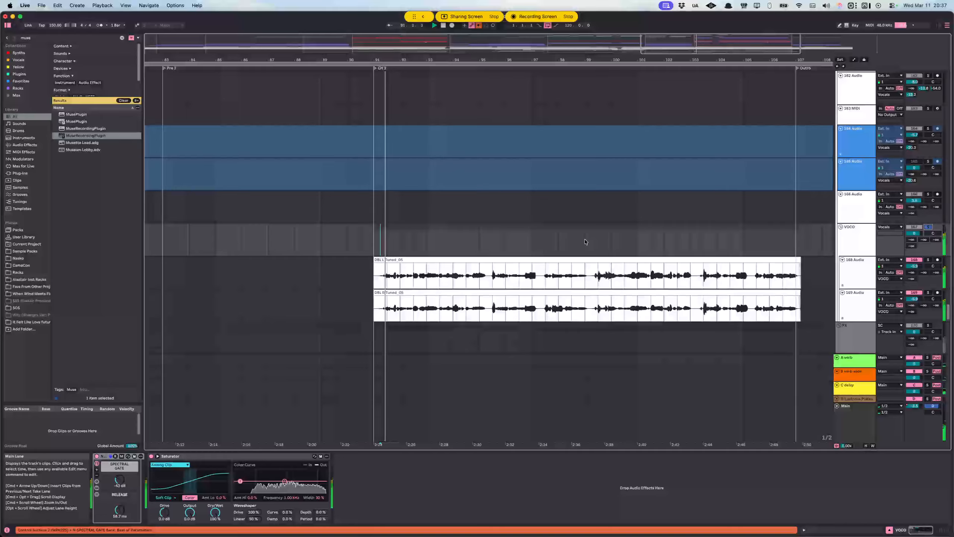
# Step: Highlight the stacked harmony clips in CH 2 and CH 1 to compare where the harmonies sing
pyautogui.scroll(12, 601, 233)
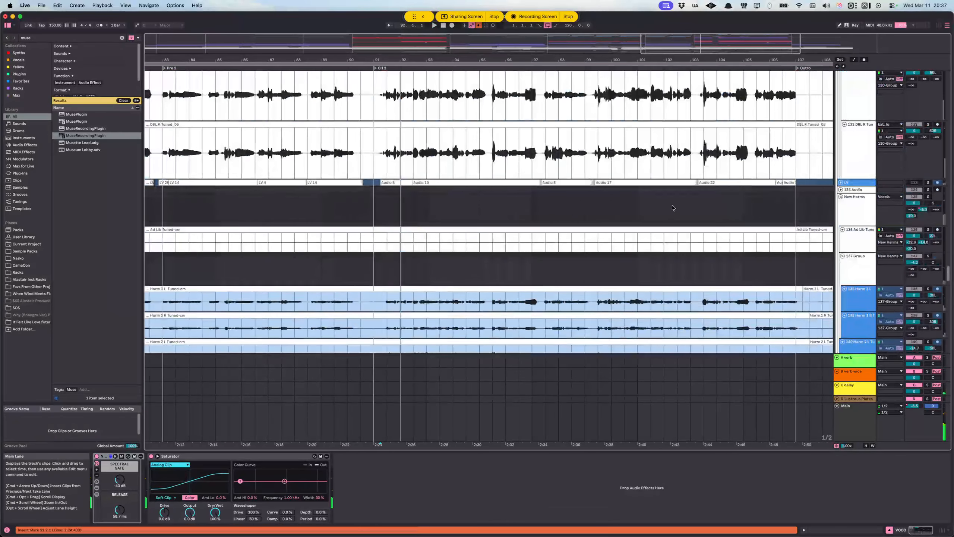
pyautogui.scroll(-6, 696, 195)
pyautogui.scroll(4, 710, 185)
pyautogui.moveTo(387, 223); pyautogui.dragTo(704, 328)
pyautogui.scroll(1, 731, 271)
pyautogui.scroll(-8, 416, 252)
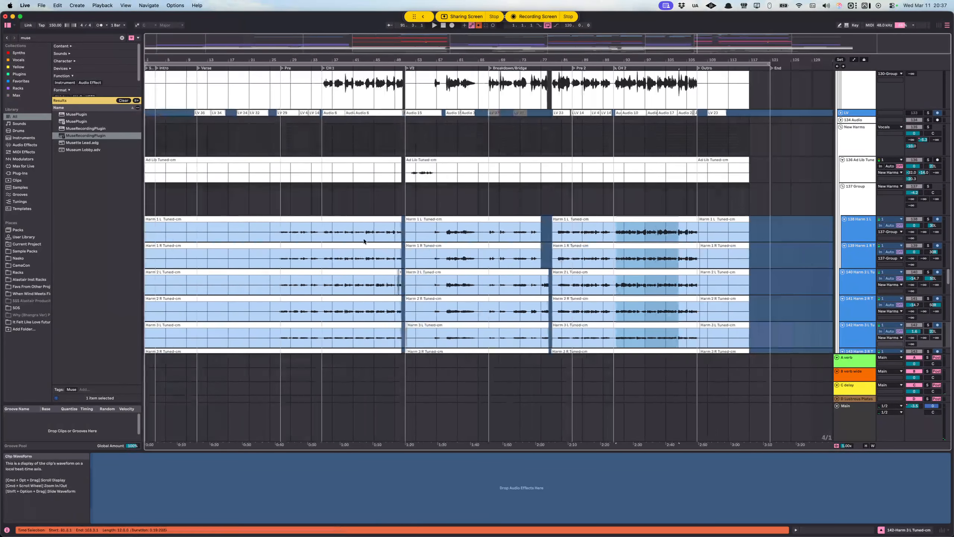
pyautogui.moveTo(320, 238); pyautogui.dragTo(377, 282)
pyautogui.scroll(-3, 586, 249)
pyautogui.click(616, 158)
pyautogui.scroll(5, 597, 248)
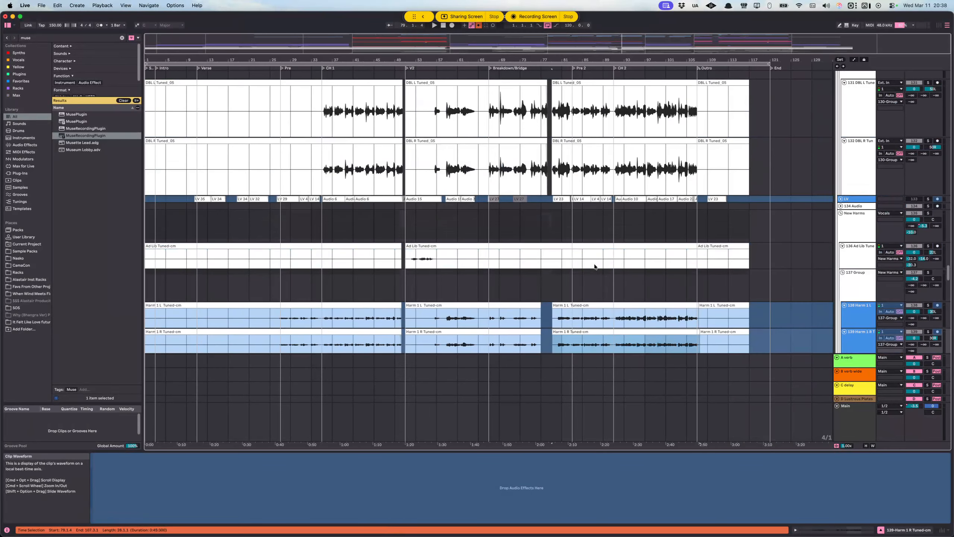
# Step: Solo the Vocals group and play it from 91.1.1, following the lead and double tracks through CH 2
pyautogui.click(607, 218)
pyautogui.scroll(5, 800, 172)
pyautogui.scroll(5, 800, 172)
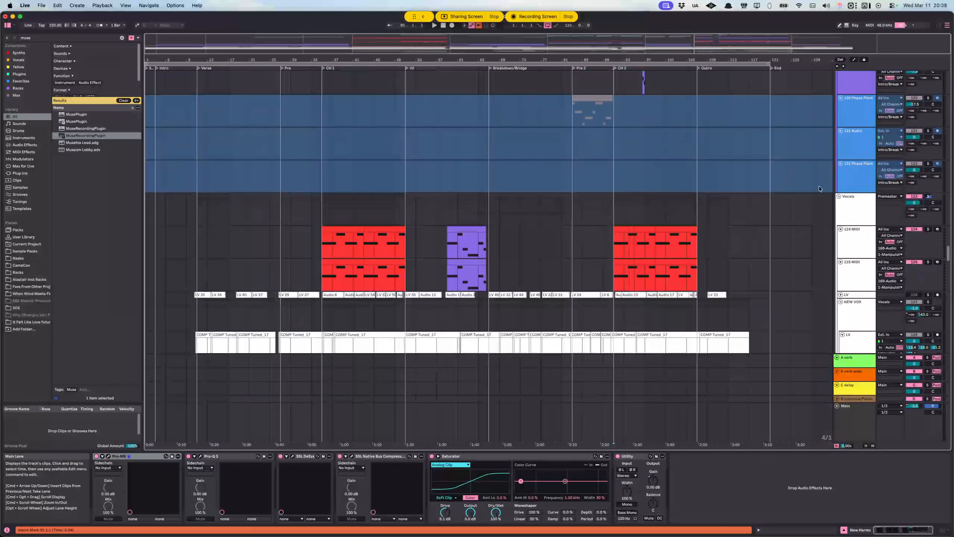
pyautogui.click(859, 213)
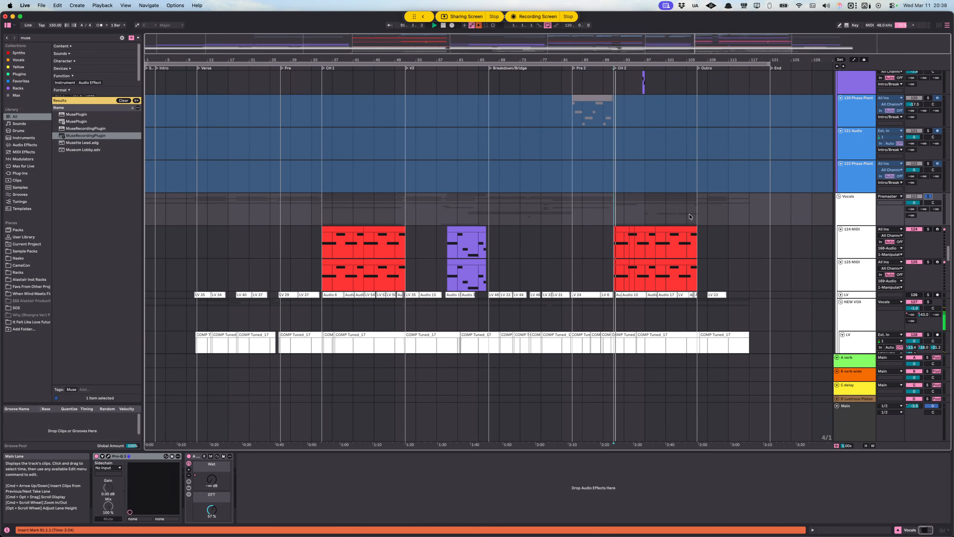
pyautogui.scroll(6, 689, 215)
pyautogui.hscroll(3, 520, 227)
pyautogui.scroll(-2, 514, 222)
pyautogui.scroll(-4, 515, 222)
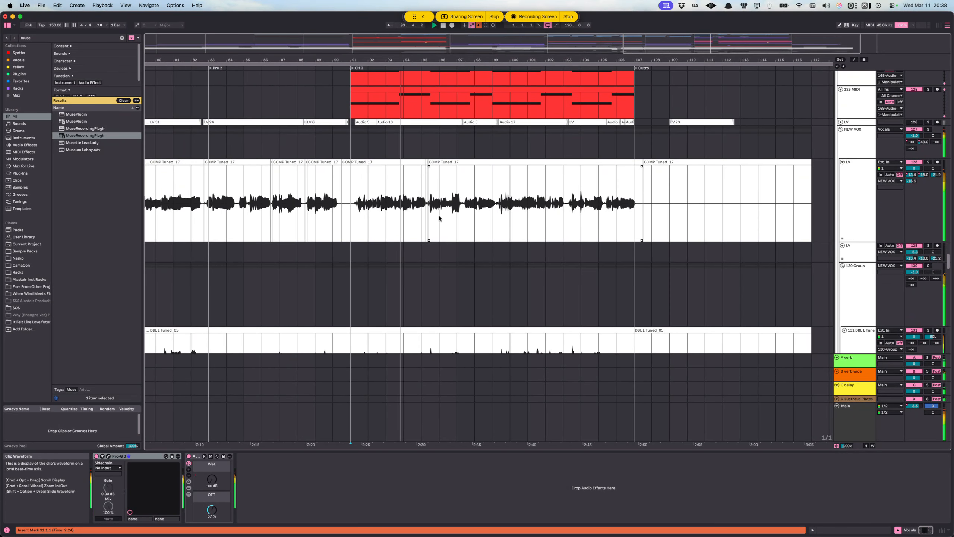
pyautogui.scroll(-1, 455, 195)
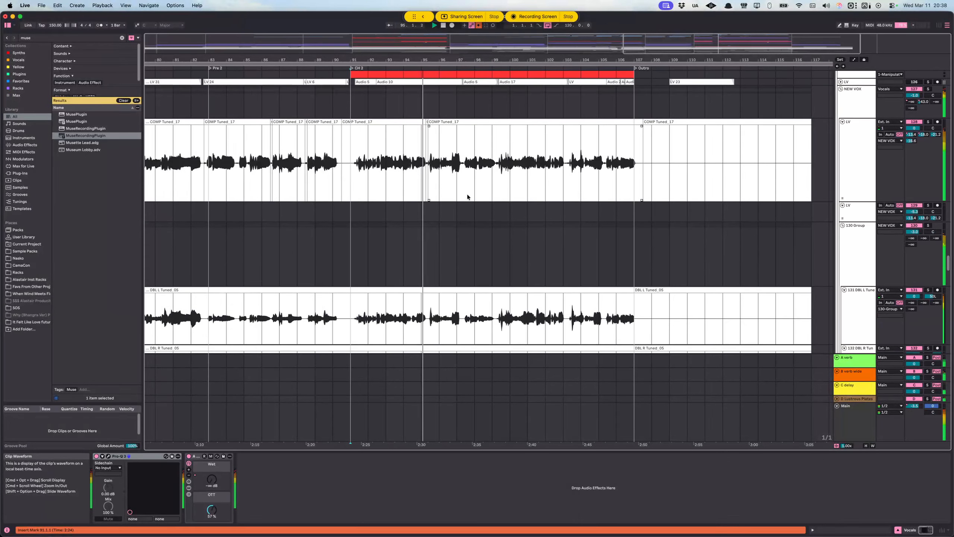
pyautogui.scroll(3, 752, 150)
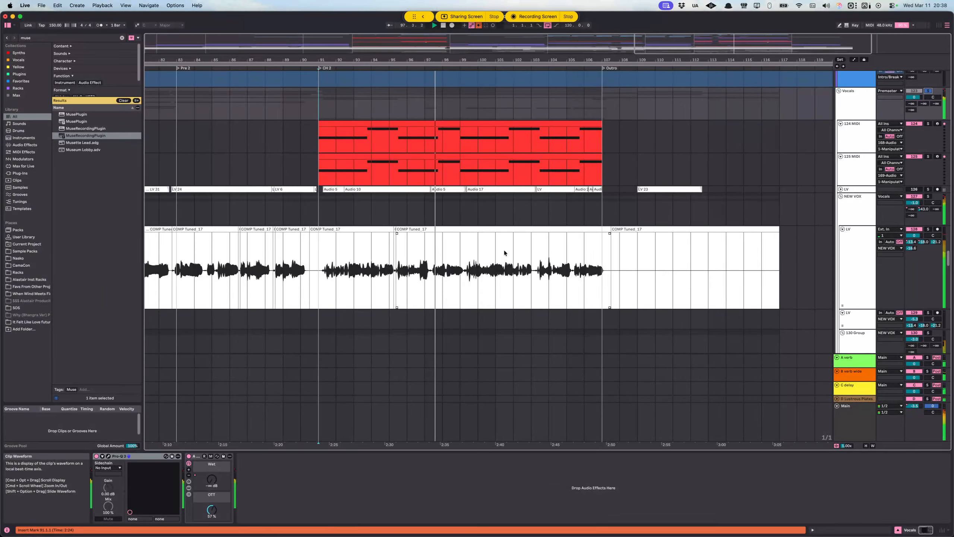
# Step: Locate the Octave track's short audio clip at bar 97, solo the track and play it from there
pyautogui.press('space')
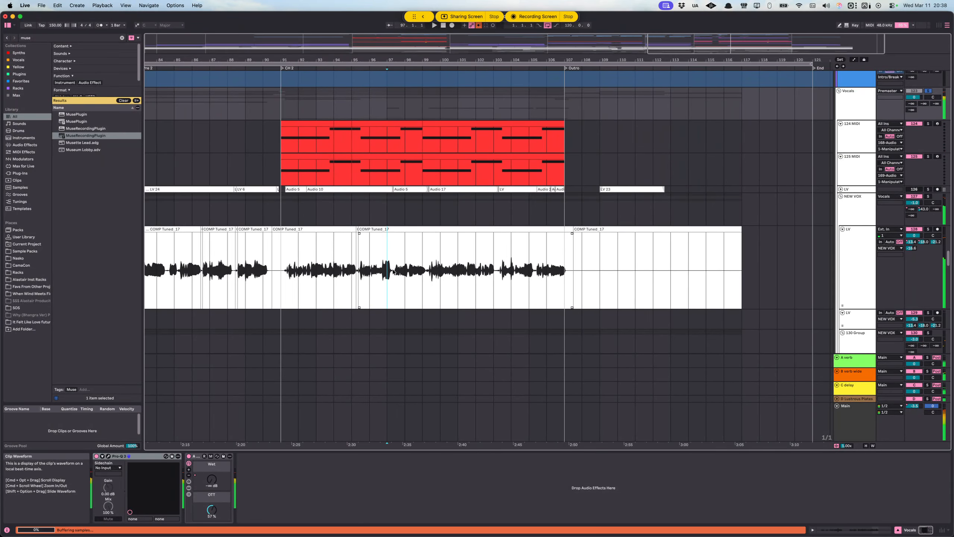
pyautogui.click(388, 277)
pyautogui.scroll(2, 388, 288)
pyautogui.scroll(-5, 387, 288)
pyautogui.scroll(4, 388, 260)
pyautogui.scroll(-8, 387, 231)
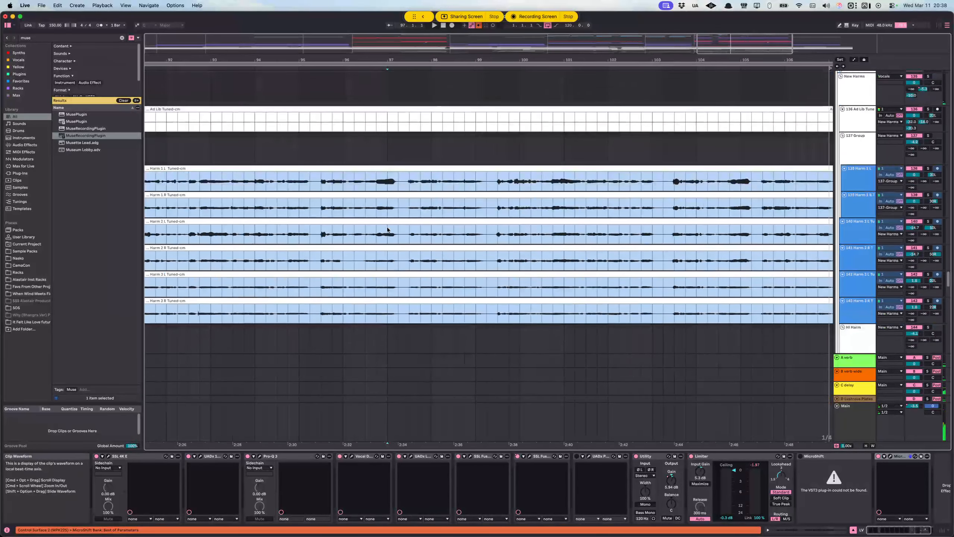
pyautogui.scroll(-15, 388, 229)
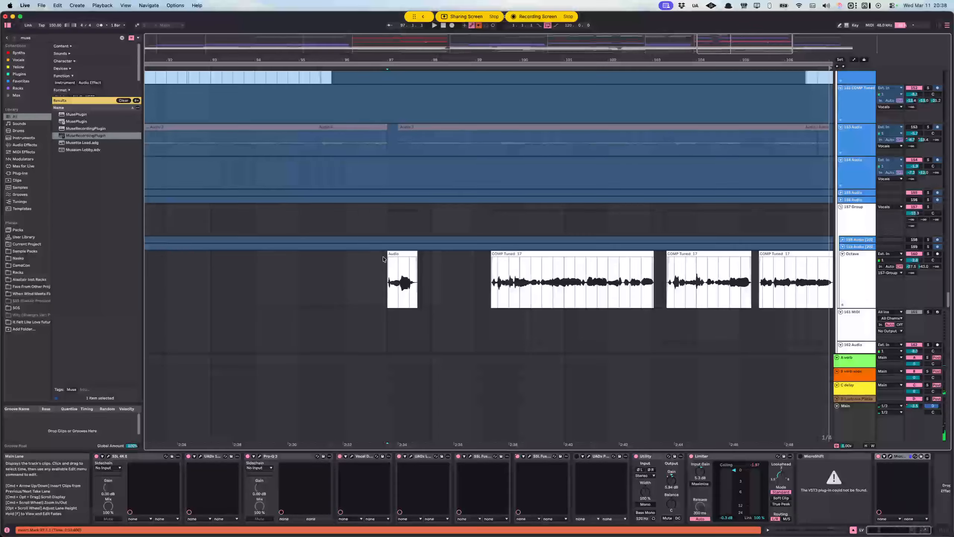
pyautogui.click(386, 260)
pyautogui.press('space')
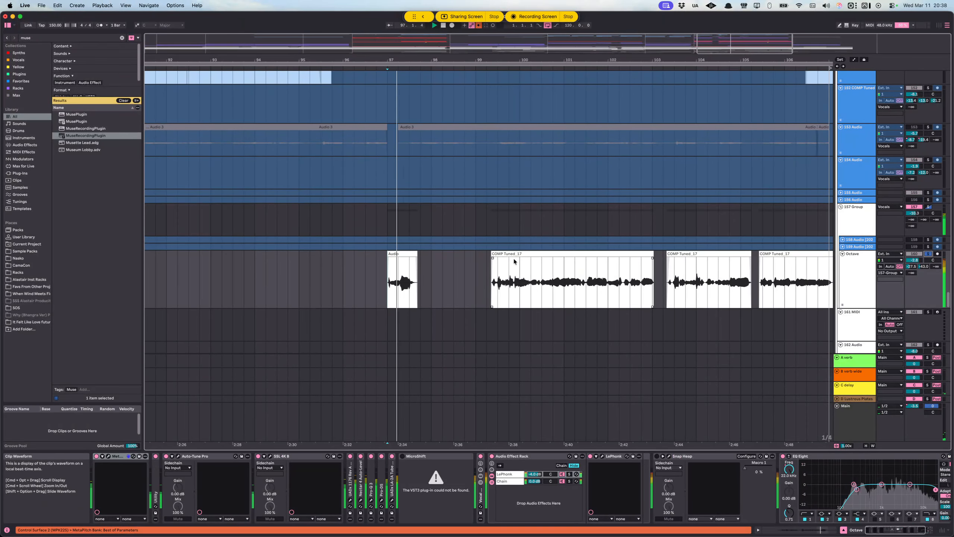
# Step: Play the soloed Octave track from 99.2.2 at its first COMP Tuned_17 clip
pyautogui.scroll(-3, 411, 270)
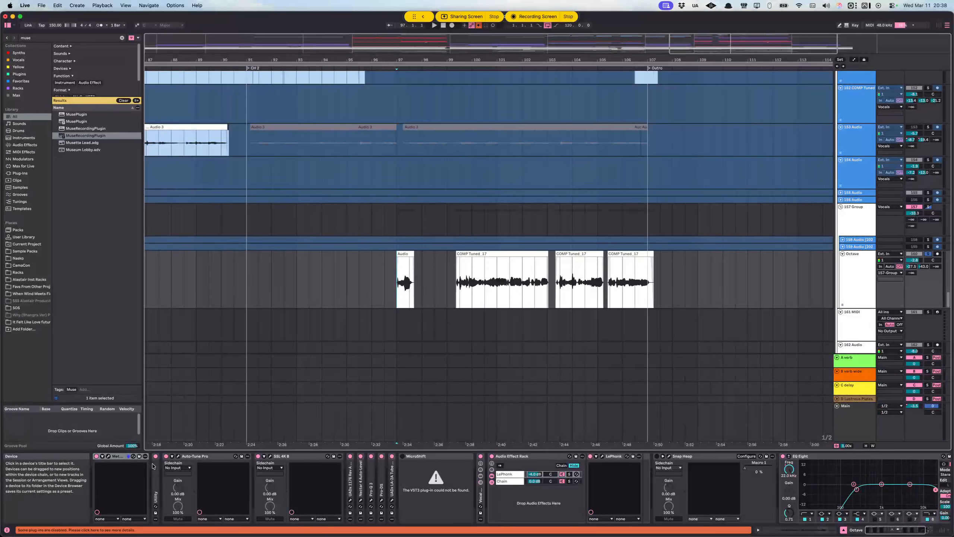
pyautogui.press('space')
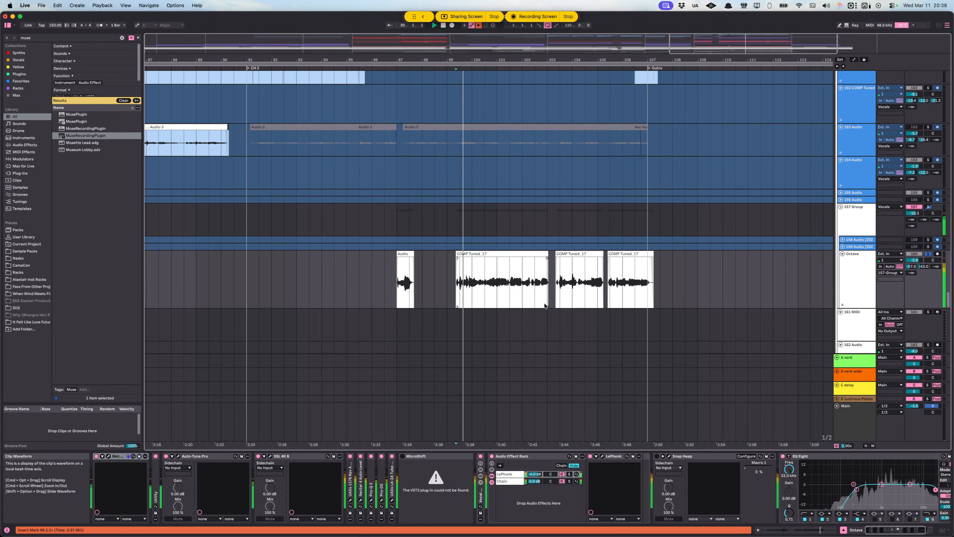
pyautogui.scroll(-3, 470, 292)
pyautogui.scroll(-2, 469, 292)
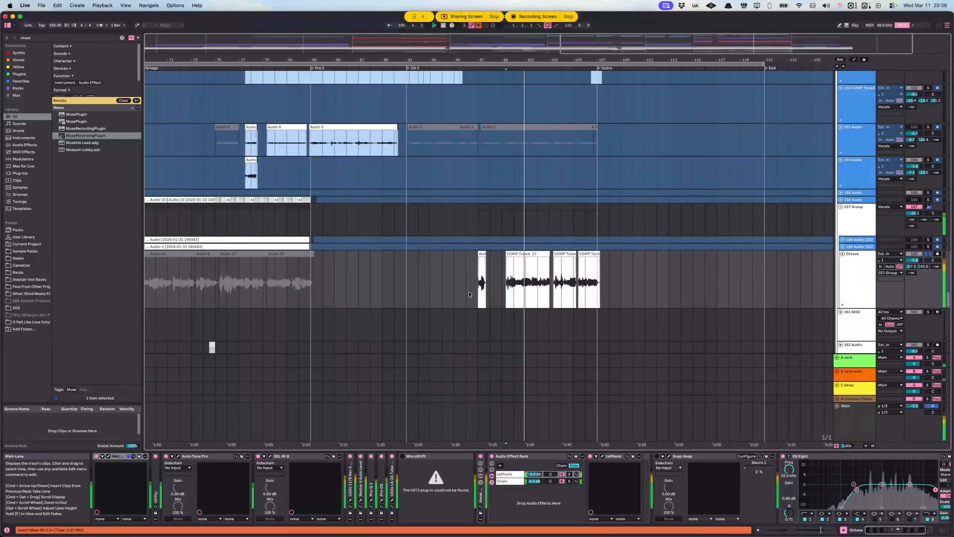
# Step: Place the insert marker at 74.1.1 before the short breakdown clip below the Octave track, solo its track and play it
pyautogui.hscroll(-5, 488, 290)
pyautogui.scroll(-1, 488, 289)
pyautogui.scroll(-3, 452, 290)
pyautogui.click(590, 213)
pyautogui.click(373, 301)
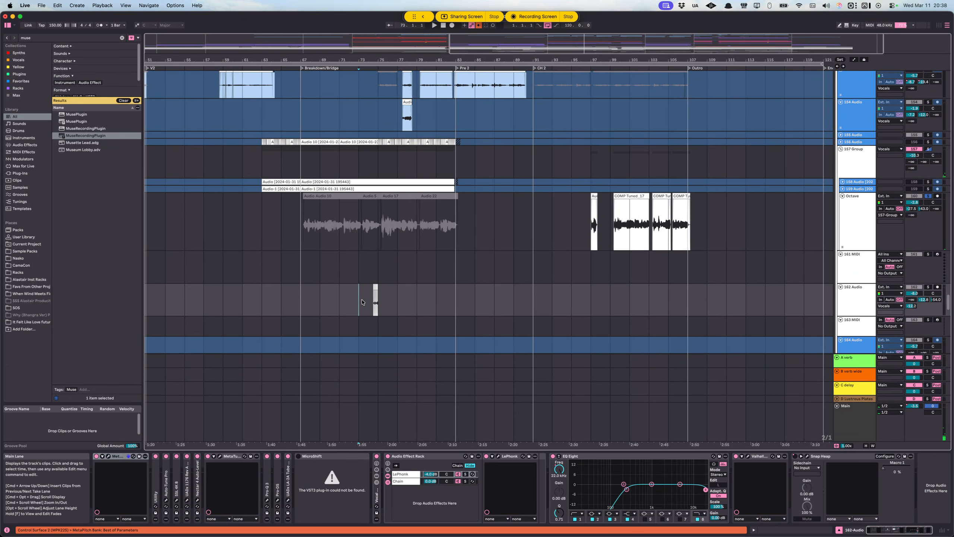
pyautogui.scroll(2, 366, 292)
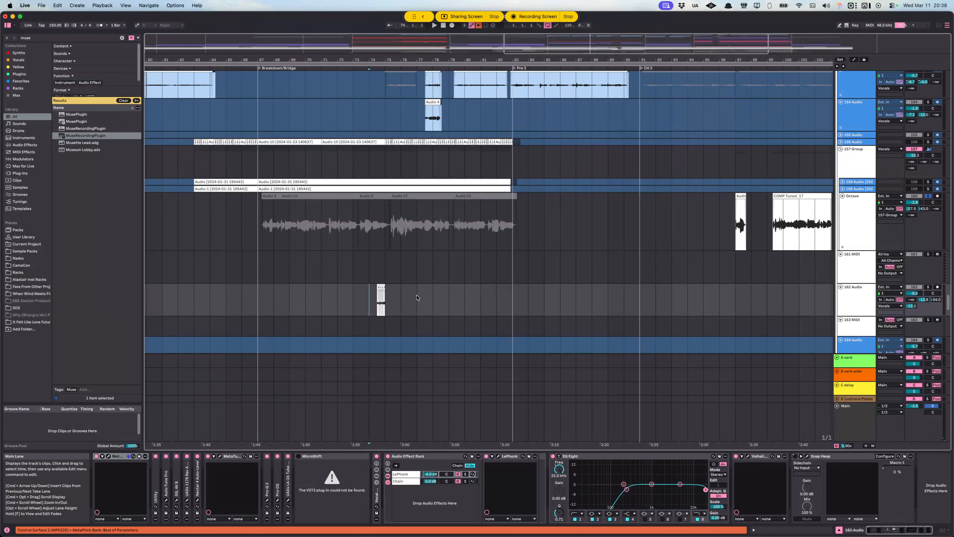
pyautogui.press('s')
pyautogui.press('space')
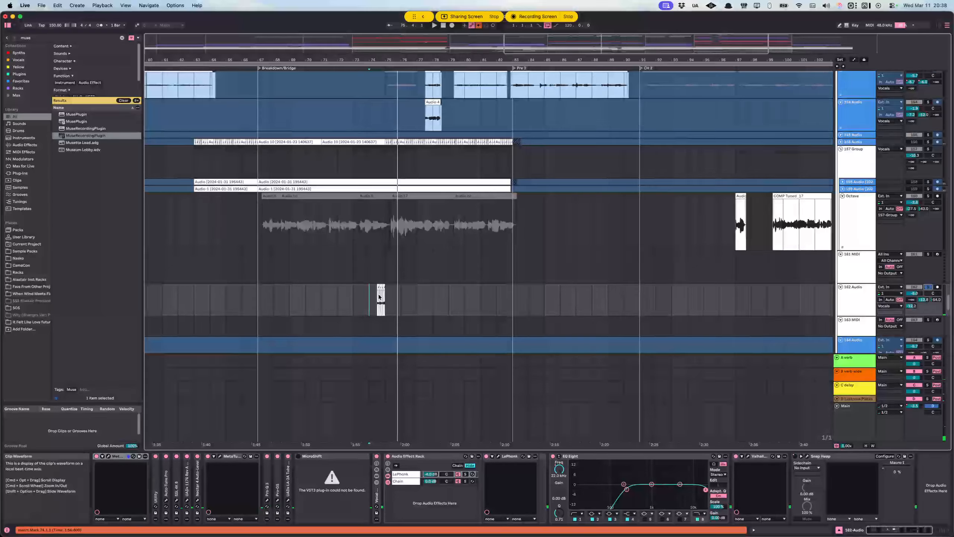
# Step: Select the upper VOCO track at bar 41 in CH 1 and inspect its vocoder device chain and clips
pyautogui.scroll(-5, 379, 294)
pyautogui.scroll(-5, 372, 295)
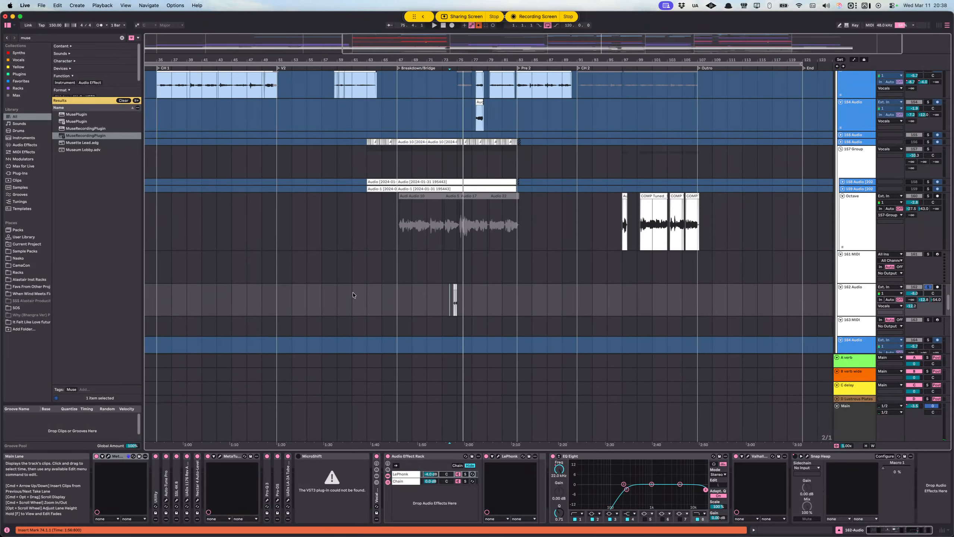
pyautogui.scroll(-5, 357, 301)
pyautogui.scroll(-5, 365, 291)
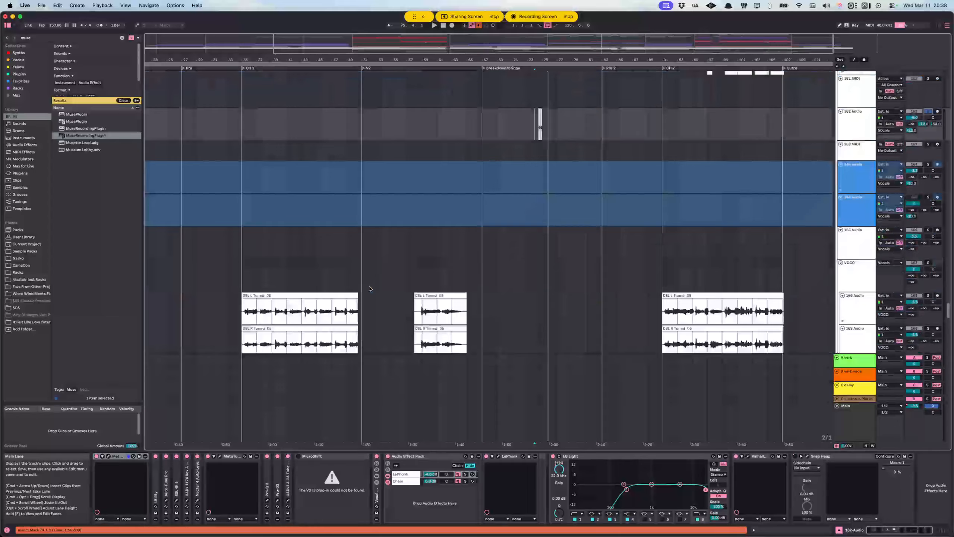
pyautogui.click(292, 214)
pyautogui.hscroll(-5, 263, 231)
pyautogui.hscroll(-3, 256, 234)
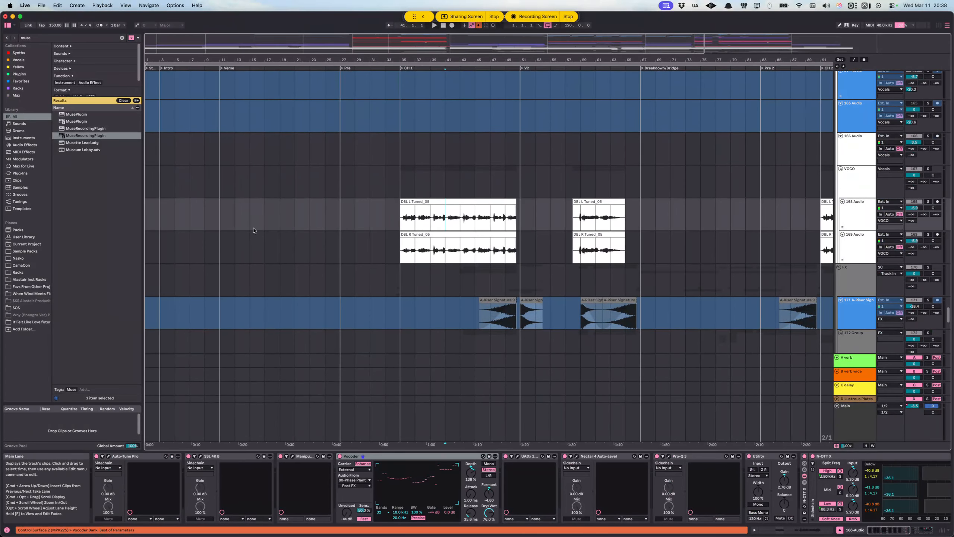
# Step: Solo the second LV track under NEW VOX and play its short Verse clip from around bar 17
pyautogui.scroll(3, 248, 230)
pyautogui.scroll(10, 286, 241)
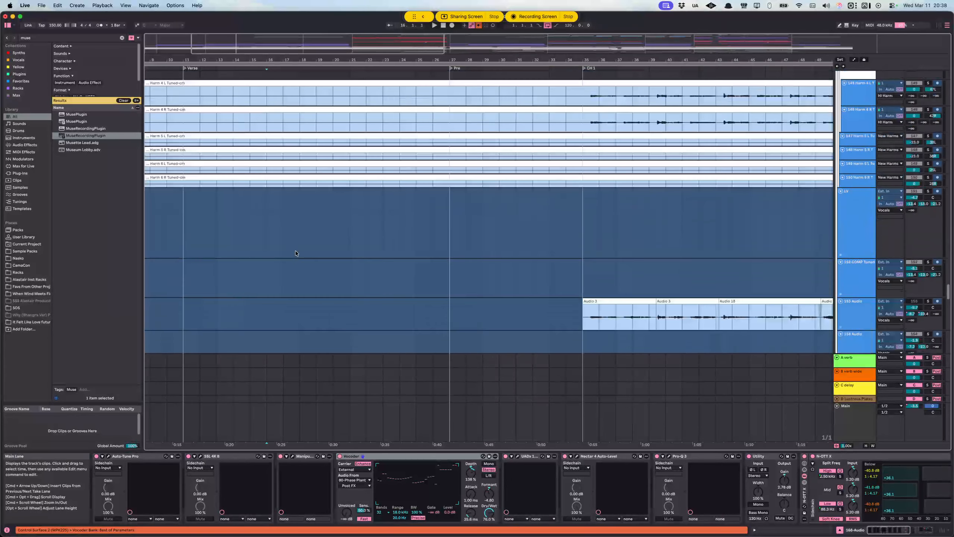
pyautogui.scroll(10, 299, 248)
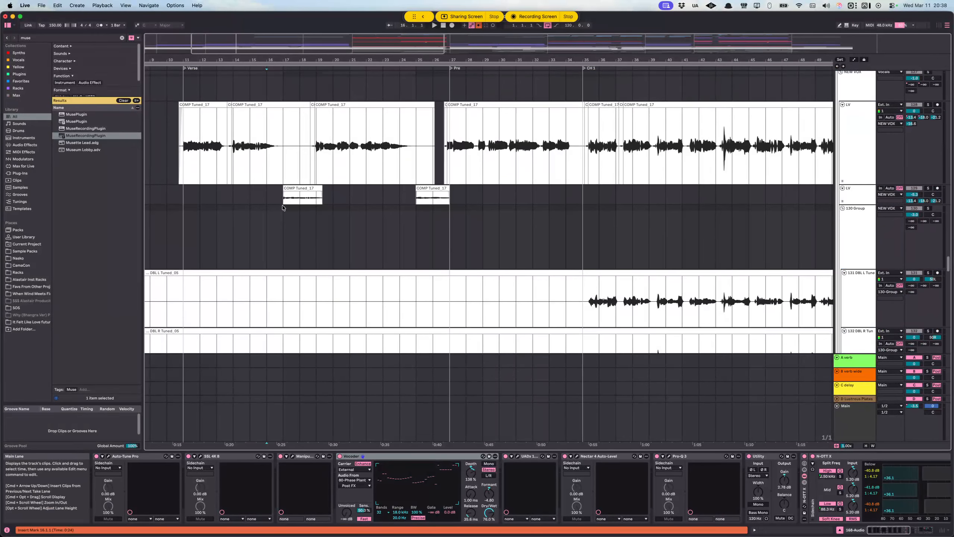
pyautogui.click(732, 198)
pyautogui.press('space')
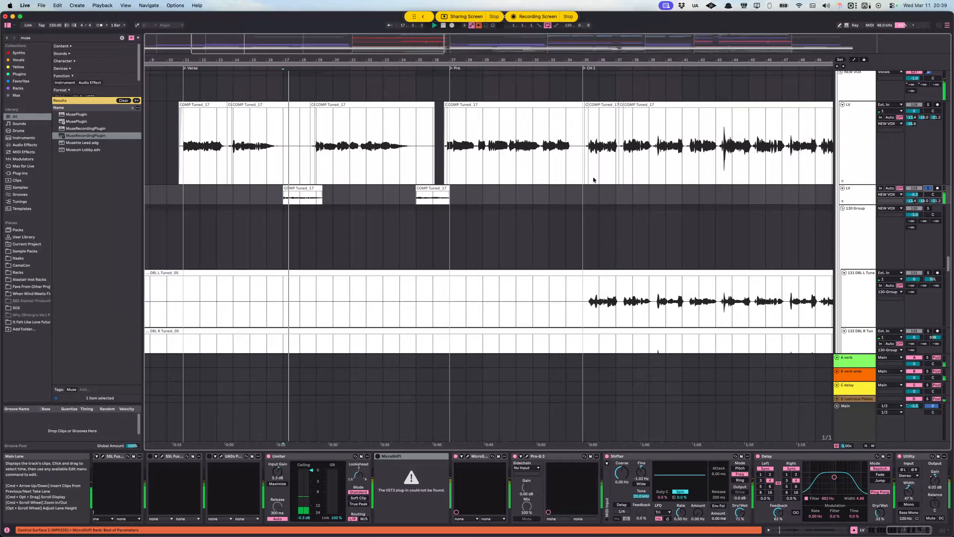
pyautogui.scroll(6, 851, 180)
pyautogui.scroll(-3, 934, 95)
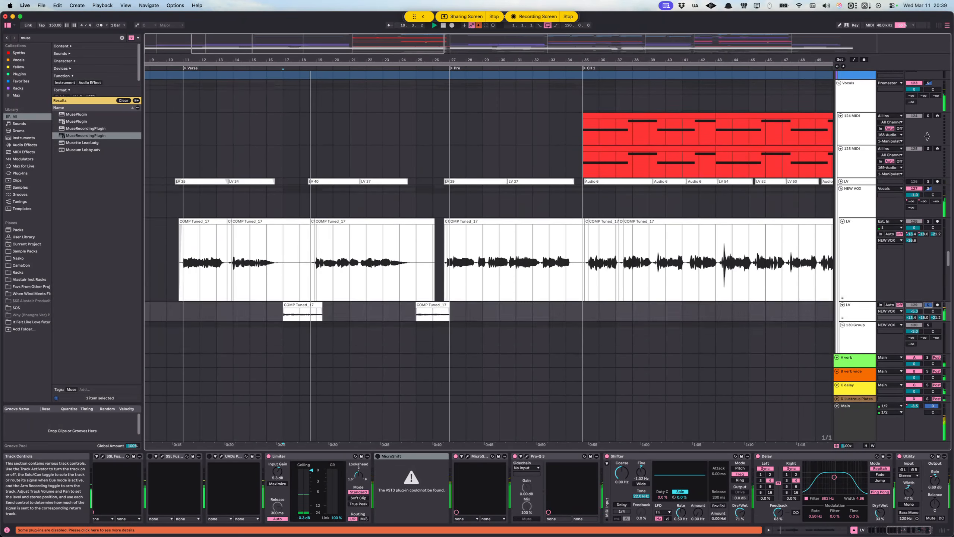
# Step: Solo the whole Vocals group and play it from 14.1.1 in the Verse
pyautogui.press('space')
pyautogui.click(279, 256)
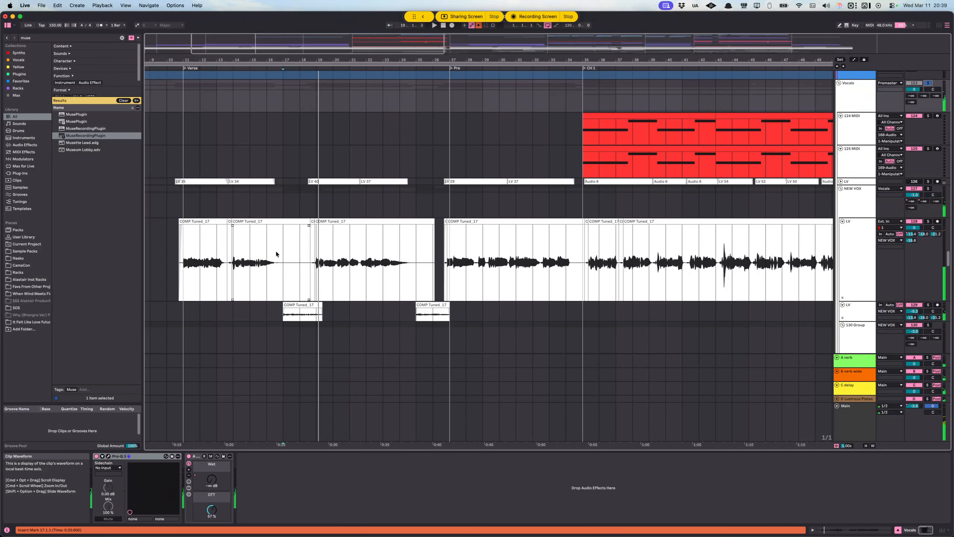
pyautogui.click(911, 86)
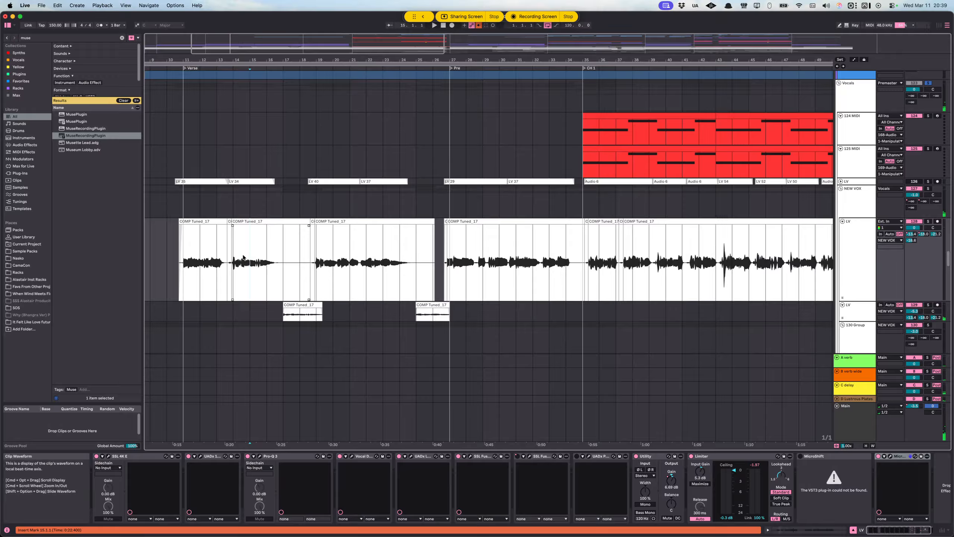
pyautogui.press('space')
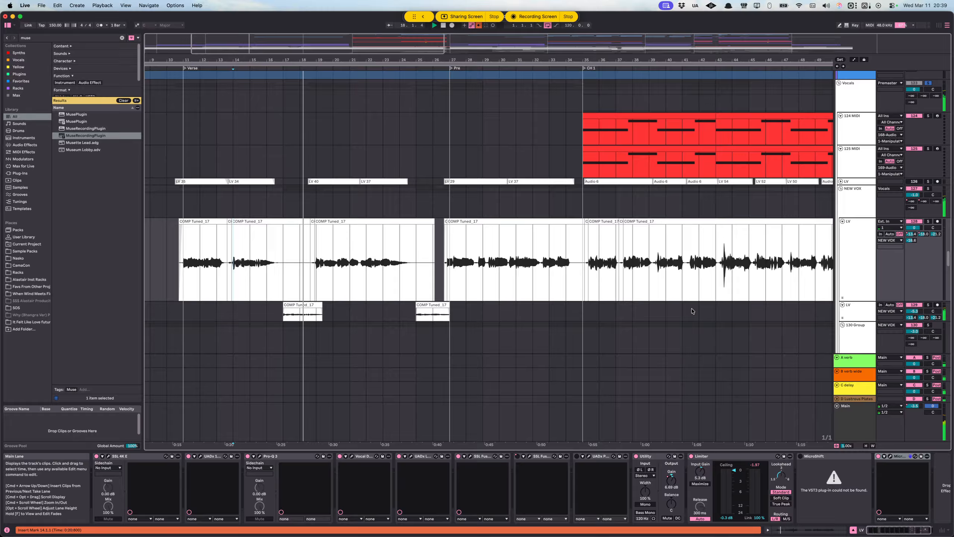
# Step: Solo the second LV track under NEW VOX and play its short Verse clip from 17.1.1
pyautogui.scroll(-3, 281, 278)
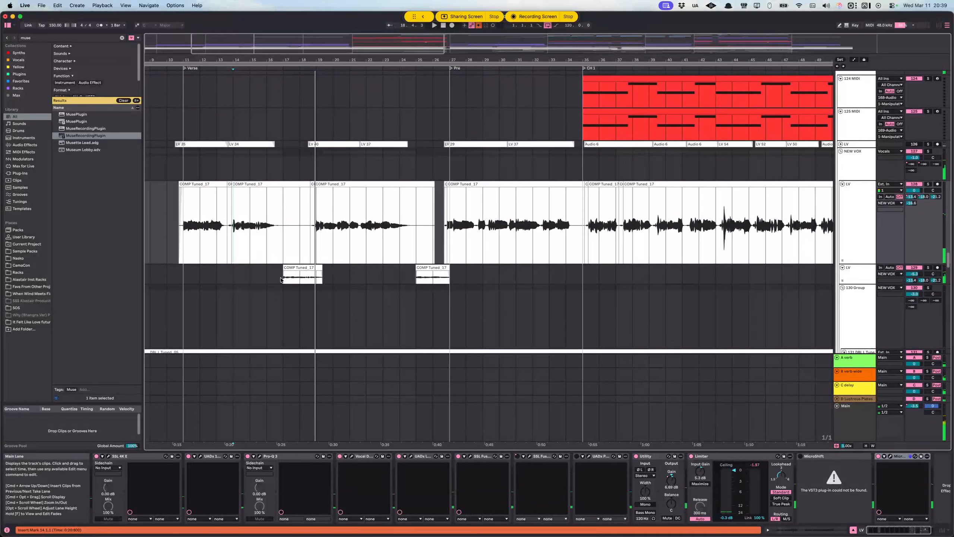
pyautogui.scroll(3, 282, 279)
pyautogui.moveTo(191, 228); pyautogui.dragTo(282, 237)
pyautogui.click(278, 281)
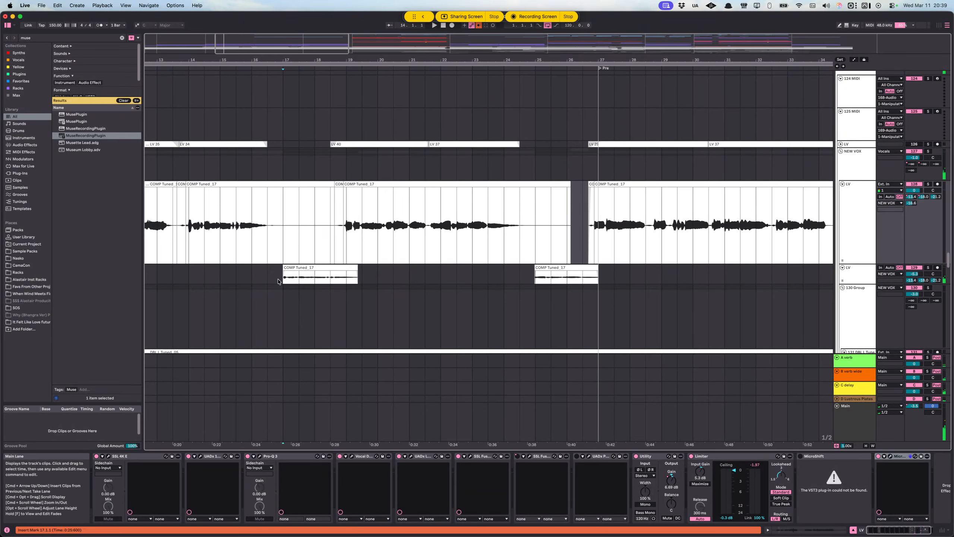
pyautogui.click(293, 278)
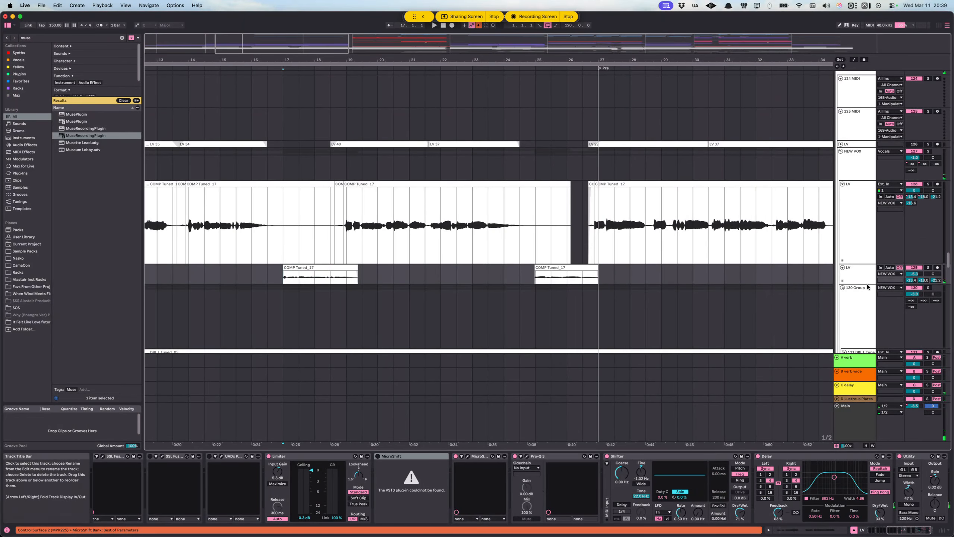
pyautogui.click(928, 269)
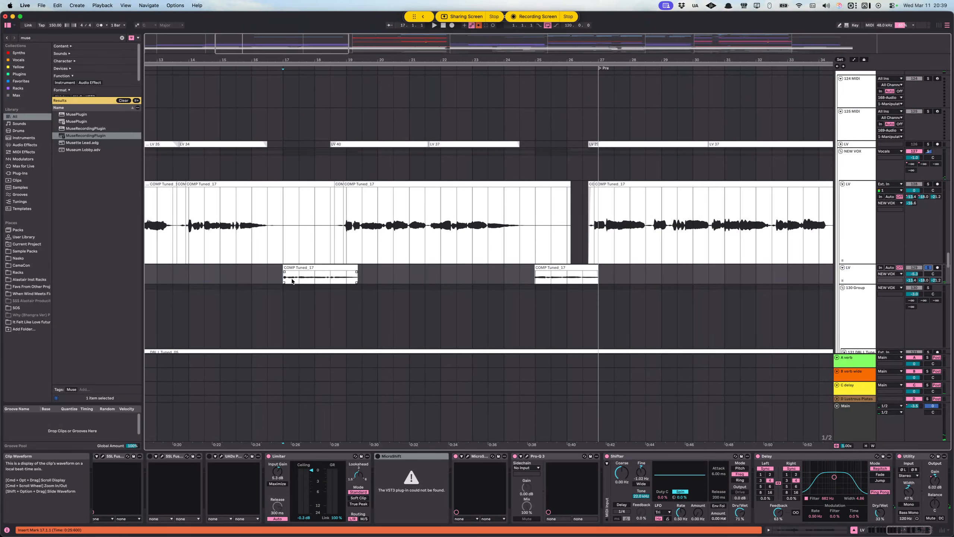
pyautogui.press('space')
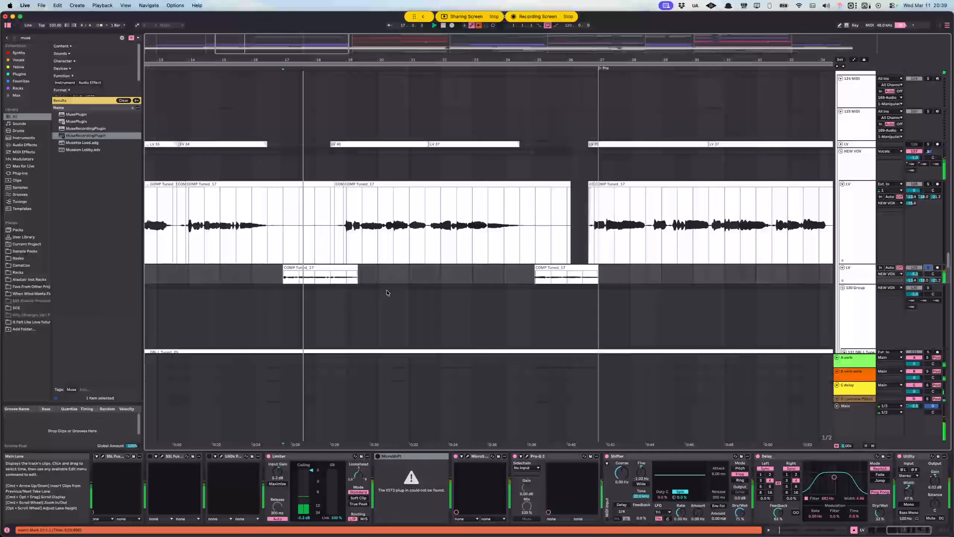
pyautogui.press('space')
# Step: Inspect the end of the second LV track's device chain and select its Delay device
pyautogui.scroll(-1, 521, 373)
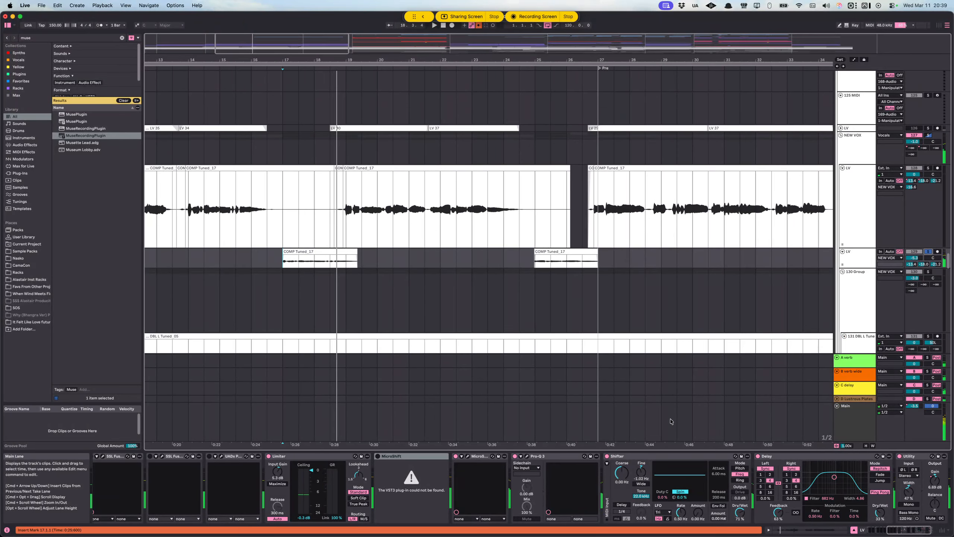
pyautogui.hscroll(2, 749, 463)
pyautogui.click(751, 457)
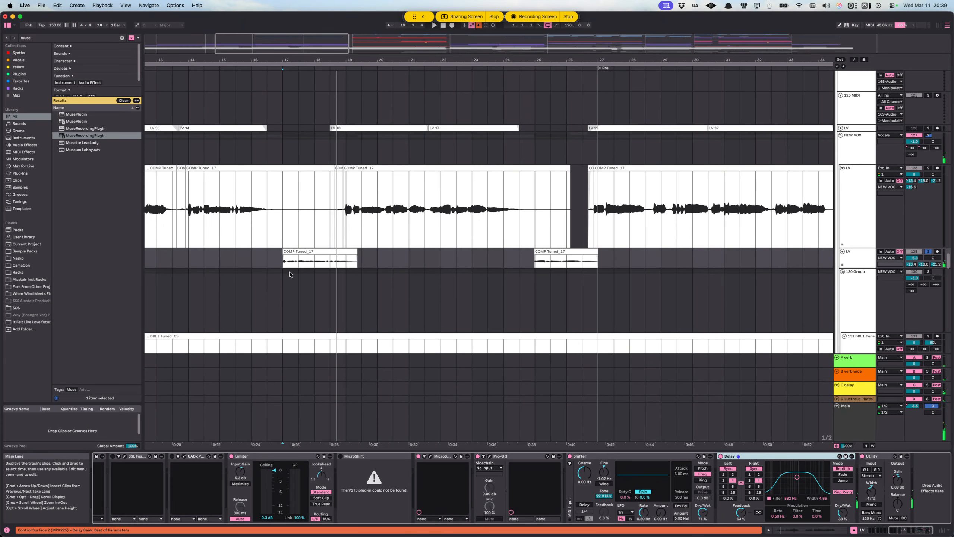
# Step: Return to the main LV track and place the insert marker at 11.1.1 at the start of the Verse
pyautogui.click(280, 255)
pyautogui.click(190, 245)
pyautogui.hscroll(-2, 389, 290)
pyautogui.scroll(-5, 329, 207)
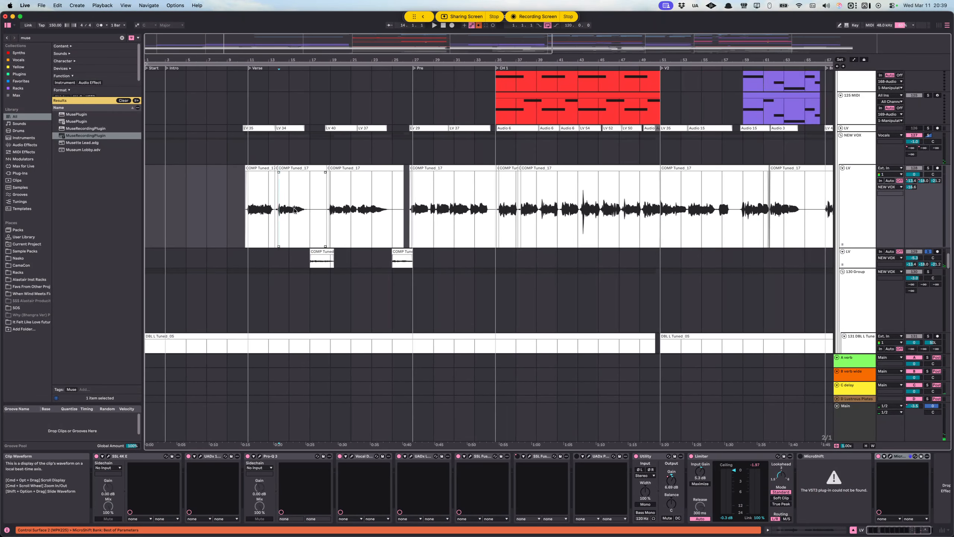
pyautogui.click(254, 214)
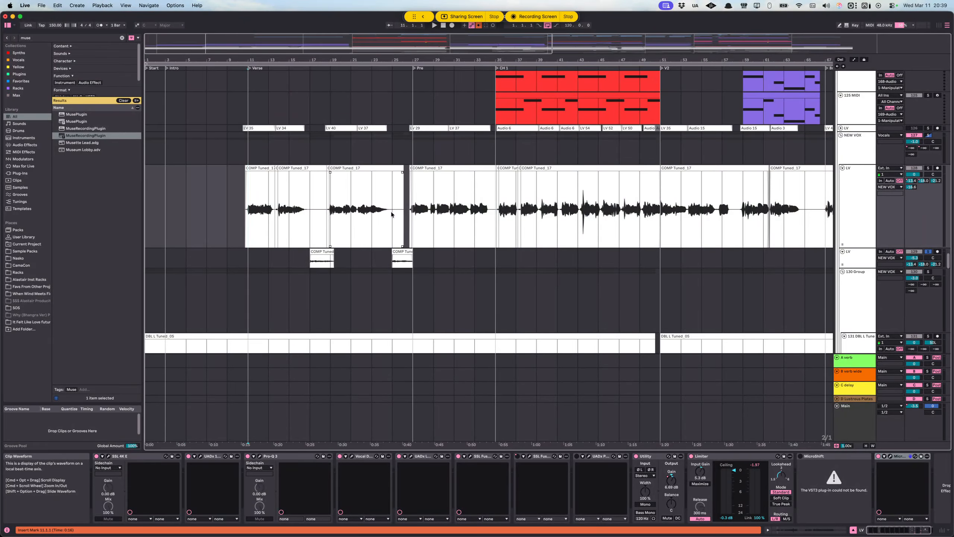
# Step: Highlight the main LV clips from the Verse into CH 1, extend the selection to the second LV track, and clear it
pyautogui.moveTo(250, 211); pyautogui.dragTo(681, 222)
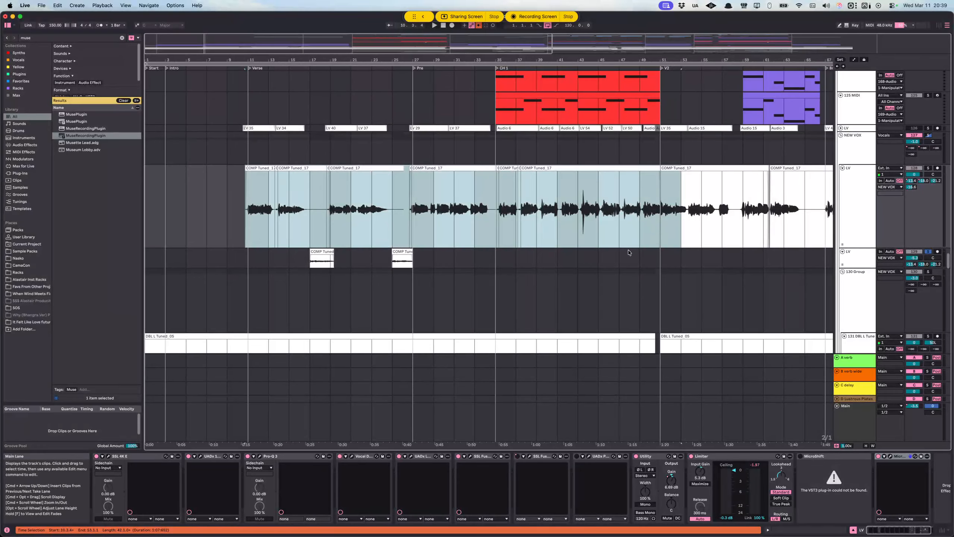
pyautogui.moveTo(247, 225); pyautogui.dragTo(565, 236)
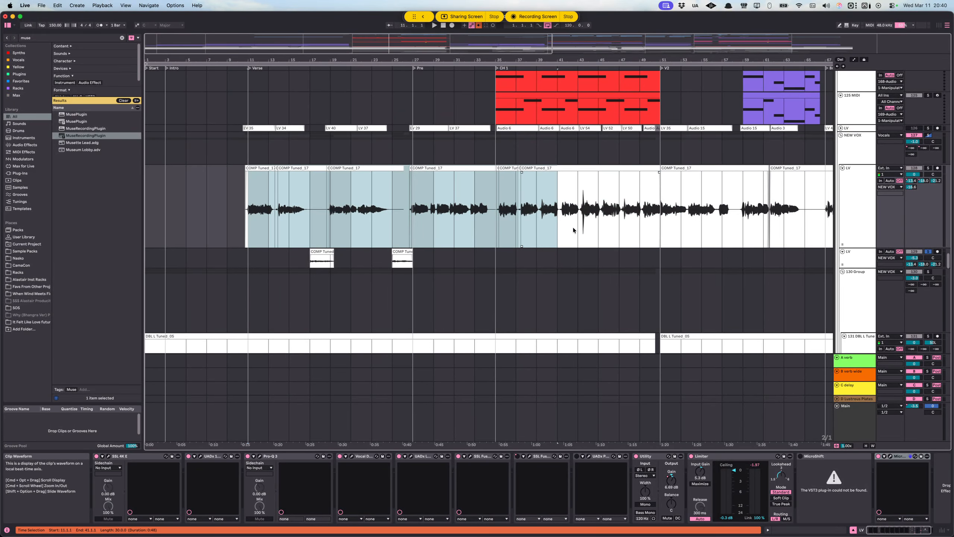
pyautogui.moveTo(244, 210); pyautogui.dragTo(560, 216)
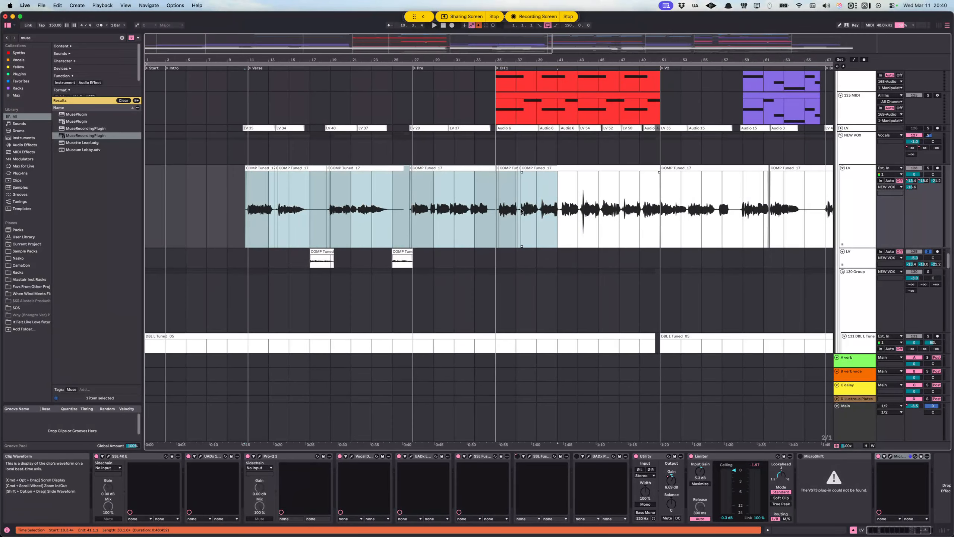
pyautogui.moveTo(229, 215); pyautogui.dragTo(640, 264)
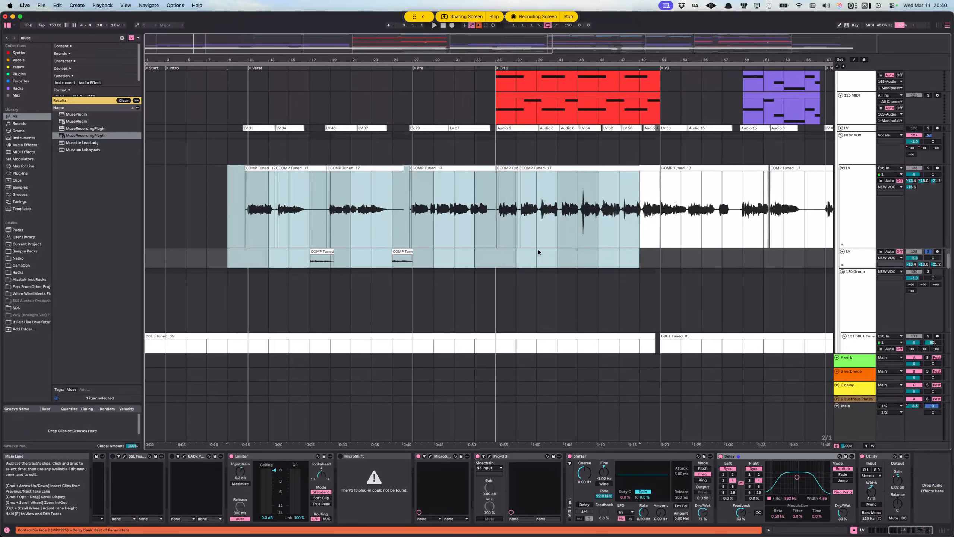
pyautogui.click(253, 218)
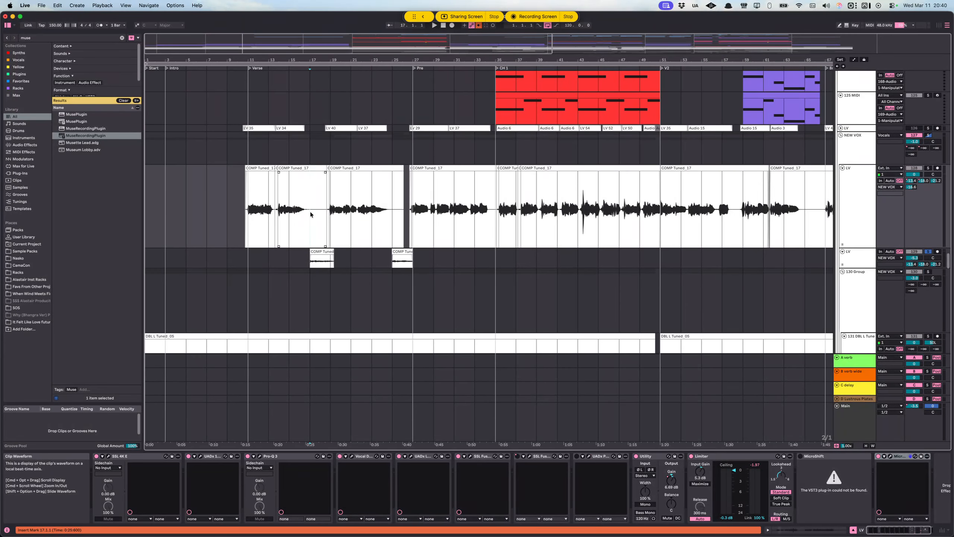
# Step: Compare the end of the main LV phrase near bar 16 with the second LV track's Verse clip, and play that clip from 17.1.1
pyautogui.press('+')
pyautogui.press('+')
pyautogui.press('+')
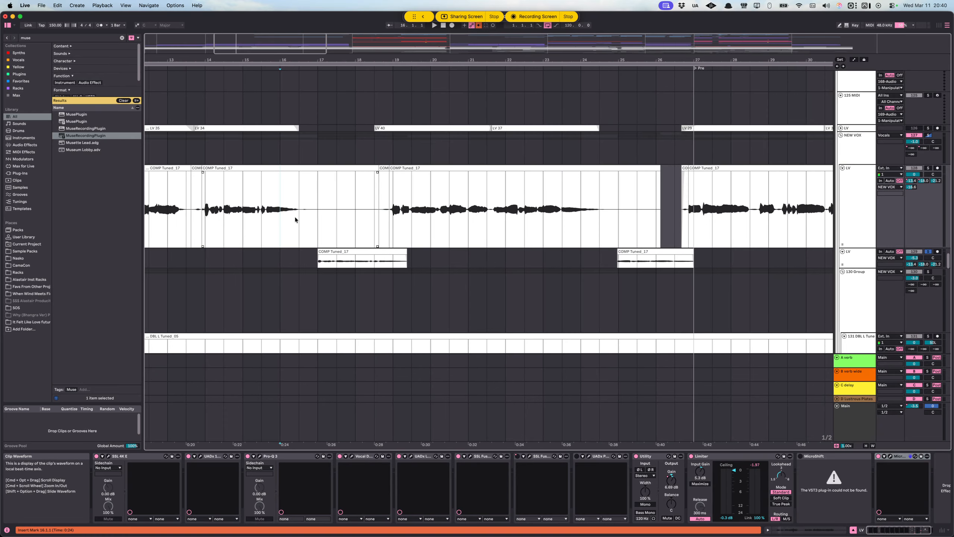
pyautogui.moveTo(265, 212); pyautogui.dragTo(288, 209)
pyautogui.click(264, 212)
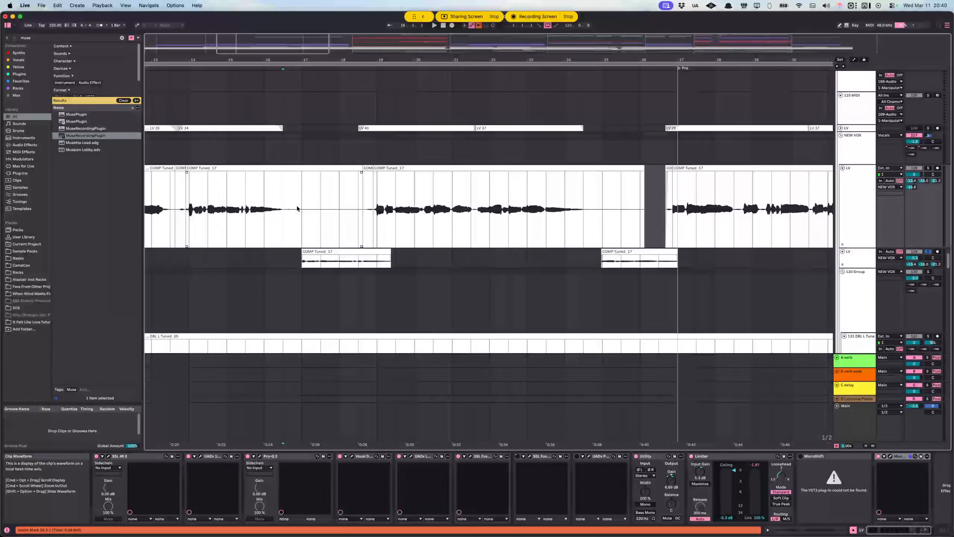
pyautogui.click(283, 261)
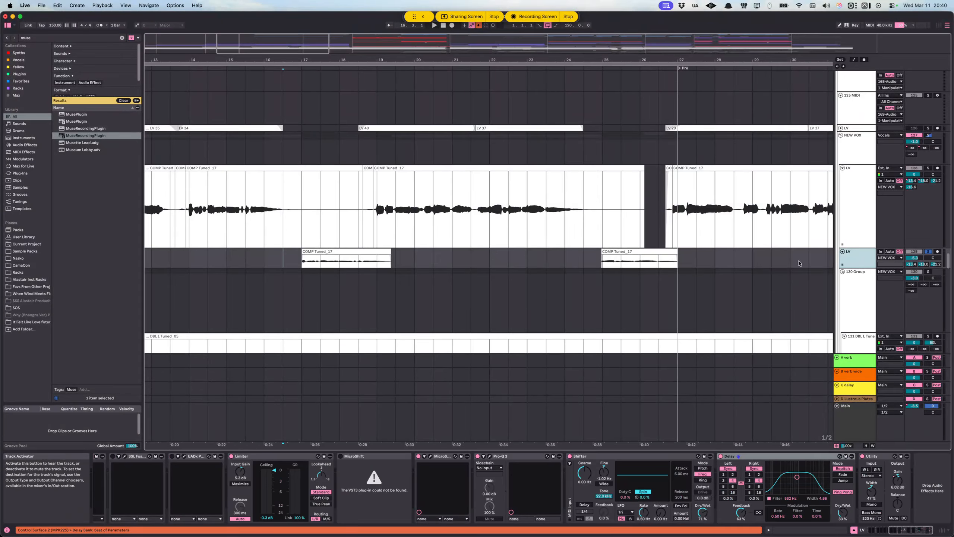
pyautogui.click(311, 264)
pyautogui.press('space')
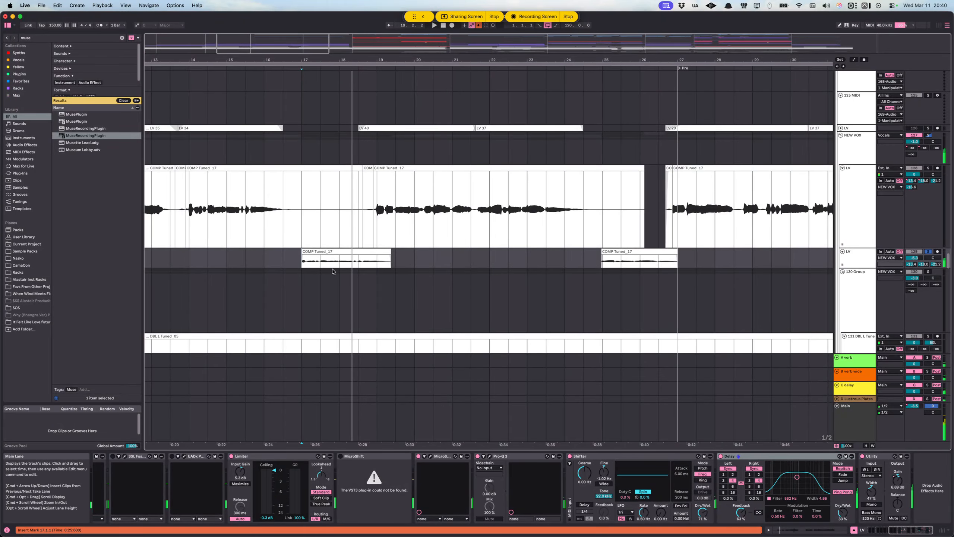
# Step: Go to the DBL L and DBL R tracks and select the DBL L track at the start of CH 1
pyautogui.scroll(-5, 370, 259)
pyautogui.hscroll(3, 432, 244)
pyautogui.hscroll(5, 489, 234)
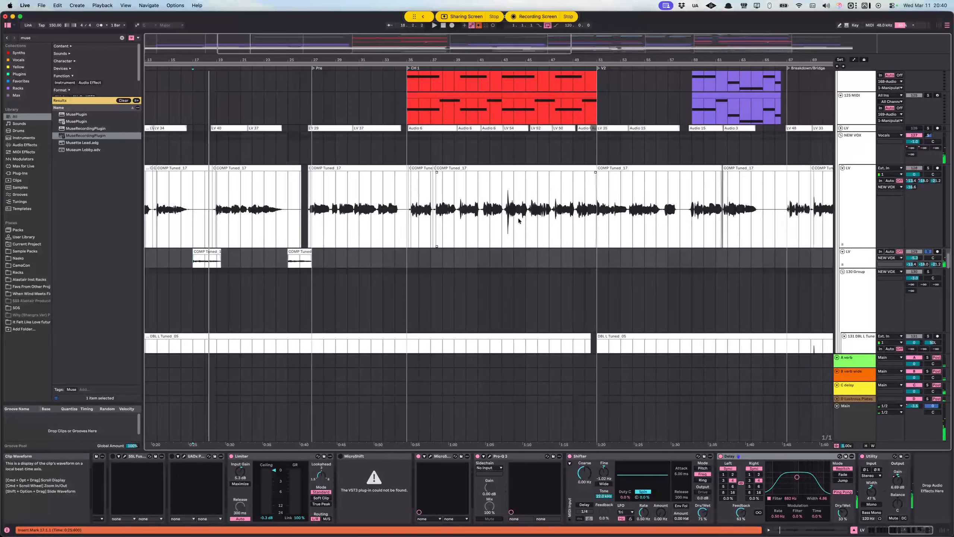
pyautogui.scroll(3, 438, 209)
pyautogui.scroll(-5, 411, 213)
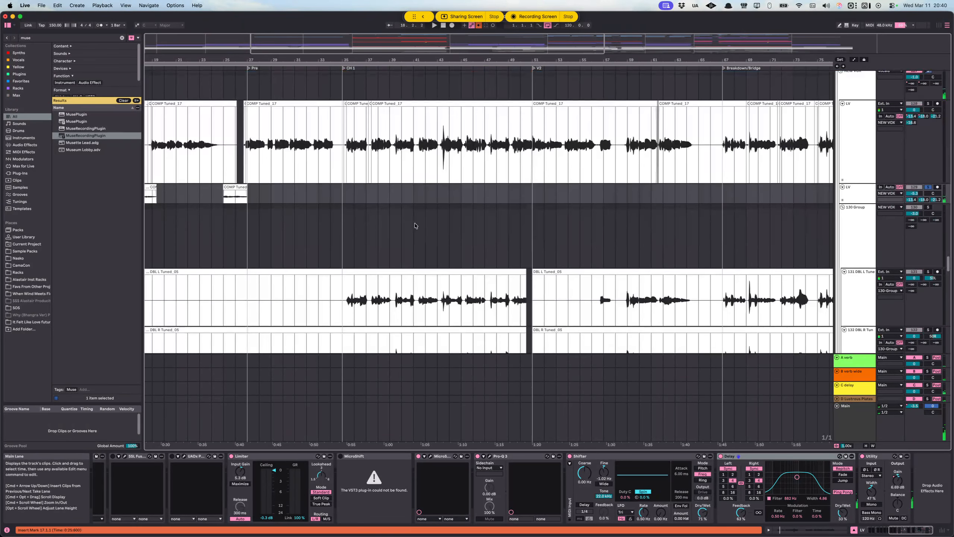
pyautogui.scroll(-2, 370, 273)
pyautogui.click(348, 262)
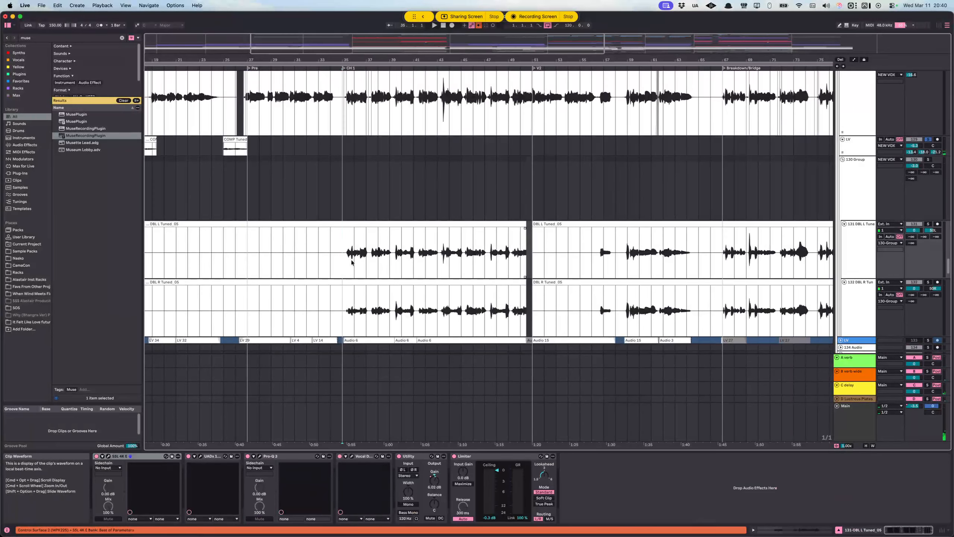
# Step: Locate the Ad Lib track under New Harms, select its clip in V2, and clear the active solo
pyautogui.scroll(-4, 370, 258)
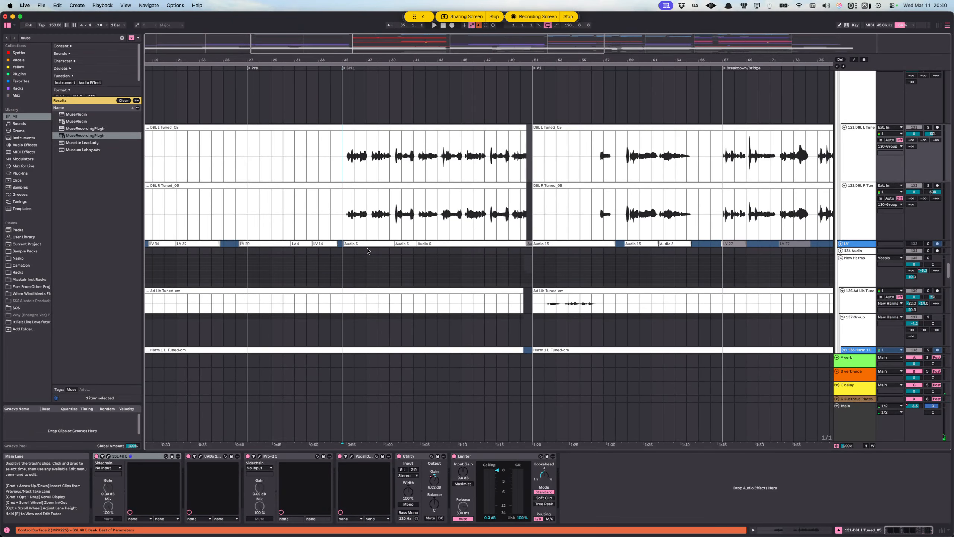
pyautogui.scroll(-3, 368, 251)
pyautogui.scroll(-5, 410, 232)
pyautogui.click(625, 224)
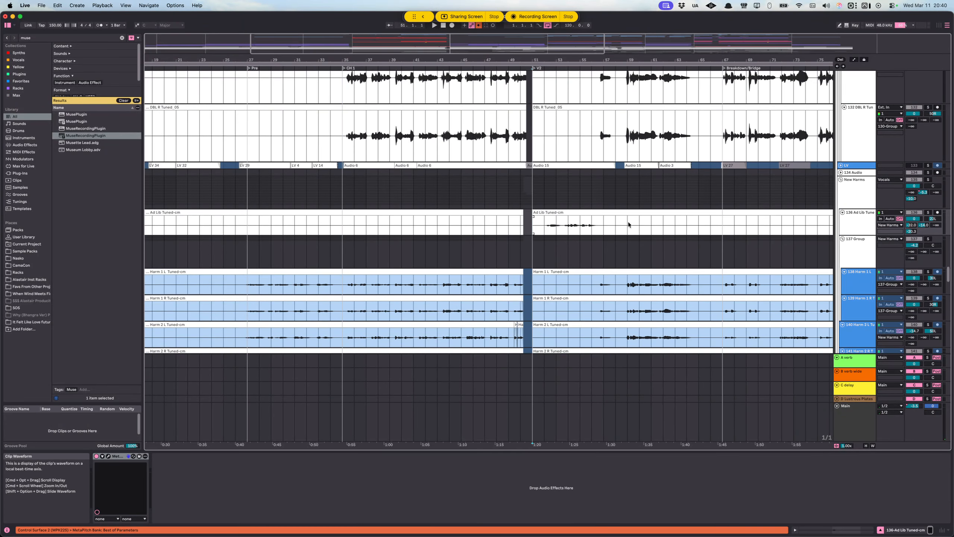
pyautogui.click(927, 168)
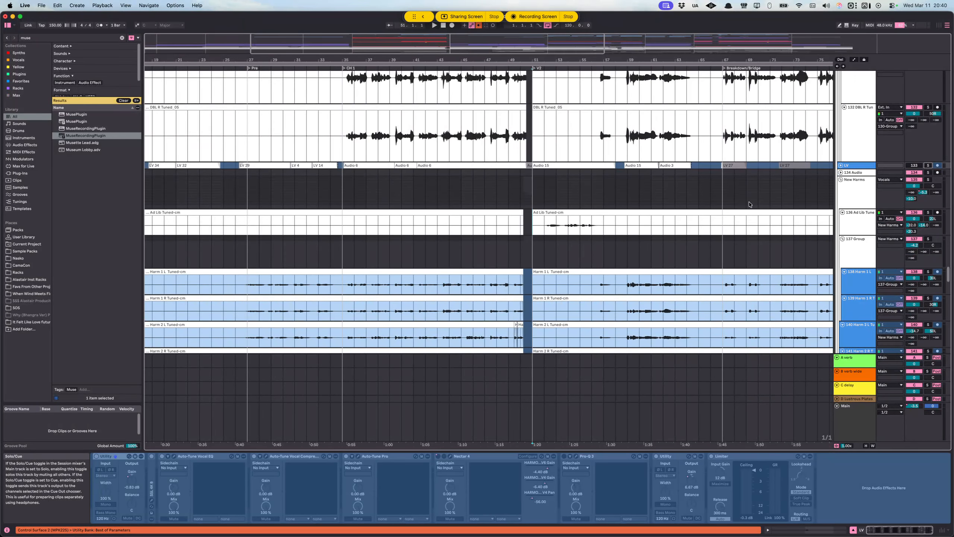
# Step: Solo the Ad Lib track and play its V2 clip from 52.1.1
pyautogui.hscroll(4, 526, 246)
pyautogui.click(503, 227)
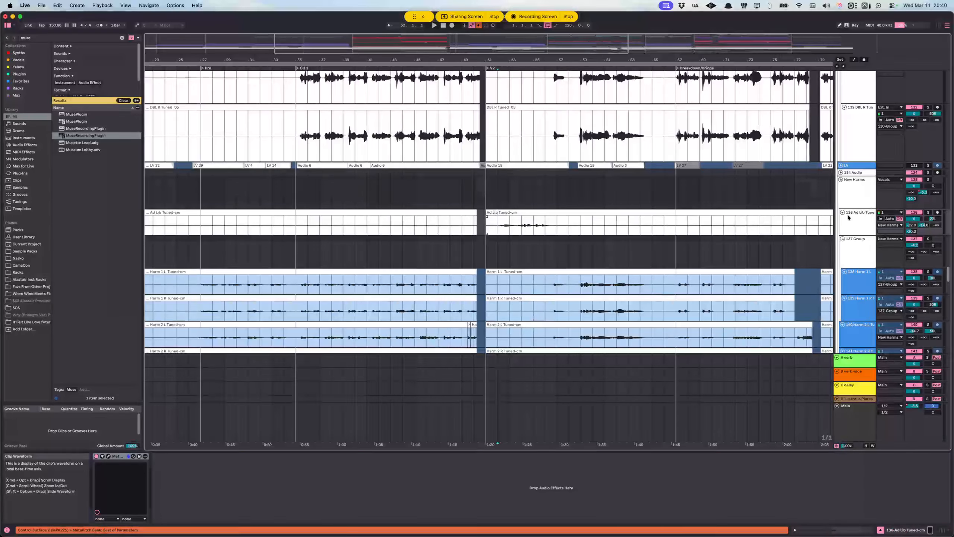
pyautogui.click(928, 213)
pyautogui.press('space')
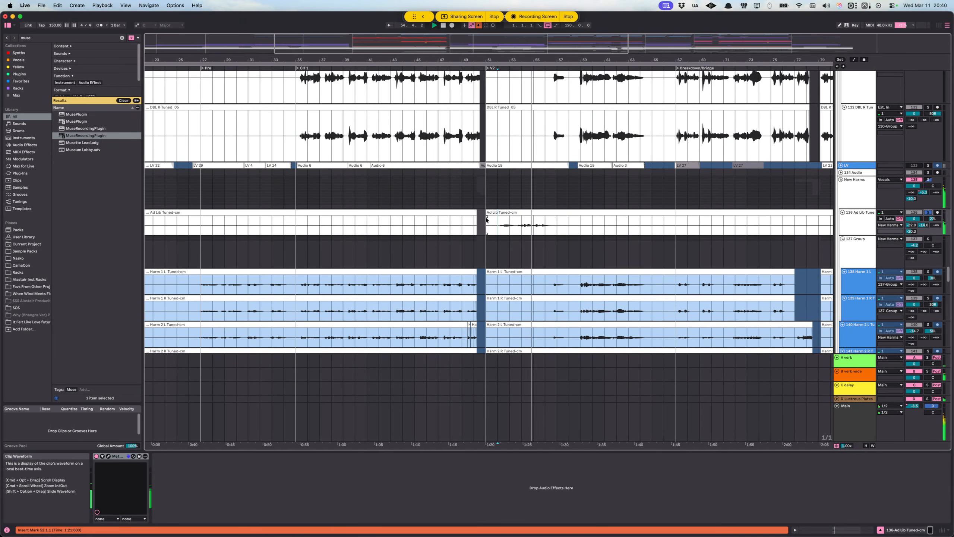
pyautogui.scroll(3, 501, 230)
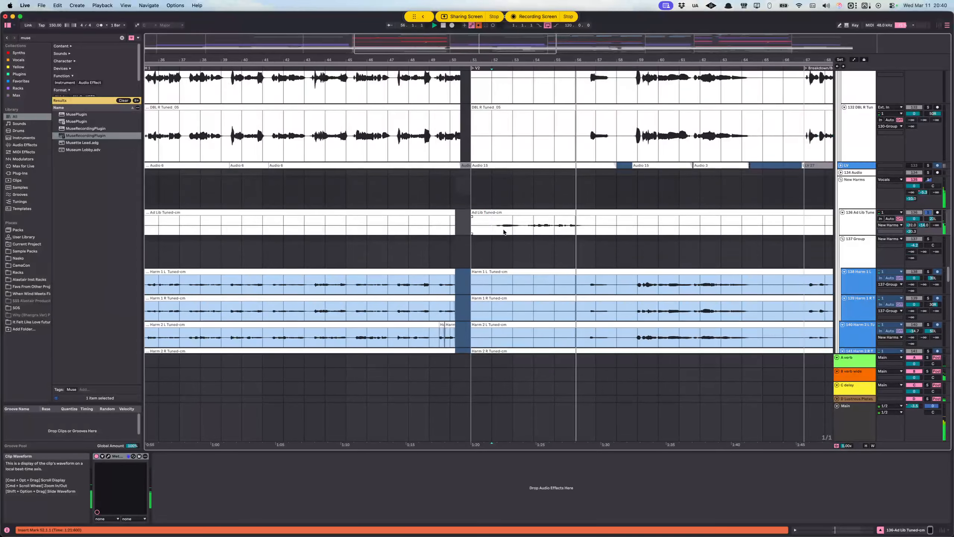
# Step: Examine the lead, double, ad lib and harmony tracks across the sections from the Verse to the Outro
pyautogui.scroll(8, 502, 231)
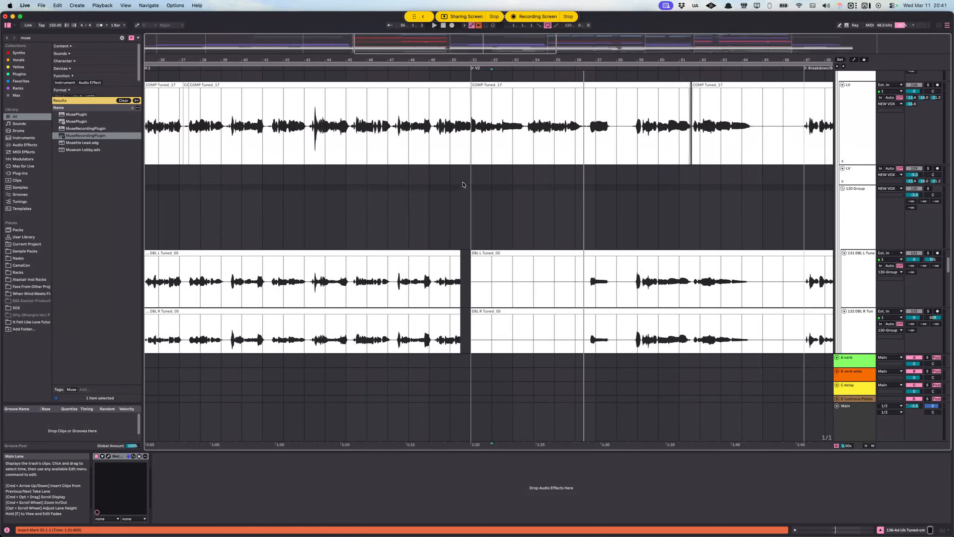
pyautogui.scroll(-5, 497, 199)
pyautogui.scroll(5, 301, 183)
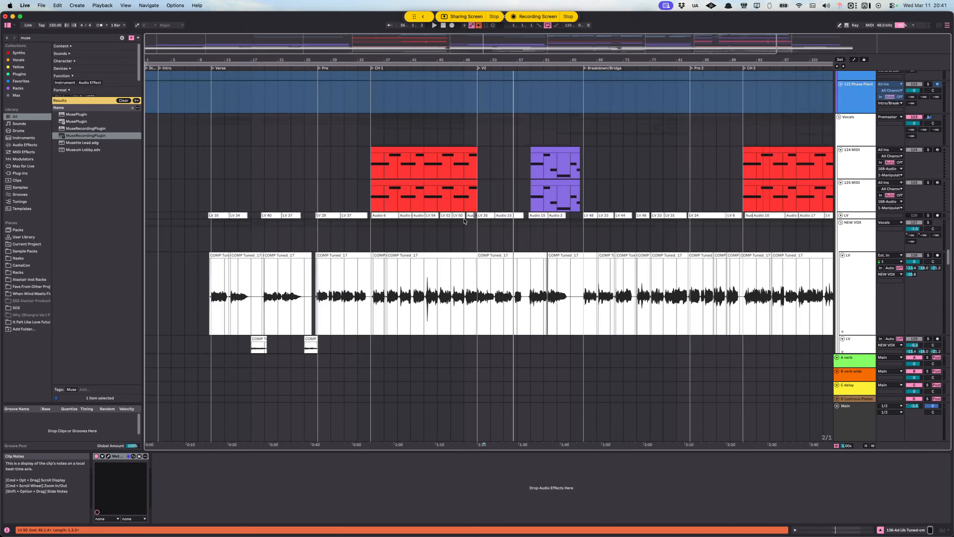
pyautogui.scroll(-5, 773, 224)
pyautogui.scroll(-10, 773, 223)
pyautogui.hscroll(3, 773, 223)
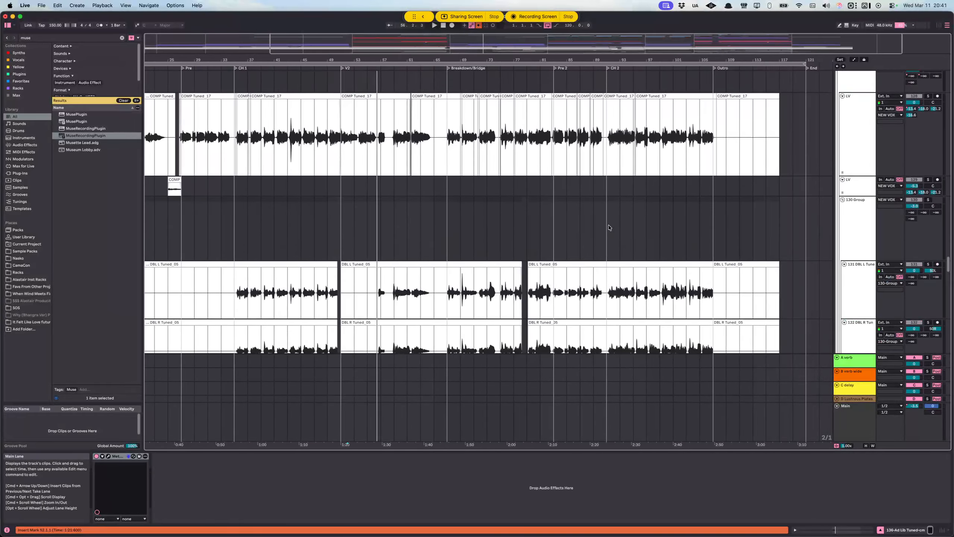
pyautogui.scroll(3, 504, 226)
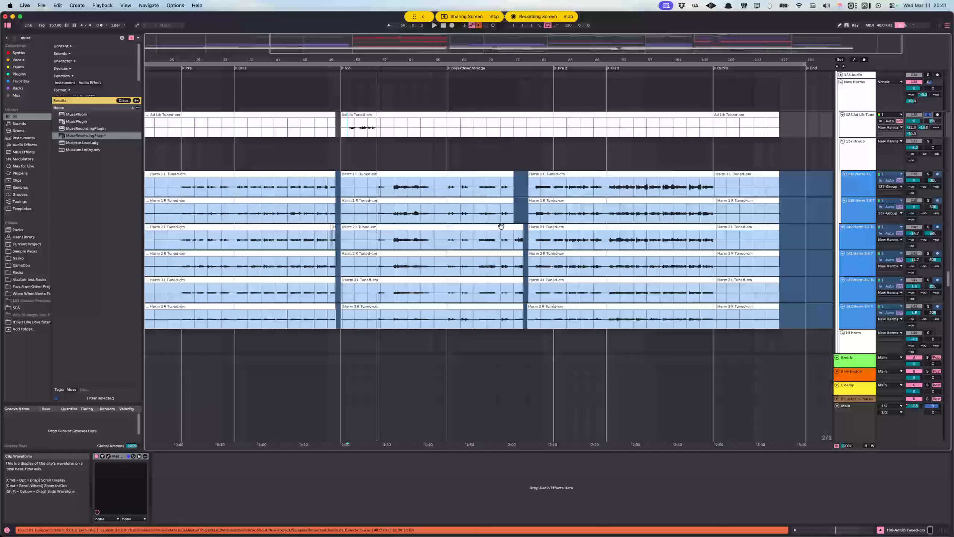
pyautogui.scroll(-5, 499, 224)
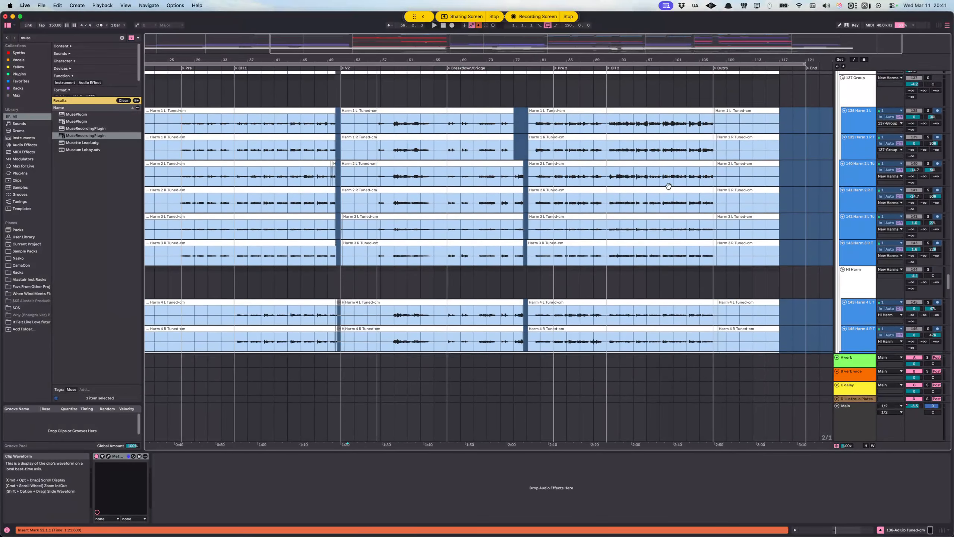
pyautogui.scroll(5, 667, 186)
pyautogui.scroll(-10, 573, 225)
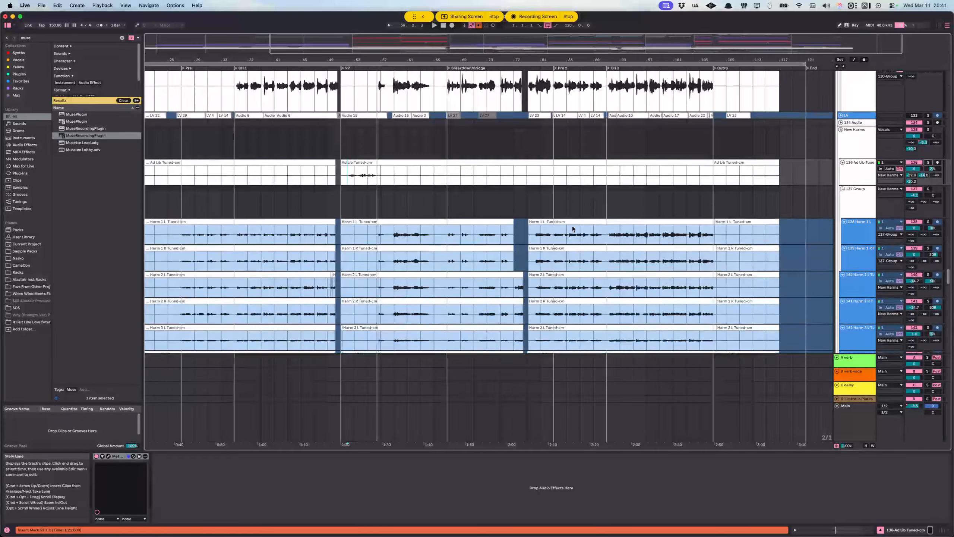
# Step: Go to the vocal tracks below the harmonies and select the 154 Audio clip just before Pre 2
pyautogui.scroll(-2, 567, 225)
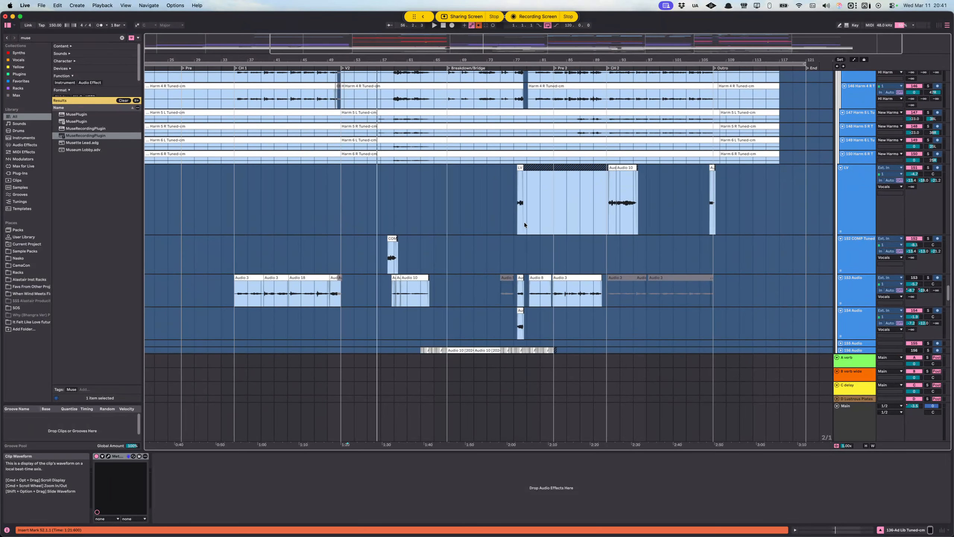
pyautogui.scroll(-3, 619, 234)
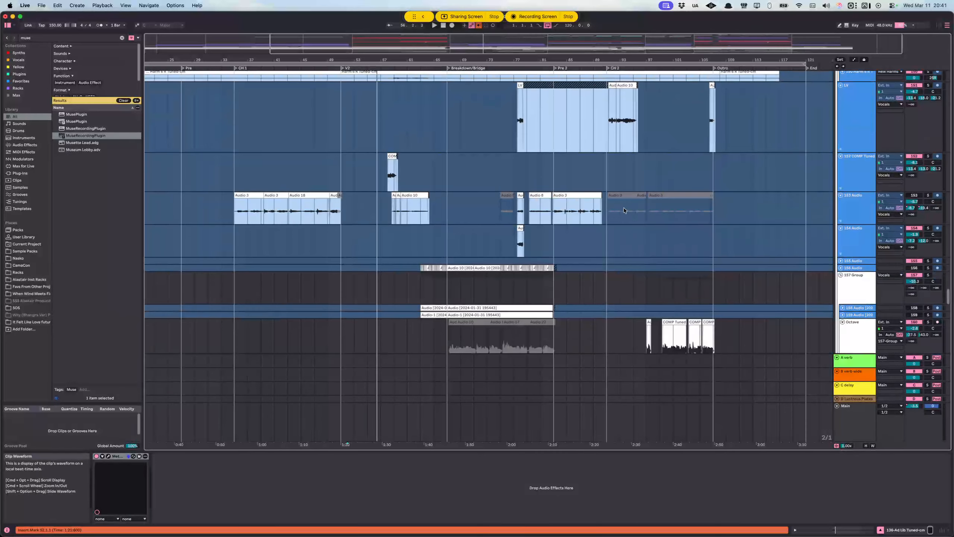
pyautogui.scroll(5, 623, 208)
pyautogui.click(418, 244)
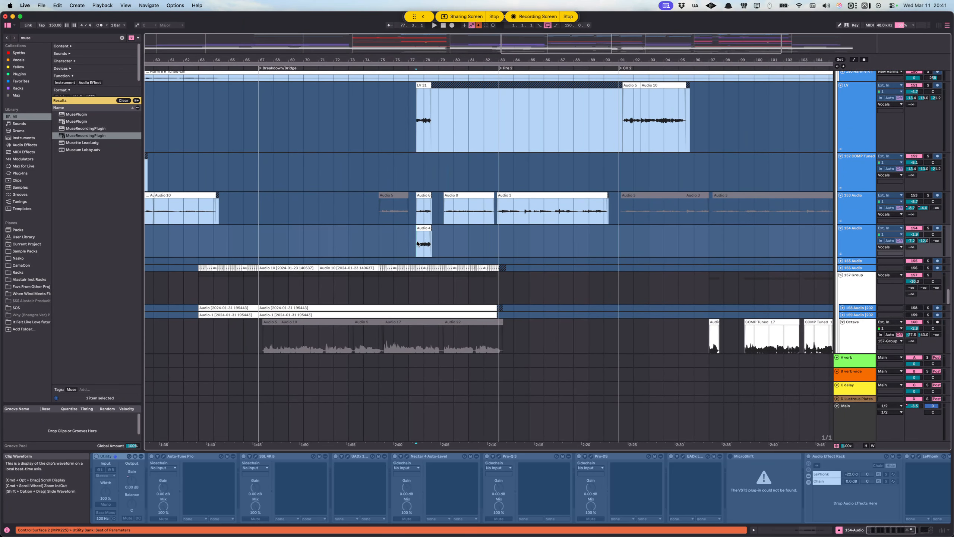
# Step: Solo the 152 COMP Tuned track and play it from just before its clip in V2
pyautogui.hscroll(-8, 456, 228)
pyautogui.scroll(3, 689, 166)
pyautogui.hscroll(-2, 398, 254)
pyautogui.click(364, 234)
pyautogui.click(928, 213)
pyautogui.press('space')
pyautogui.hscroll(-4, 473, 227)
pyautogui.press('space')
pyautogui.scroll(4, 472, 226)
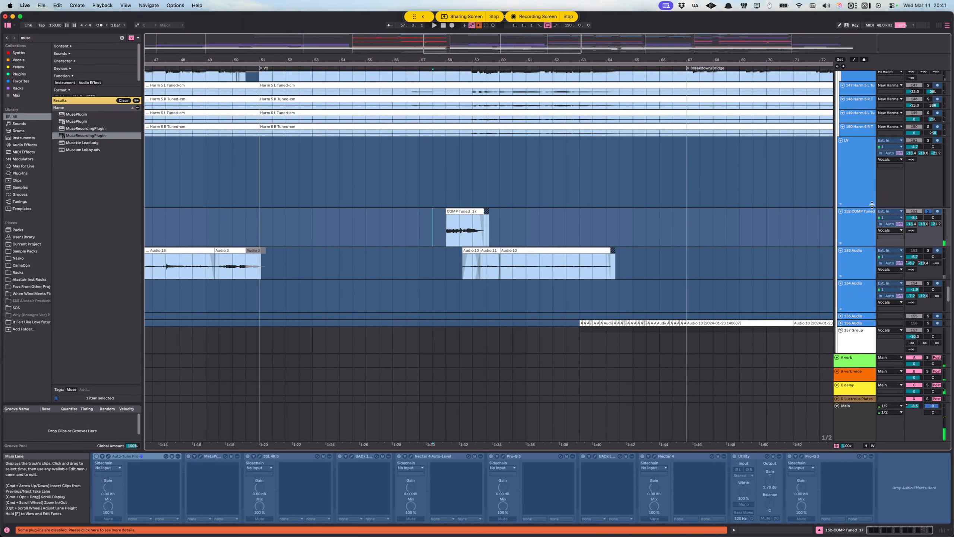
# Step: Clear the COMP Tuned track's solo and play its V2 clip within the full mix from 57.1.1
pyautogui.click(928, 211)
pyautogui.click(419, 230)
pyautogui.press('space')
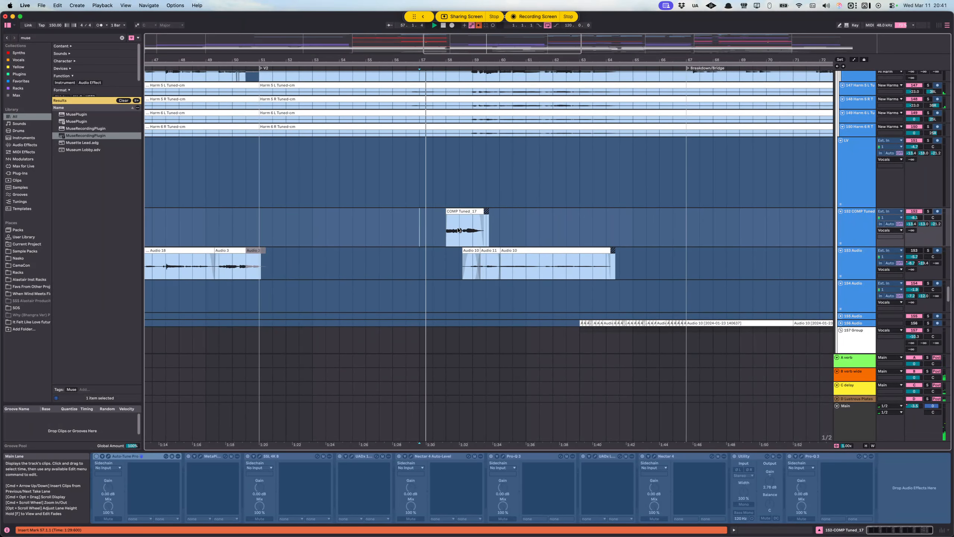
pyautogui.scroll(2, 464, 229)
pyautogui.scroll(-2, 464, 229)
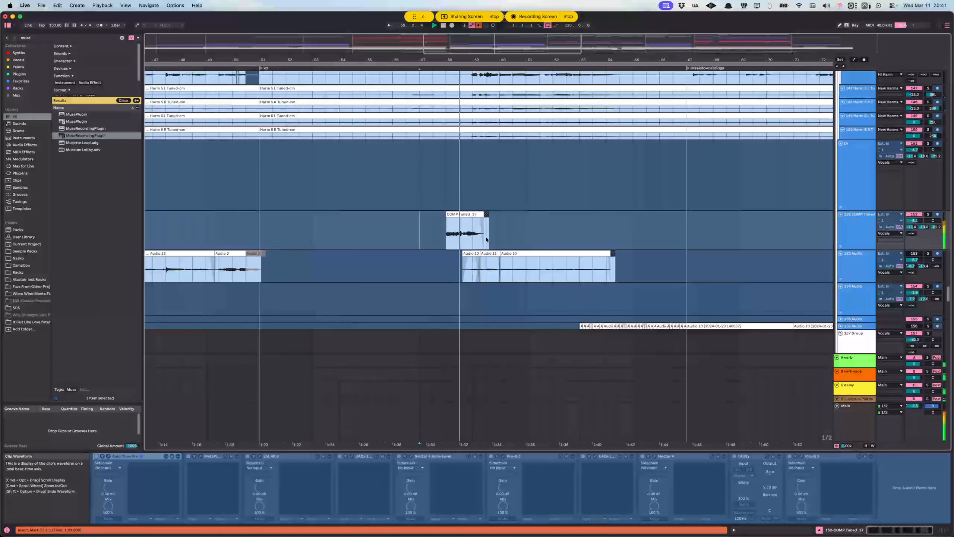
pyautogui.scroll(-5, 479, 215)
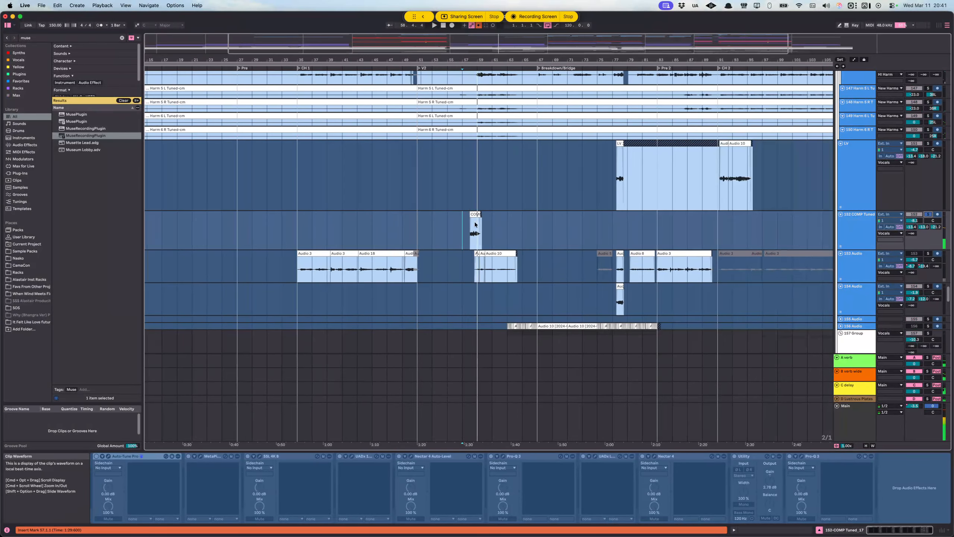
# Step: Audition the 137 Group harmonies in V2 from 56.4.1, switching the group's solo off and on to compare with the mix
pyautogui.hscroll(-4, 478, 214)
pyautogui.scroll(4, 478, 222)
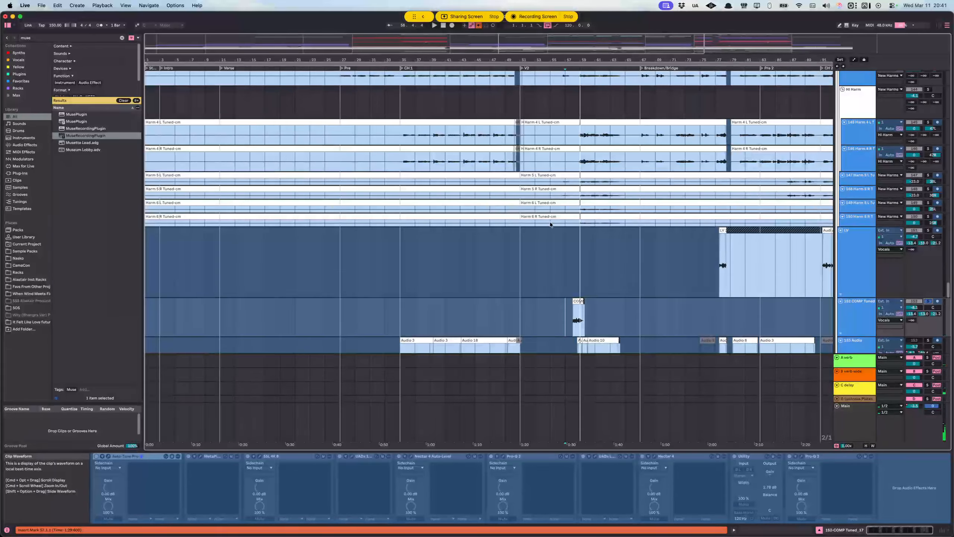
pyautogui.scroll(6, 551, 224)
pyautogui.hscroll(1, 559, 203)
pyautogui.scroll(8, 564, 172)
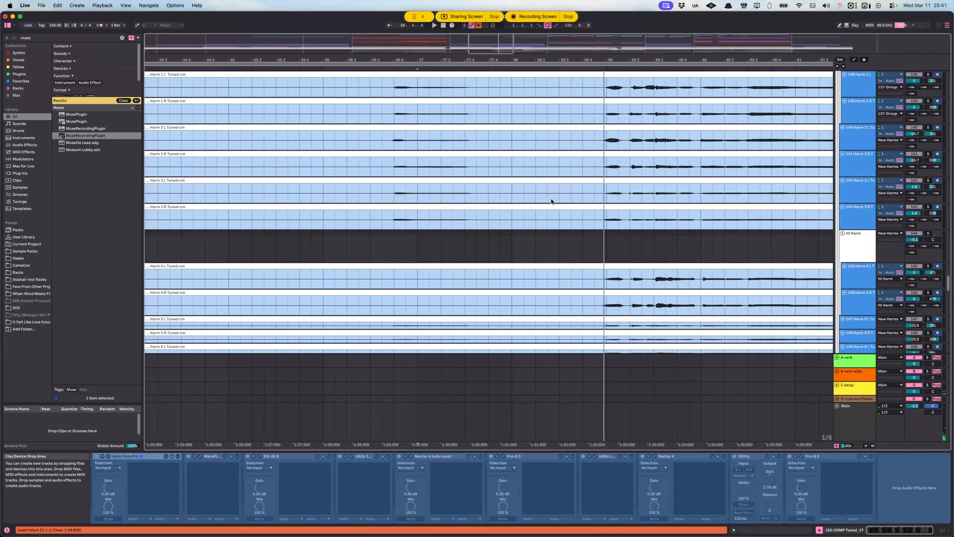
pyautogui.scroll(5, 551, 198)
pyautogui.click(438, 197)
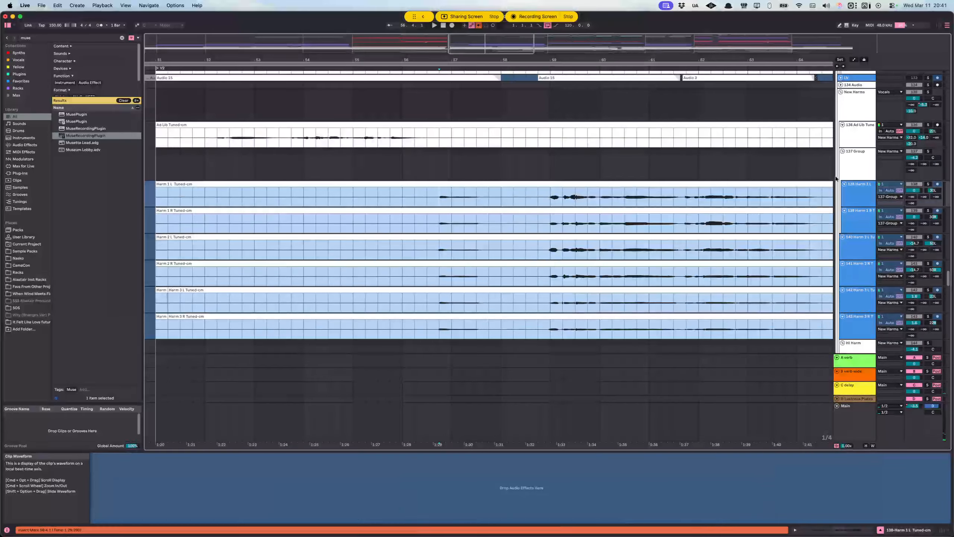
pyautogui.click(866, 166)
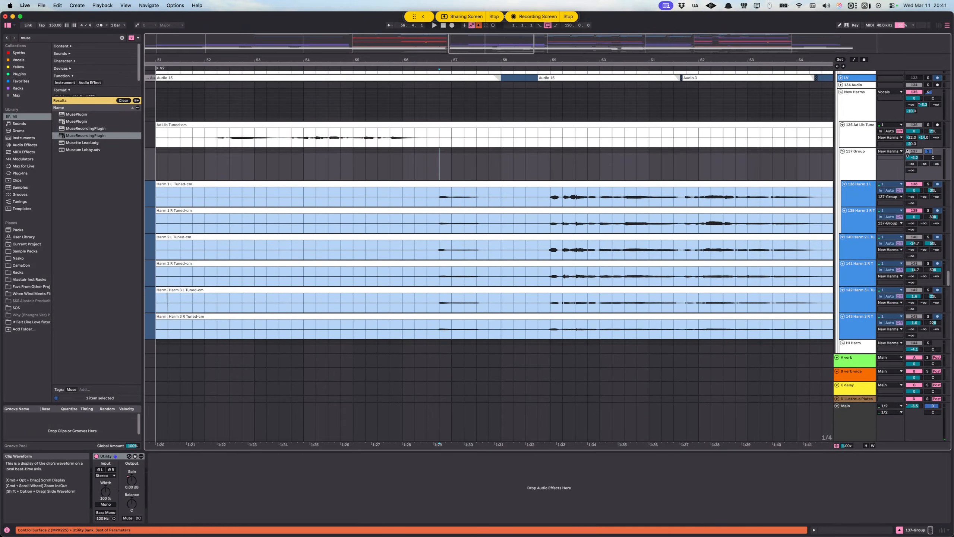
pyautogui.click(929, 152)
pyautogui.press('space')
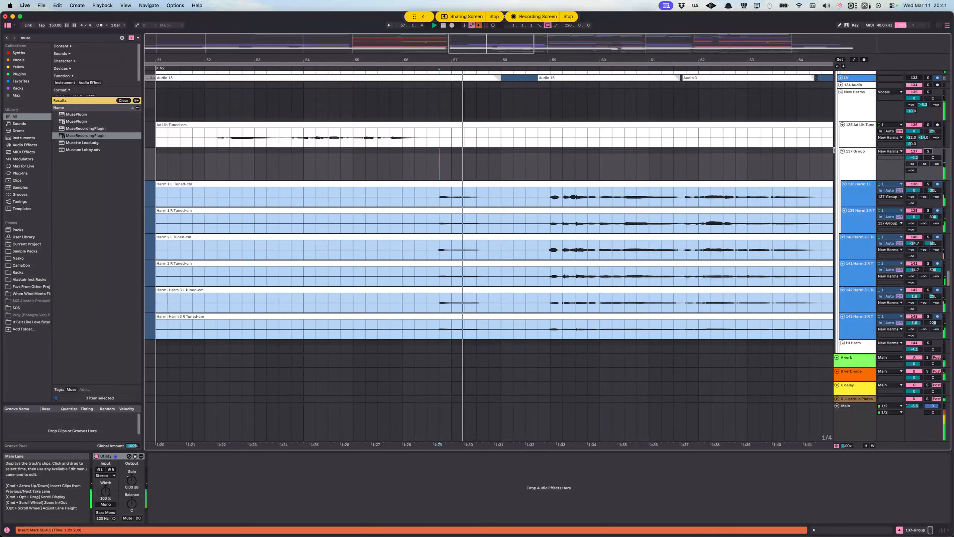
pyautogui.click(929, 152)
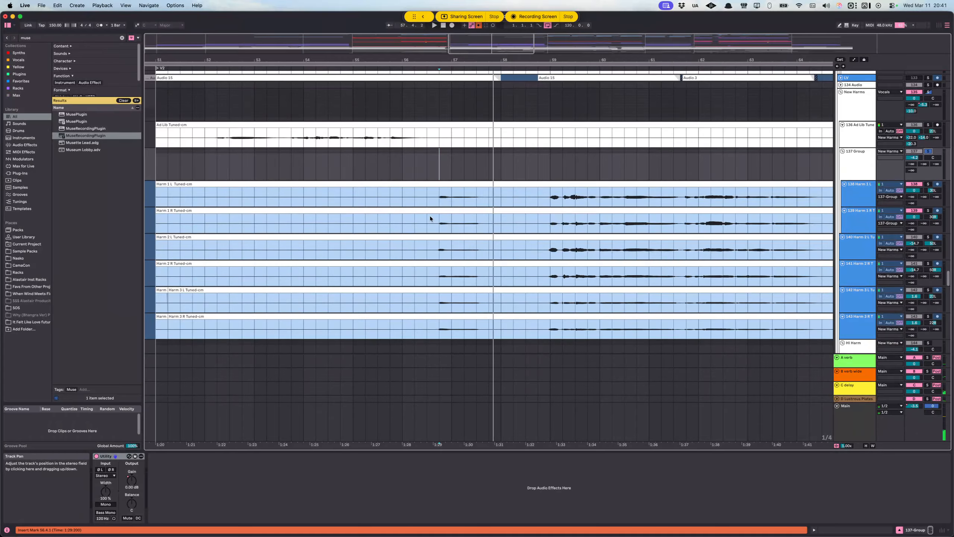
# Step: Solo the left and right Harm 1, Harm 2 and Harm 3 tracks along with the 137 Group and play them in V2
pyautogui.click(929, 317)
pyautogui.click(928, 290)
pyautogui.click(928, 264)
pyautogui.keyDown('super'); pyautogui.click(928, 316); pyautogui.keyUp('super')
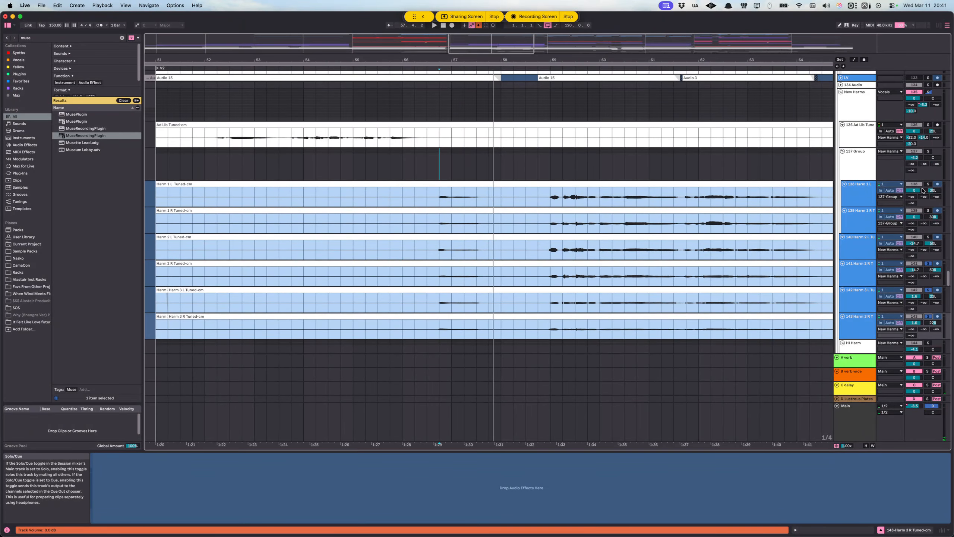
pyautogui.keyDown('super'); pyautogui.click(930, 151); pyautogui.keyUp('super')
pyautogui.keyDown('super'); pyautogui.click(929, 184); pyautogui.keyUp('super')
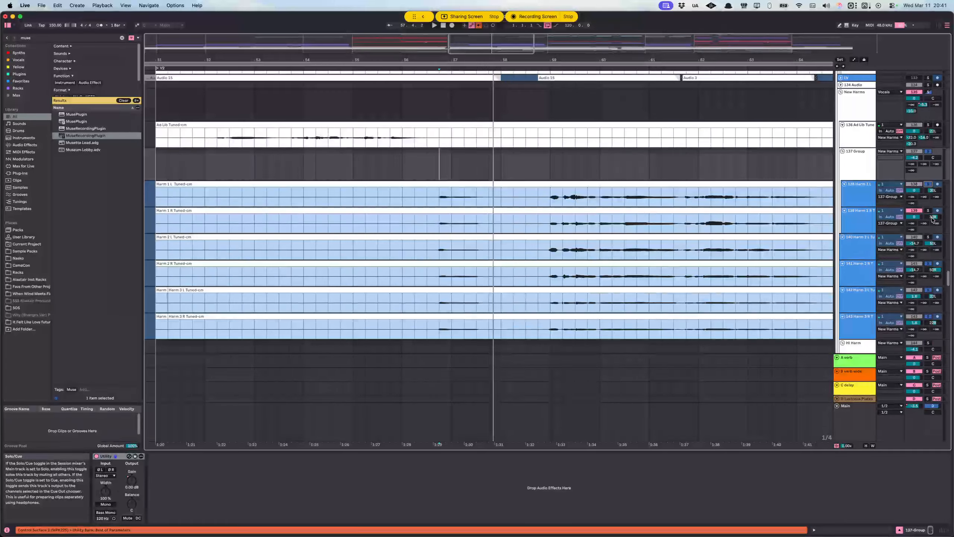
pyautogui.keyDown('super'); pyautogui.click(928, 211); pyautogui.keyUp('super')
pyautogui.keyDown('super'); pyautogui.click(929, 237); pyautogui.keyUp('super')
pyautogui.press('space')
# Step: Inspect the device chains of the DBL L track and the LV track under NEW VOX
pyautogui.scroll(2, 694, 230)
pyautogui.scroll(-2, 698, 225)
pyautogui.scroll(-3, 697, 222)
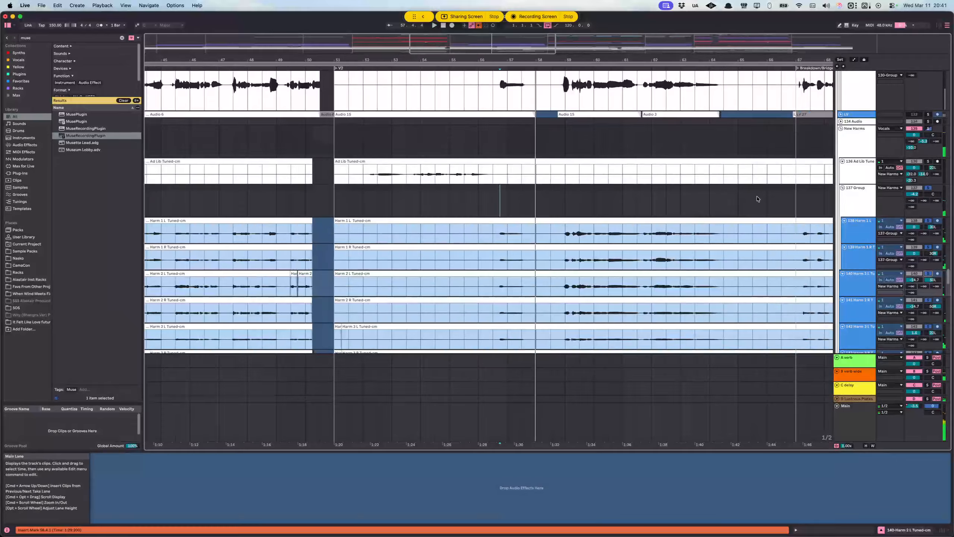
pyautogui.scroll(2, 846, 183)
pyautogui.click(851, 184)
pyautogui.scroll(3, 852, 183)
pyautogui.click(856, 161)
pyautogui.scroll(7, 850, 154)
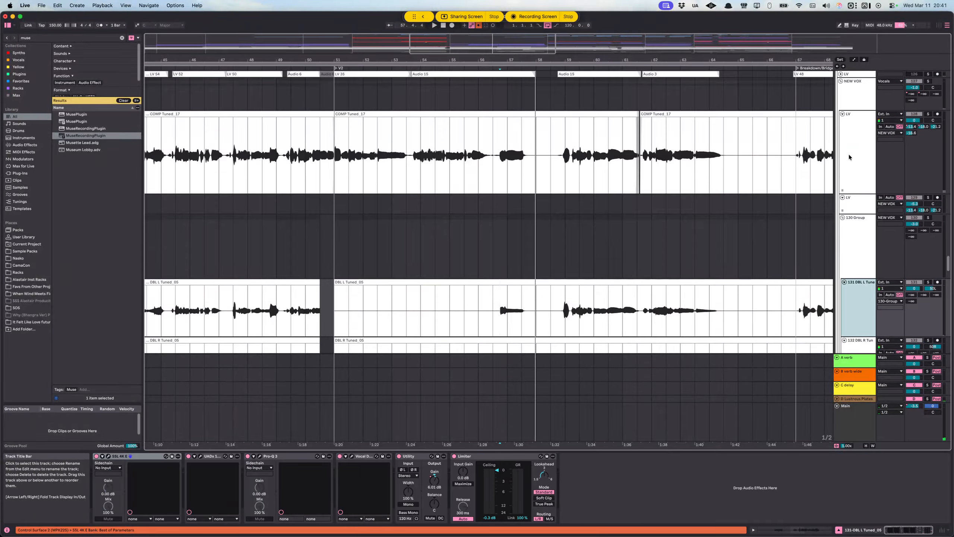
pyautogui.click(849, 239)
pyautogui.scroll(-6, 850, 240)
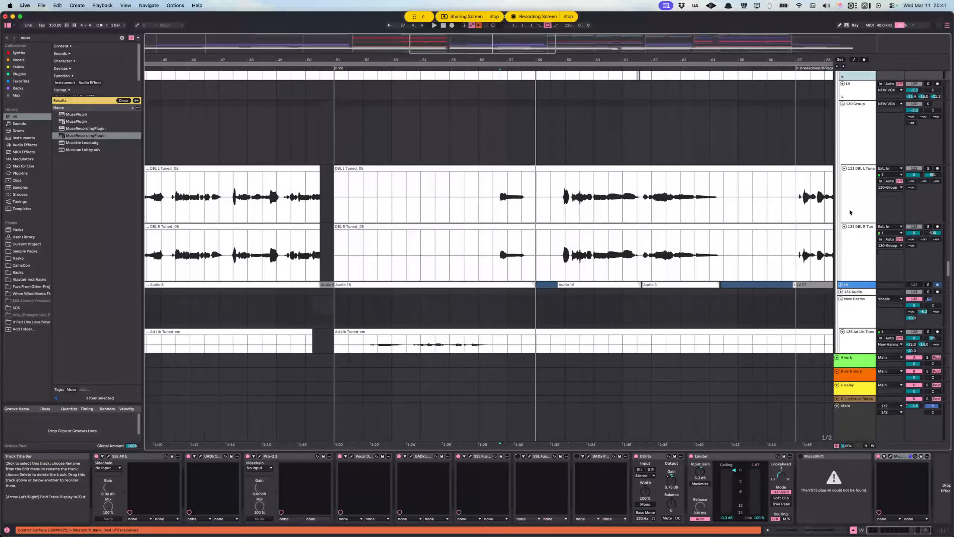
# Step: Examine the harmony tracks and the vocal, octave and VOCO tracks below them around V2 and the Breakdown/Bridge
pyautogui.scroll(-5, 850, 231)
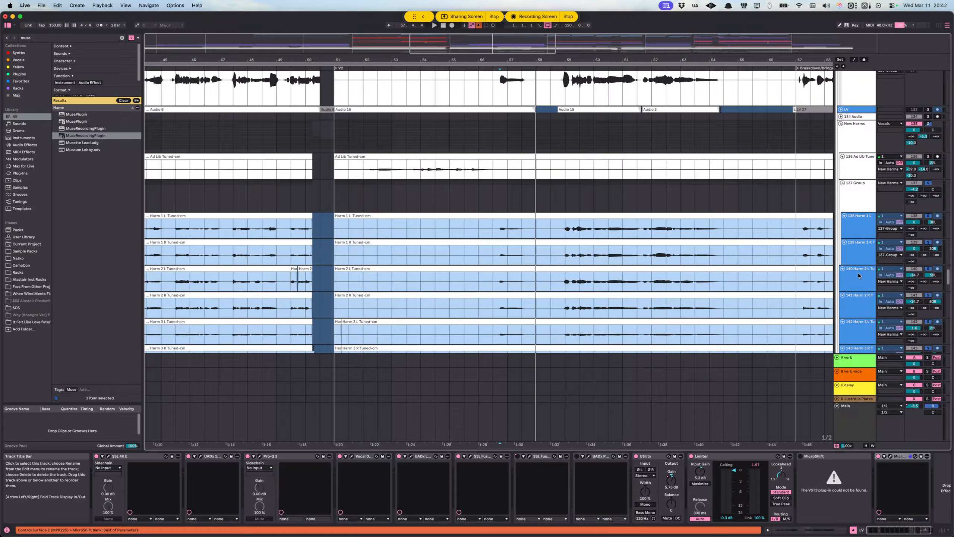
pyautogui.scroll(-5, 859, 273)
pyautogui.scroll(-6, 860, 276)
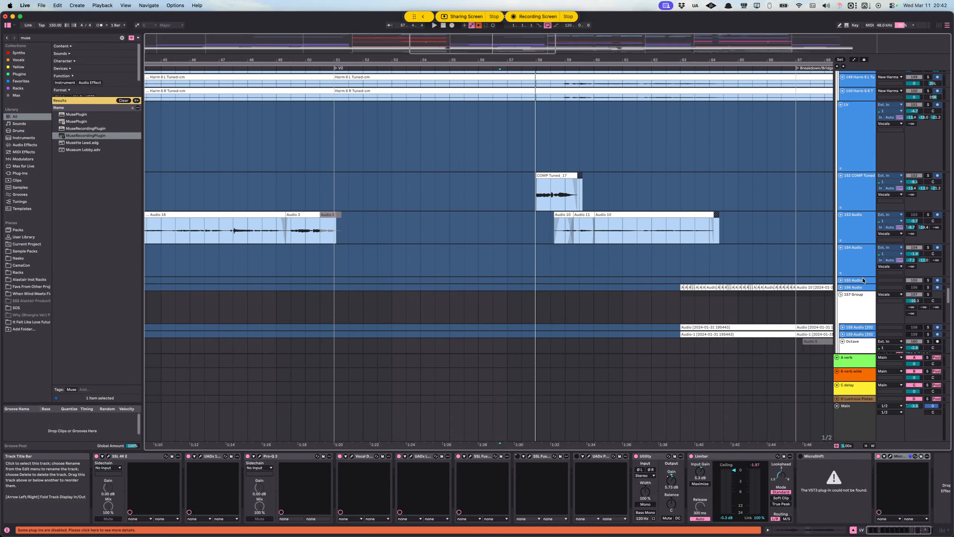
pyautogui.scroll(-10, 863, 277)
pyautogui.scroll(5, 865, 276)
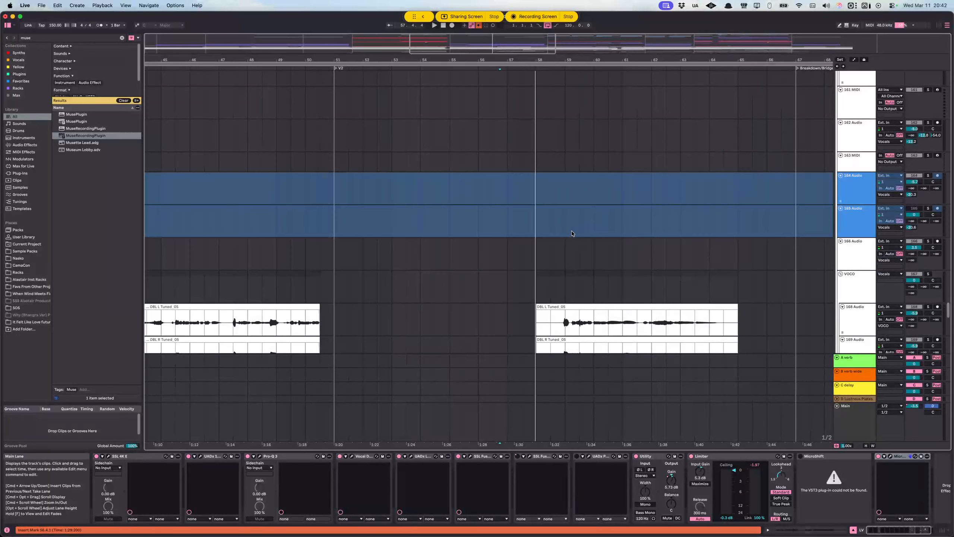
pyautogui.scroll(3, 564, 236)
pyautogui.scroll(-2, 558, 242)
pyautogui.scroll(3, 516, 214)
pyautogui.scroll(-2, 511, 215)
pyautogui.scroll(1, 508, 232)
pyautogui.scroll(2, 506, 228)
pyautogui.scroll(-2, 495, 223)
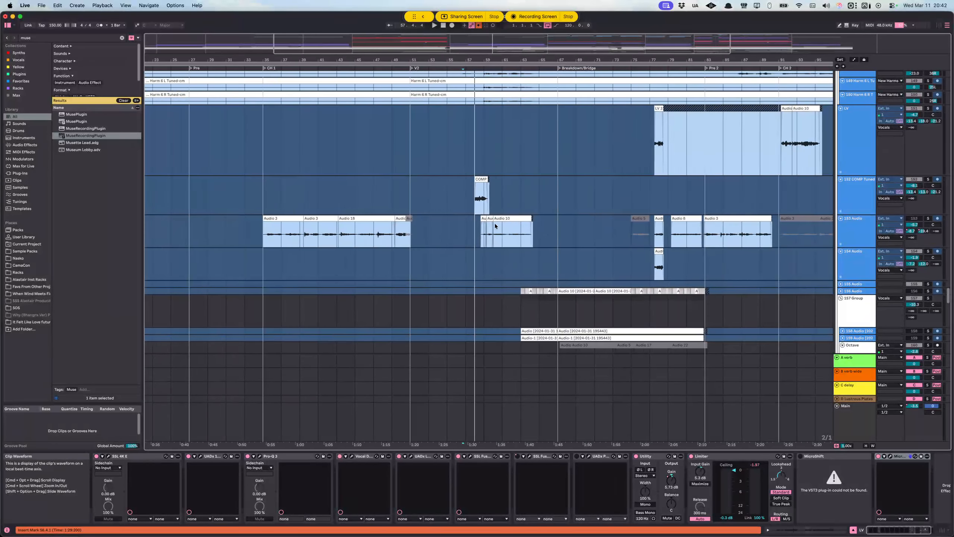
# Step: Select the start of the COMP Tuned clip in V2 on track 152
pyautogui.scroll(2, 455, 225)
pyautogui.scroll(3, 466, 233)
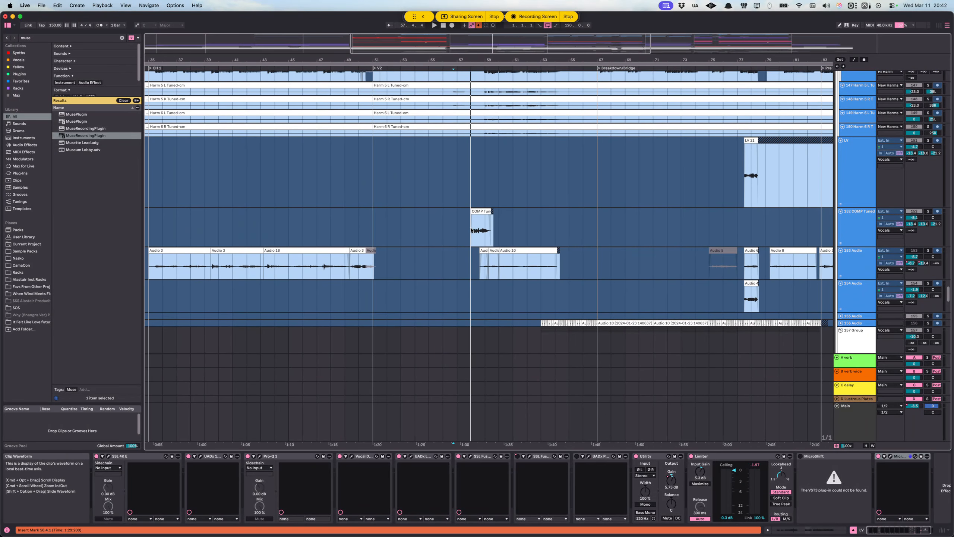
pyautogui.click(472, 231)
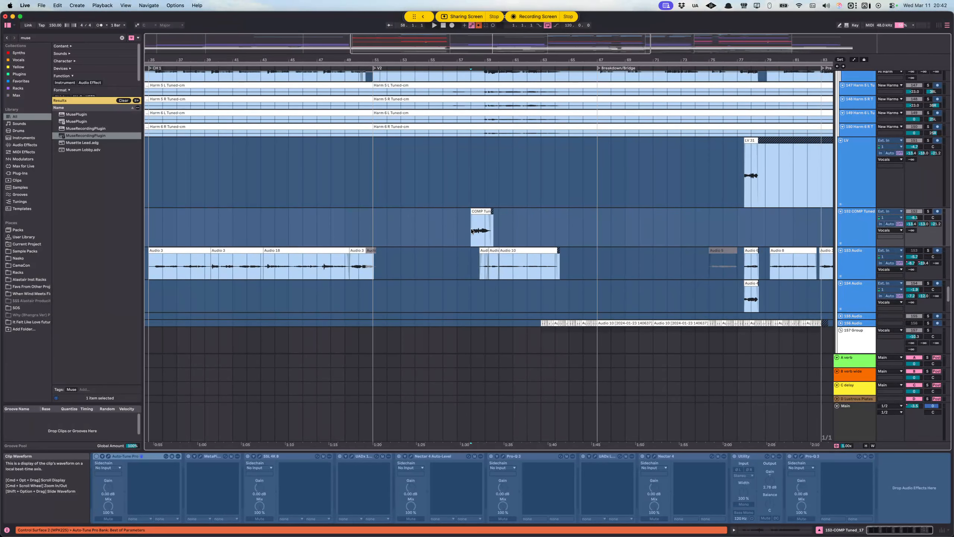
# Step: Examine the VOCO doubles and the FX tracks around CH 1 and V2, and return to the 152 COMP Tuned track
pyautogui.scroll(-15, 472, 231)
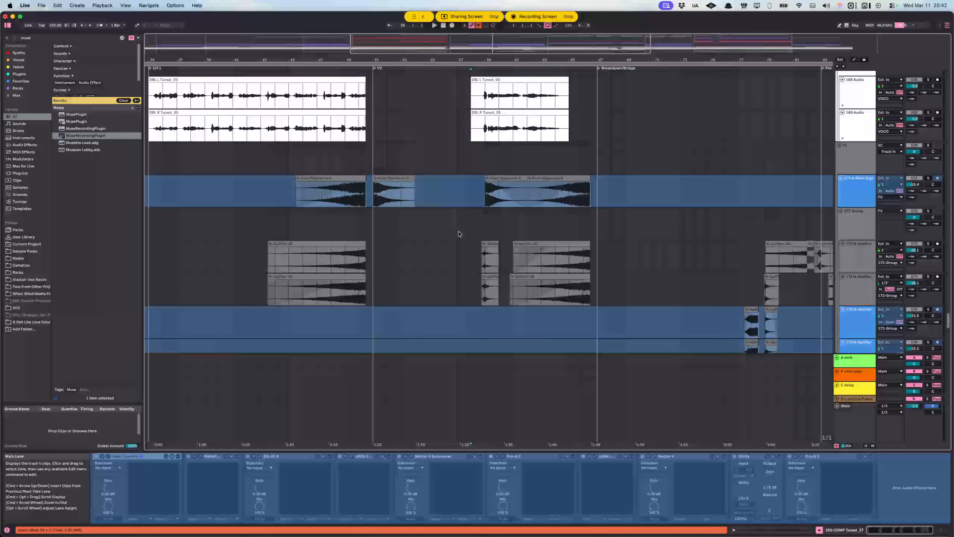
pyautogui.hscroll(-3, 462, 236)
pyautogui.scroll(-10, 463, 234)
pyautogui.hscroll(-2, 461, 232)
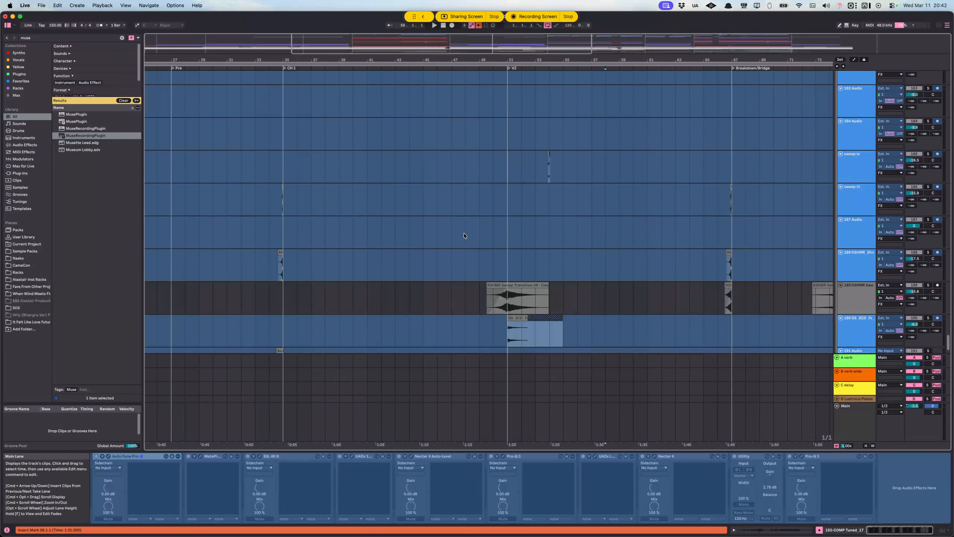
pyautogui.scroll(18, 462, 228)
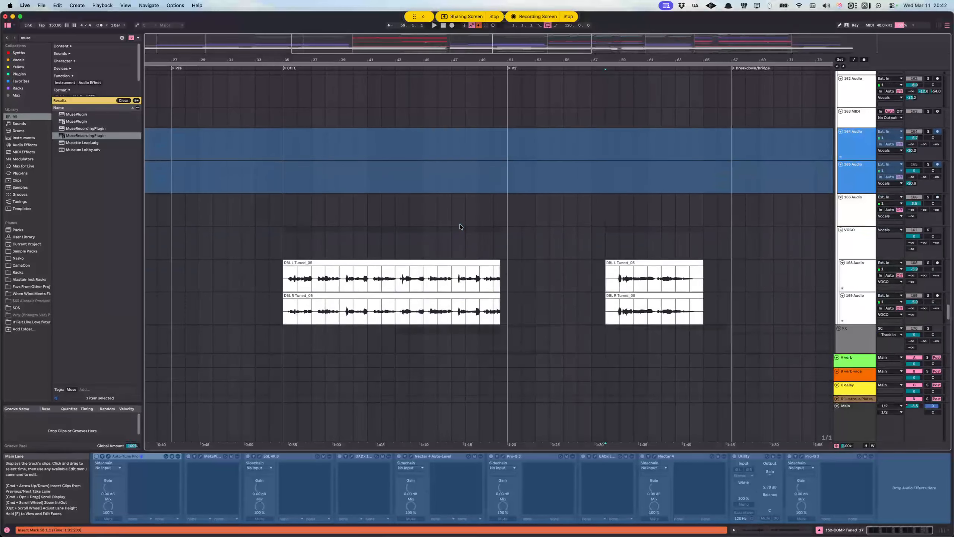
pyautogui.scroll(4, 462, 224)
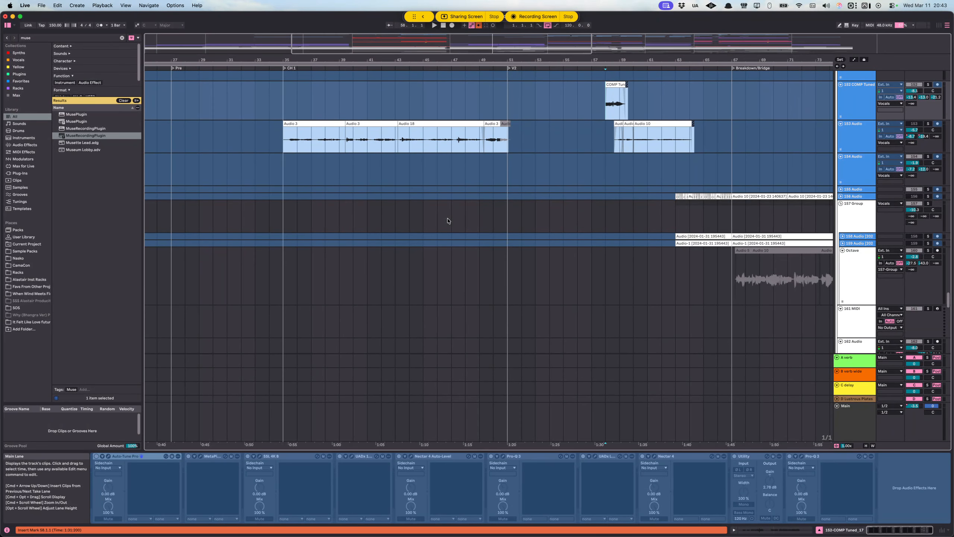
# Step: Examine the harmony tracks around the Breakdown/Bridge and through CH 1, and return to the lead LV track under NEW VOX
pyautogui.scroll(10, 447, 221)
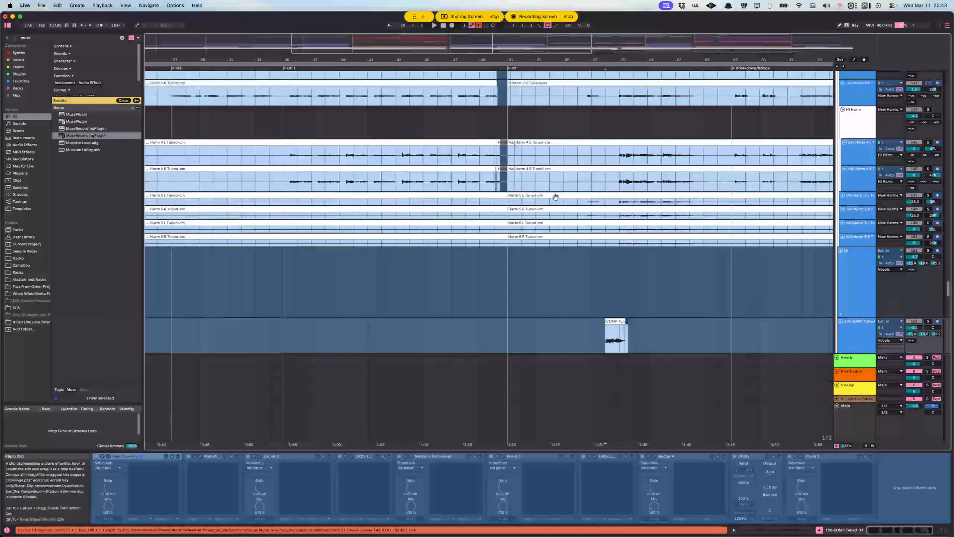
pyautogui.hscroll(8, 551, 188)
pyautogui.scroll(5, 562, 117)
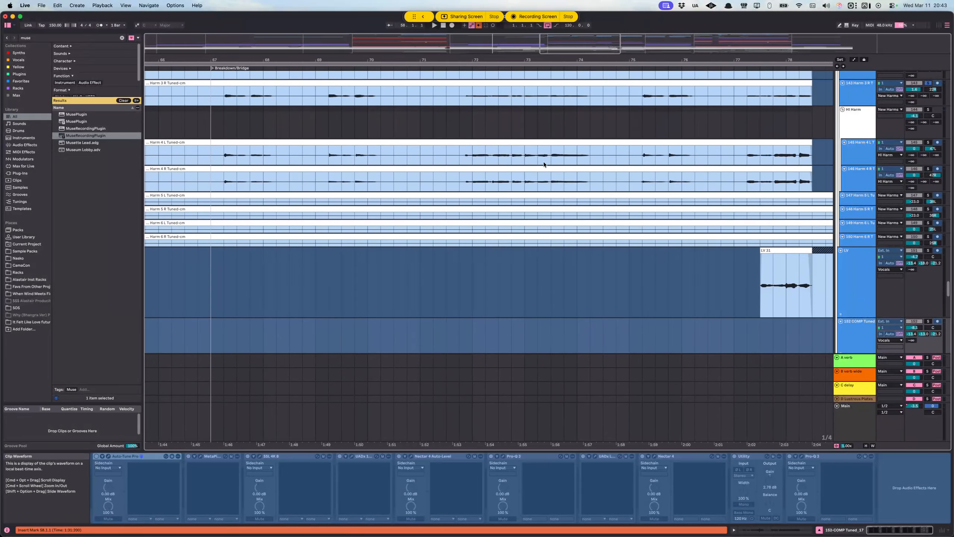
pyautogui.scroll(3, 514, 167)
pyautogui.scroll(1, 513, 171)
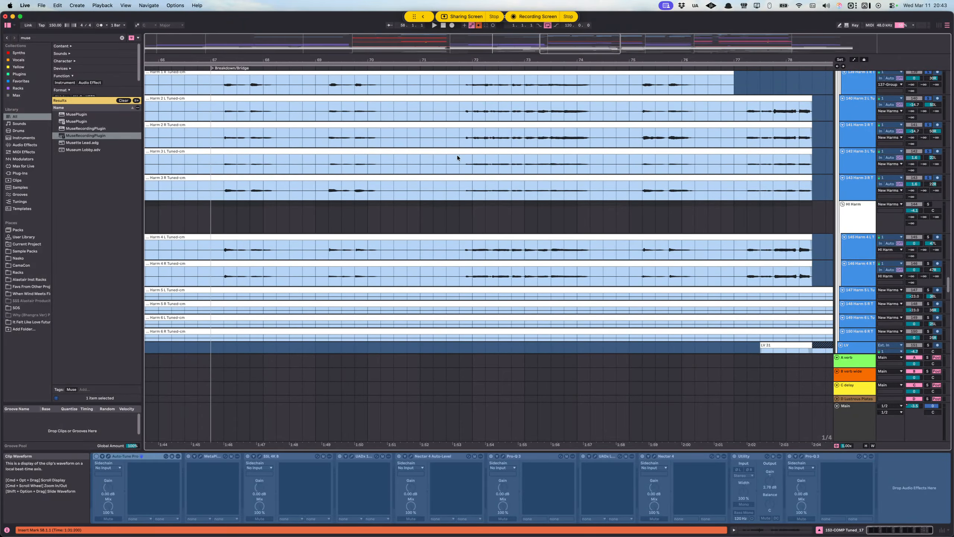
pyautogui.scroll(-10, 487, 199)
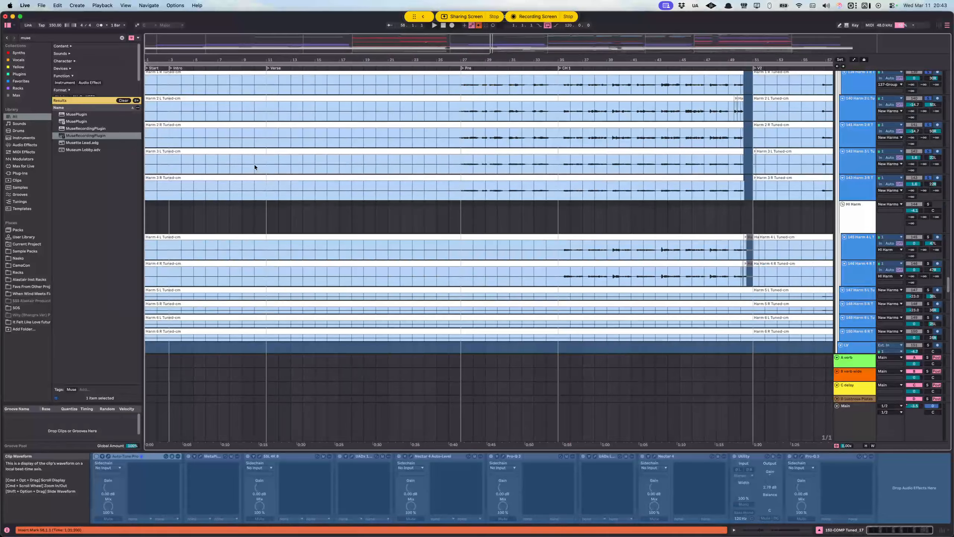
pyautogui.scroll(12, 261, 139)
pyautogui.click(272, 144)
pyautogui.scroll(12, 273, 147)
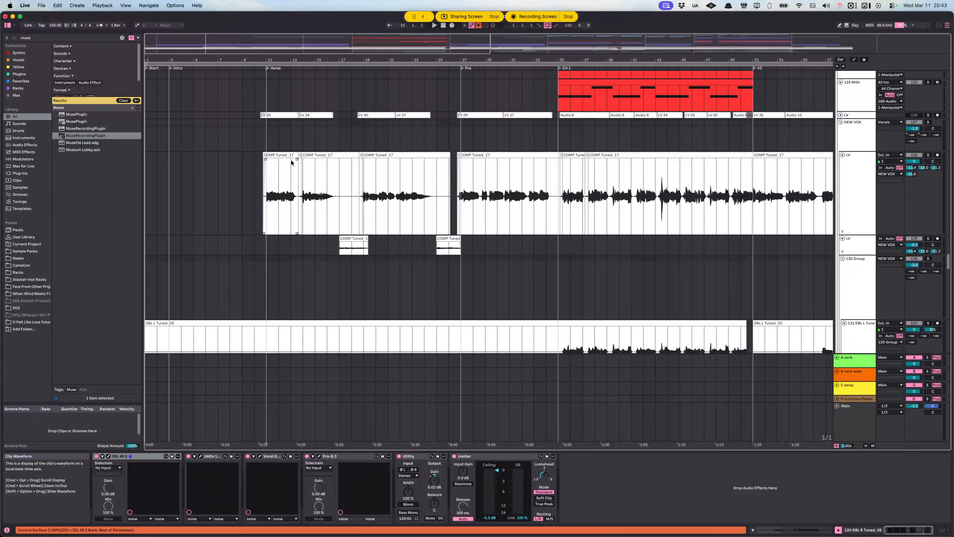
# Step: Highlight the COMP Tuned passages on the two LV tracks through the Verse and the lead passage from bar 50 to 59
pyautogui.scroll(-5, 270, 172)
pyautogui.scroll(5, 268, 179)
pyautogui.moveTo(268, 179); pyautogui.dragTo(413, 180)
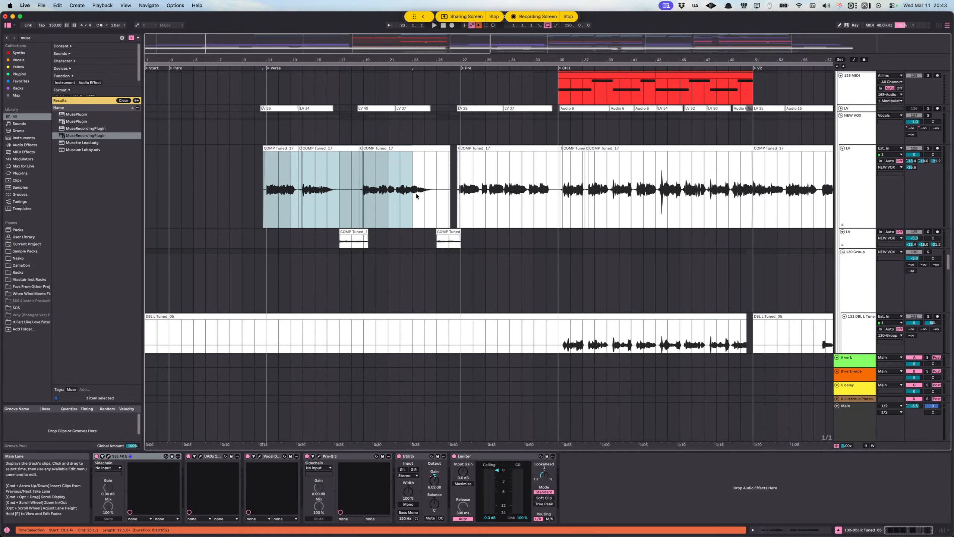
pyautogui.moveTo(328, 244); pyautogui.dragTo(447, 244)
pyautogui.hscroll(15, 458, 242)
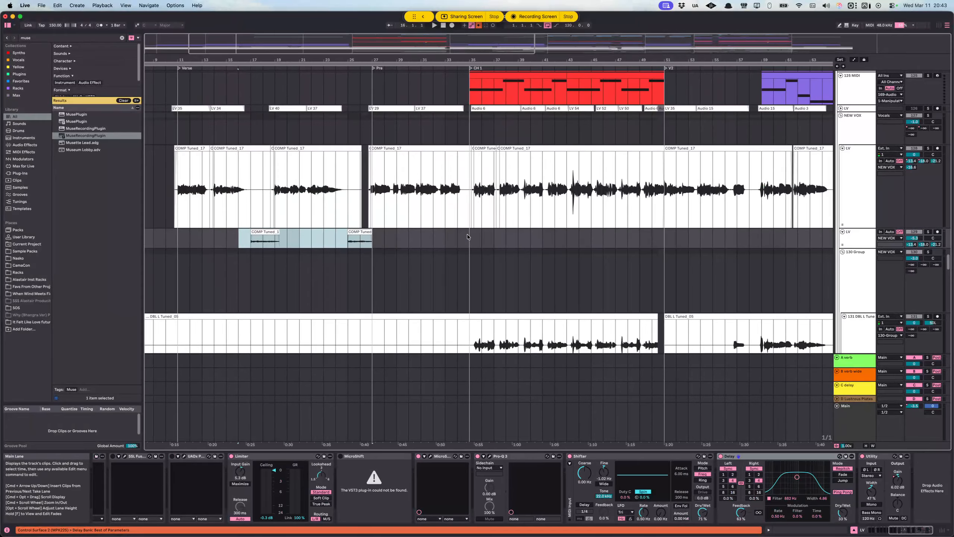
pyautogui.moveTo(505, 188); pyautogui.dragTo(618, 210)
# Step: Survey the double, ad lib and harmony tracks across the whole song and continue down to the FX tracks
pyautogui.scroll(-7, 579, 227)
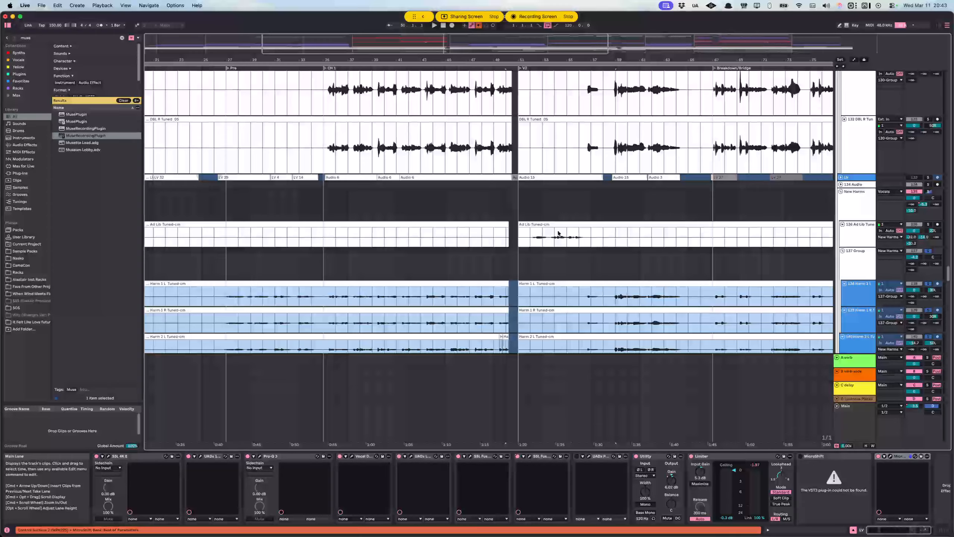
pyautogui.scroll(-4, 537, 200)
pyautogui.hscroll(2, 517, 199)
pyautogui.scroll(7, 517, 202)
pyautogui.hscroll(3, 518, 204)
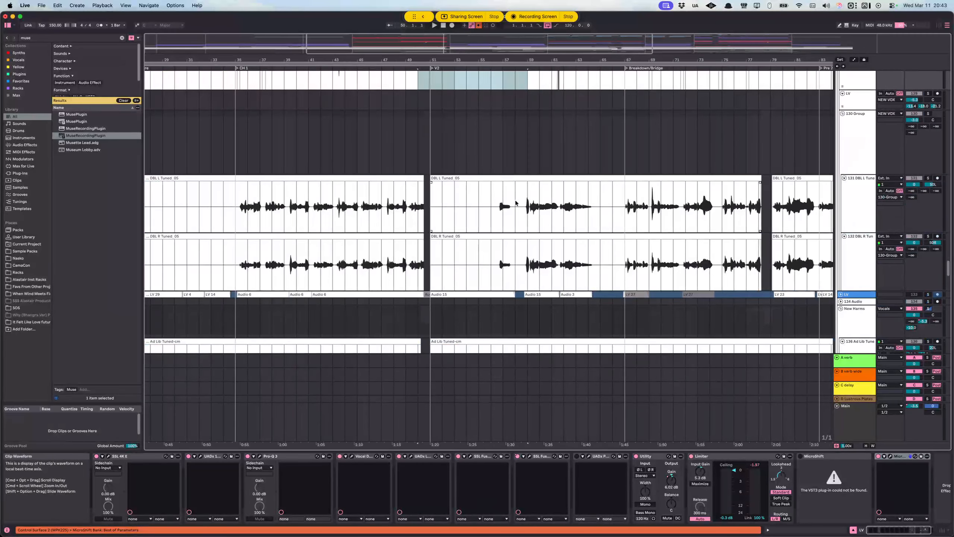
pyautogui.scroll(-3, 617, 185)
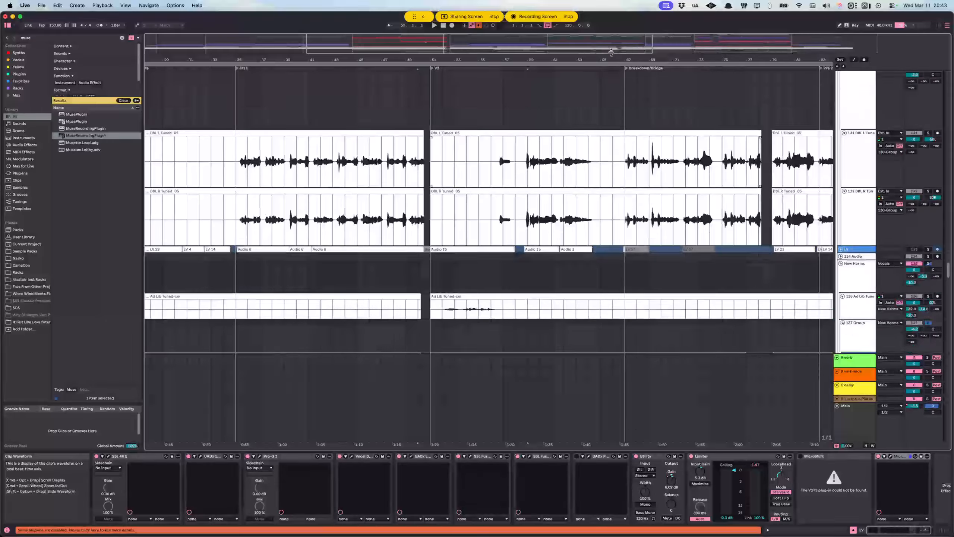
pyautogui.moveTo(613, 60); pyautogui.dragTo(517, 24)
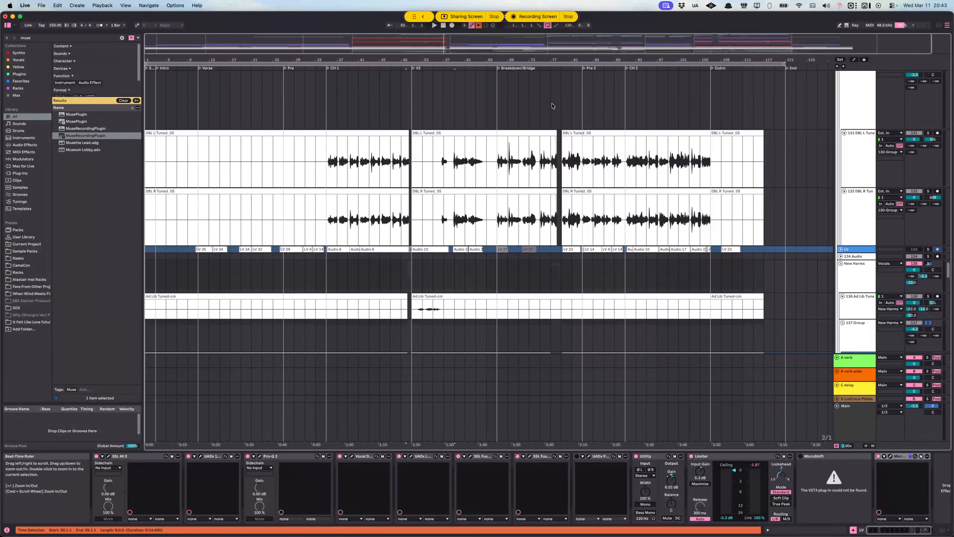
pyautogui.scroll(-20, 573, 207)
pyautogui.scroll(-15, 572, 209)
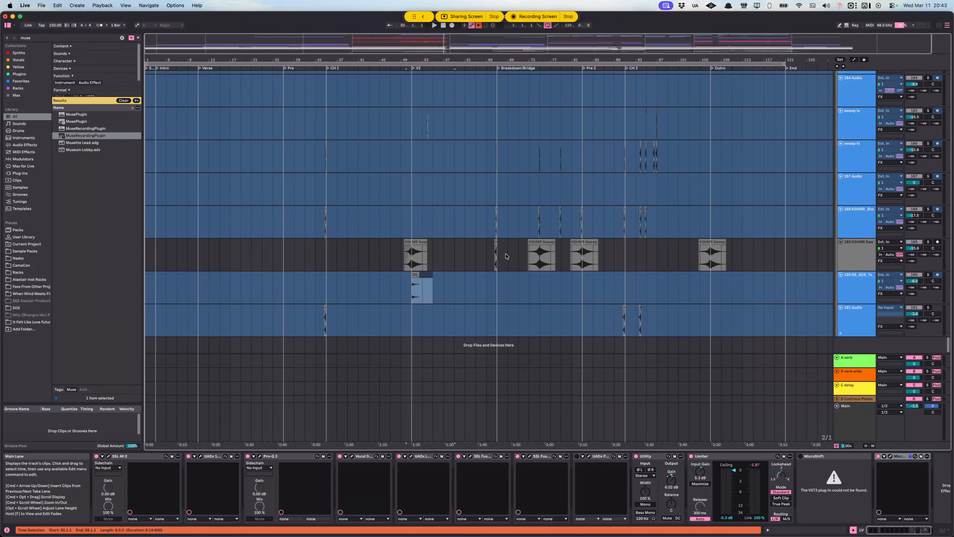
# Step: Highlight the sweep and KSHMR transition clips on the FX tracks around Pre 2, and set the insert marker at the first transition clip there
pyautogui.moveTo(507, 257); pyautogui.dragTo(529, 258)
pyautogui.moveTo(529, 159); pyautogui.dragTo(600, 274)
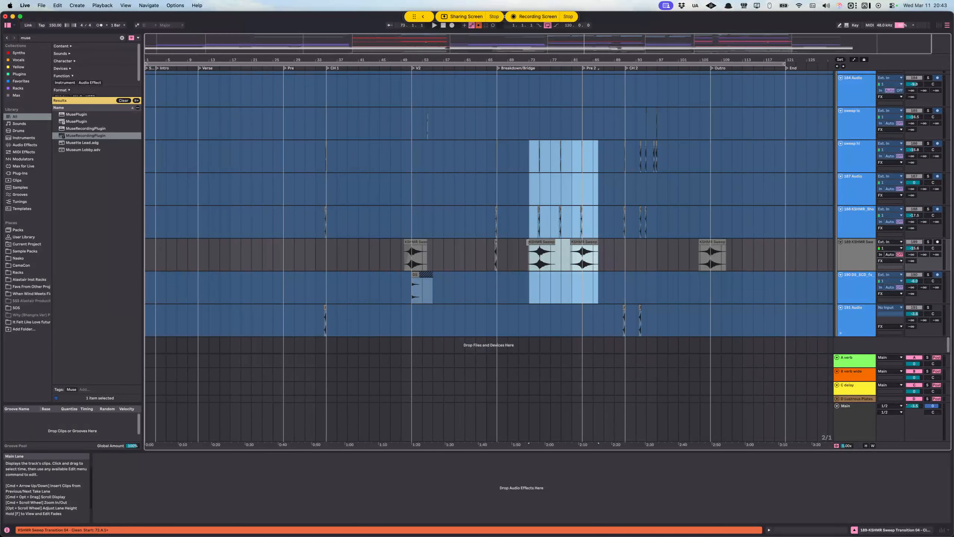
pyautogui.click(532, 251)
# Step: Collapse the BFX group and the 172 Group, leaving the parent FX group expanded
pyautogui.scroll(6, 855, 143)
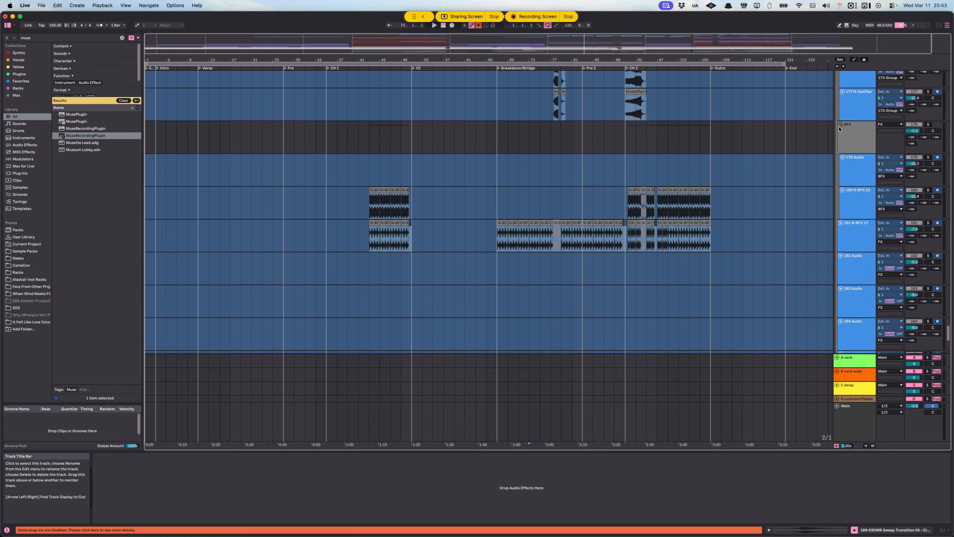
pyautogui.click(841, 124)
pyautogui.scroll(6, 842, 124)
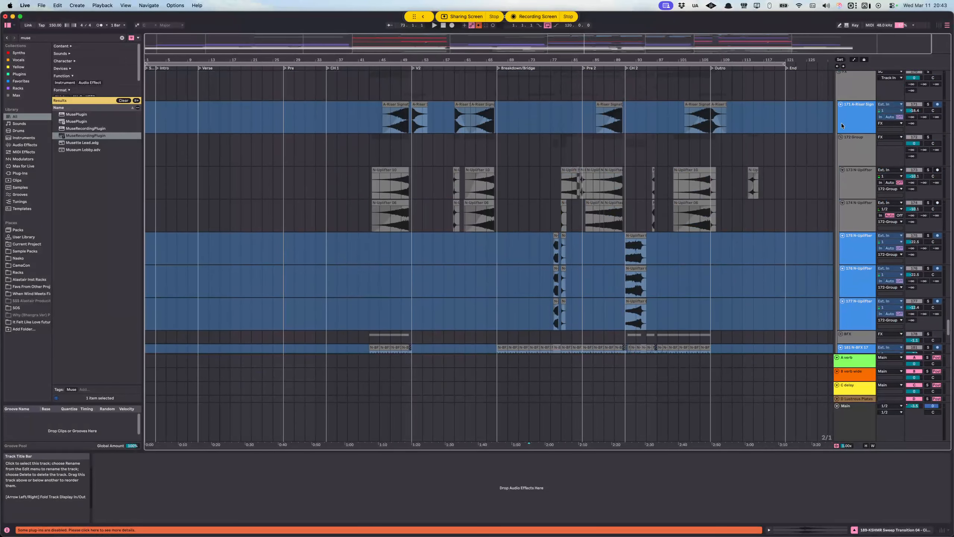
pyautogui.click(841, 137)
pyautogui.scroll(2, 843, 137)
pyautogui.click(840, 119)
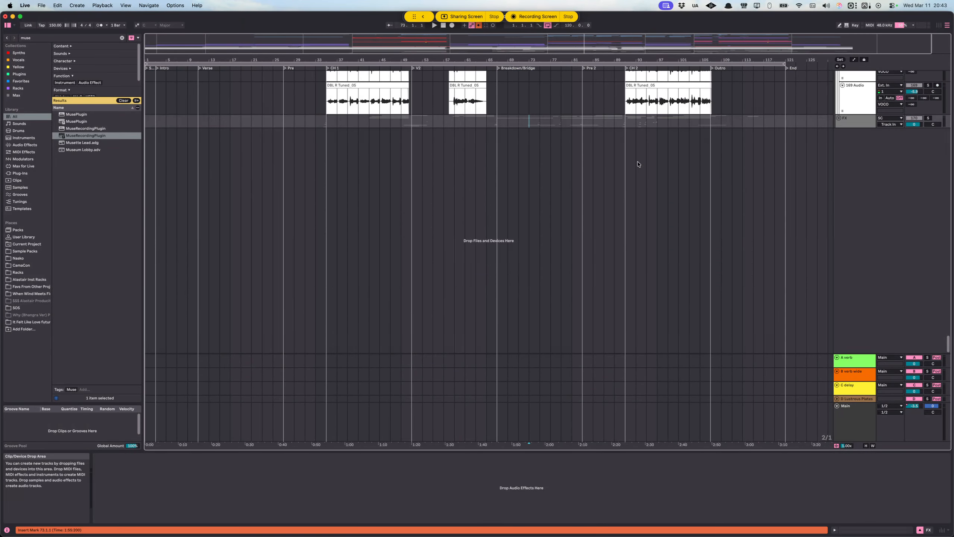
pyautogui.click(838, 119)
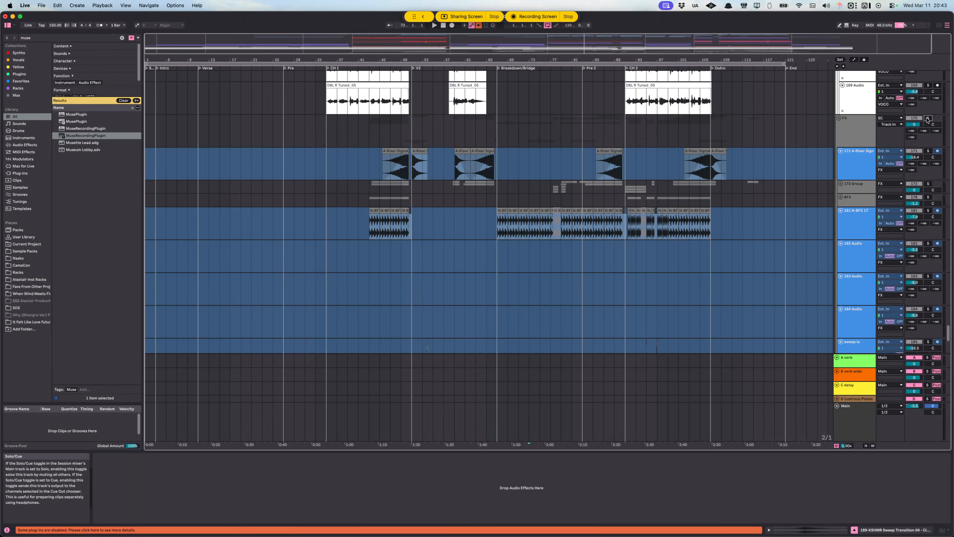
# Step: Audition the soloed FX group from bar 63 in the A-Riser Signature clip into the Breakdown/Bridge
pyautogui.scroll(5, 466, 180)
pyautogui.click(503, 170)
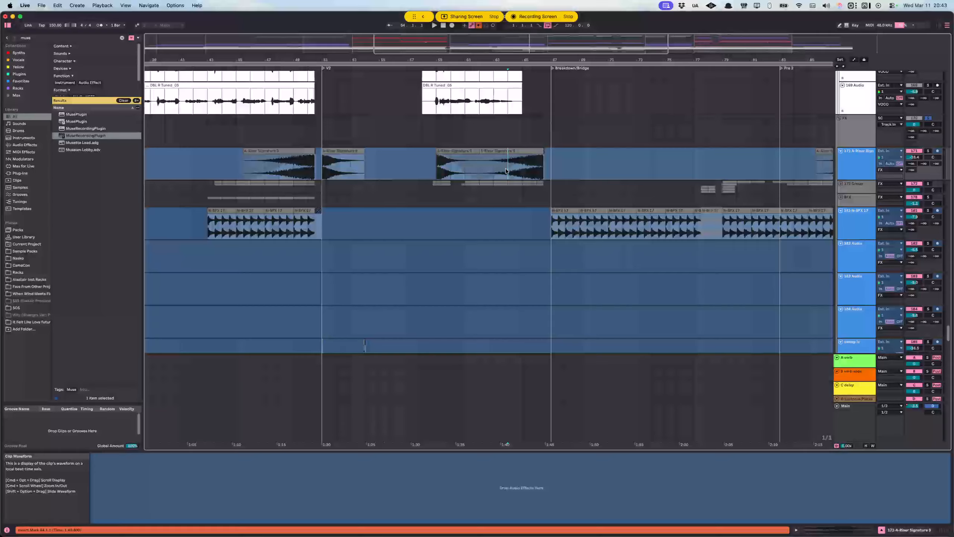
pyautogui.hscroll(3, 503, 170)
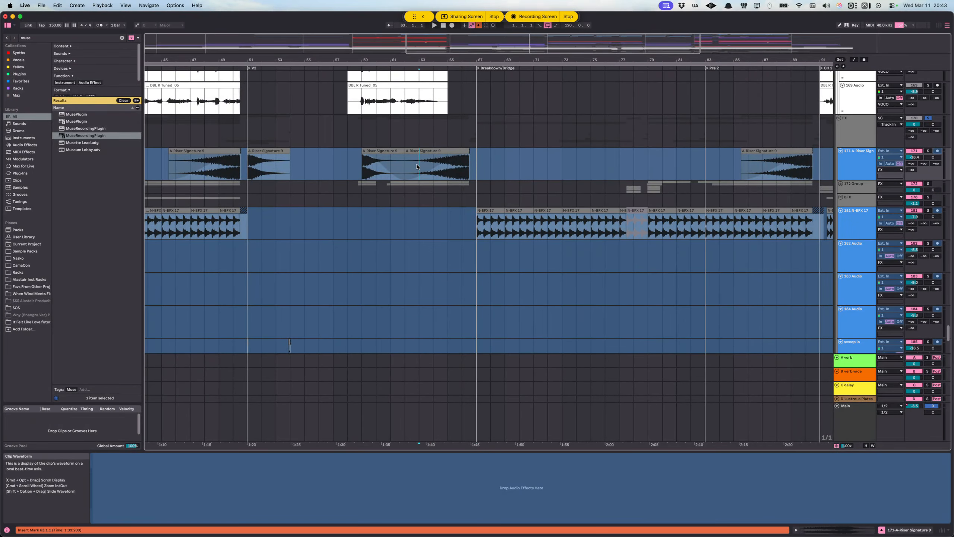
pyautogui.press('space')
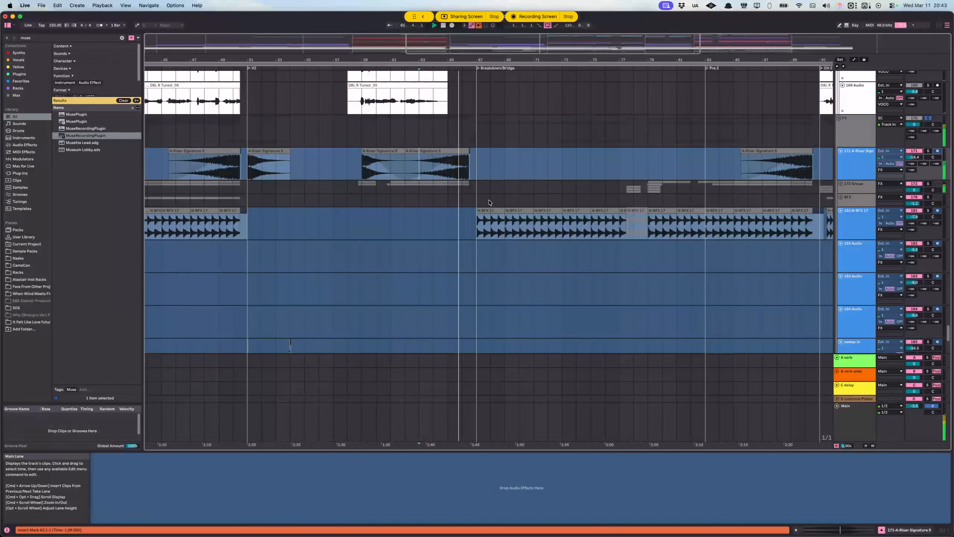
pyautogui.scroll(-3, 485, 207)
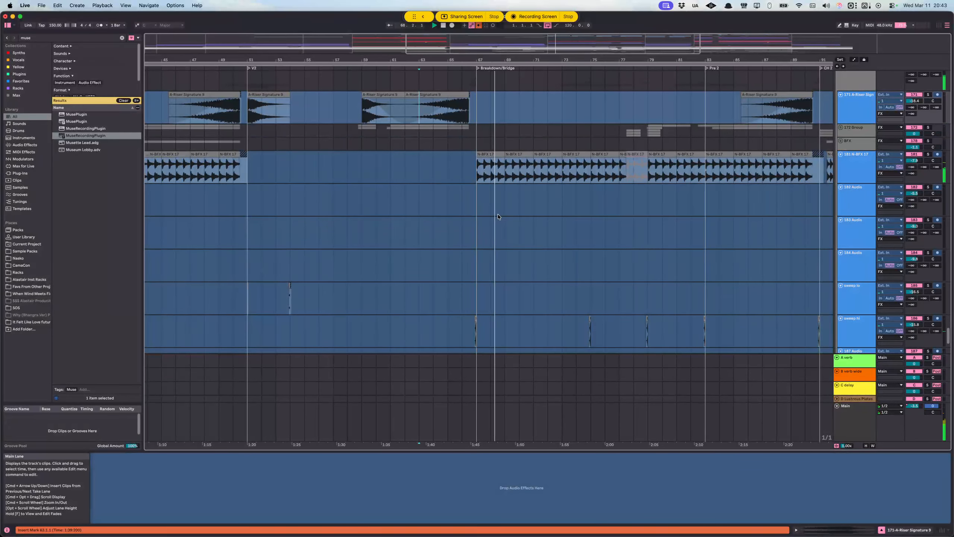
pyautogui.scroll(-2, 497, 209)
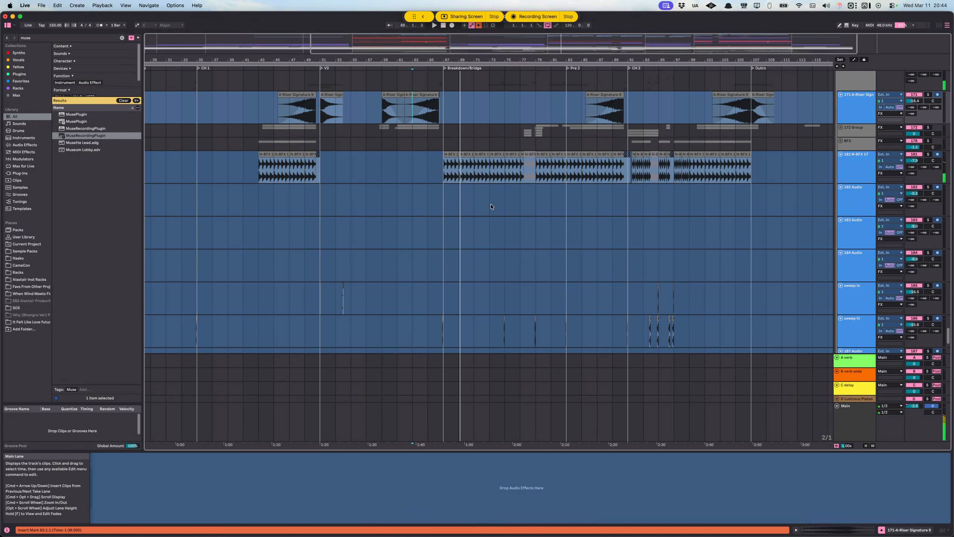
# Step: Audition the soloed FX tracks from bar 93 in CH 2, following the sweep clips
pyautogui.click(646, 300)
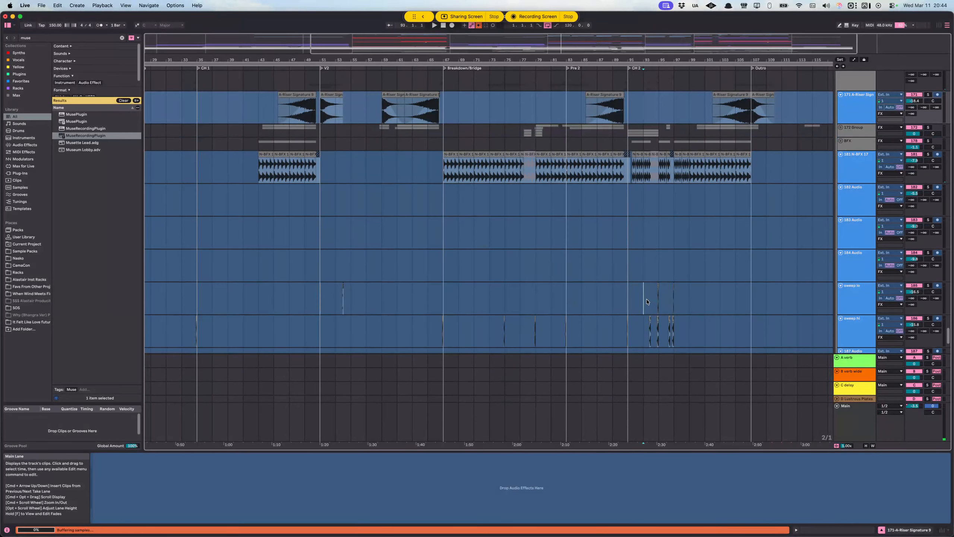
pyautogui.press('space')
pyautogui.scroll(5, 649, 298)
pyautogui.hscroll(3, 586, 285)
pyautogui.scroll(-1, 582, 283)
pyautogui.scroll(-2, 582, 284)
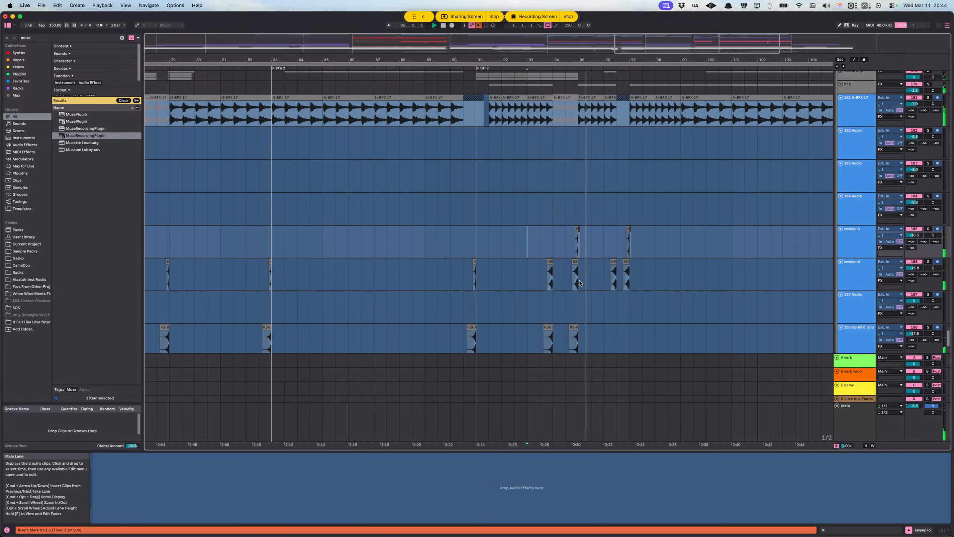
pyautogui.hscroll(4, 576, 276)
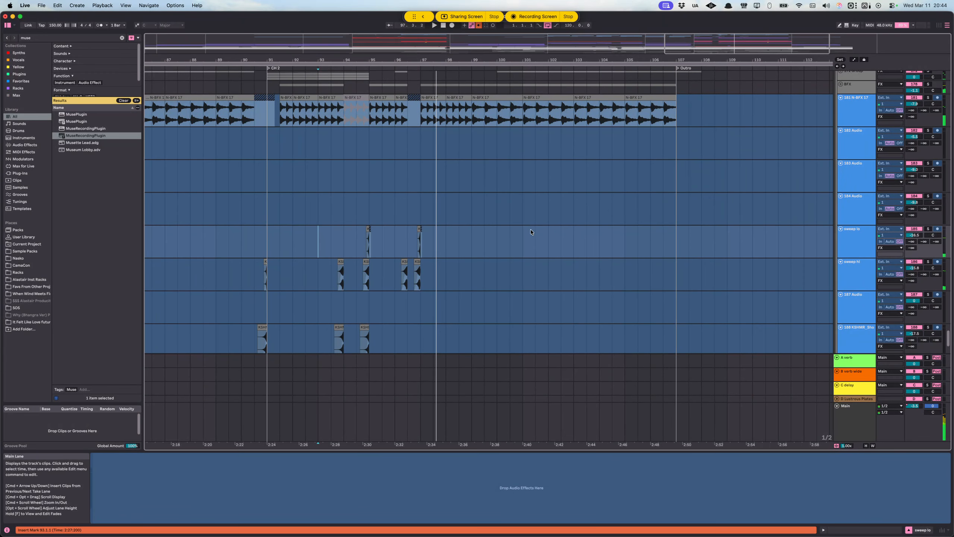
# Step: Examine the riser, uplifter and BFX tracks from CH 2 back to V2, and return to the vocal tracks
pyautogui.scroll(10, 508, 244)
pyautogui.scroll(-4, 507, 256)
pyautogui.scroll(1, 565, 251)
pyautogui.scroll(-5, 565, 250)
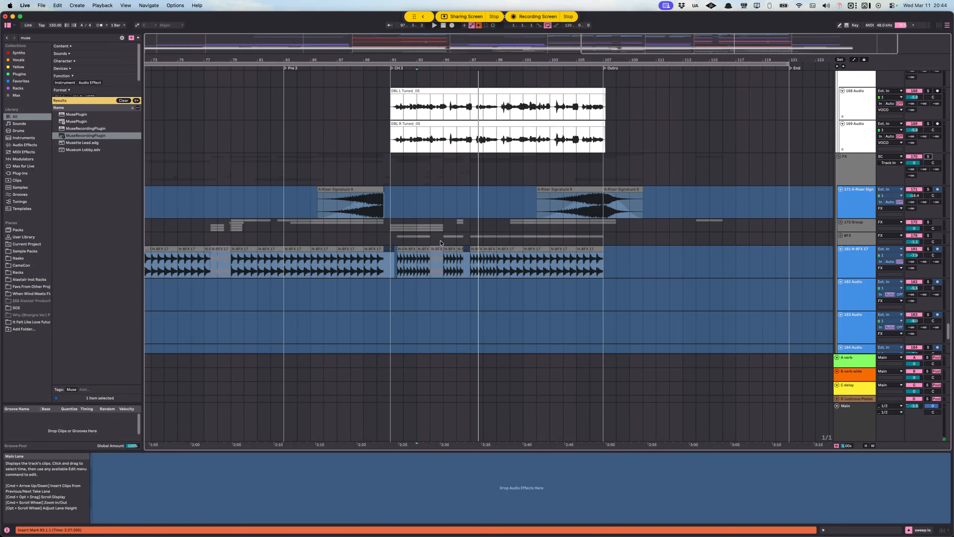
pyautogui.scroll(-3, 442, 242)
pyautogui.hscroll(-3, 442, 243)
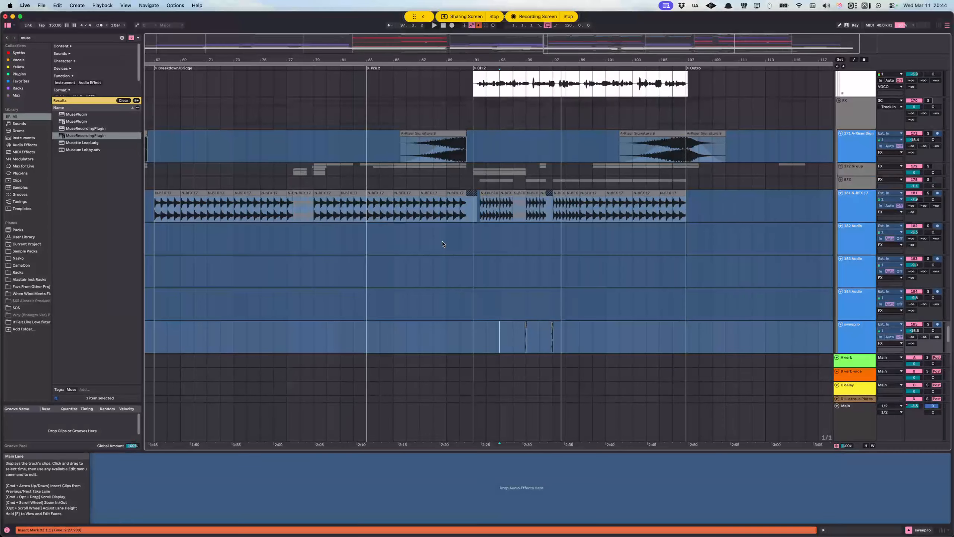
pyautogui.hscroll(-10, 464, 252)
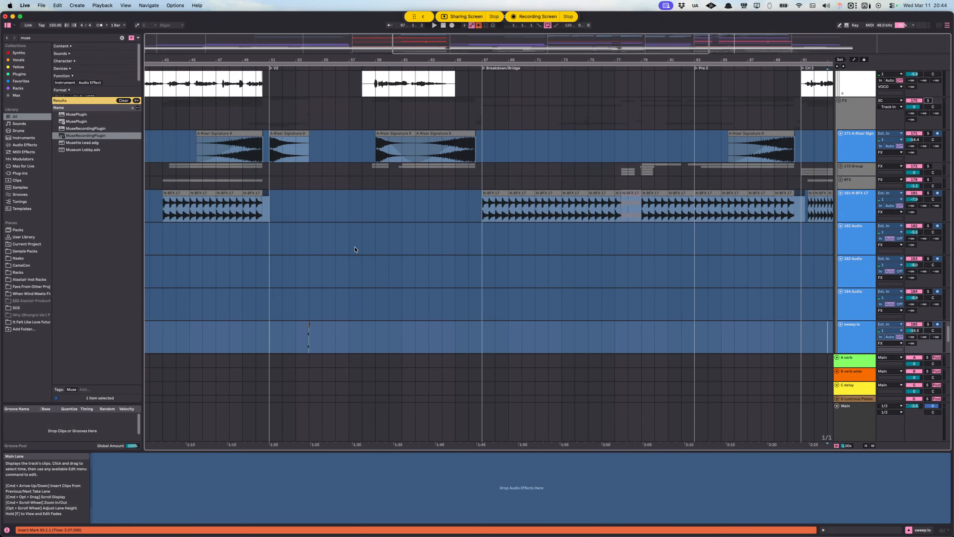
pyautogui.scroll(-5, 349, 243)
pyautogui.hscroll(-3, 352, 240)
pyautogui.hscroll(-3, 353, 241)
pyautogui.scroll(15, 355, 240)
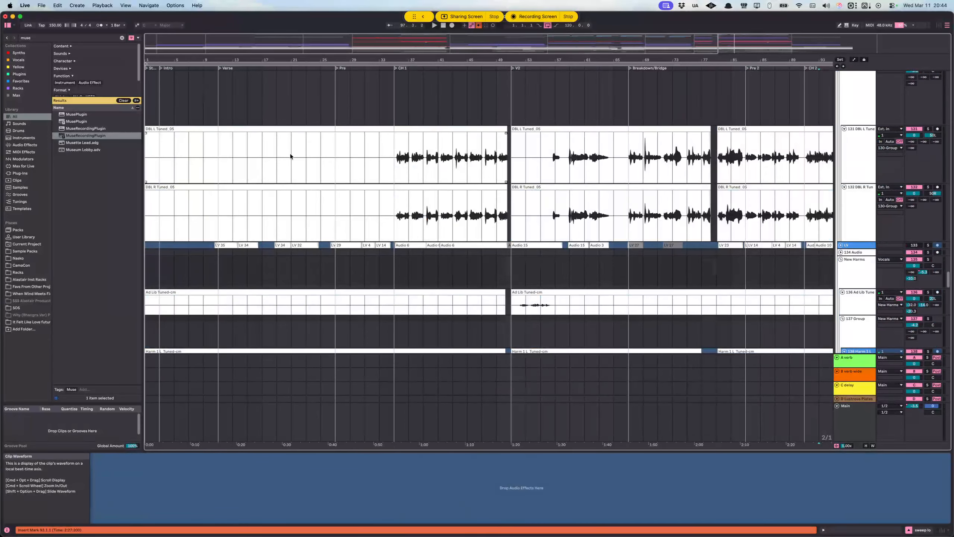
# Step: Place the insert marker at bar 21 on the DBL L track and review the double, ad lib and lead vocal tracks
pyautogui.click(290, 157)
pyautogui.scroll(-8, 556, 215)
pyautogui.scroll(5, 581, 218)
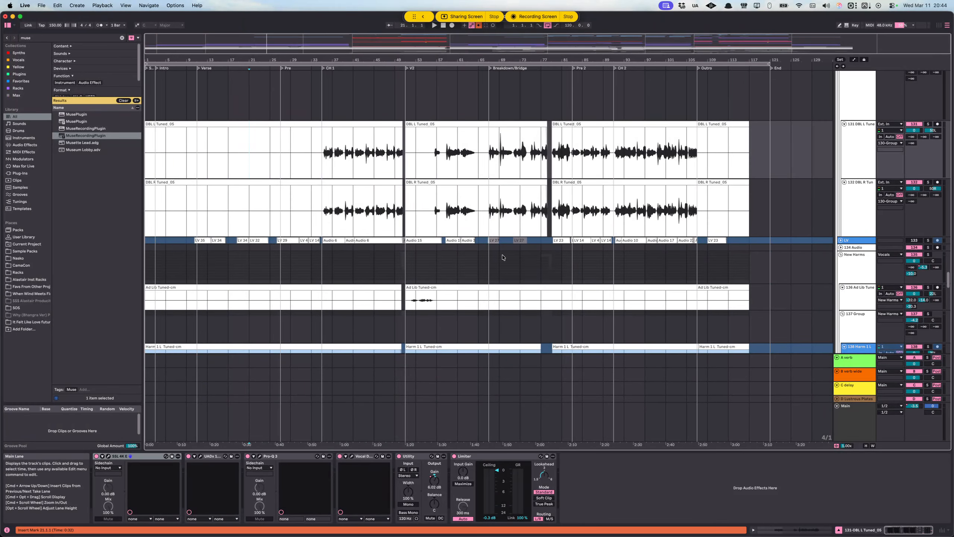
pyautogui.scroll(2, 387, 212)
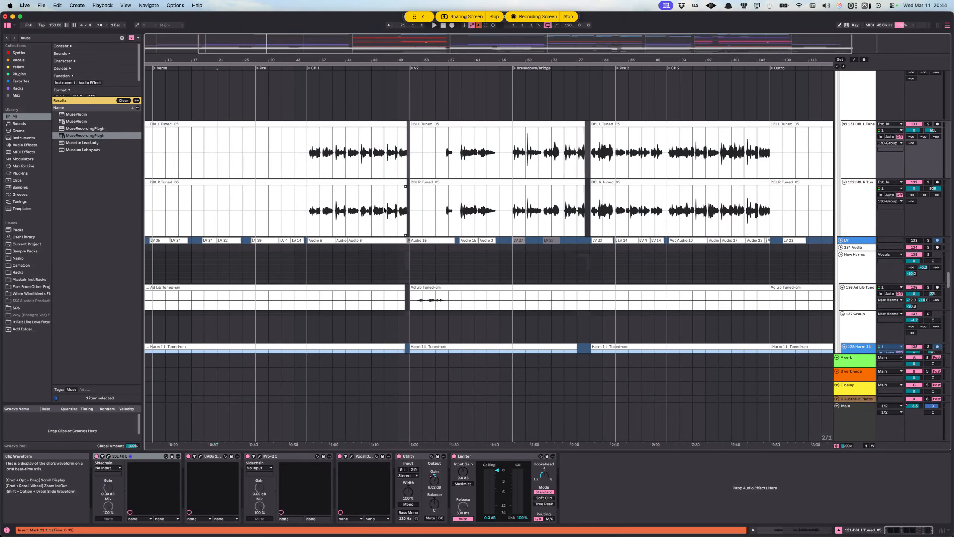
pyautogui.scroll(10, 358, 193)
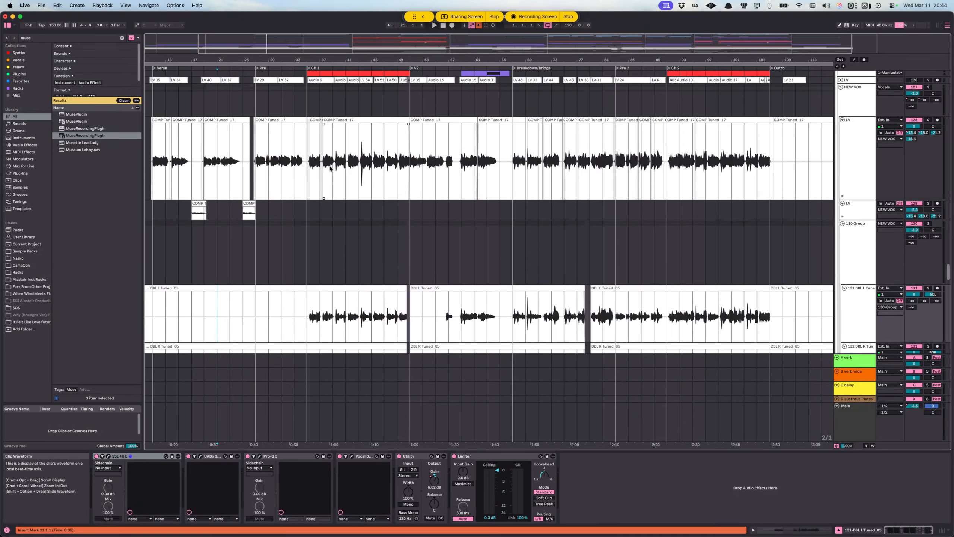
# Step: Select the lead LV track's COMP Tuned clips from bar 10 to bar 113
pyautogui.moveTo(281, 165); pyautogui.dragTo(186, 166)
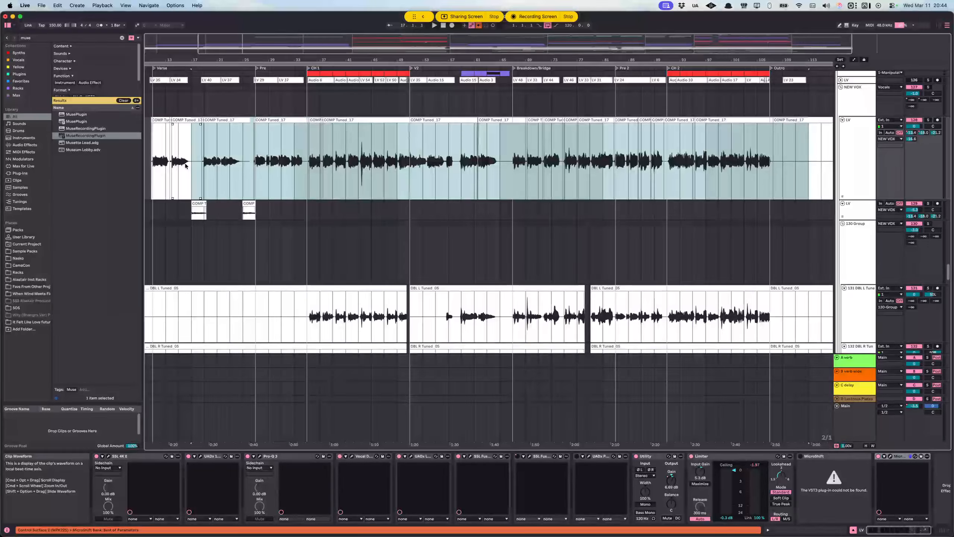
pyautogui.hscroll(-3, 185, 166)
pyautogui.keyDown('shift'); pyautogui.click(197, 166); pyautogui.keyUp('shift')
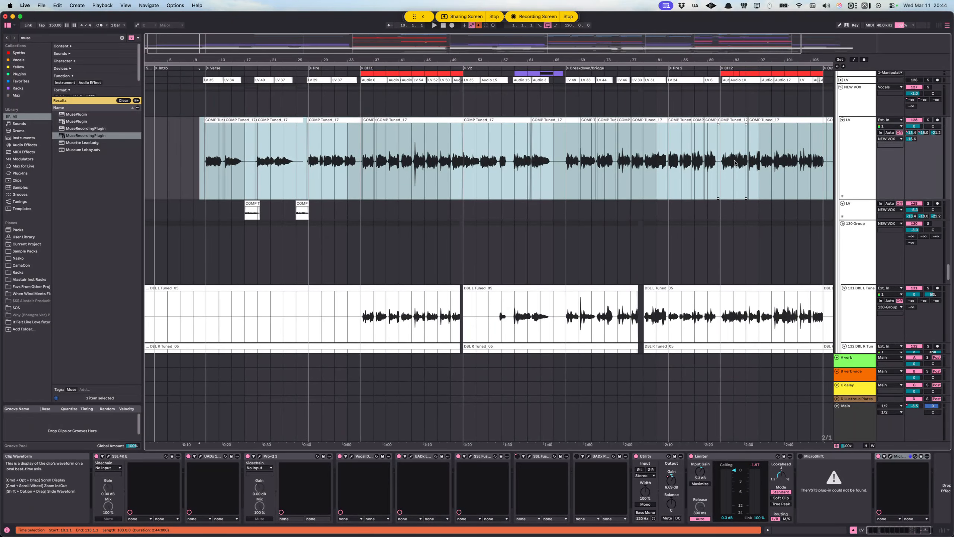
pyautogui.hscroll(3, 734, 162)
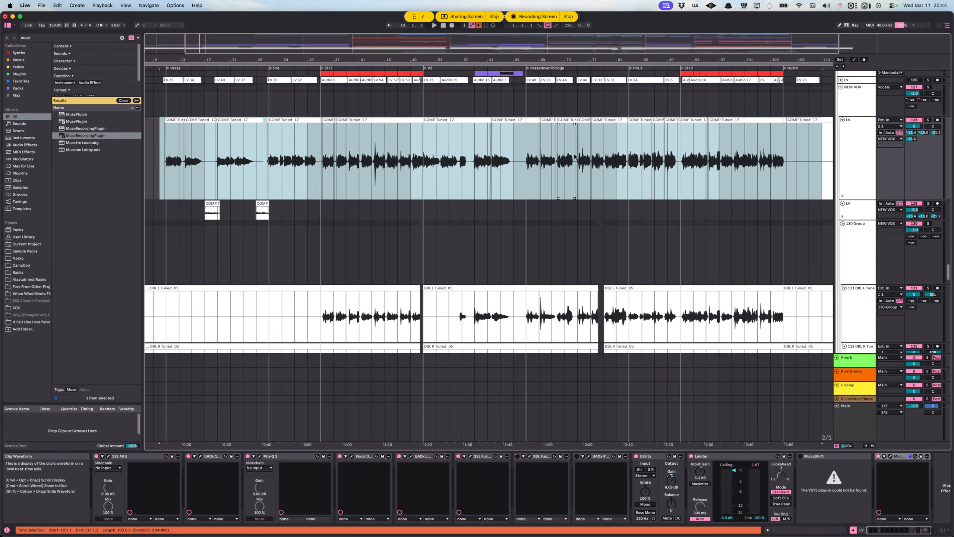
# Step: Solo and play the lead LV track from 43.2.1, and select its loud peak from 43.3.1 to 43.4.1
pyautogui.scroll(10, 376, 153)
pyautogui.click(380, 153)
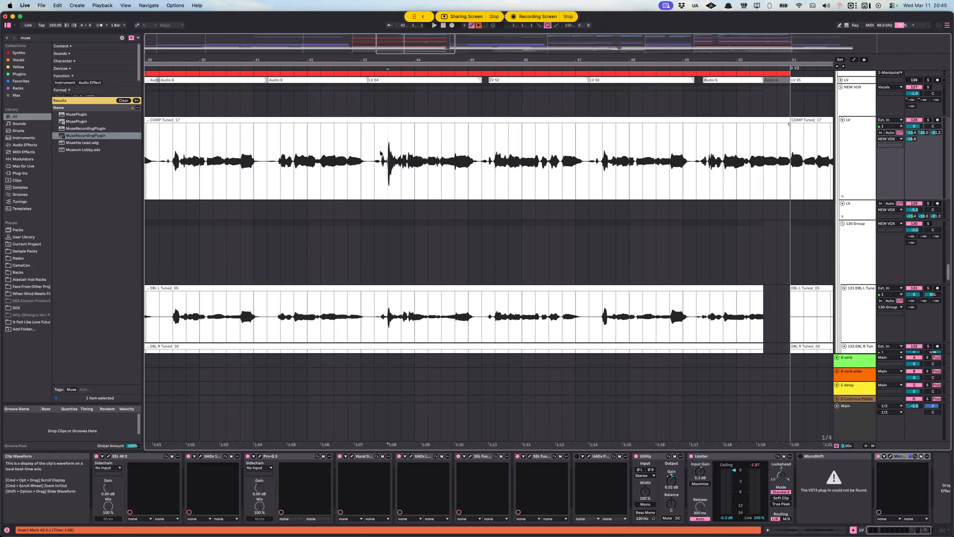
pyautogui.click(375, 153)
pyautogui.press('space')
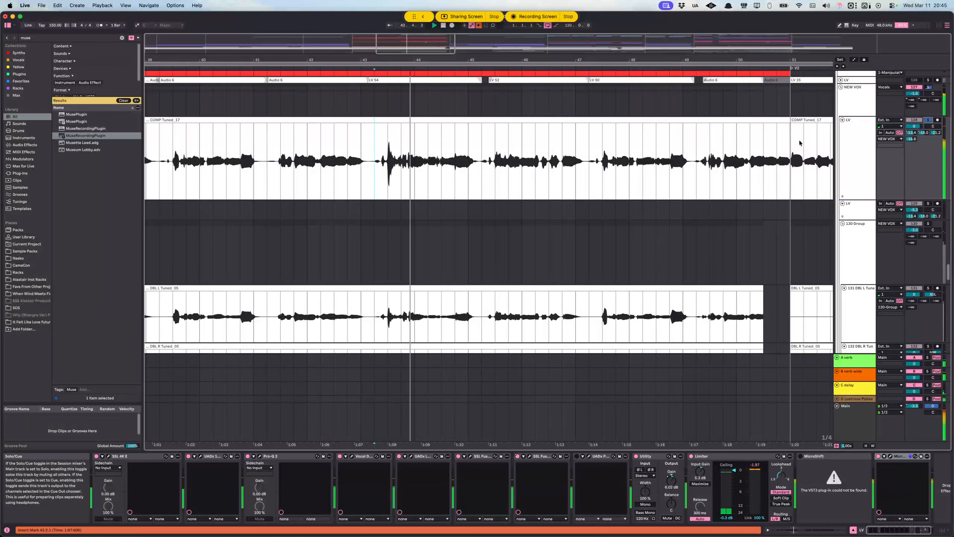
pyautogui.press('space')
pyautogui.moveTo(400, 160); pyautogui.dragTo(387, 159)
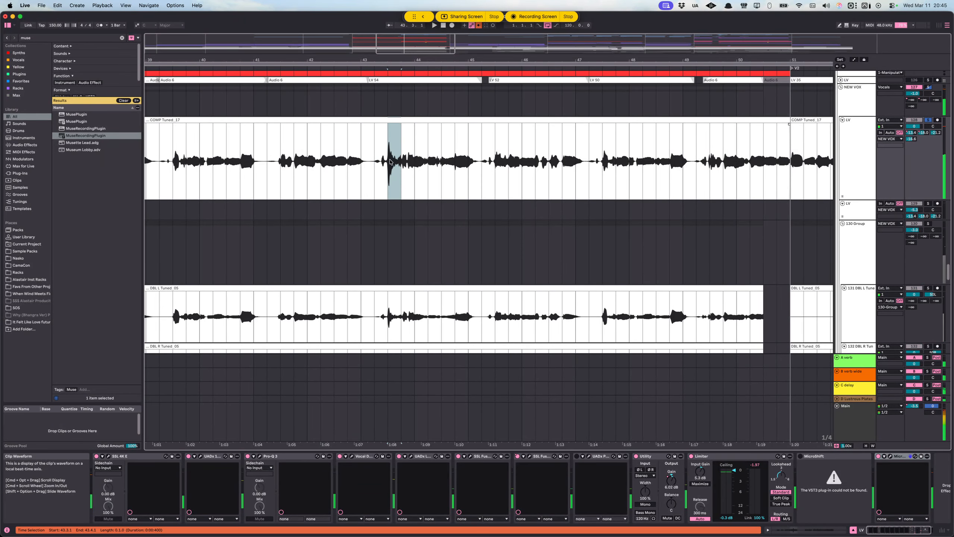
# Step: Select the lead LV track from bar 41 to bar 70 and review its waveform across the whole song
pyautogui.scroll(-5, 469, 146)
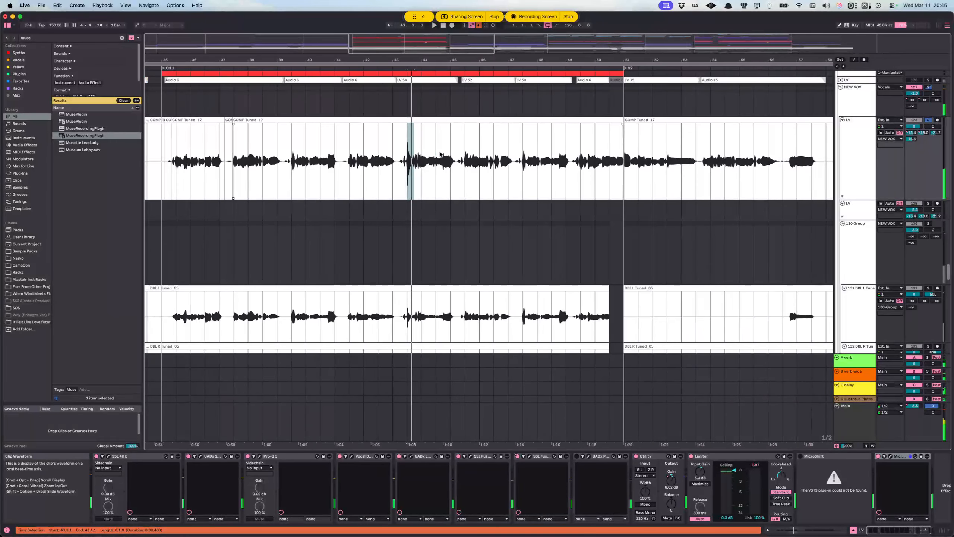
pyautogui.scroll(-5, 463, 156)
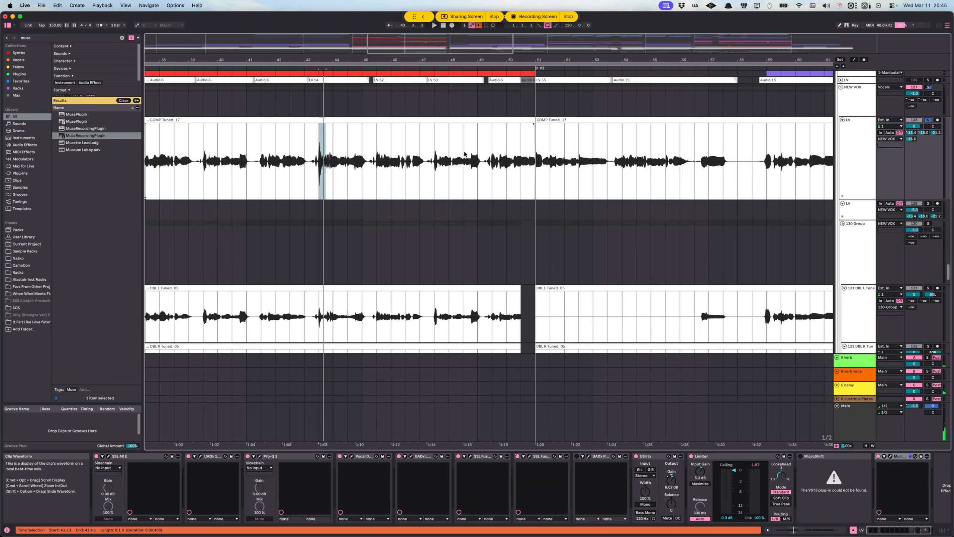
pyautogui.hscroll(2, 507, 154)
pyautogui.moveTo(774, 158); pyautogui.dragTo(297, 164)
pyautogui.scroll(-5, 293, 161)
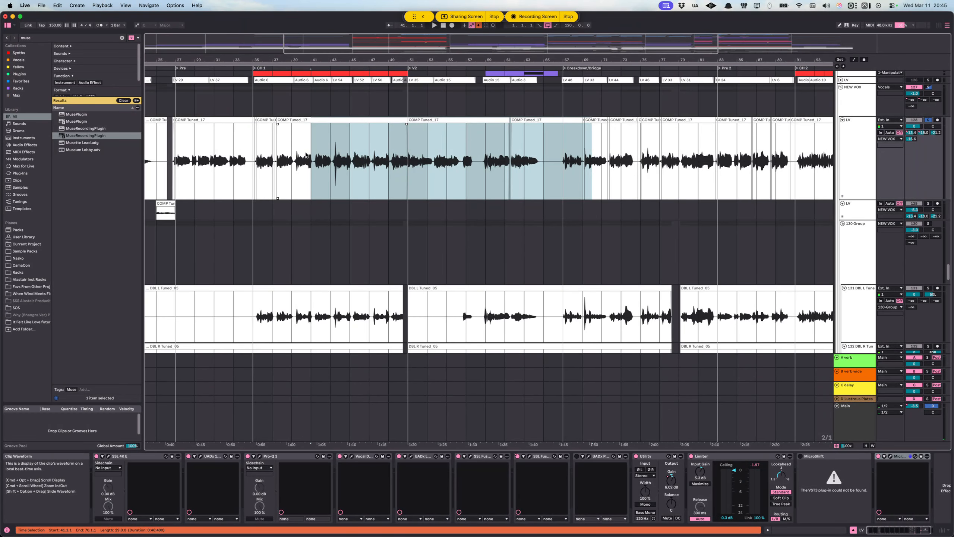
pyautogui.scroll(-2, 410, 184)
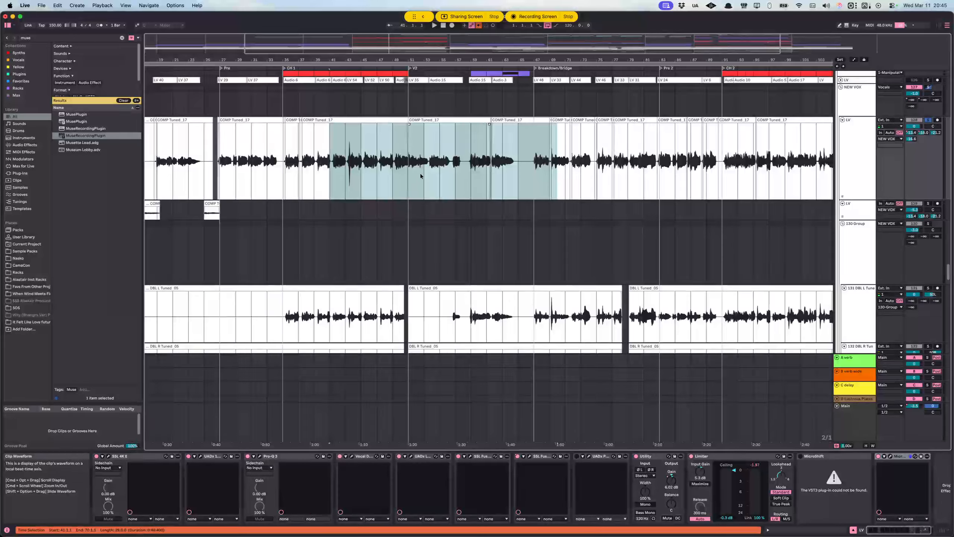
pyautogui.scroll(-3, 474, 170)
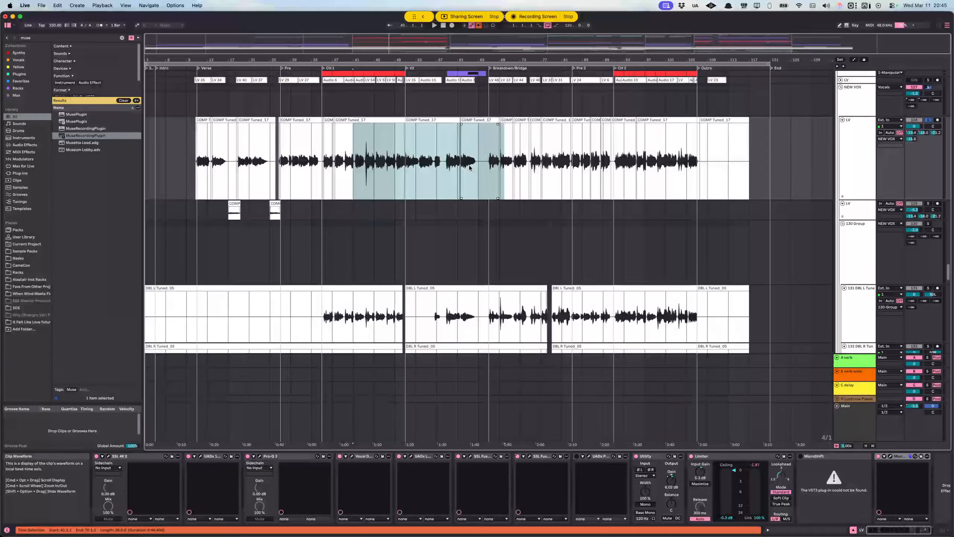
pyautogui.scroll(-5, 469, 170)
# Step: Select the DBL L and DBL R tracks from bar 35 to bar 113 and review the double vocals
pyautogui.moveTo(323, 113); pyautogui.dragTo(319, 169)
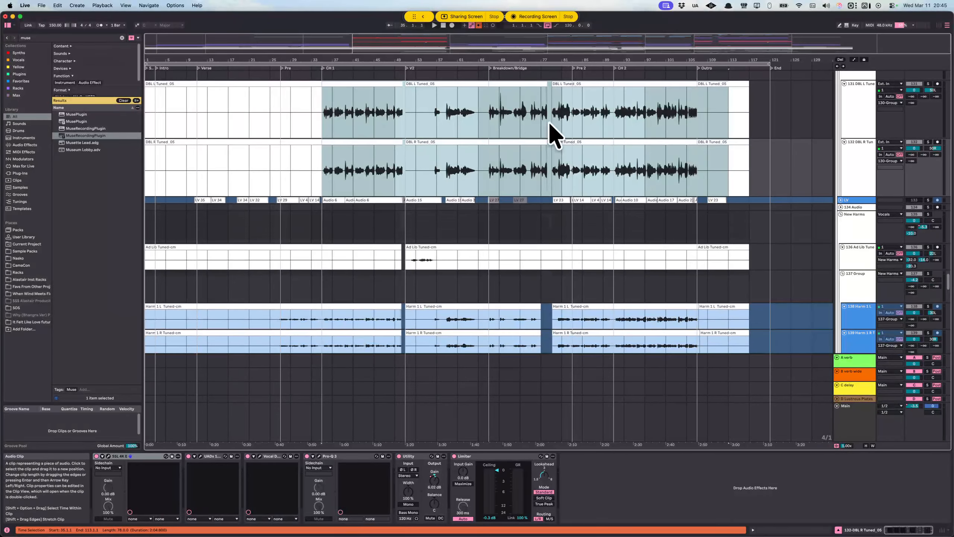
pyautogui.scroll(-3, 564, 158)
pyautogui.scroll(-1, 565, 165)
pyautogui.scroll(6, 568, 162)
pyautogui.scroll(-3, 568, 162)
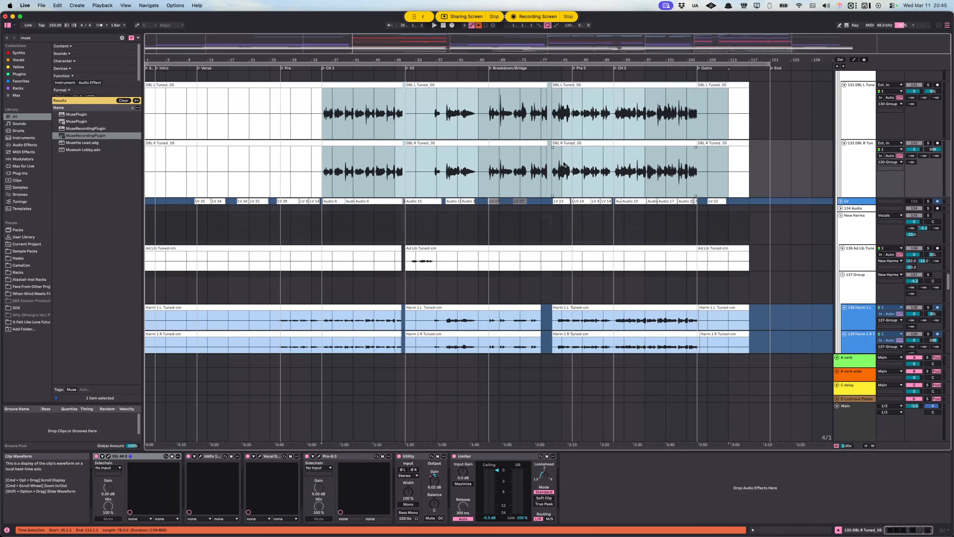
pyautogui.scroll(1, 566, 158)
# Step: Place the insert marker at bar 85 on the DBL L track and inspect its UAD 1176LN compressor, closing the plug-in window again
pyautogui.click(583, 140)
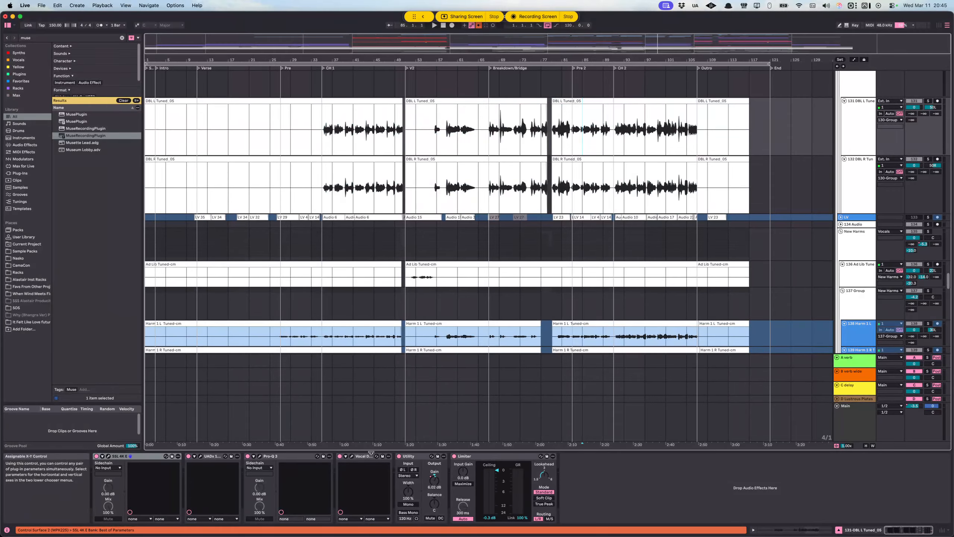
pyautogui.click(199, 456)
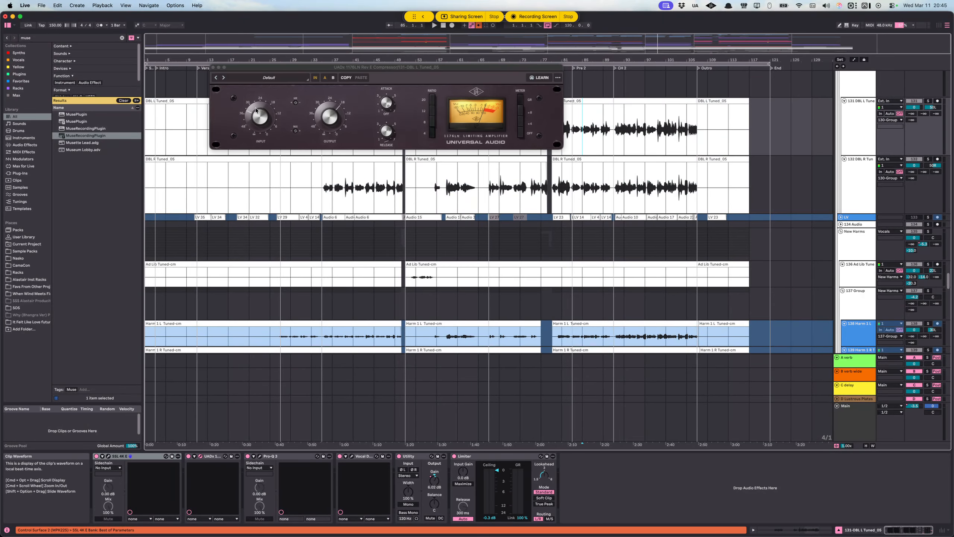
pyautogui.click(213, 67)
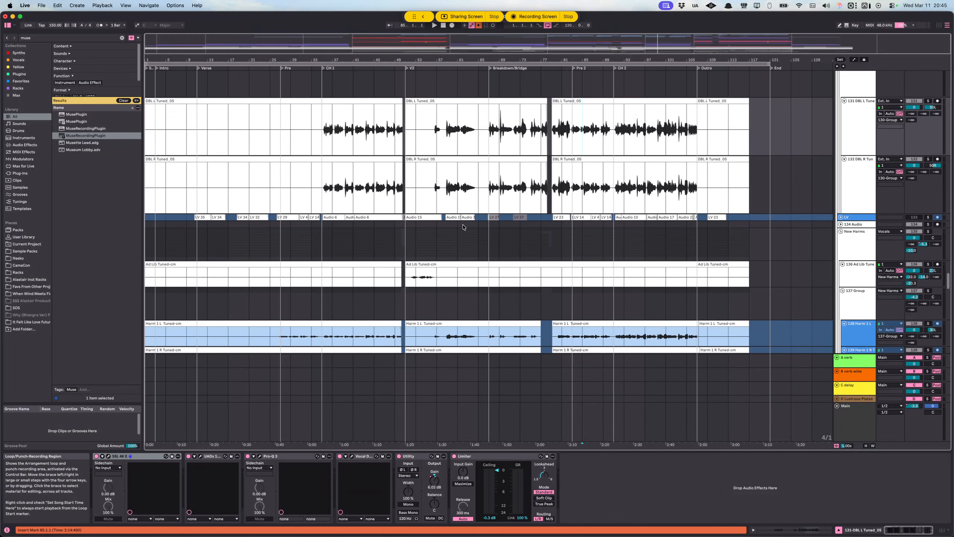
# Step: Select bars 59 to 99 across the Harm 1 L to Harm 3 R tracks and review the harmony clips
pyautogui.scroll(-10, 505, 192)
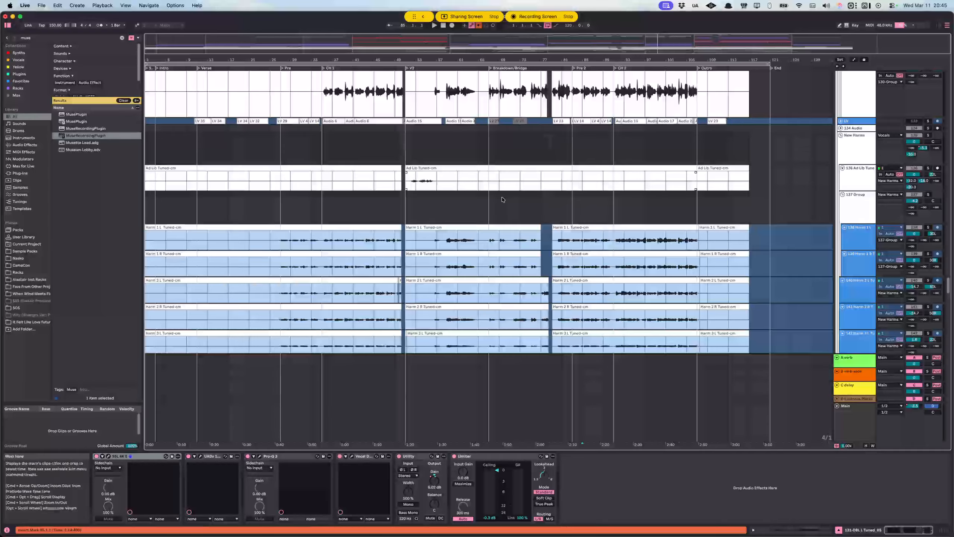
pyautogui.scroll(4, 490, 197)
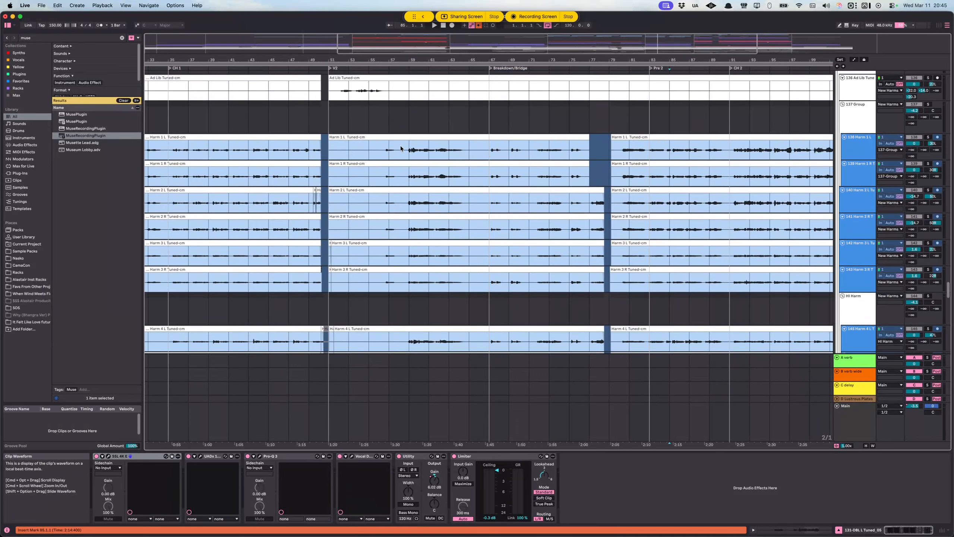
pyautogui.moveTo(409, 148); pyautogui.dragTo(808, 271)
pyautogui.scroll(10, 649, 165)
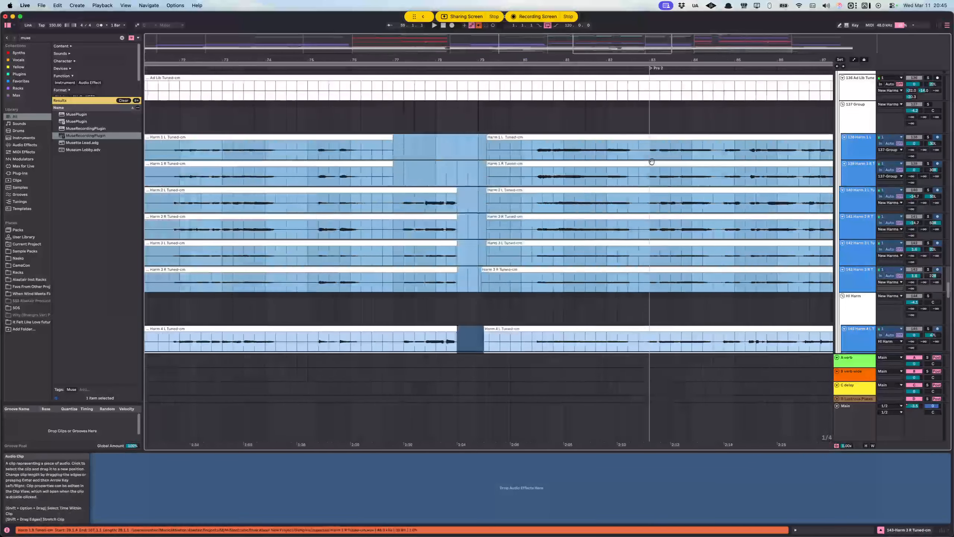
pyautogui.scroll(-5, 523, 161)
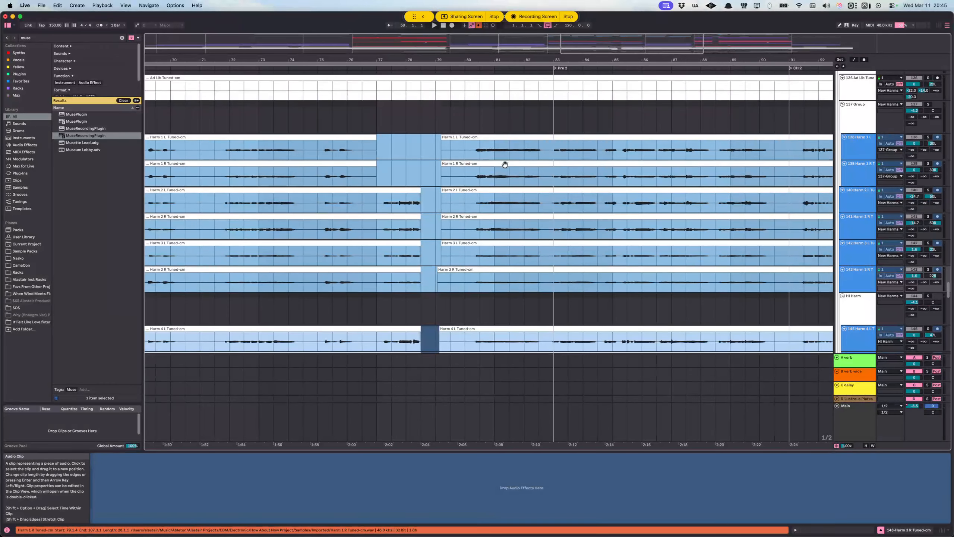
pyautogui.scroll(-3, 419, 169)
pyautogui.scroll(-6, 420, 168)
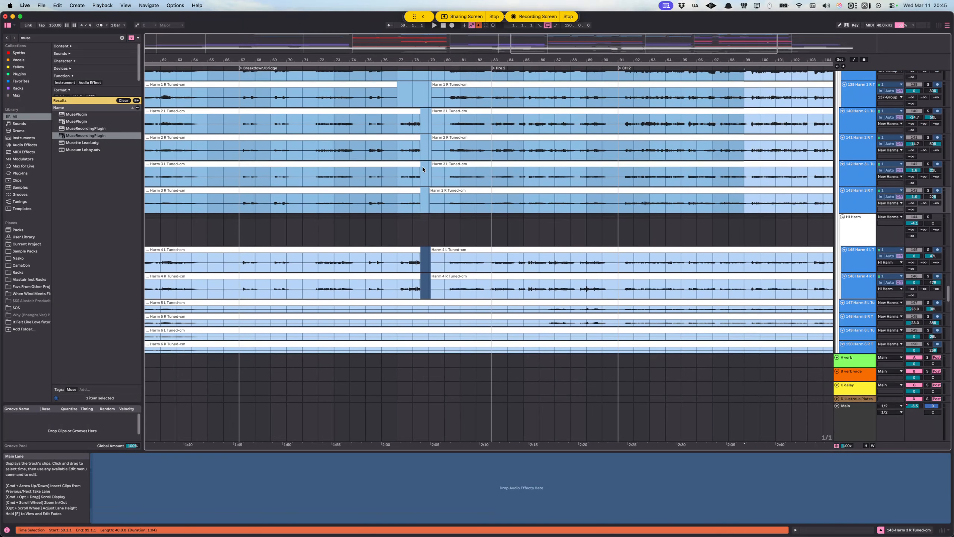
pyautogui.scroll(-4, 429, 171)
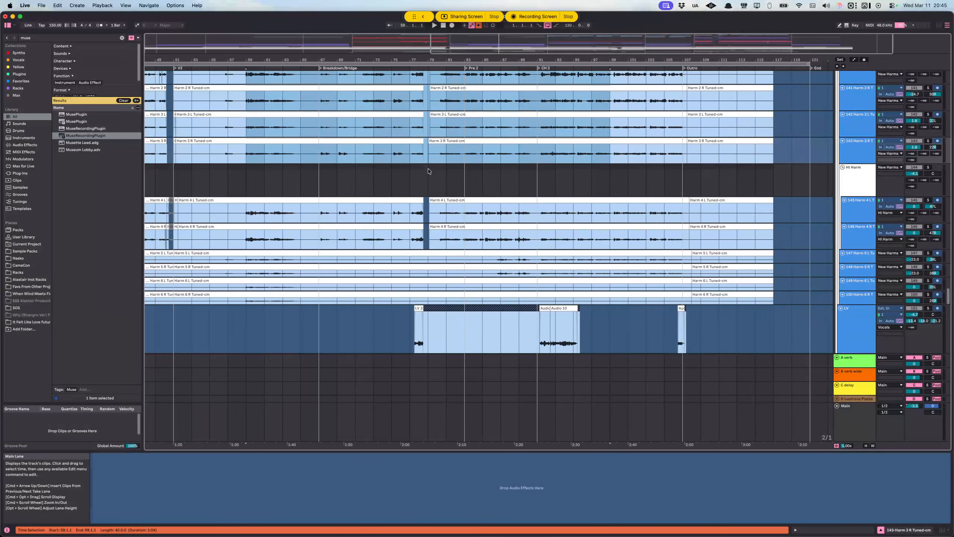
# Step: Select the CH 1 phrase from 39.3.1 to 41.1.3 across the harmony tracks, from Harm 1 down to Harm 4
pyautogui.scroll(15, 407, 176)
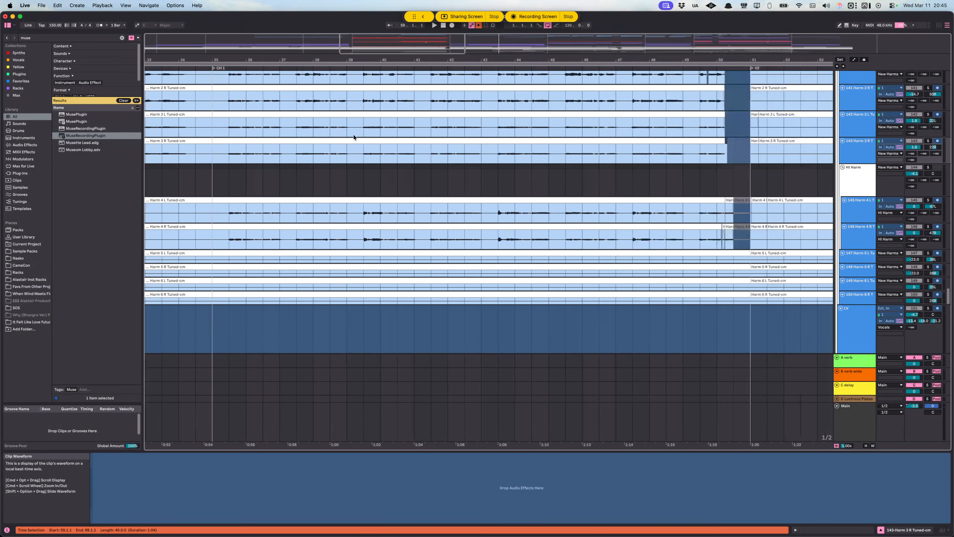
pyautogui.moveTo(407, 128); pyautogui.dragTo(625, 134)
pyautogui.scroll(-2, 601, 139)
pyautogui.scroll(9, 563, 143)
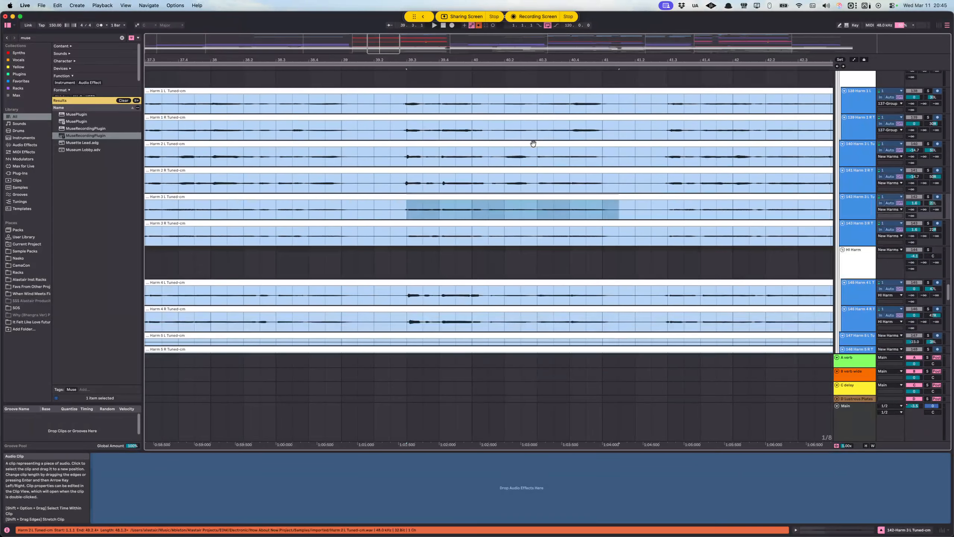
pyautogui.moveTo(397, 160); pyautogui.dragTo(613, 311)
pyautogui.scroll(-5, 600, 275)
pyautogui.scroll(5, 803, 146)
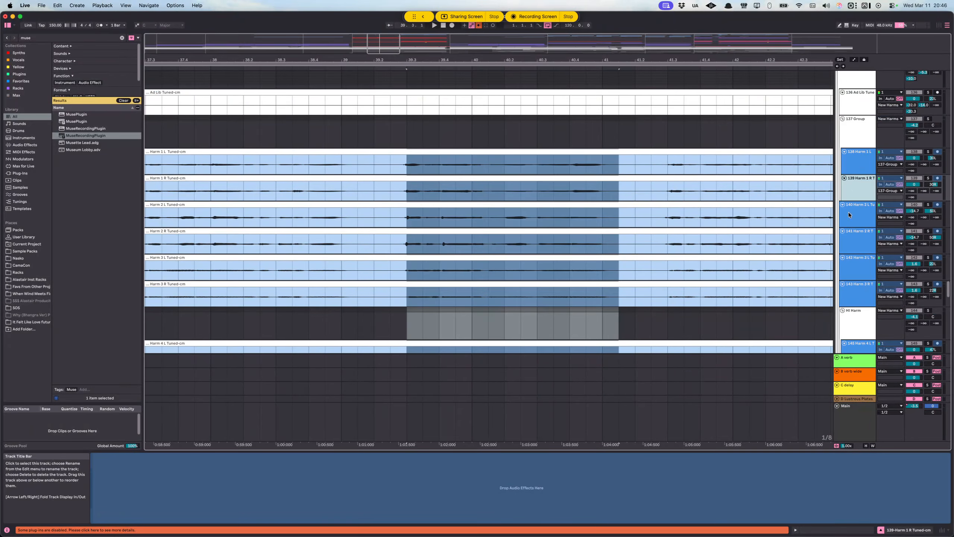
# Step: Inspect the device chains of the 137 Group and the New Harms group
pyautogui.click(853, 131)
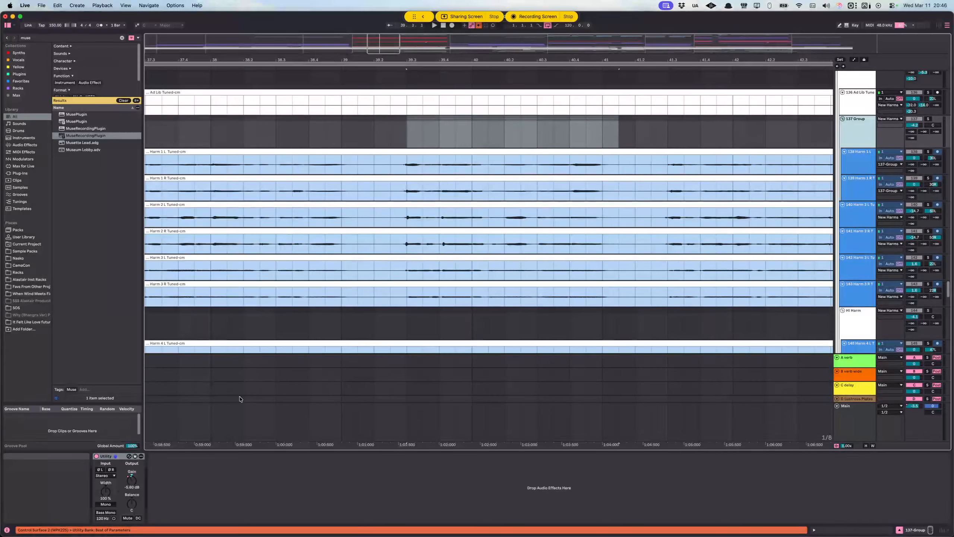
pyautogui.scroll(3, 735, 135)
pyautogui.click(849, 169)
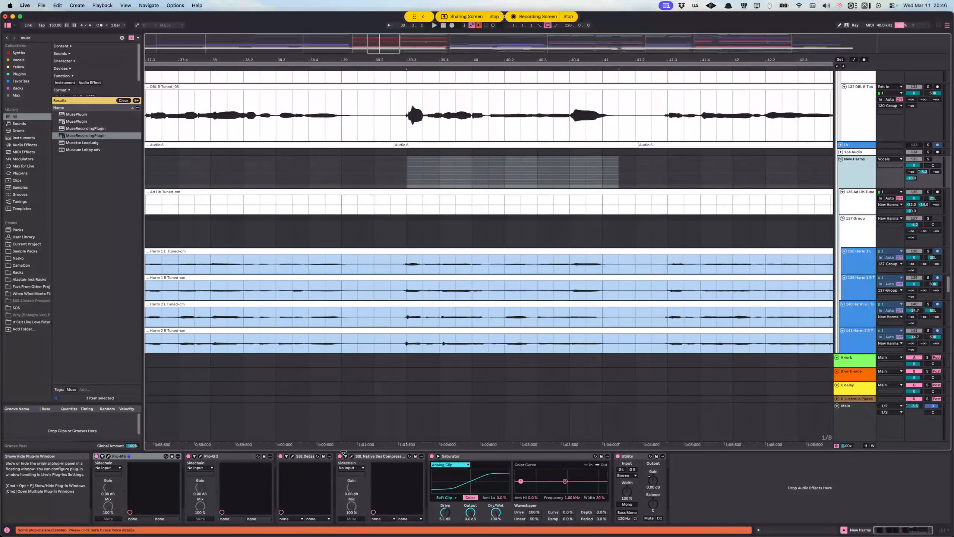
pyautogui.scroll(-2, 434, 285)
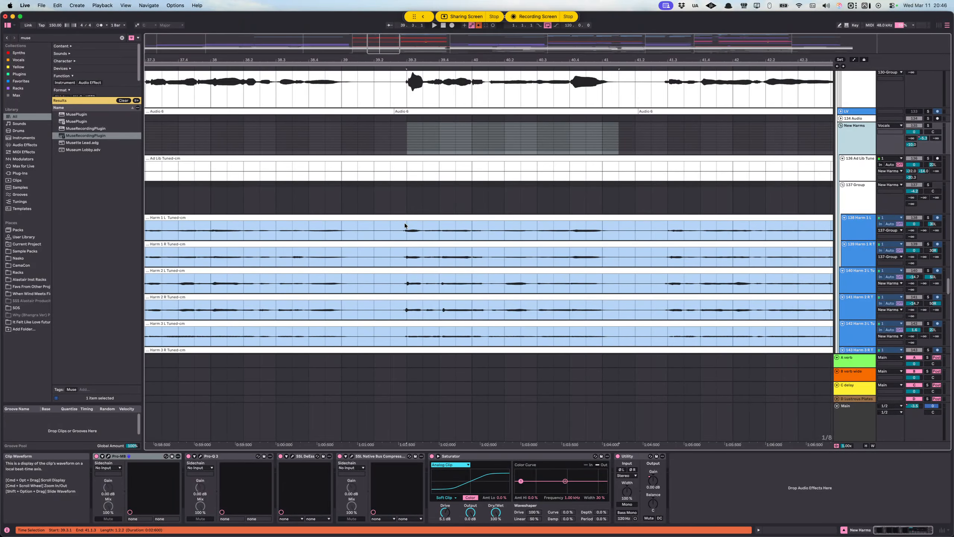
pyautogui.scroll(1, 407, 244)
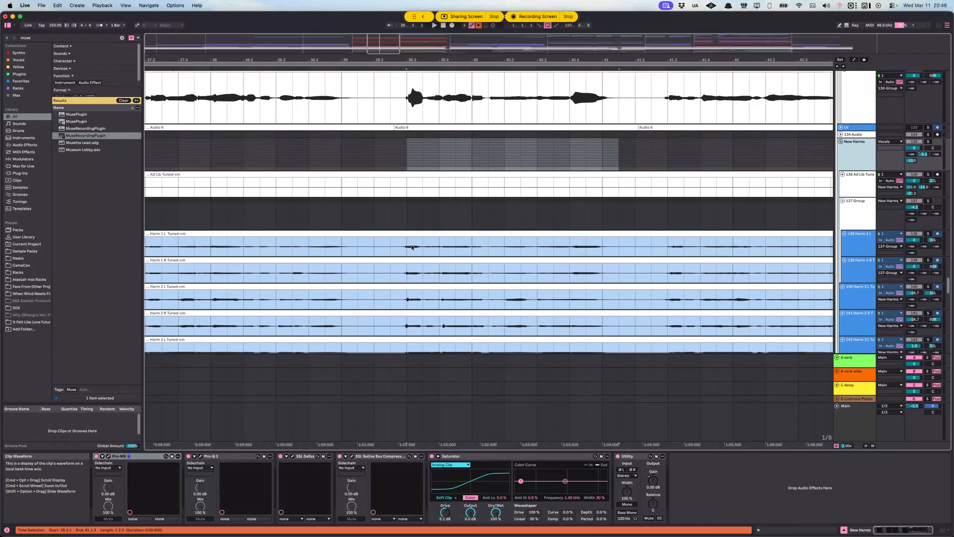
# Step: Place the insert marker at 39.3.1 on the 137 Group, and select DBL L and DBL R from there to about bar 43
pyautogui.scroll(2, 412, 248)
pyautogui.click(408, 255)
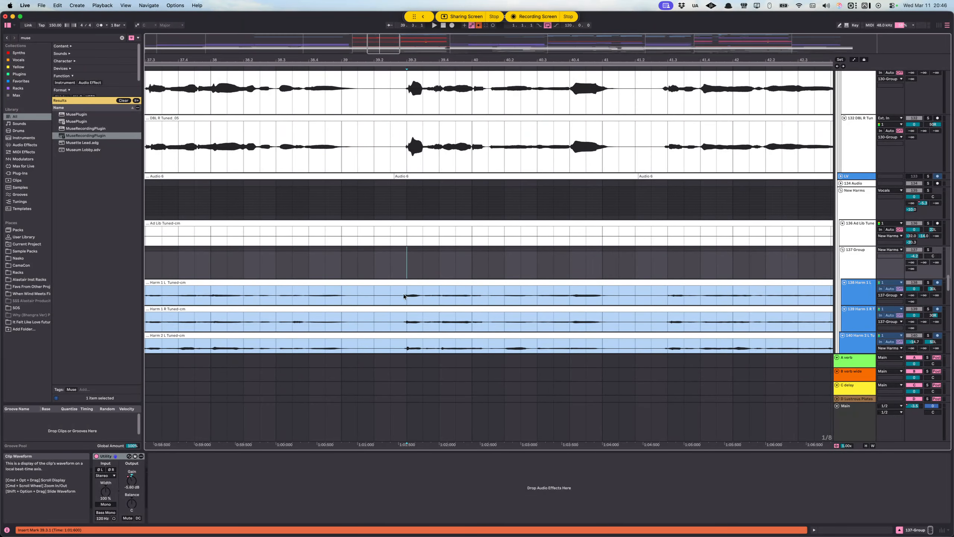
pyautogui.scroll(-4, 414, 279)
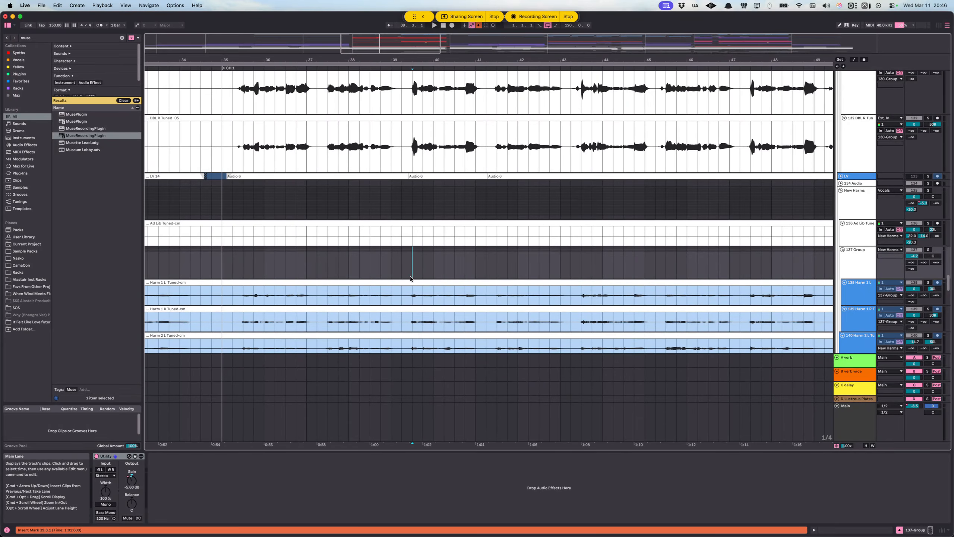
pyautogui.scroll(5, 411, 278)
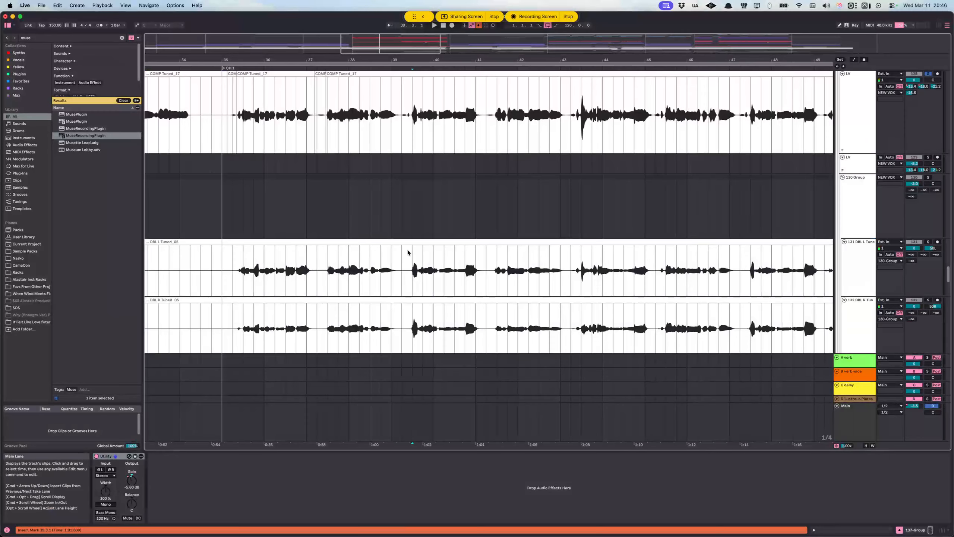
pyautogui.moveTo(410, 253); pyautogui.dragTo(572, 233)
pyautogui.scroll(-3, 564, 282)
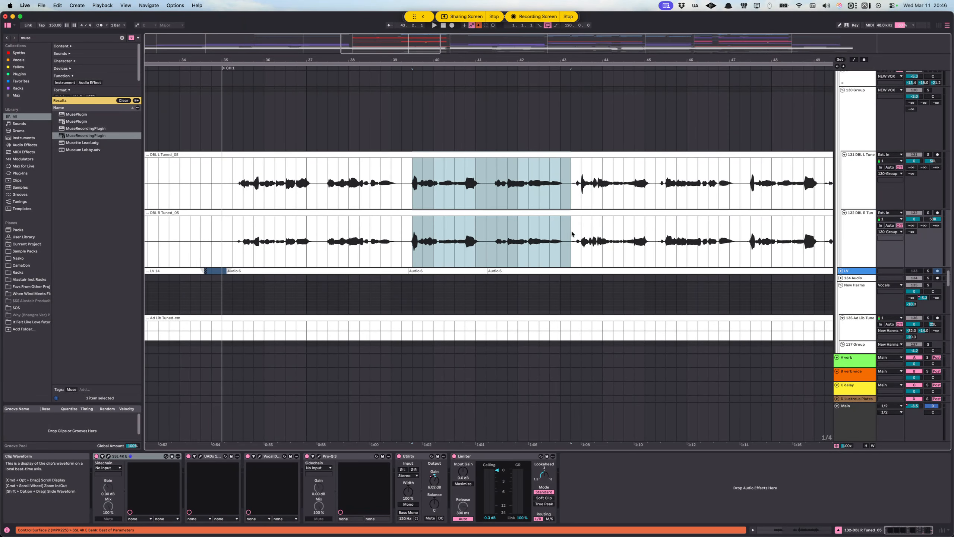
# Step: Select the lead LV track from about bar 39 to bar 44, and place the insert marker on it at 44.1.1
pyautogui.scroll(5, 572, 233)
pyautogui.moveTo(391, 180); pyautogui.dragTo(625, 184)
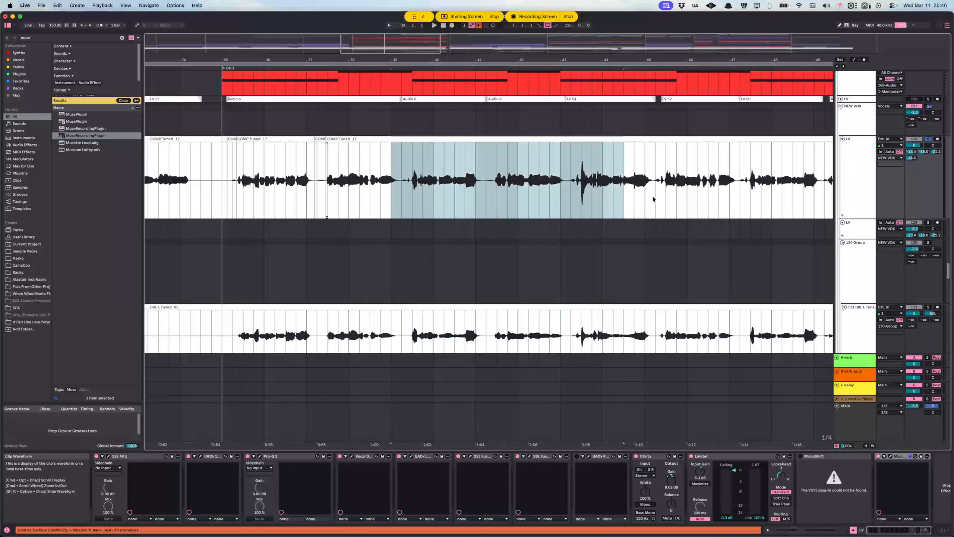
pyautogui.click(599, 190)
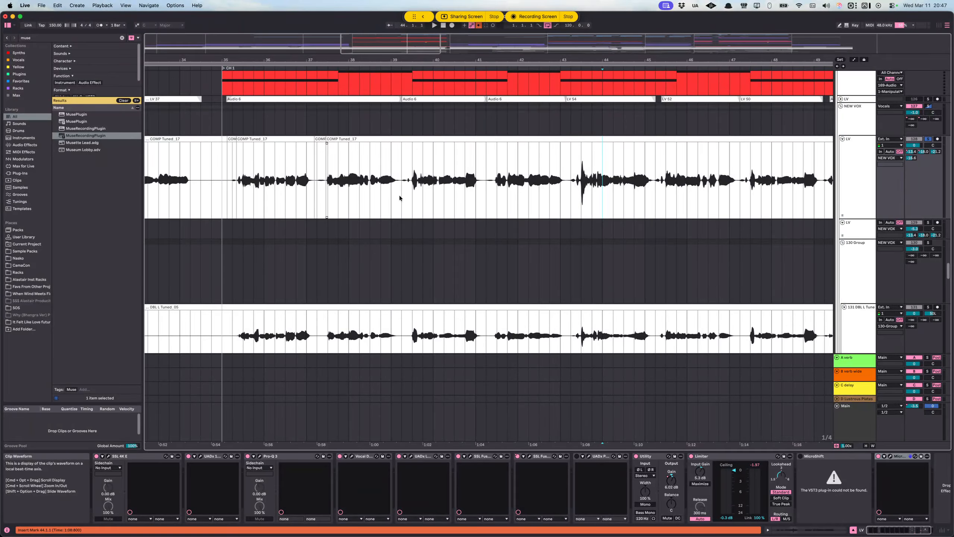
# Step: Show the automation lanes and select 39.3.1 to 39.4.1 on the lead LV track's B verb wide lane
pyautogui.click(850, 171)
pyautogui.press('a')
pyautogui.scroll(5, 408, 180)
pyautogui.click(417, 176)
pyautogui.click(435, 177)
pyautogui.moveTo(431, 177); pyautogui.dragTo(423, 175)
pyautogui.click(420, 161)
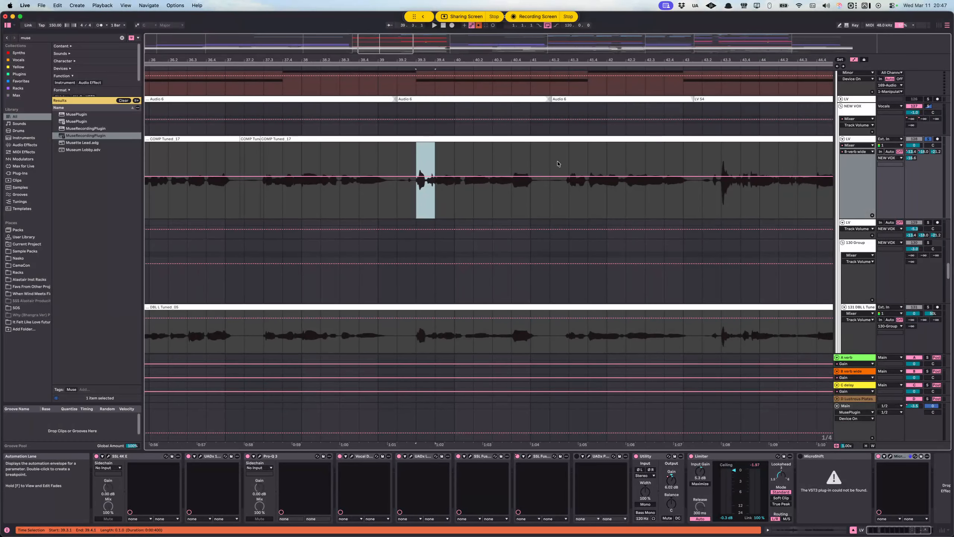
# Step: Hide the automation lanes and select the Utility device in the lead LV track's chain
pyautogui.click(849, 164)
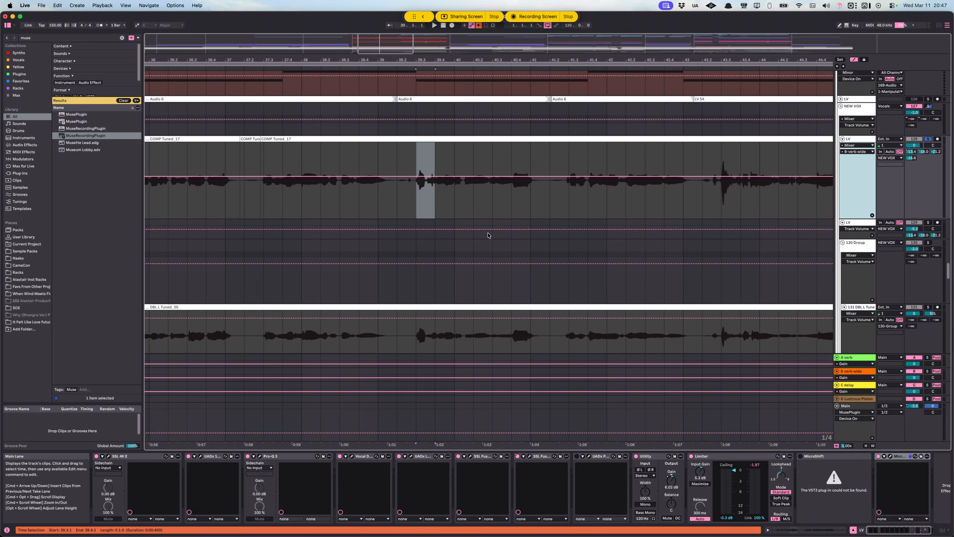
pyautogui.press('a')
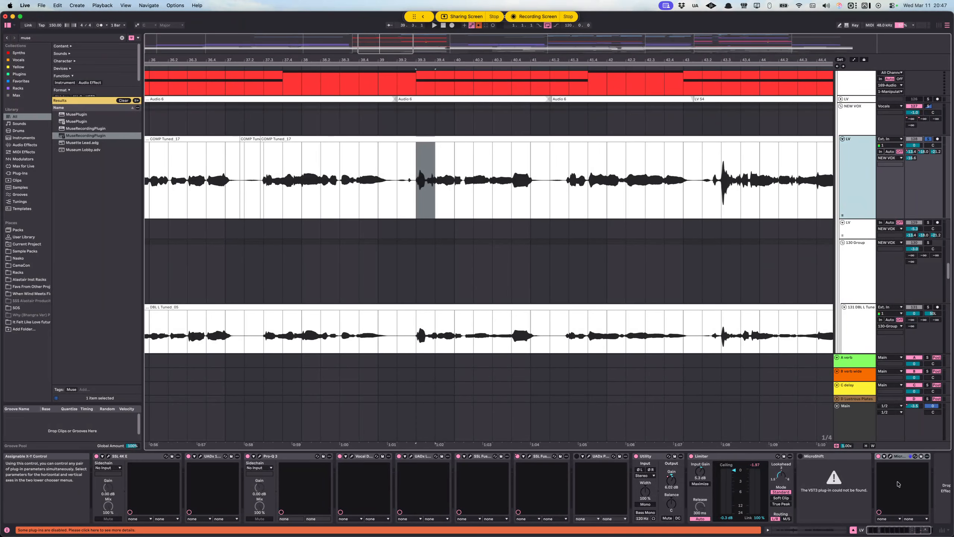
pyautogui.click(668, 491)
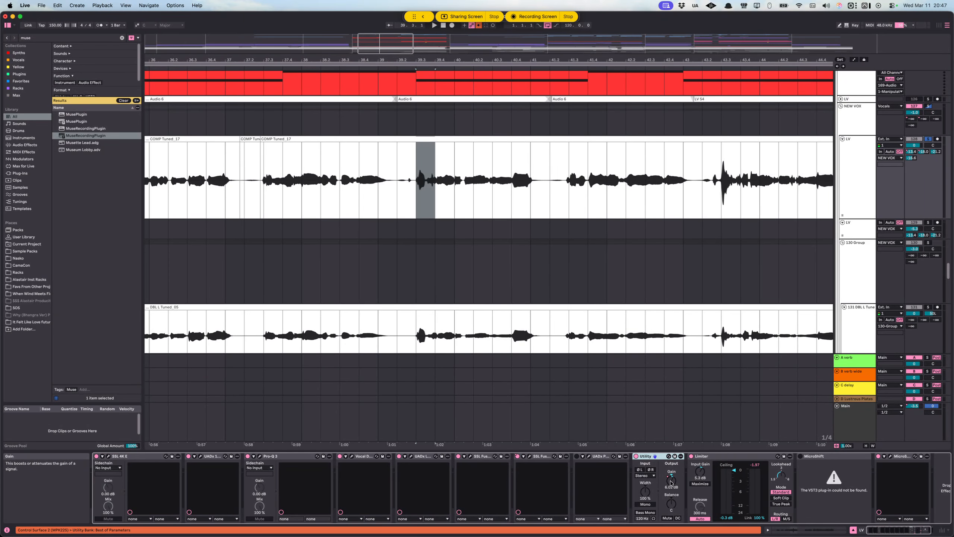
# Step: Show the automation lanes, try raising Utility Gain breakpoints to about 6.17 dB near 47.3 on the lead LV track, and delete them
pyautogui.press('a')
pyautogui.press('x')
pyautogui.scroll(-2, 462, 214)
pyautogui.scroll(10, 449, 184)
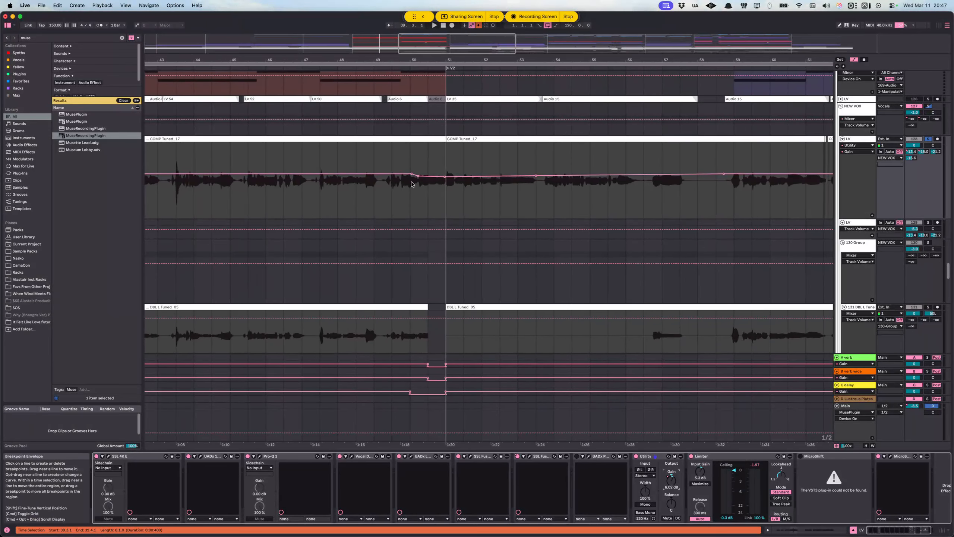
pyautogui.scroll(5, 412, 184)
pyautogui.click(370, 174)
pyautogui.click(378, 174)
pyautogui.click(386, 174)
pyautogui.moveTo(378, 174); pyautogui.dragTo(381, 174)
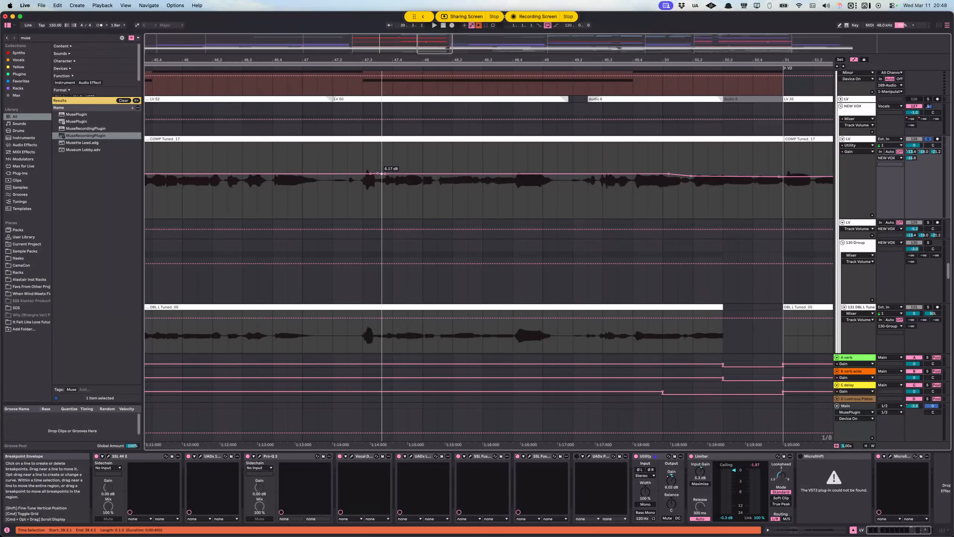
pyautogui.moveTo(370, 165); pyautogui.dragTo(398, 167)
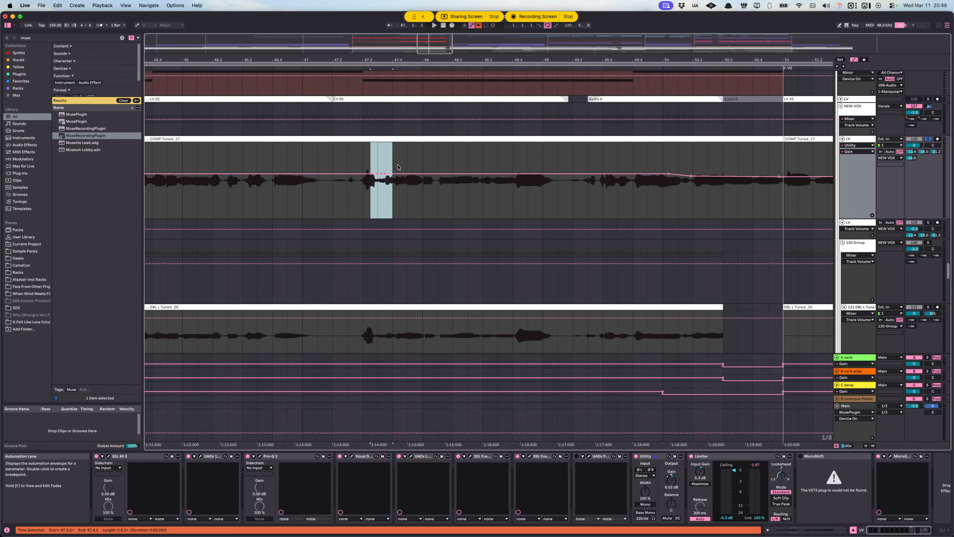
pyautogui.press('Delete')
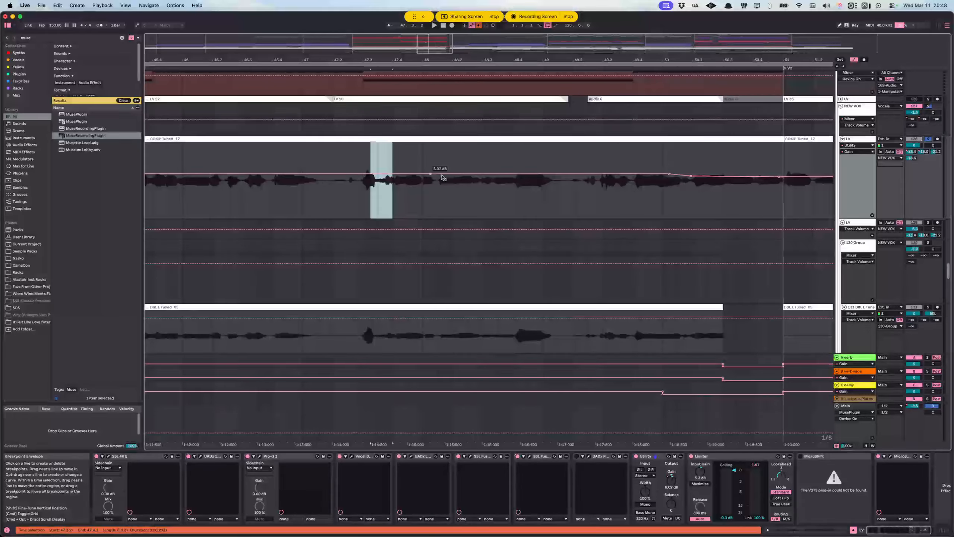
# Step: Try a raised Utility Gain plateau over the quiet passage after 47.3 on the lead LV track, and delete its breakpoints
pyautogui.scroll(5, 372, 176)
pyautogui.click(379, 175)
pyautogui.click(453, 175)
pyautogui.moveTo(437, 175); pyautogui.dragTo(385, 172)
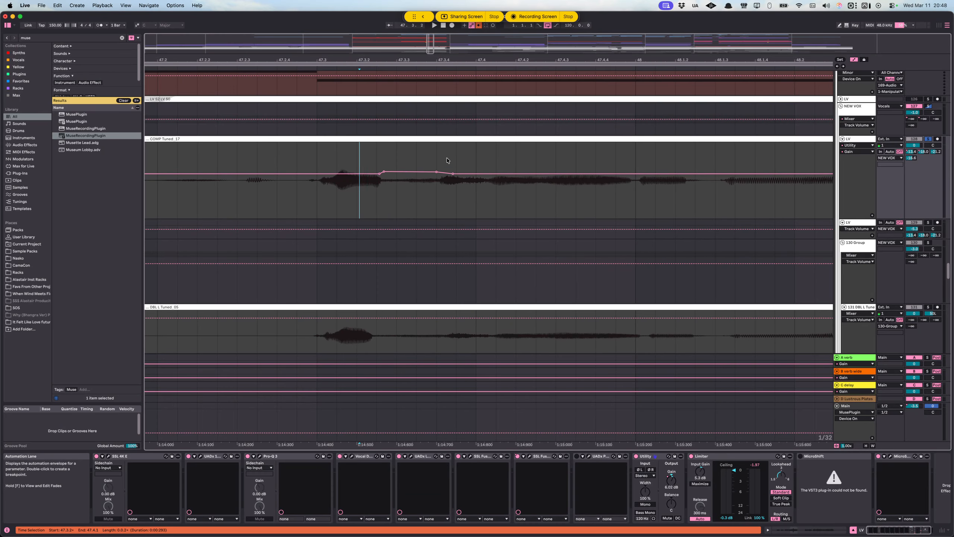
pyautogui.moveTo(406, 172); pyautogui.dragTo(425, 172)
pyautogui.moveTo(360, 163)
pyautogui.mouseDown()
pyautogui.moveTo(456, 168)
pyautogui.moveTo(363, 163)
pyautogui.moveTo(477, 158)
pyautogui.mouseUp()
pyautogui.click(337, 164)
pyautogui.press('Delete')
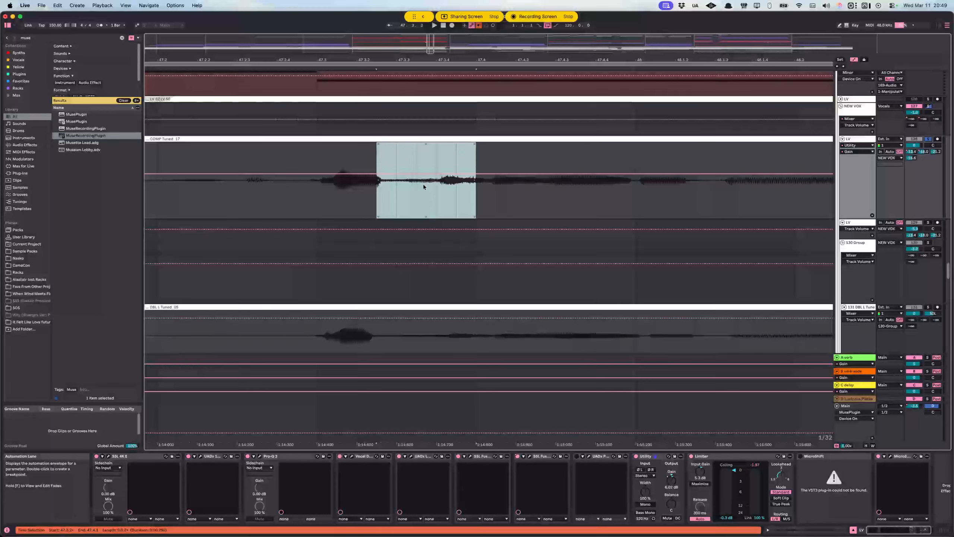
# Step: Hide the automation lanes and select the lead LV track from 38.4.1 to 39.1.4
pyautogui.scroll(-10, 427, 181)
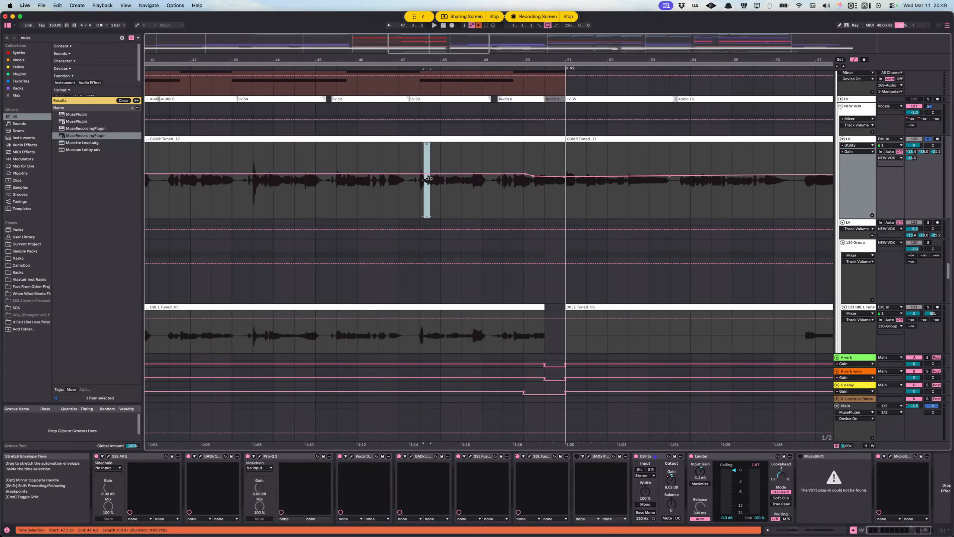
pyautogui.press('a')
pyautogui.scroll(10, 391, 184)
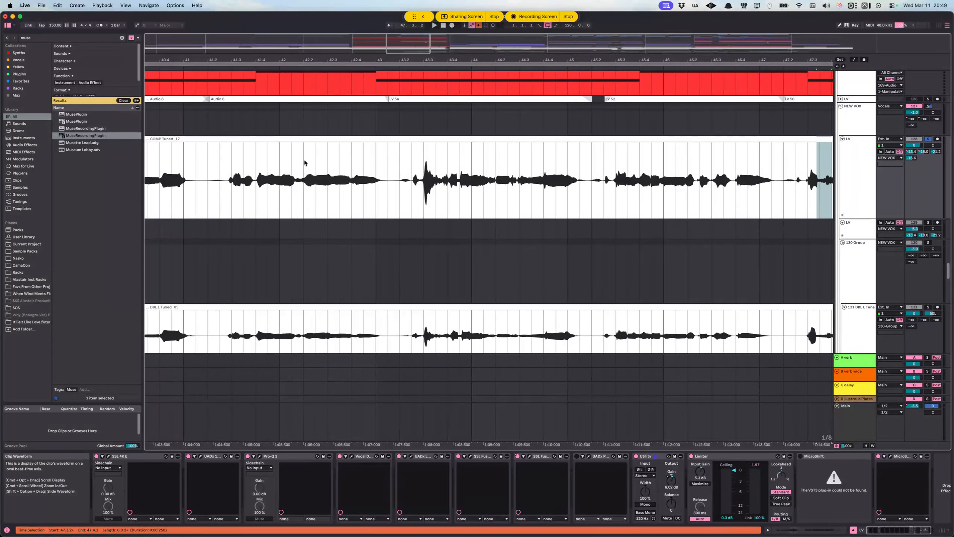
pyautogui.hscroll(-10, 305, 162)
pyautogui.hscroll(-5, 387, 177)
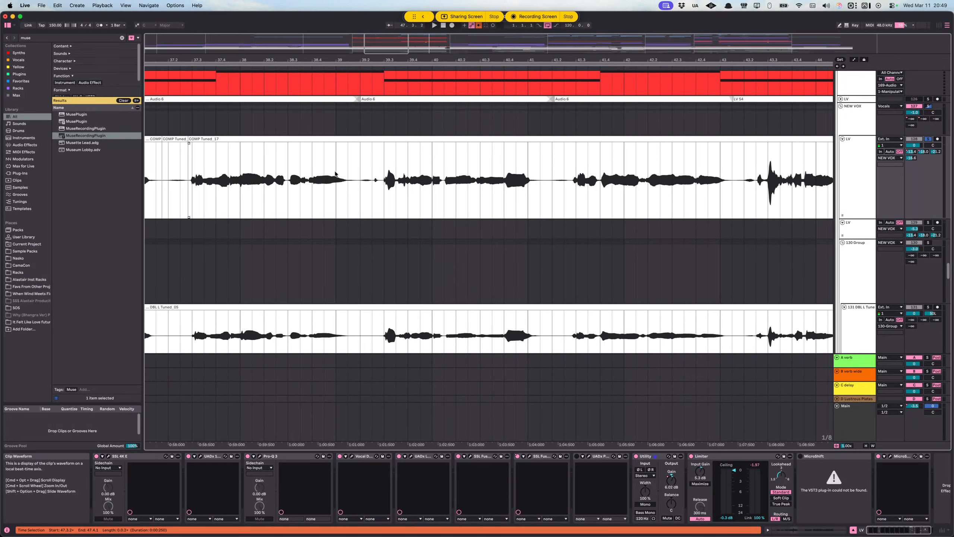
pyautogui.scroll(3, 326, 172)
pyautogui.moveTo(303, 171); pyautogui.dragTo(379, 179)
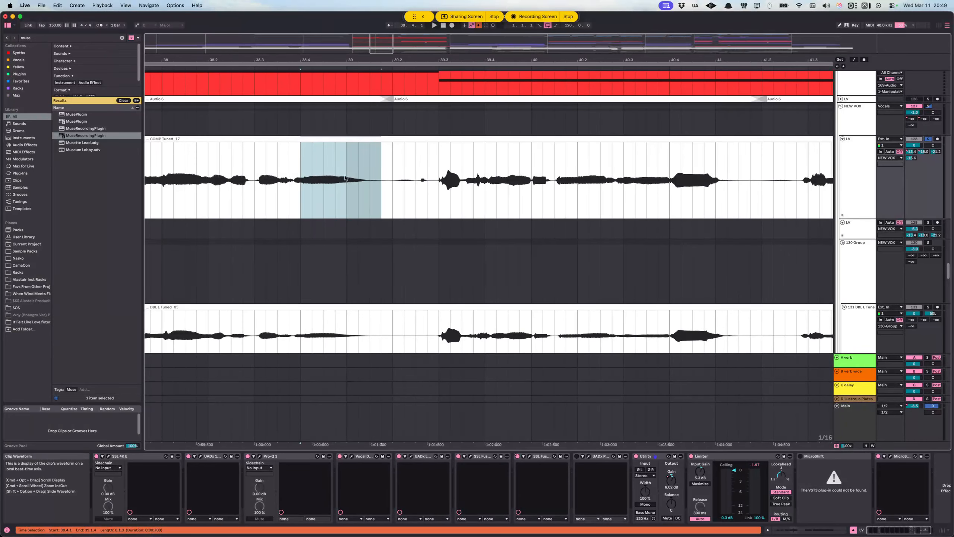
# Step: Show the automation lanes, try a small Utility Gain bump at the phrase tail after bar 39, play it from 38.4.4, and remove its breakpoints
pyautogui.press('a')
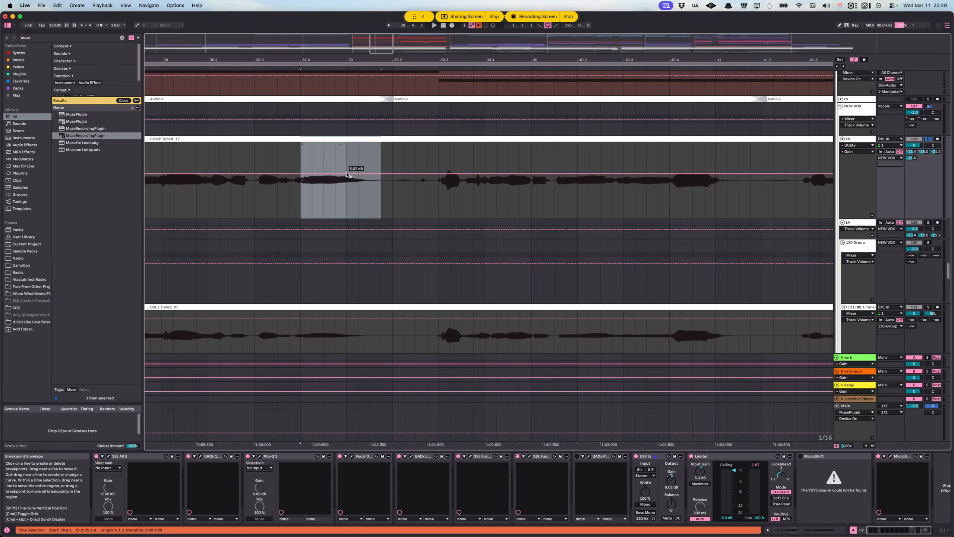
pyautogui.click(350, 174)
pyautogui.click(370, 173)
pyautogui.moveTo(365, 173); pyautogui.dragTo(365, 171)
pyautogui.click(334, 177)
pyautogui.press('space')
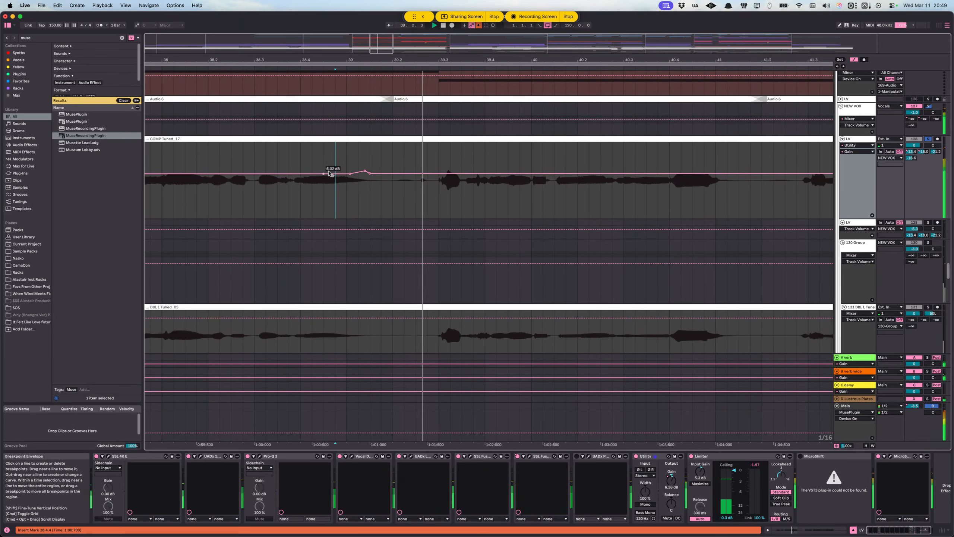
pyautogui.click(370, 173)
pyautogui.click(365, 172)
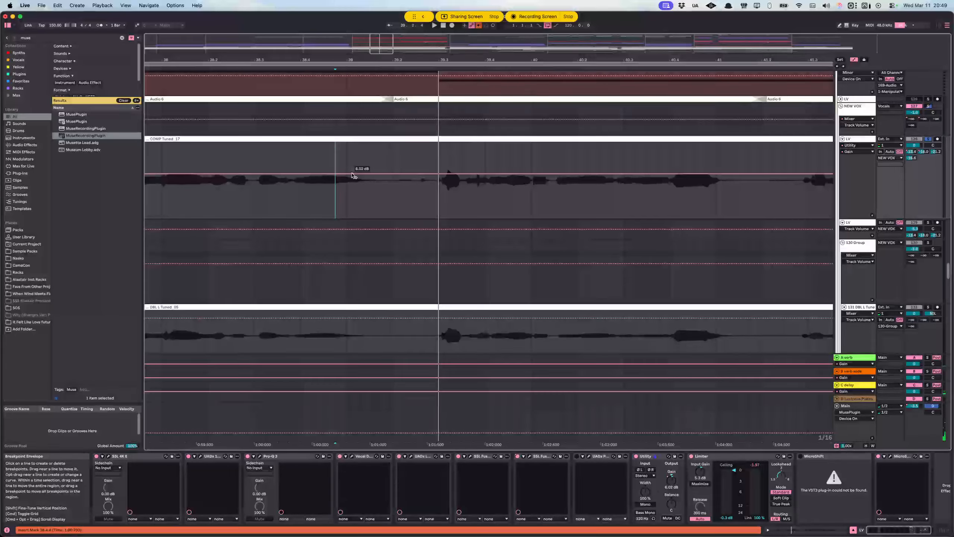
# Step: Examine the lead LV track from CH 1 to the Breakdown/Bridge with its Utility Gain automation shown and hidden
pyautogui.scroll(-10, 434, 181)
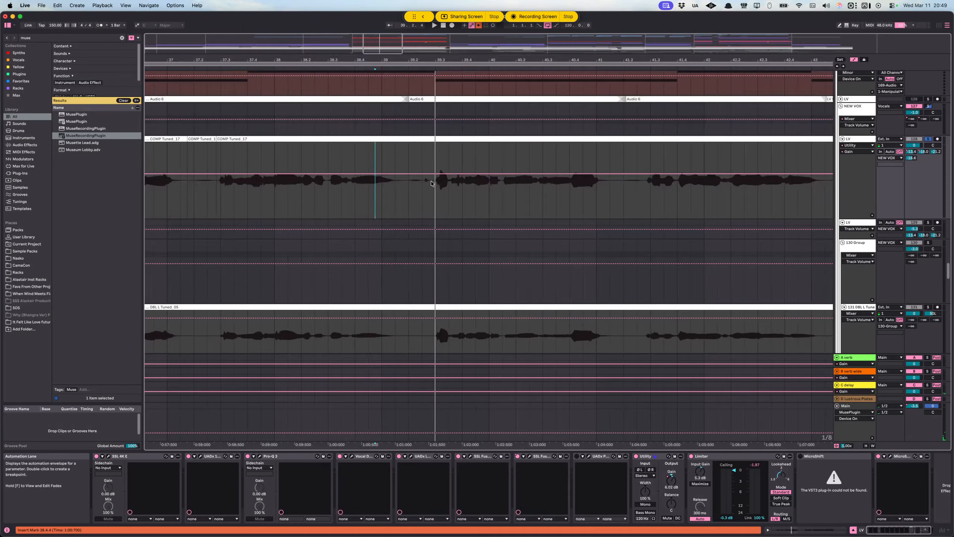
pyautogui.hscroll(3, 433, 183)
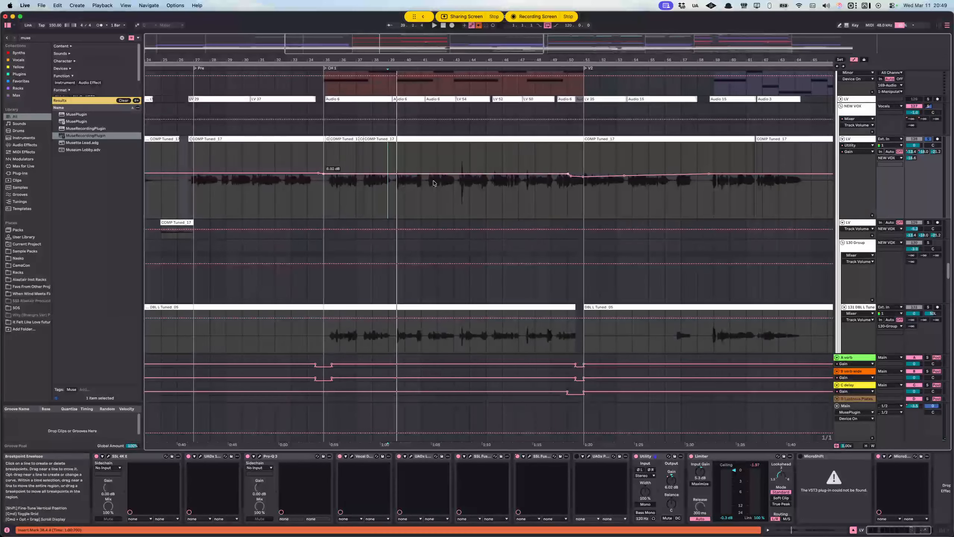
pyautogui.hscroll(4, 437, 184)
pyautogui.hscroll(8, 437, 184)
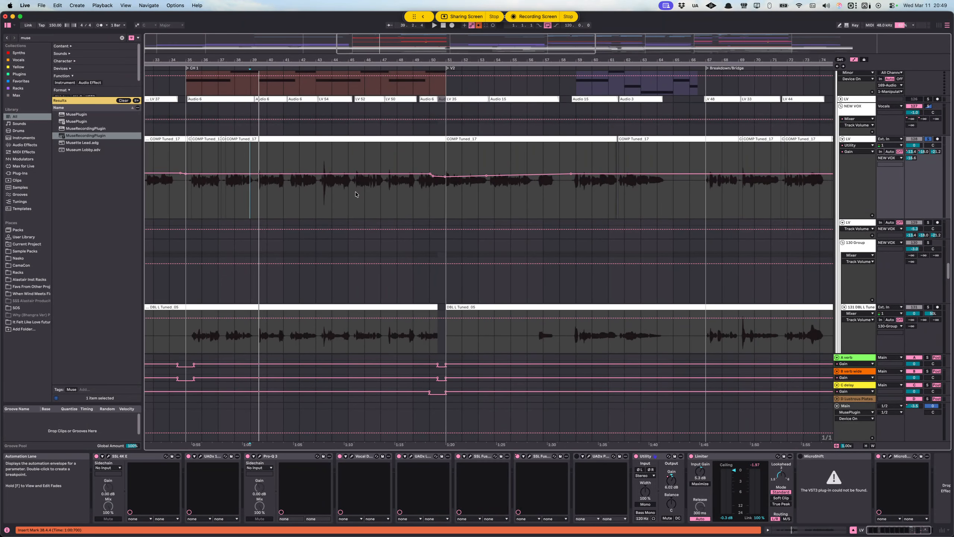
pyautogui.hscroll(-4, 358, 191)
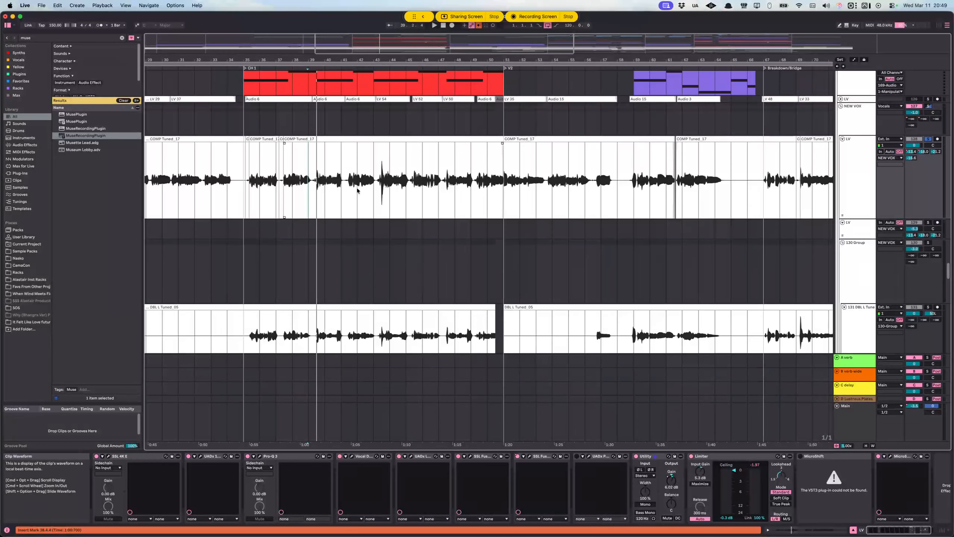
pyautogui.scroll(-5, 323, 193)
pyautogui.press('a')
pyautogui.press('a')
pyautogui.press('a')
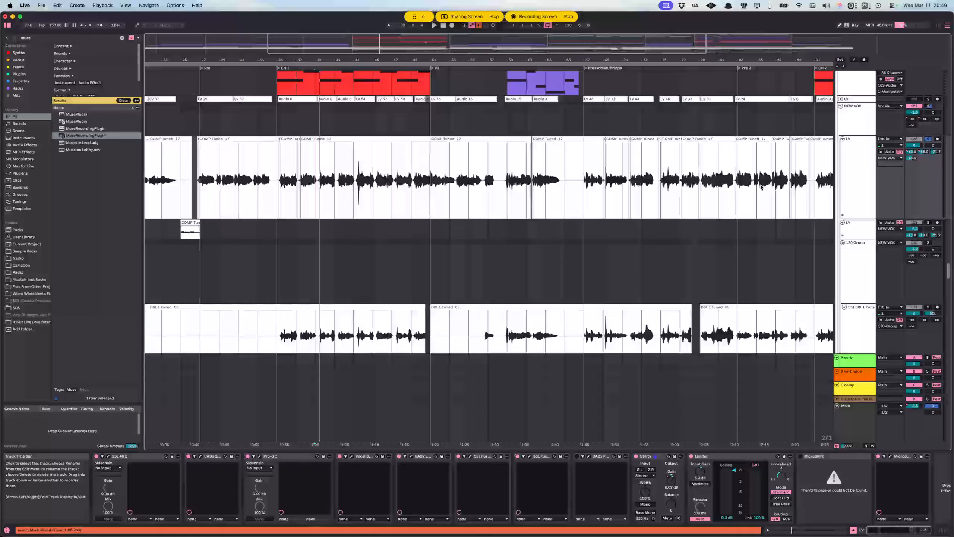
# Step: Select the short isolated phrase on the lead LV track from 56.3.3 to 57.4.1
pyautogui.scroll(15, 539, 200)
pyautogui.hscroll(-1, 510, 193)
pyautogui.scroll(-7, 508, 191)
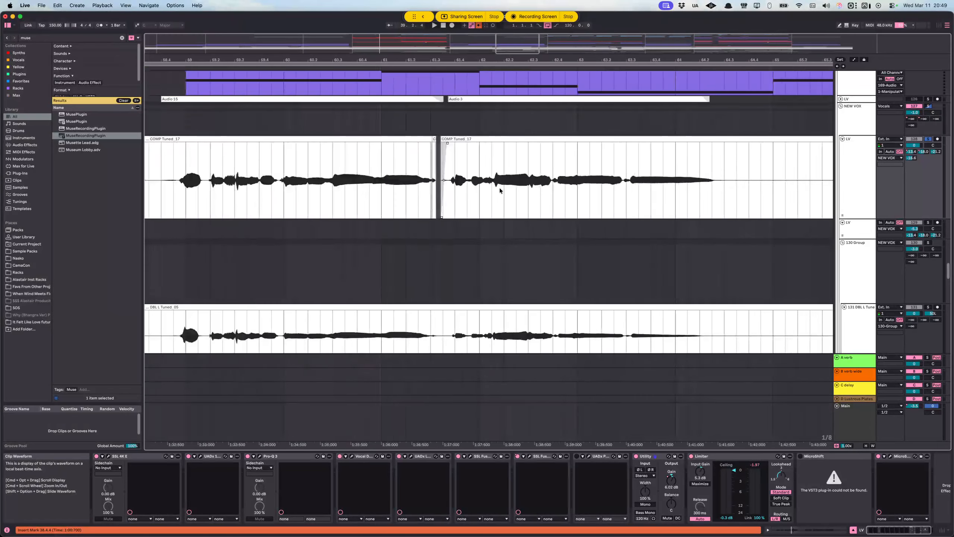
pyautogui.hscroll(-10, 472, 184)
pyautogui.moveTo(365, 177); pyautogui.dragTo(471, 175)
pyautogui.scroll(-4, 419, 181)
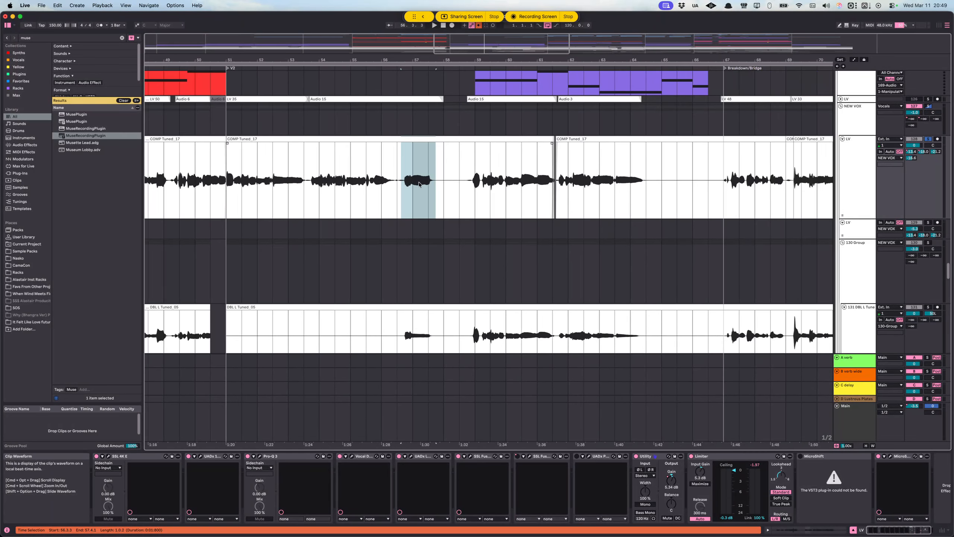
# Step: Compare the lead LV phrases across the verse and chorus sections, and select 60.1.1 to 60.3.1 on that track
pyautogui.scroll(-5, 409, 186)
pyautogui.hscroll(-6, 404, 187)
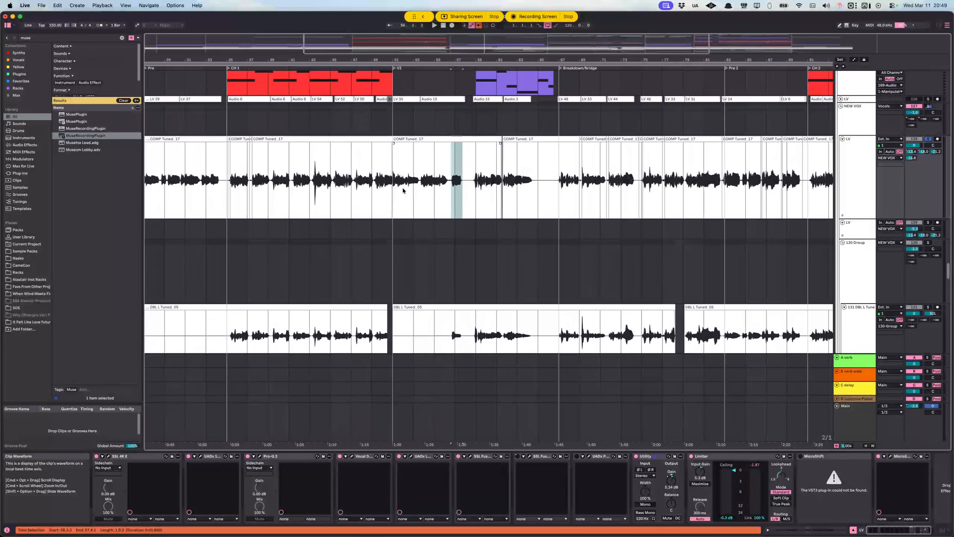
pyautogui.hscroll(-5, 327, 188)
pyautogui.hscroll(4, 512, 188)
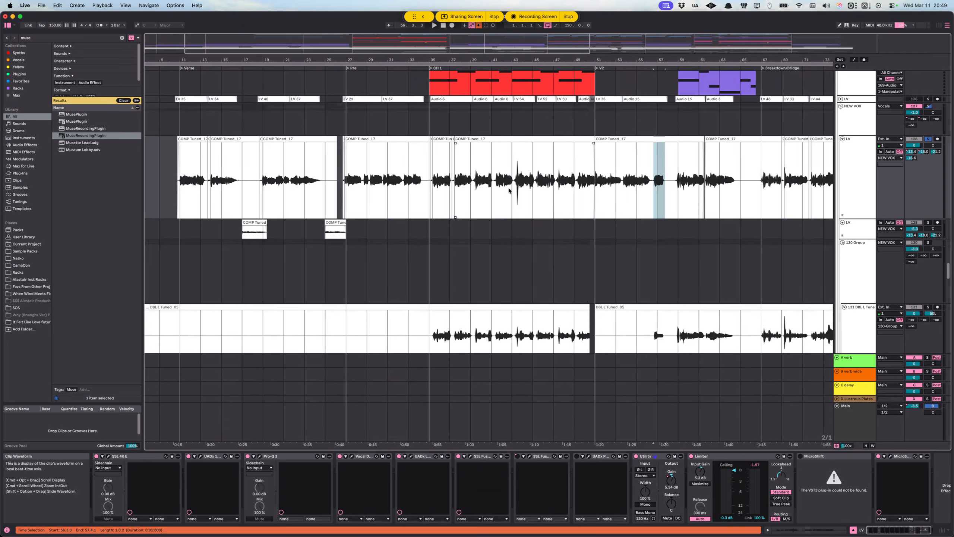
pyautogui.scroll(5, 509, 190)
pyautogui.hscroll(-3, 448, 187)
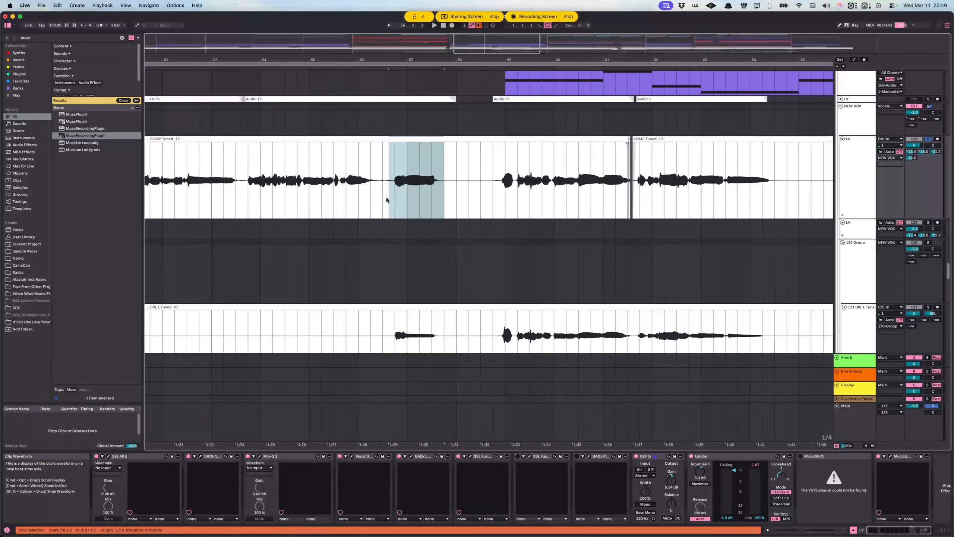
pyautogui.moveTo(591, 173); pyautogui.dragTo(611, 177)
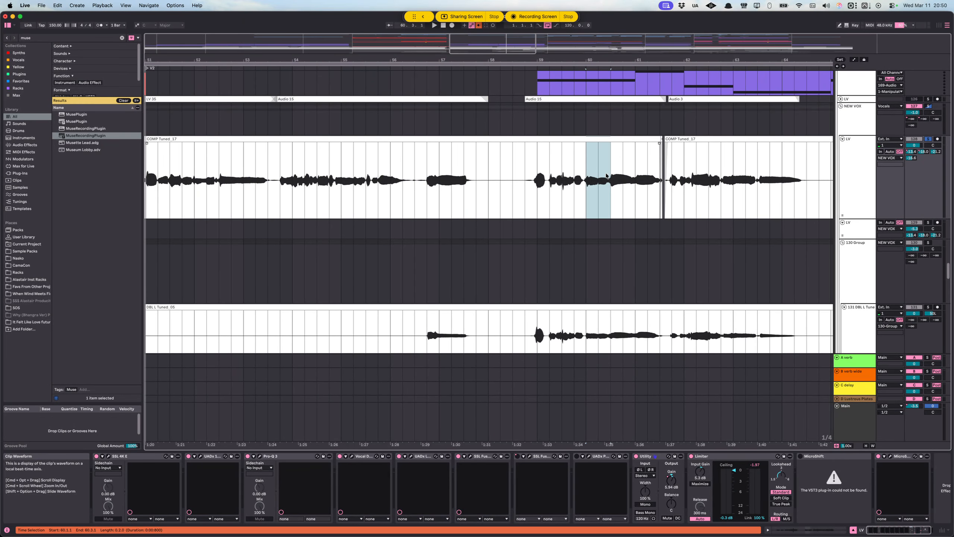
# Step: Place the insert marker at 59.4.1 on the lead LV track, and select the phrase from 58.4.1 to the clip end near 61.3
pyautogui.scroll(3, 611, 176)
pyautogui.hscroll(3, 526, 180)
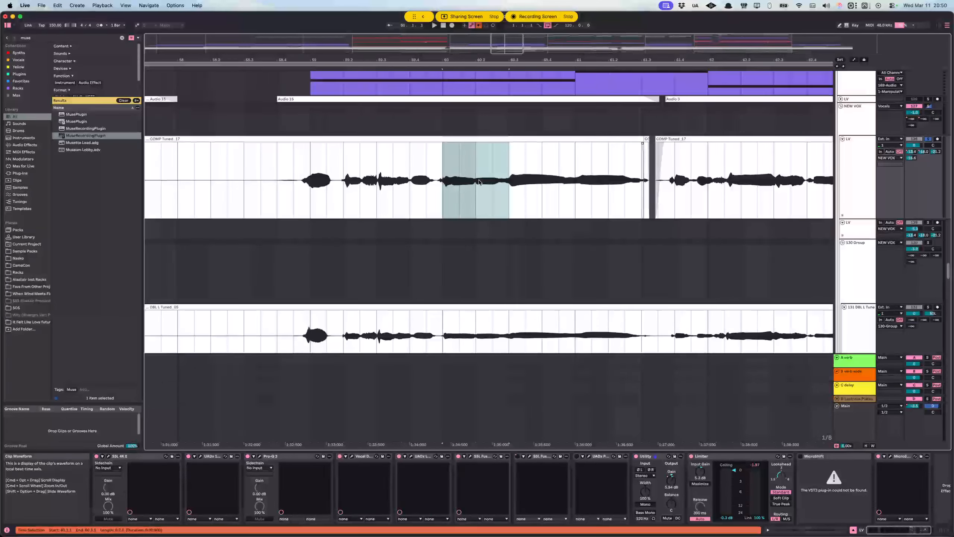
pyautogui.click(413, 182)
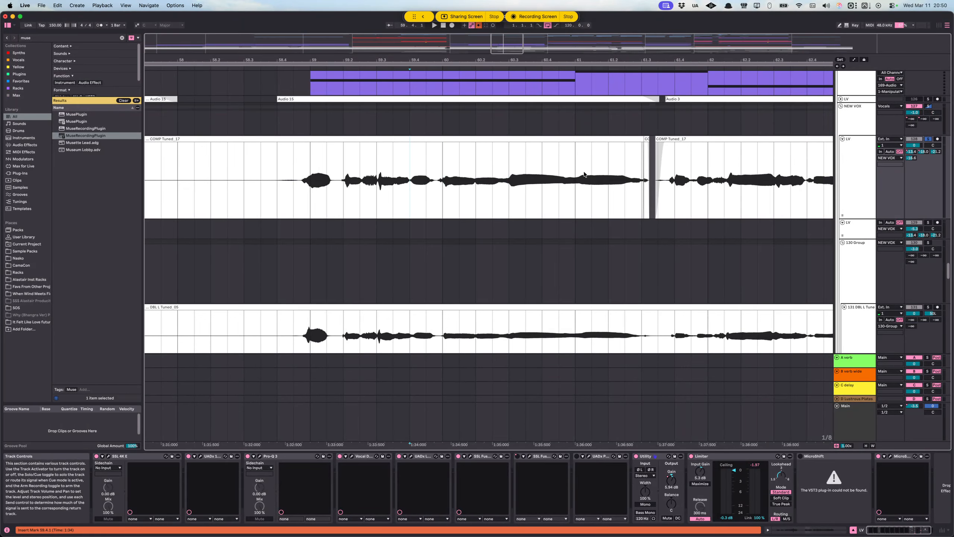
pyautogui.moveTo(280, 168); pyautogui.dragTo(544, 169)
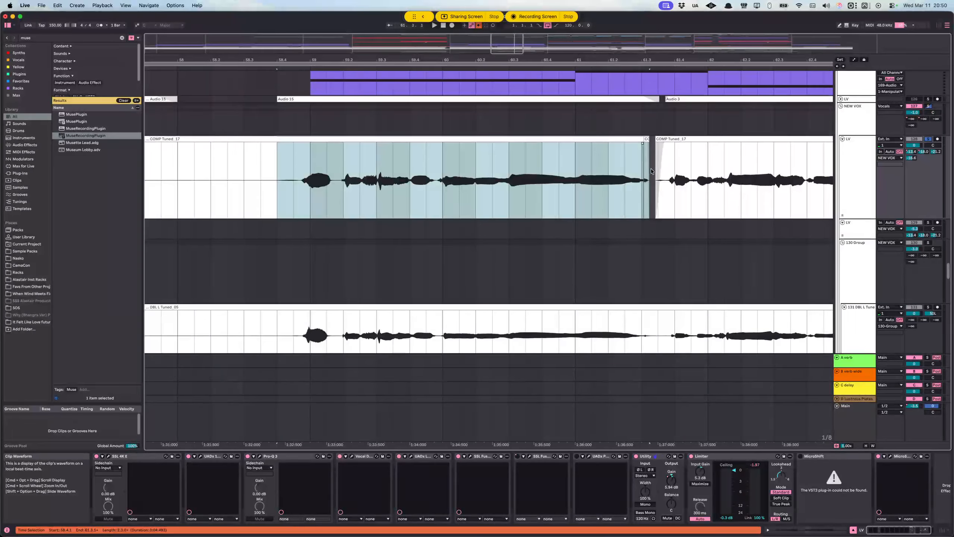
# Step: Select the very short COMP Tuned_17 clip near 61.3 on the lead LV track
pyautogui.click(647, 181)
pyautogui.scroll(5, 647, 186)
pyautogui.scroll(-5, 586, 186)
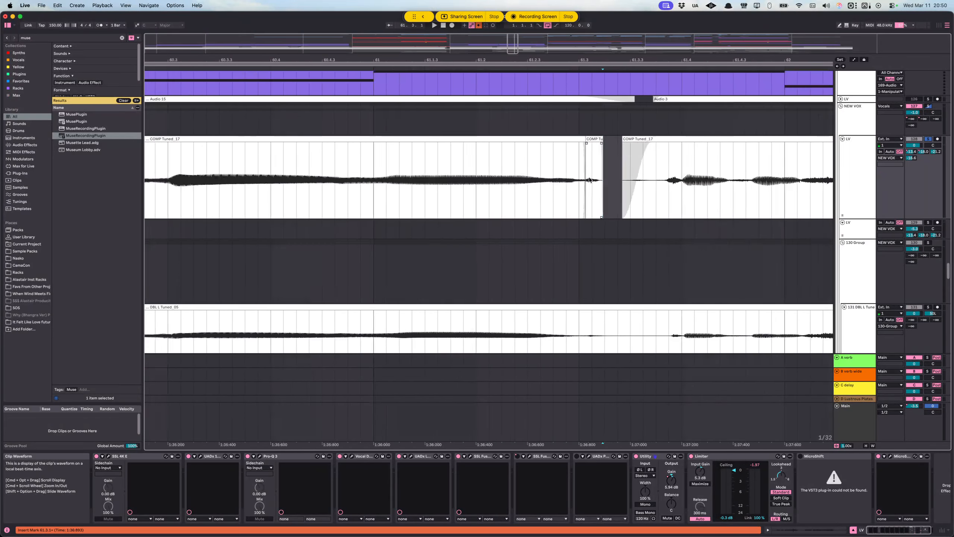
pyautogui.click(593, 139)
pyautogui.scroll(5, 592, 167)
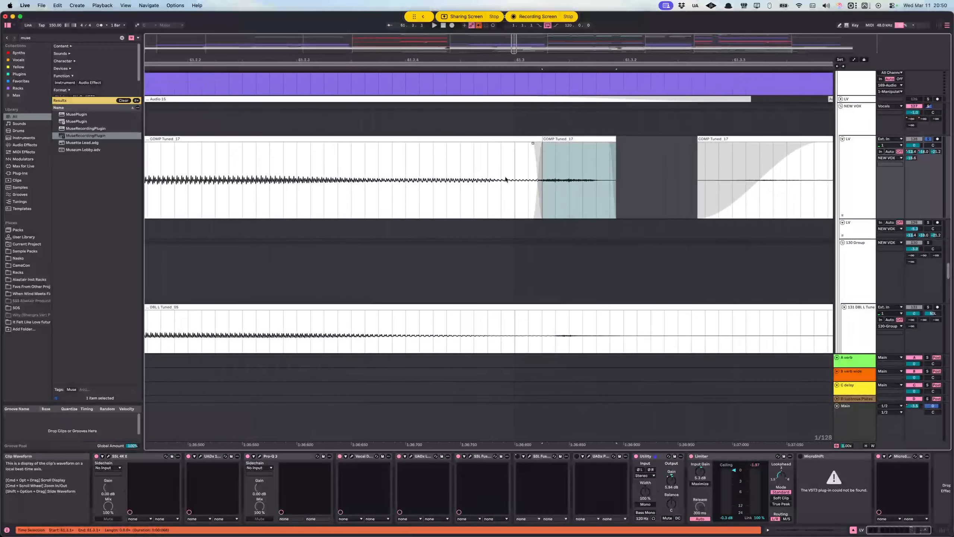
# Step: Place the insert marker shortly before the short clip on the lead LV track, and play through the gap after it
pyautogui.click(501, 172)
pyautogui.click(928, 139)
pyautogui.click(541, 172)
pyautogui.press('space')
pyautogui.scroll(-4, 457, 174)
pyautogui.scroll(-3, 457, 174)
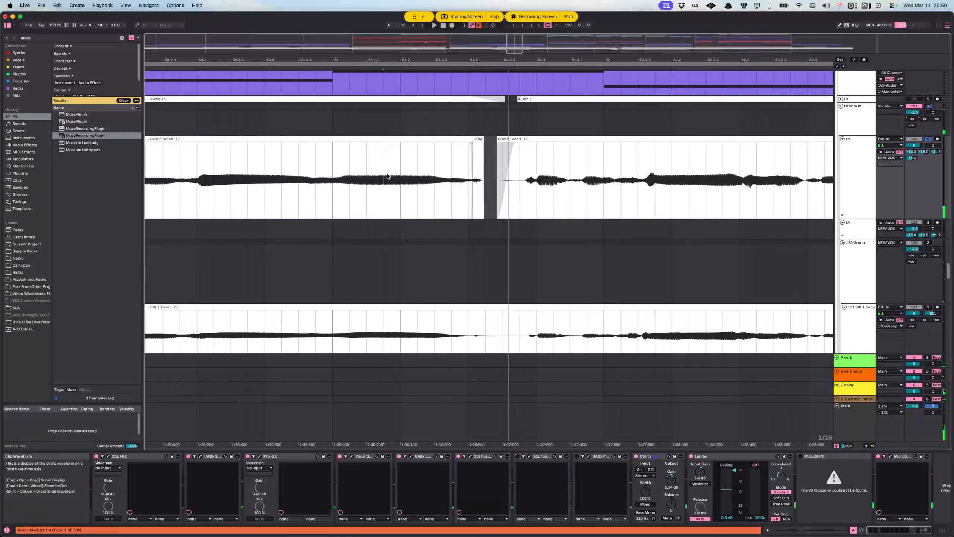
# Step: Open the short COMP Tuned_17 clip's sample settings, and play the lead LV track from 61.1.2
pyautogui.click(480, 139)
pyautogui.doubleClick(480, 140)
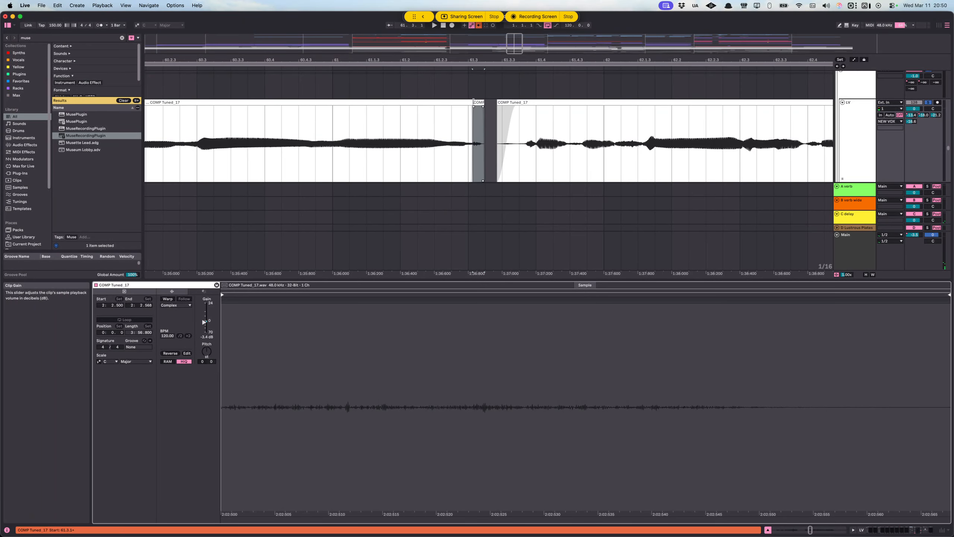
pyautogui.scroll(5, 470, 116)
pyautogui.scroll(-5, 486, 113)
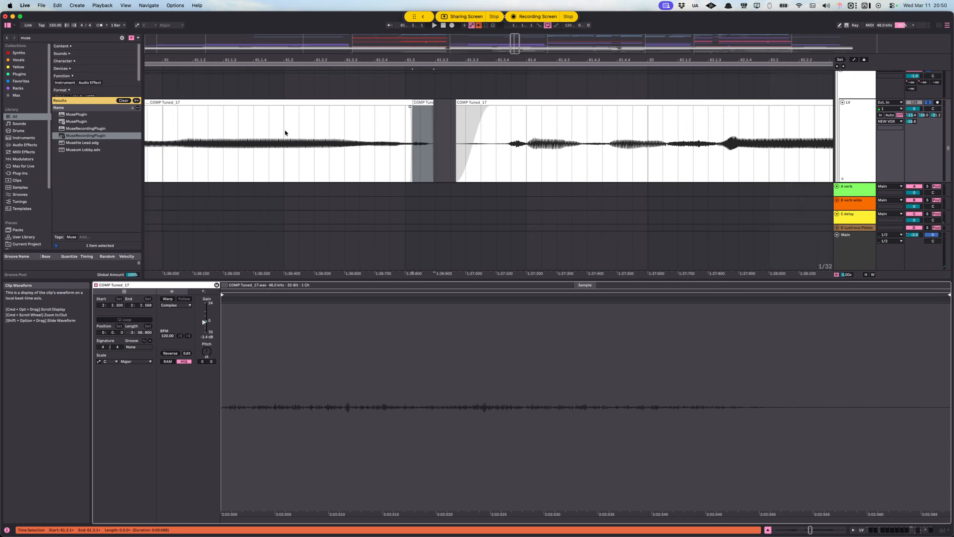
pyautogui.click(191, 131)
pyautogui.press('space')
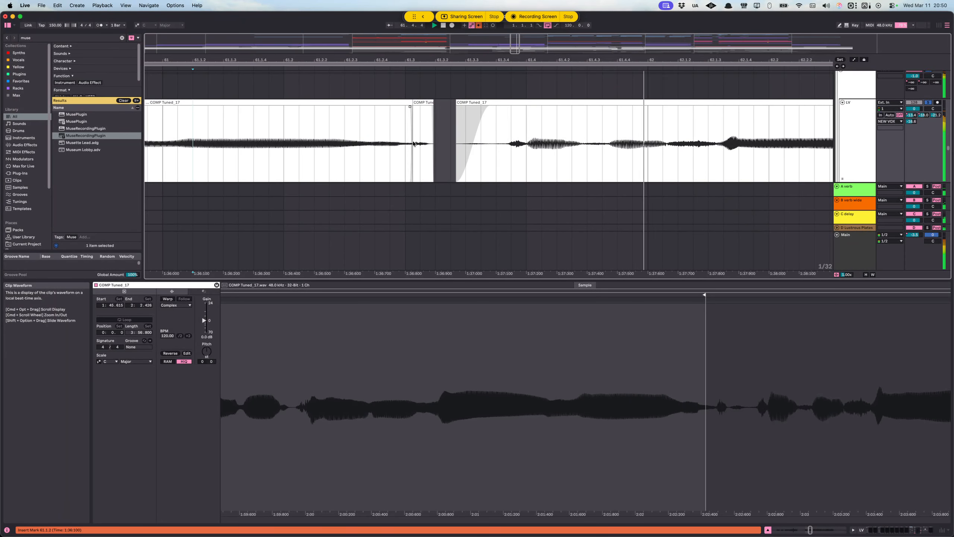
# Step: Stop playback, select the short COMP Tuned_17 clip near 61.3, and reset its clip gain to 0.0 dB
pyautogui.scroll(5, 411, 146)
pyautogui.press('space')
pyautogui.click(434, 101)
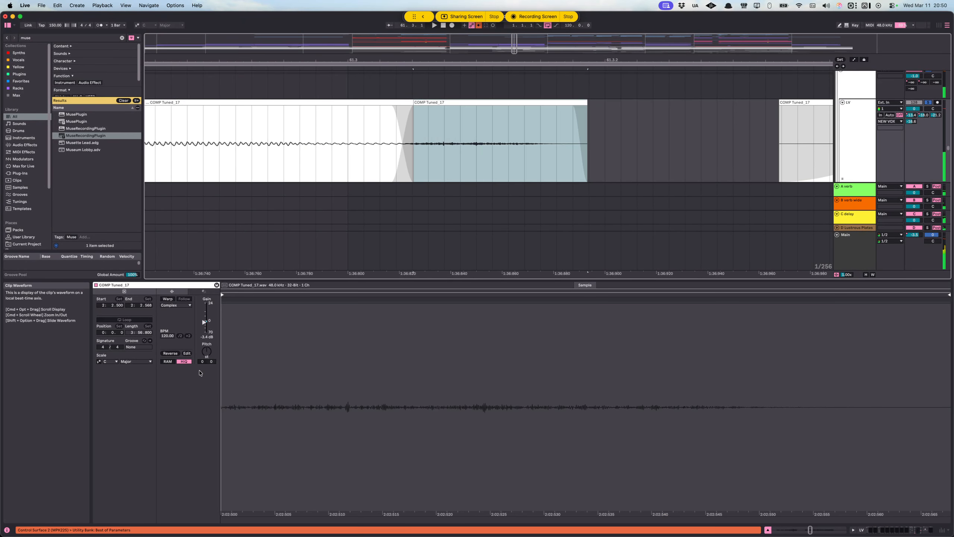
pyautogui.doubleClick(205, 325)
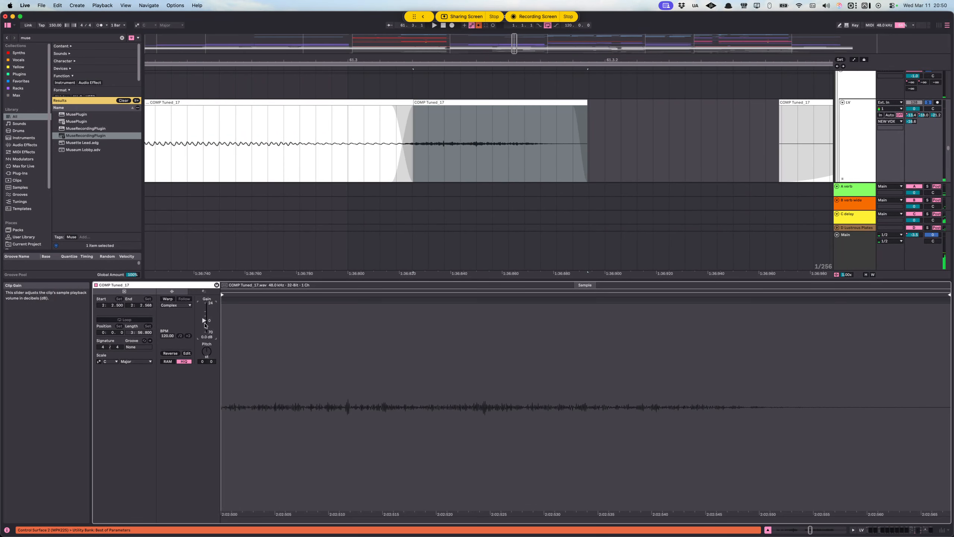
# Step: Select the short COMP Tuned_17 clip near 61.3 on the lead LV track and lower its clip gain to -4.3 dB
pyautogui.click(423, 102)
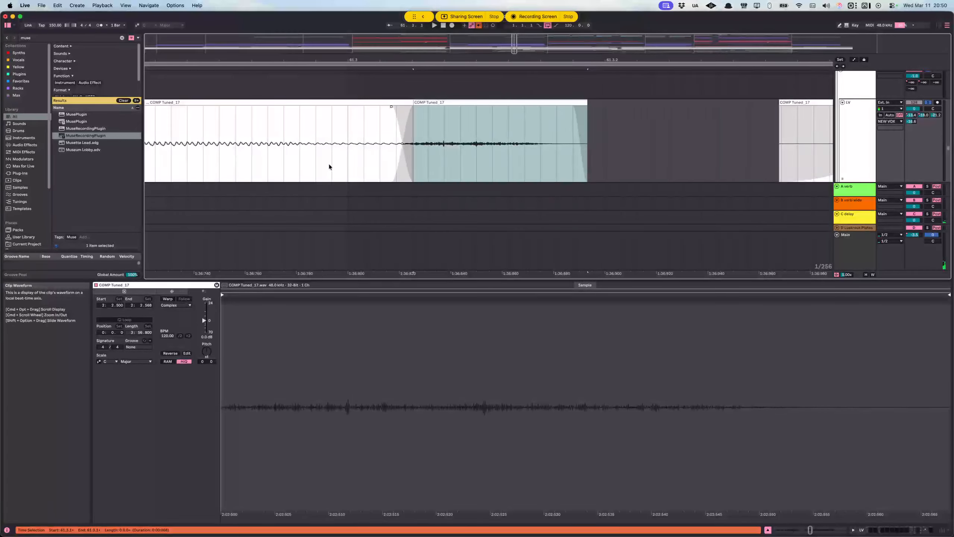
pyautogui.click(205, 320)
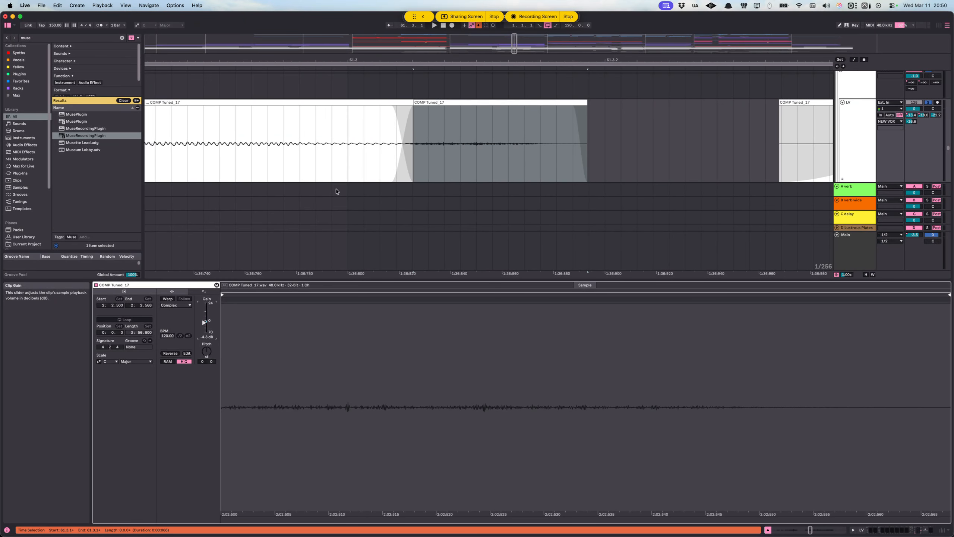
# Step: Select the time range from 60.3.1 to 61.4.1 on the lead LV track, spanning the short clip and its neighbours
pyautogui.scroll(-10, 383, 135)
pyautogui.click(316, 134)
pyautogui.scroll(-3, 294, 136)
pyautogui.scroll(-10, 294, 137)
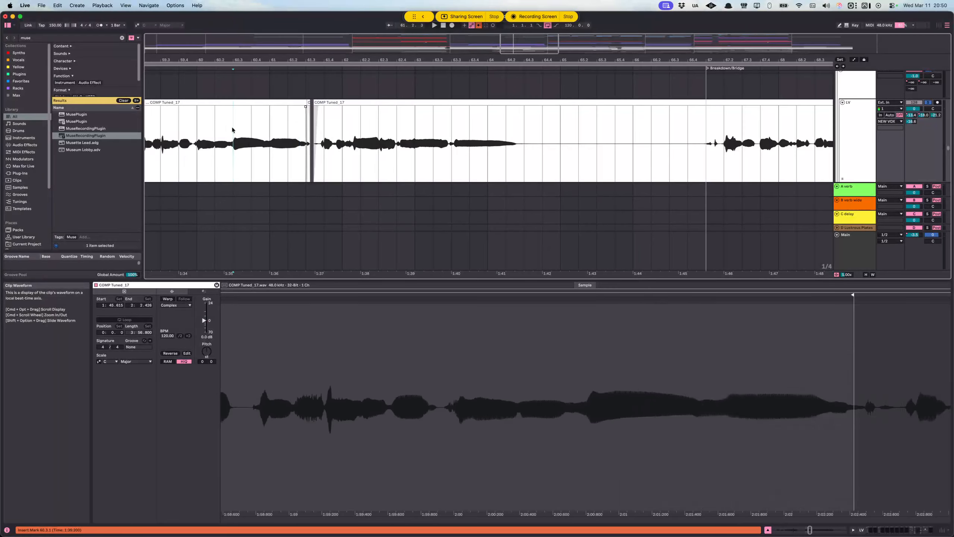
pyautogui.moveTo(232, 131); pyautogui.dragTo(324, 138)
pyautogui.hscroll(-5, 451, 138)
pyautogui.scroll(2, 394, 138)
pyautogui.scroll(2, 394, 138)
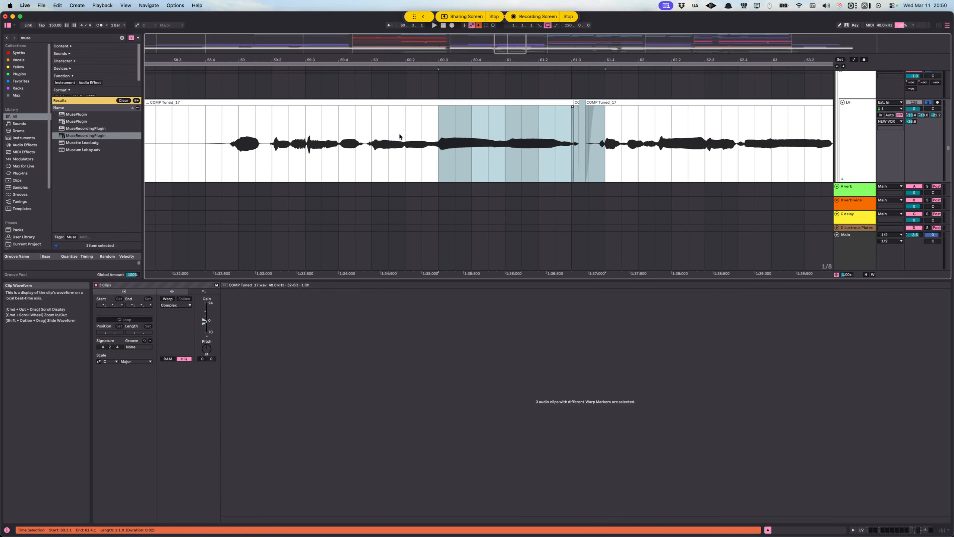
pyautogui.scroll(-4, 408, 139)
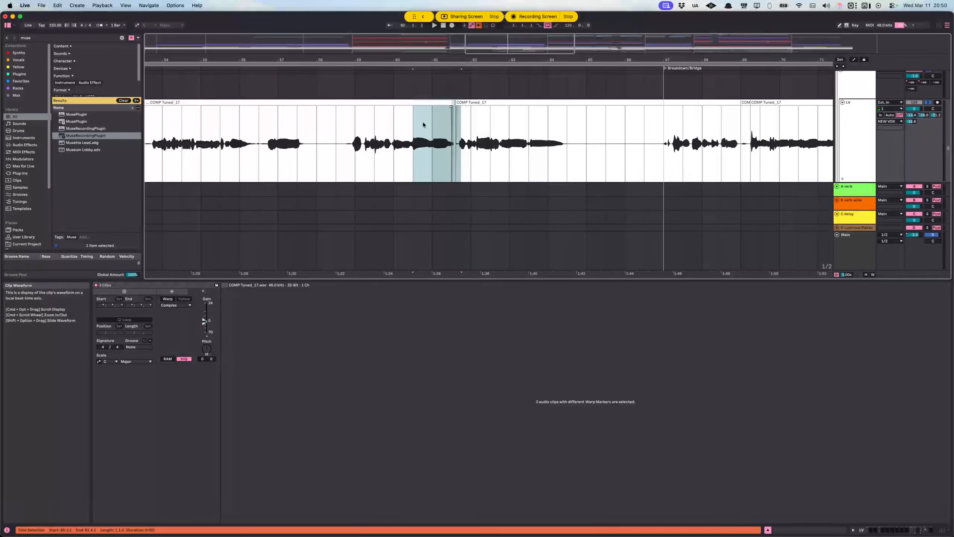
pyautogui.scroll(4, 453, 125)
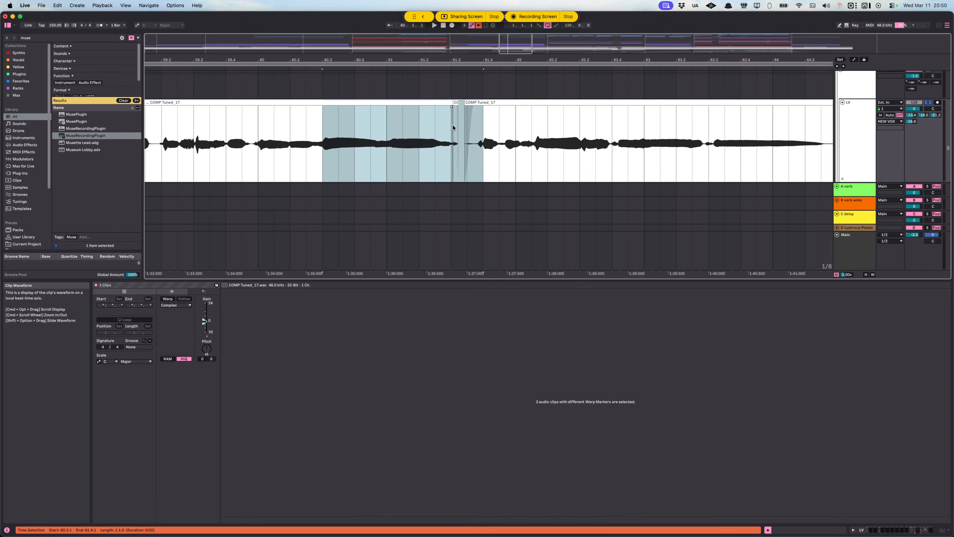
# Step: Turn off solo on the lead LV track and select the track to show its device chain
pyautogui.scroll(-6, 455, 125)
pyautogui.hscroll(-3, 467, 125)
pyautogui.hscroll(-5, 469, 128)
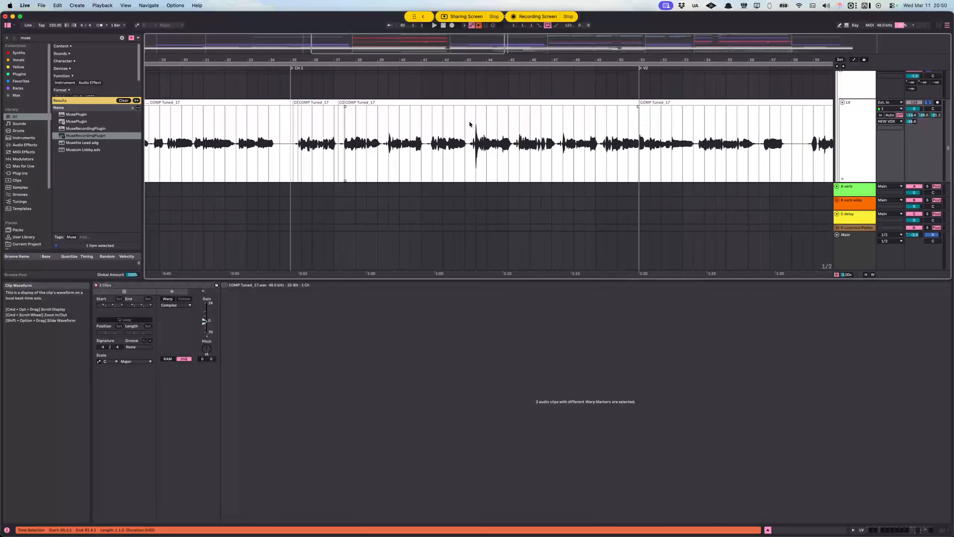
pyautogui.scroll(6, 589, 128)
pyautogui.hscroll(4, 640, 133)
pyautogui.scroll(-9, 638, 132)
pyautogui.click(914, 102)
pyautogui.click(928, 102)
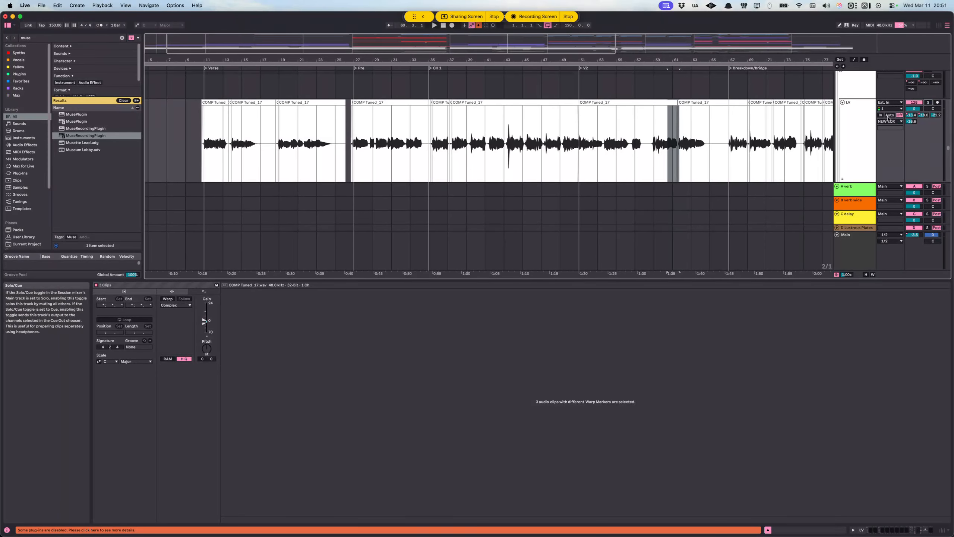
pyautogui.click(868, 124)
pyautogui.scroll(-4, 496, 172)
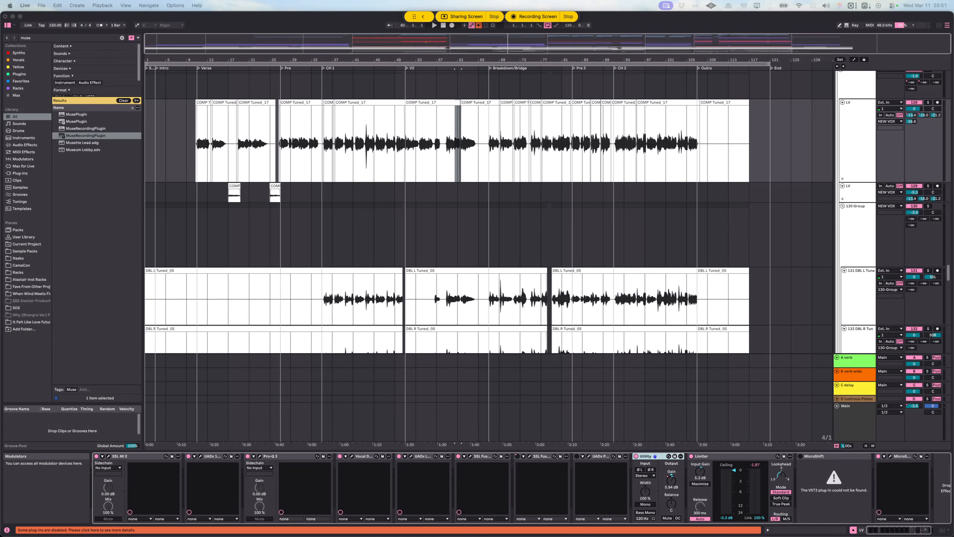
# Step: Examine the DBL L and DBL R vocal double tracks below the lead vocal across the whole song
pyautogui.click(390, 236)
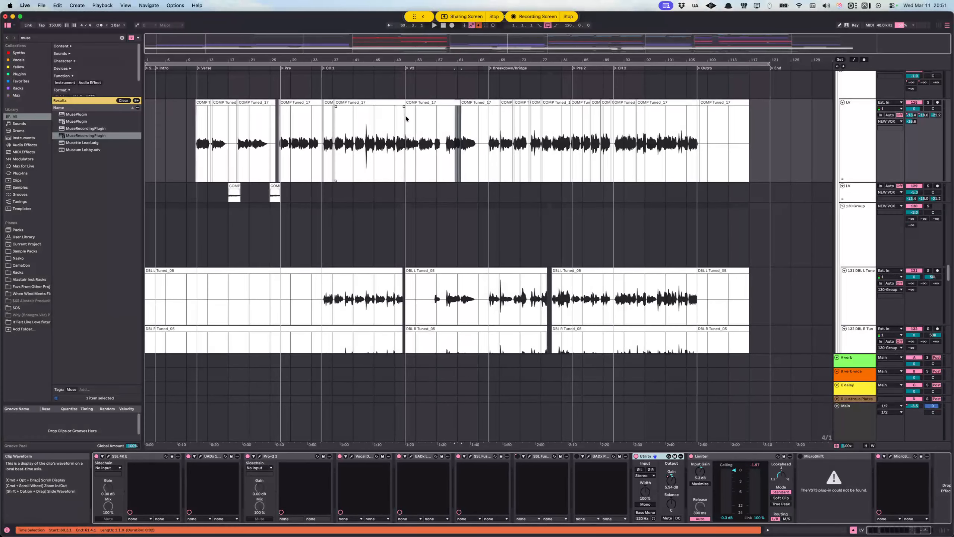
pyautogui.scroll(-2, 480, 319)
pyautogui.moveTo(472, 534)
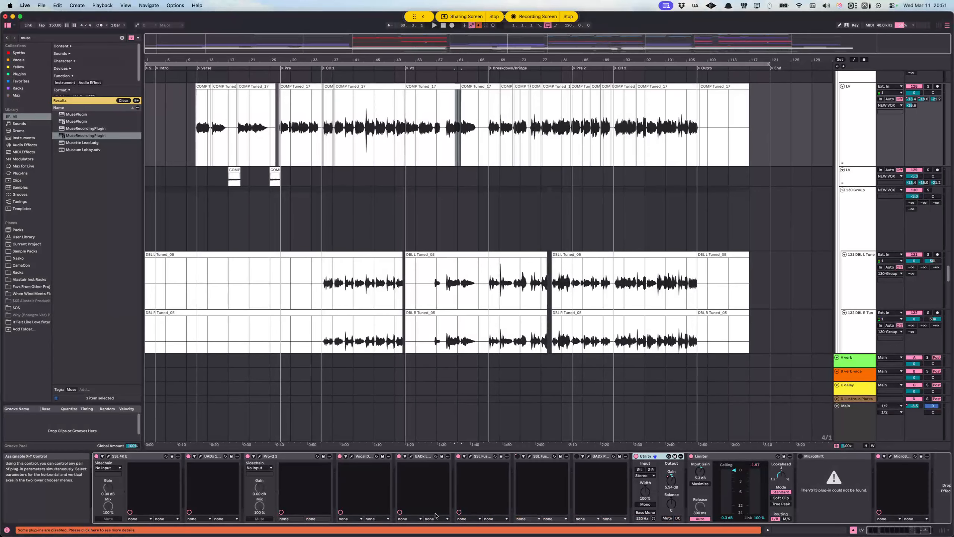
pyautogui.moveTo(434, 533)
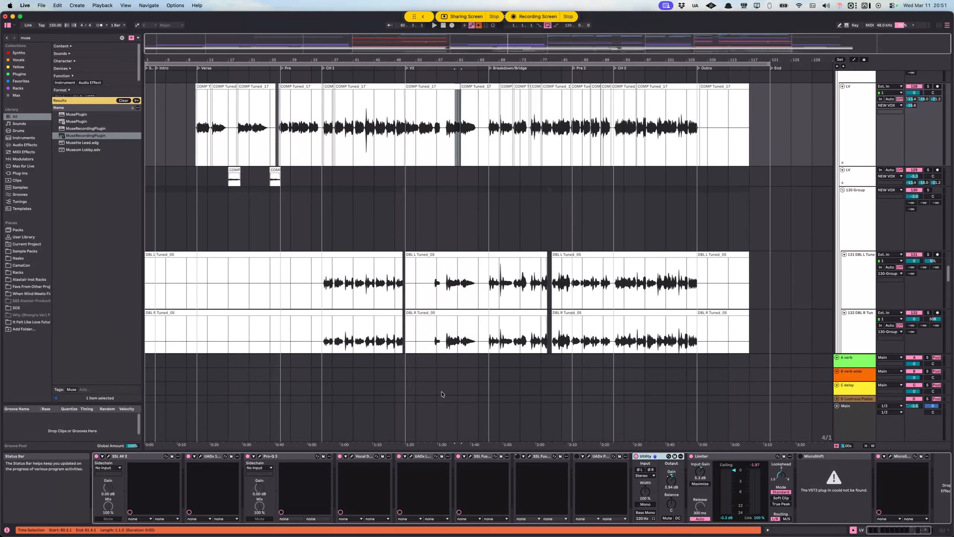
pyautogui.click(577, 113)
pyautogui.click(635, 530)
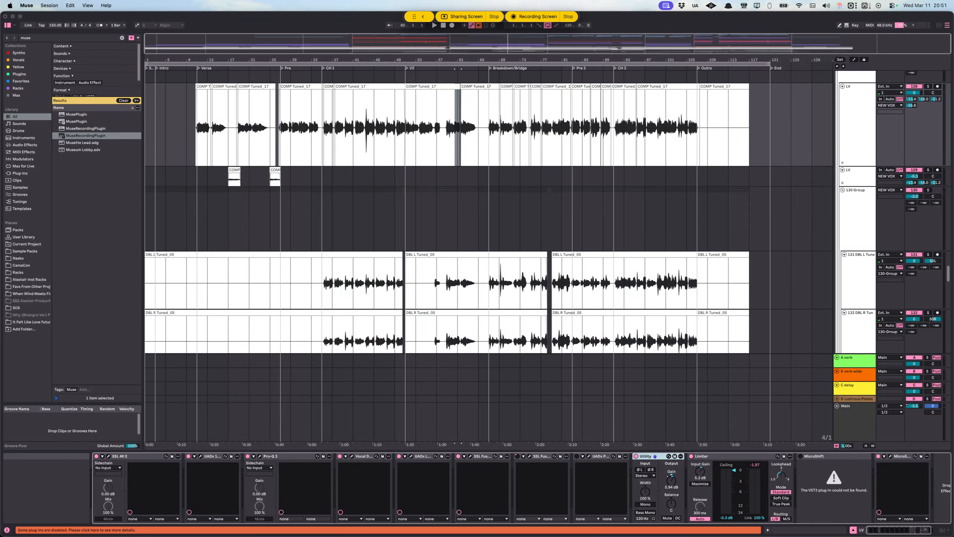
pyautogui.click(324, 292)
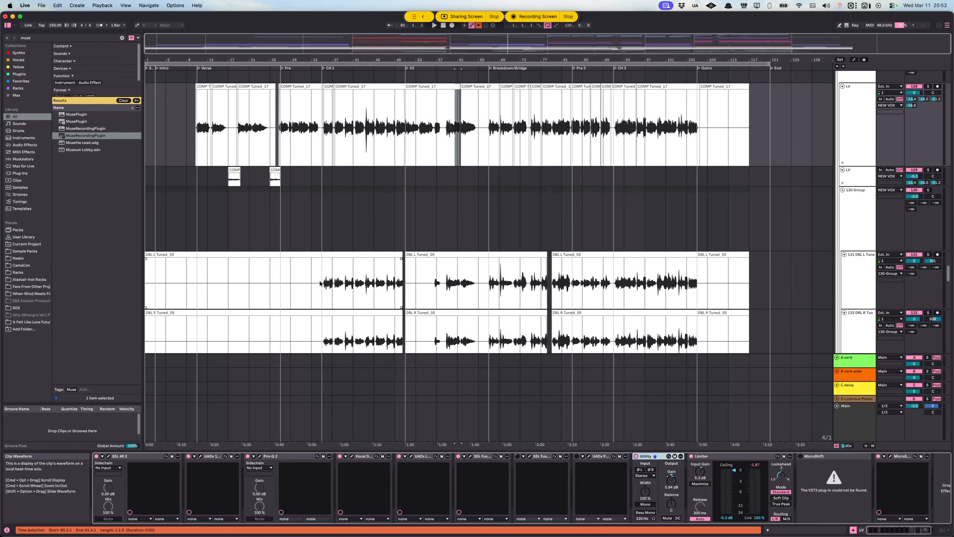
pyautogui.scroll(5, 320, 285)
pyautogui.scroll(-5, 315, 290)
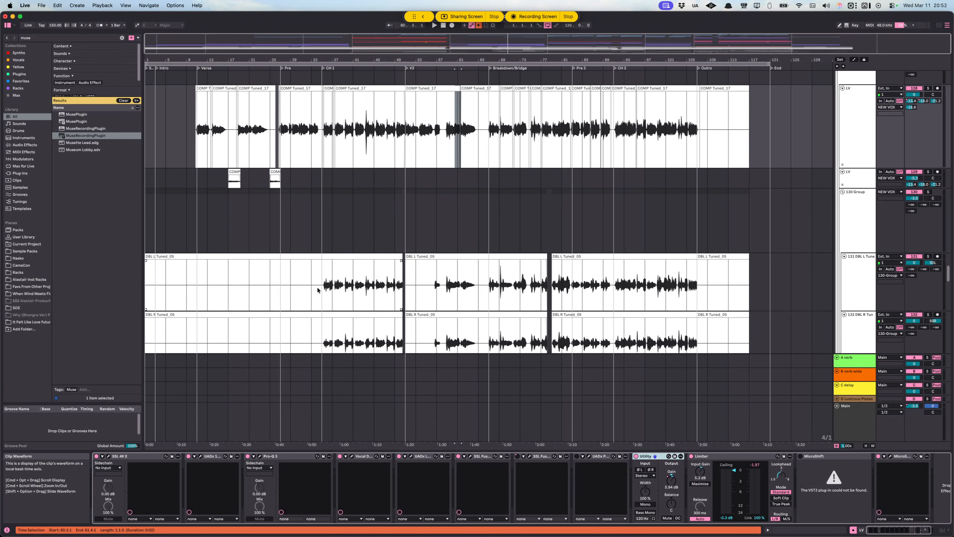
# Step: Solo the second LV track below the lead and play its first COMP Tuned_17 clip briefly from 17.1.1
pyautogui.click(261, 182)
pyautogui.scroll(10, 244, 188)
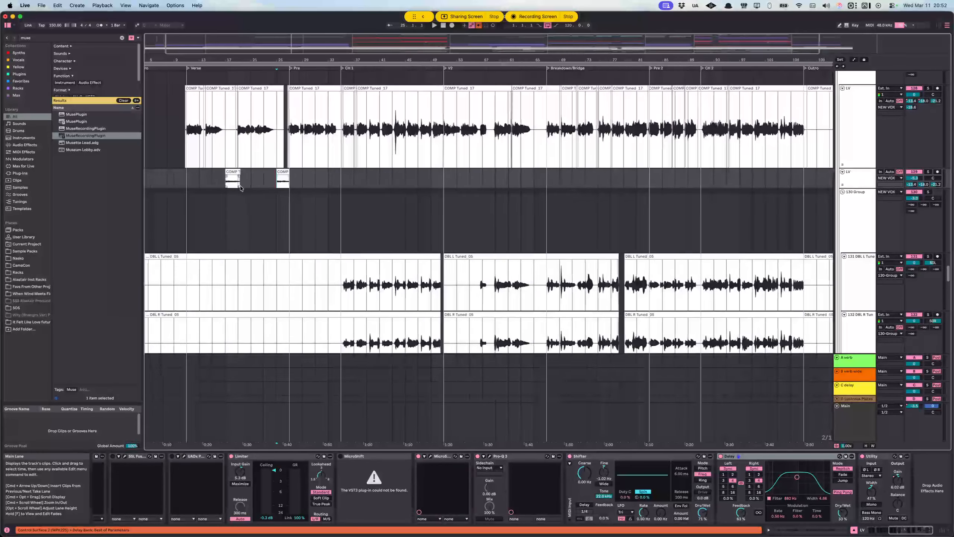
pyautogui.click(322, 183)
pyautogui.click(929, 172)
pyautogui.press('space')
pyautogui.scroll(4, 347, 188)
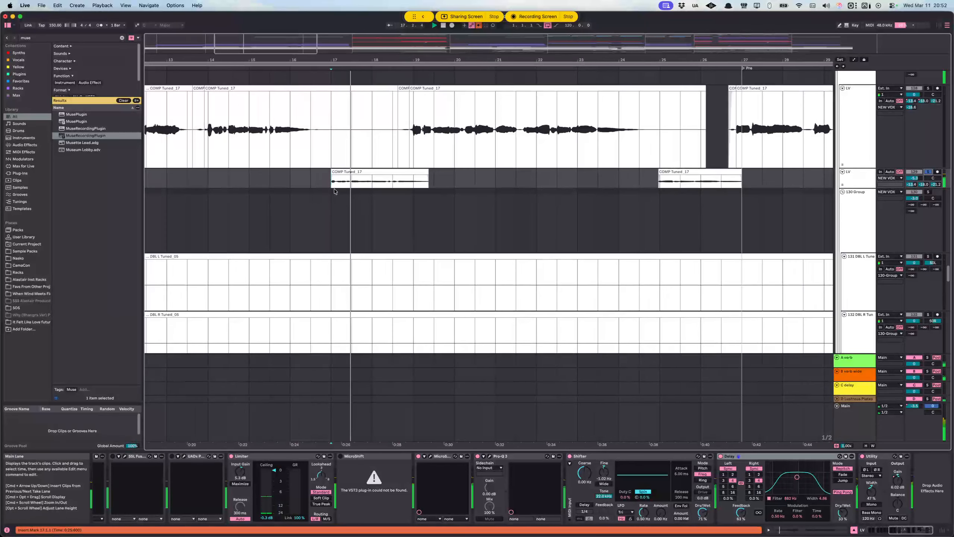
pyautogui.press('space')
# Step: Select the time range from 16.3.1 to 19.3.1 around the first COMP Tuned_17 clip on the second LV track
pyautogui.scroll(-4, 349, 184)
pyautogui.hscroll(5, 350, 193)
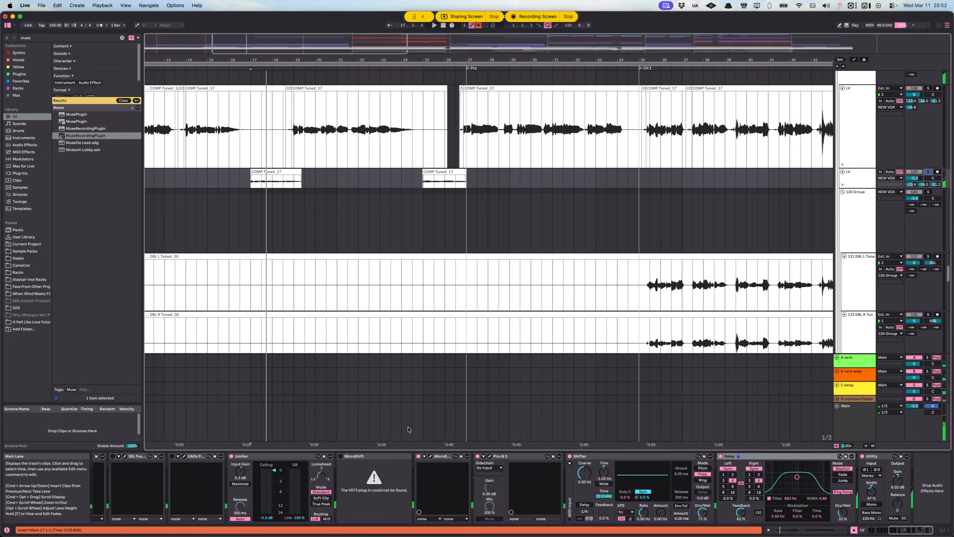
pyautogui.hscroll(-1, 410, 430)
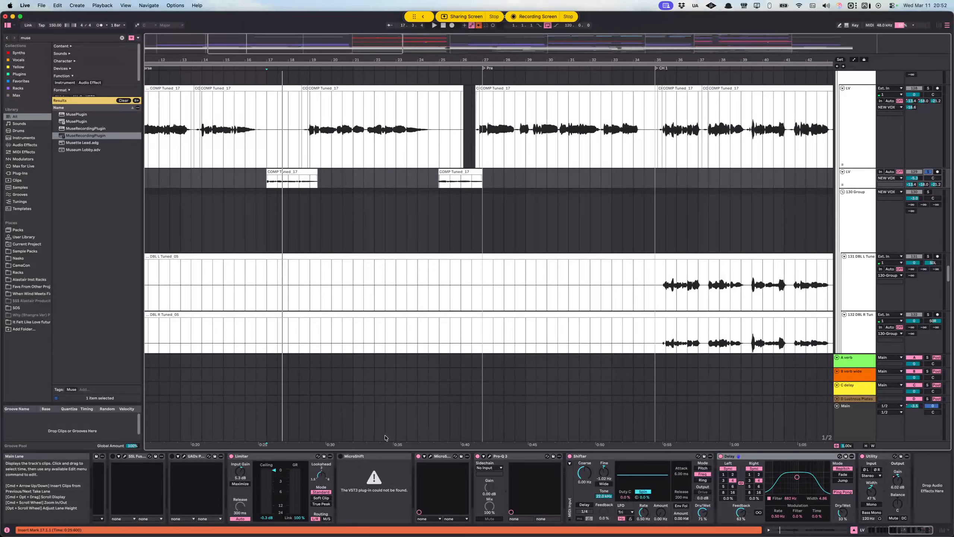
pyautogui.moveTo(258, 182); pyautogui.dragTo(321, 181)
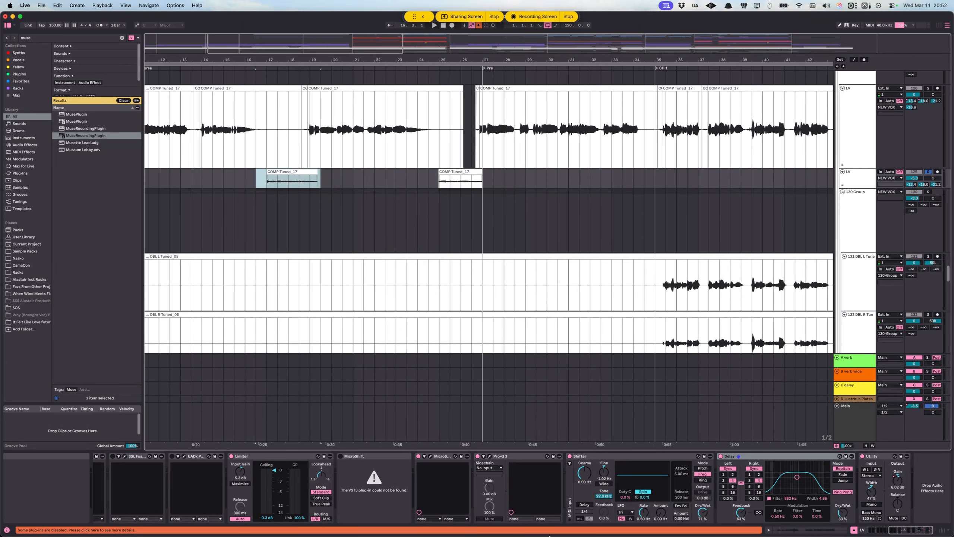
pyautogui.moveTo(559, 534)
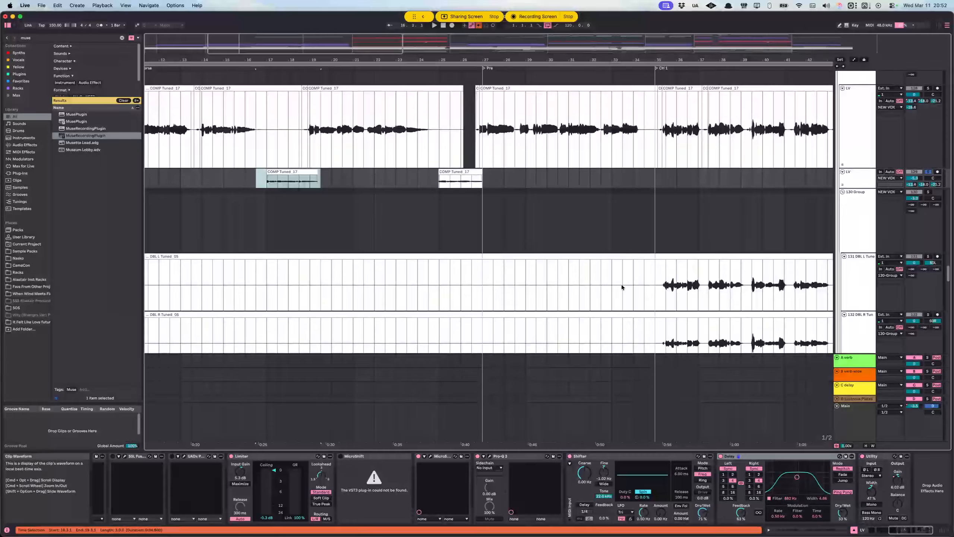
# Step: Find the VOCO group below the harmony tracks and select it to show its device chain
pyautogui.scroll(-5, 622, 284)
pyautogui.hscroll(10, 577, 276)
pyautogui.scroll(-10, 563, 264)
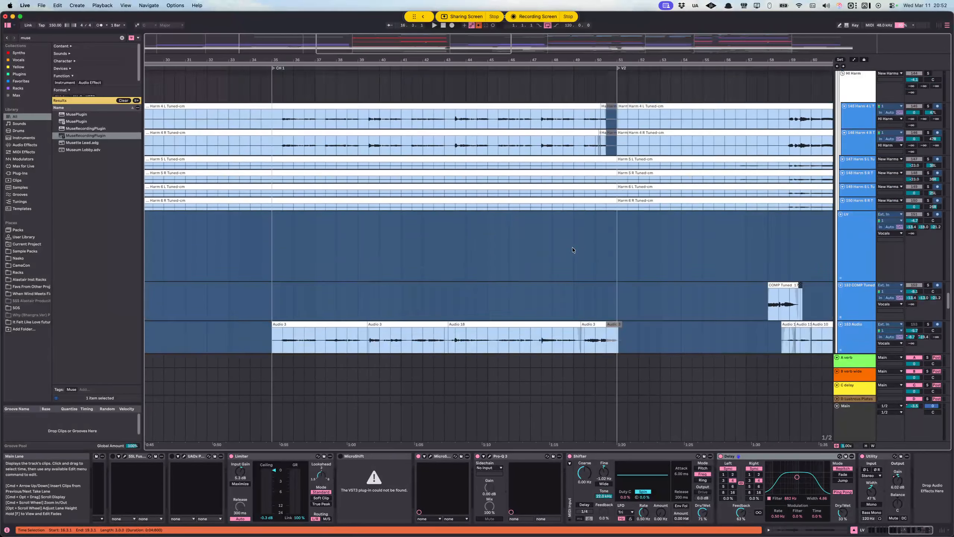
pyautogui.hscroll(-2, 544, 251)
pyautogui.scroll(8, 559, 251)
pyautogui.scroll(-10, 552, 251)
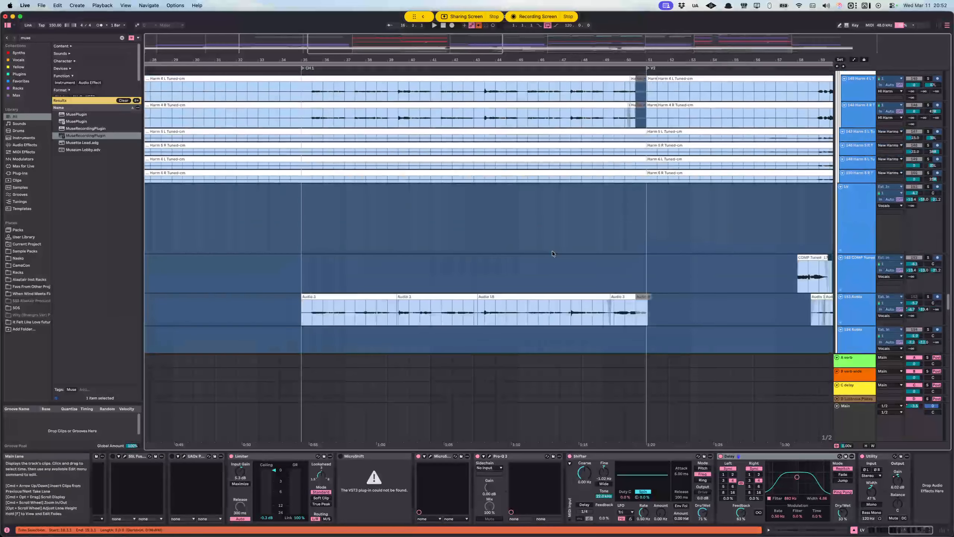
pyautogui.scroll(-10, 554, 252)
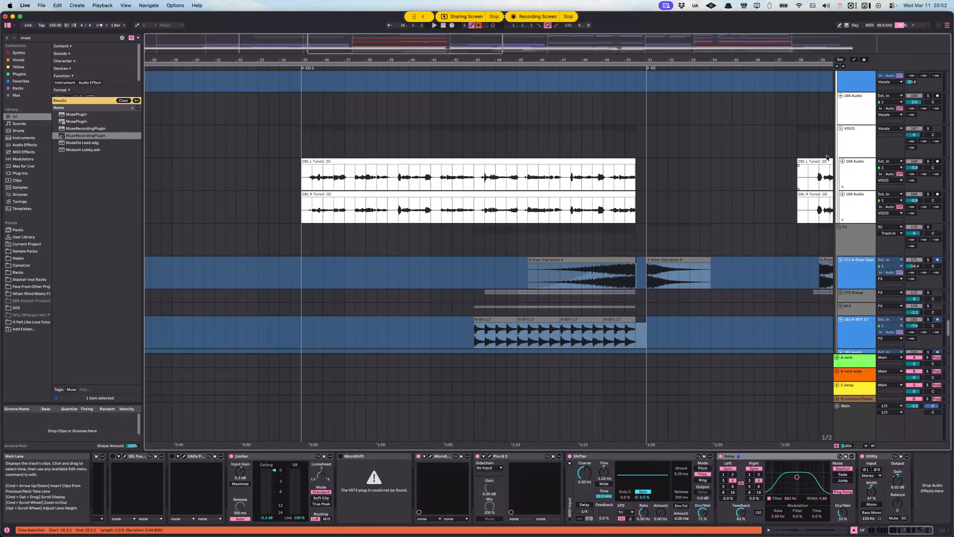
pyautogui.click(859, 150)
pyautogui.click(849, 116)
pyautogui.click(849, 134)
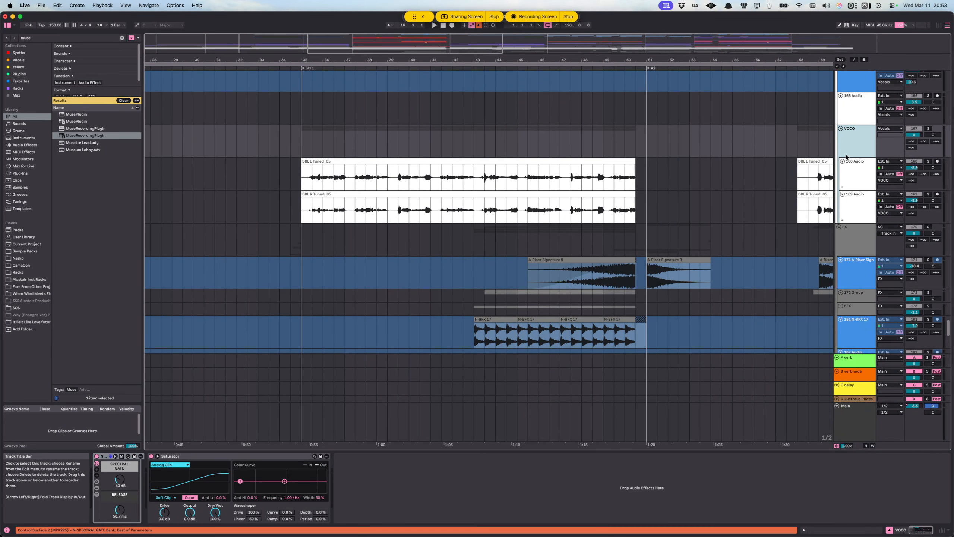
# Step: Show the device chain of the 168 Audio track in the VOCO group and select its Vocoder device
pyautogui.click(851, 176)
pyautogui.press('Down')
pyautogui.click(849, 185)
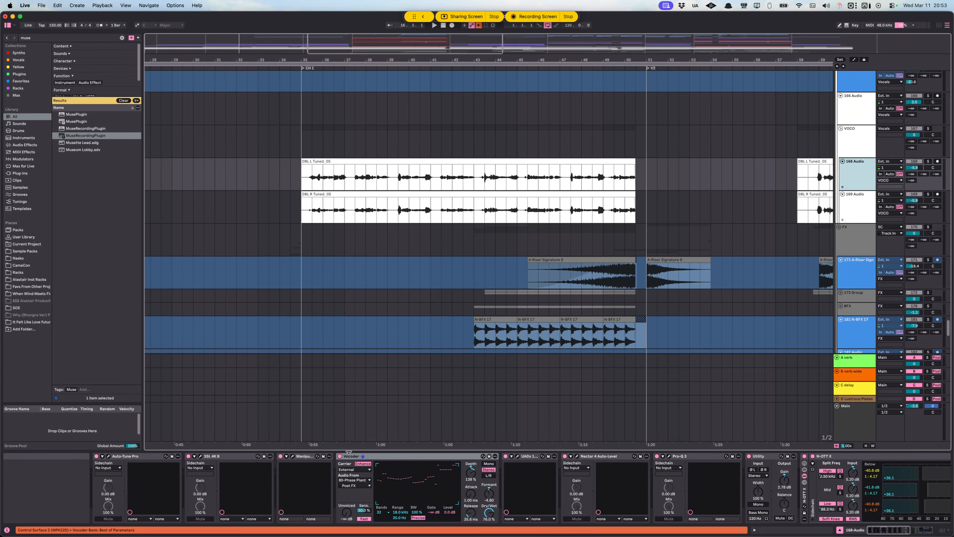
pyautogui.click(383, 457)
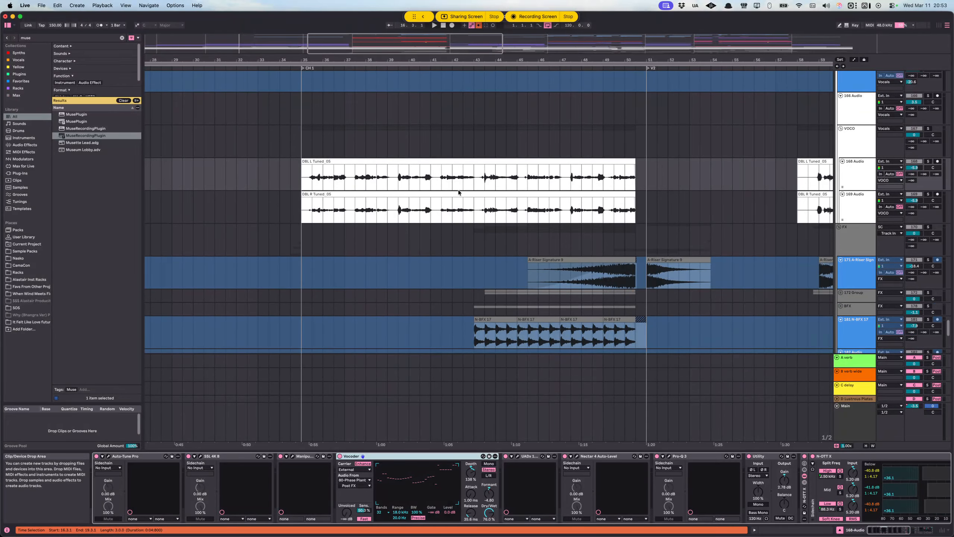
# Step: Select bars 40 to 43 of the DBL L clip on the 168 Audio track, and reselect the Vocoder device
pyautogui.moveTo(356, 178); pyautogui.dragTo(572, 180)
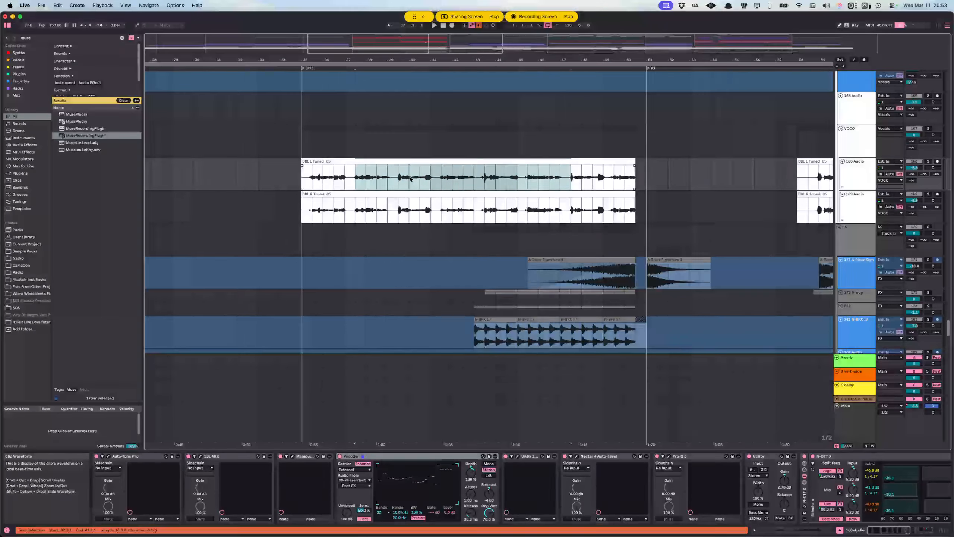
pyautogui.moveTo(412, 178); pyautogui.dragTo(474, 180)
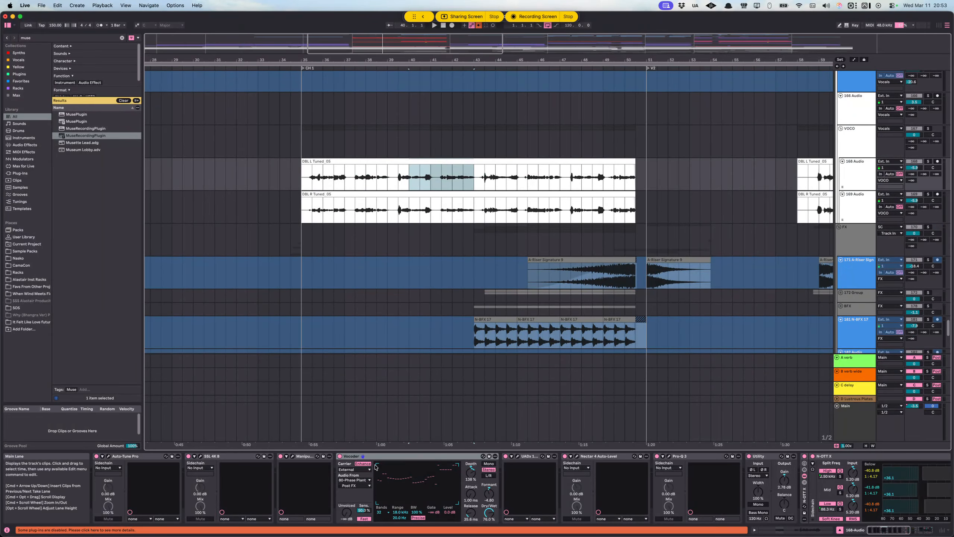
pyautogui.click(392, 457)
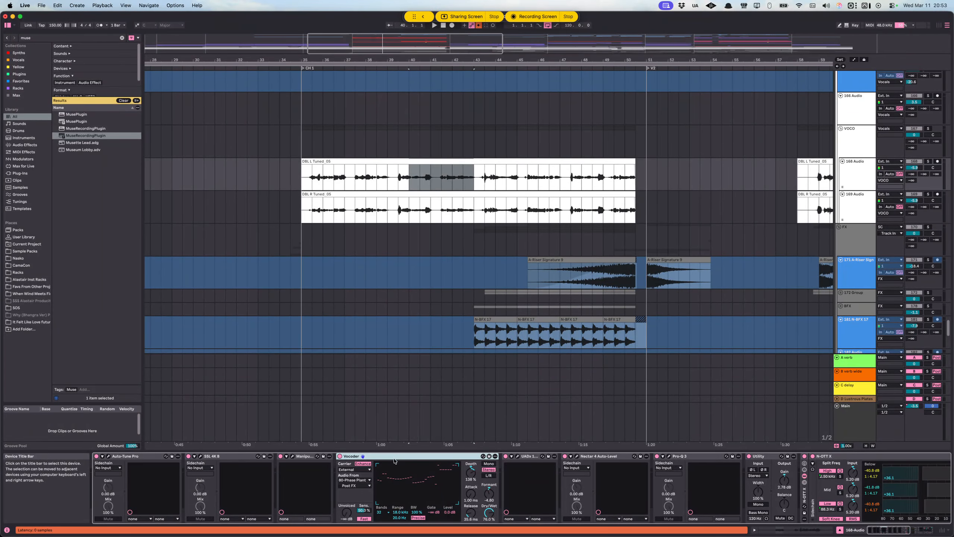
# Step: Show the device chains of the 124 MIDI and 125 MIDI tracks, and select their CH 1 clips from 35.1.1 to 51.1.1
pyautogui.scroll(10, 517, 182)
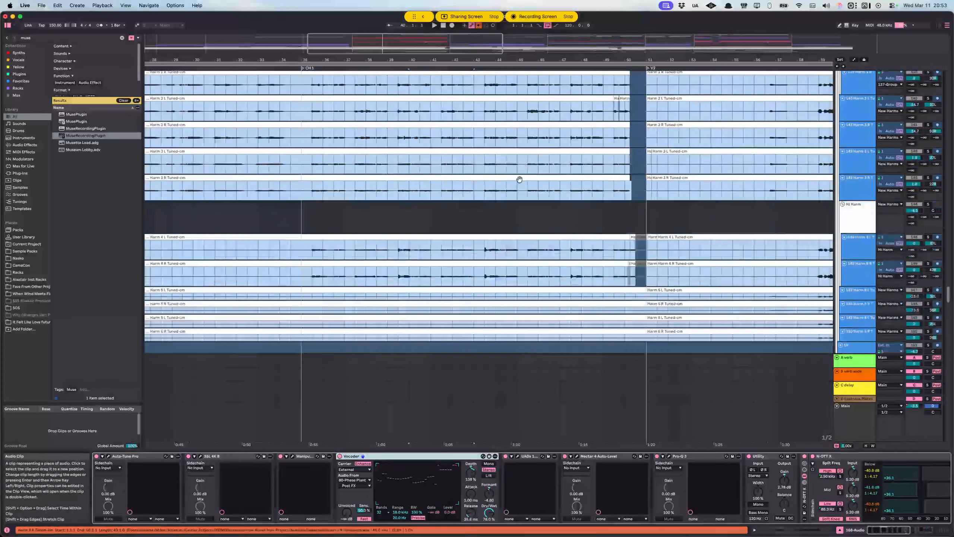
pyautogui.scroll(15, 519, 179)
pyautogui.click(858, 268)
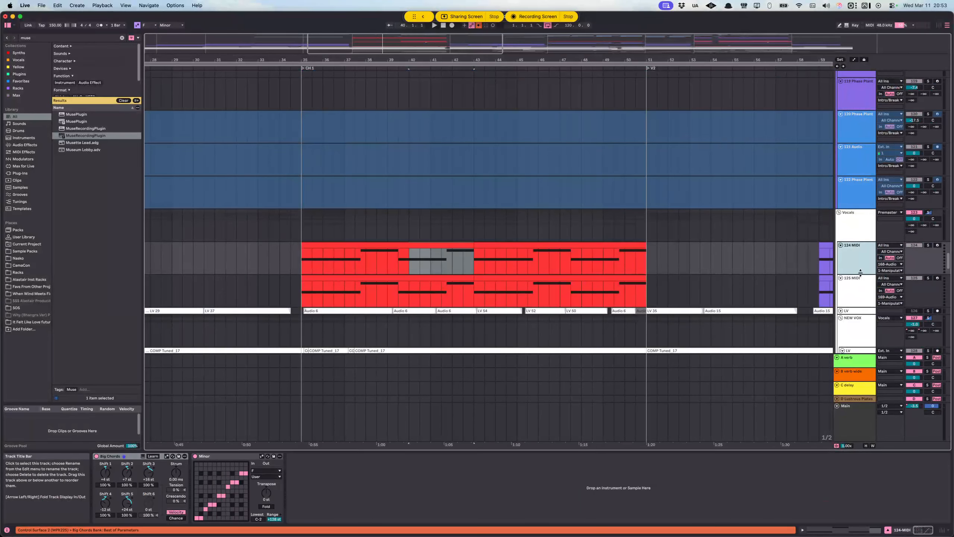
pyautogui.scroll(-1, 858, 267)
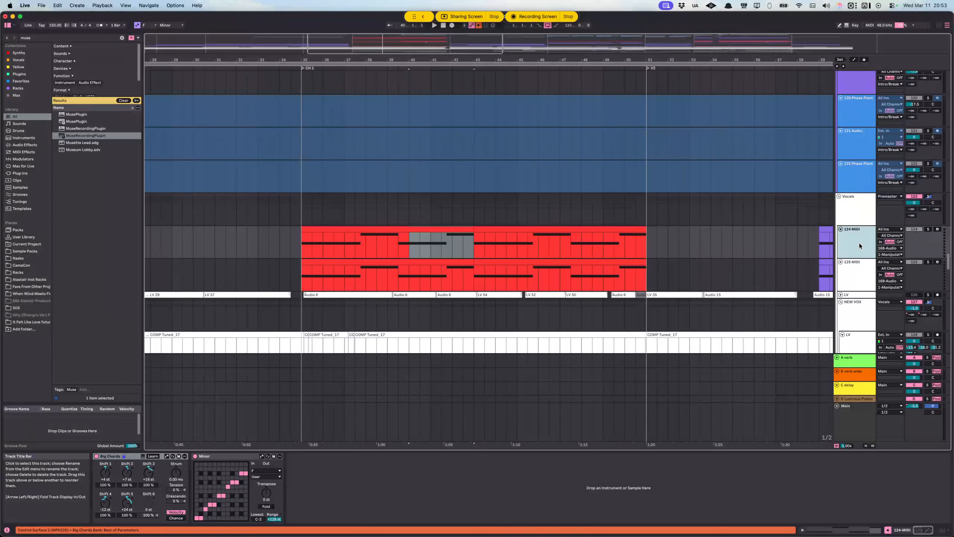
pyautogui.click(845, 262)
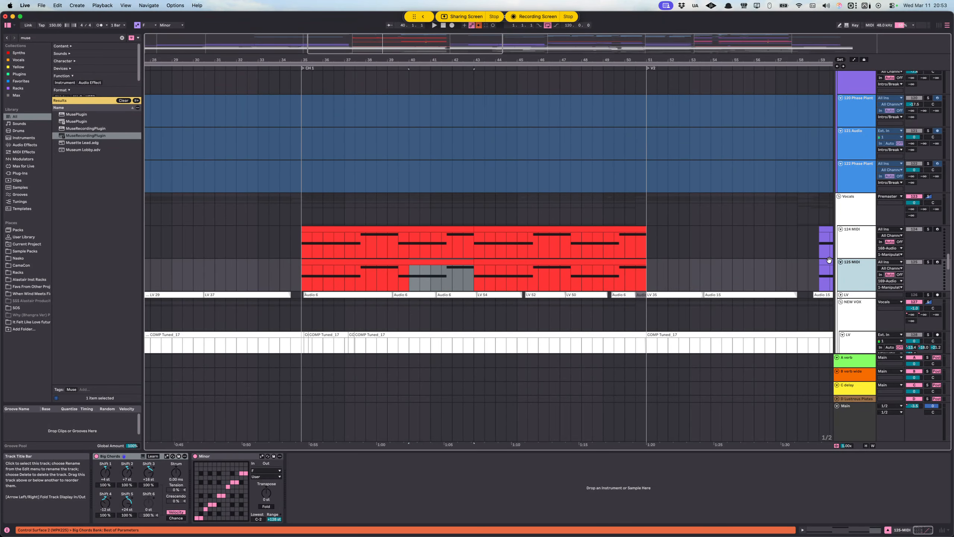
pyautogui.moveTo(307, 234); pyautogui.dragTo(643, 273)
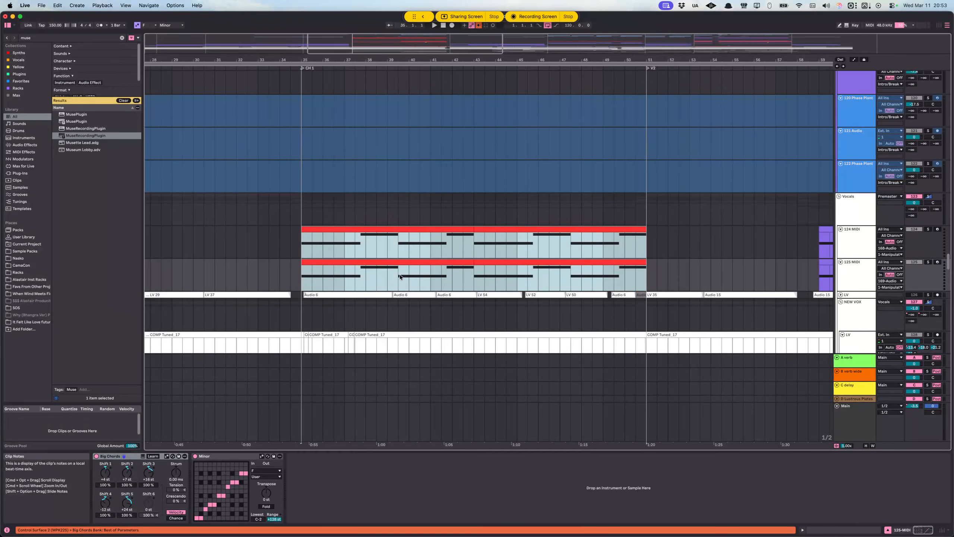
pyautogui.scroll(-15, 406, 266)
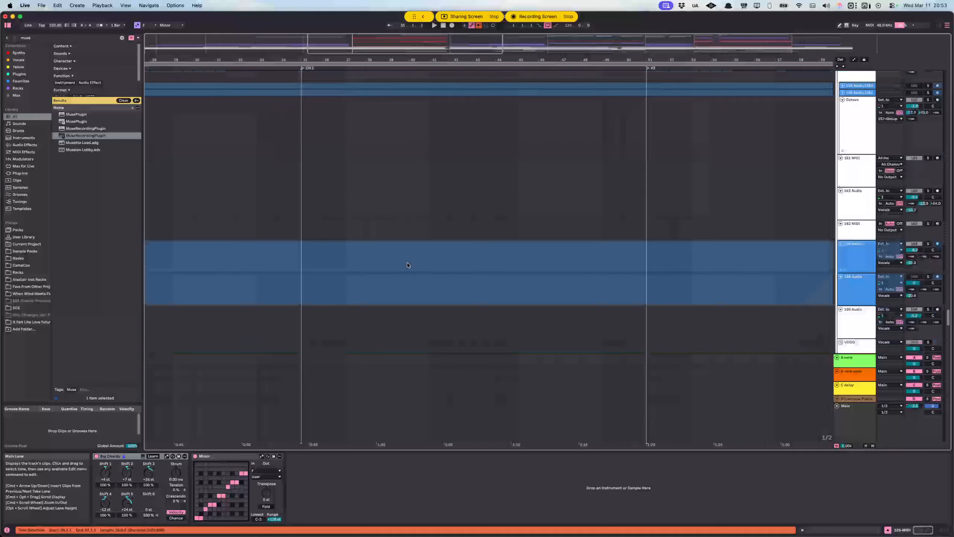
# Step: Show the 168 Audio track's Vocoder device, and find its carrier source, the 80 Phase Plant track, to show that track's device chain
pyautogui.scroll(-10, 409, 266)
pyautogui.click(393, 118)
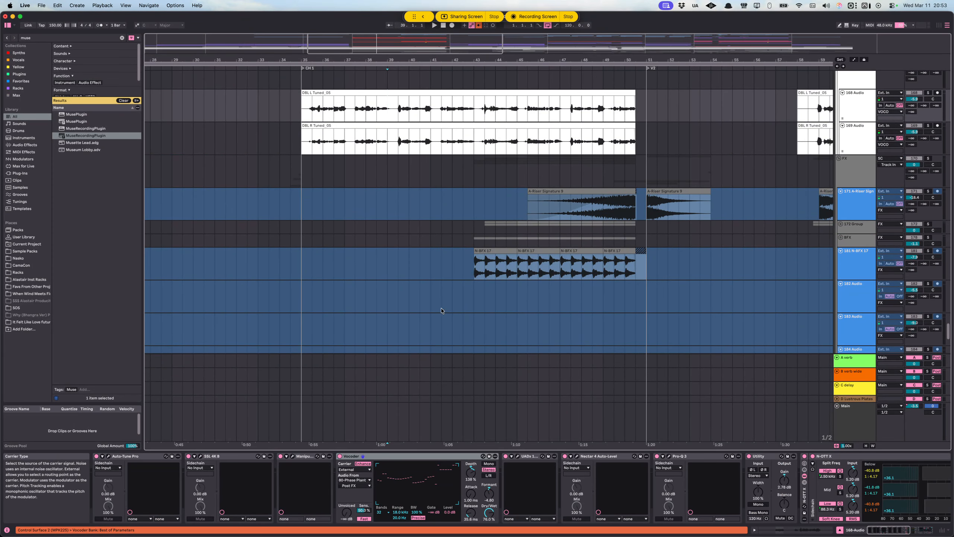
pyautogui.scroll(5, 520, 276)
pyautogui.scroll(20, 519, 277)
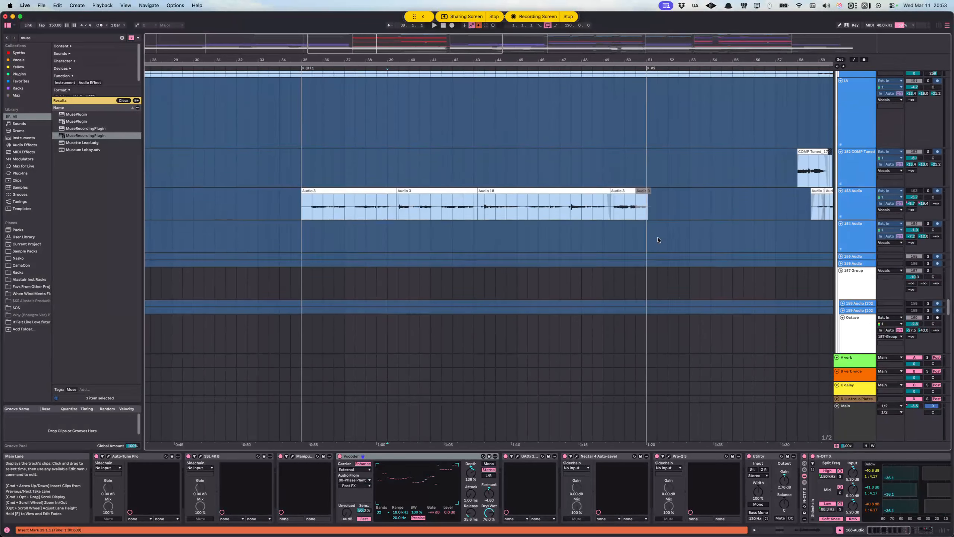
pyautogui.scroll(15, 668, 227)
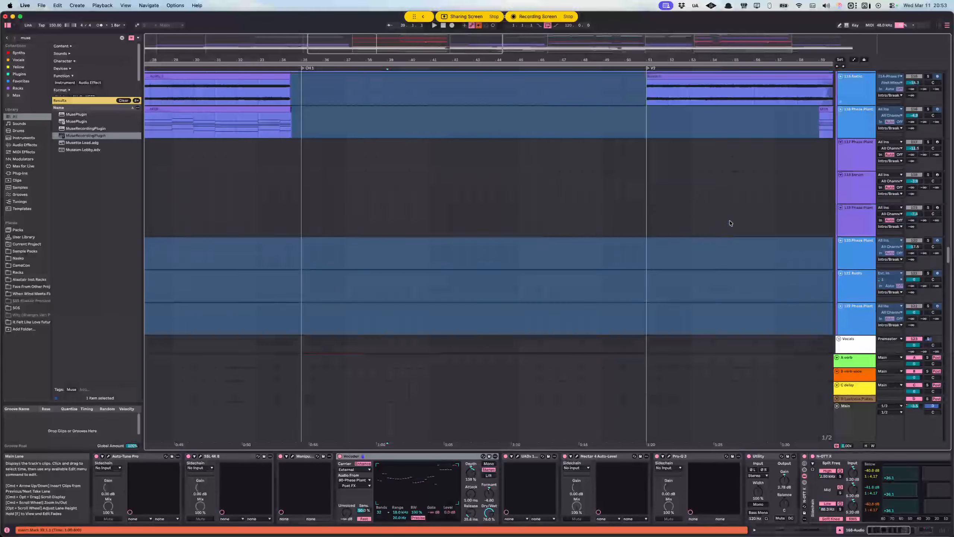
pyautogui.scroll(15, 770, 227)
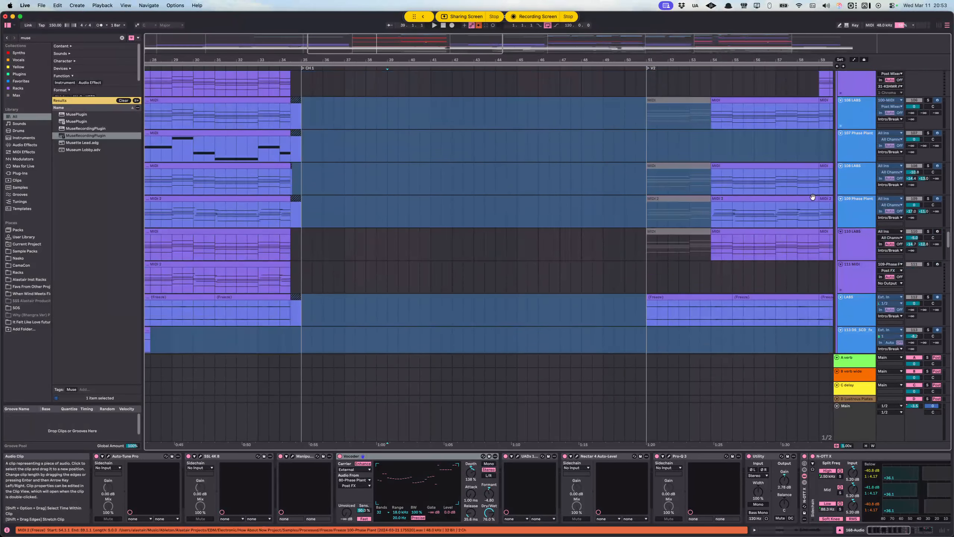
pyautogui.scroll(10, 813, 197)
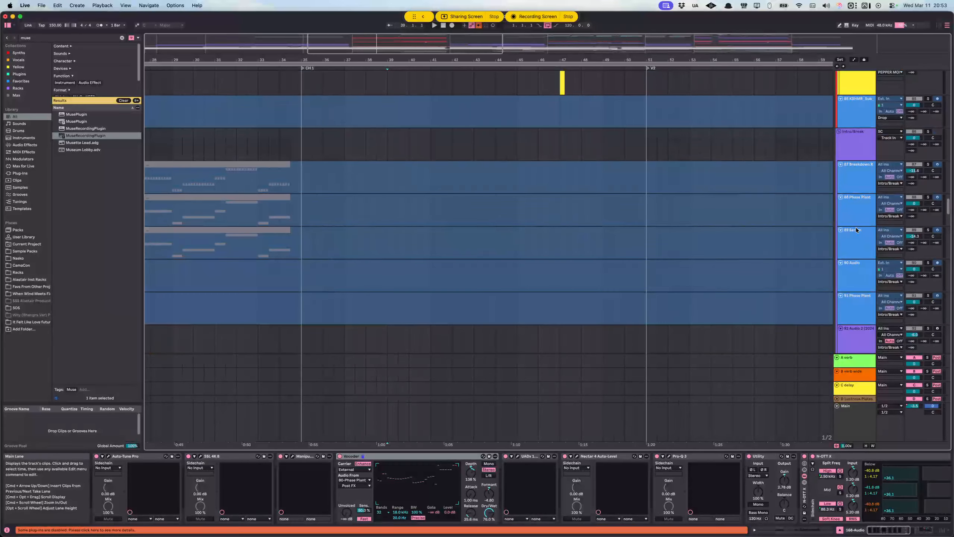
pyautogui.click(854, 187)
pyautogui.scroll(2, 852, 183)
pyautogui.scroll(5, 850, 173)
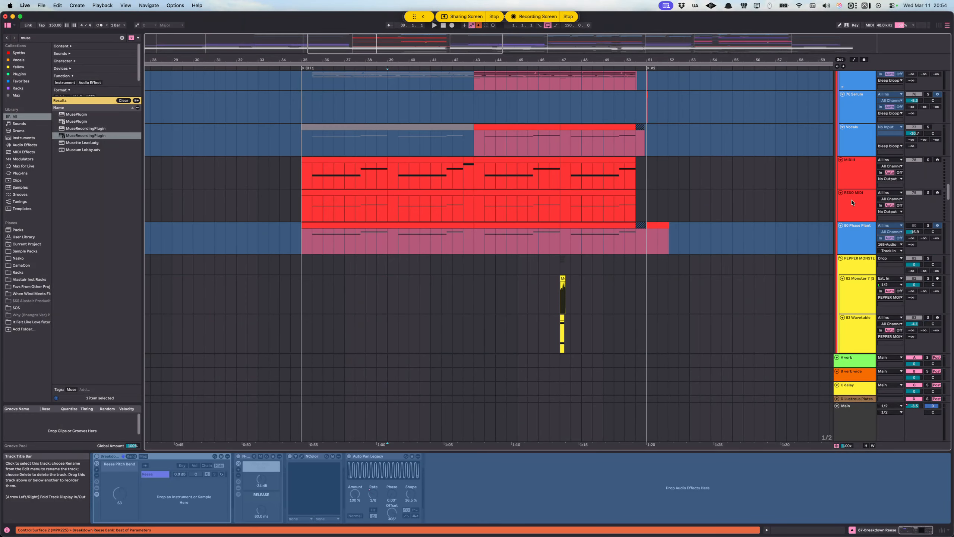
pyautogui.click(854, 226)
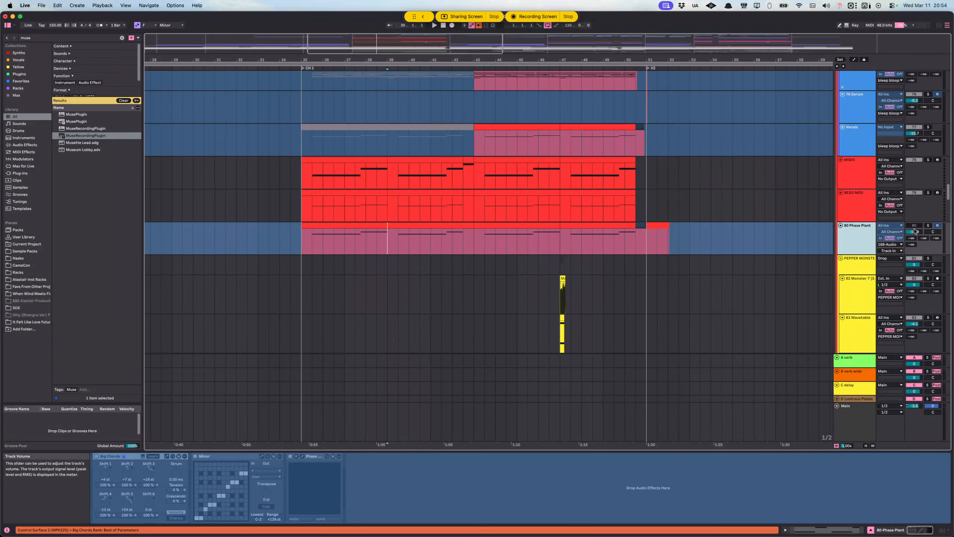
# Step: Solo the 80 Phase Plant track and select its lane across CH 1 from 34.3.1 to 51.1.1
pyautogui.click(928, 227)
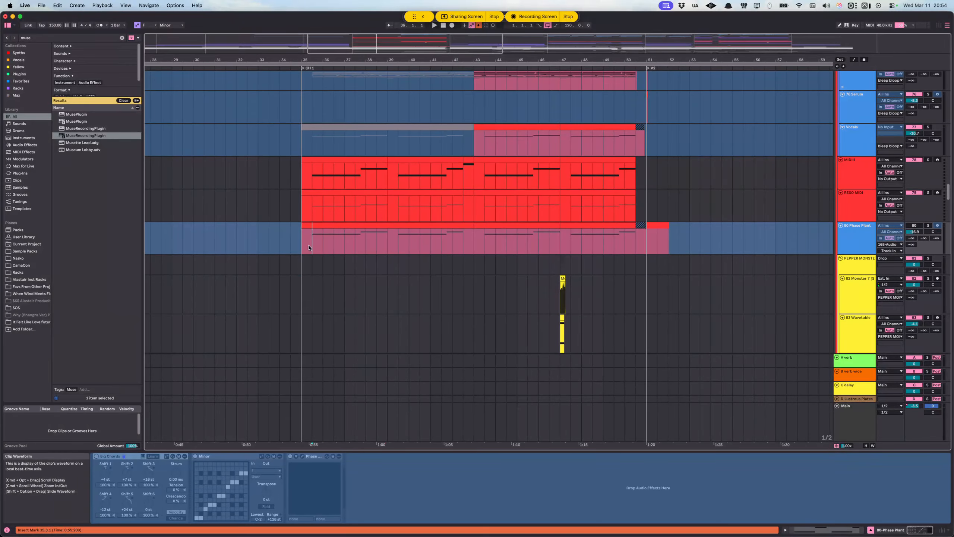
pyautogui.moveTo(309, 247); pyautogui.dragTo(657, 241)
pyautogui.scroll(-10, 540, 311)
pyautogui.scroll(10, 539, 311)
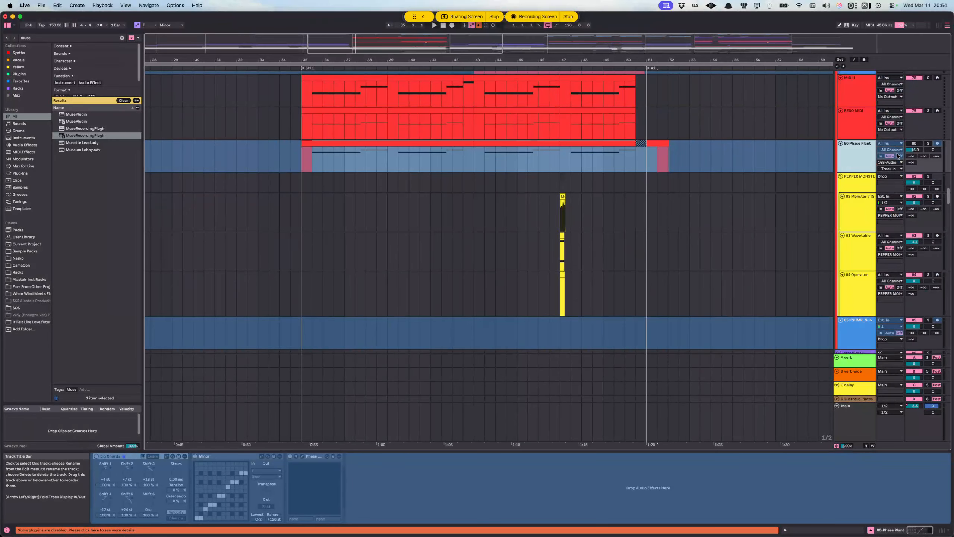
pyautogui.scroll(-5, 526, 266)
pyautogui.scroll(6, 660, 198)
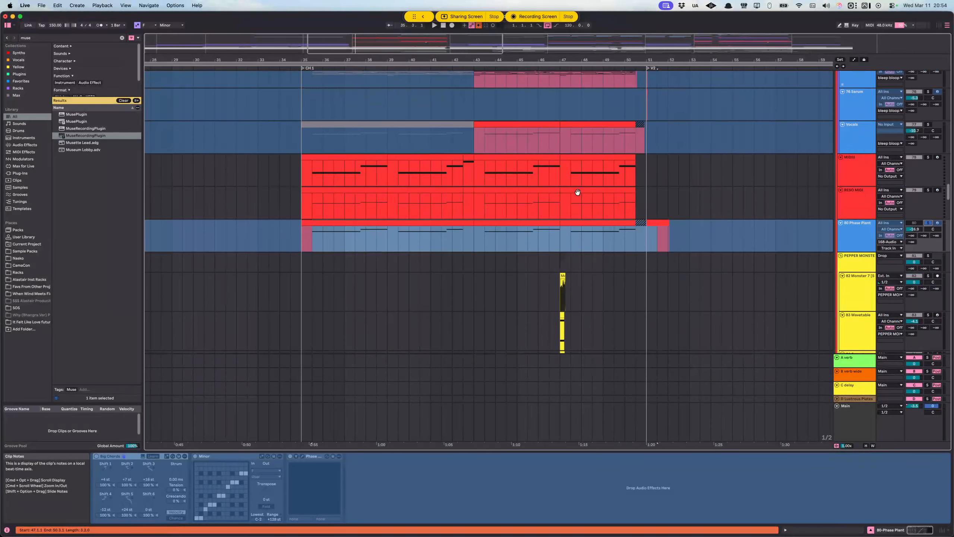
pyautogui.moveTo(293, 239); pyautogui.dragTo(645, 241)
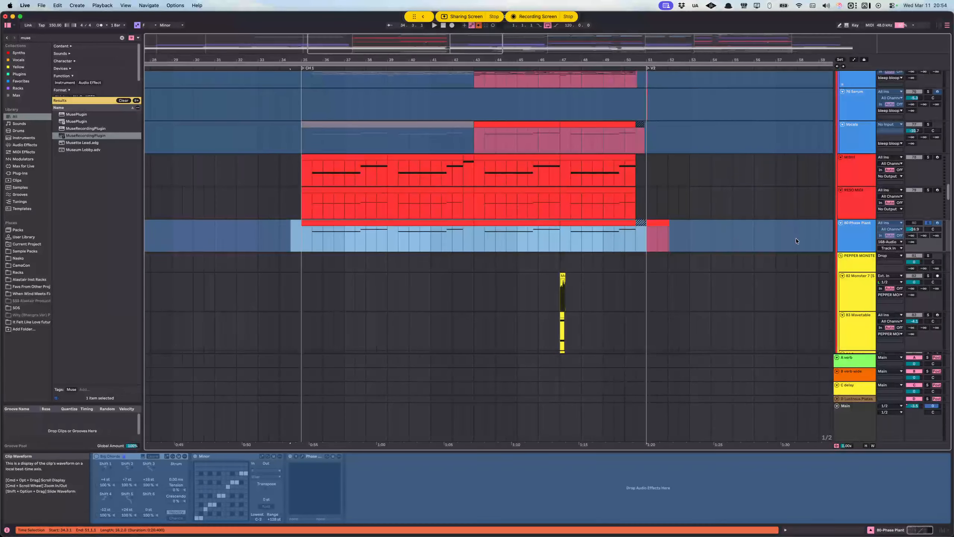
pyautogui.click(857, 238)
# Step: Return to the VOCO group and select the CH 1 double clip on the 168 Audio track to show its device chain
pyautogui.scroll(-15, 440, 251)
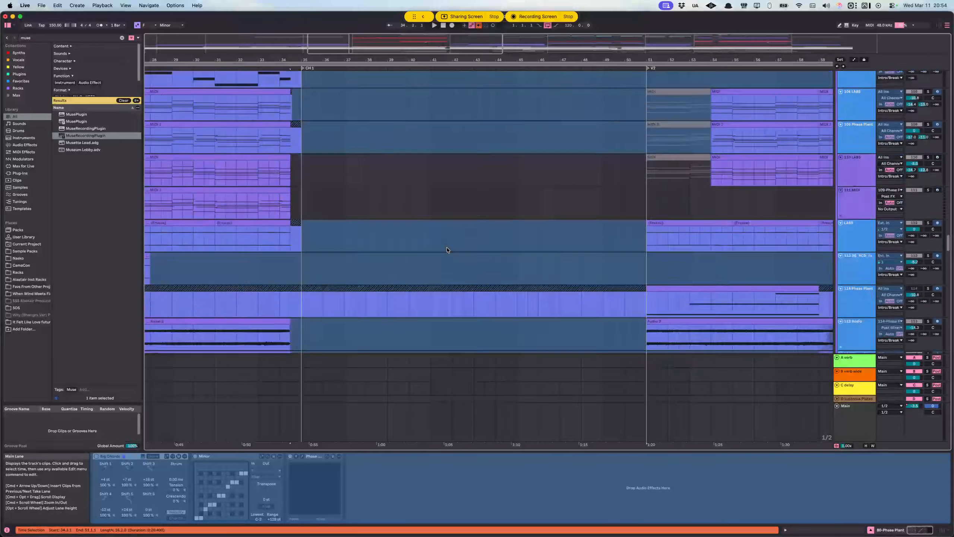
pyautogui.scroll(-15, 447, 248)
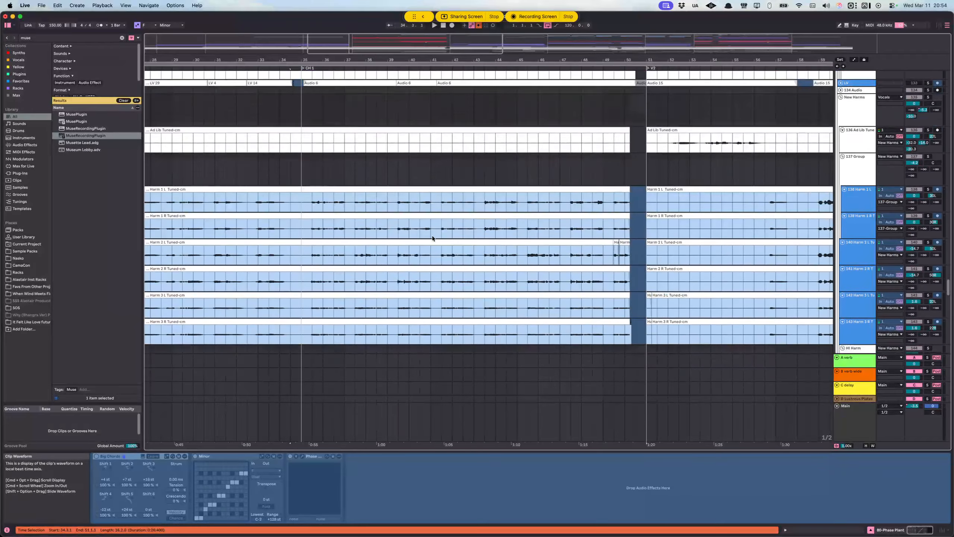
pyautogui.scroll(-10, 433, 238)
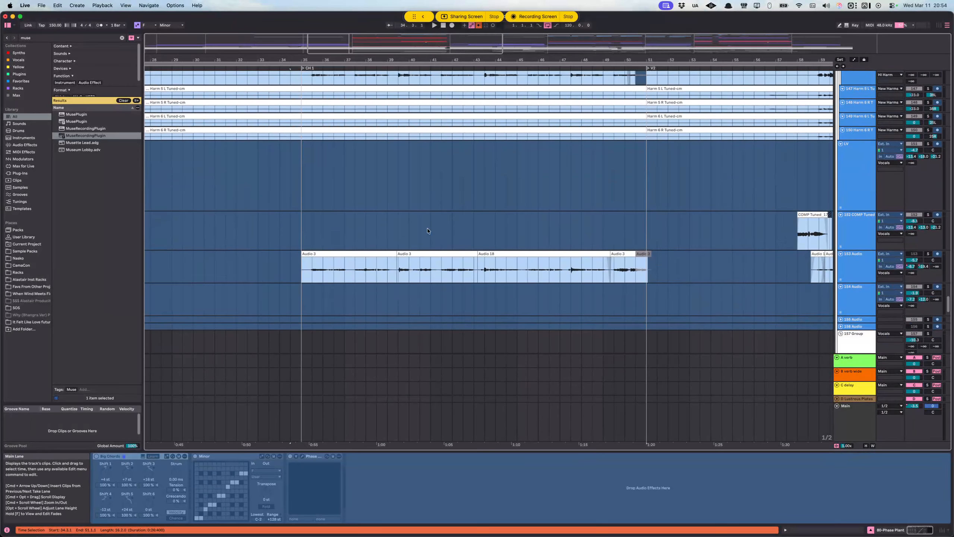
pyautogui.scroll(-10, 428, 230)
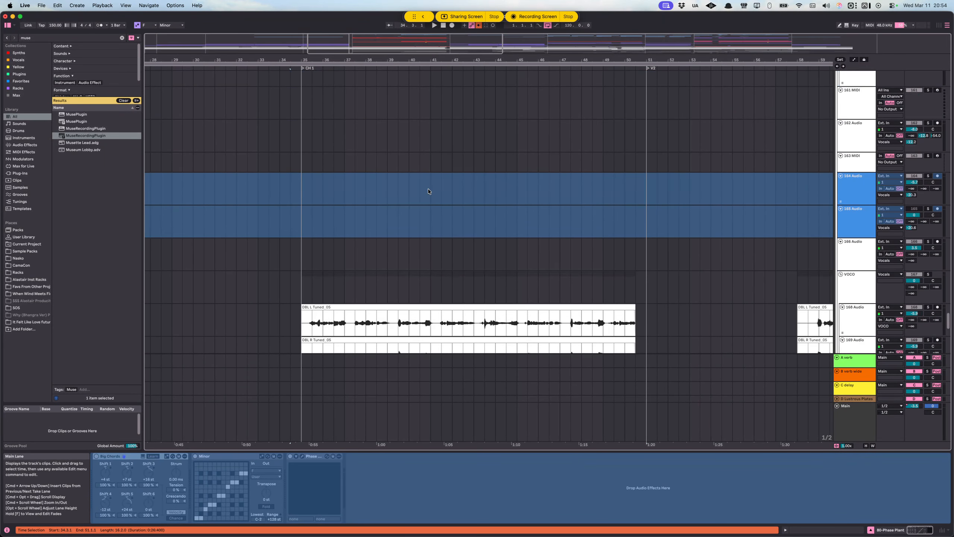
pyautogui.scroll(-3, 428, 191)
pyautogui.moveTo(561, 233); pyautogui.dragTo(630, 237)
# Step: Play from the start of CH 1 and unfreeze the 80 Phase Plant track
pyautogui.scroll(20, 586, 218)
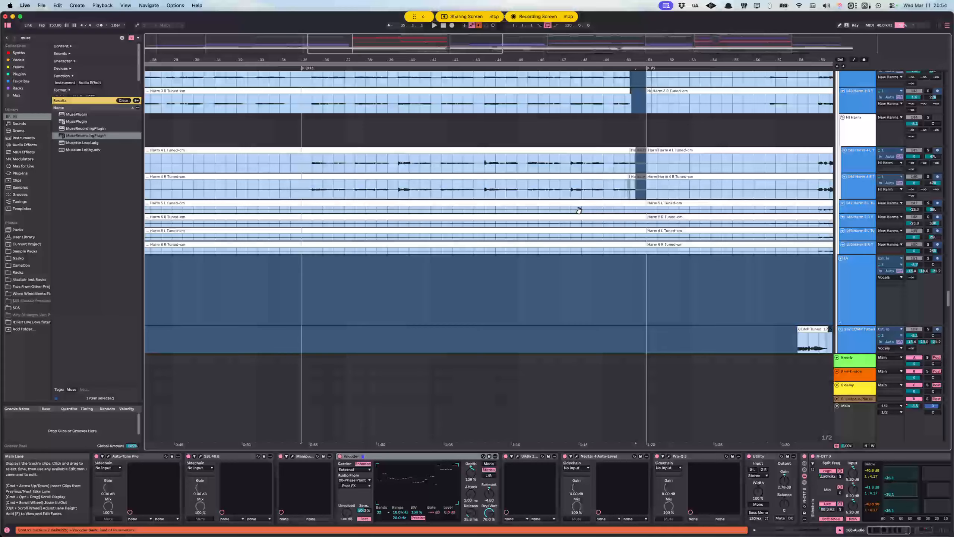
pyautogui.scroll(10, 638, 191)
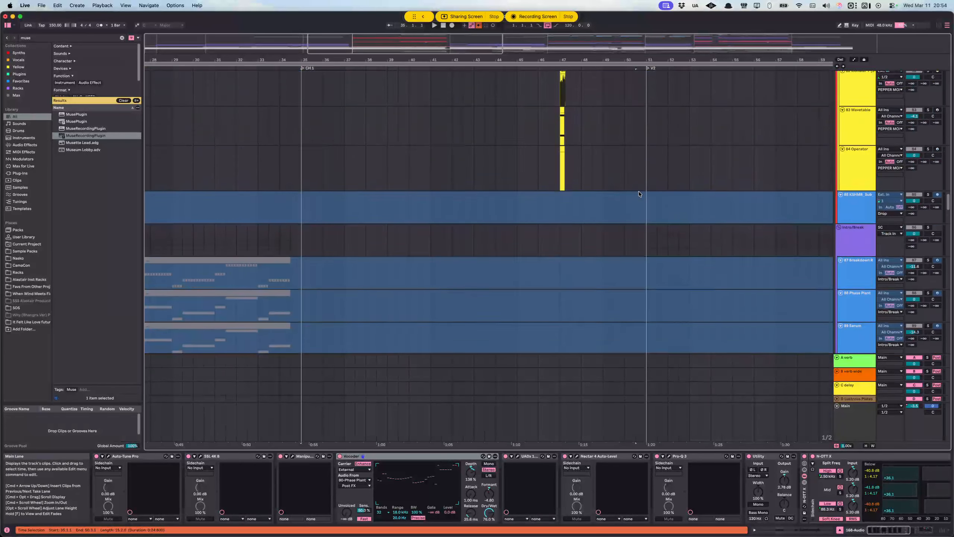
pyautogui.press('space')
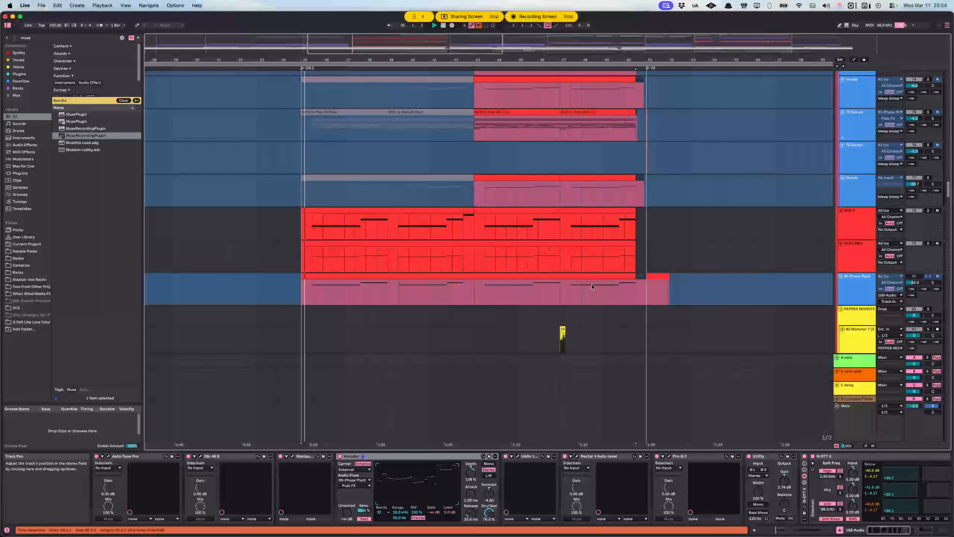
pyautogui.scroll(-1, 385, 280)
pyautogui.click(312, 246)
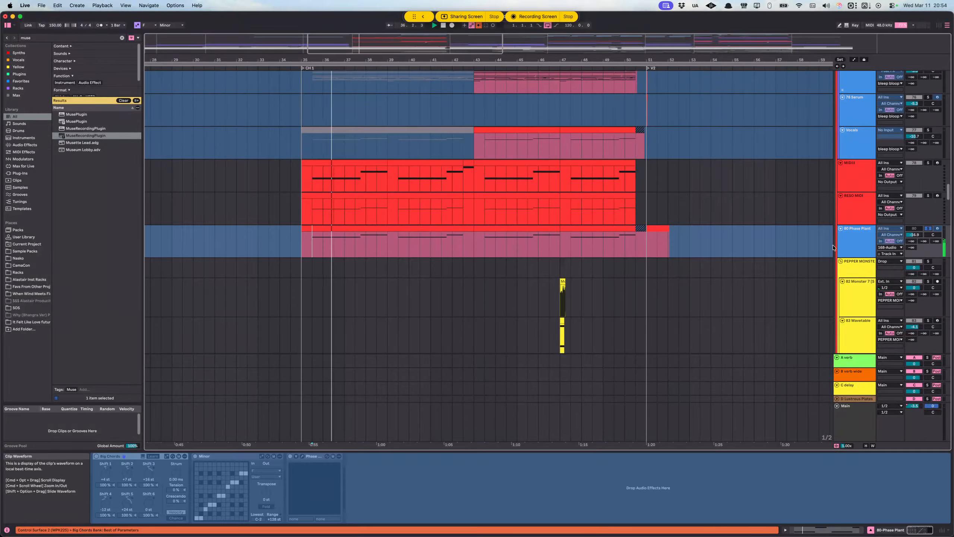
pyautogui.rightClick(850, 242)
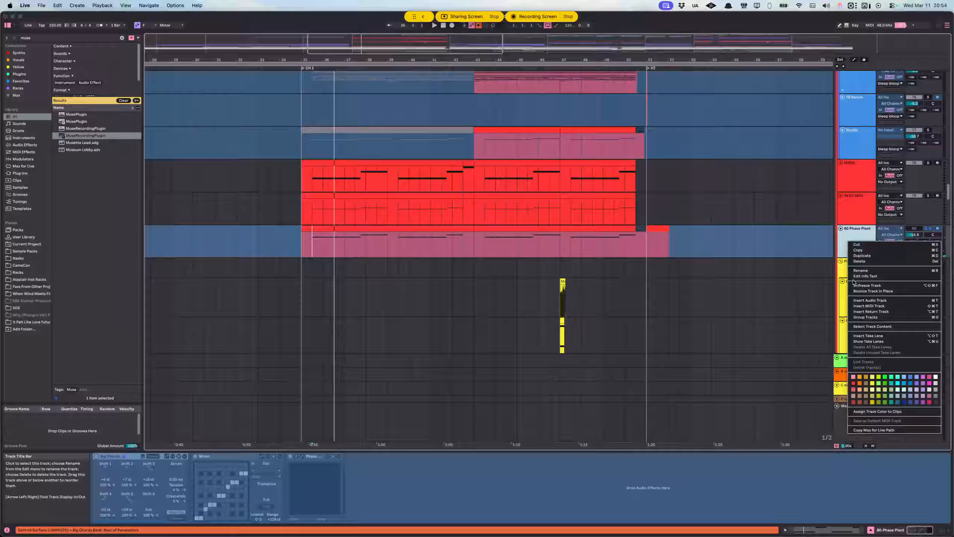
pyautogui.click(855, 286)
# Step: Toggle the 80 Phase Plant track's activation and solo state, leaving it soloed for playback
pyautogui.click(917, 229)
pyautogui.click(928, 229)
pyautogui.click(928, 228)
pyautogui.press('space')
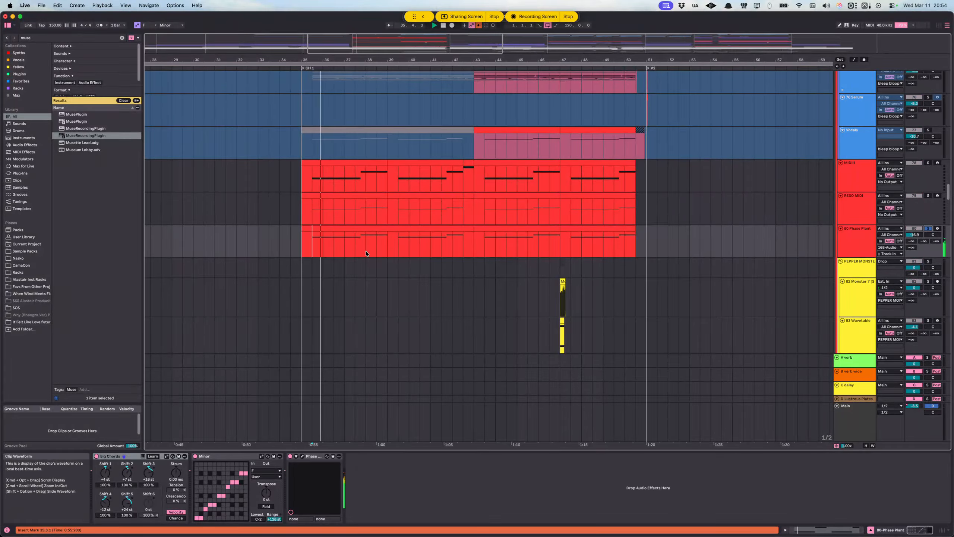
# Step: Open the Phase Plant synth on the 80 Phase Plant track, audition its Duno patch, and move the plug-in window clear of the clips
pyautogui.click(302, 456)
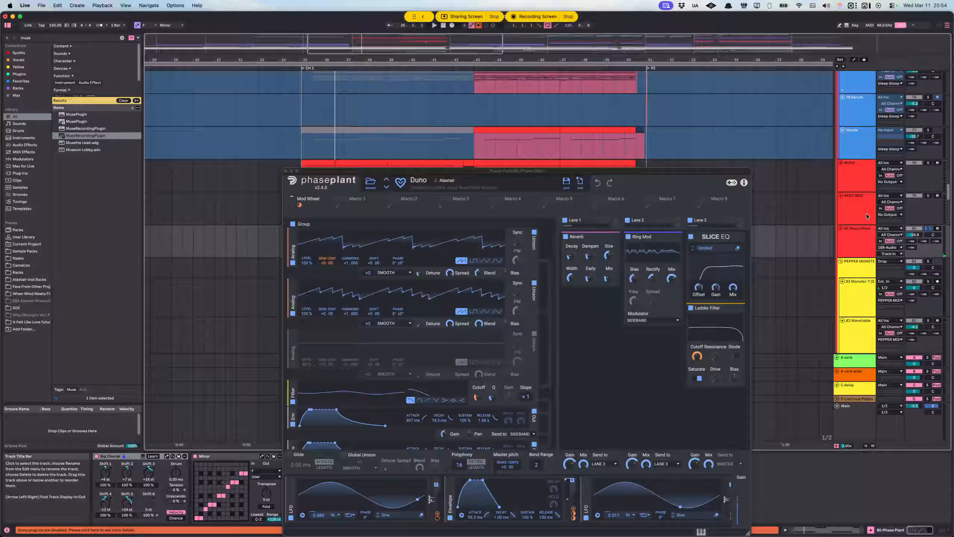
pyautogui.press('space')
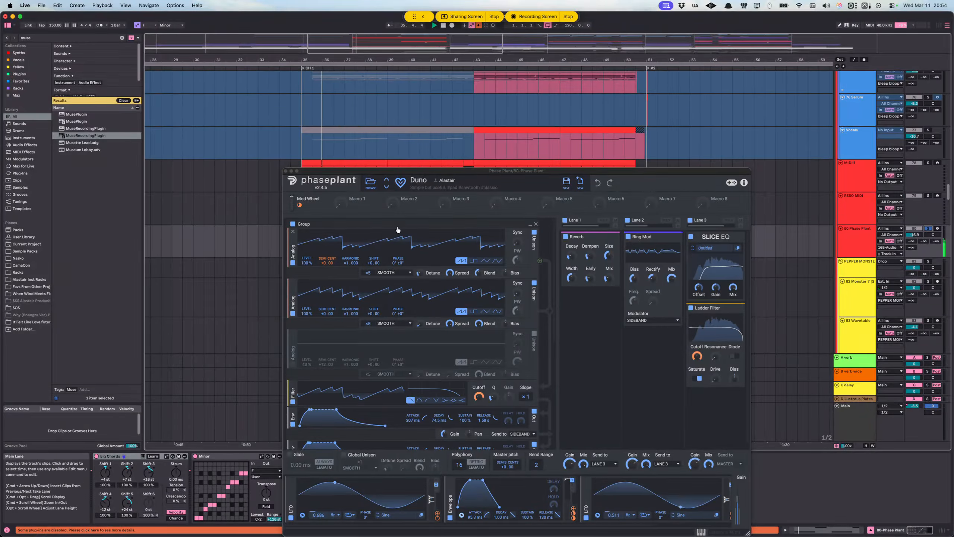
pyautogui.press('space')
pyautogui.moveTo(359, 171); pyautogui.dragTo(350, 358)
pyautogui.scroll(-2, 474, 210)
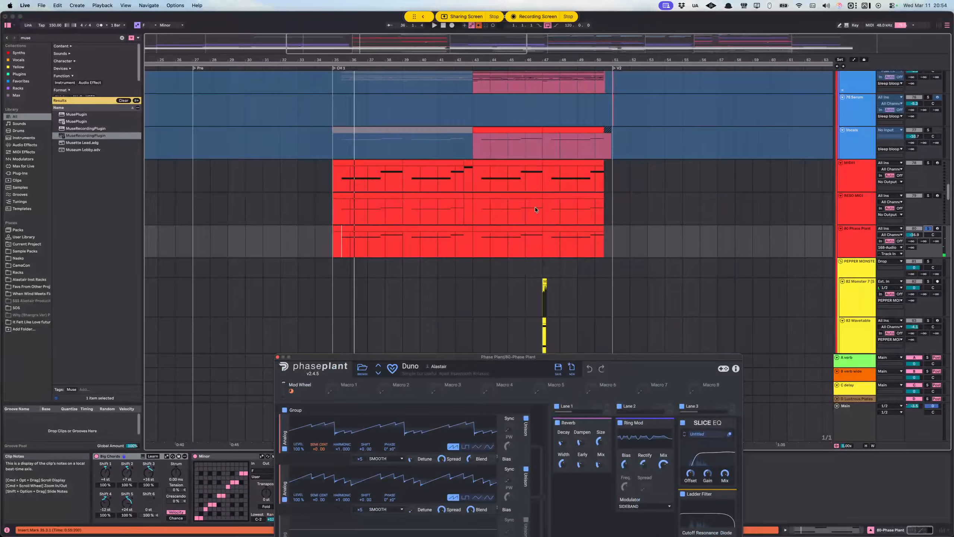
# Step: Close the Phase Plant window and find the 124 MIDI and 125 MIDI tracks in the Vocals group
pyautogui.scroll(4, 754, 195)
pyautogui.scroll(15, 753, 194)
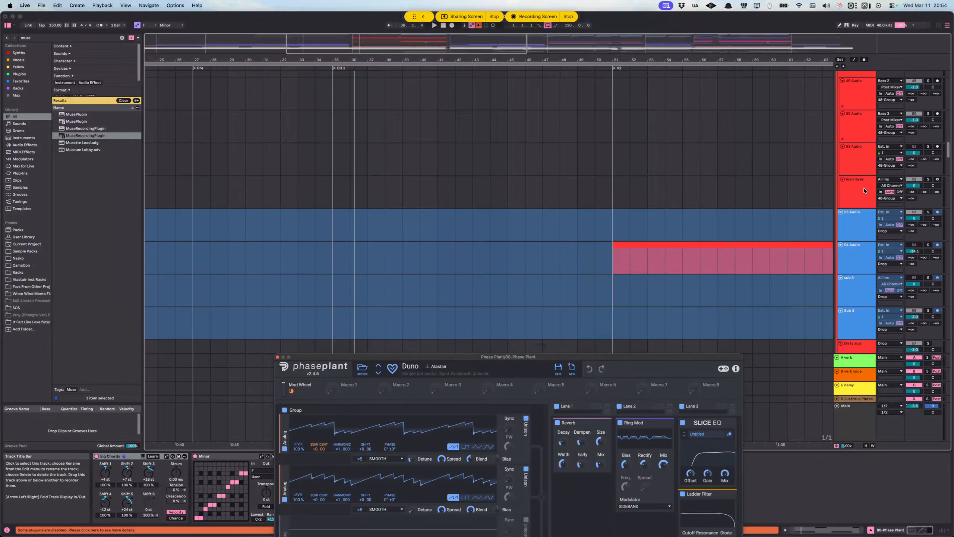
pyautogui.scroll(-20, 865, 186)
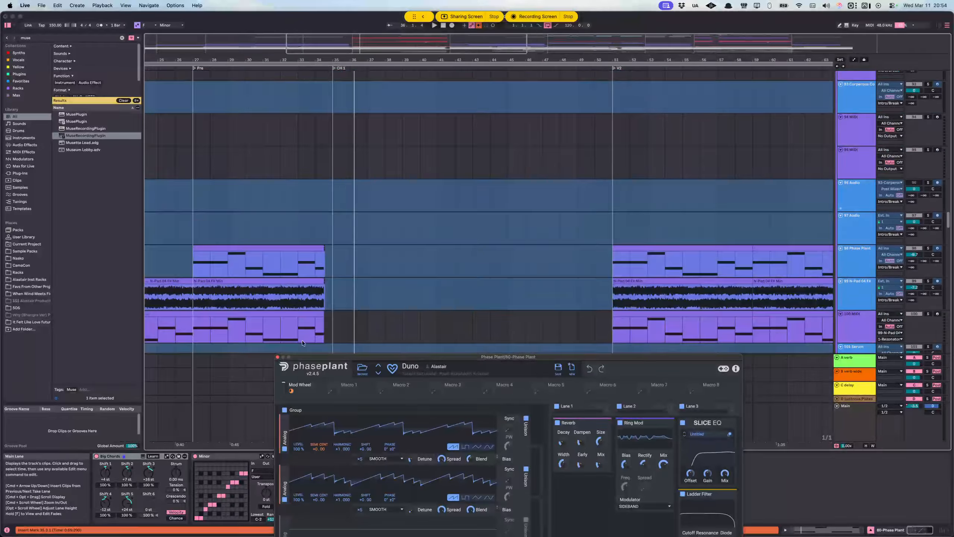
pyautogui.click(277, 357)
pyautogui.scroll(-7, 441, 252)
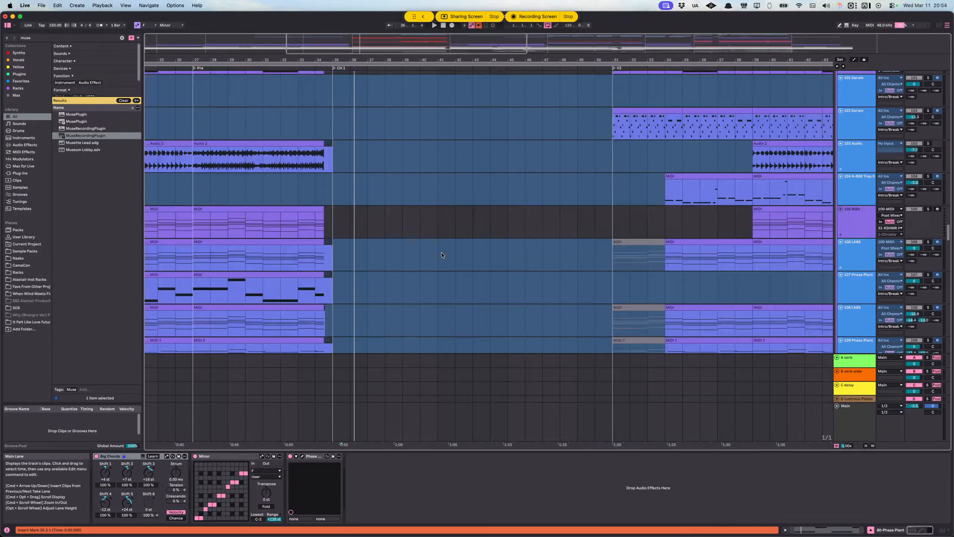
pyautogui.scroll(-8, 438, 256)
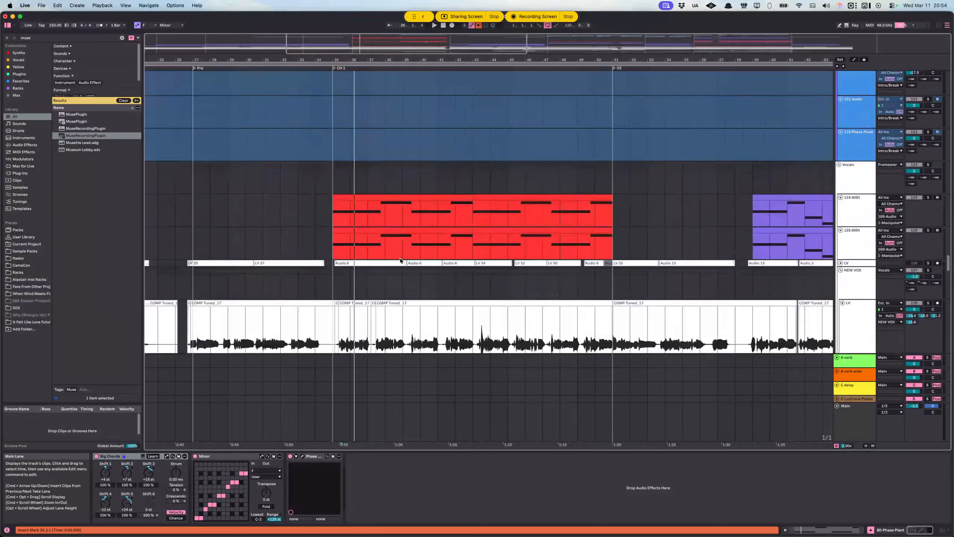
pyautogui.scroll(2, 459, 143)
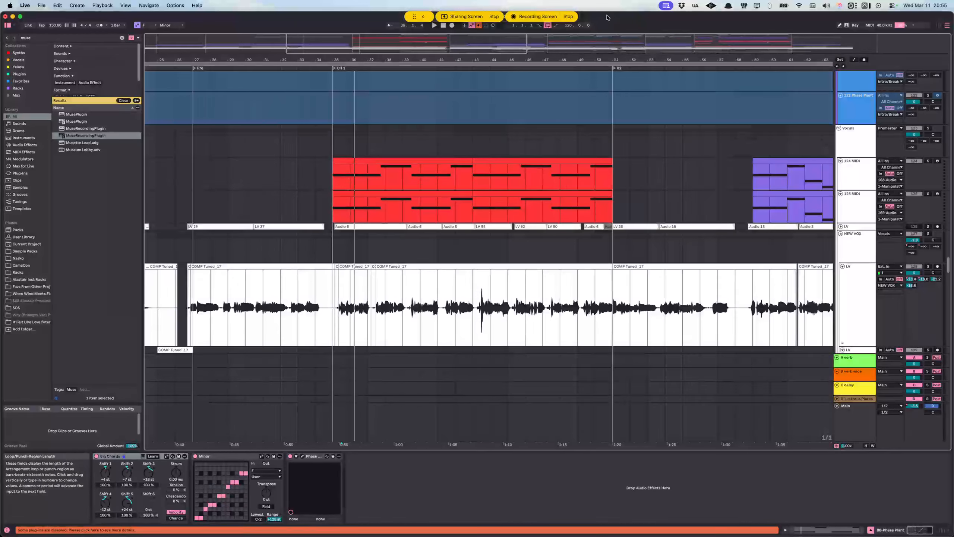
pyautogui.moveTo(494, 536)
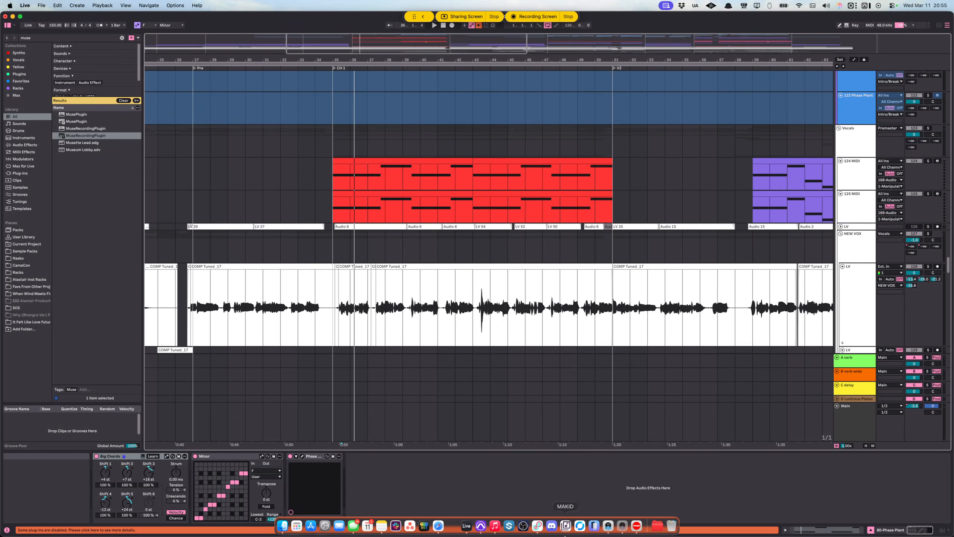
pyautogui.click(637, 526)
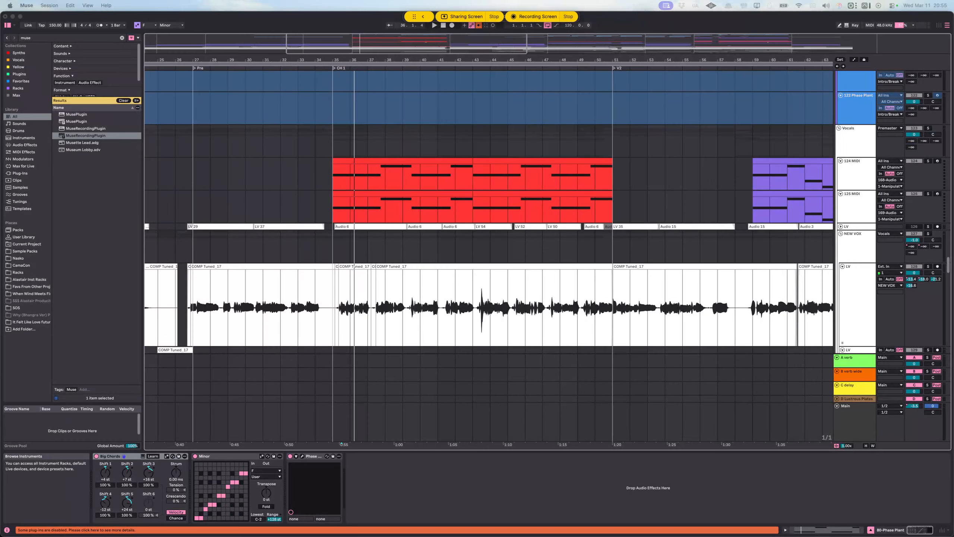
pyautogui.click(428, 249)
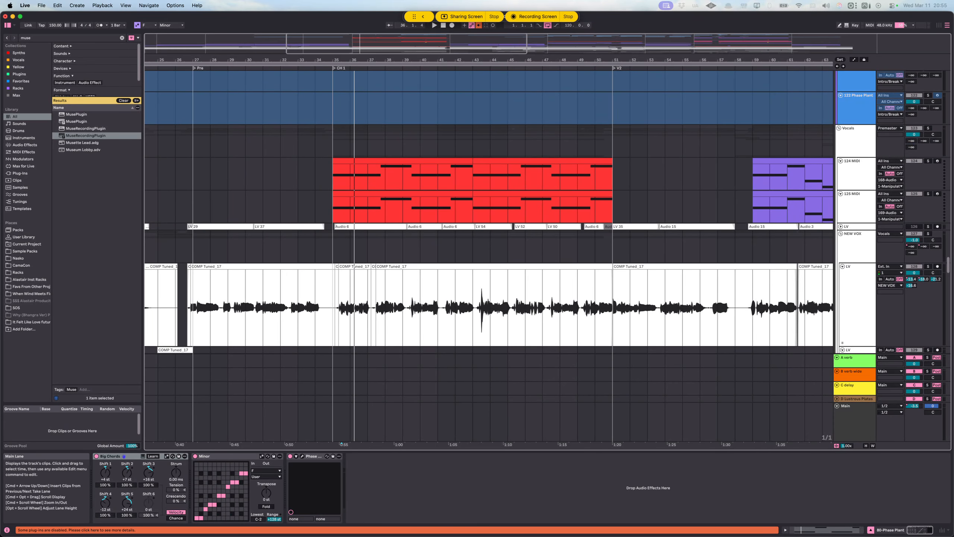